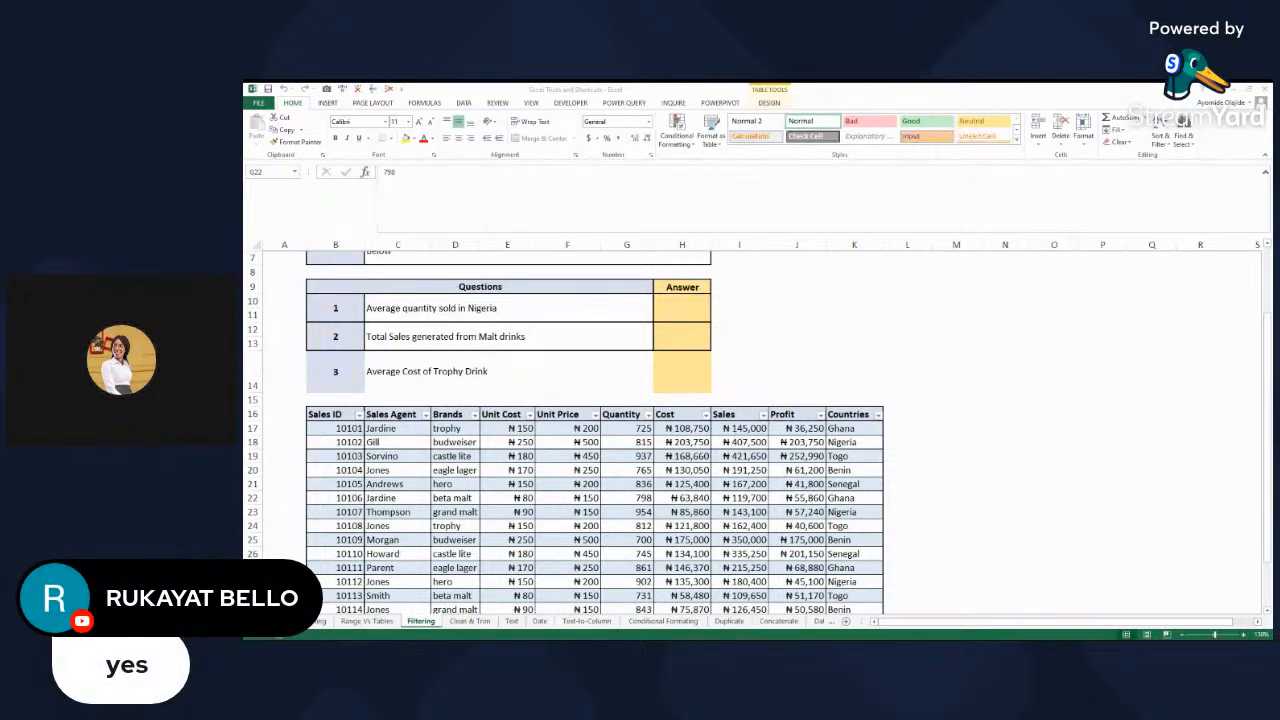
- Insert a Countries slicer for the sales table and move it into the empty area beside the table
left_click(566, 472)
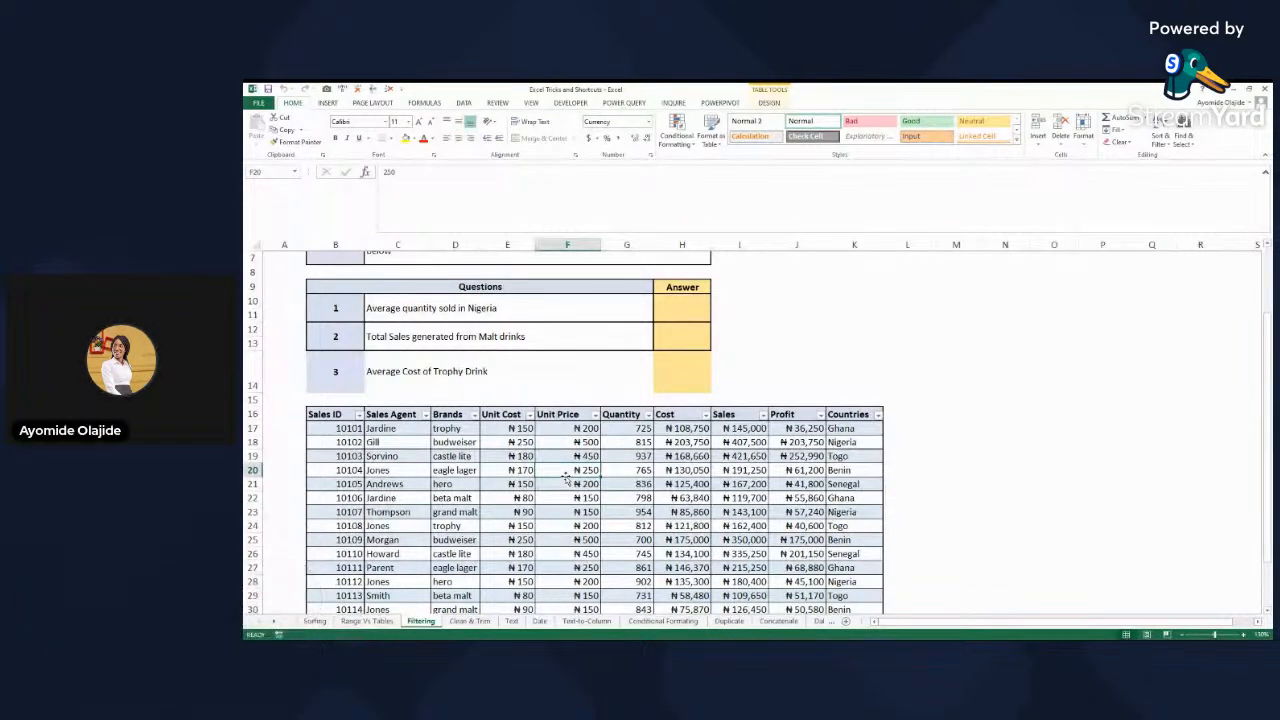
left_click(573, 459)
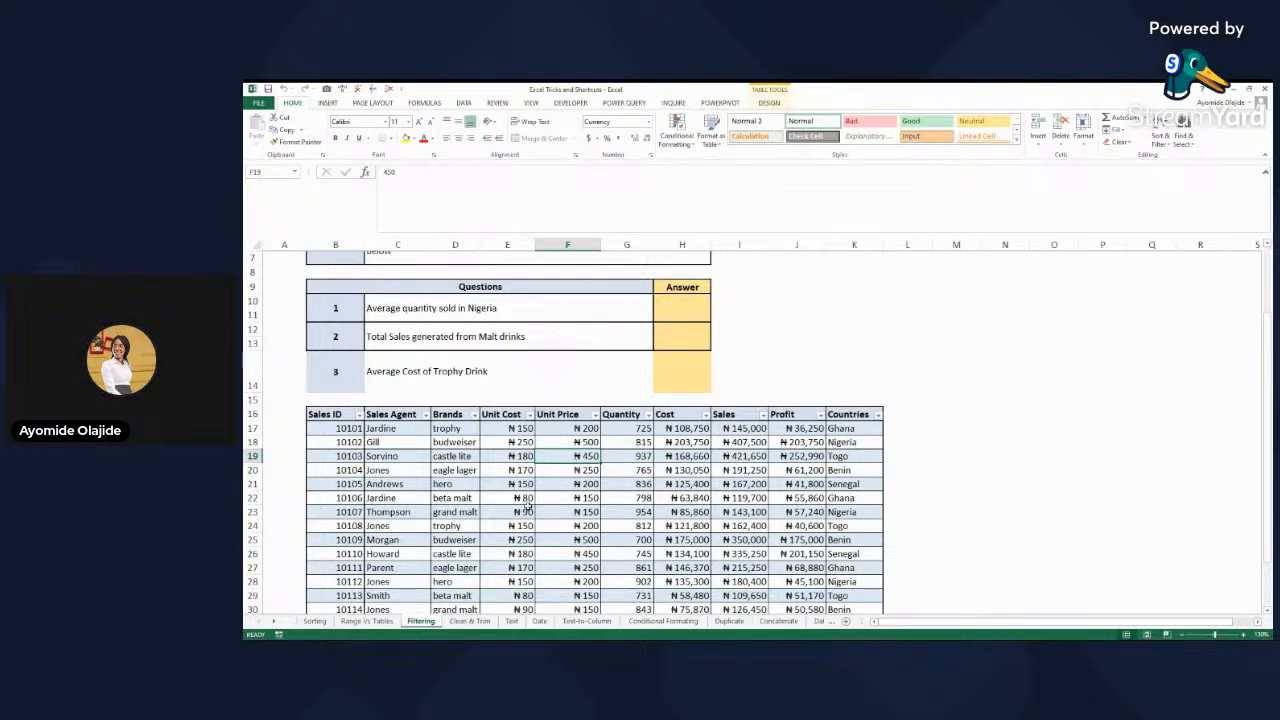
left_click(561, 481)
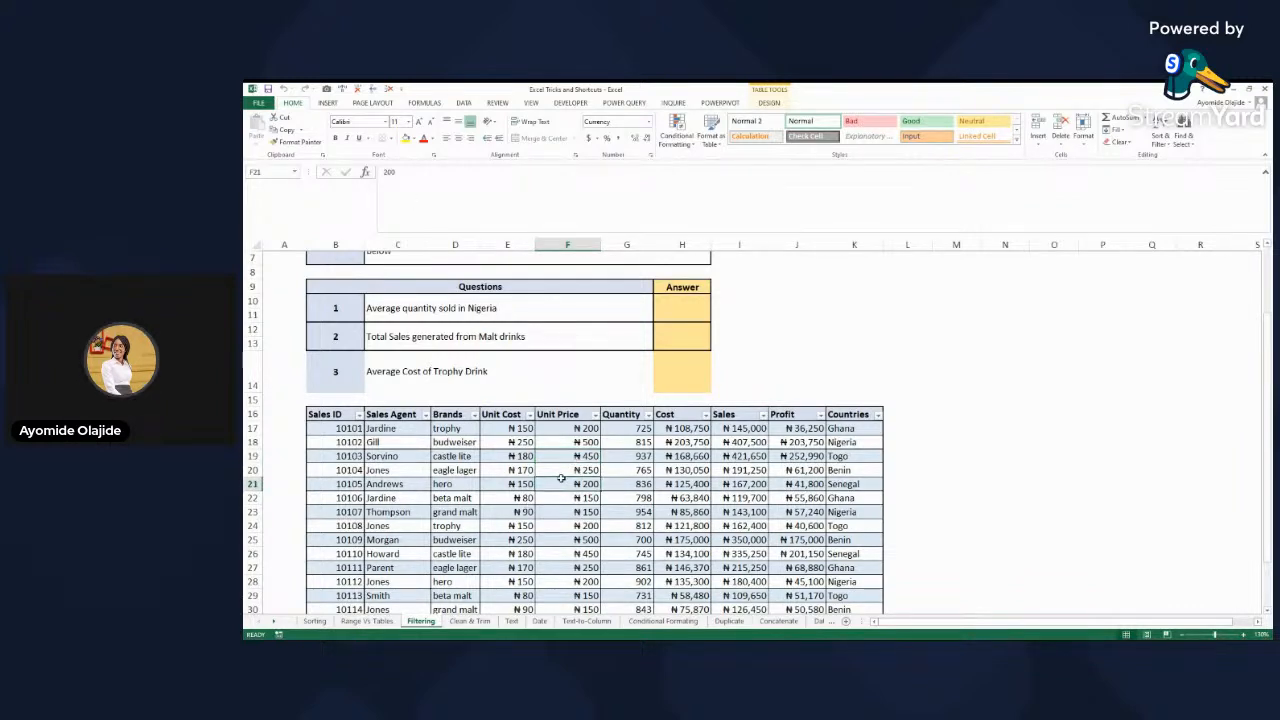
left_click(327, 103)
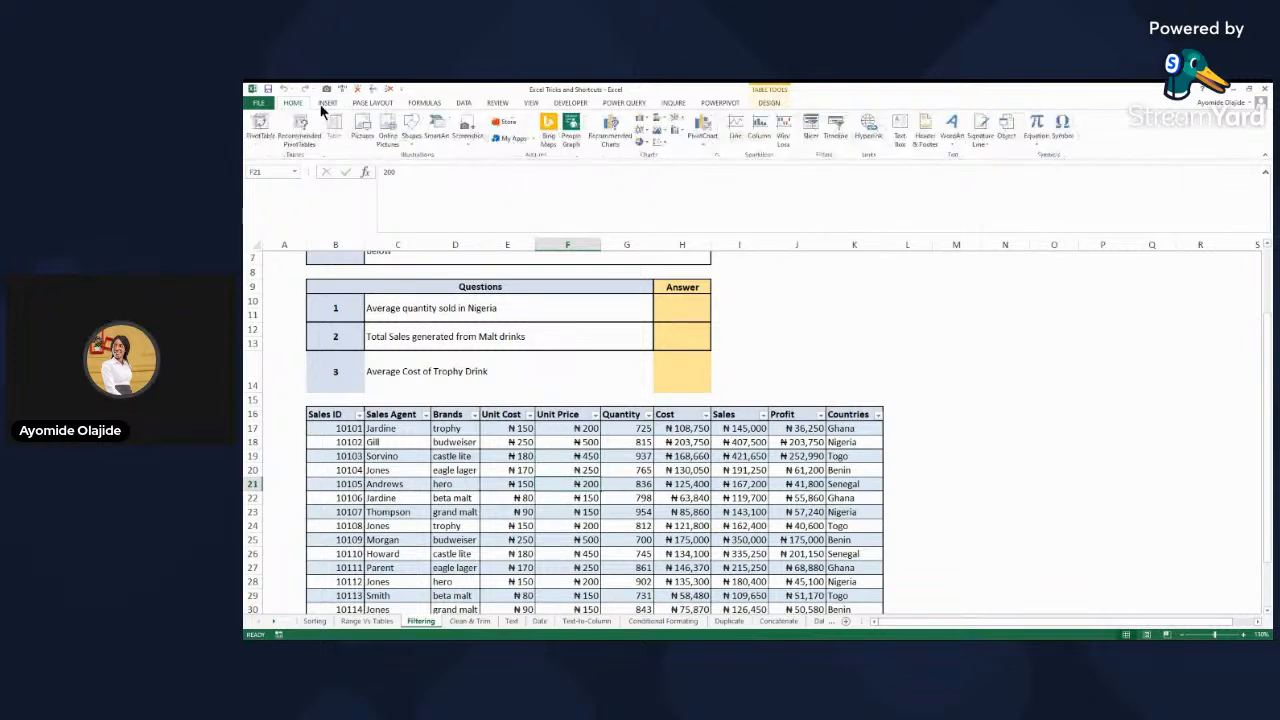
left_click(813, 133)
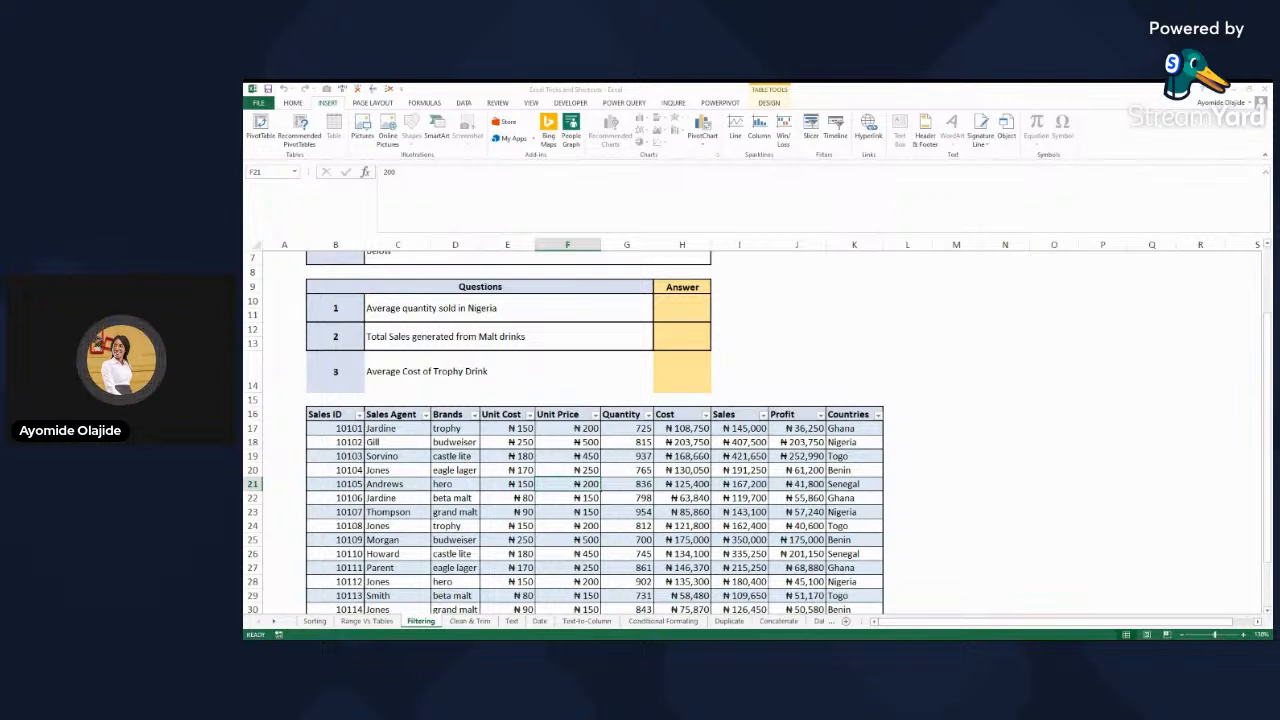
left_click(1020, 564)
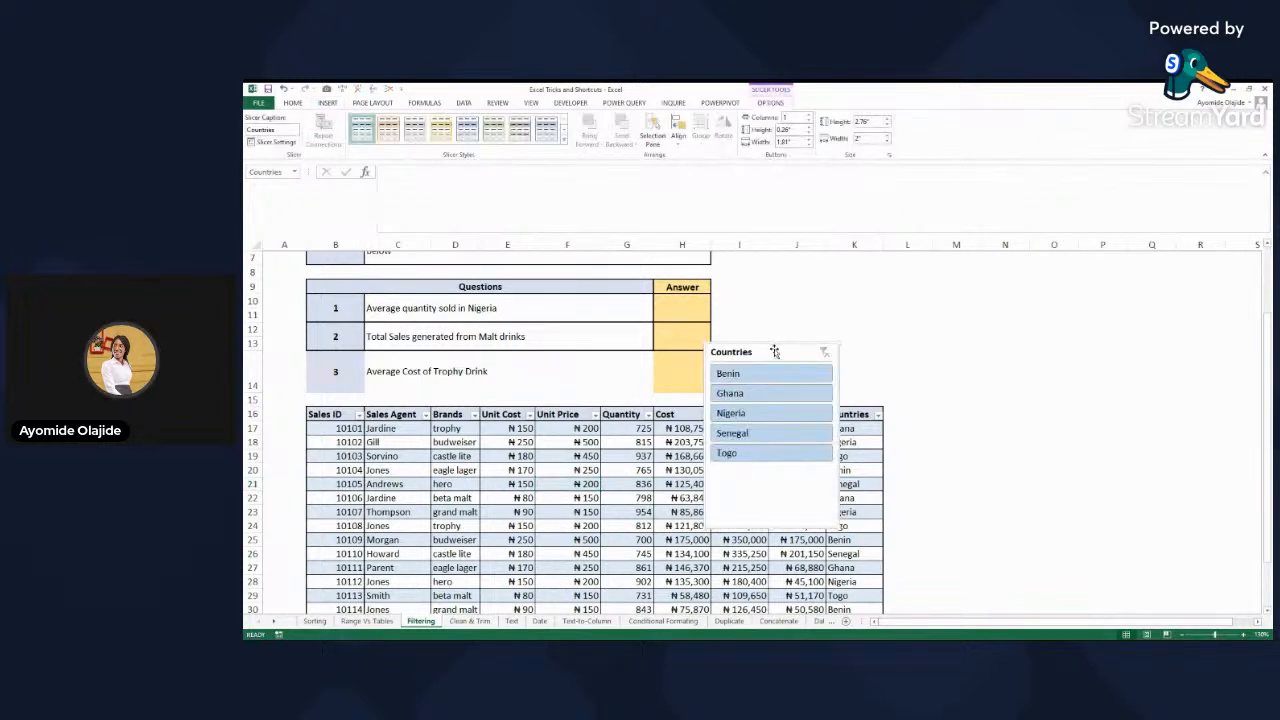
left_click_drag(774, 351, 1009, 309)
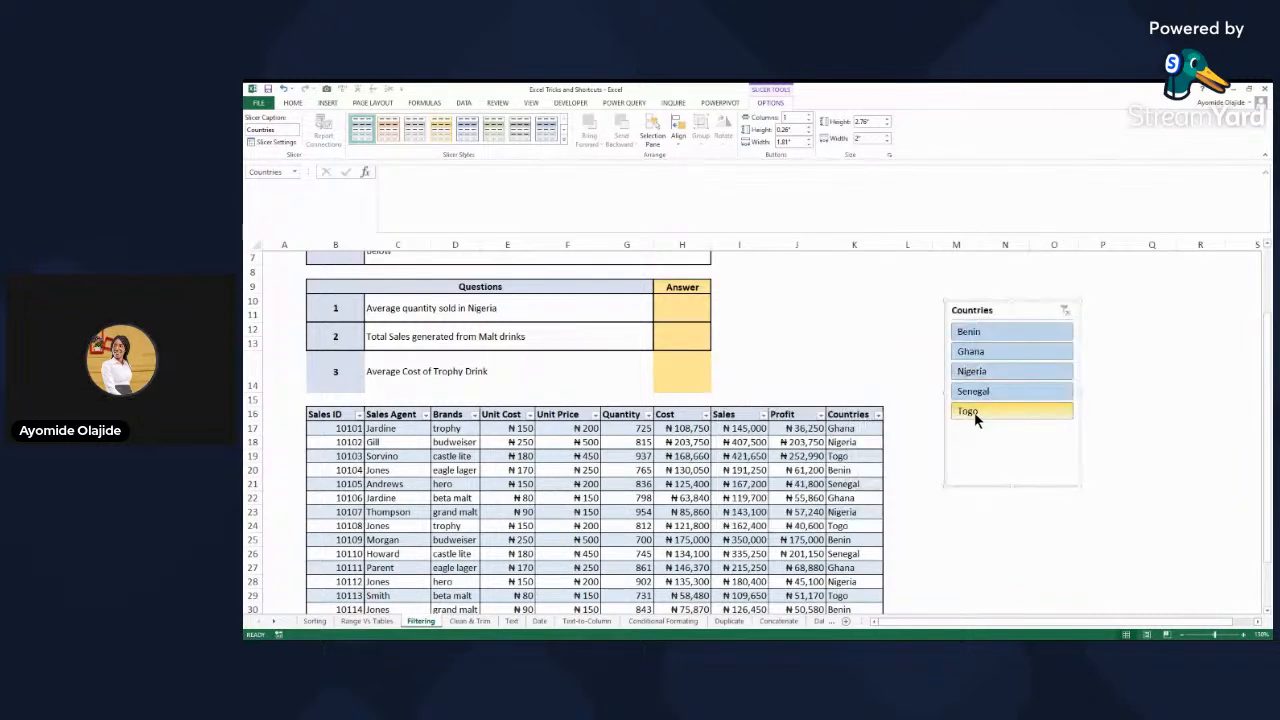
- Filter the sales table with the slicer by Togo, Nigeria, Benin and Ghana in turn, finishing with Ghana and Nigeria together
left_click(974, 412)
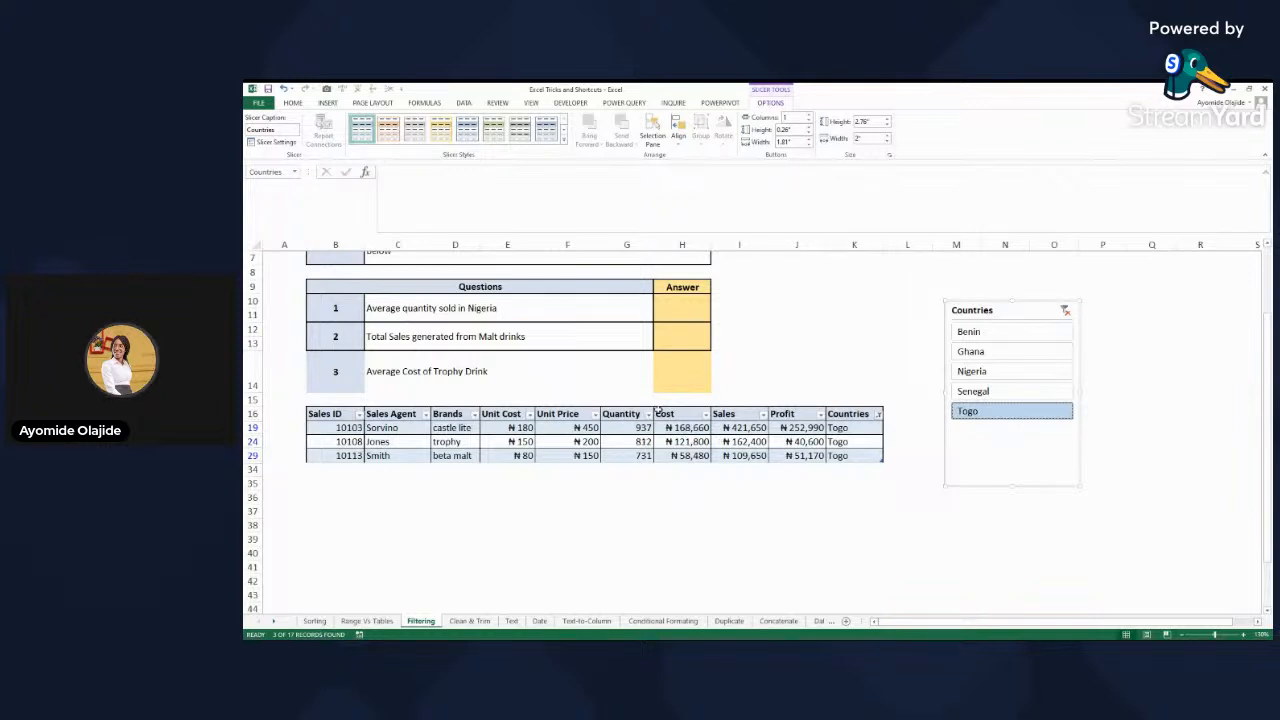
left_click(987, 373)
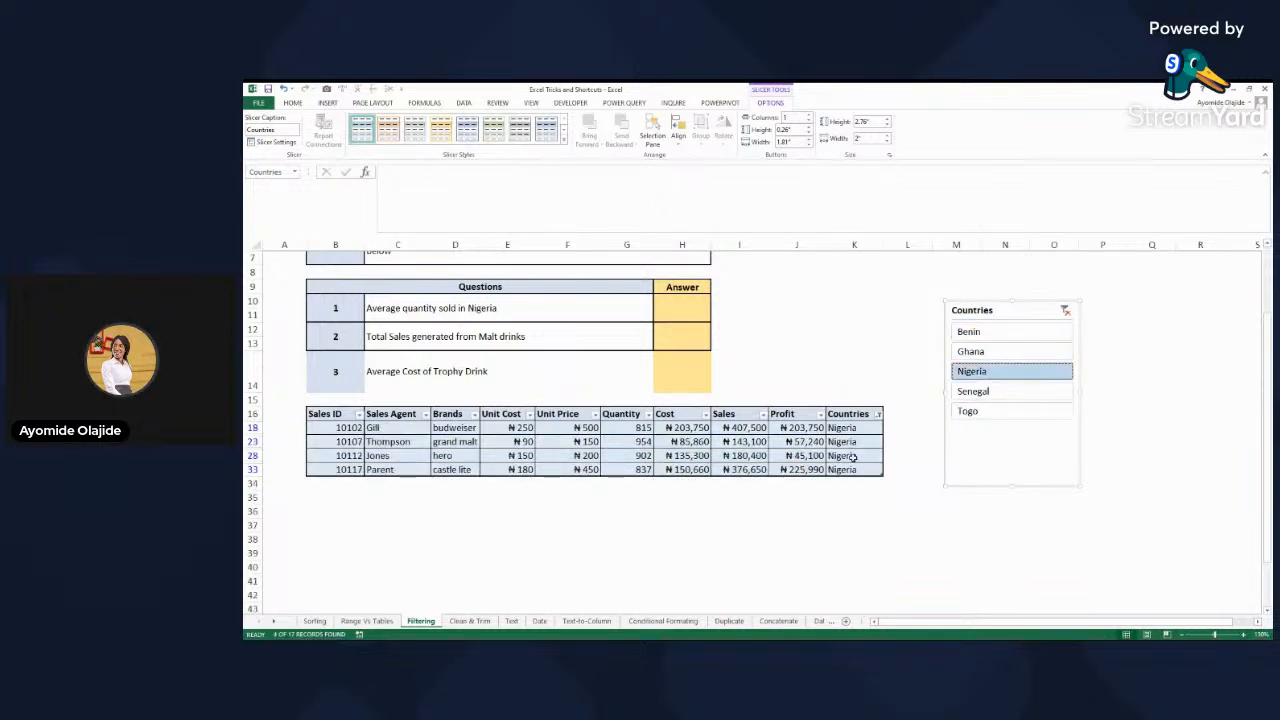
left_click(981, 333)
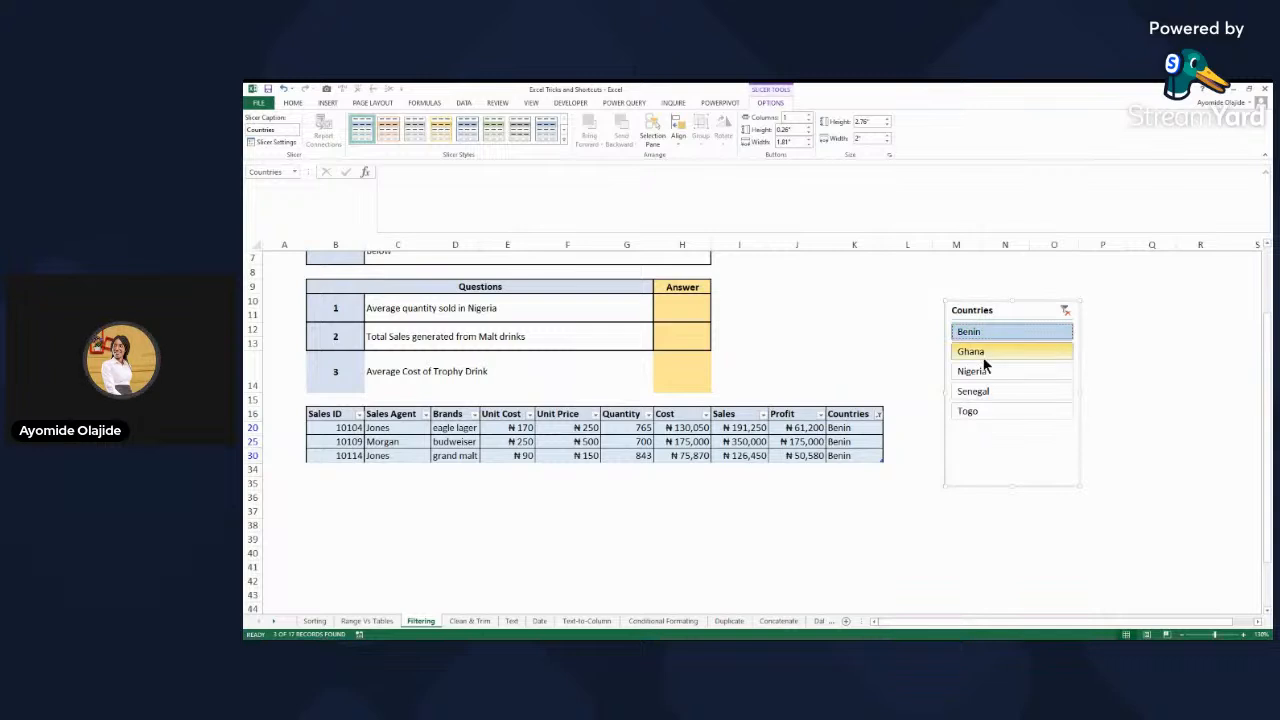
left_click(983, 353)
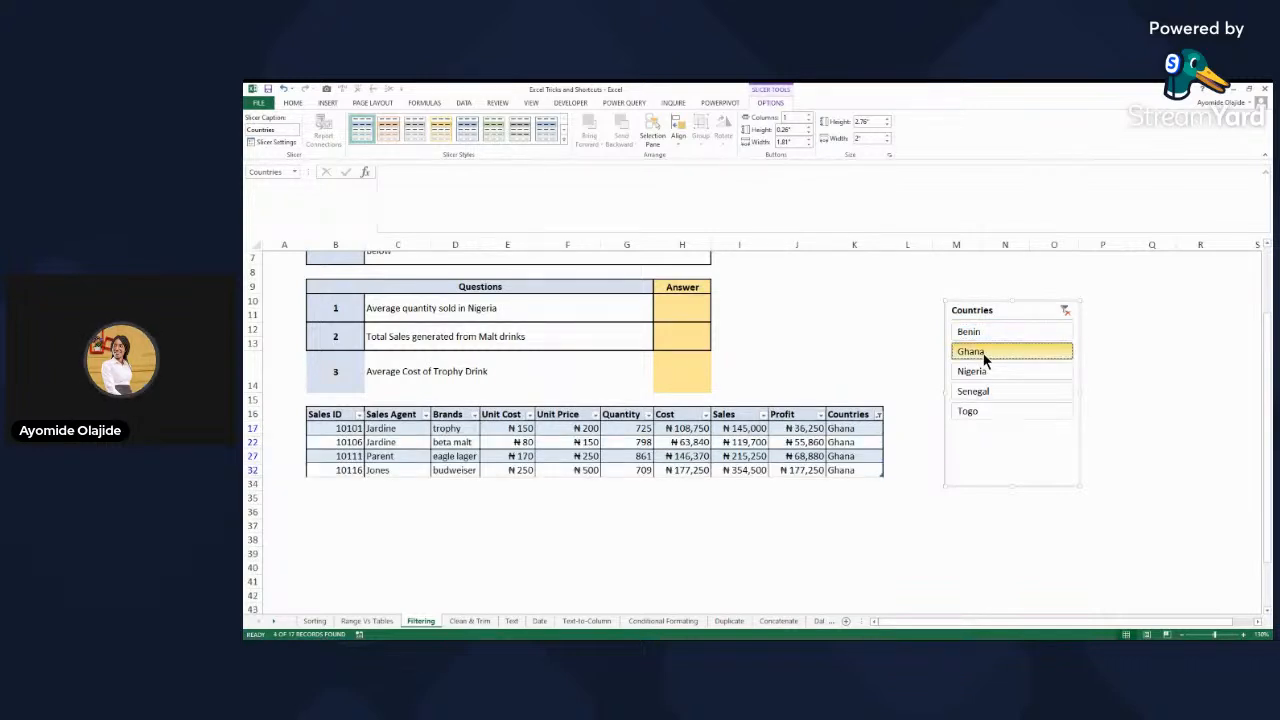
left_click(982, 371)
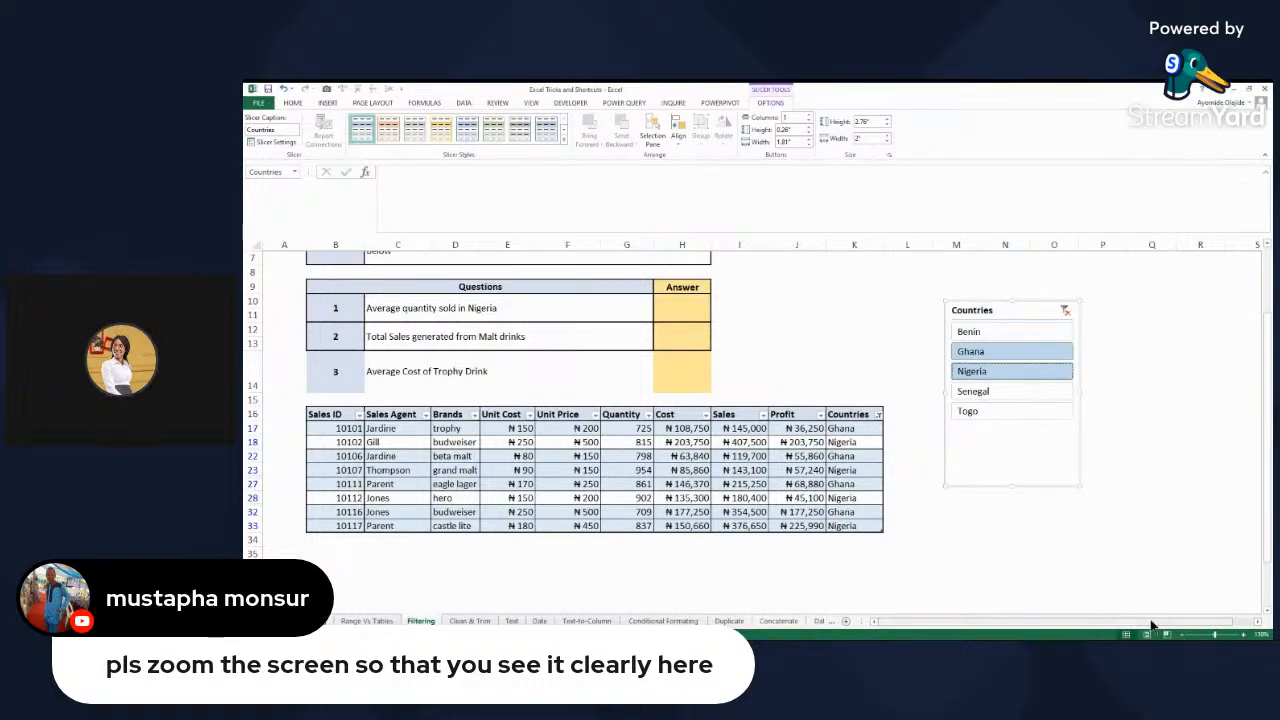
- Enlarge the worksheet view to 170% and move the Countries slicer closer to the questions table
left_click(1242, 634)
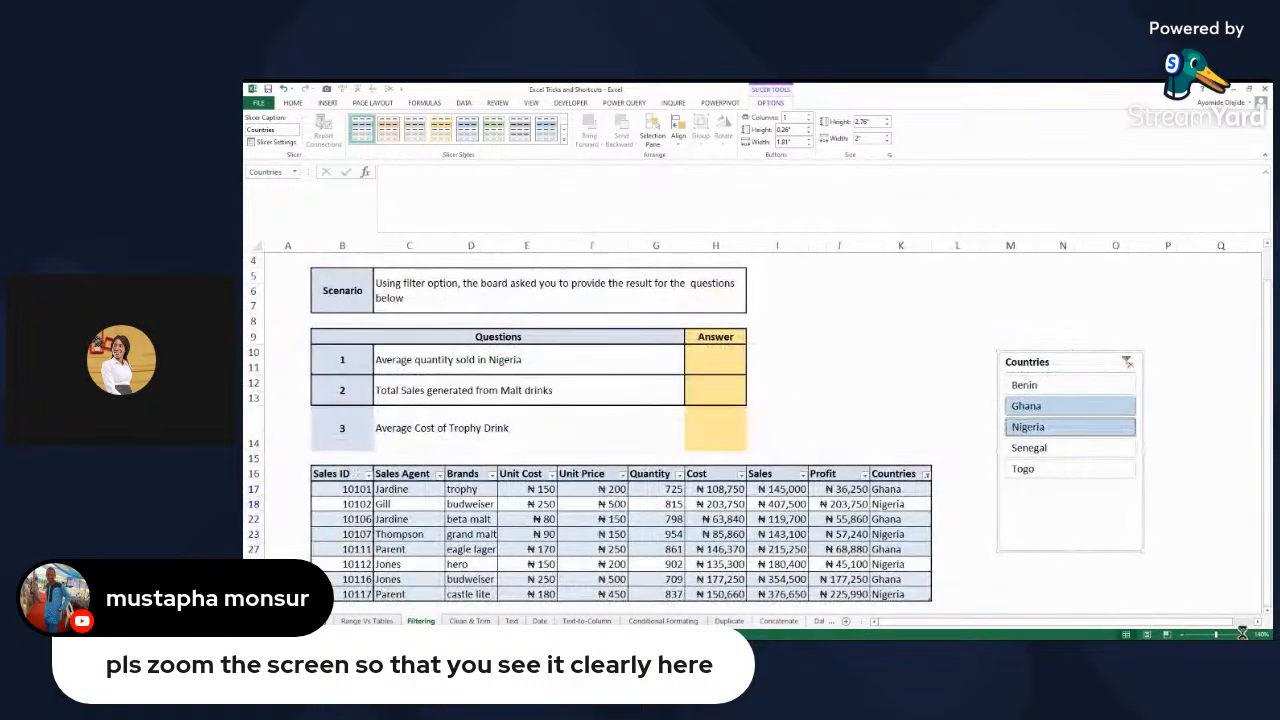
left_click(1242, 634)
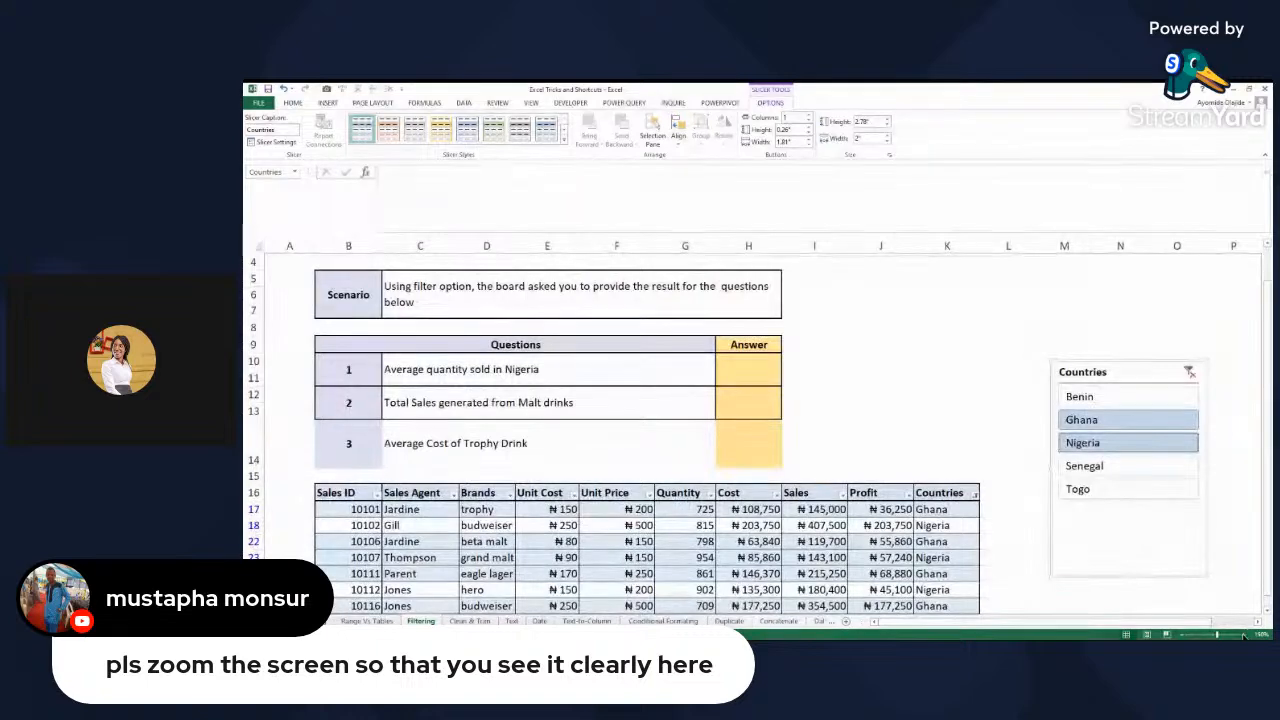
left_click(1242, 634)
left_click(1242, 634)
left_click_drag(1095, 623, 983, 625)
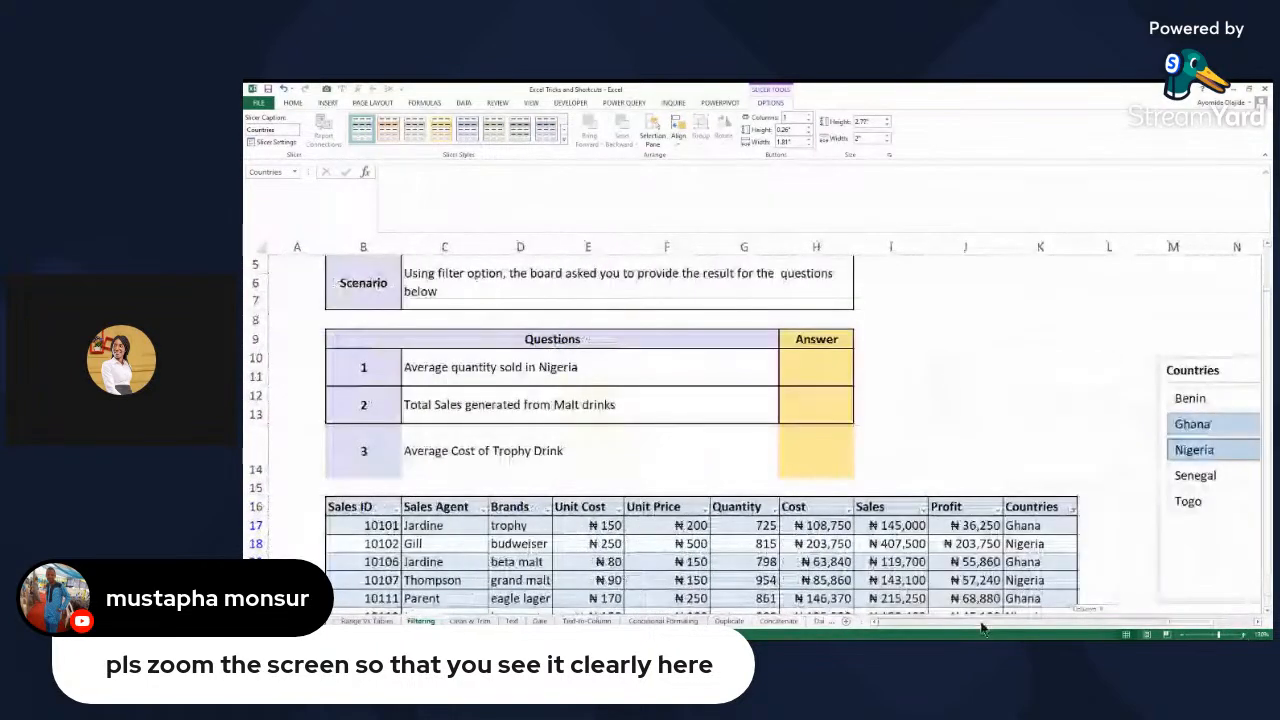
left_click_drag(1176, 368, 982, 296)
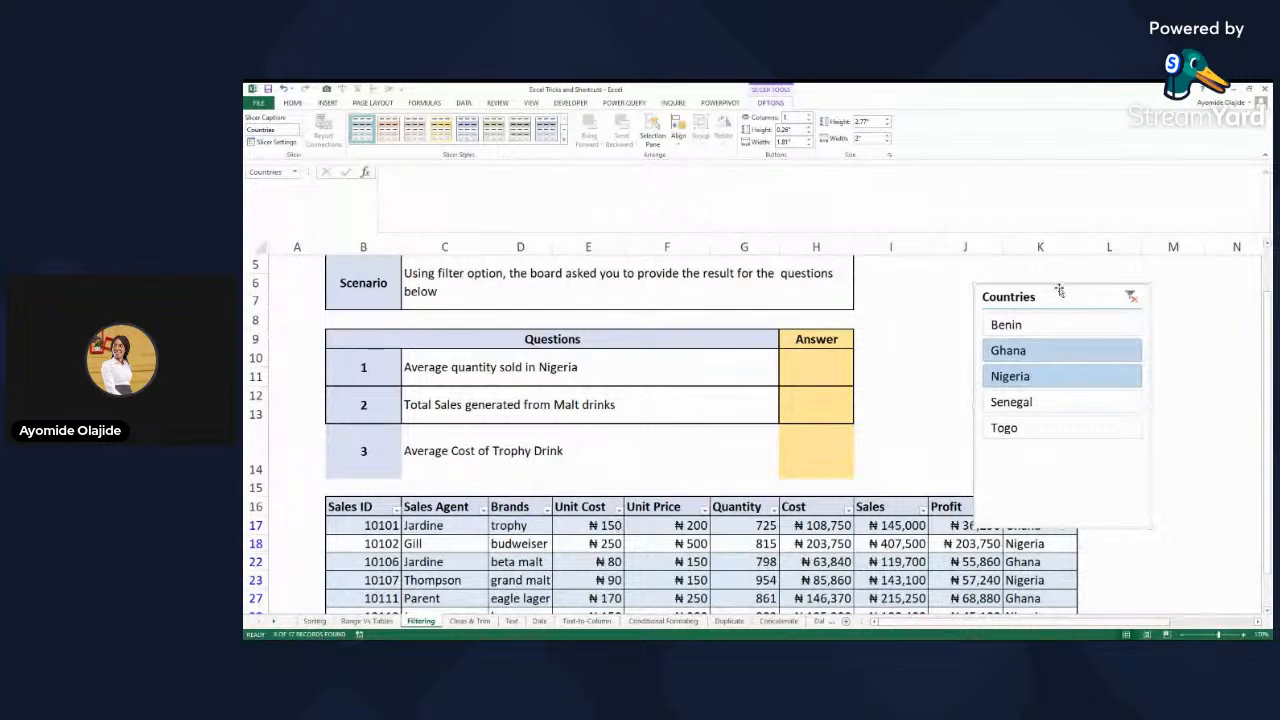
- Clear the slicer's country filter, including after a trial selection of Benin, and delete the Countries slicer
left_click(1131, 297)
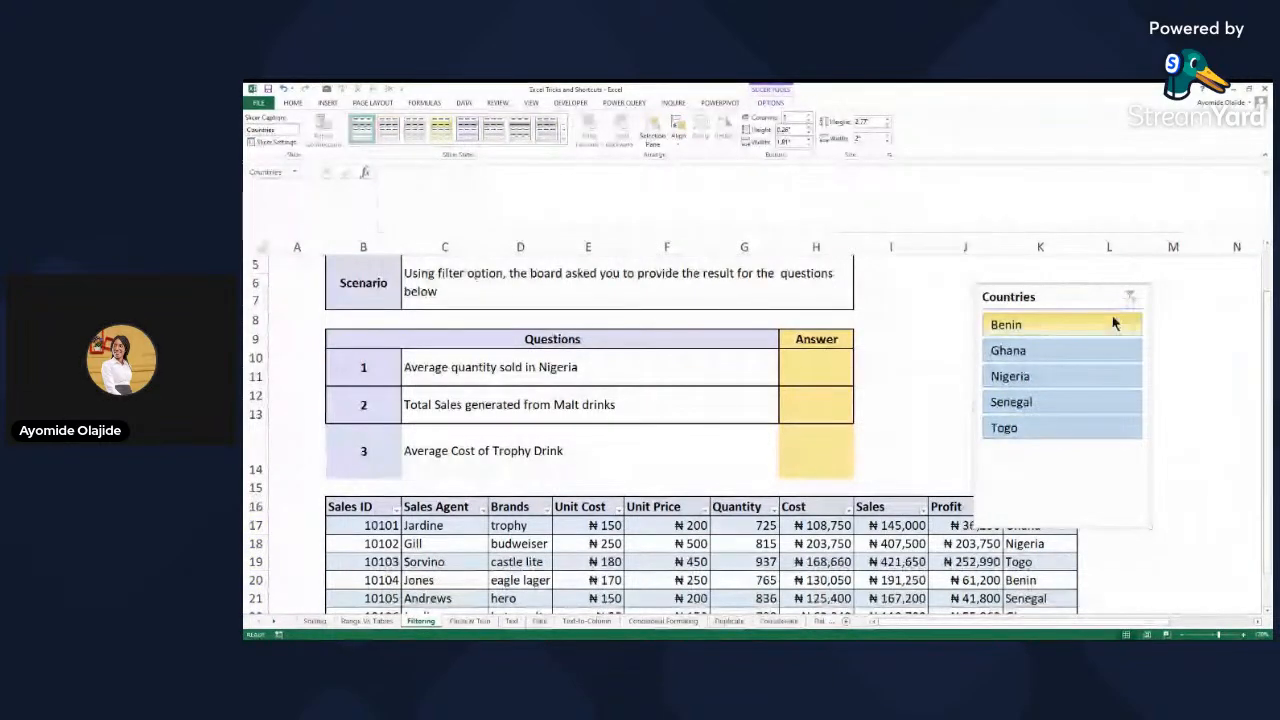
left_click(1114, 323)
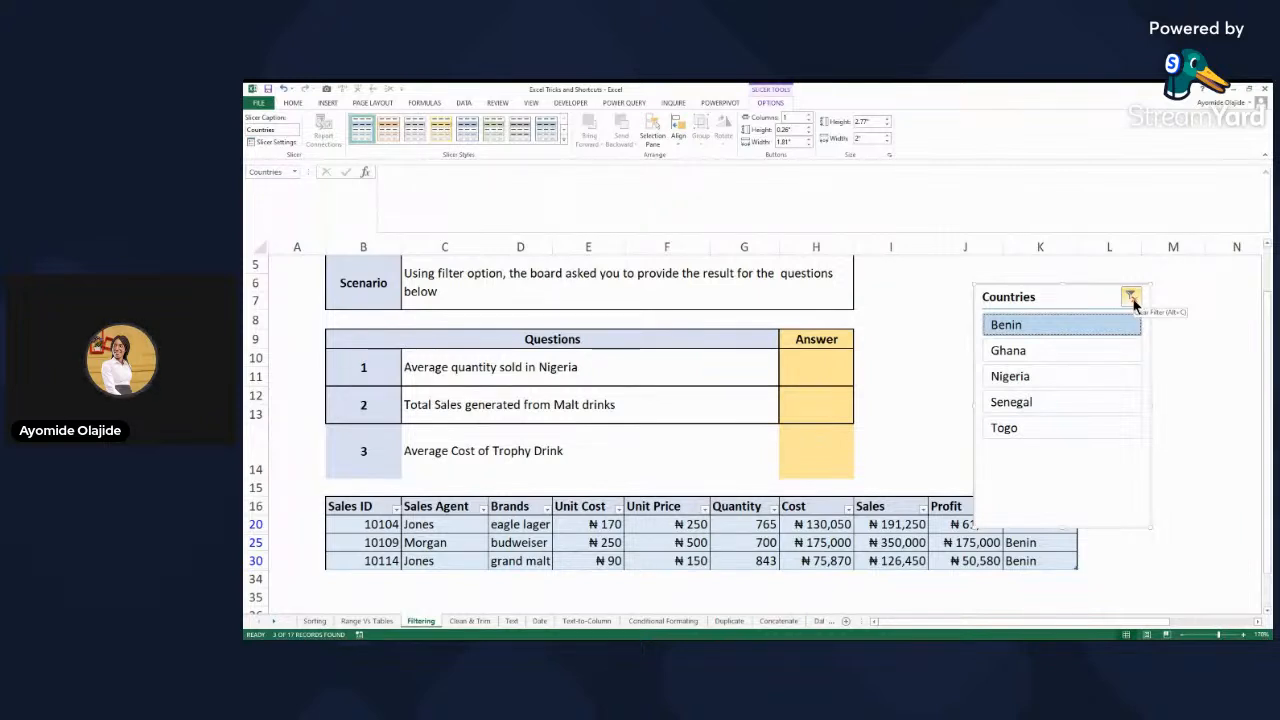
left_click(1131, 297)
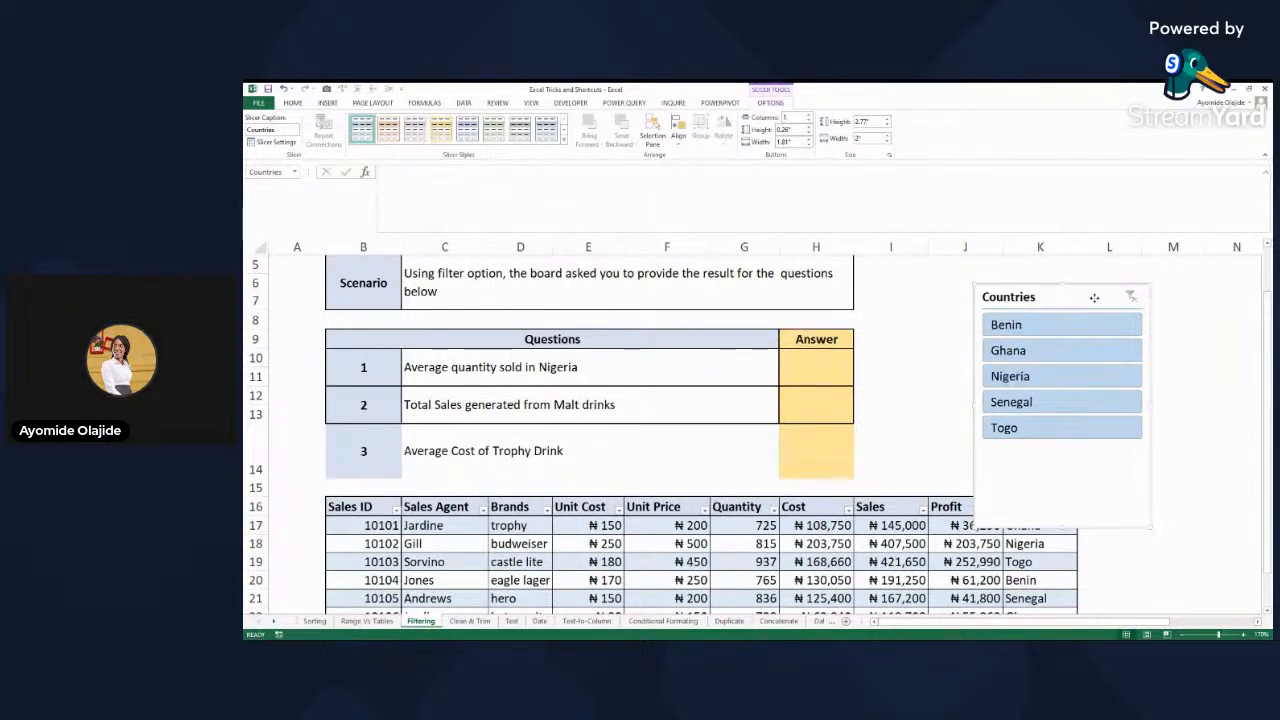
key("Delete")
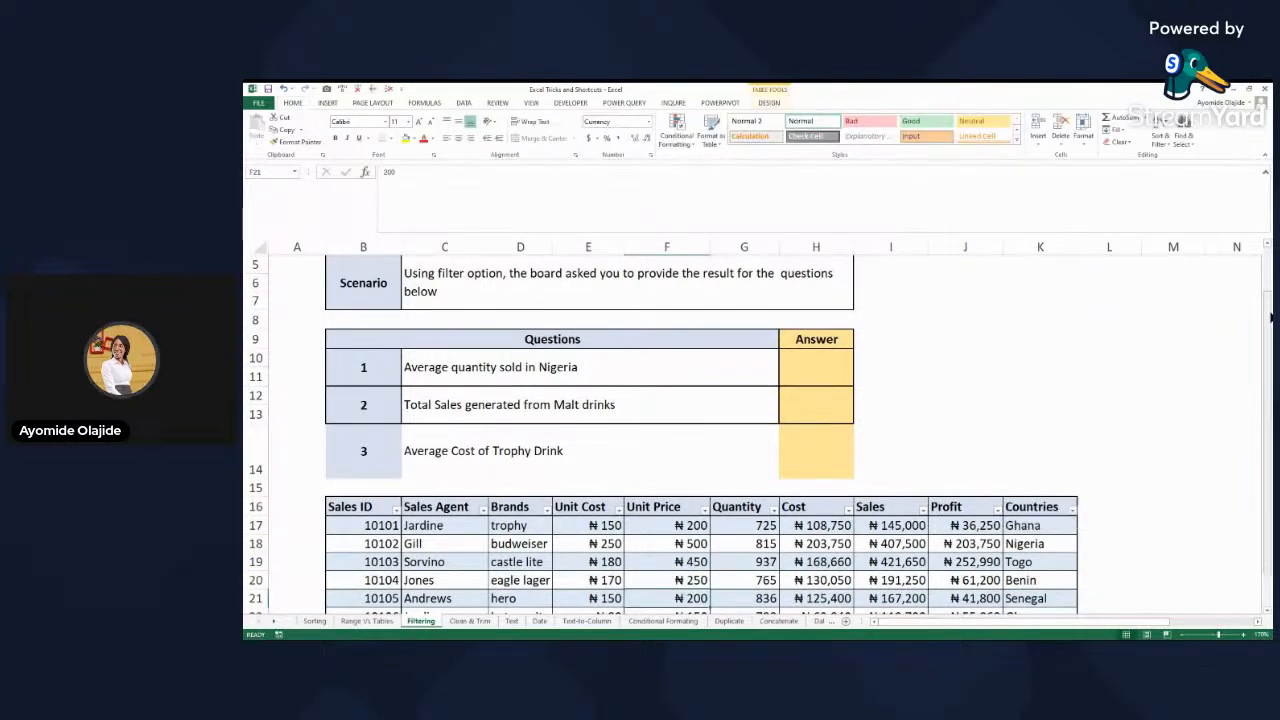
- Filter the sales table's Countries column to show only Nigeria
left_click_drag(1270, 317, 1240, 248)
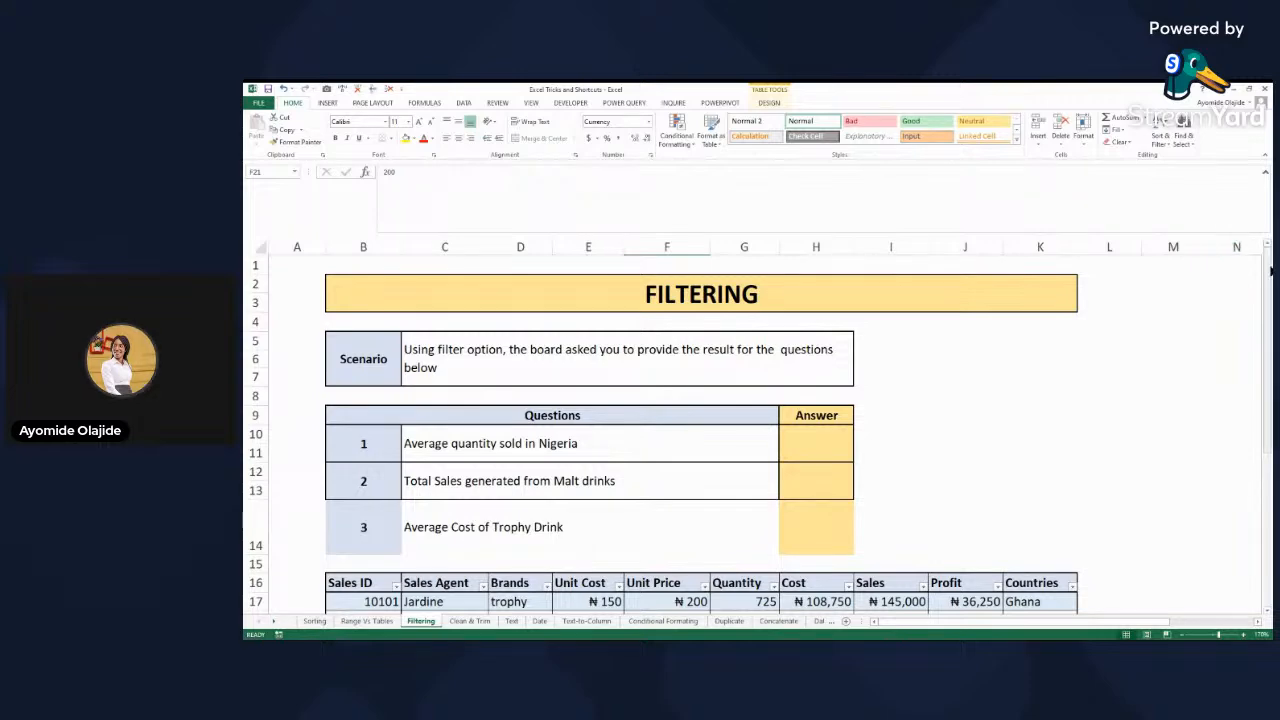
left_click_drag(1271, 270, 1271, 365)
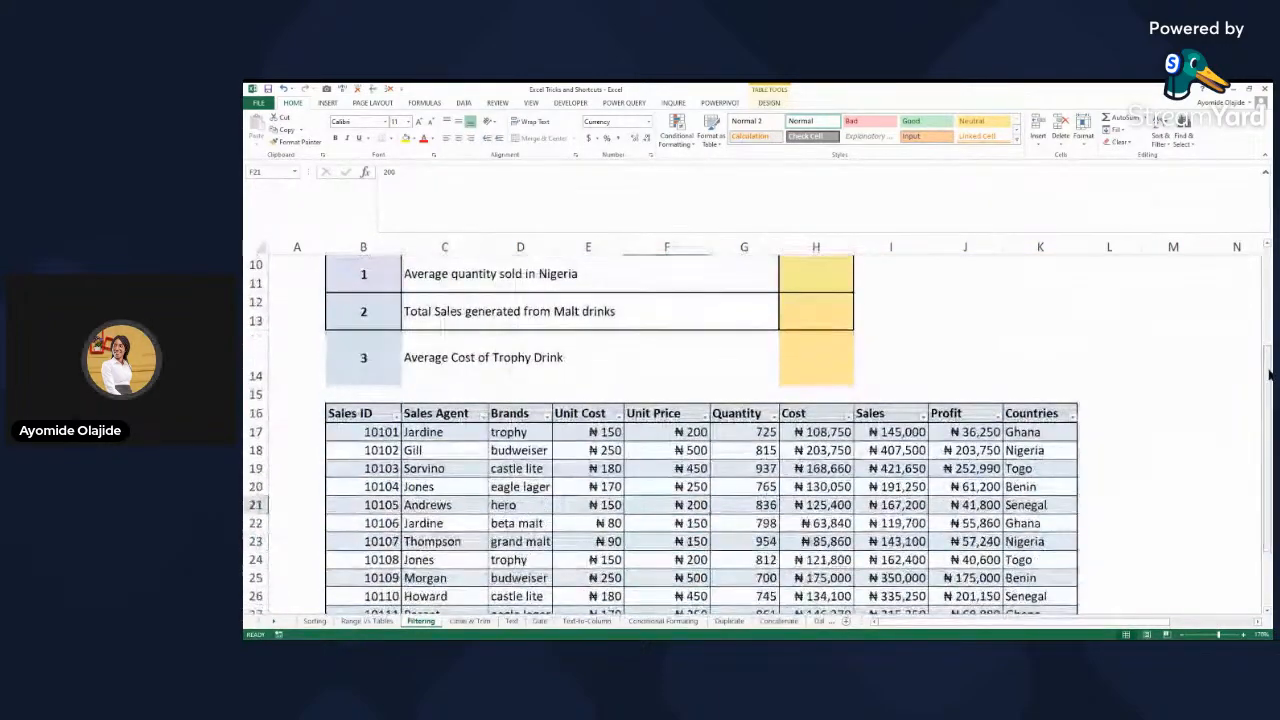
left_click(1071, 417)
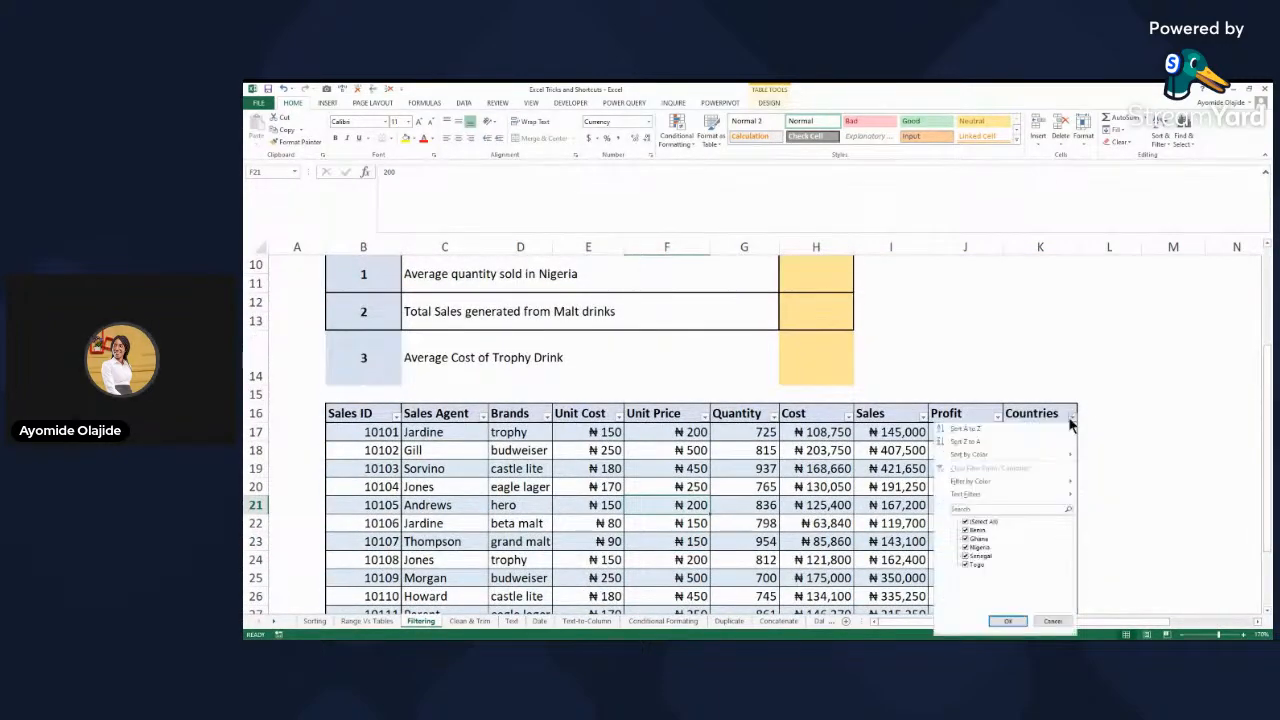
left_click(975, 526)
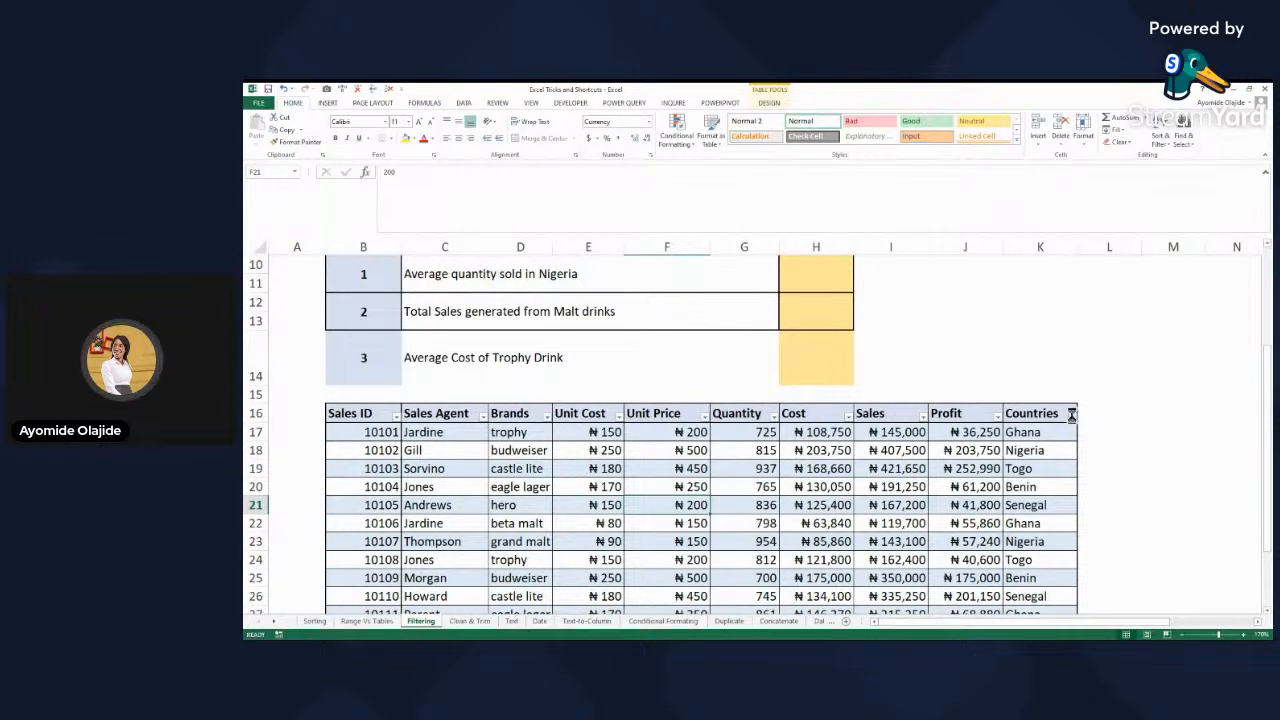
left_click(1071, 415)
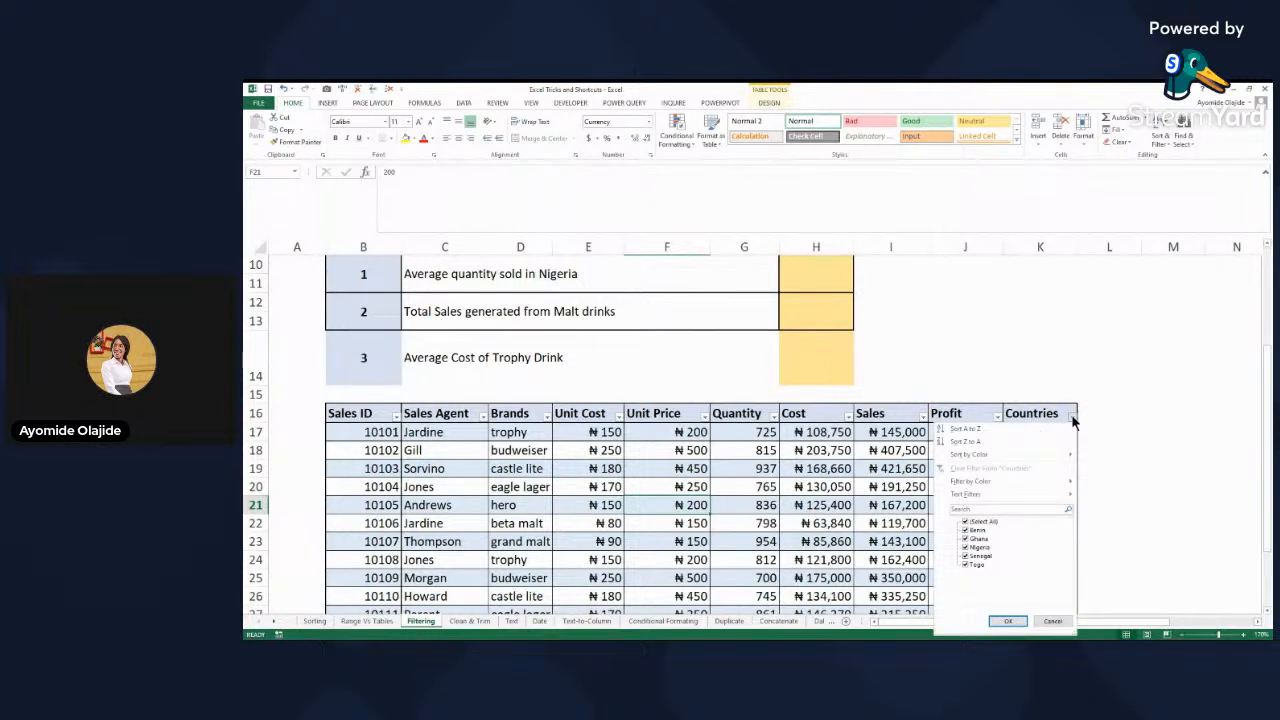
left_click(973, 524)
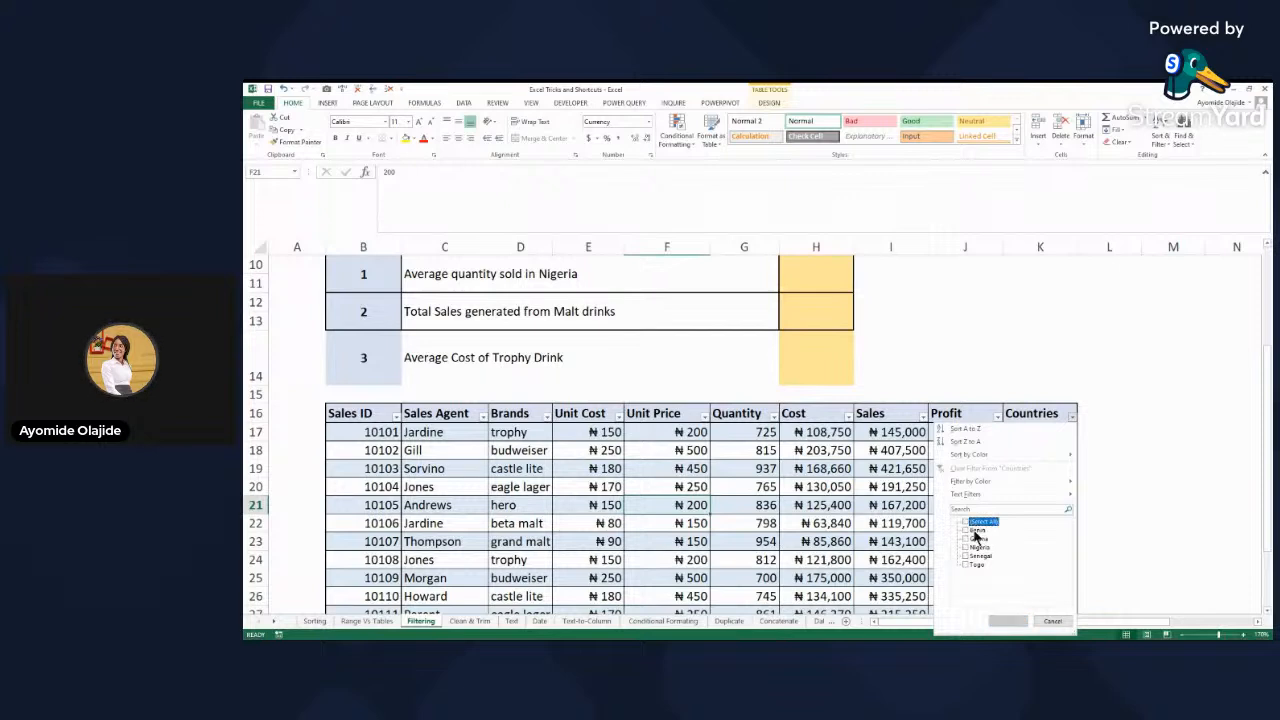
left_click(978, 549)
left_click(1004, 621)
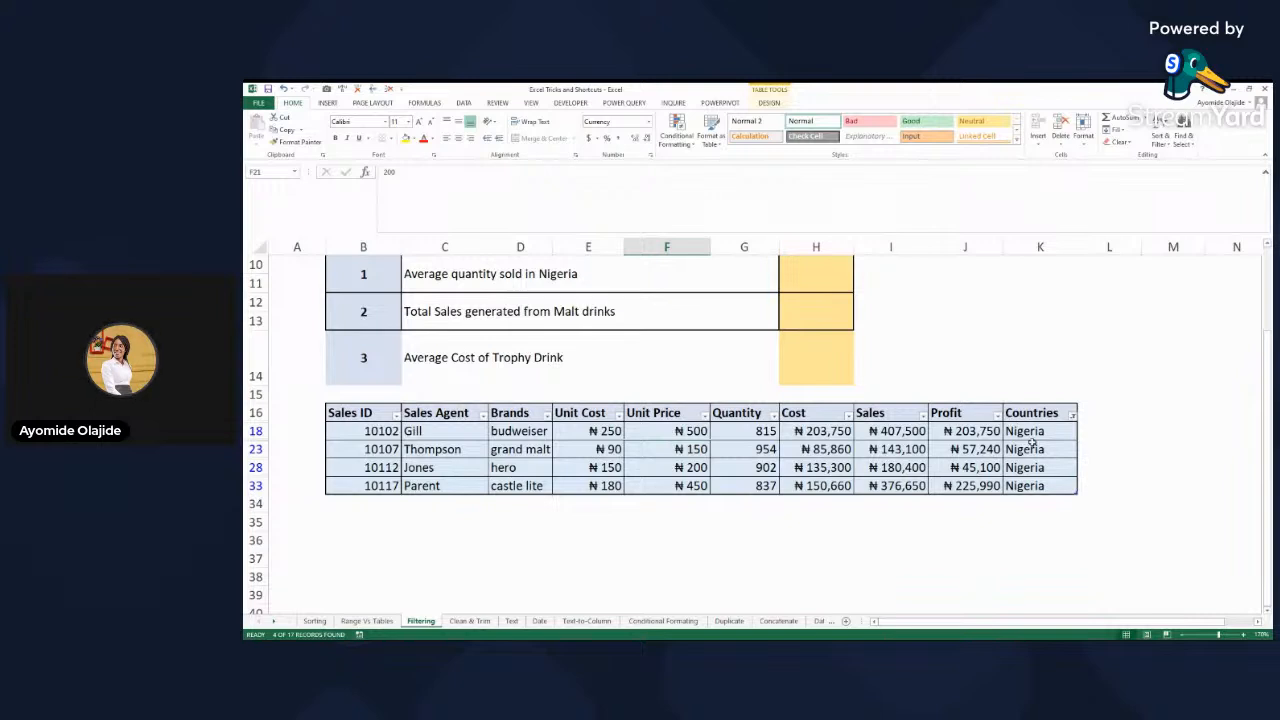
- Add a total row to the filtered sales table
left_click(681, 450)
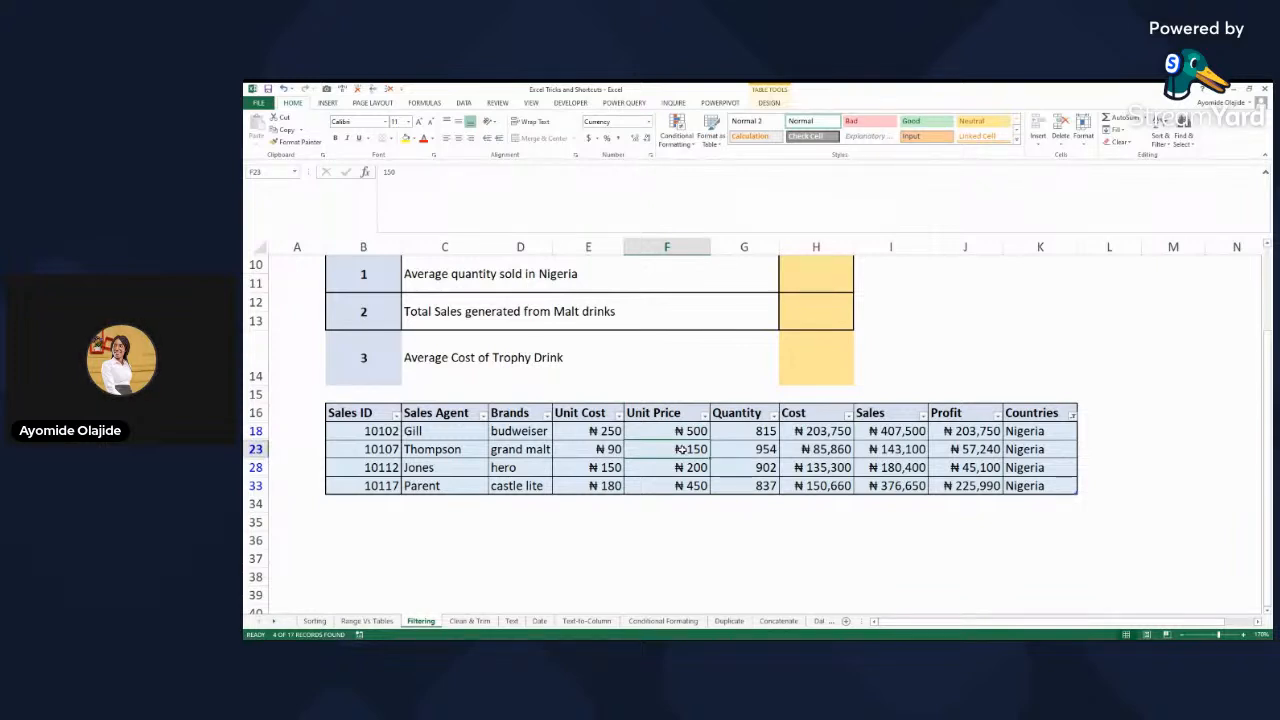
left_click(746, 451)
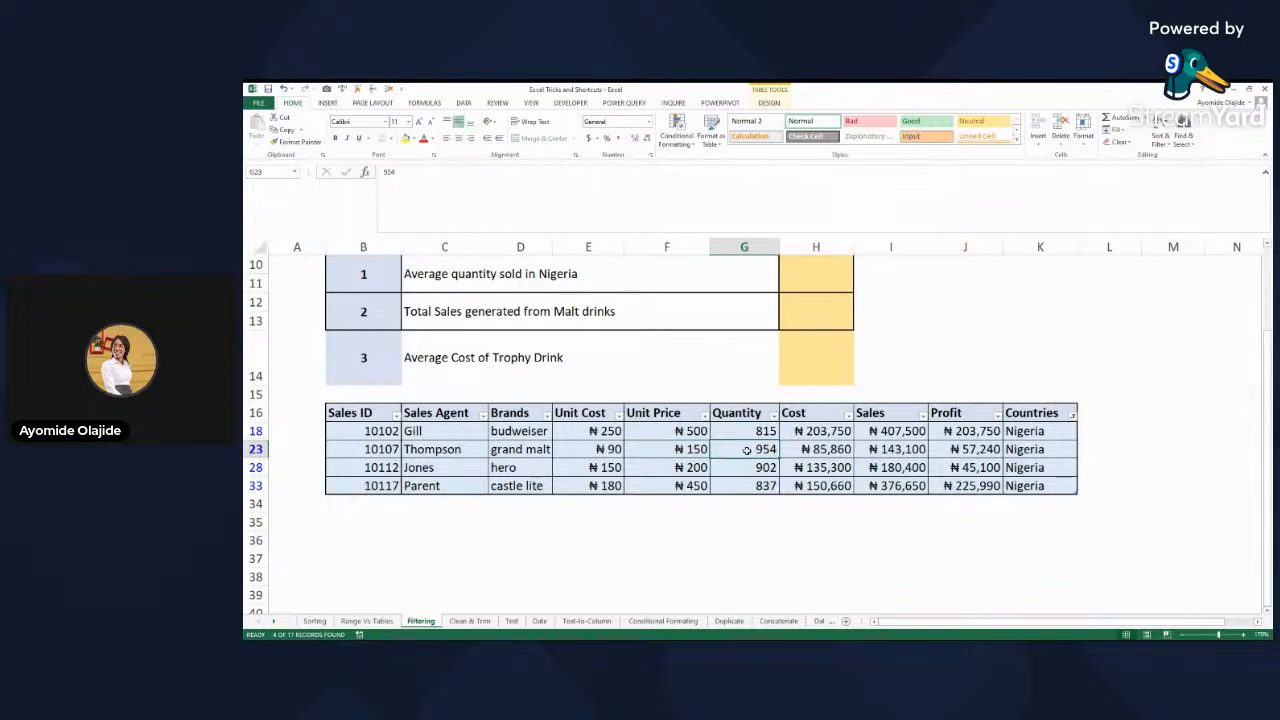
left_click(769, 104)
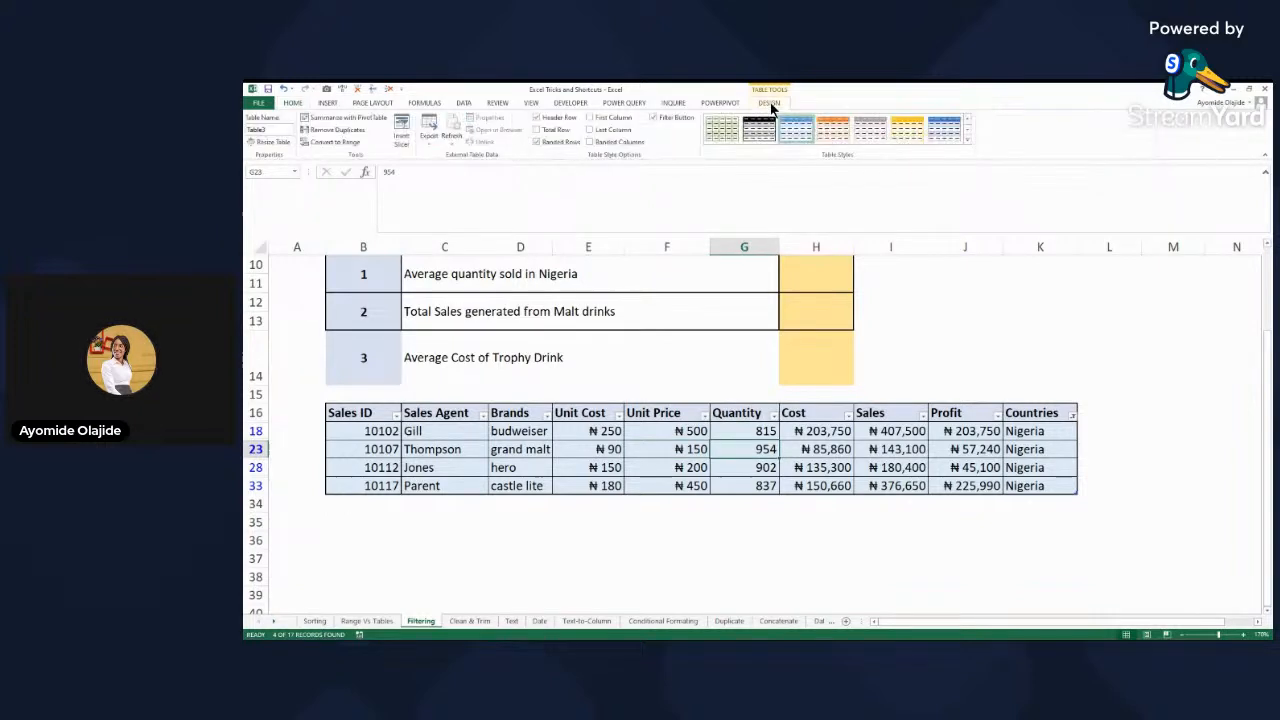
left_click(537, 131)
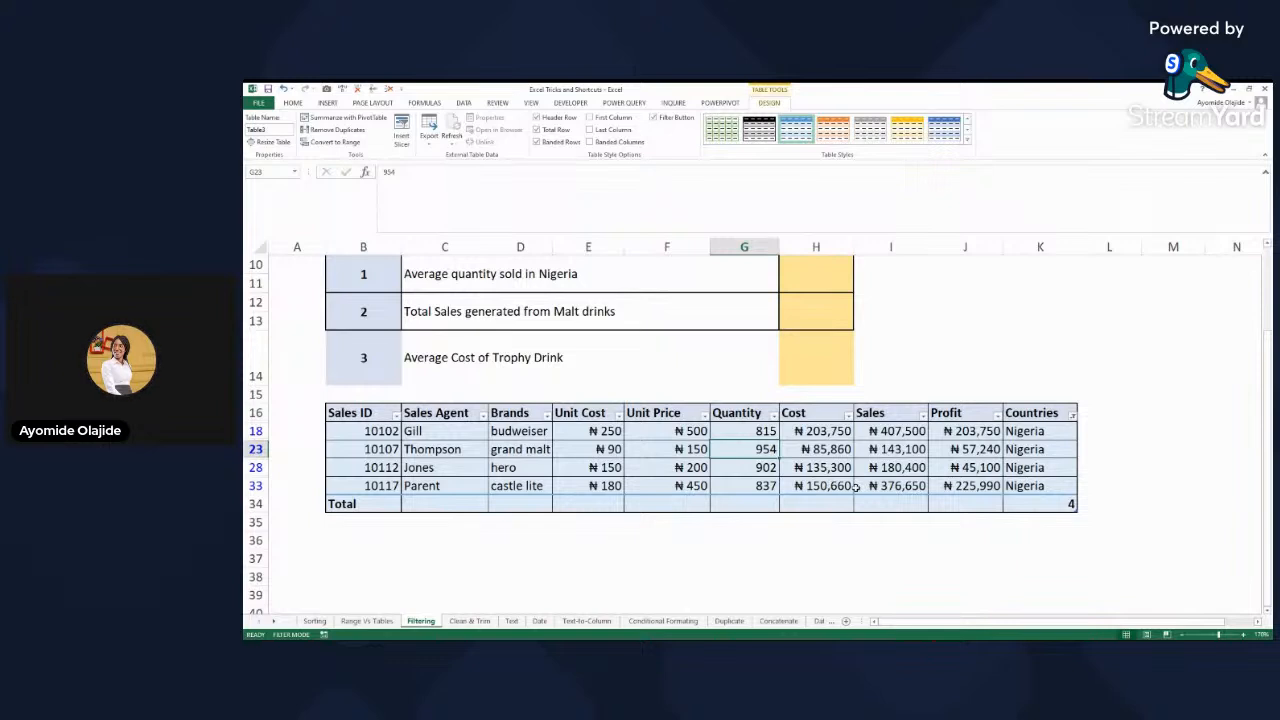
- Set the Quantity column's calculation in the total row to Average
left_click(742, 508)
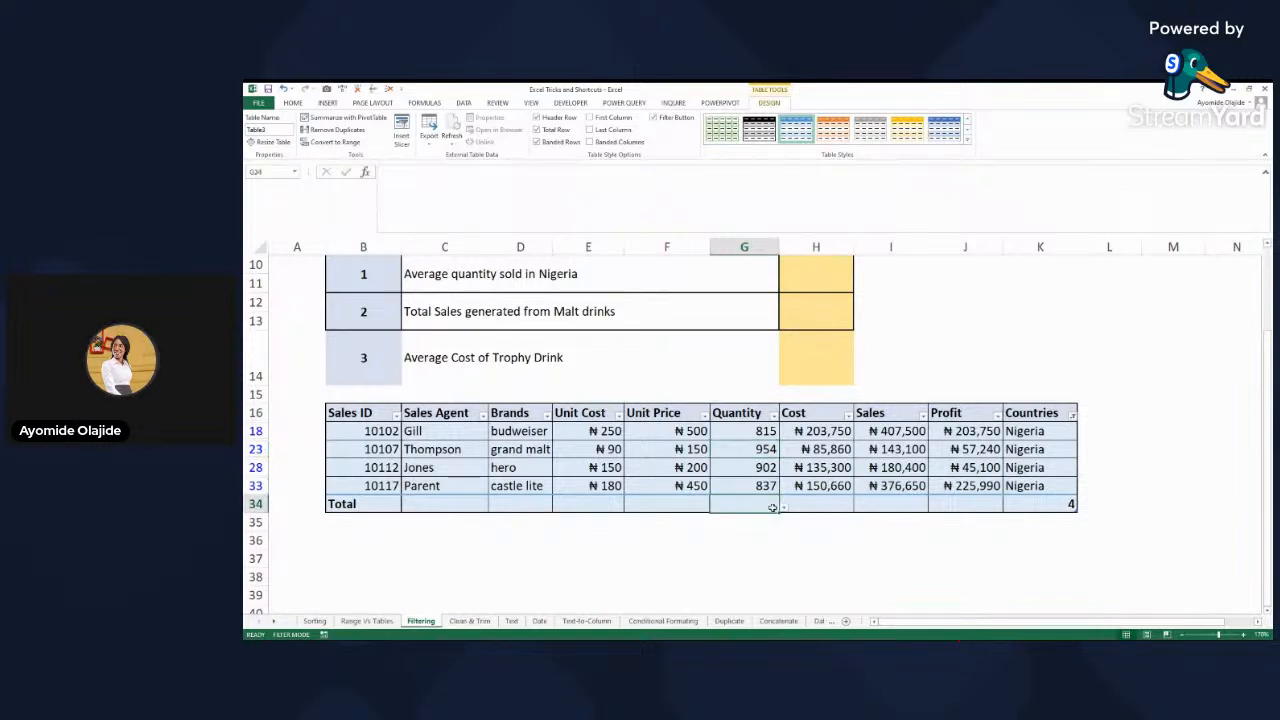
left_click(783, 508)
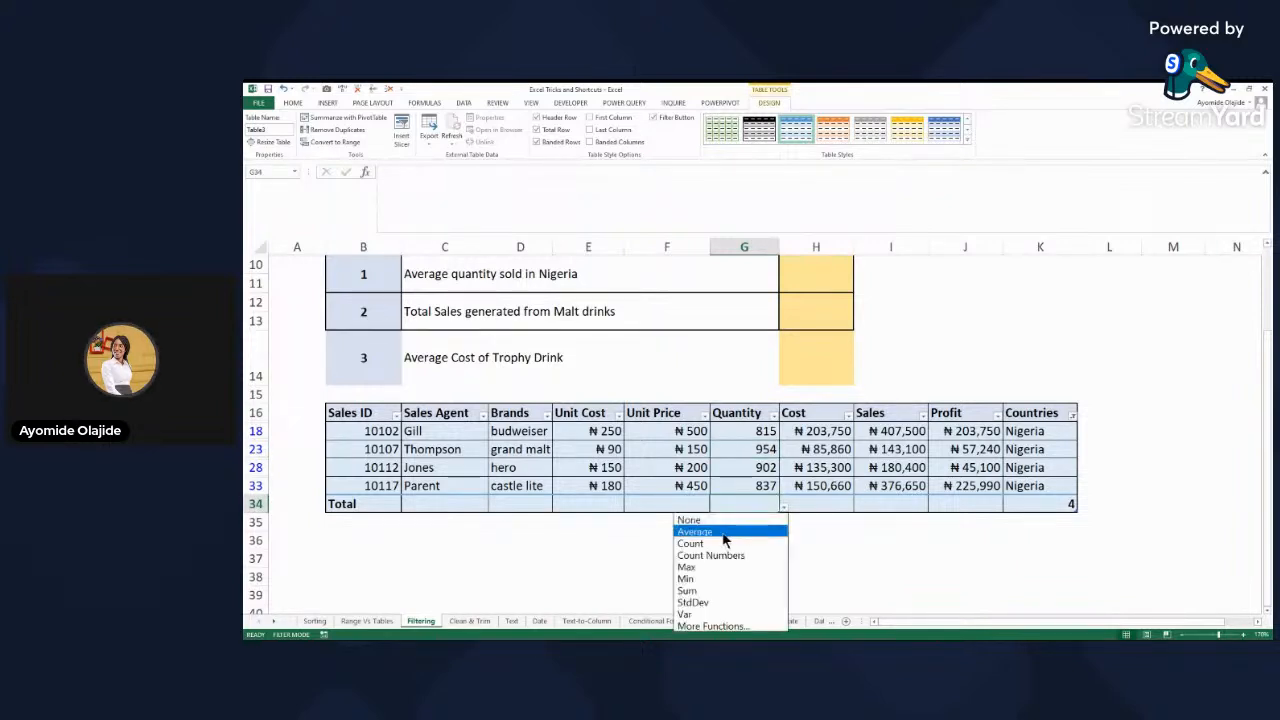
left_click(725, 541)
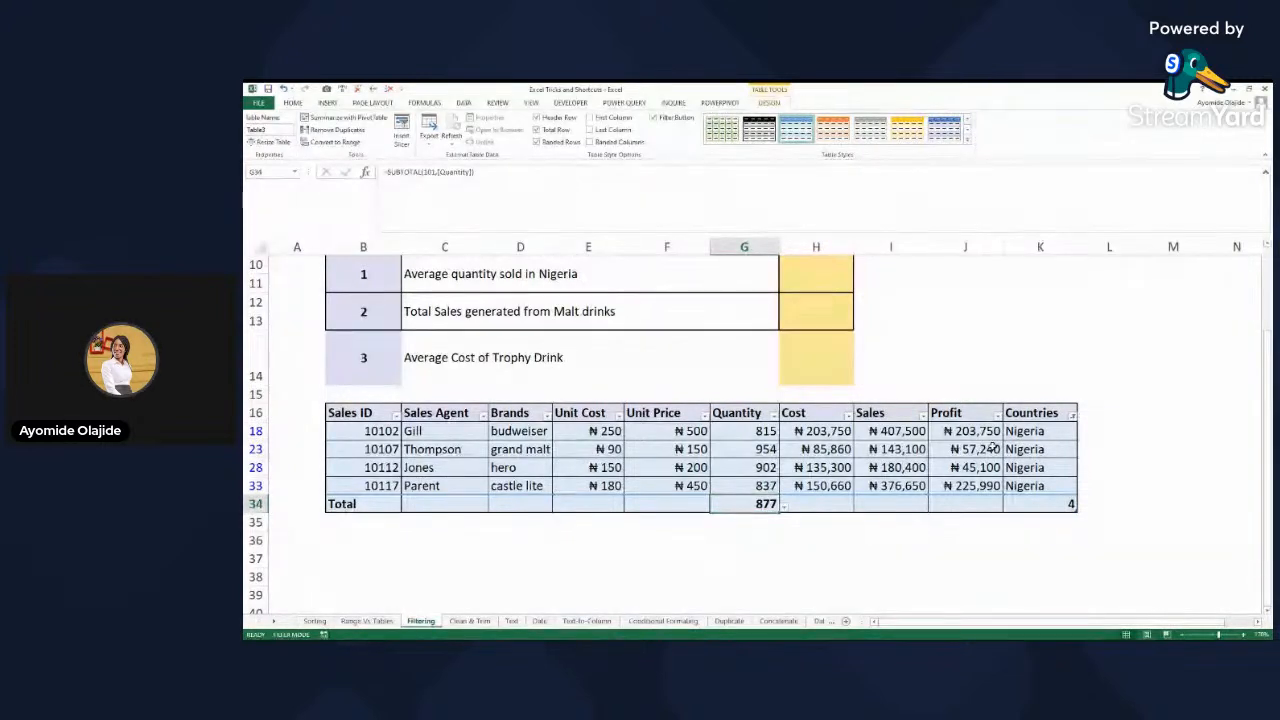
left_click(957, 448)
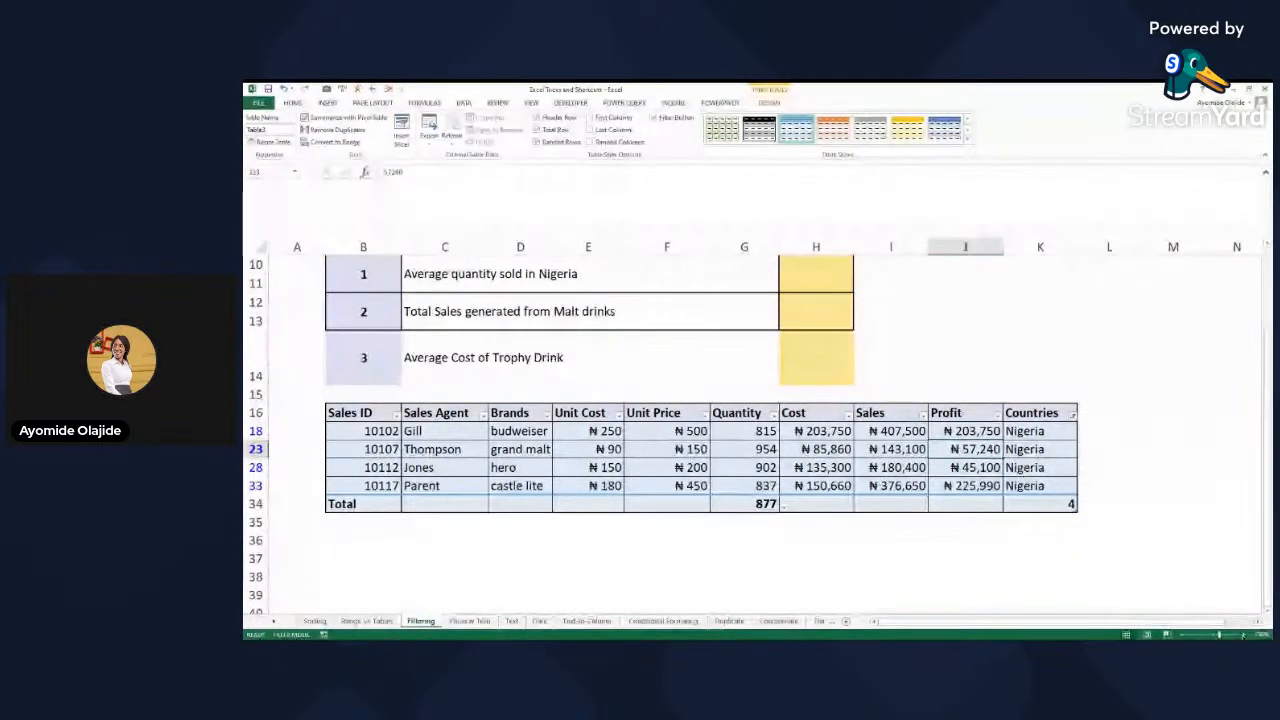
- Clear the filter from the sales table's Countries column
left_click(1243, 635)
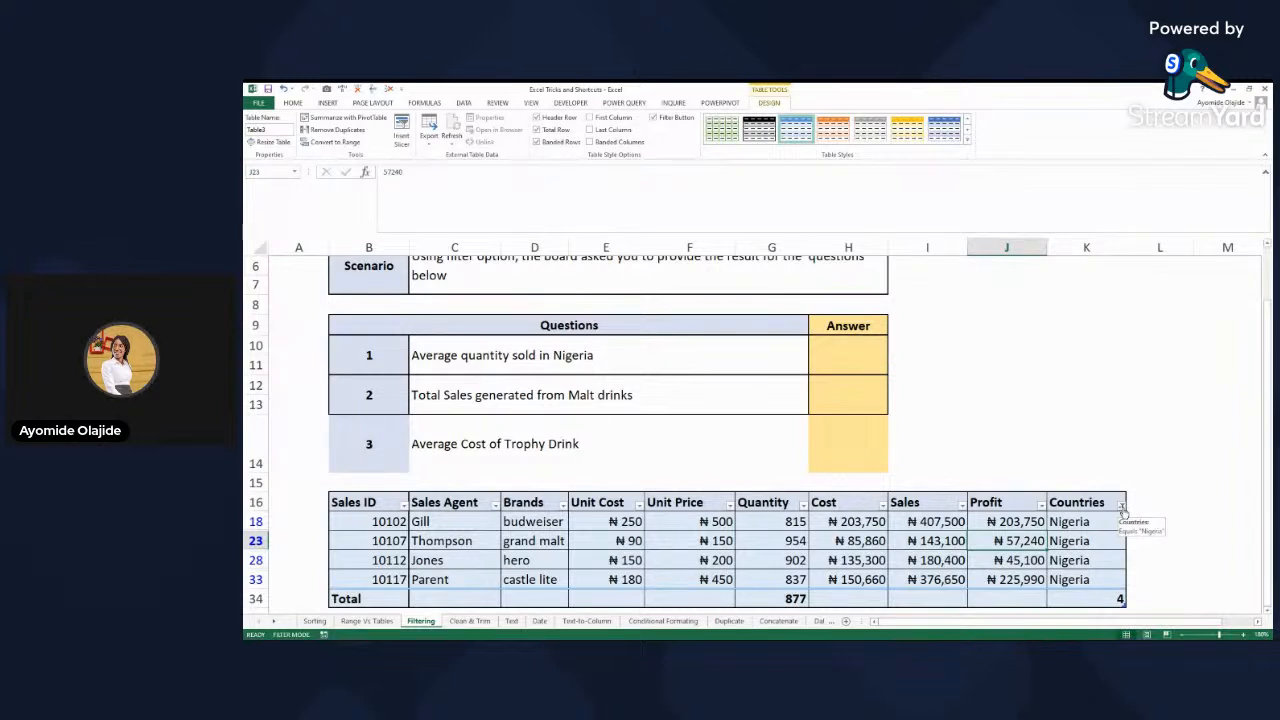
left_click(1121, 504)
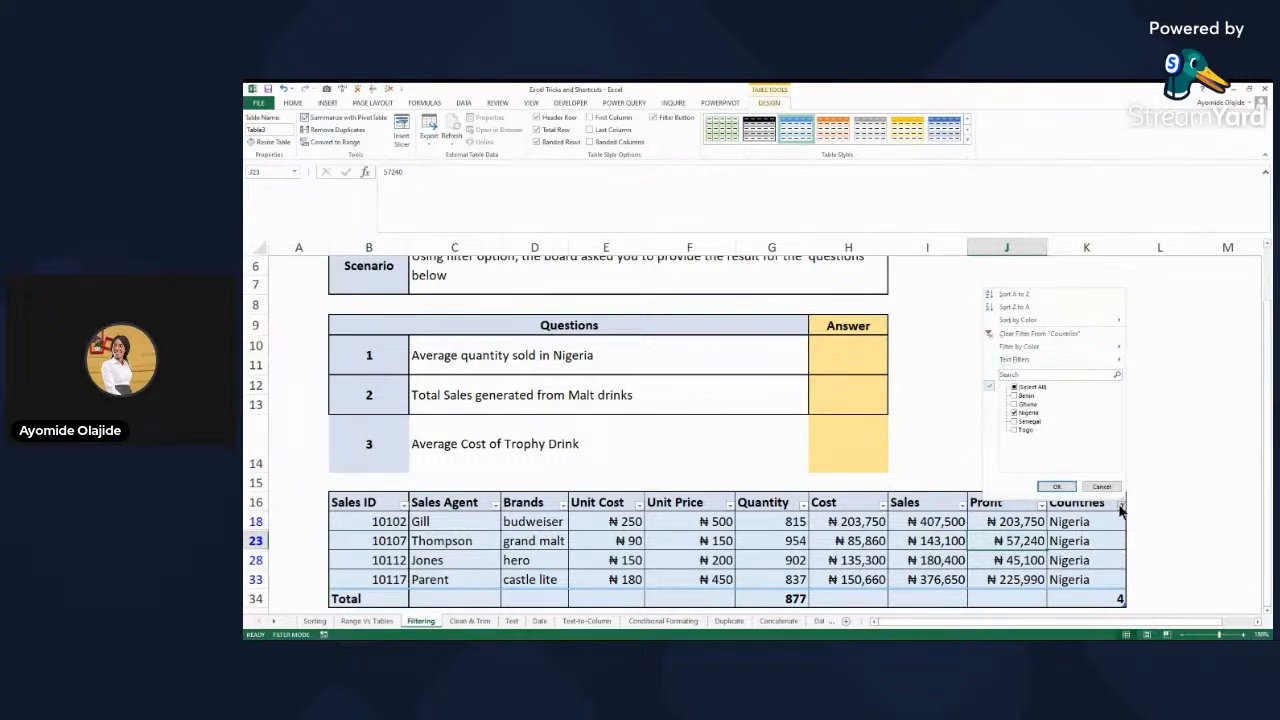
left_click(1019, 336)
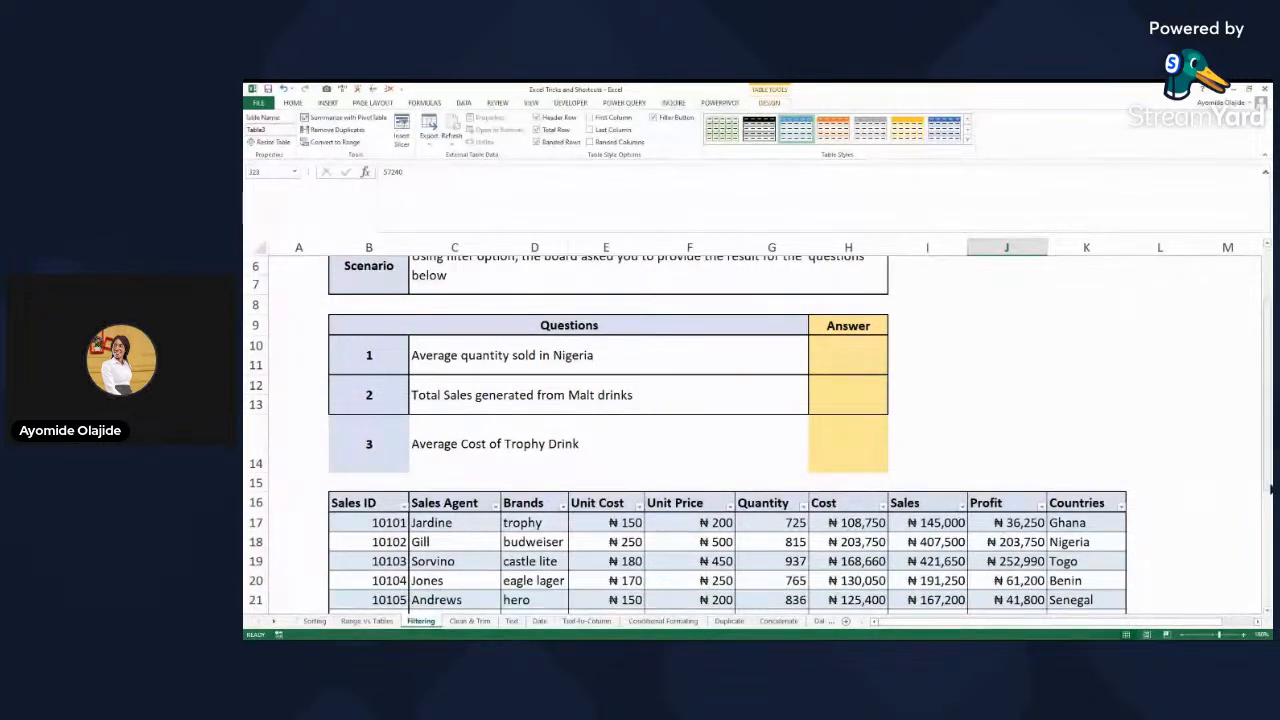
- Filter the sales table's Brands column to show only beta malt and grand malt
scroll(1268, 487, "down", 1)
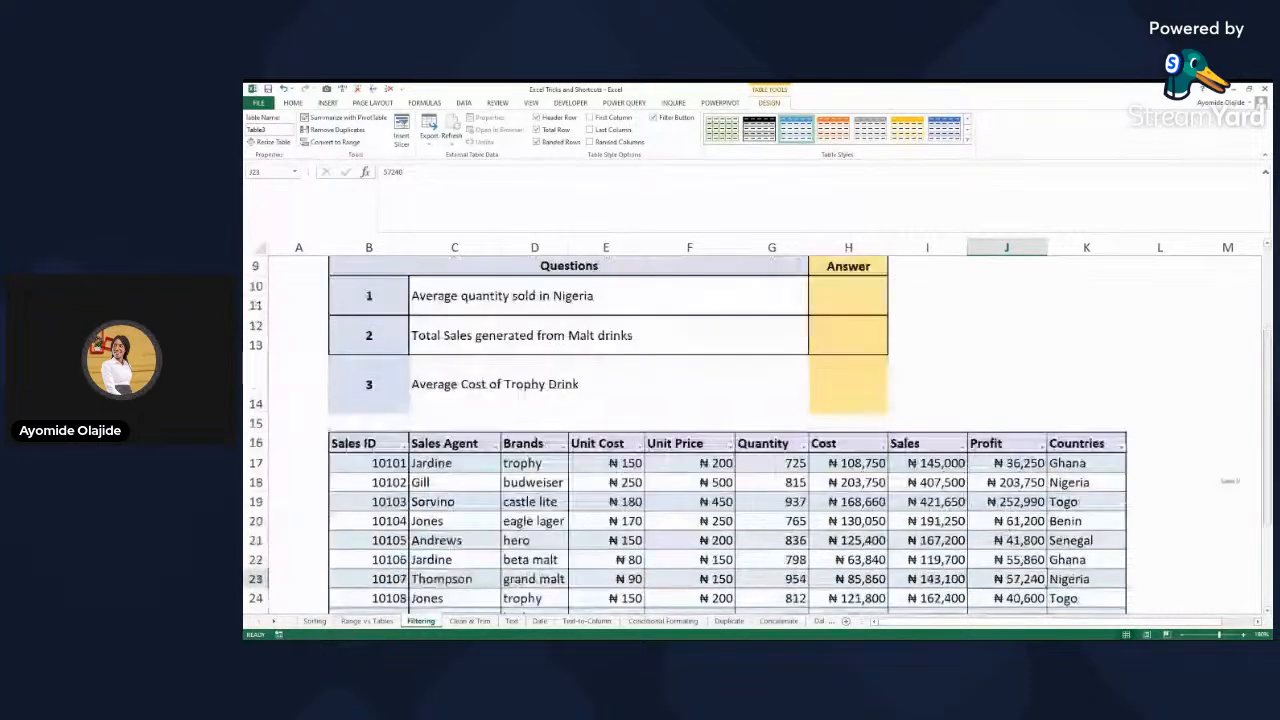
scroll(728, 435, "down", 2)
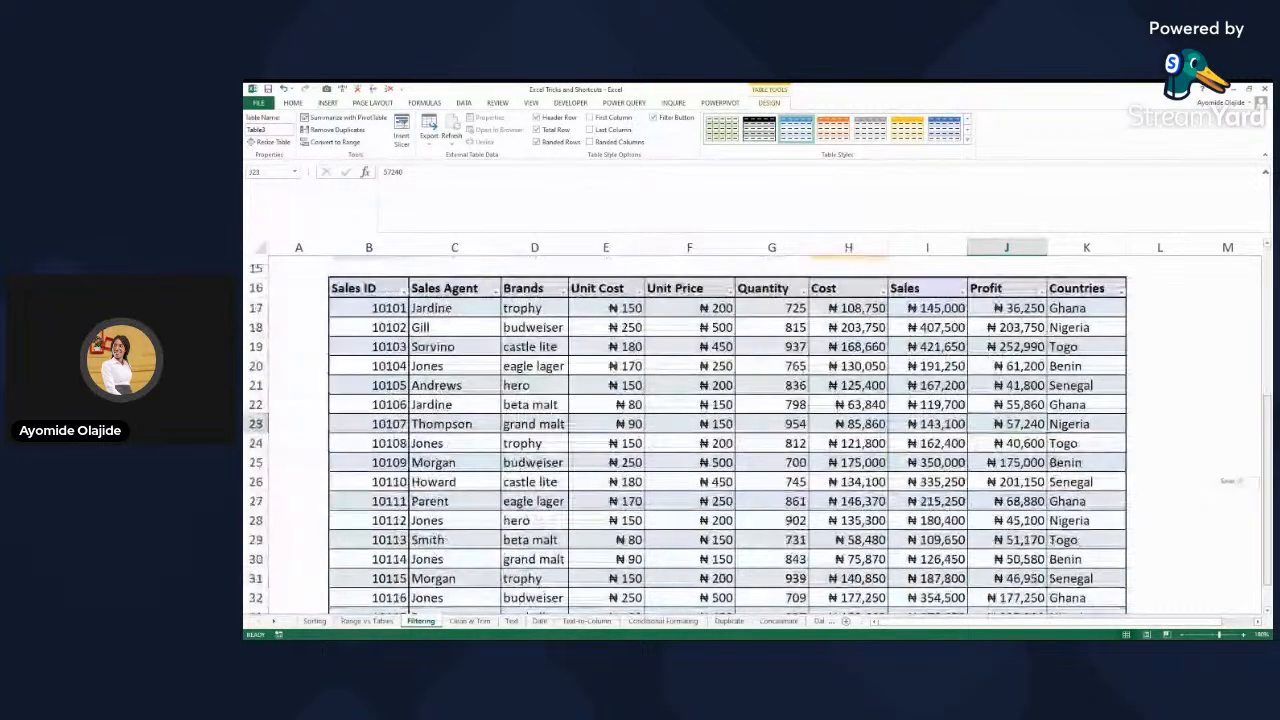
scroll(858, 560, "up", 2)
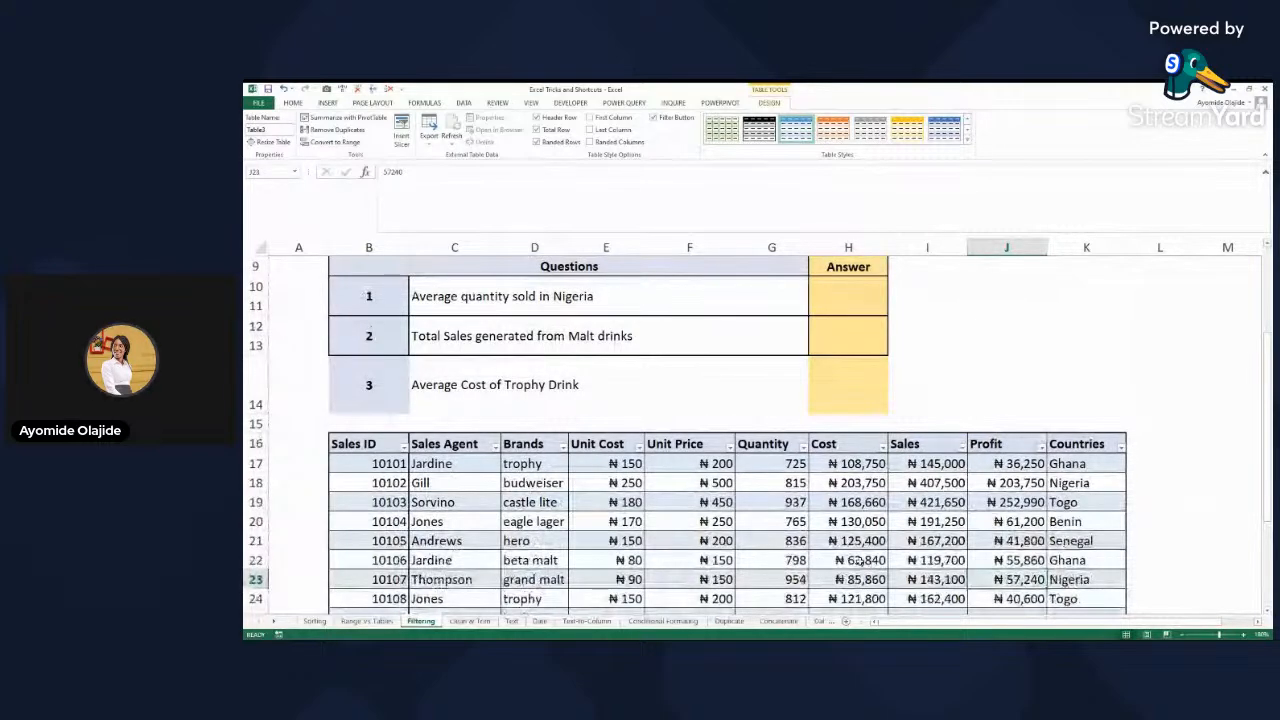
left_click(561, 445)
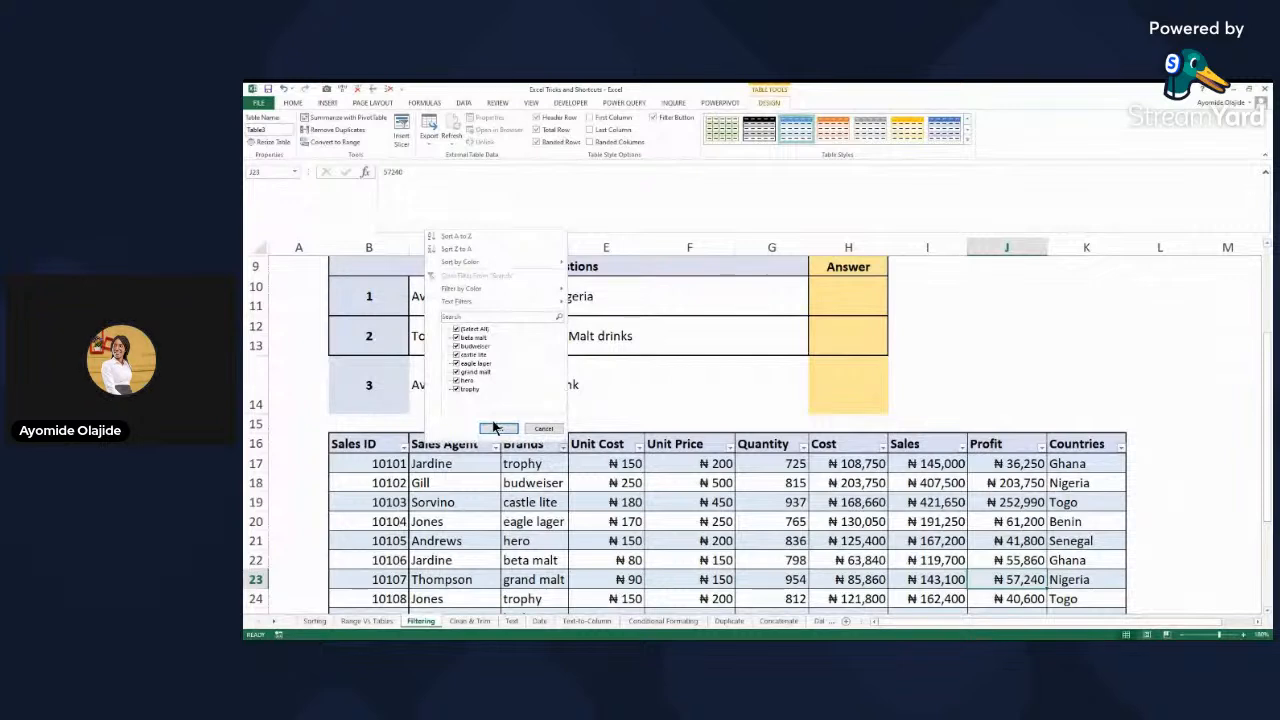
left_click(473, 330)
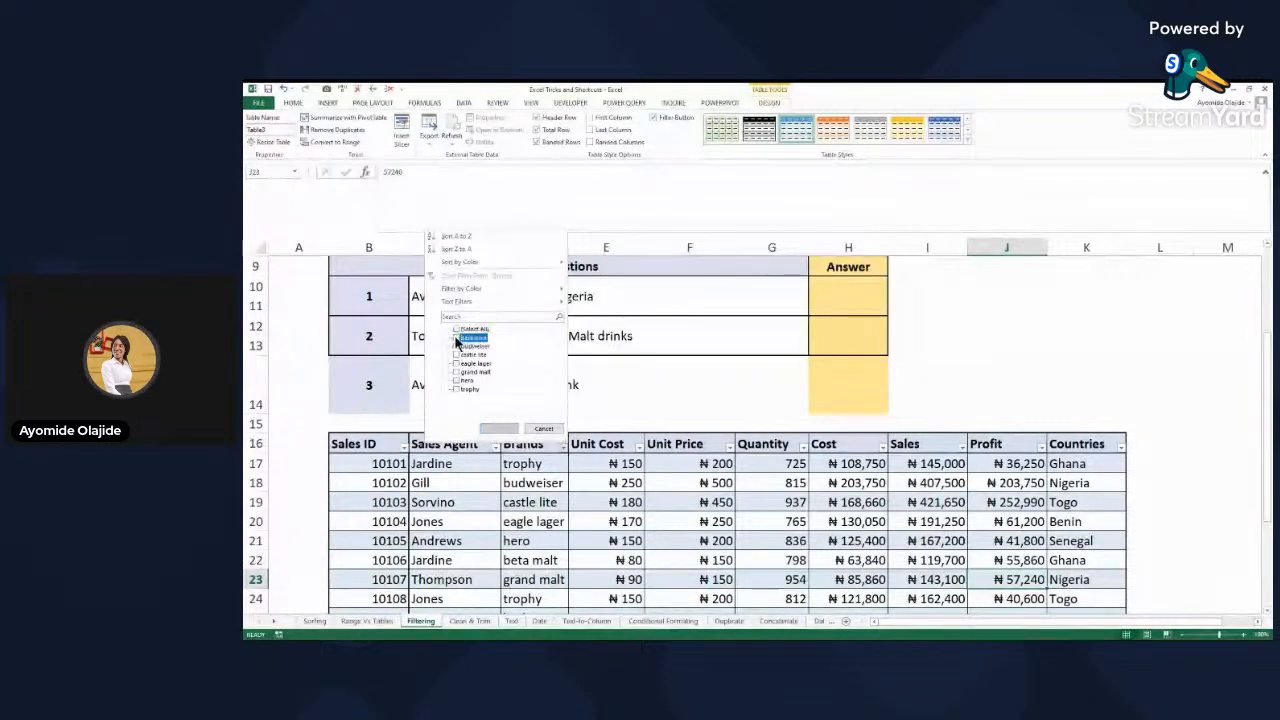
left_click(459, 338)
left_click(458, 372)
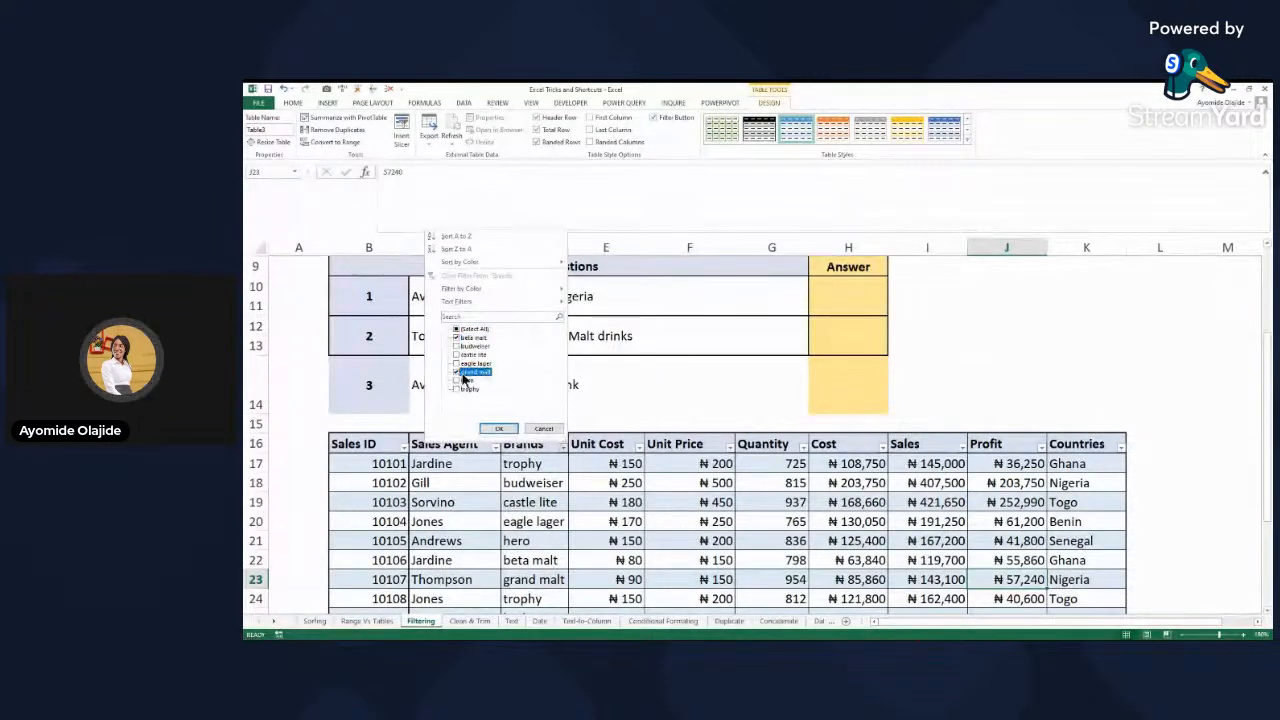
left_click(500, 429)
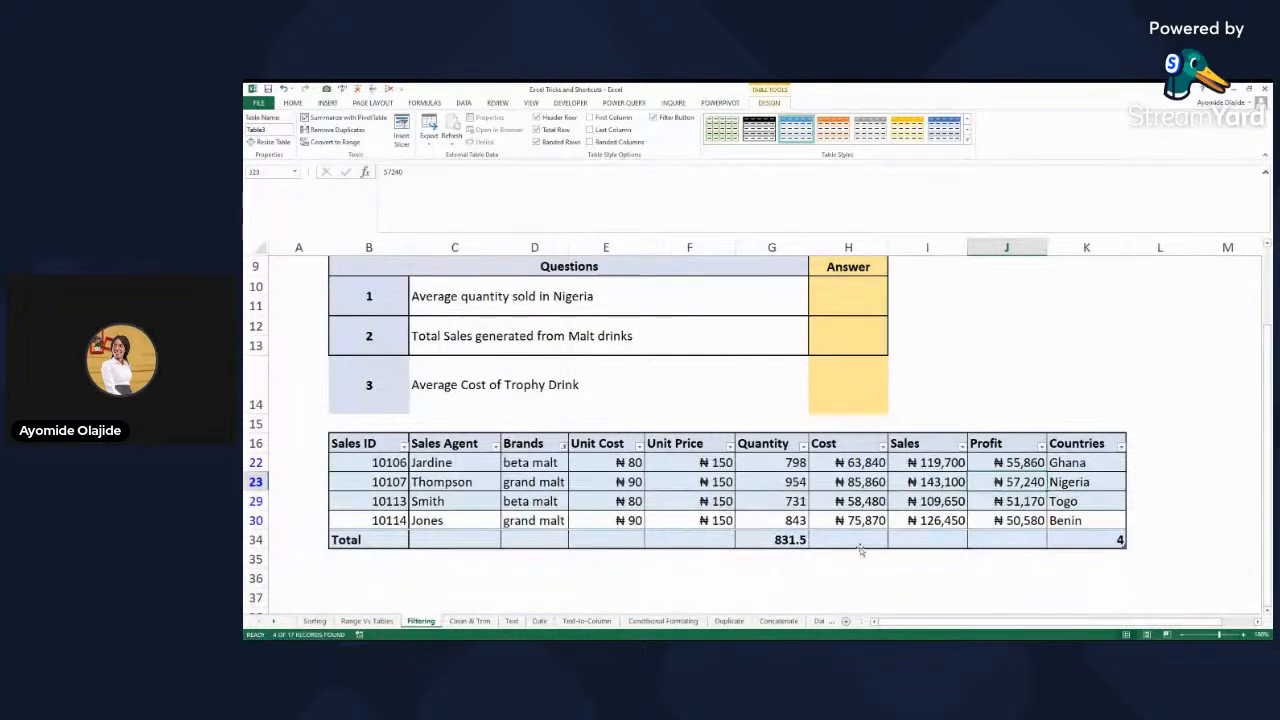
- Set the Sales column's calculation in the total row to Sum
left_click(935, 540)
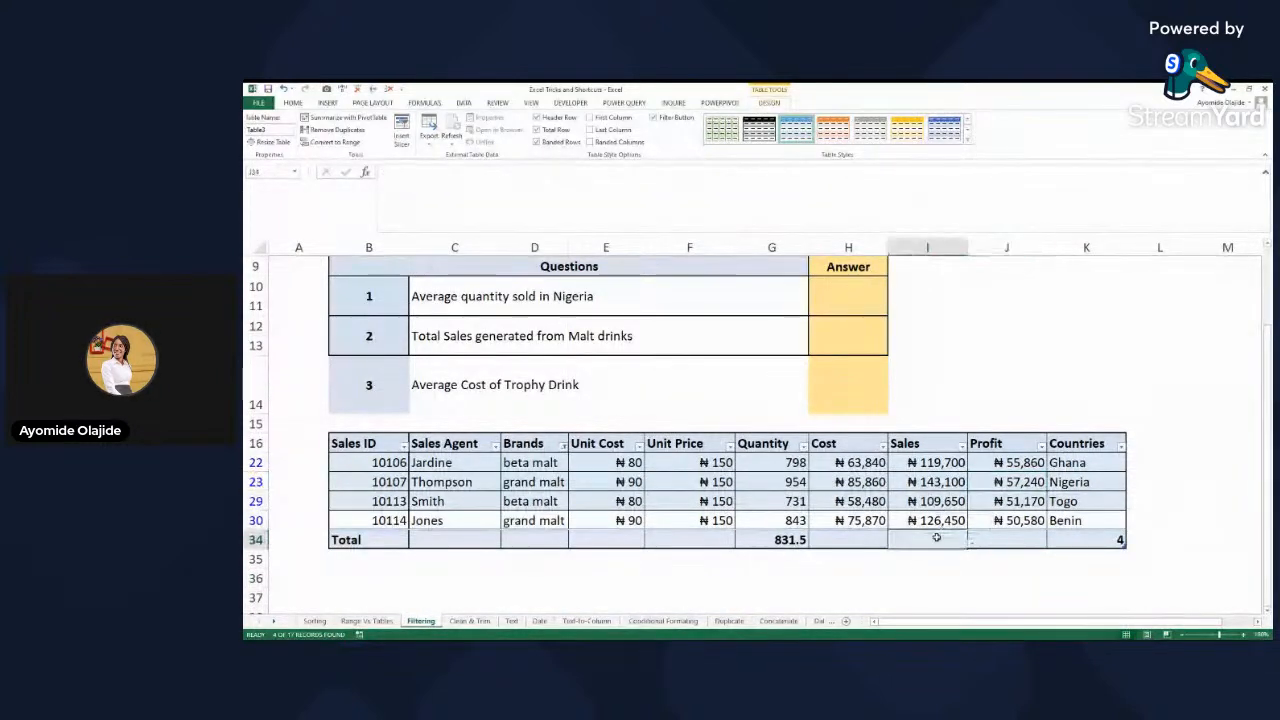
left_click(971, 541)
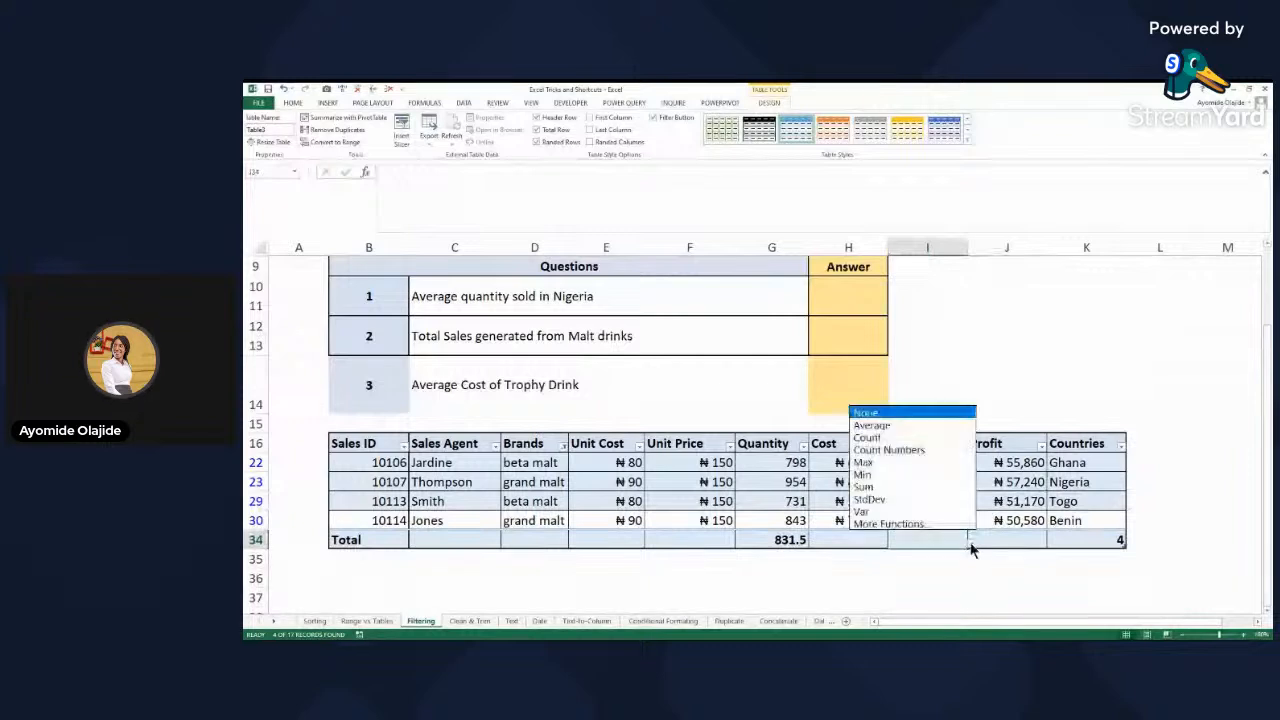
left_click(895, 488)
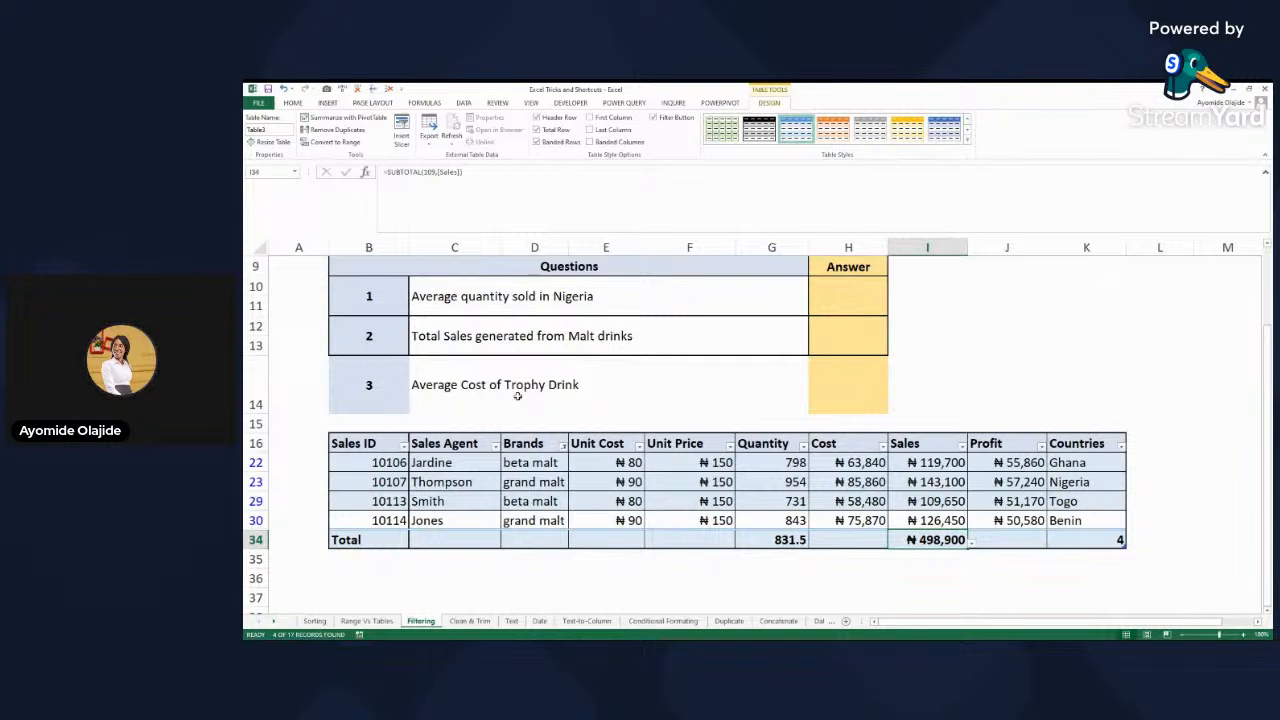
- Turn off filtering for the whole sales table, removing the brand filter and the header filter buttons
left_click(795, 481)
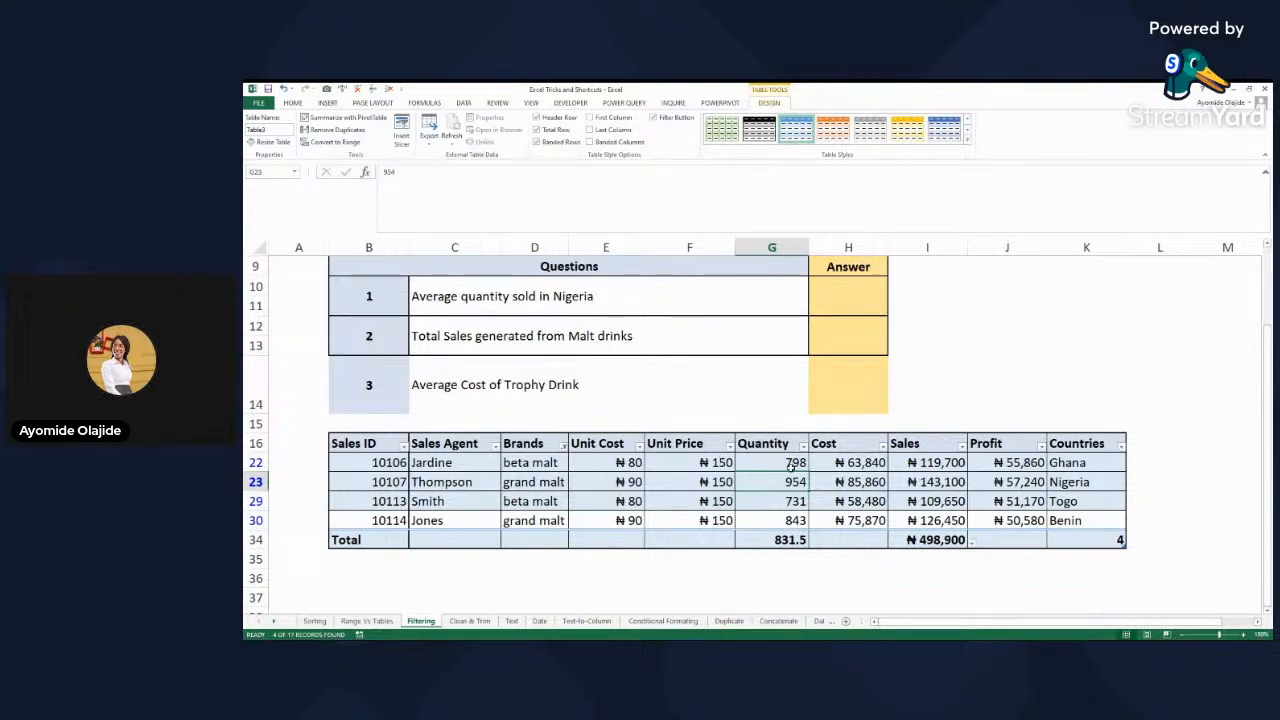
left_click(686, 496)
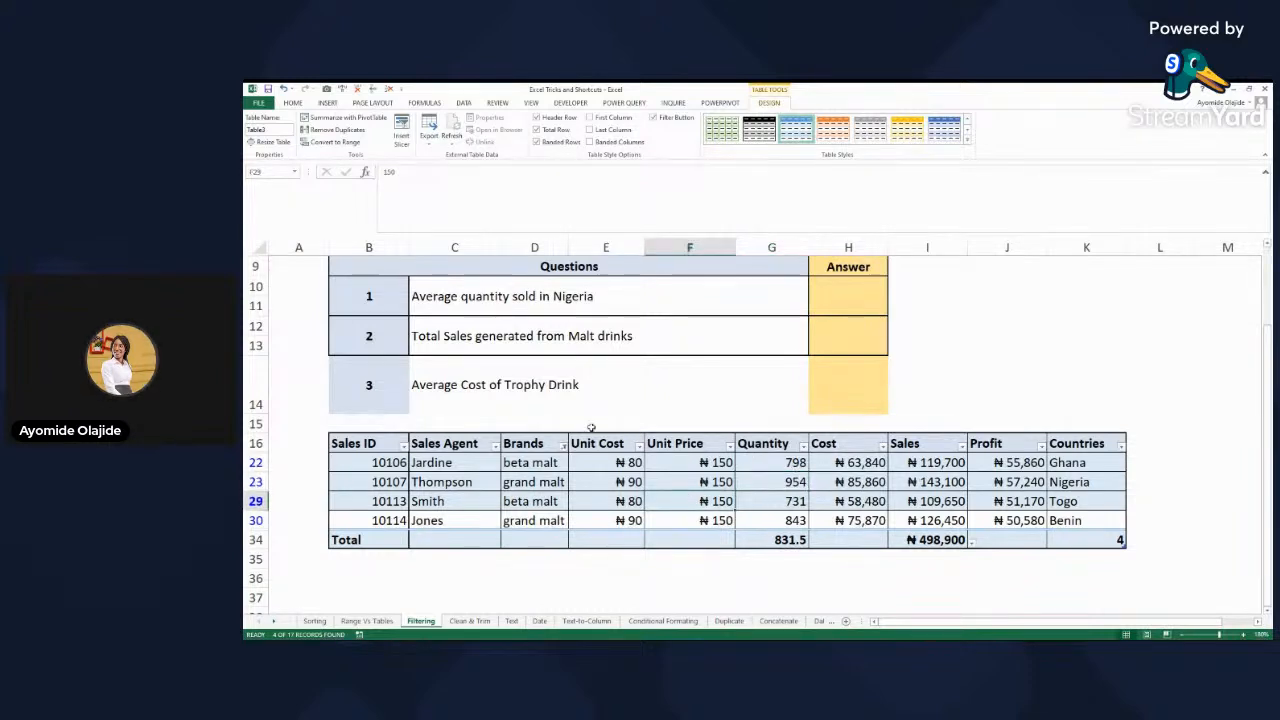
left_click(463, 103)
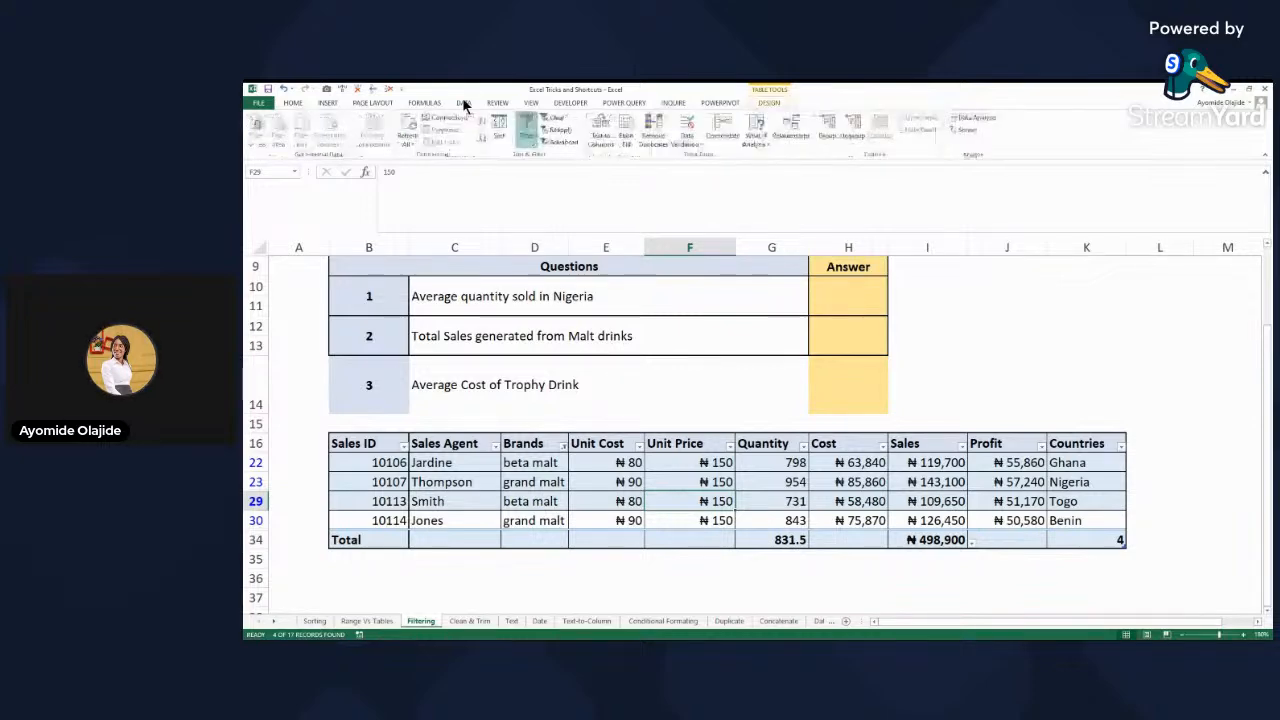
left_click(524, 132)
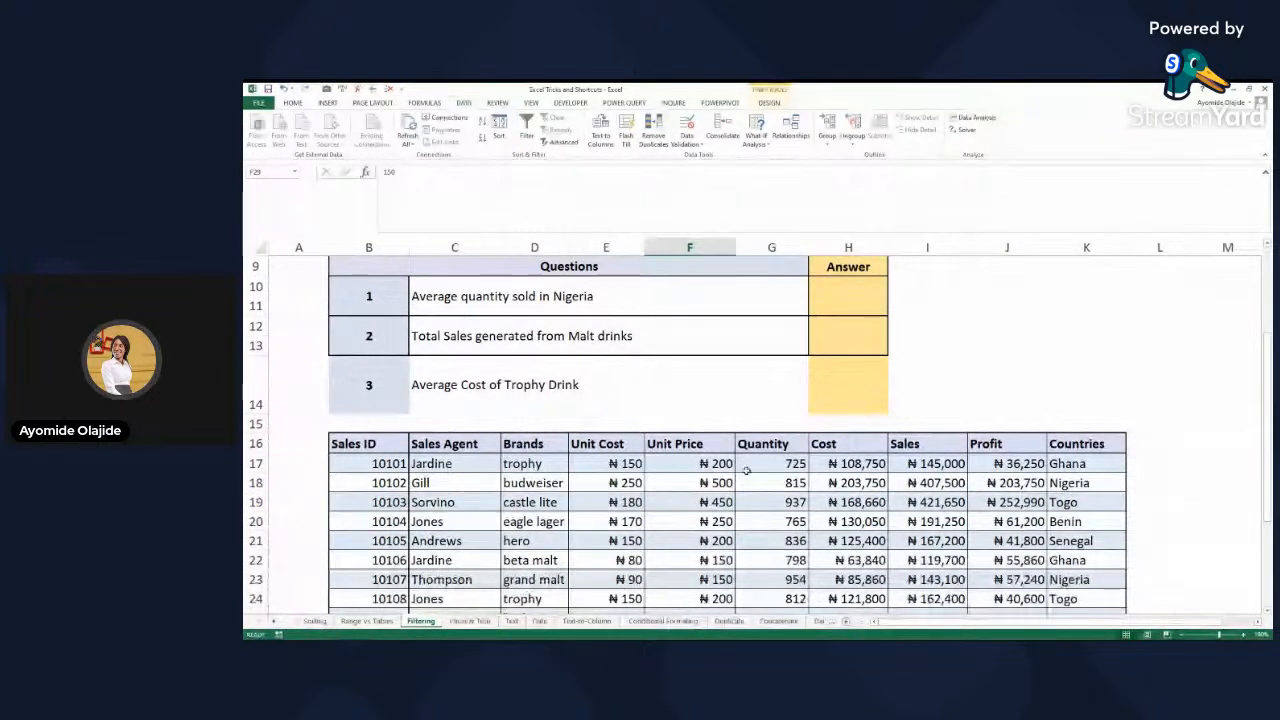
- Open the Clean & Trim sheet and enlarge it until its scenario, tasks and product table are readable
left_click_drag(1268, 418, 1268, 352)
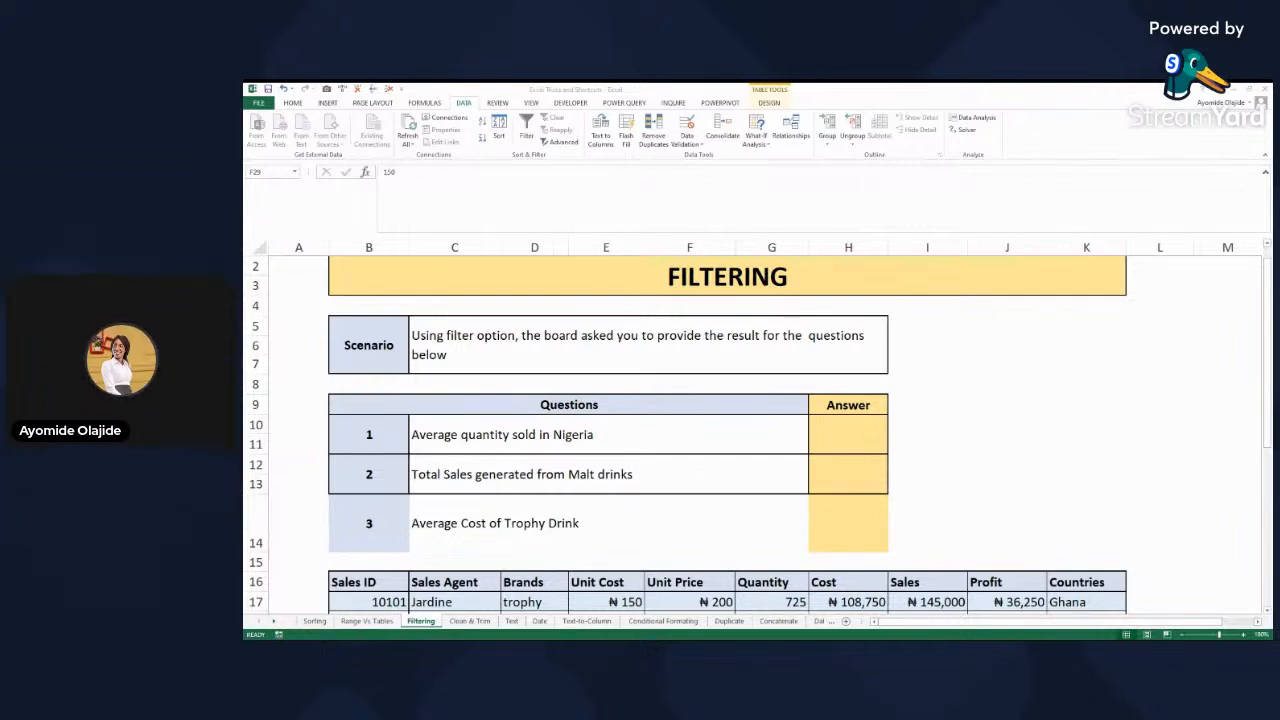
key("alt+Tab")
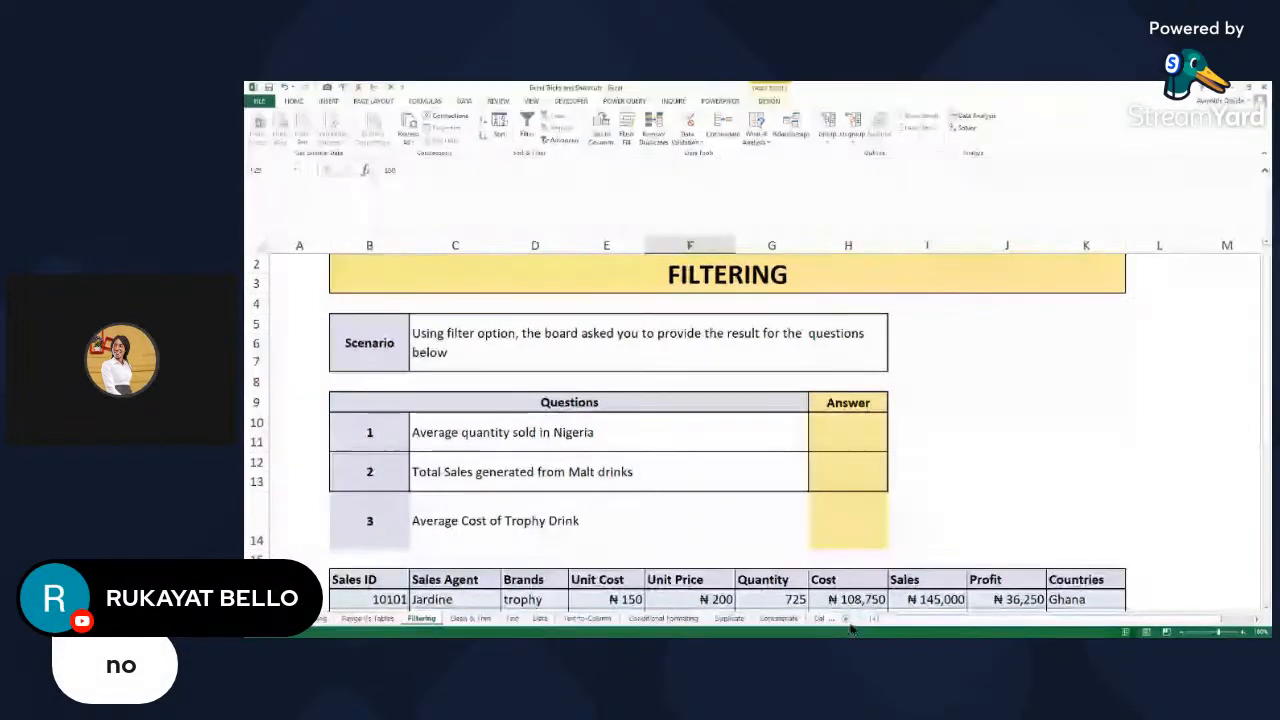
left_click(478, 619)
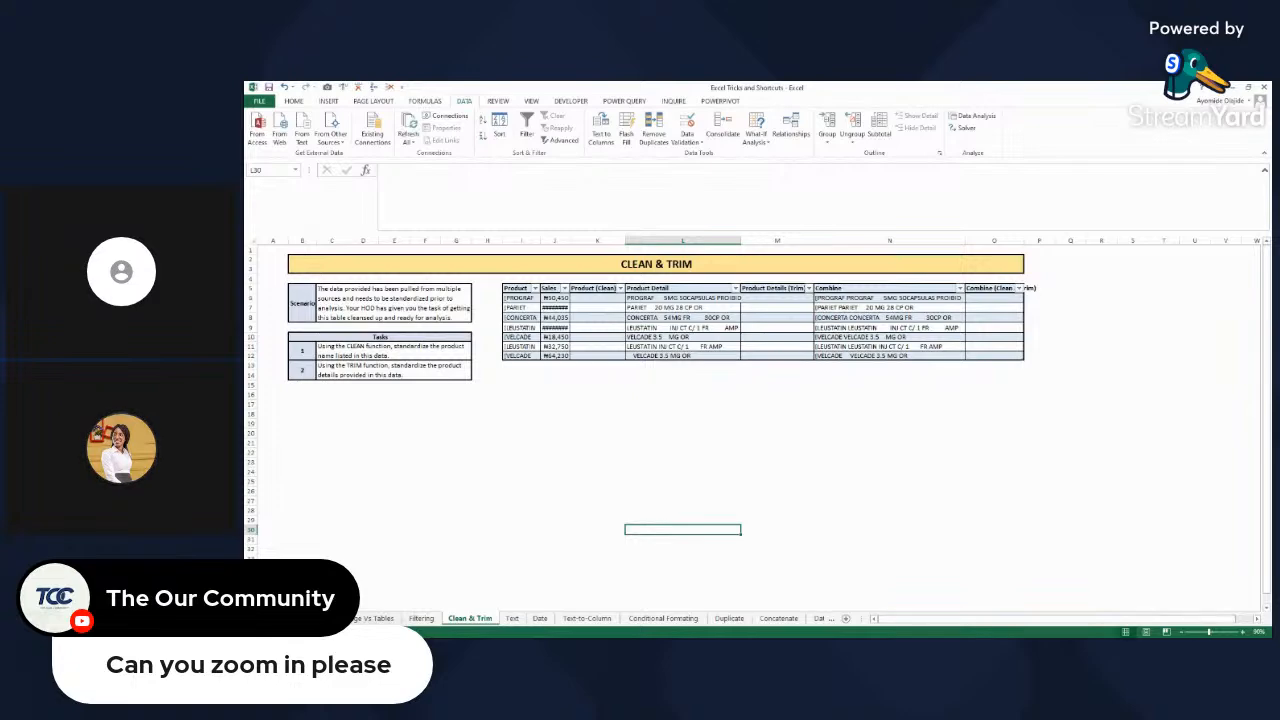
left_click(1242, 632)
left_click(1242, 632)
left_click(1242, 632)
left_click(1242, 632)
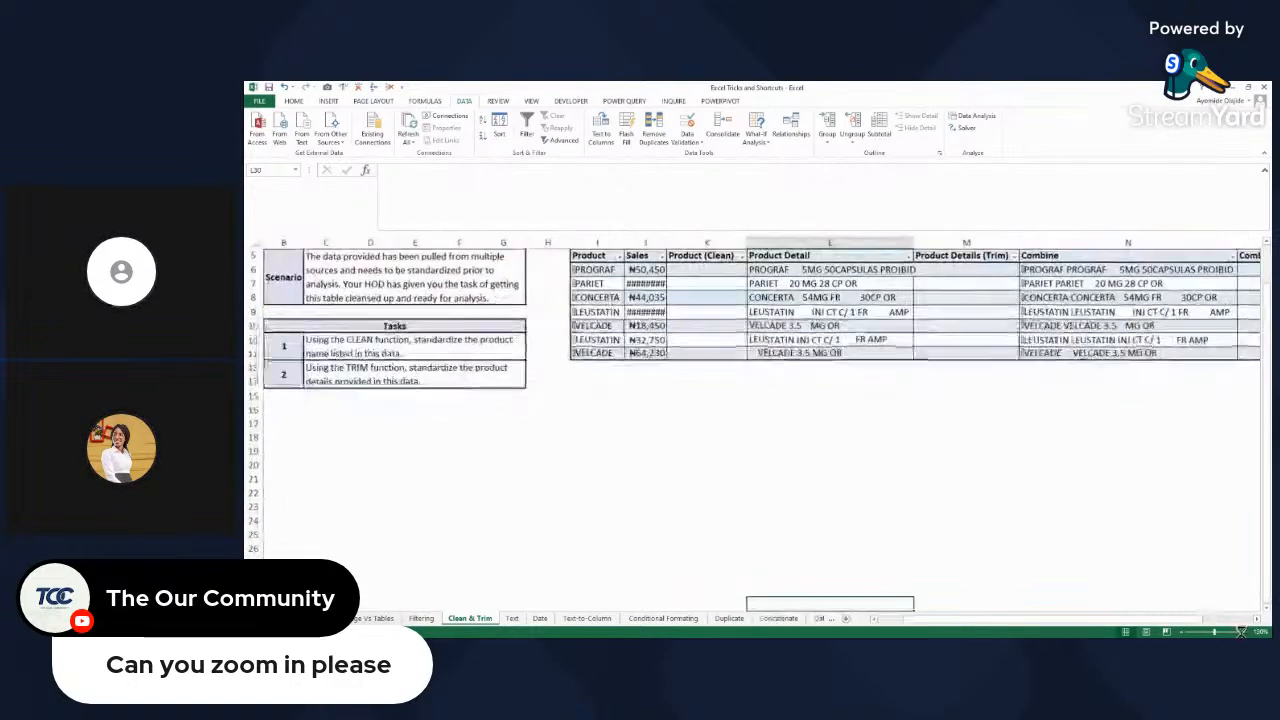
left_click(1242, 632)
left_click(1242, 632)
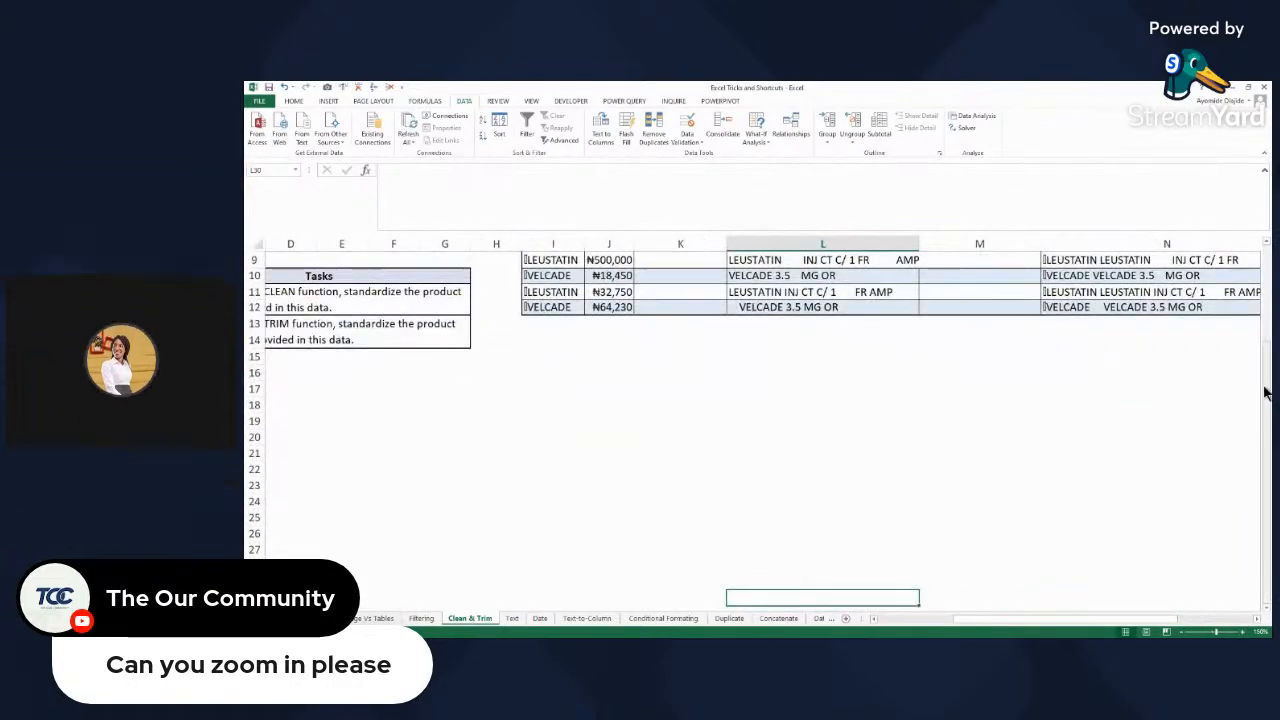
scroll(1262, 360, "up", 2)
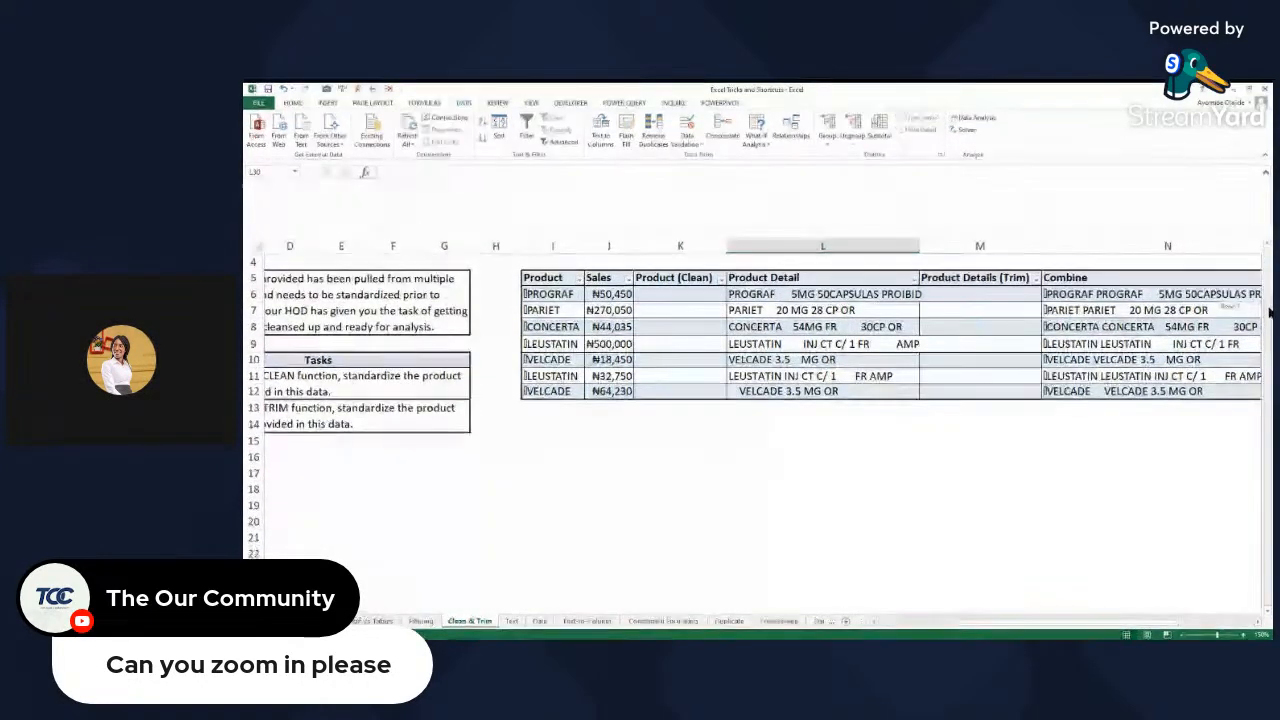
scroll(1267, 311, "up", 1)
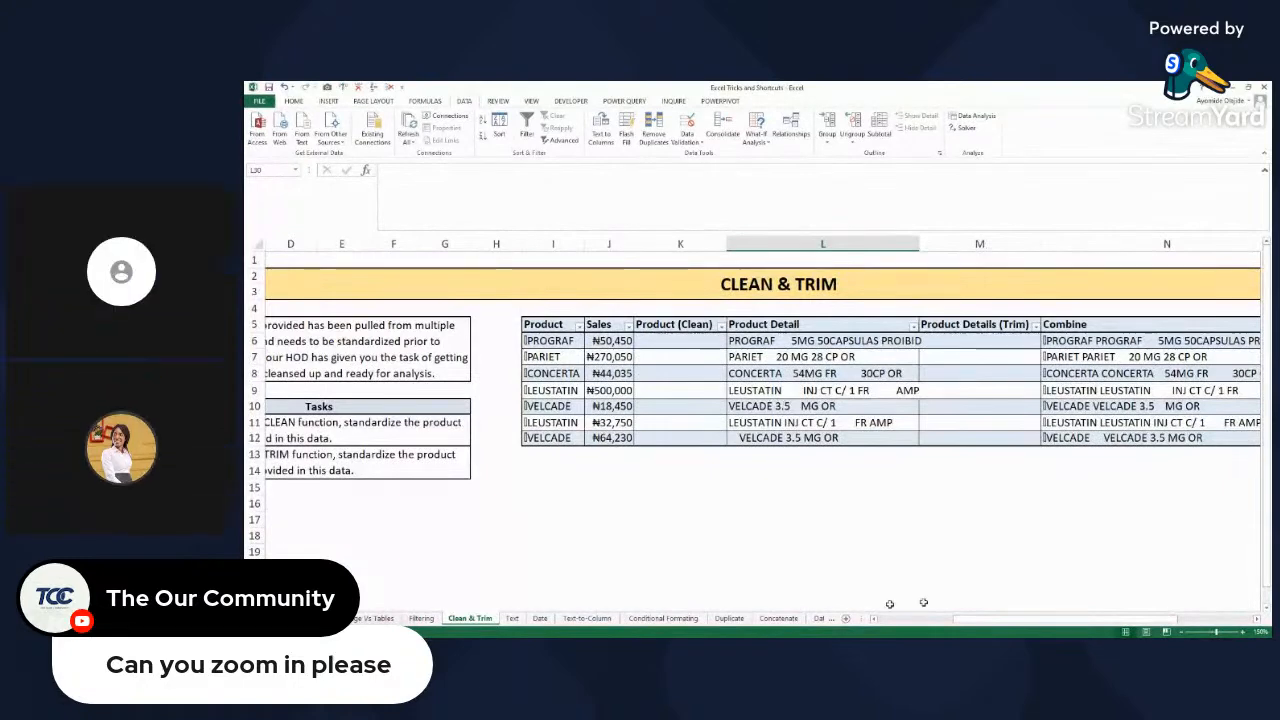
left_click_drag(1020, 620, 947, 620)
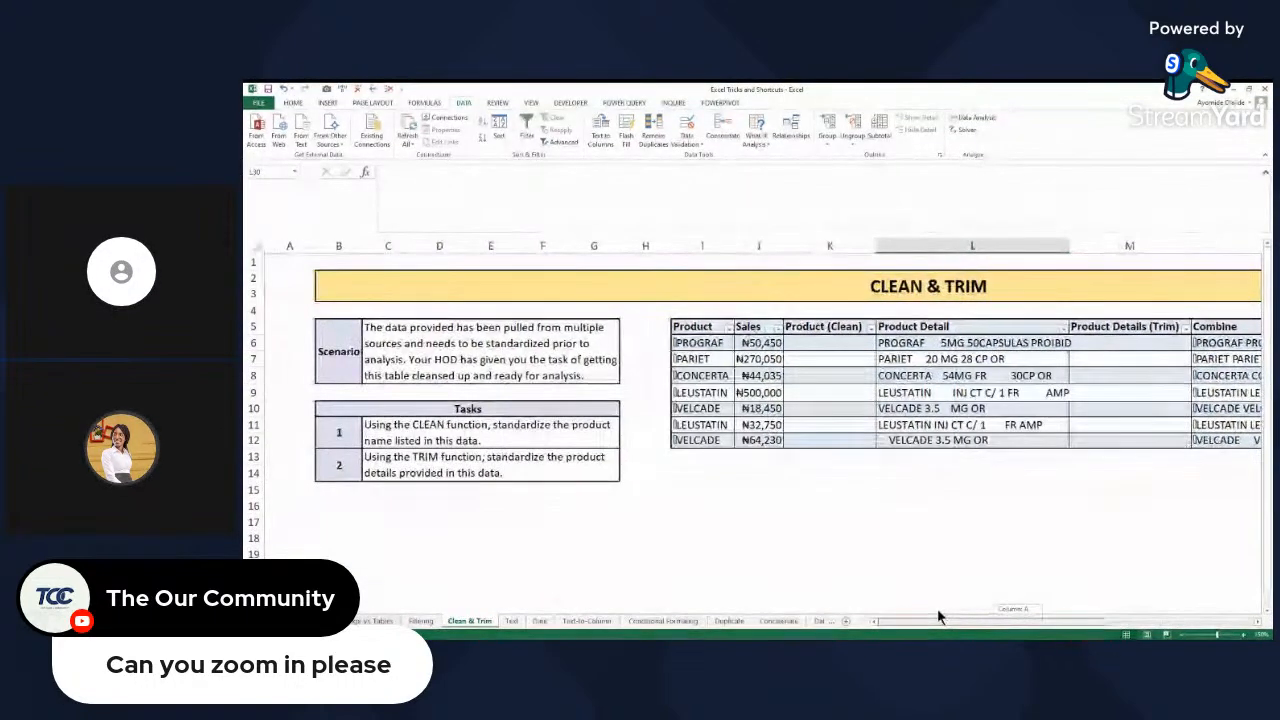
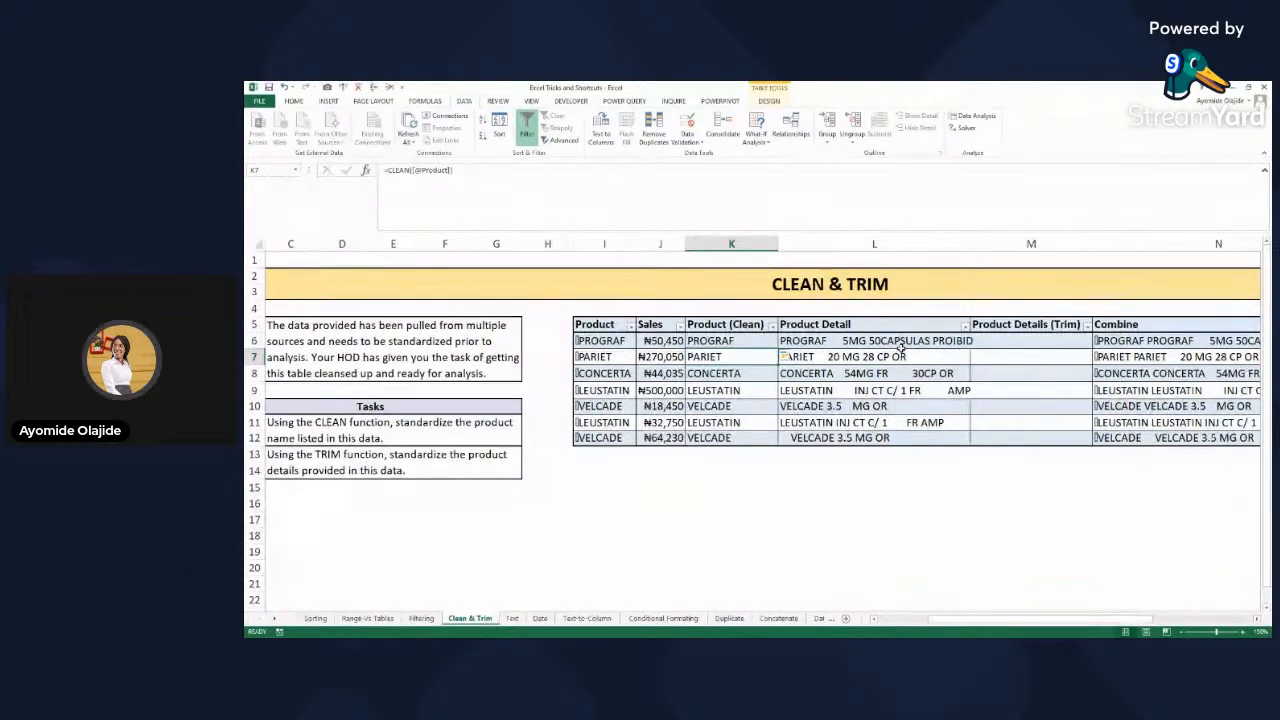
- Fill the Product Details (Trim) column with =TRIM([@[Product Detail]]) and widen that column to fit its text
left_click(1008, 342)
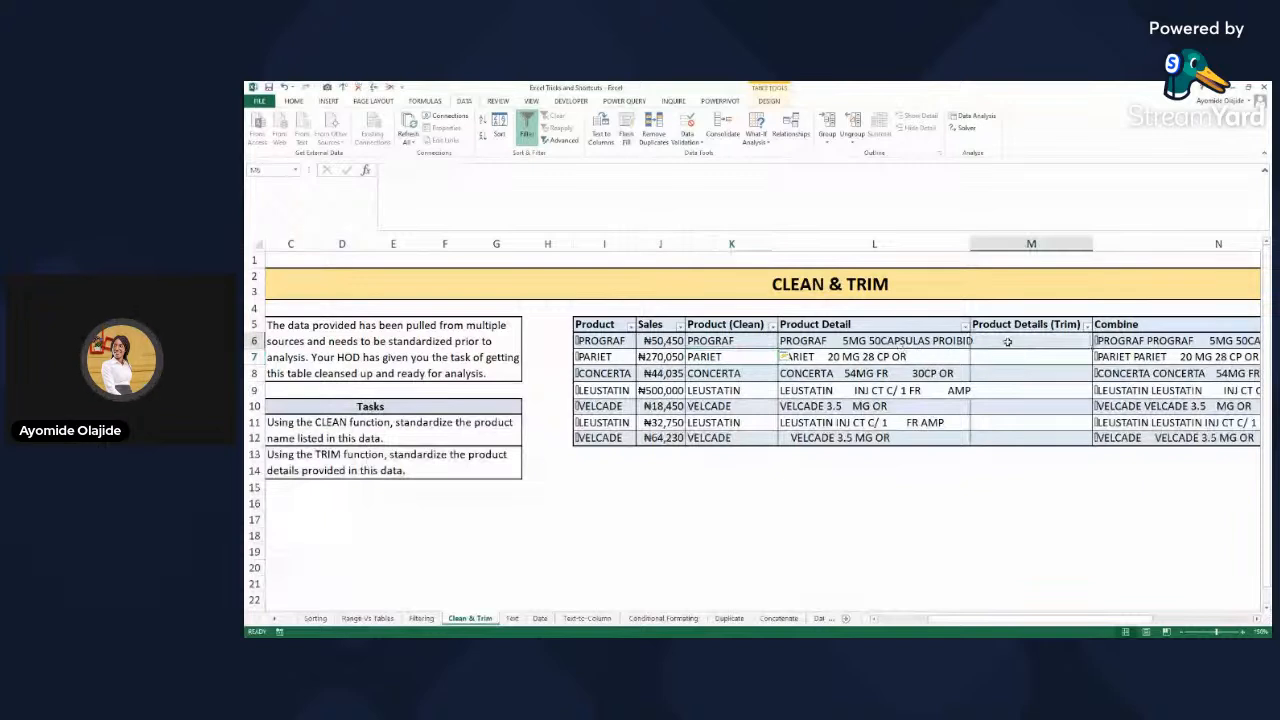
type("=t")
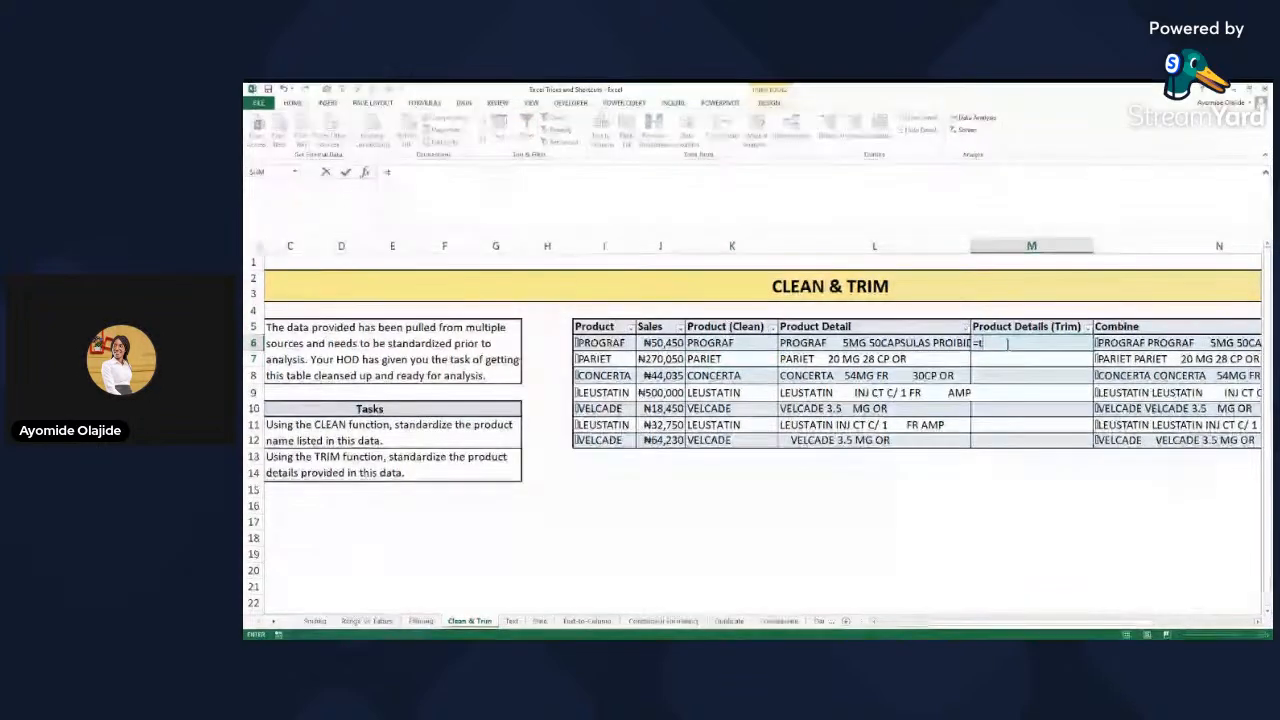
type("rim")
key("Tab")
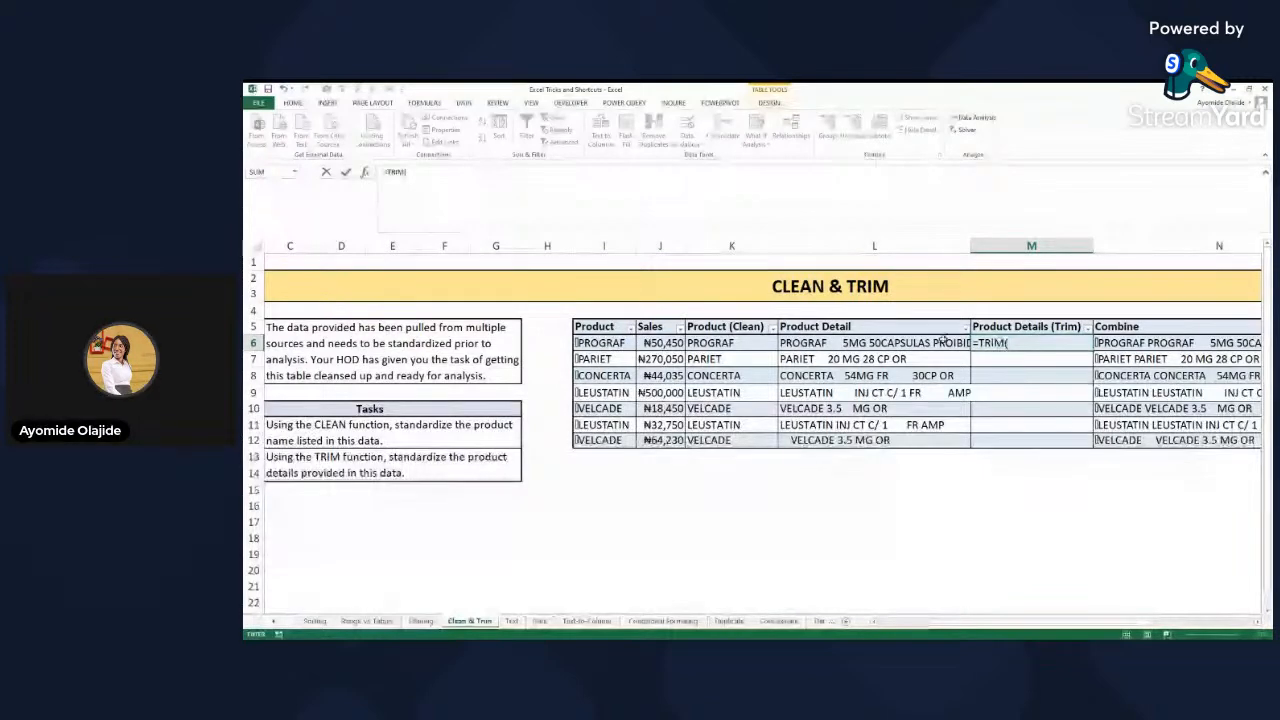
left_click(898, 343)
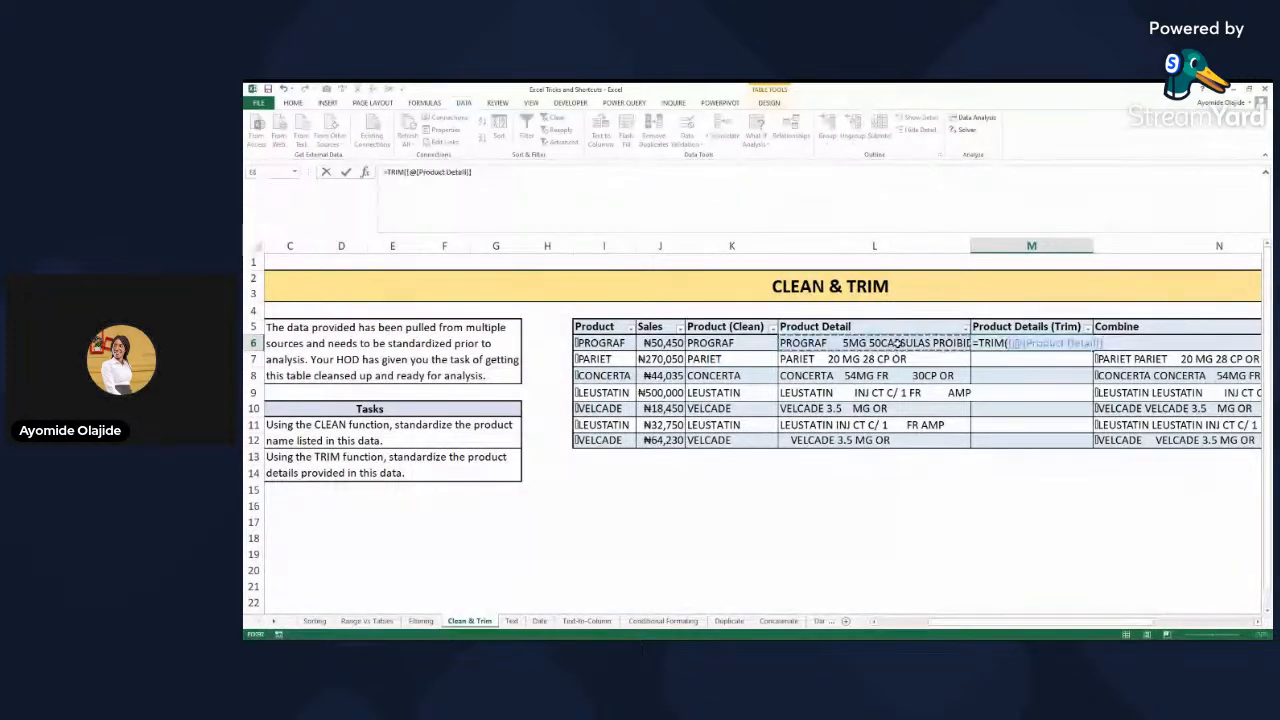
type(")")
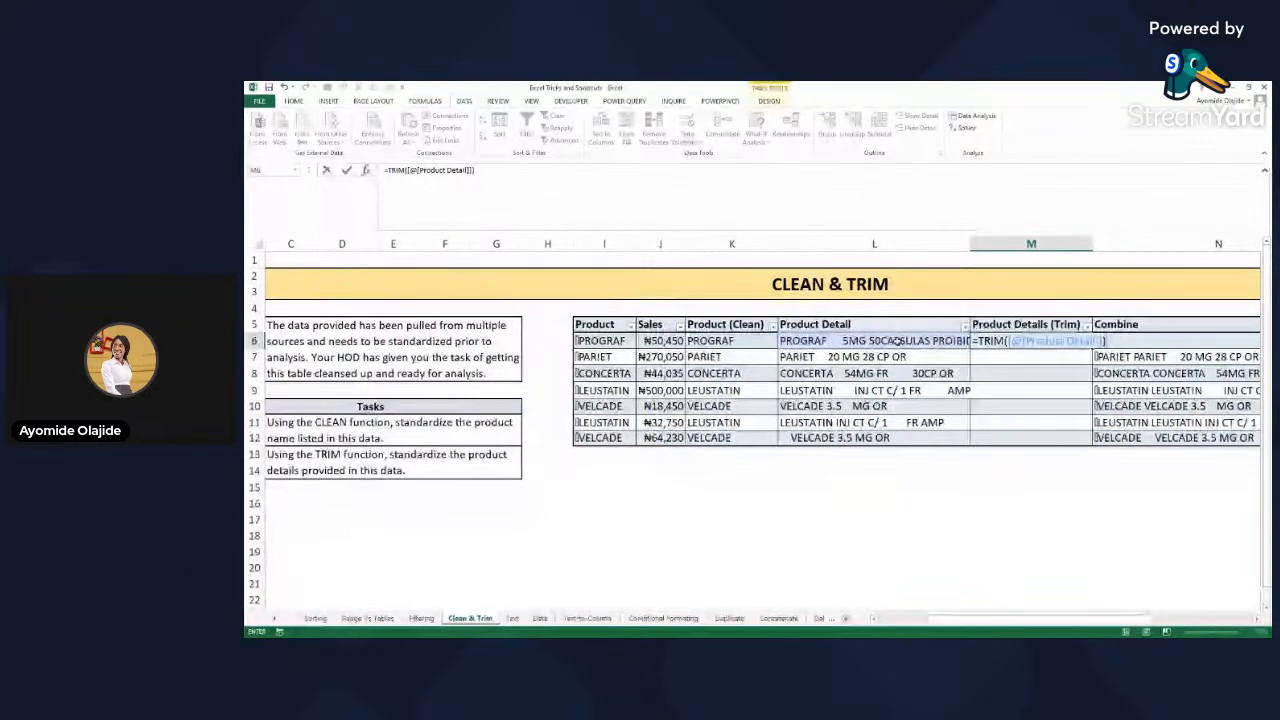
key("Return")
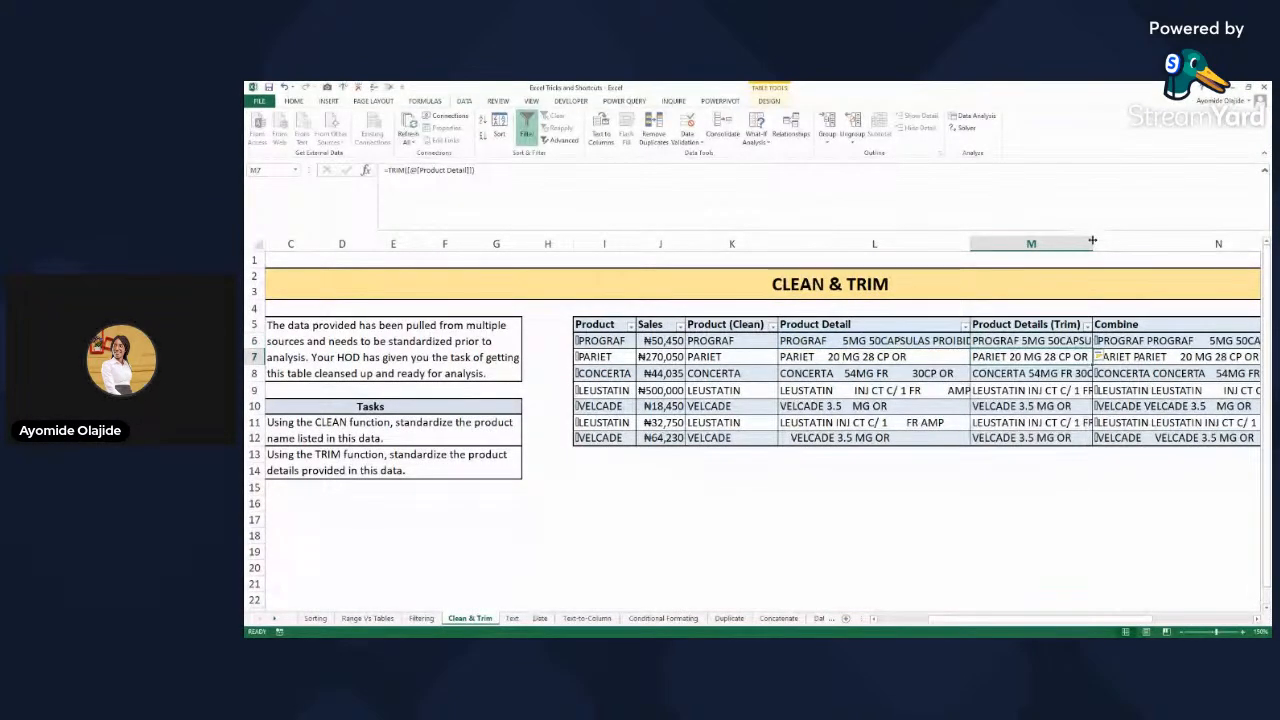
left_click_drag(1092, 240, 1235, 238)
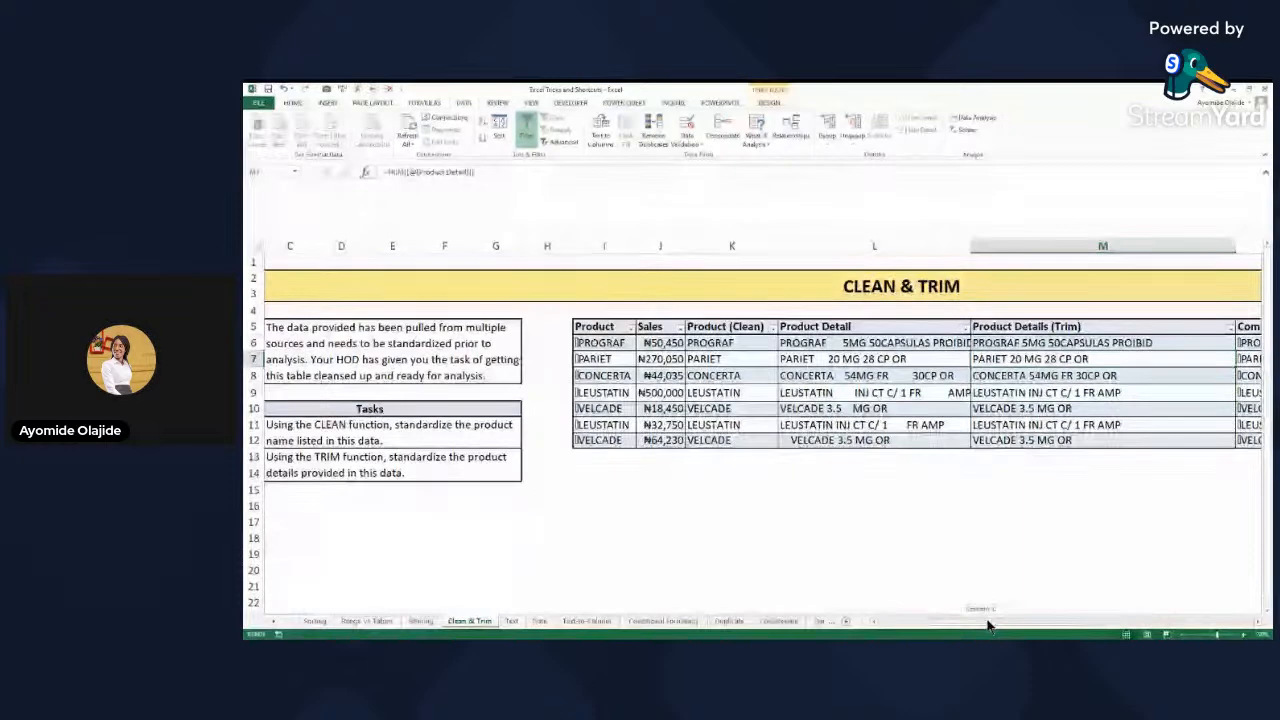
left_click_drag(987, 625, 1172, 586)
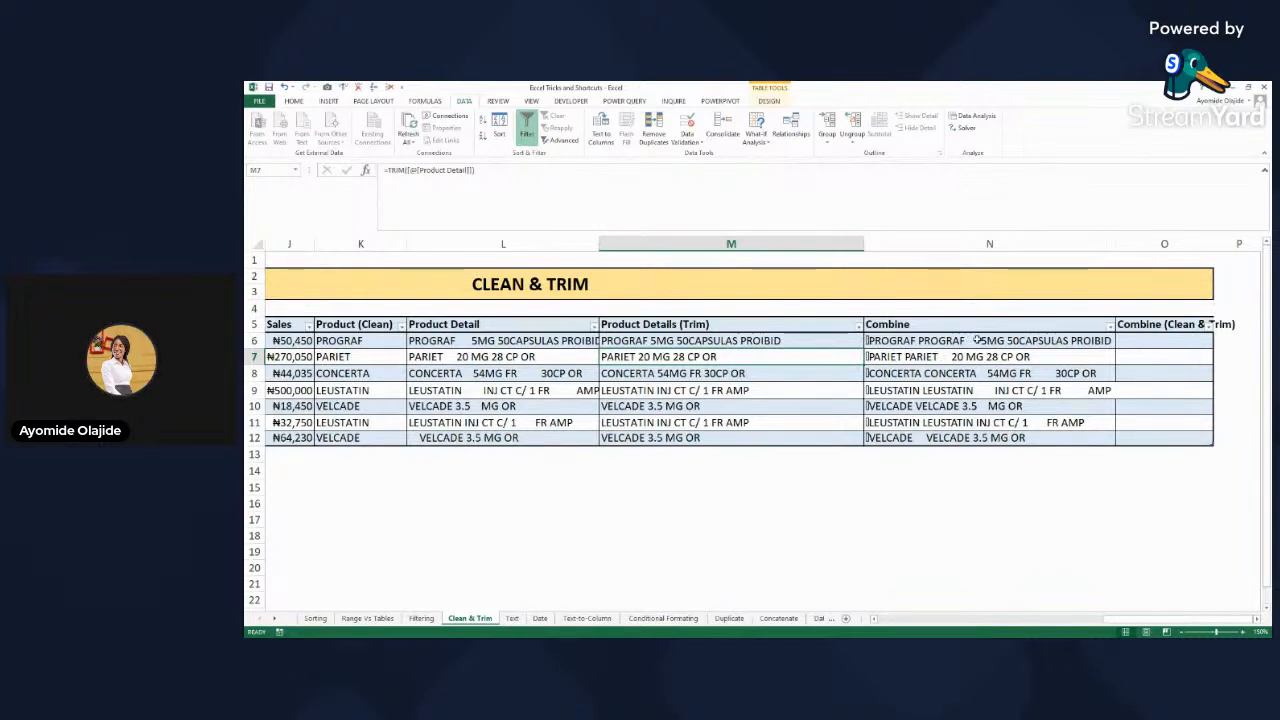
left_click(1133, 340)
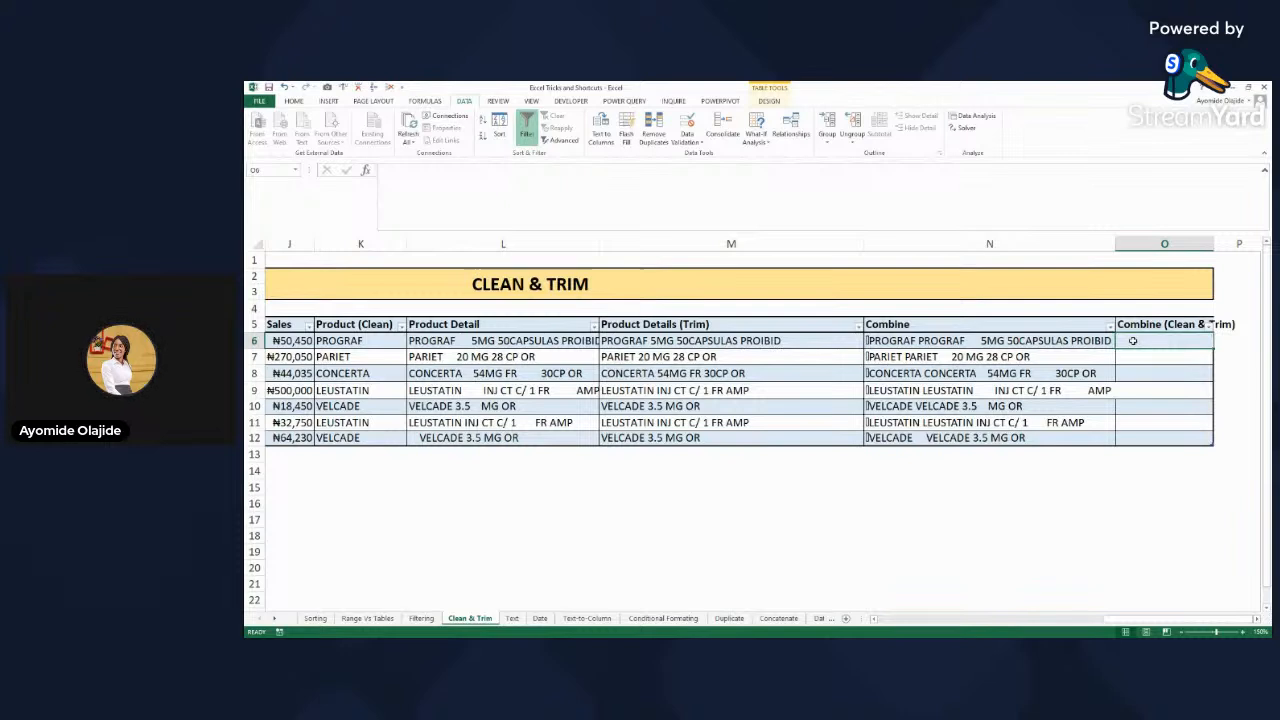
type("=c")
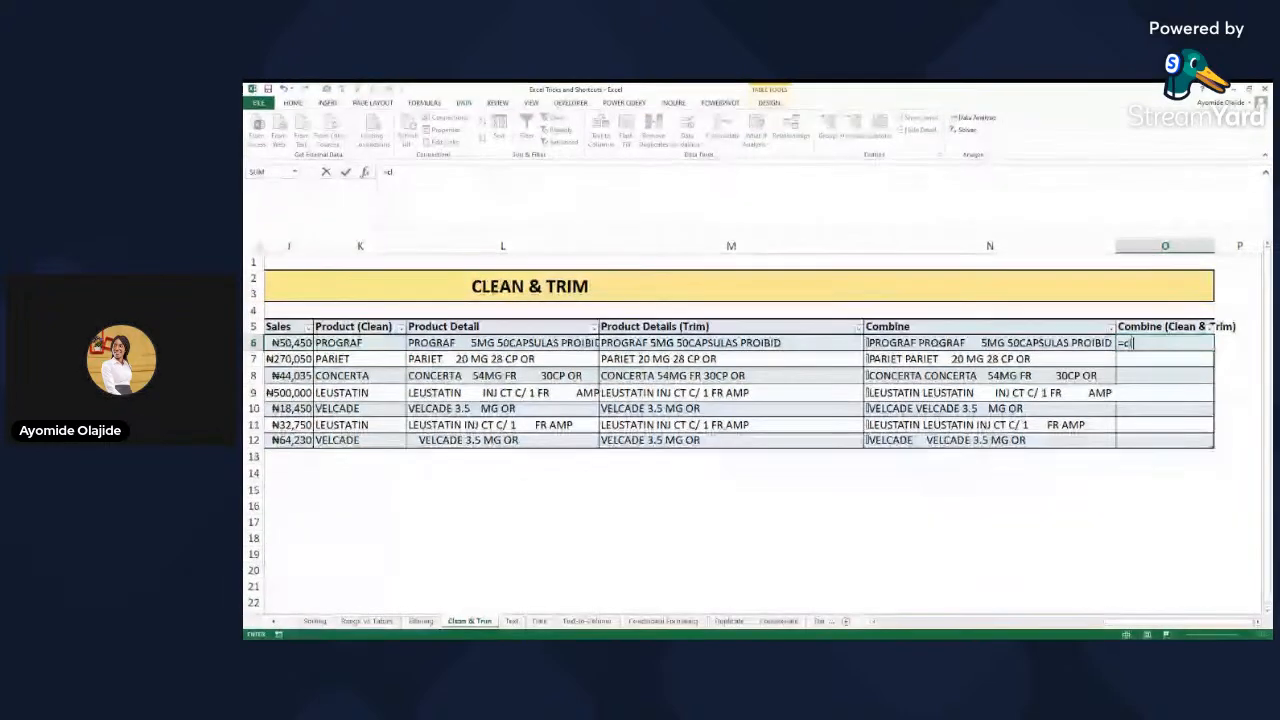
type("l")
key("Tab")
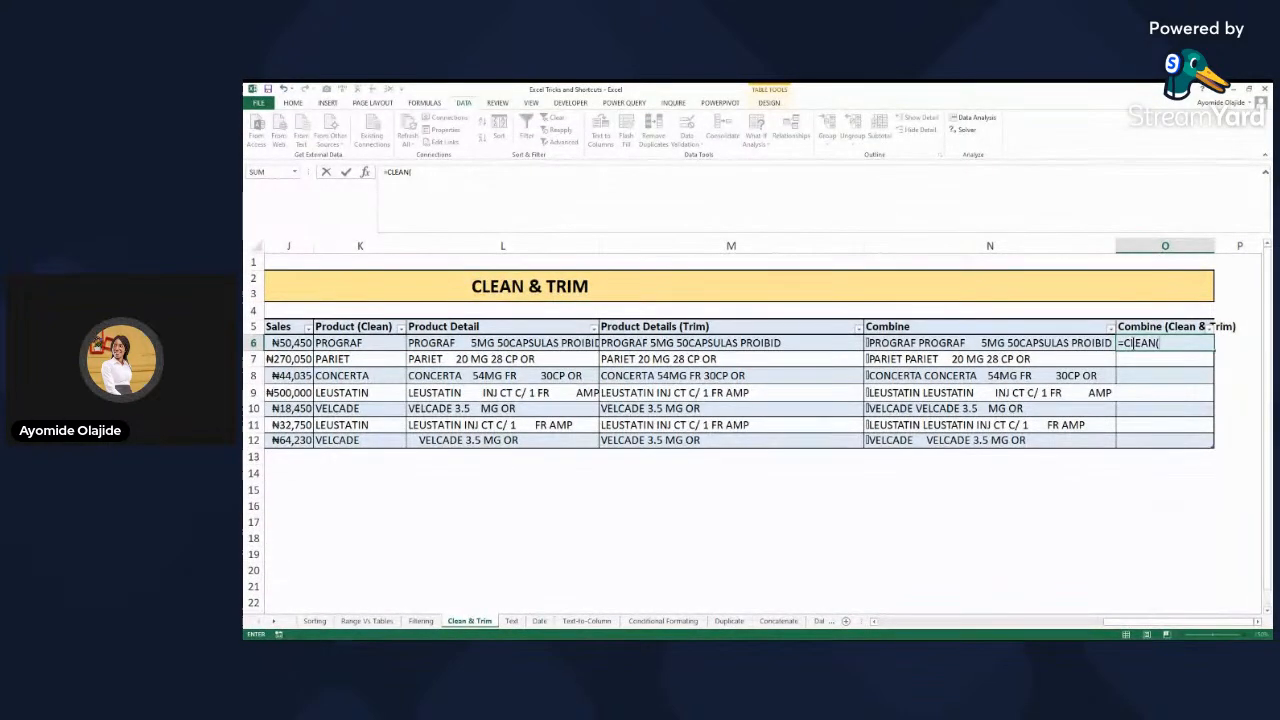
type("tr")
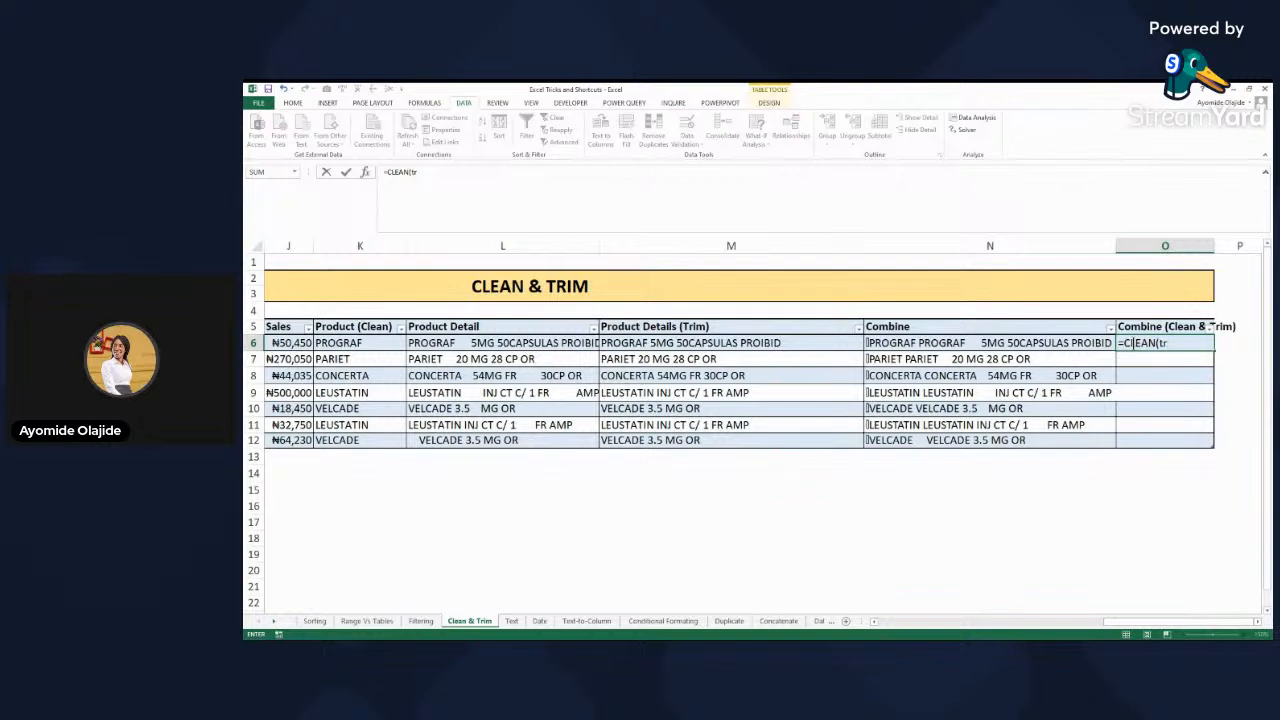
type("im")
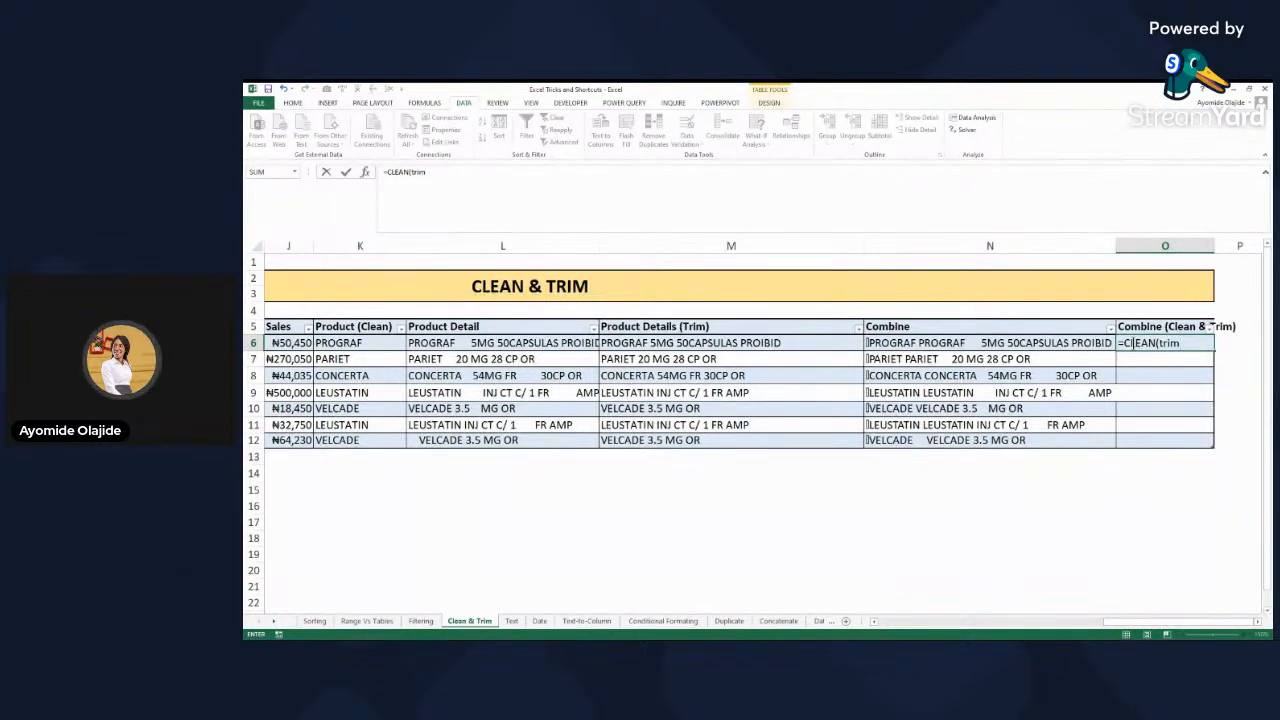
key("Tab")
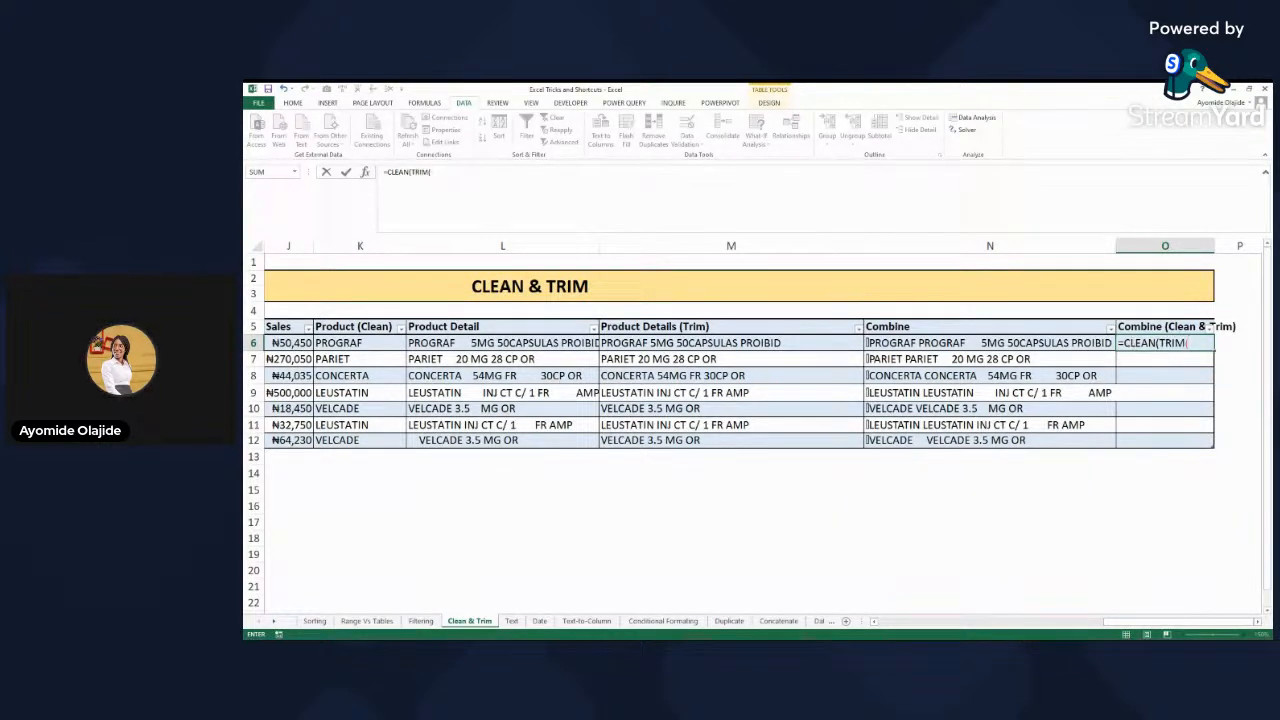
left_click(1000, 343)
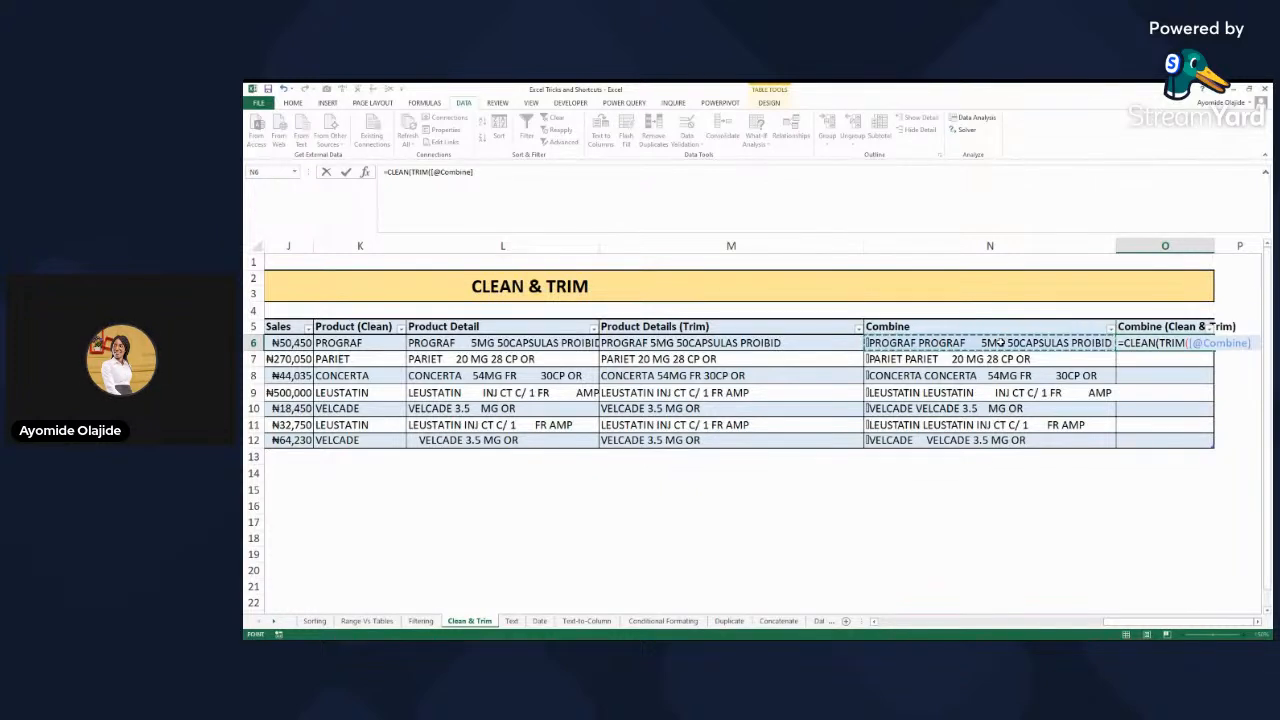
type(")")
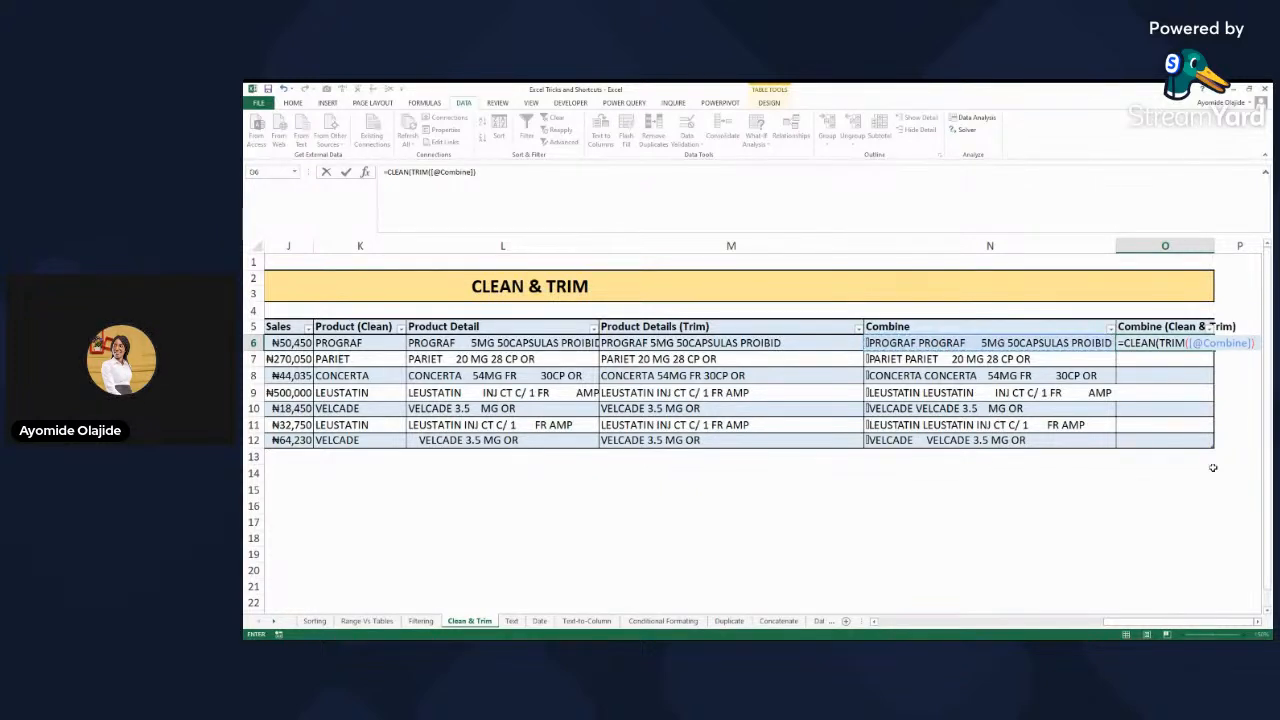
left_click(1257, 622)
left_click(1258, 622)
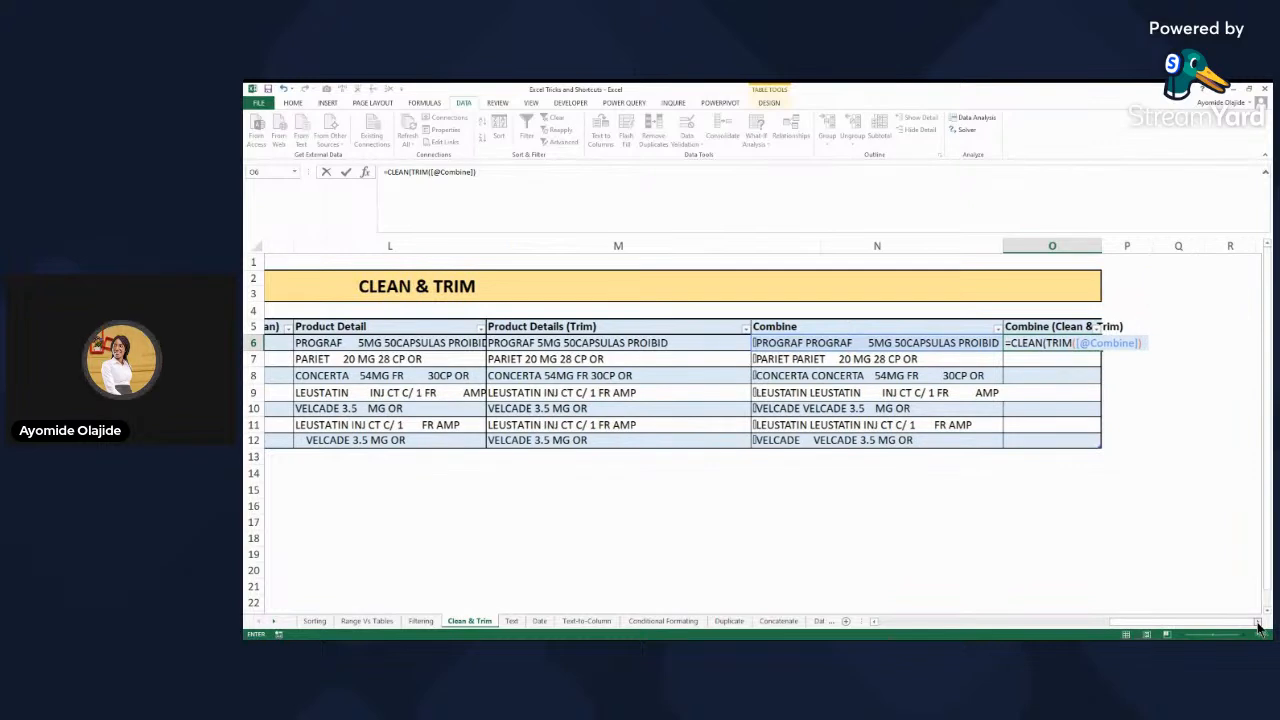
left_click(1258, 622)
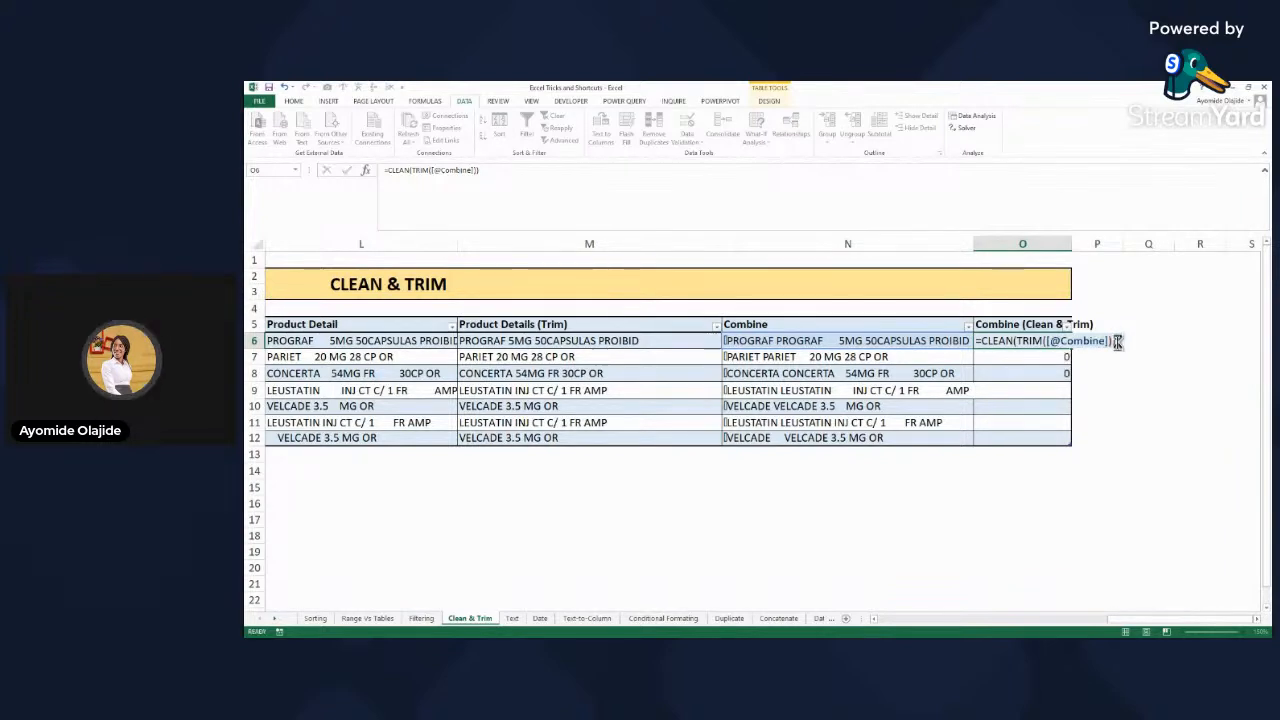
key("Return")
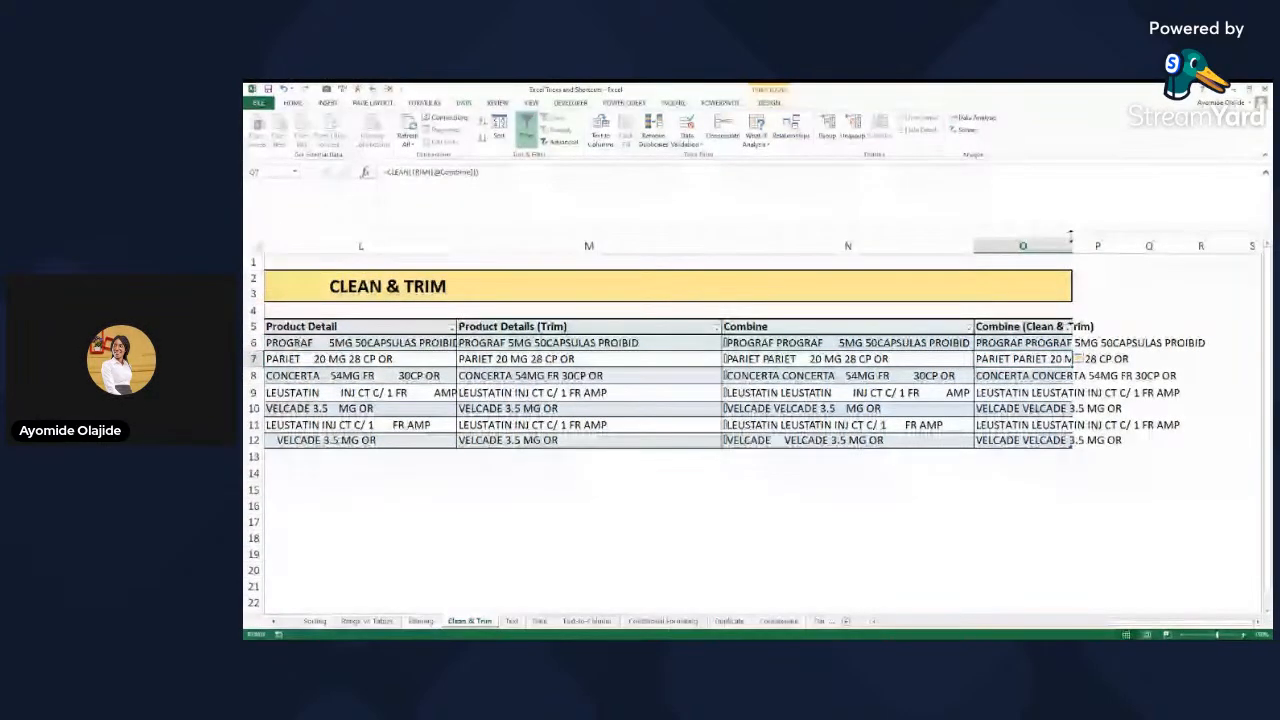
left_click_drag(1071, 239, 1186, 254)
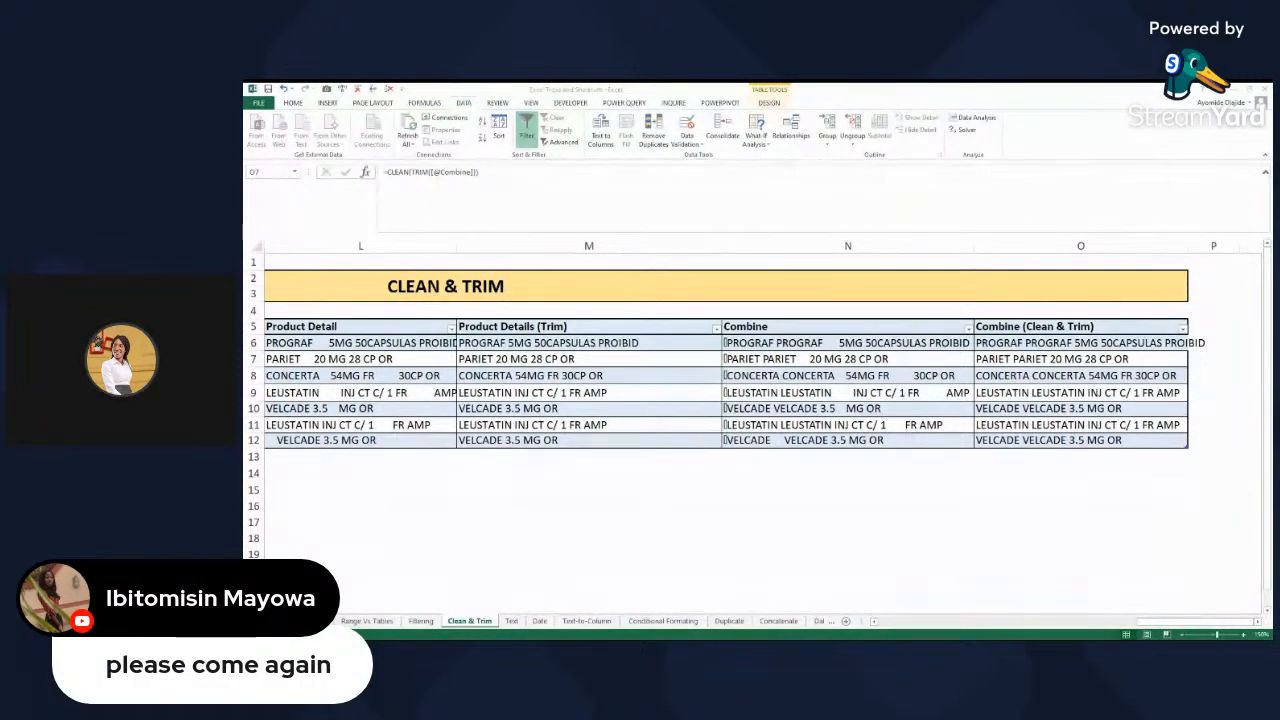
- Undo the column widening and the CLEAN and TRIM formula entry in the Combine (Clean & Trim) column
left_click(683, 614)
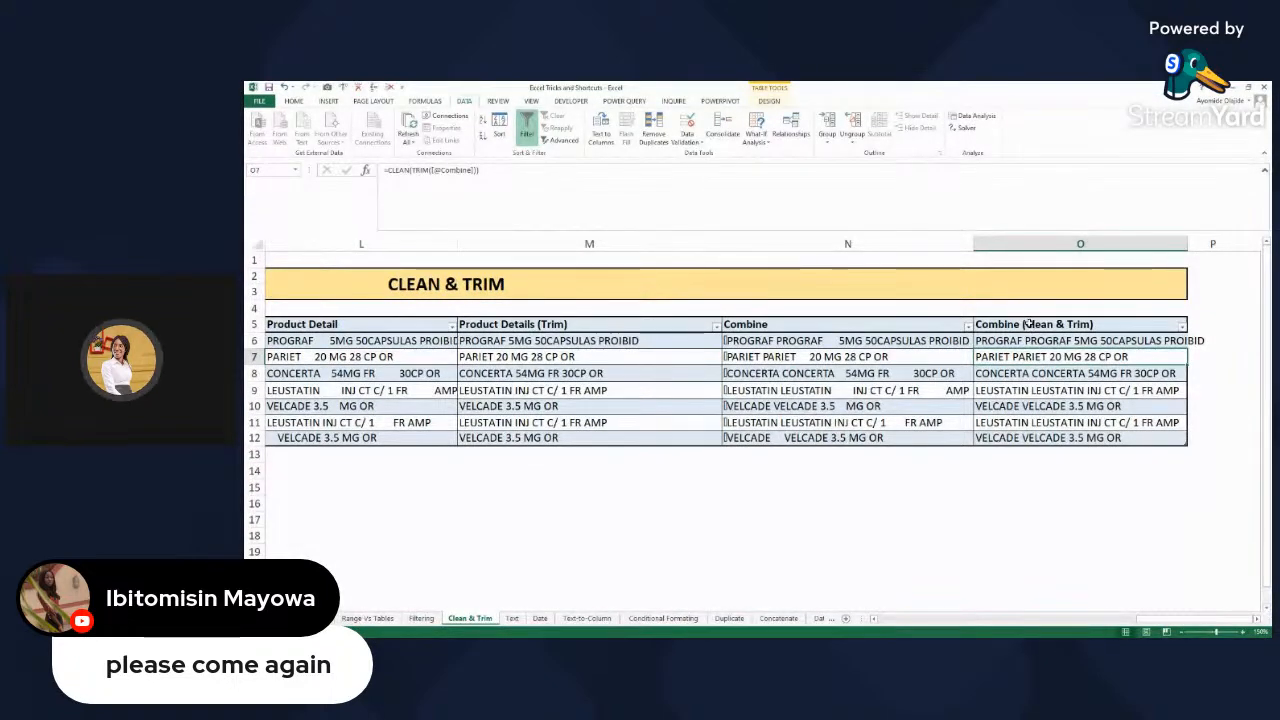
left_click(1022, 377)
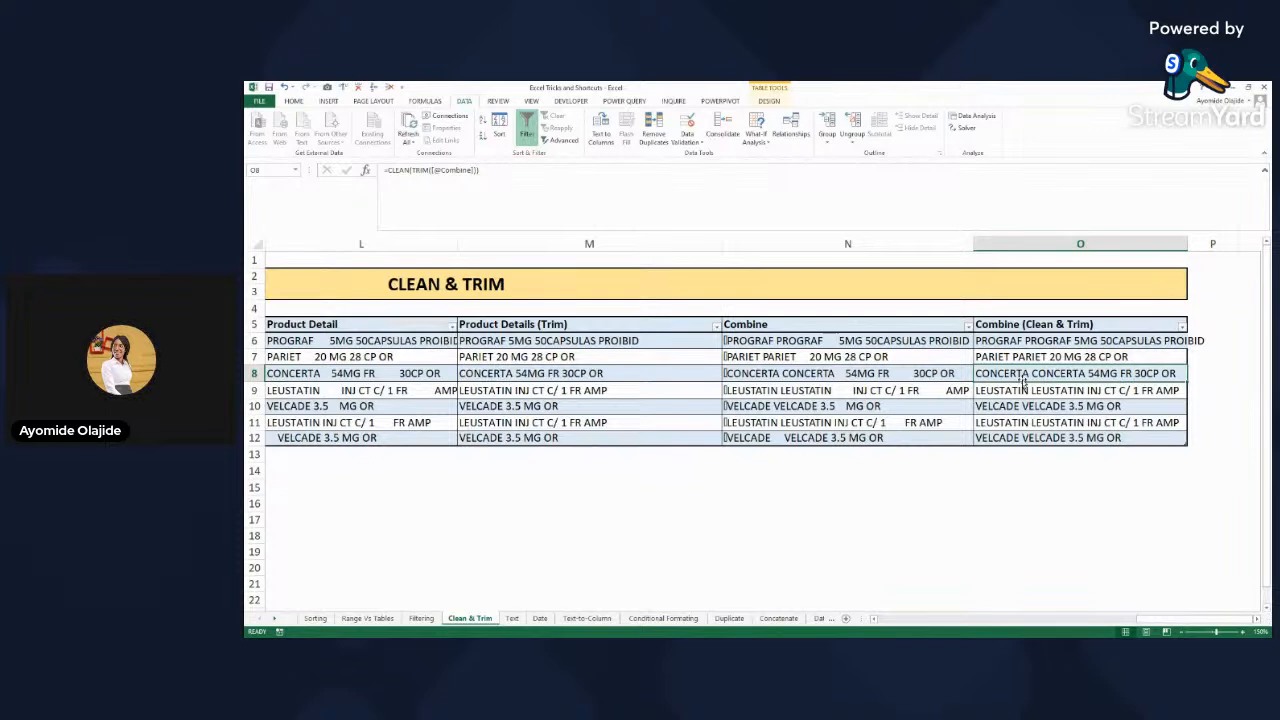
key("ctrl+z")
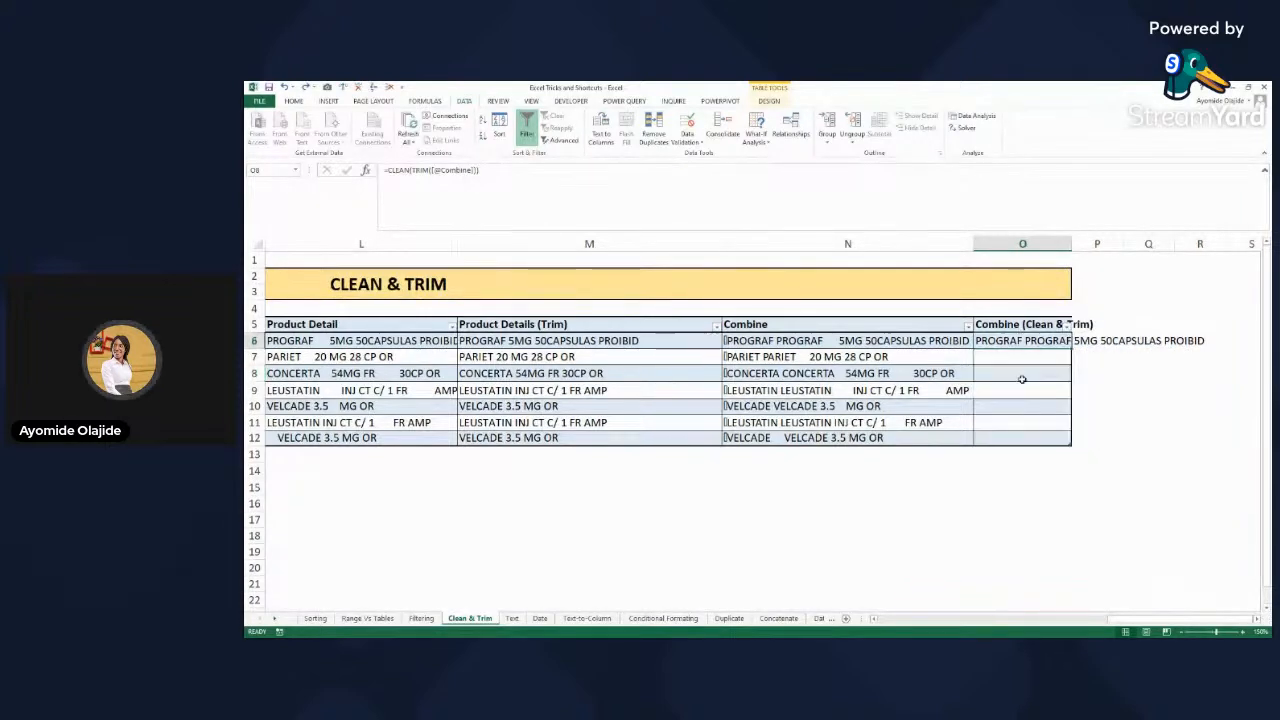
key("ctrl+z")
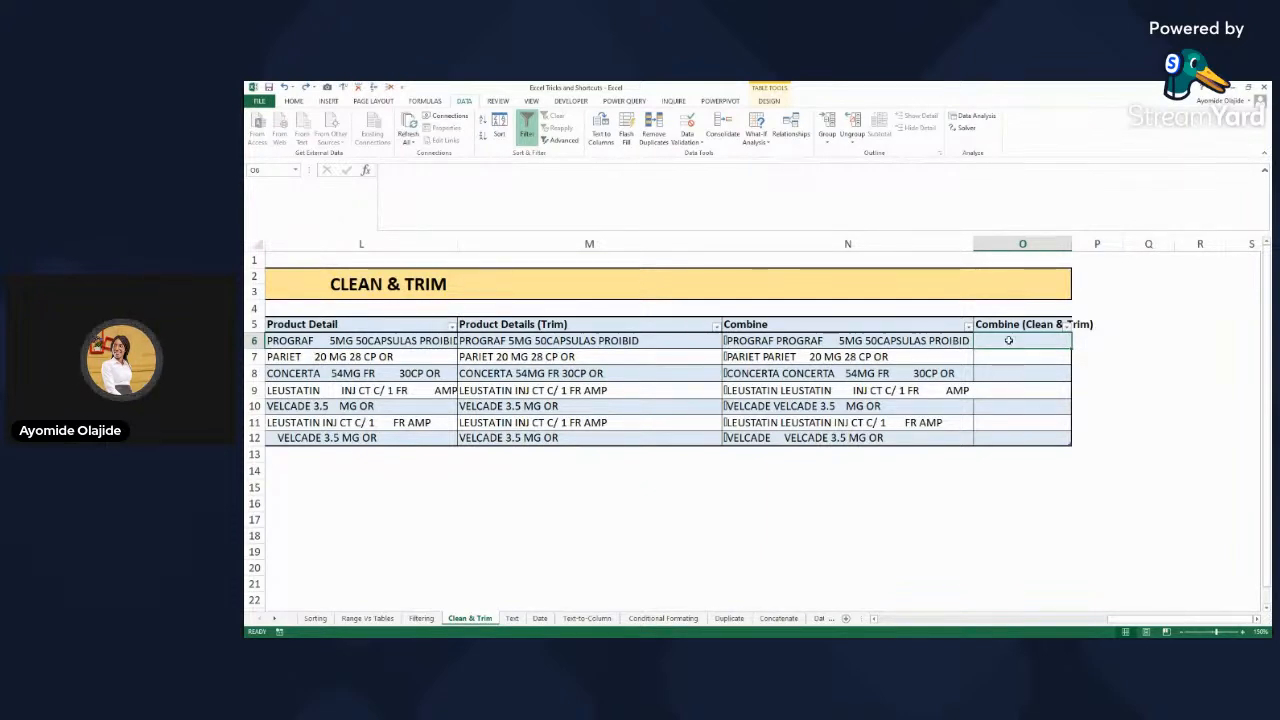
type("=")
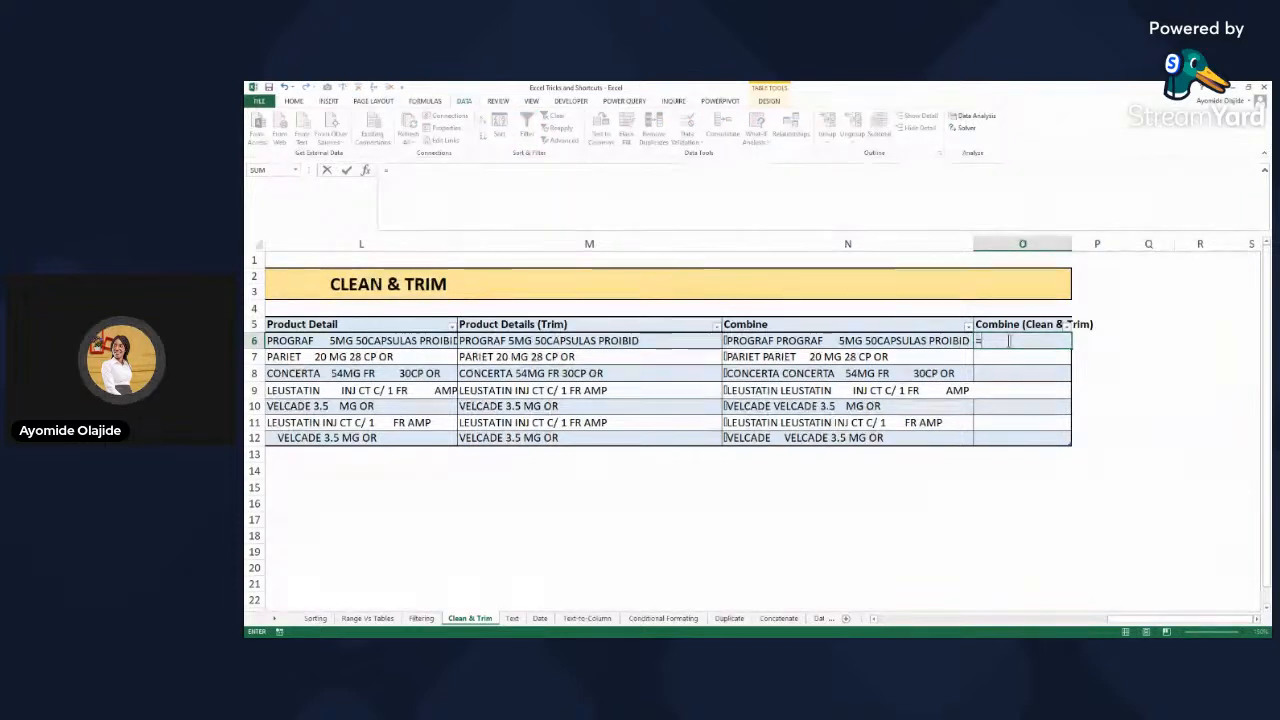
type("trim")
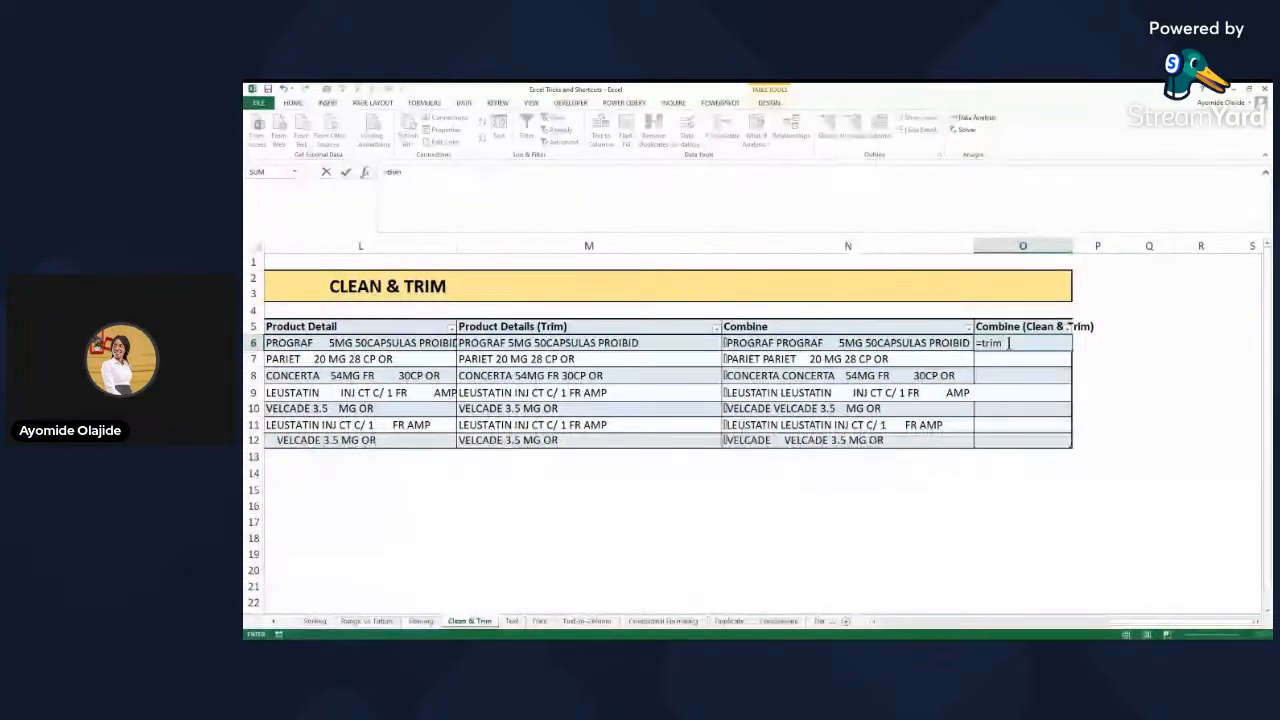
key("Tab")
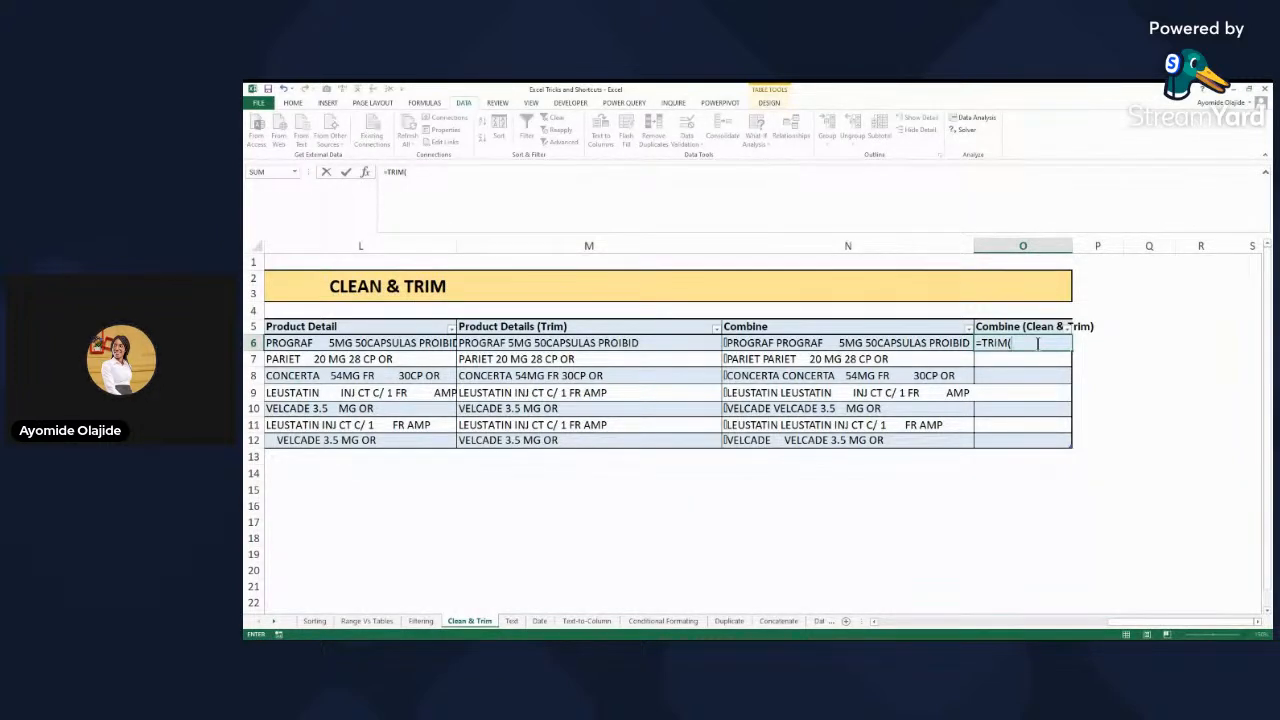
type("cl")
key("Tab")
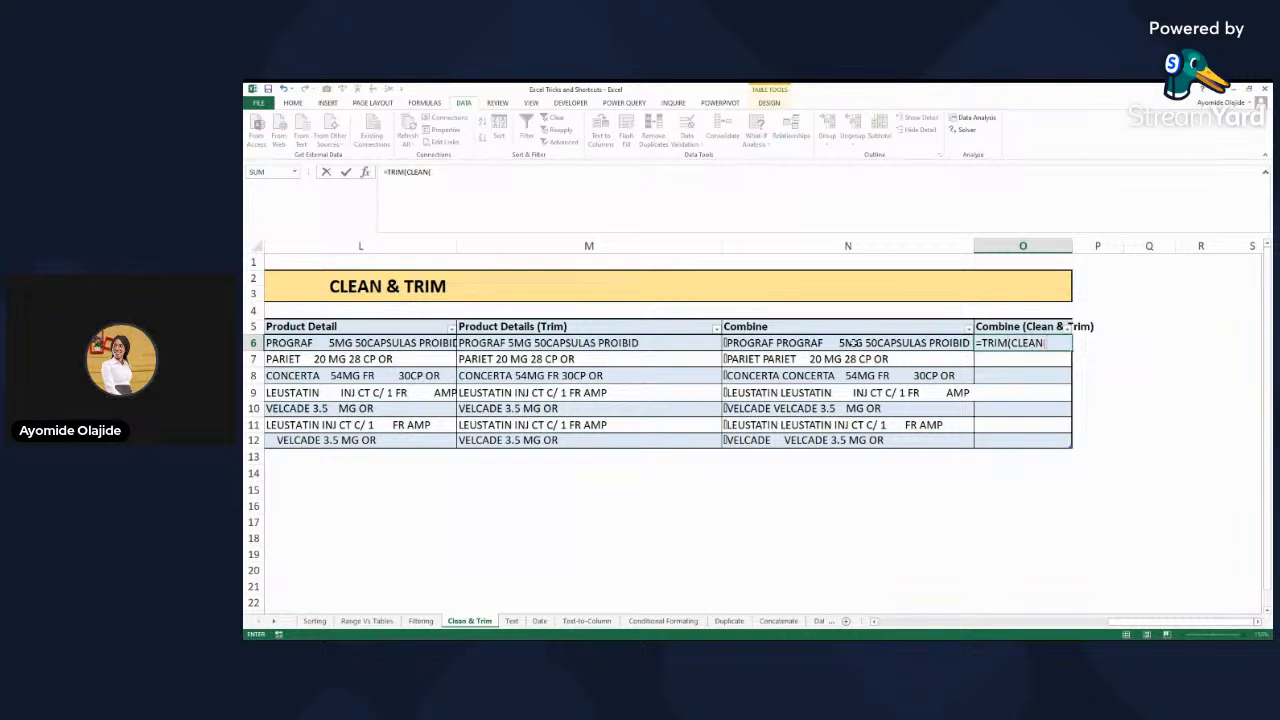
left_click(852, 343)
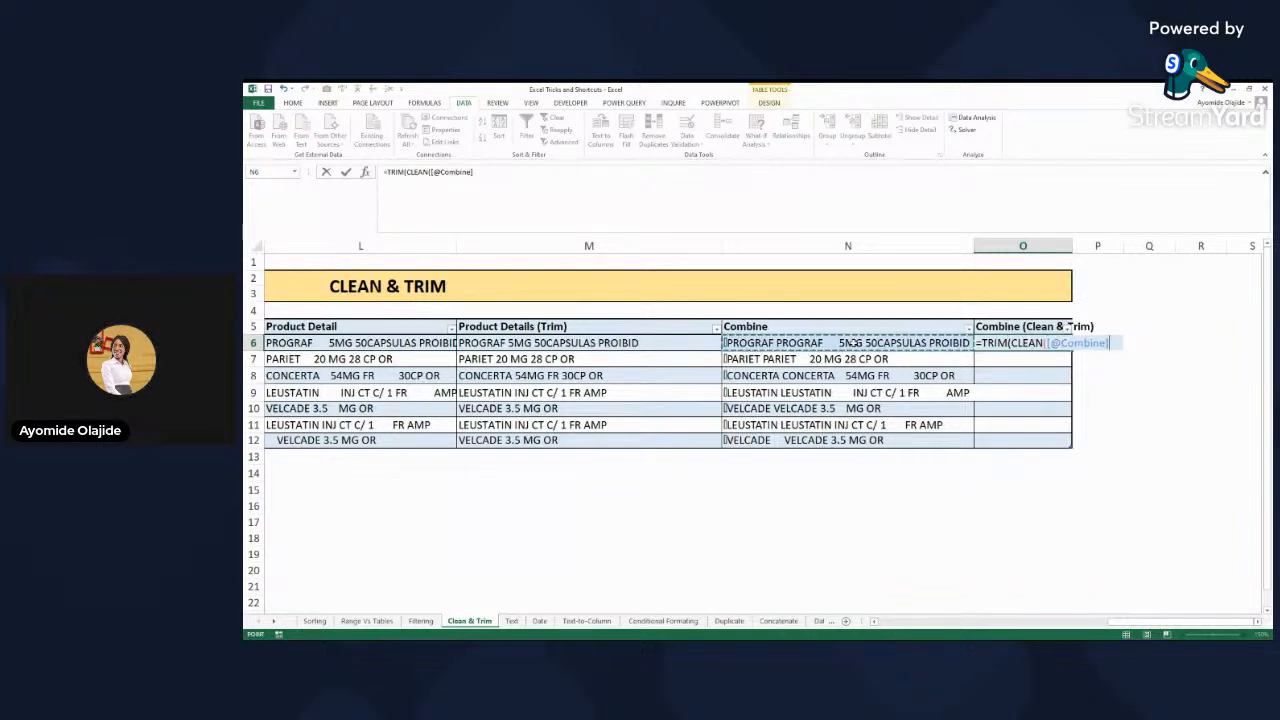
type(")")
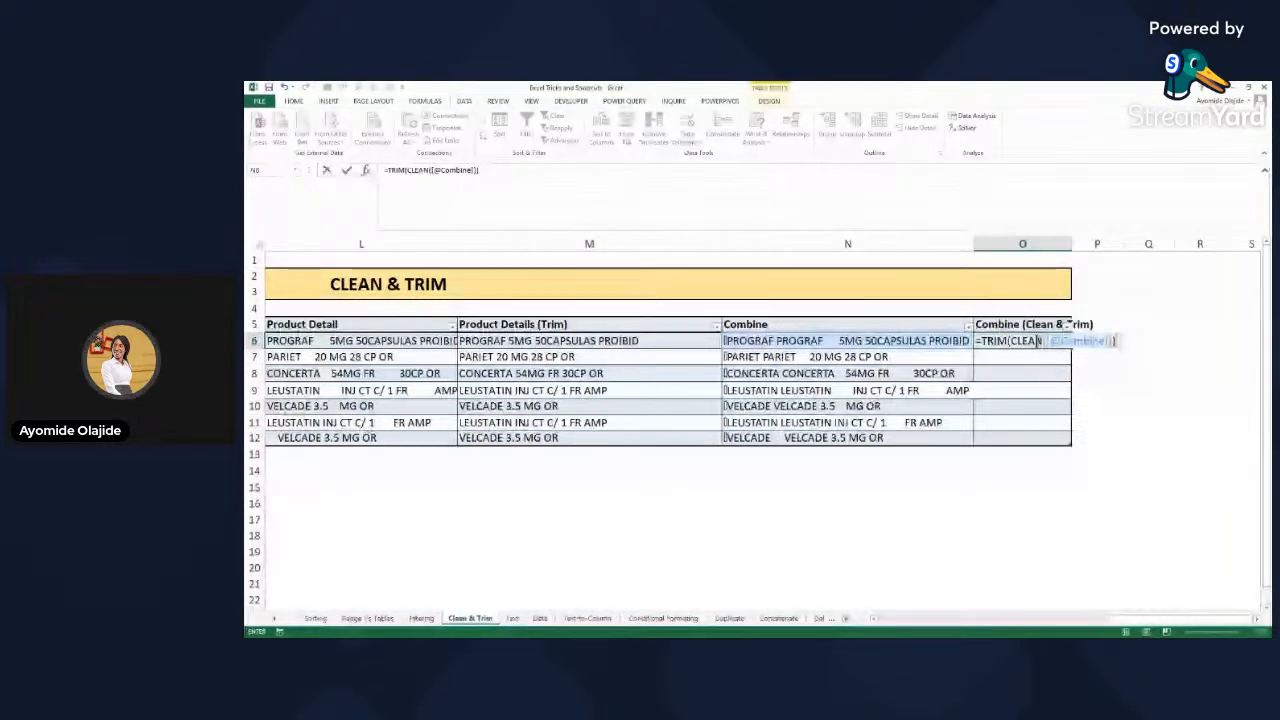
key("Return")
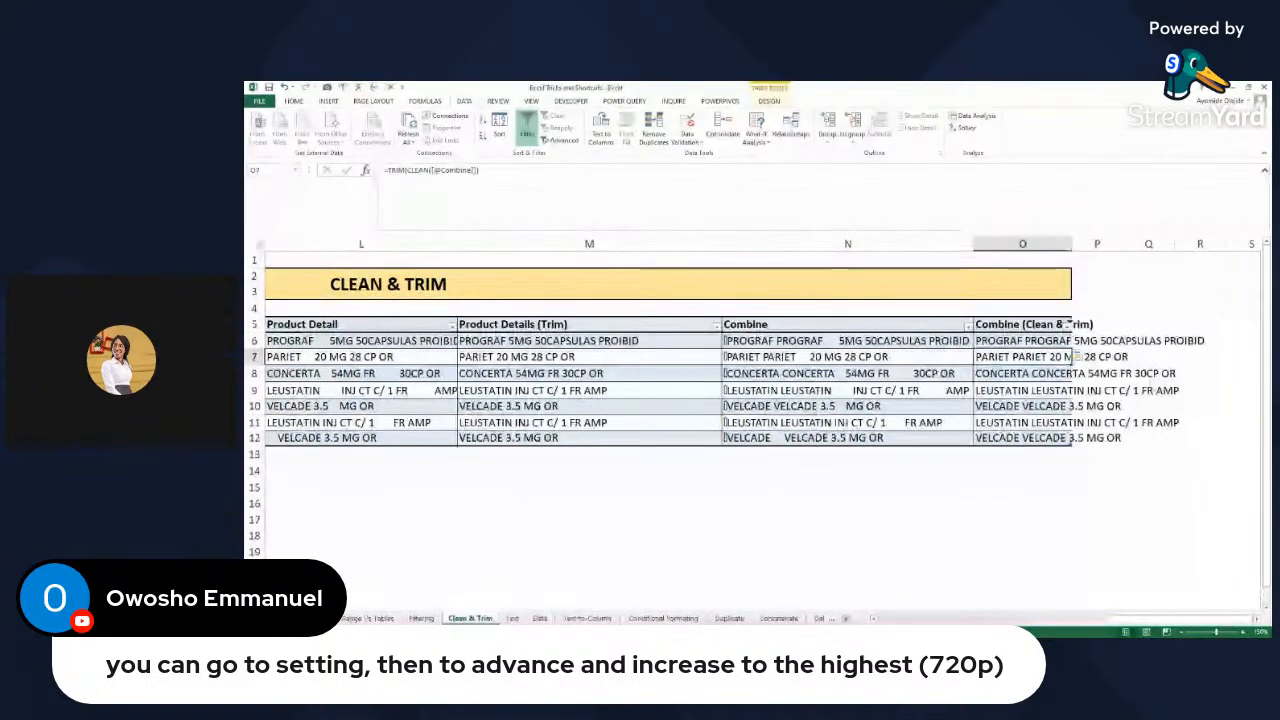
left_click(1244, 633)
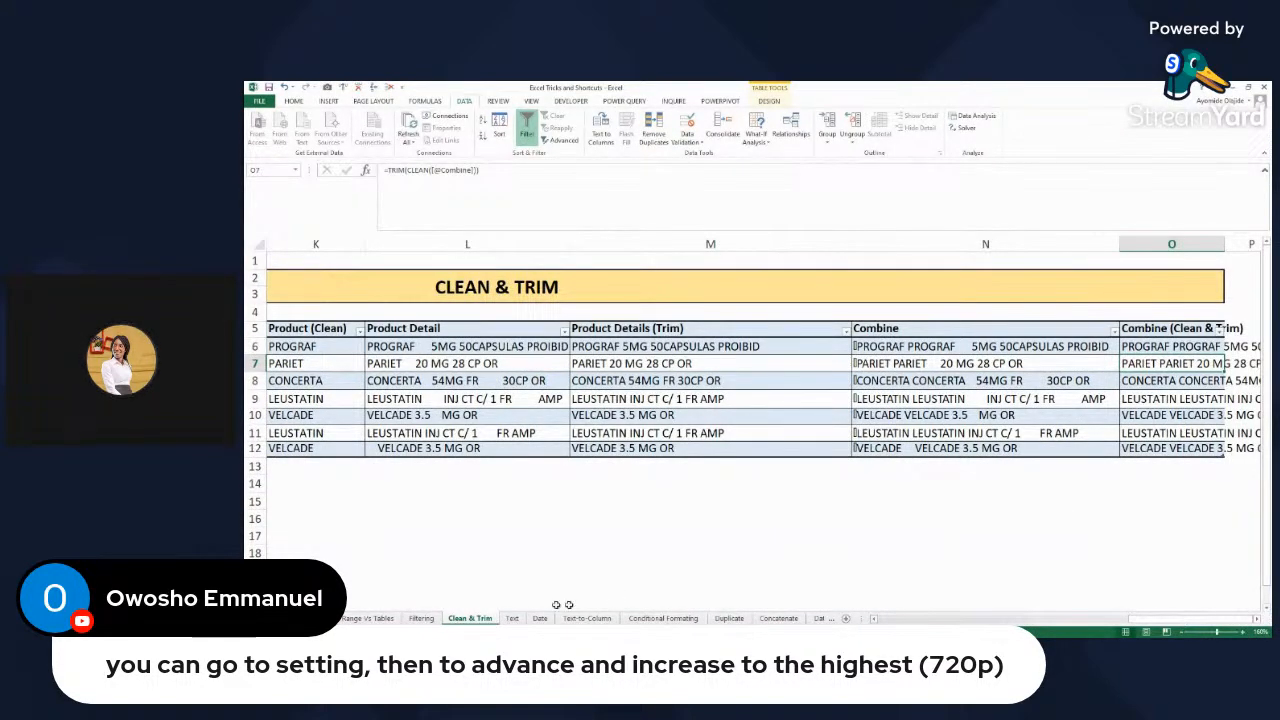
- Open the Text sheet and enlarge it until its scenario, tasks and brands table are readable
left_click(513, 619)
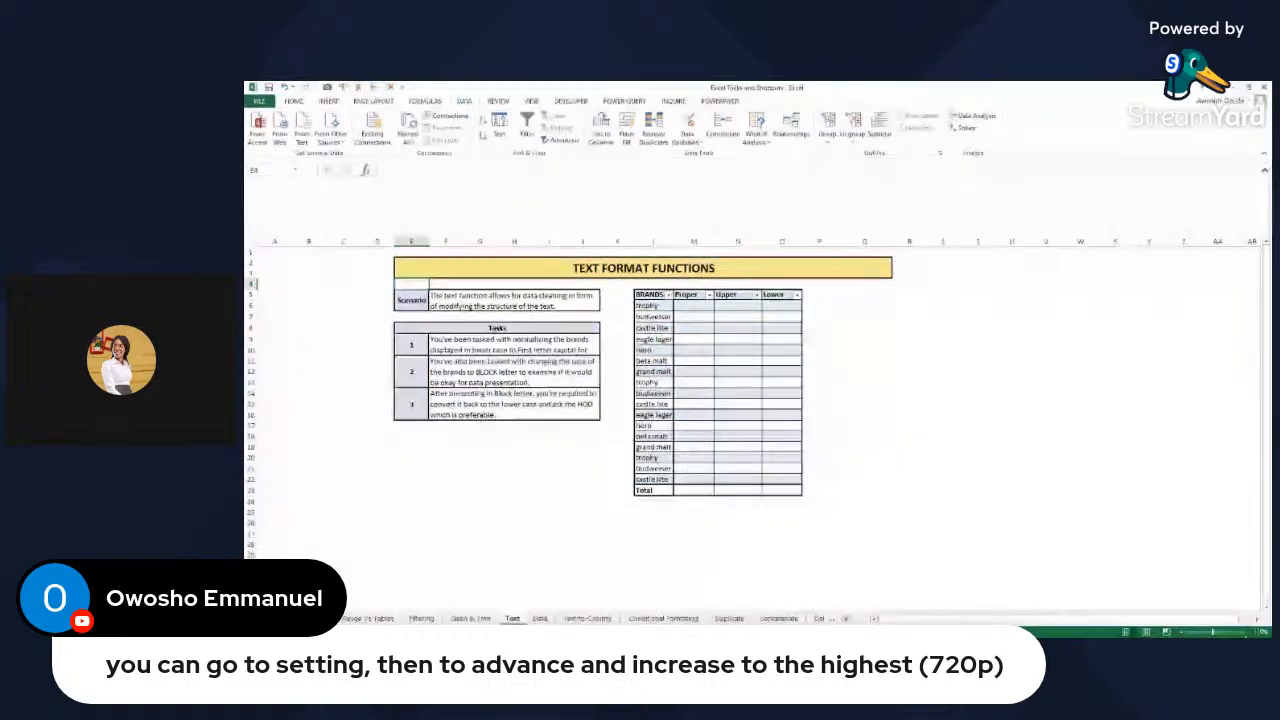
scroll(765, 400, "up", 4)
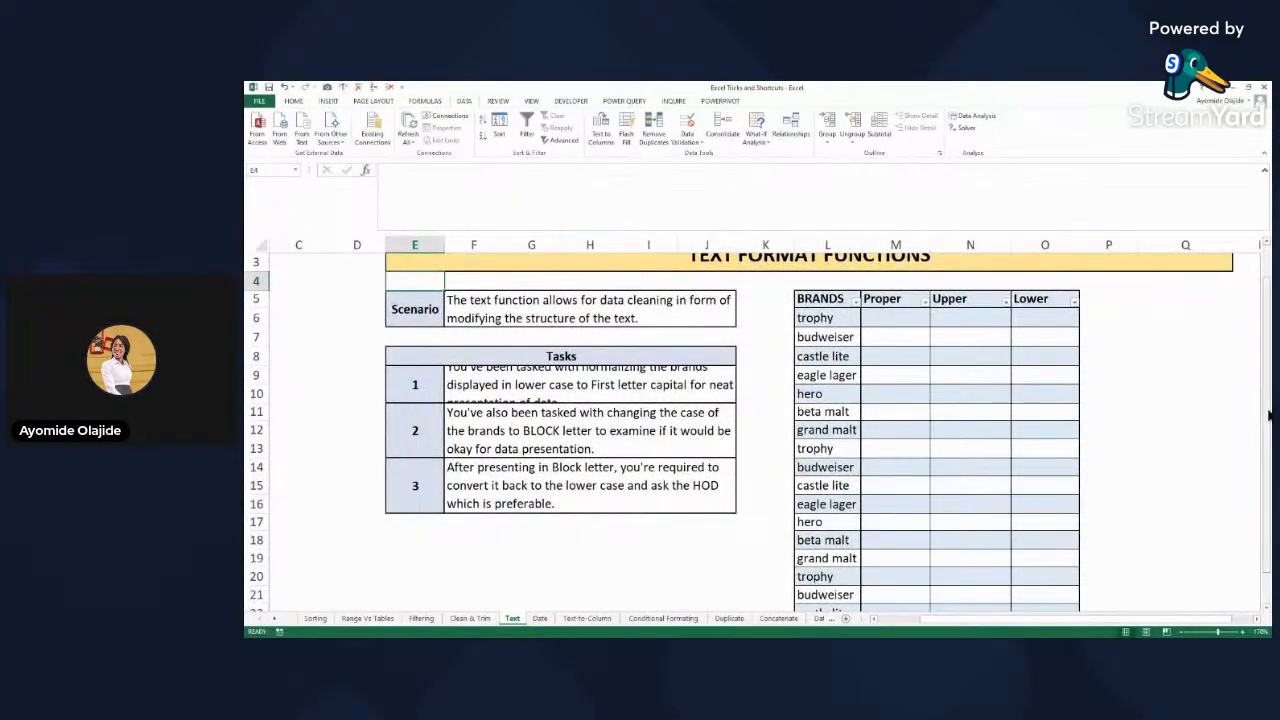
scroll(1268, 416, "up", 1)
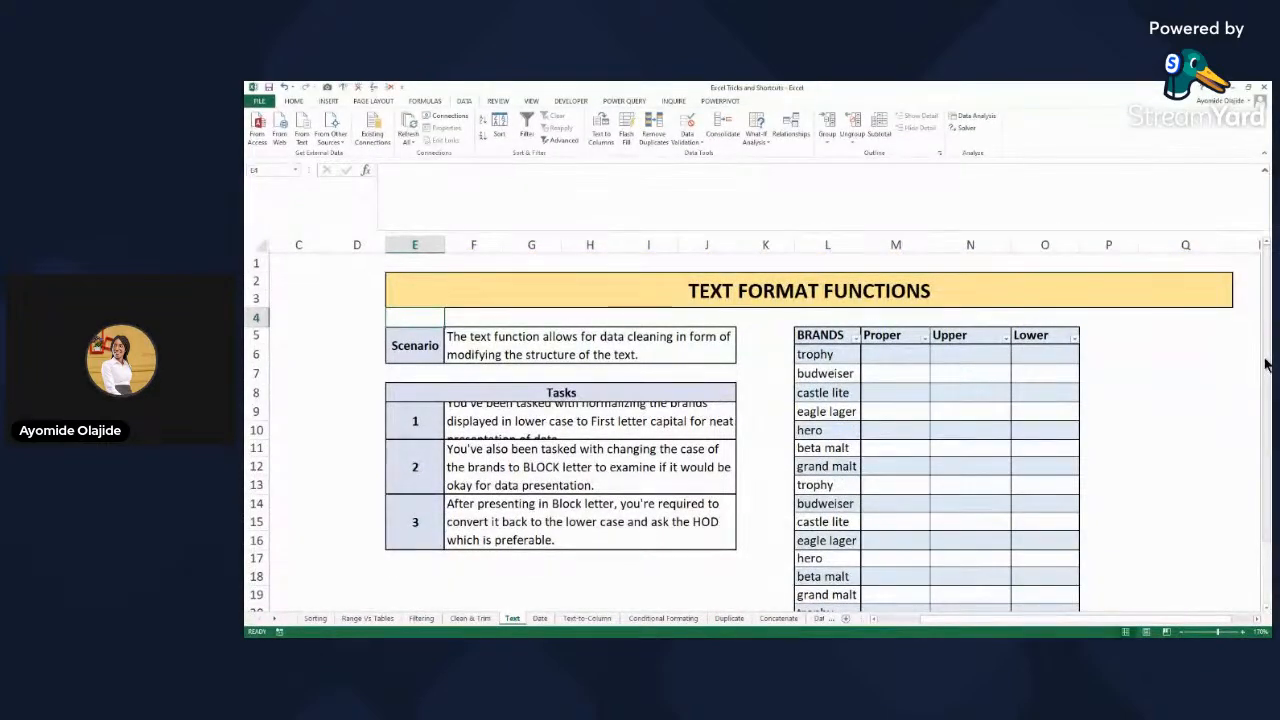
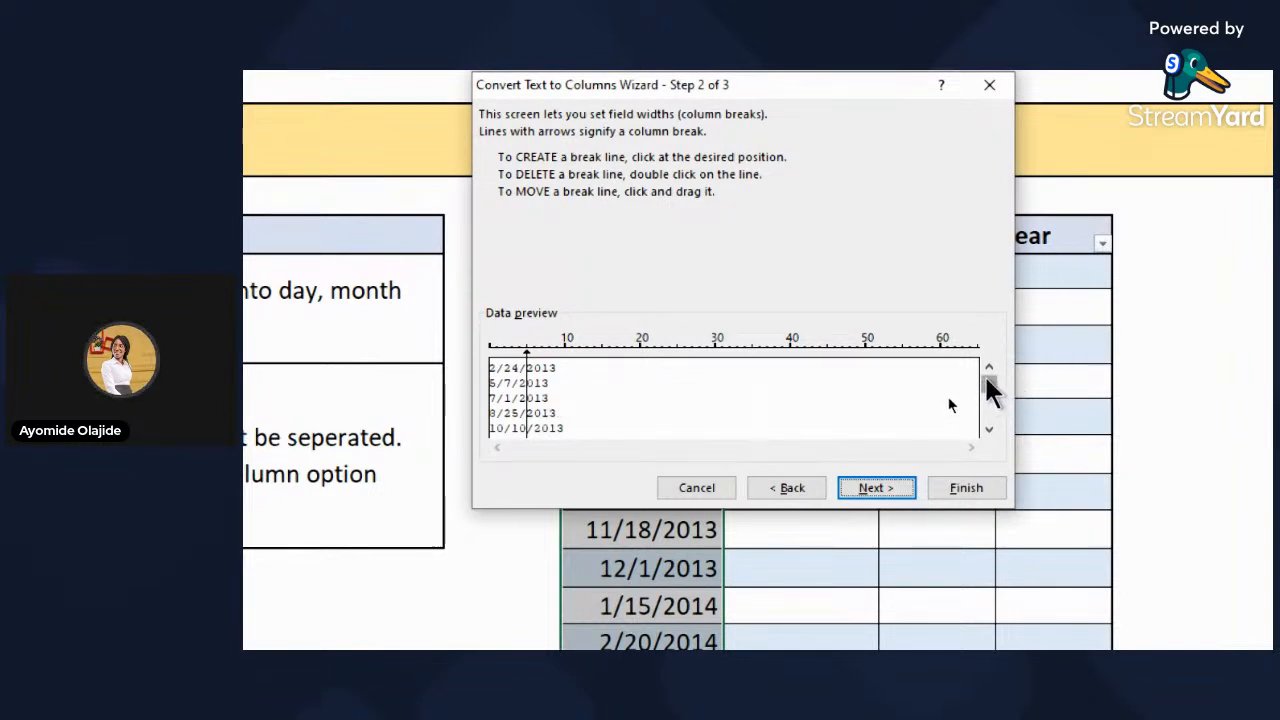
- Check the date preview in the Text to Columns wizard, switch the data type to Delimited and continue to the delimiter options
left_click_drag(986, 378, 990, 422)
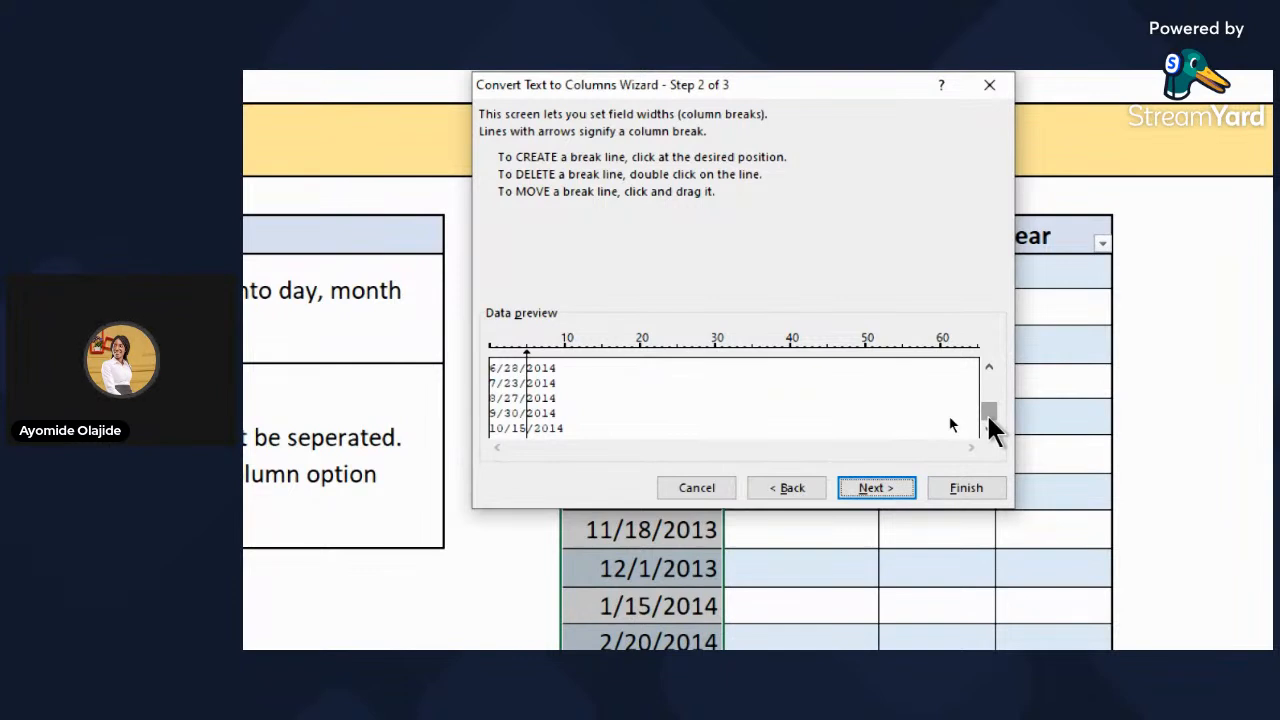
left_click_drag(988, 417, 970, 349)
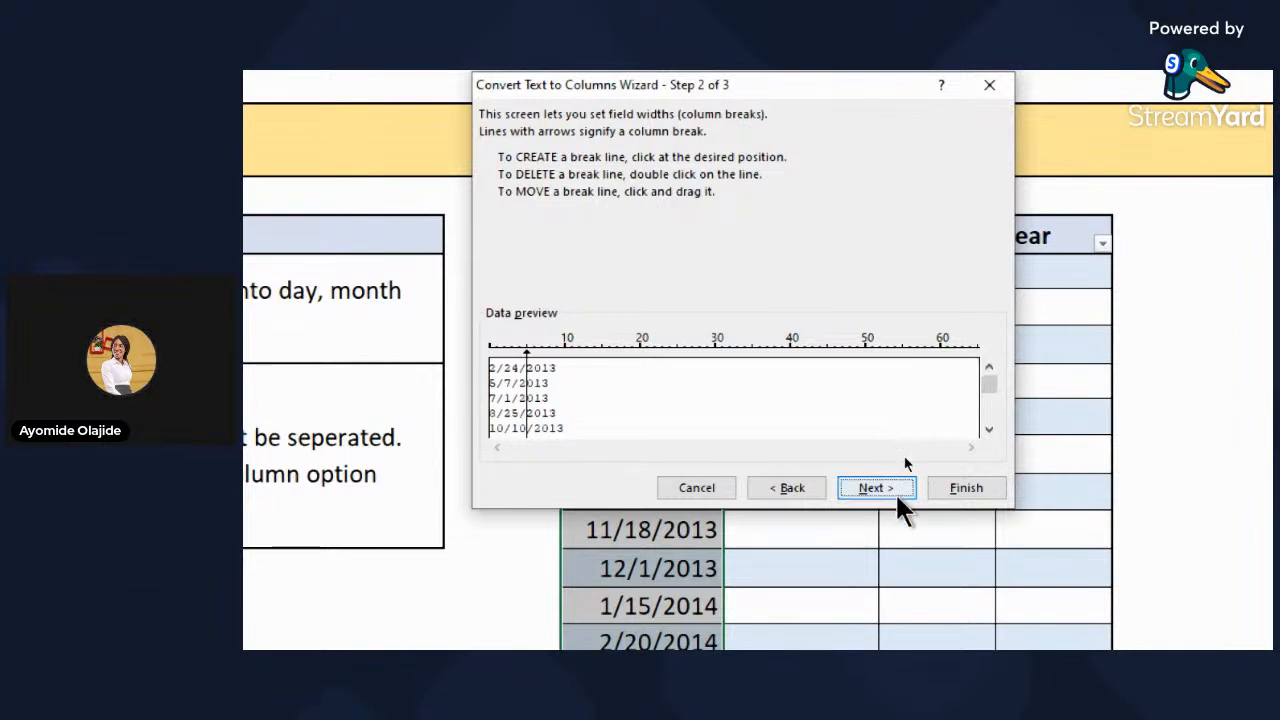
left_click(766, 488)
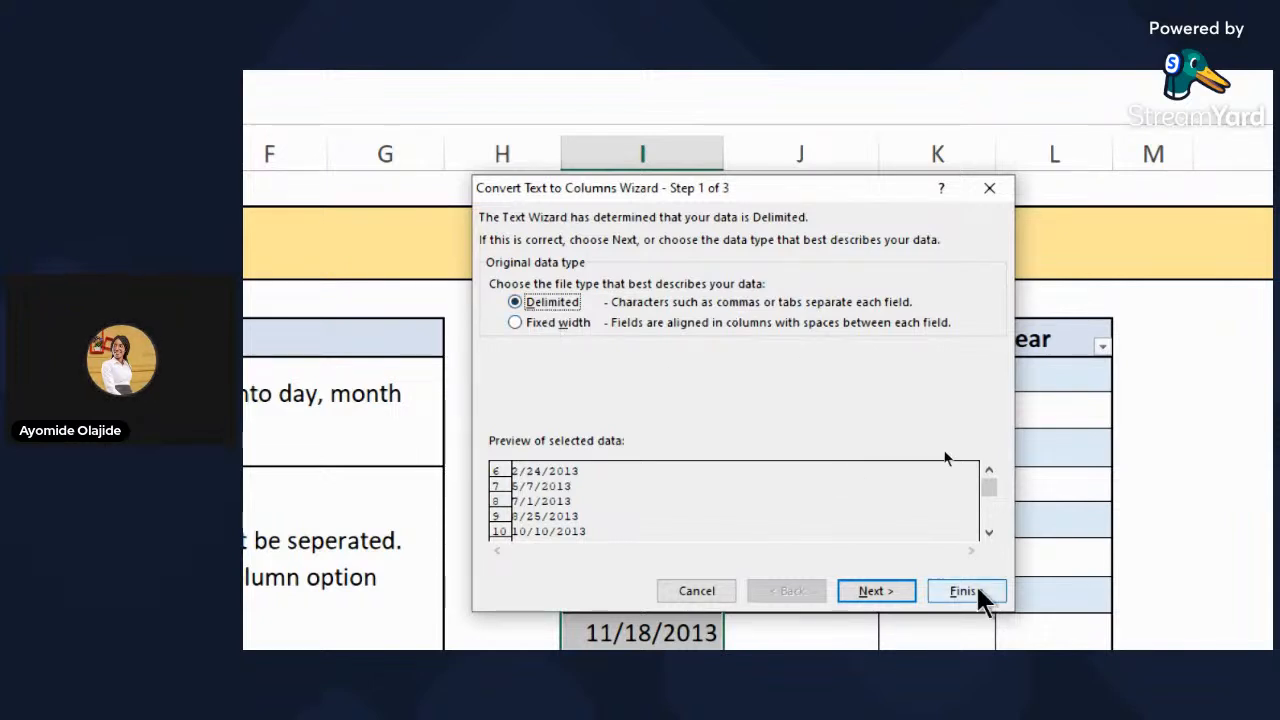
left_click(855, 592)
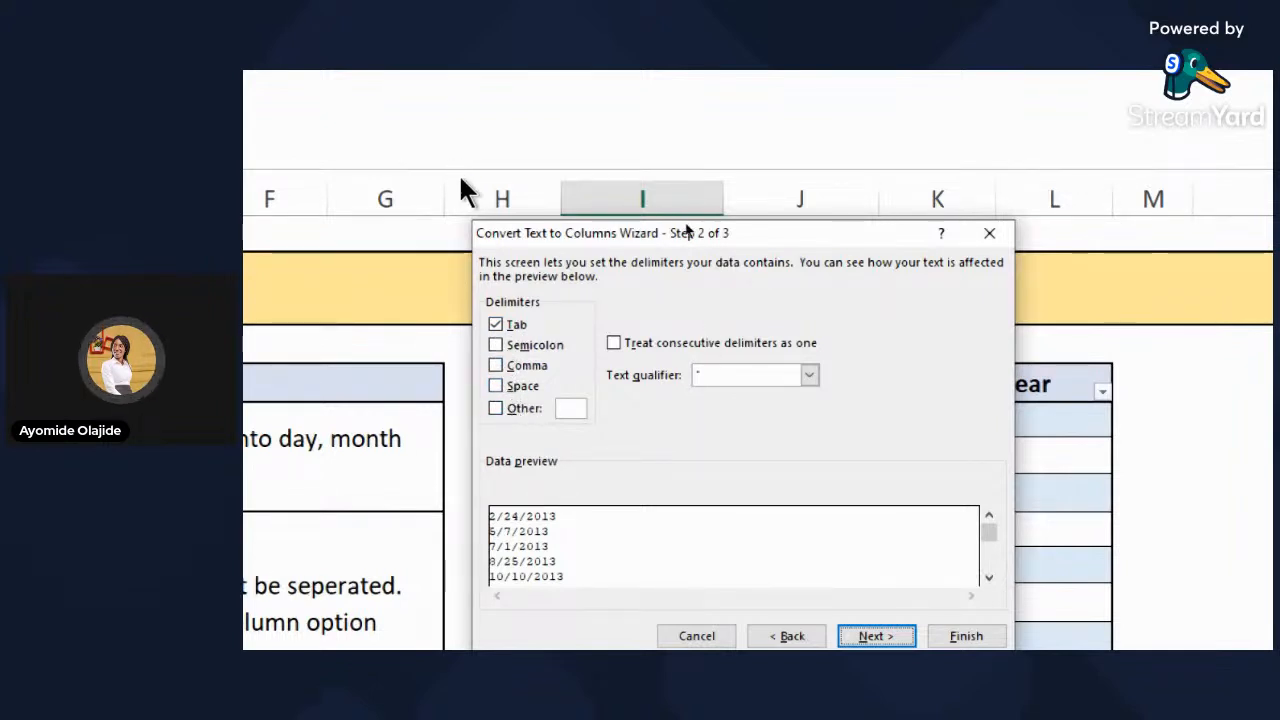
- Set a forward slash (/) as the only delimiter for splitting the dates and continue to the column format settings
left_click(494, 406)
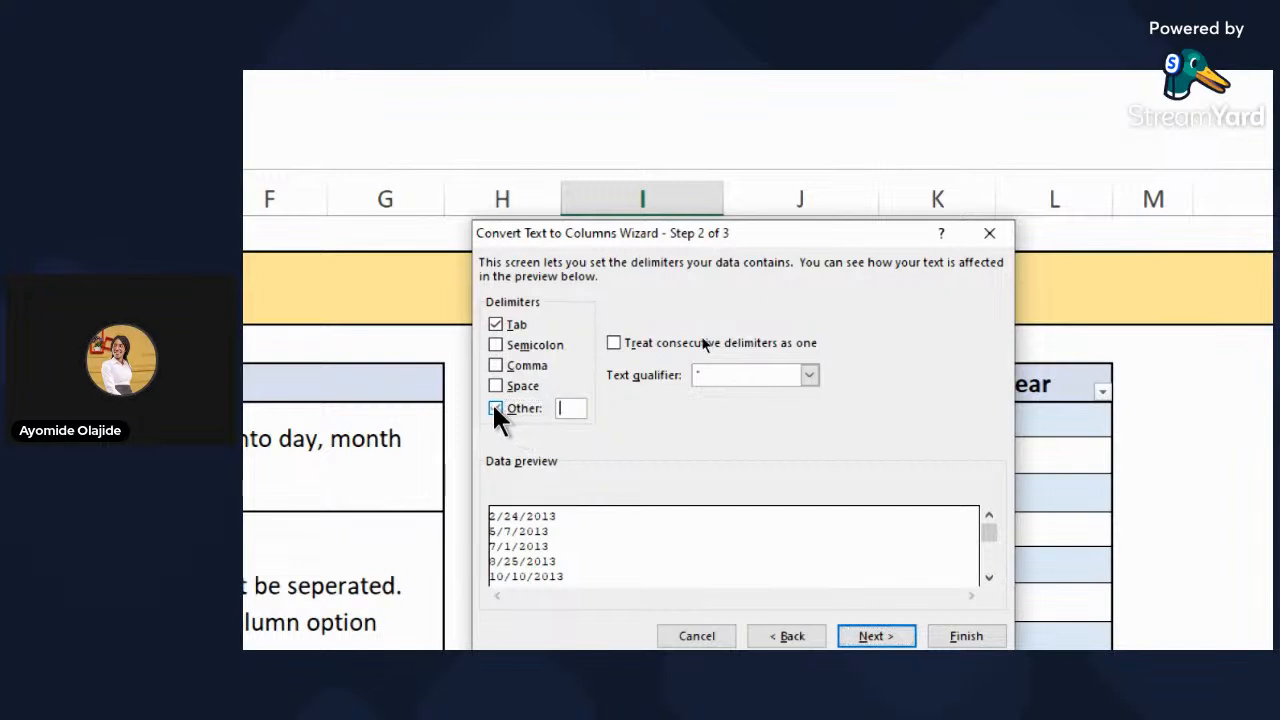
left_click(496, 326)
left_click(495, 324)
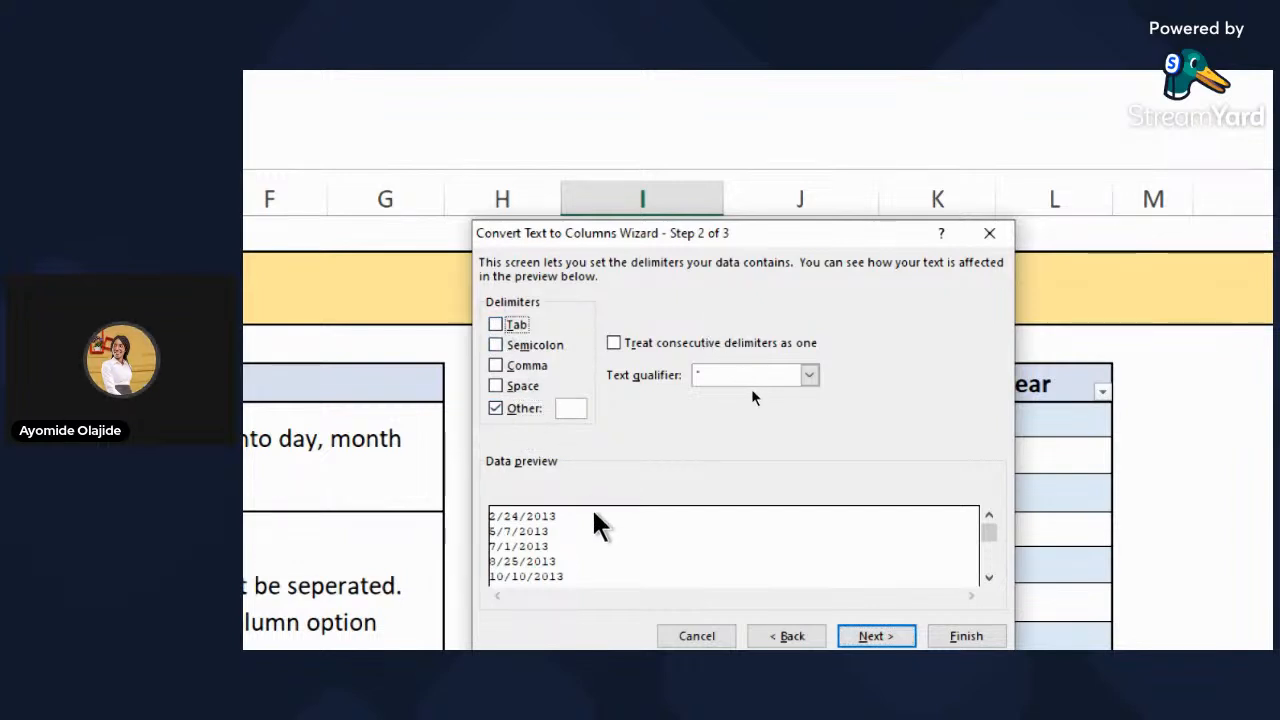
left_click(566, 408)
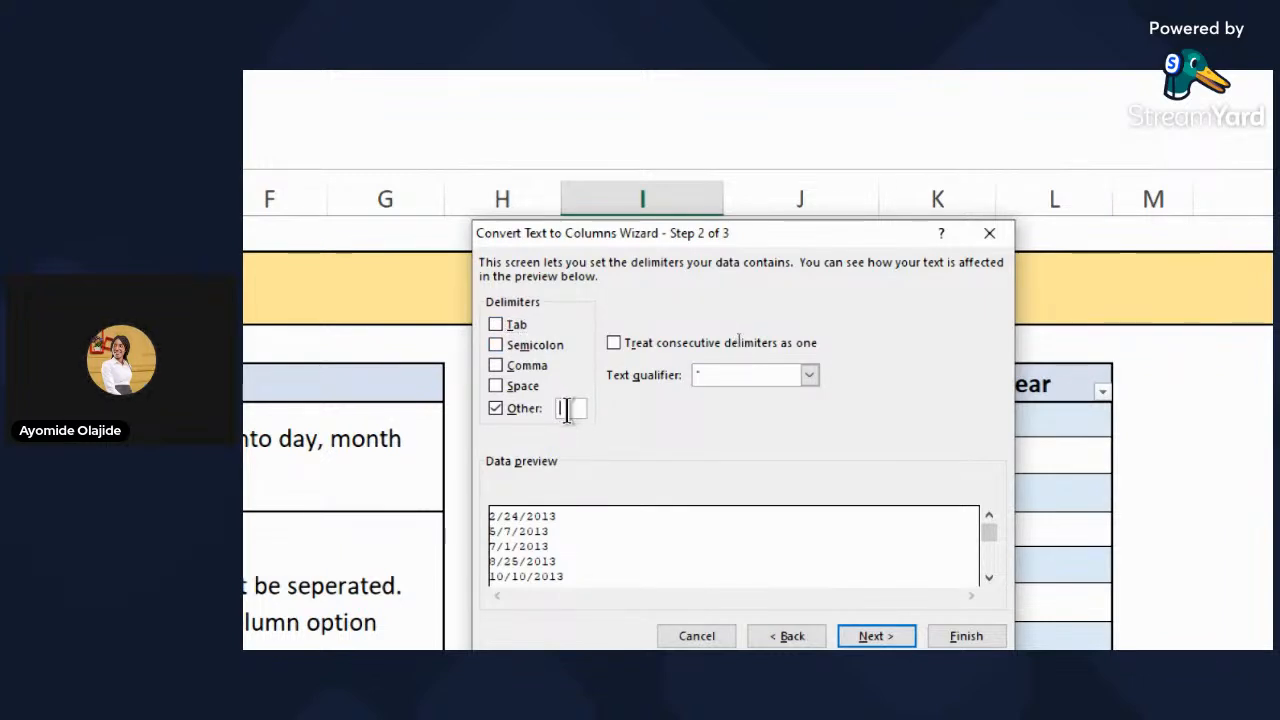
type("/")
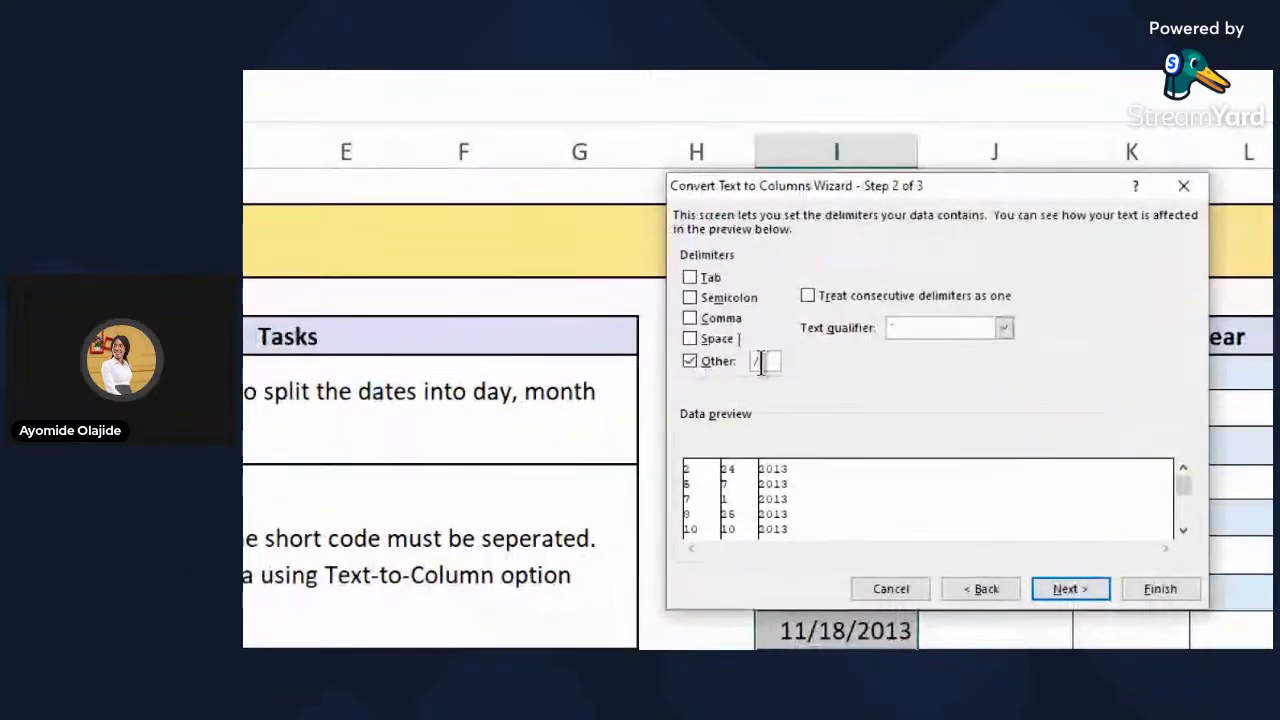
key("BackSpace")
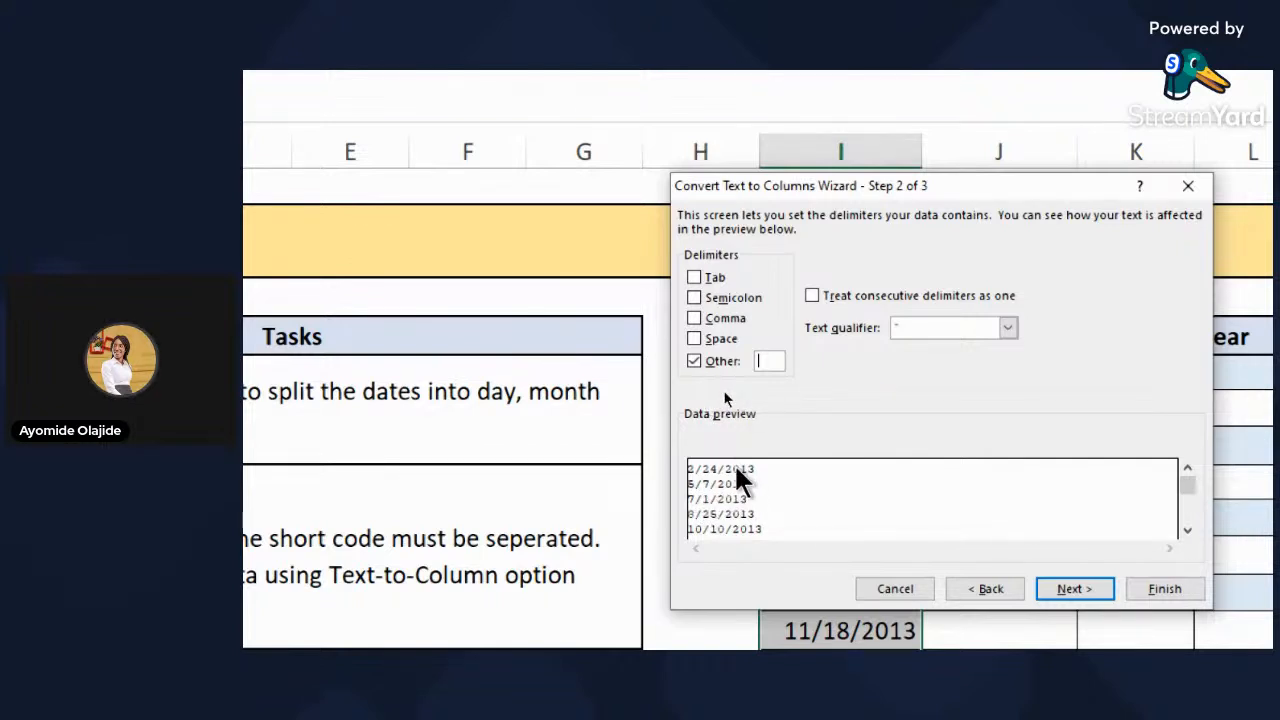
type("/")
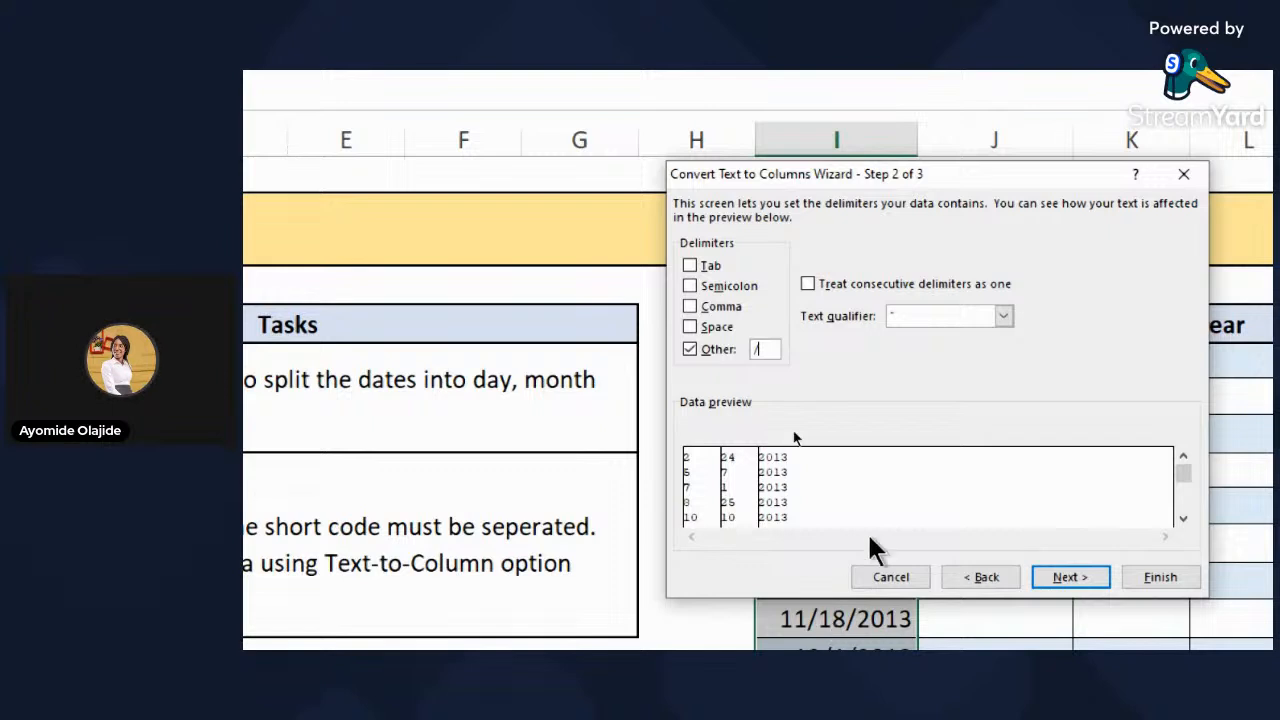
left_click(1099, 579)
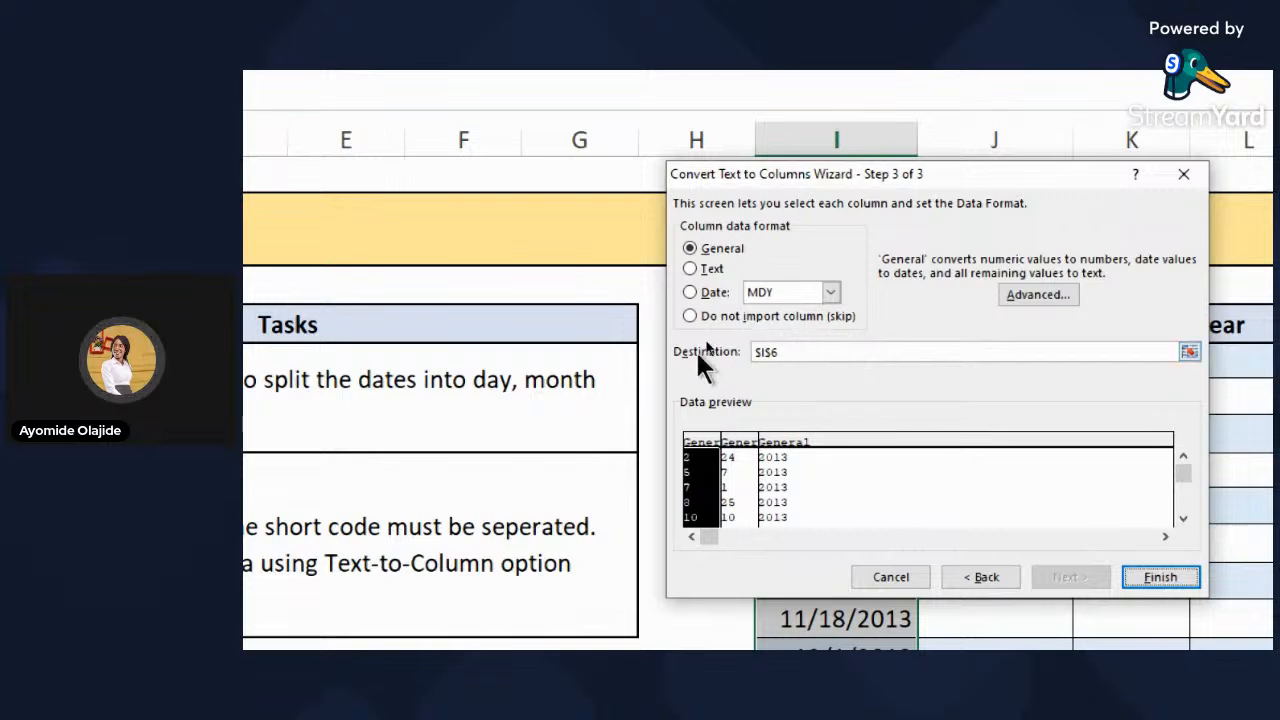
- Split the dates into the Month No, Day and Year columns with destination $J$6, replacing existing data, and undo the split
left_click(1189, 352)
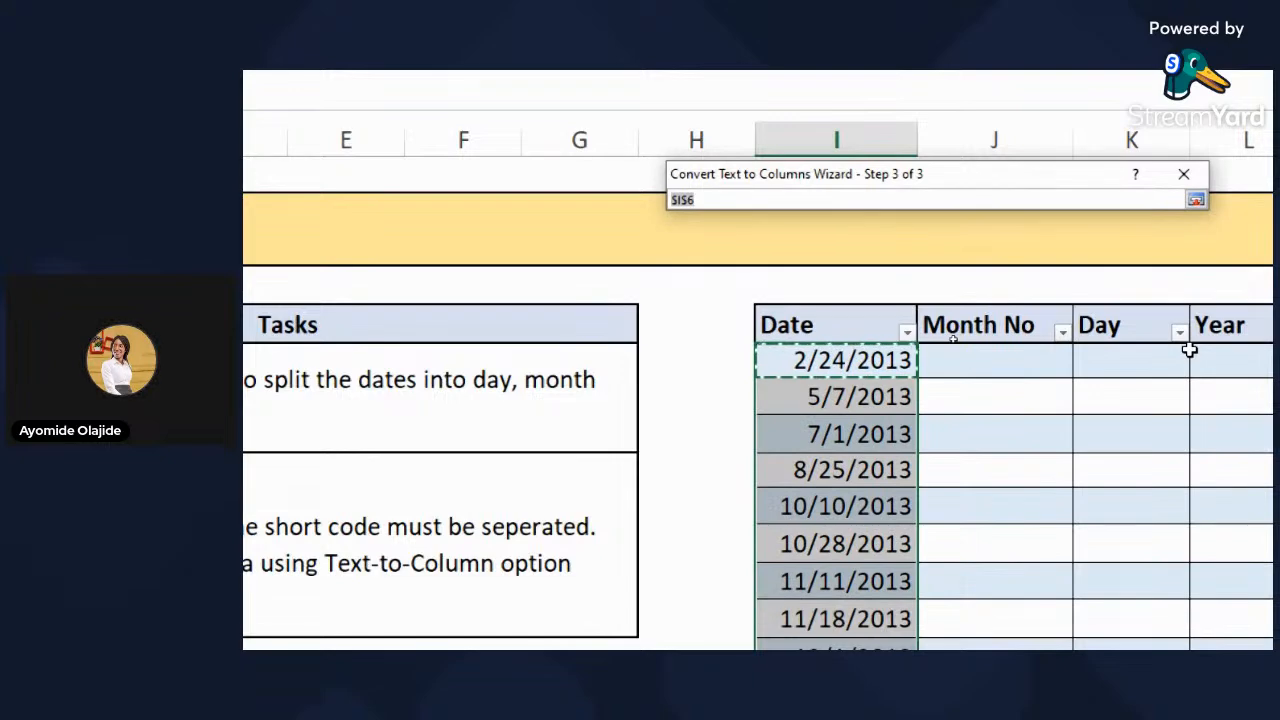
left_click(1195, 199)
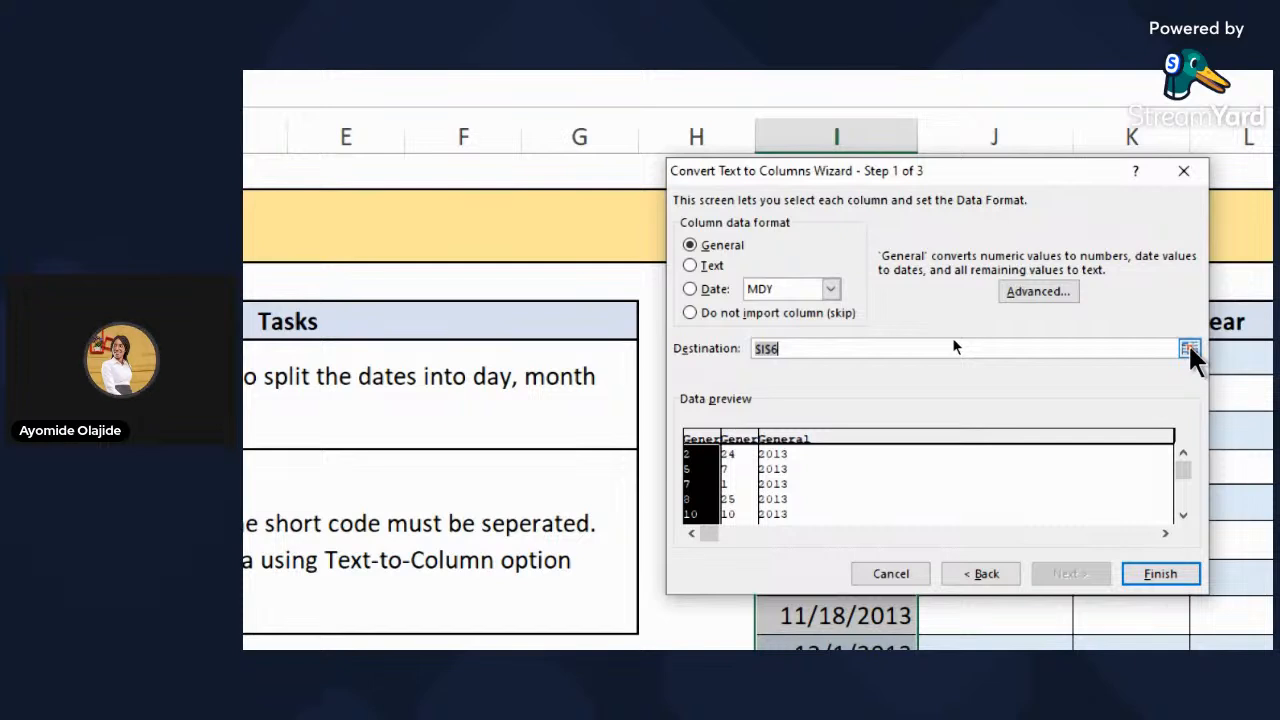
left_click(1189, 348)
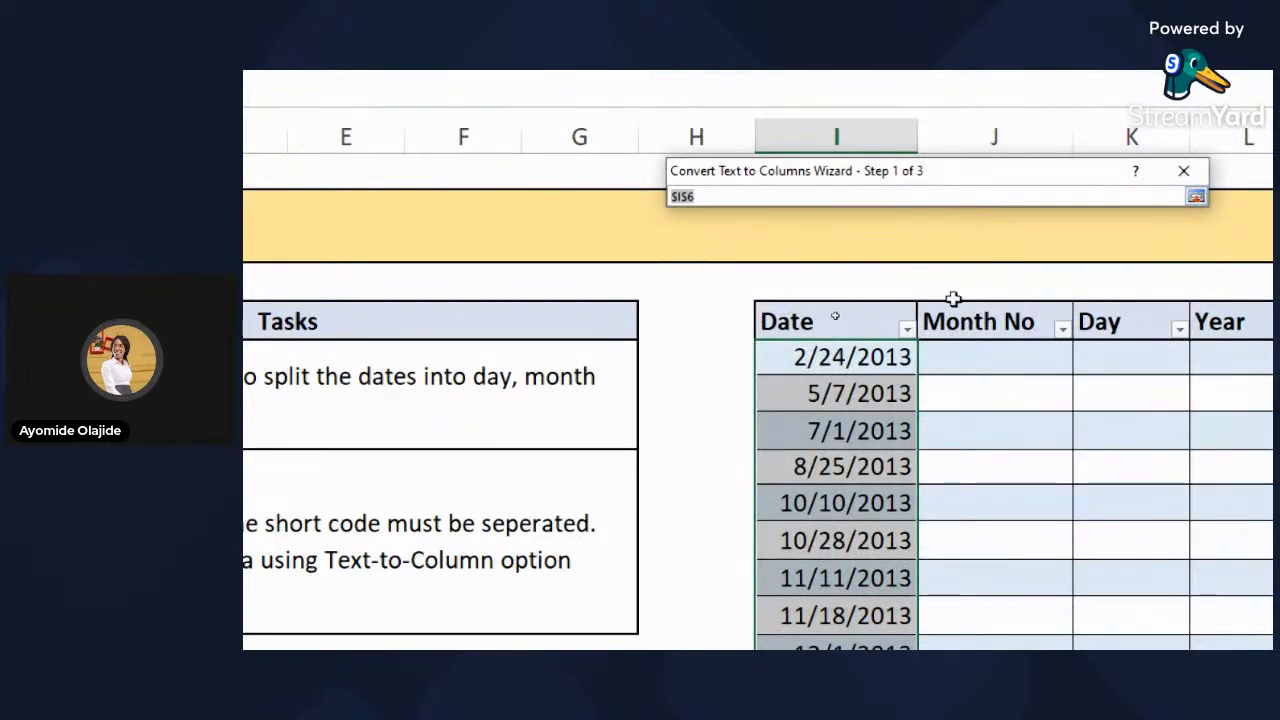
left_click(970, 355)
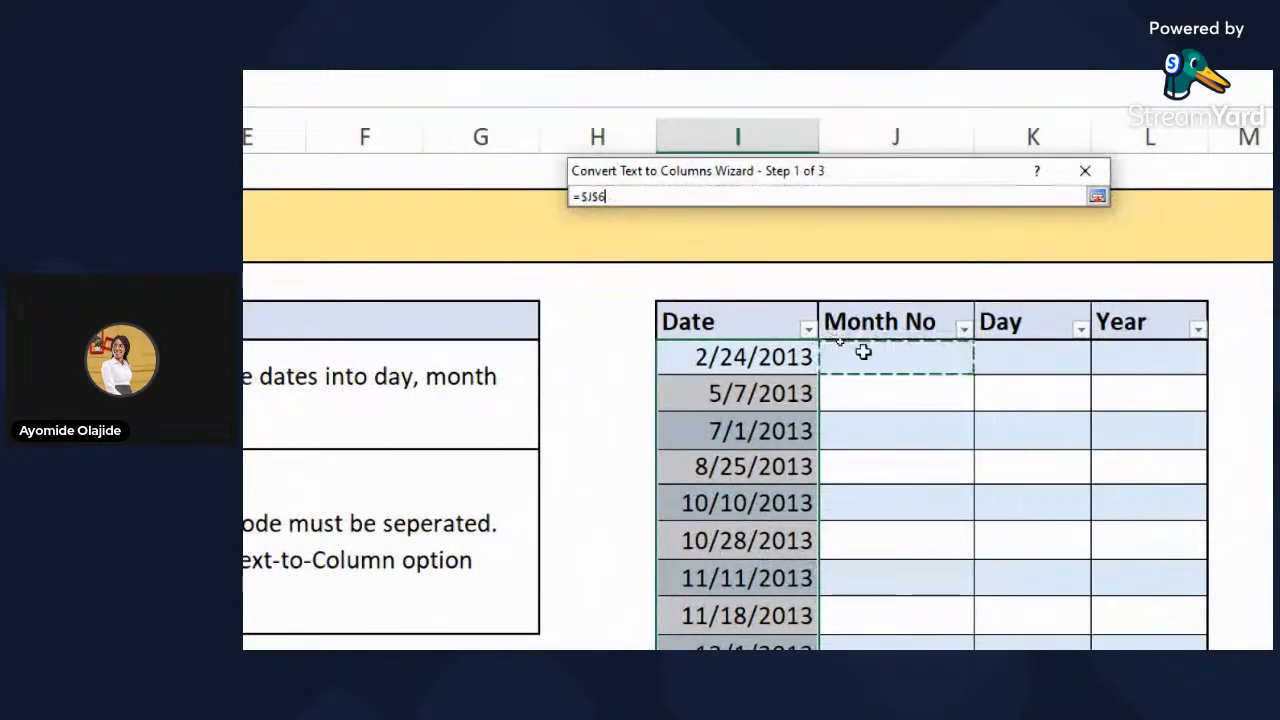
left_click(1097, 196)
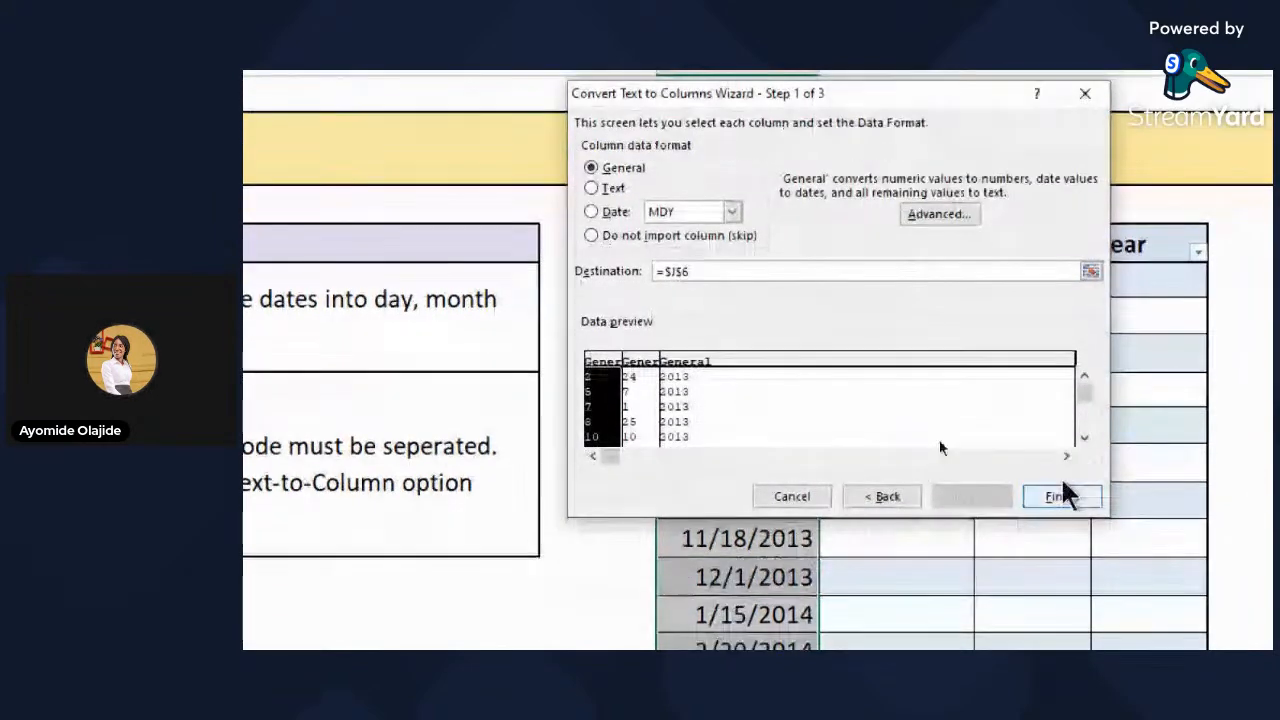
left_click(1062, 526)
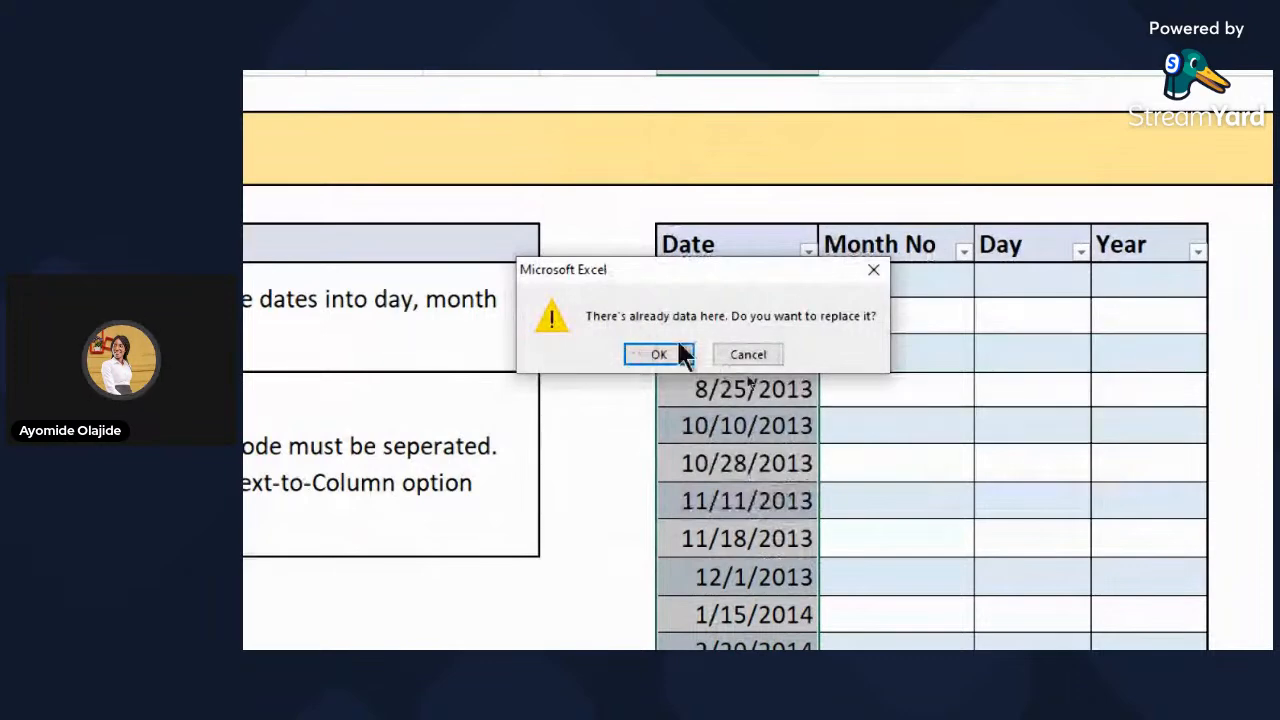
left_click(664, 350)
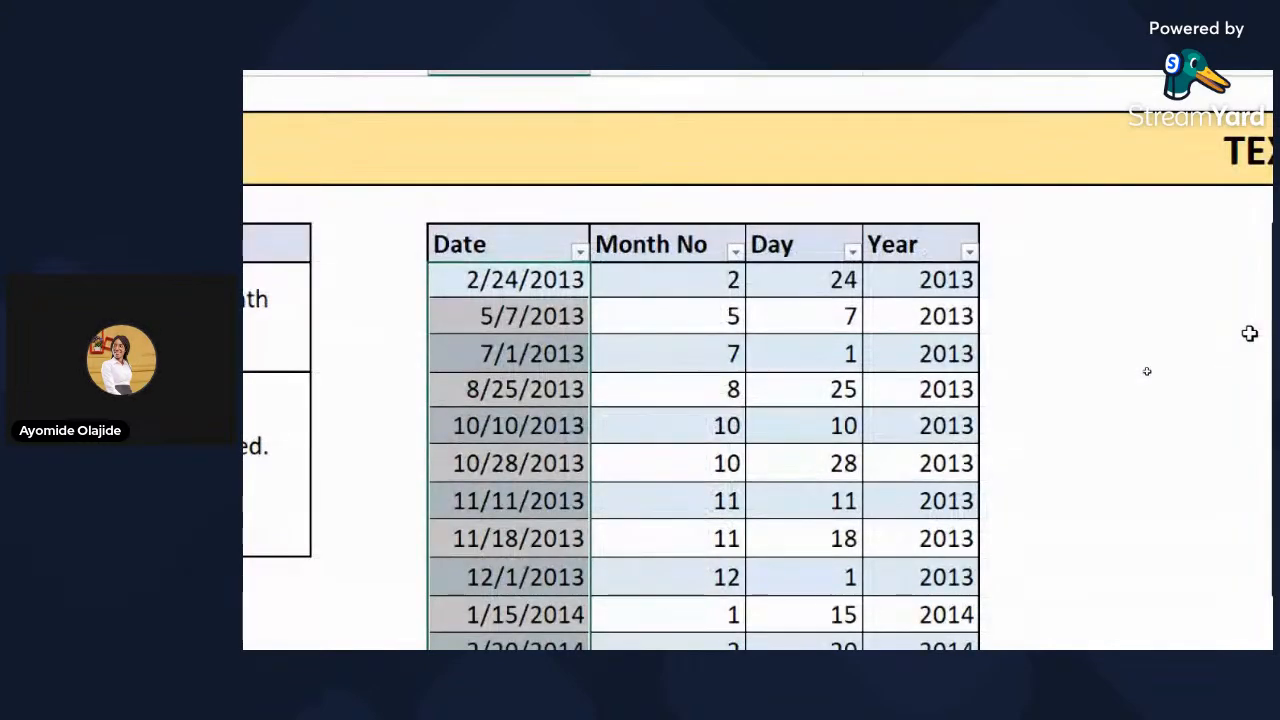
key("ctrl+z")
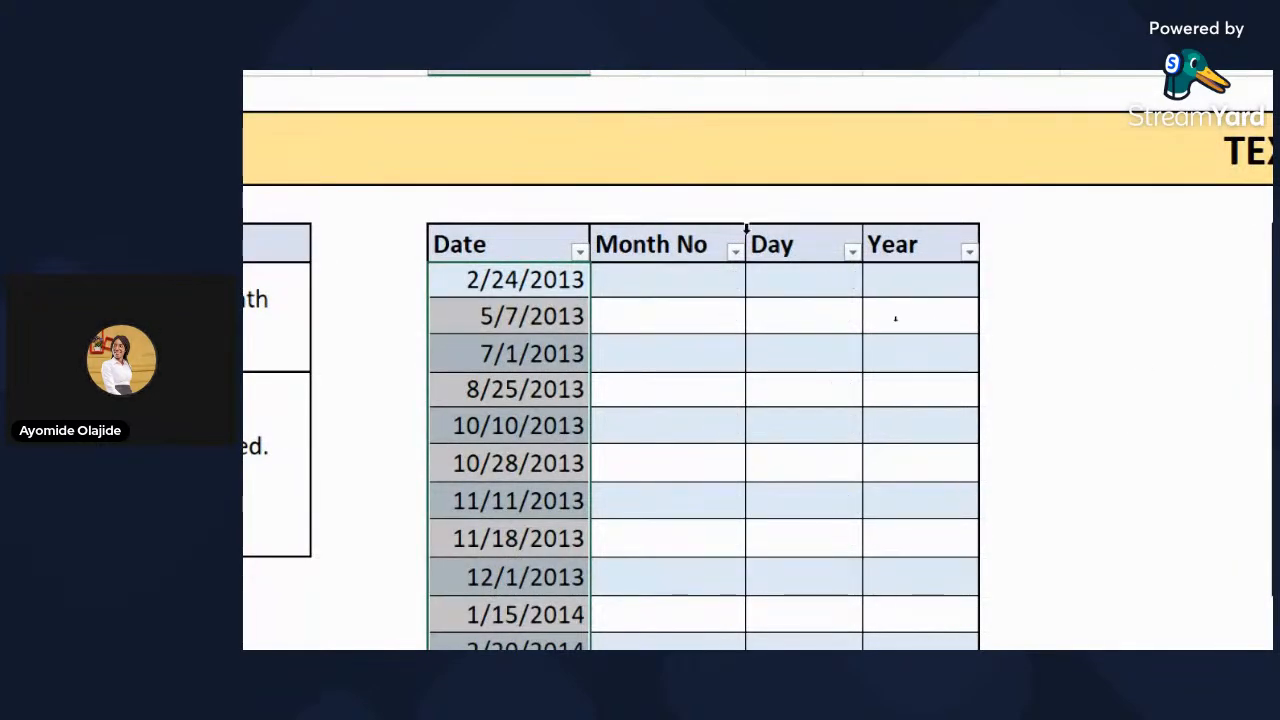
- Select all dates in the Date column and run Text to Columns as Delimited by /, up to the destination settings
left_click(522, 280)
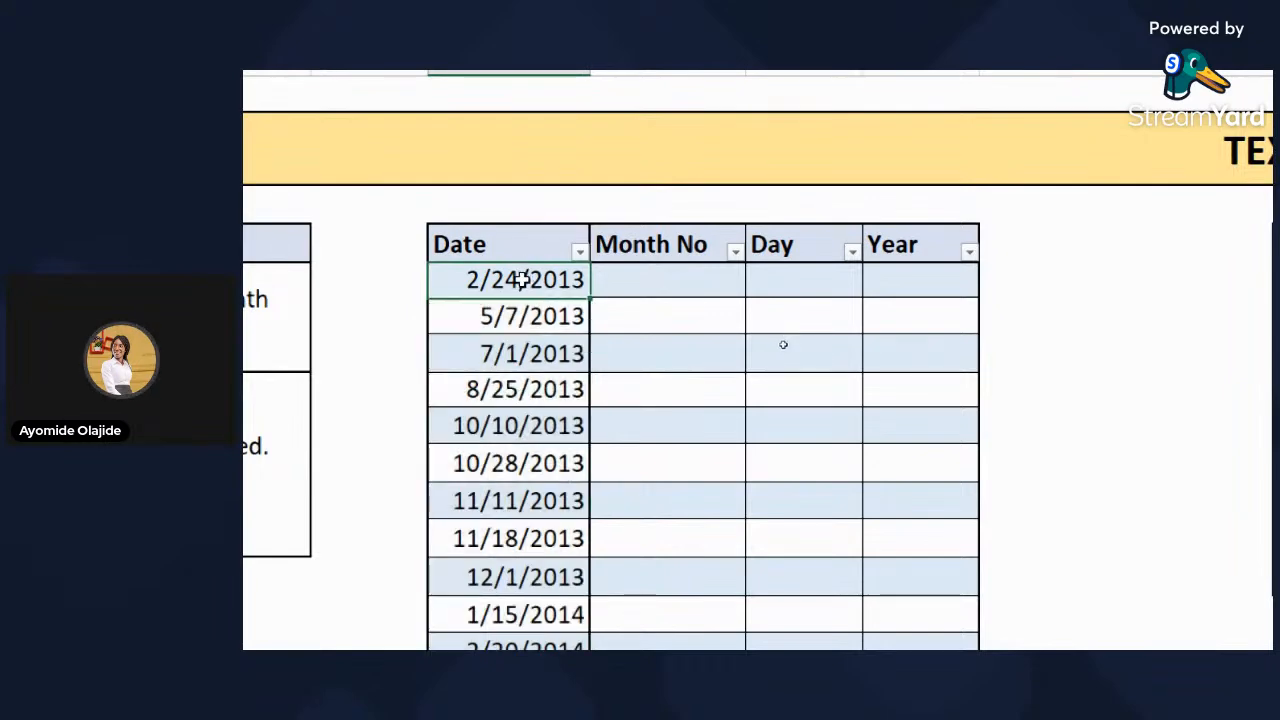
left_click(516, 225)
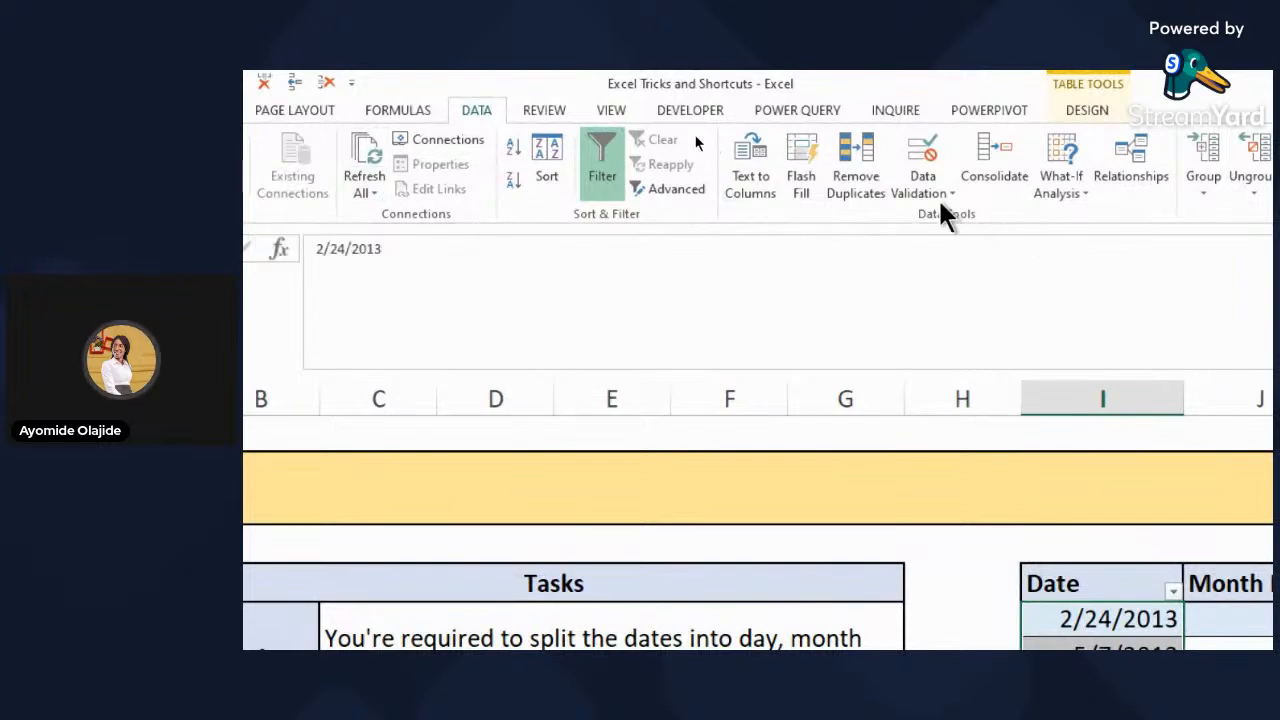
left_click(757, 160)
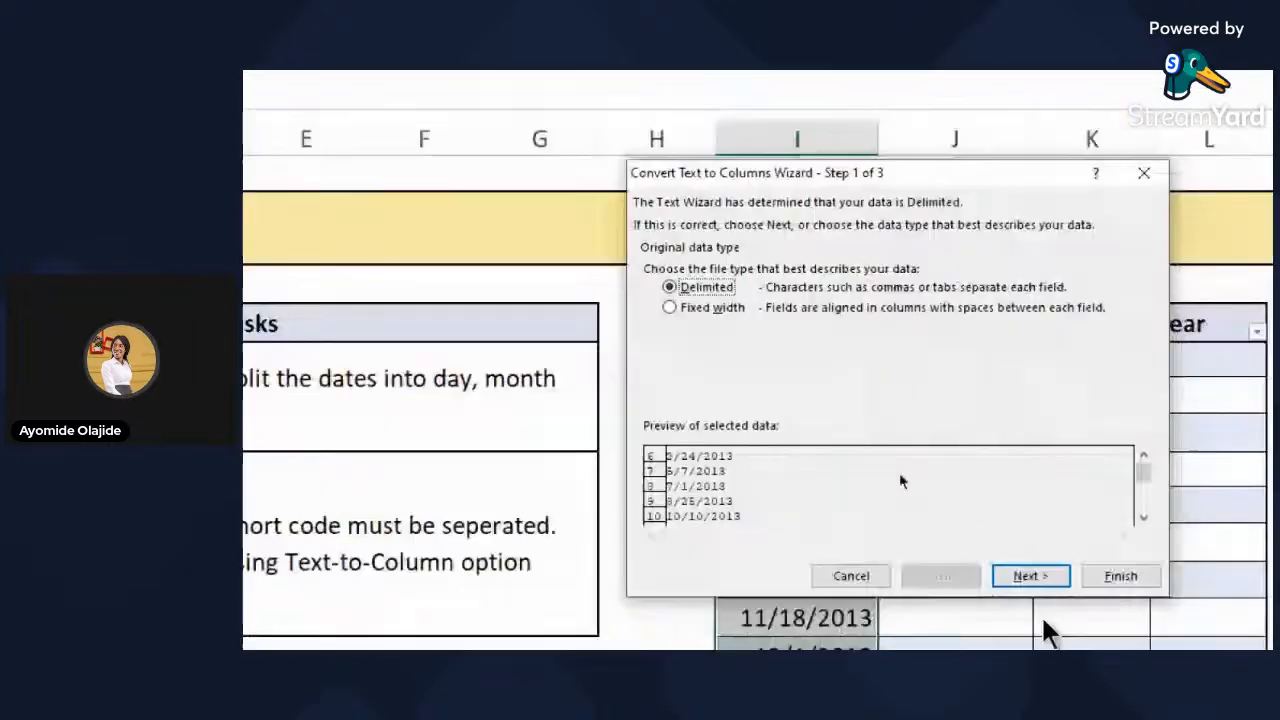
left_click(1033, 574)
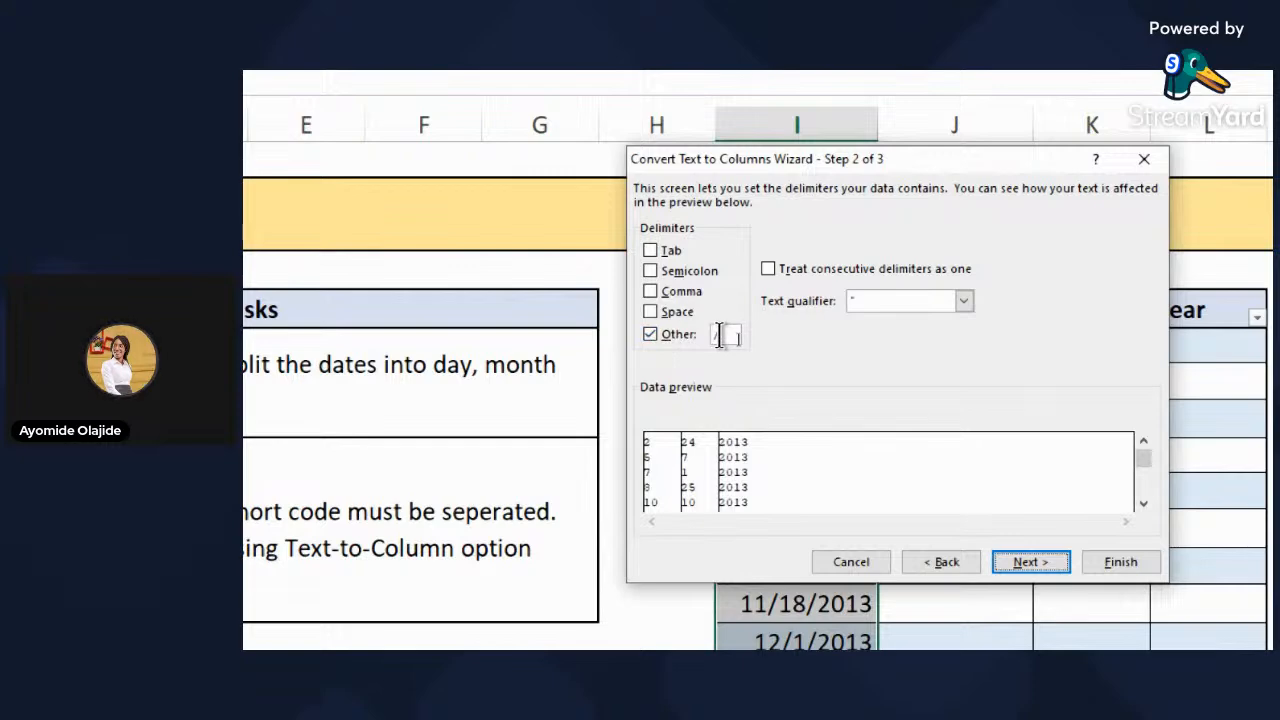
left_click(1045, 563)
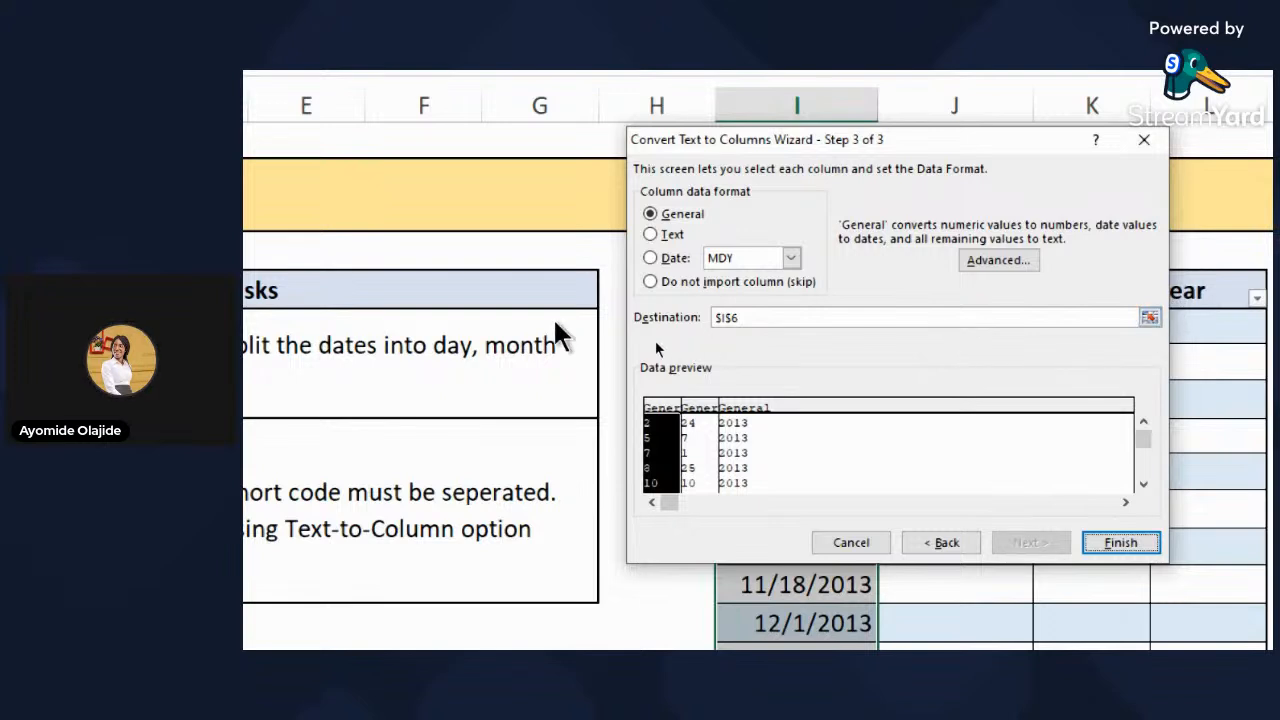
left_click(733, 317)
key("BackSpace")
type("6")
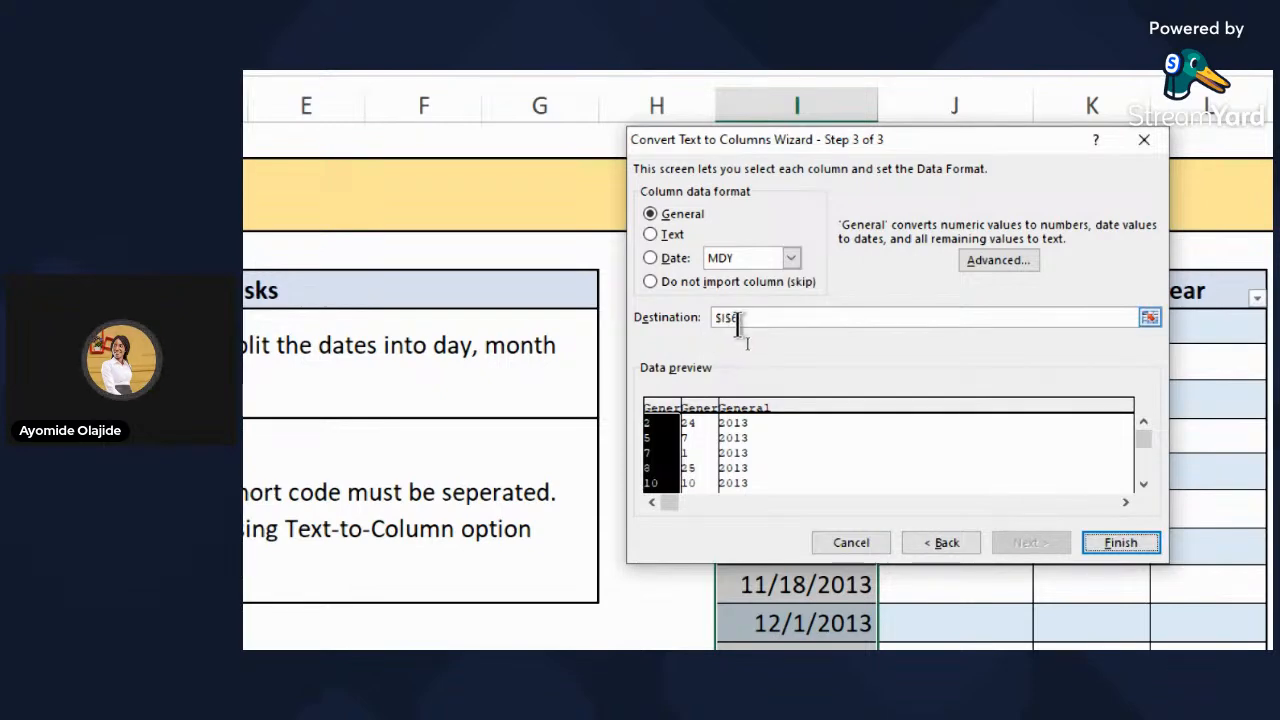
left_click_drag(955, 155, 1000, 473)
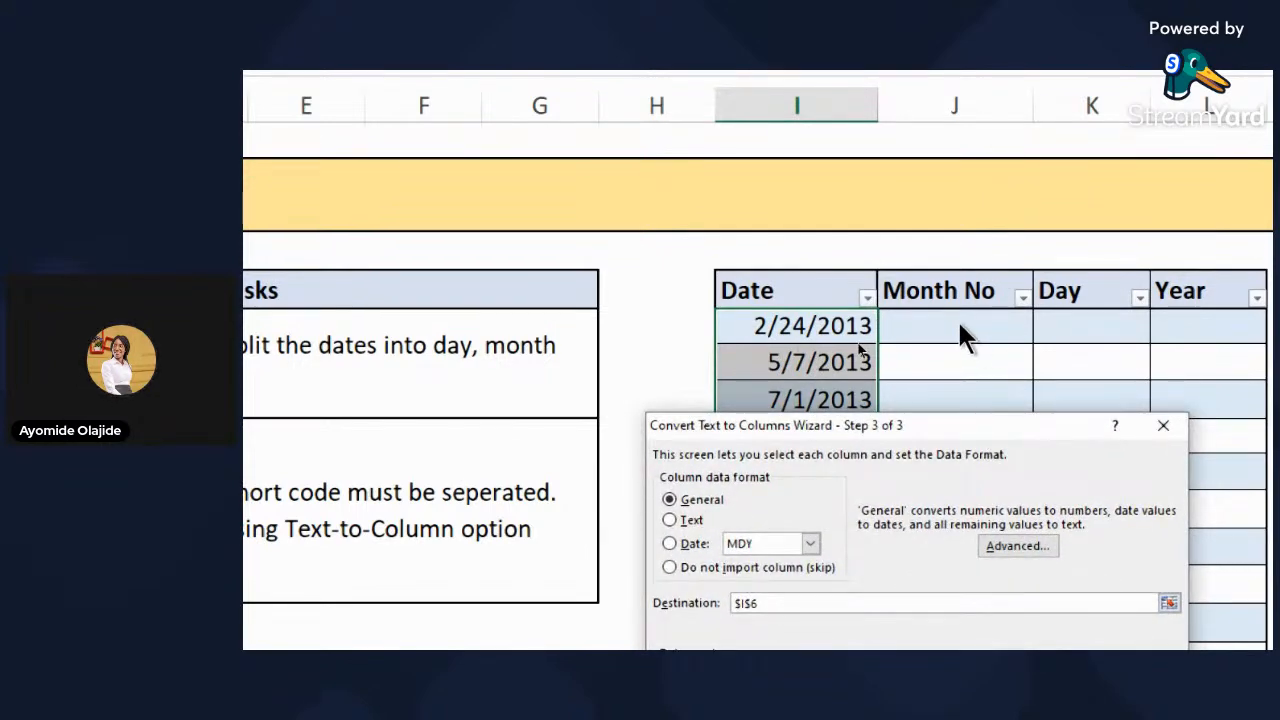
left_click_drag(995, 415, 917, 139)
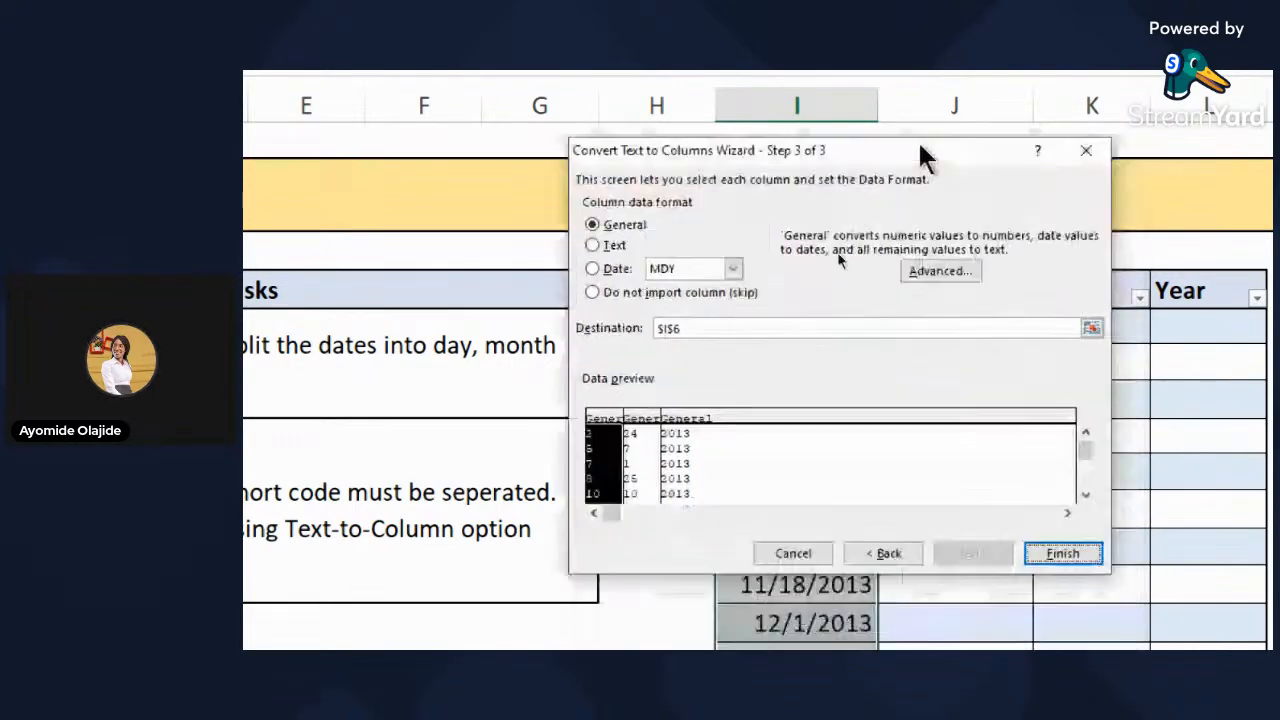
- Set the split's destination to $J$6 under Month No and finish, replacing the existing data
left_click(1091, 328)
left_click(918, 318)
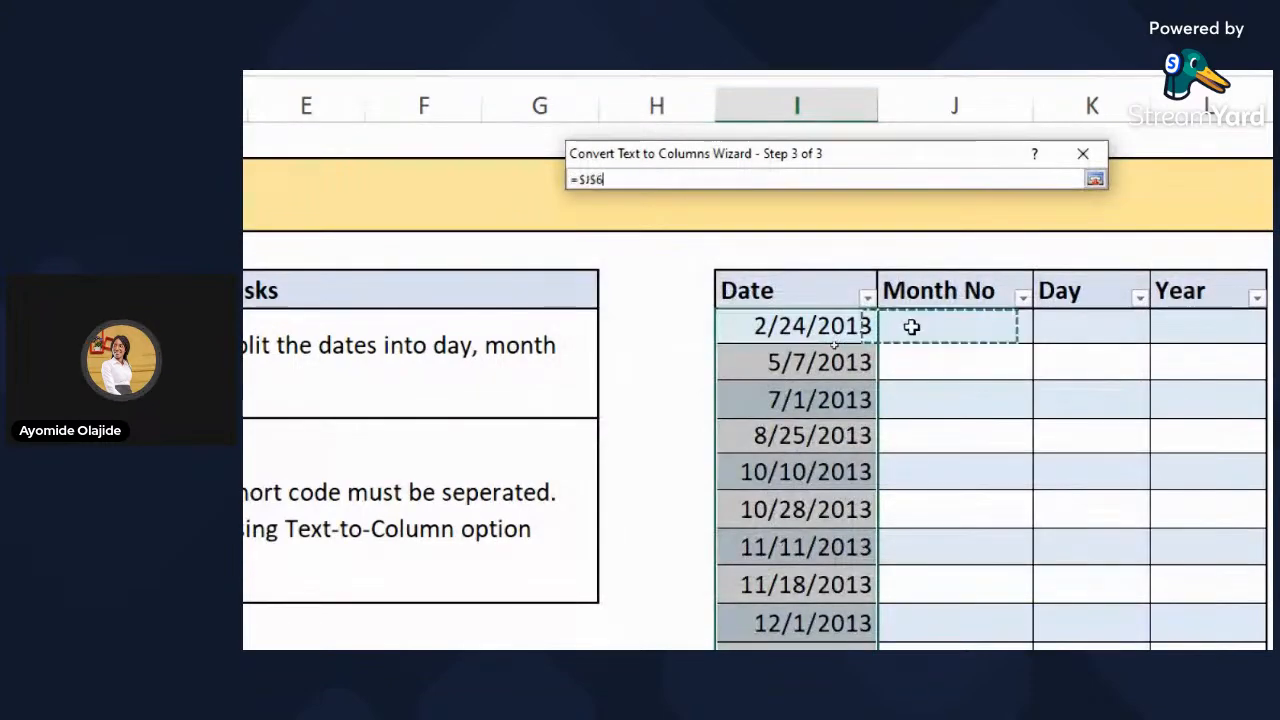
left_click(1096, 179)
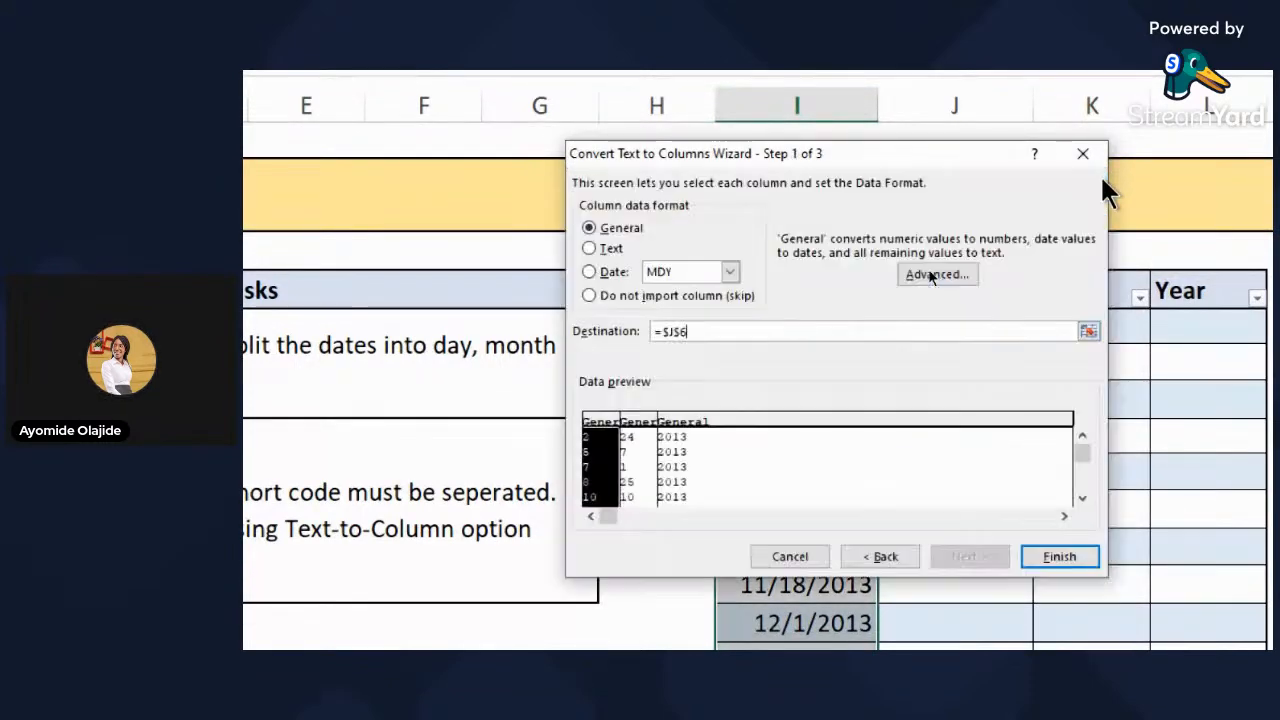
left_click(1060, 556)
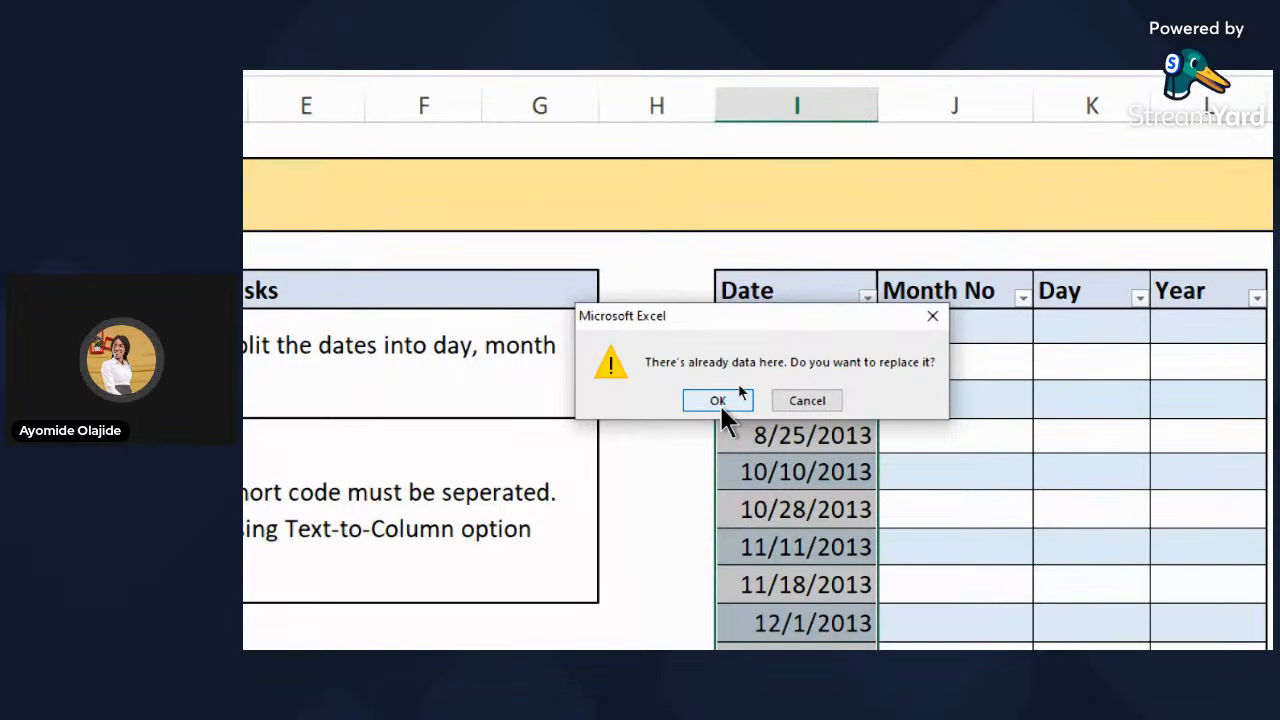
left_click(719, 403)
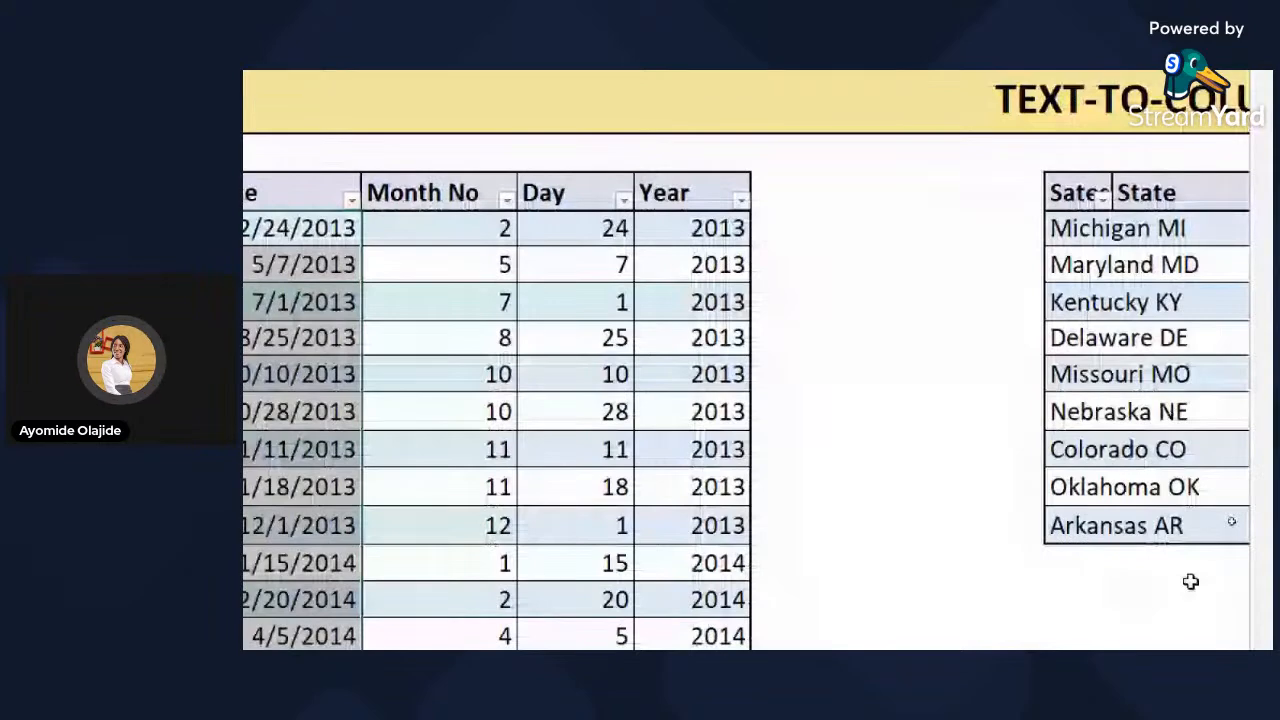
- Widen the Sates-Code column O and the Staff Data column S until their entries fit
left_click(655, 281)
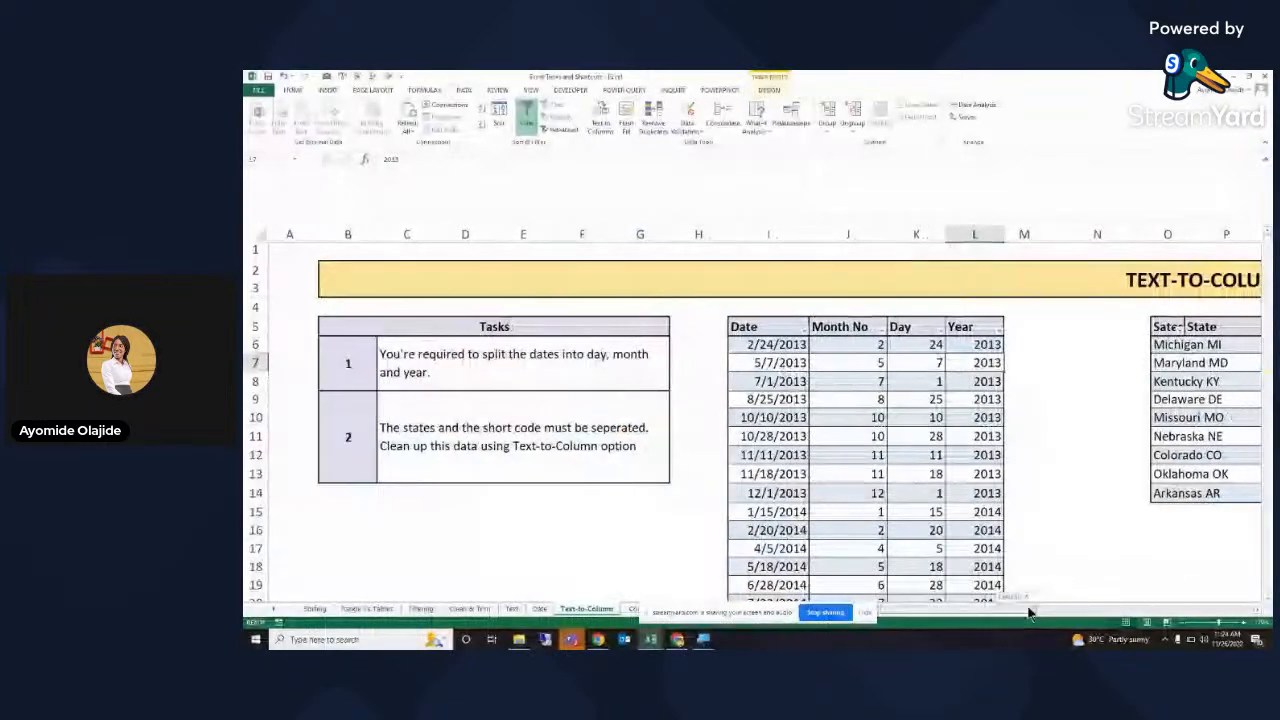
mouse_move(1030, 613)
left_mouse_down()
mouse_move(1064, 606)
mouse_move(1037, 600)
left_mouse_up()
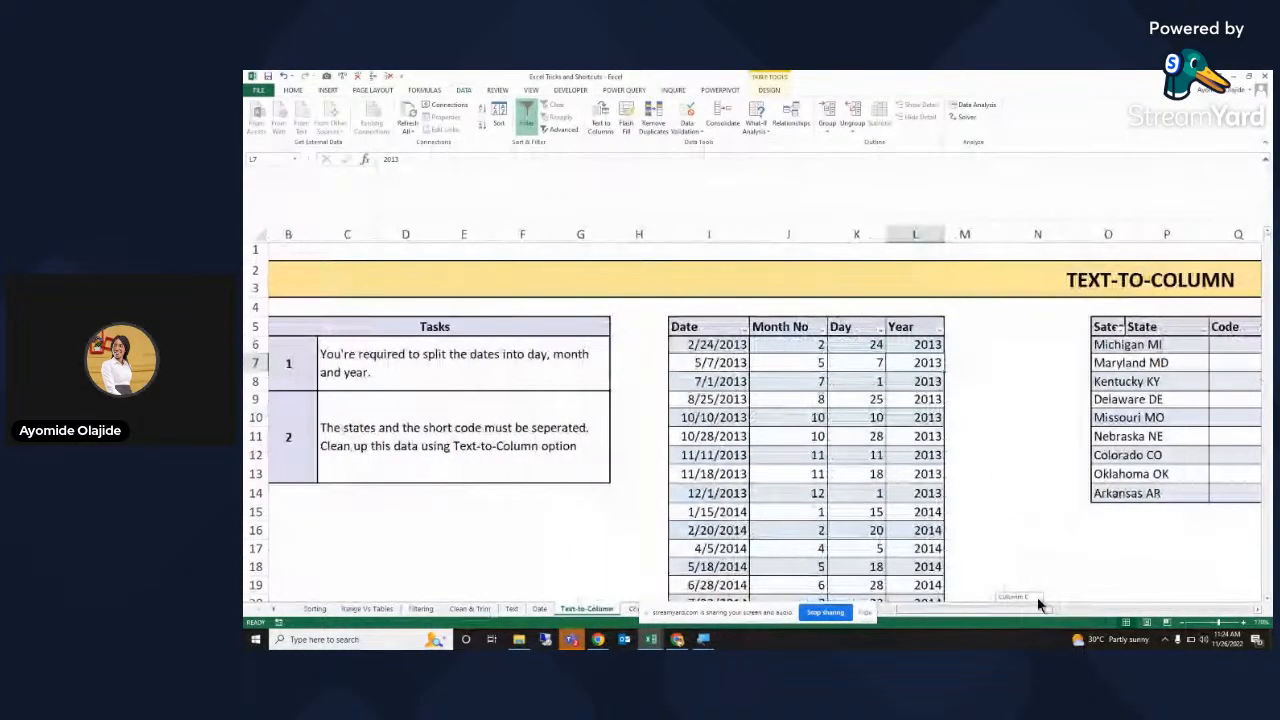
left_click_drag(1038, 601, 1090, 605)
left_click_drag(899, 235, 953, 235)
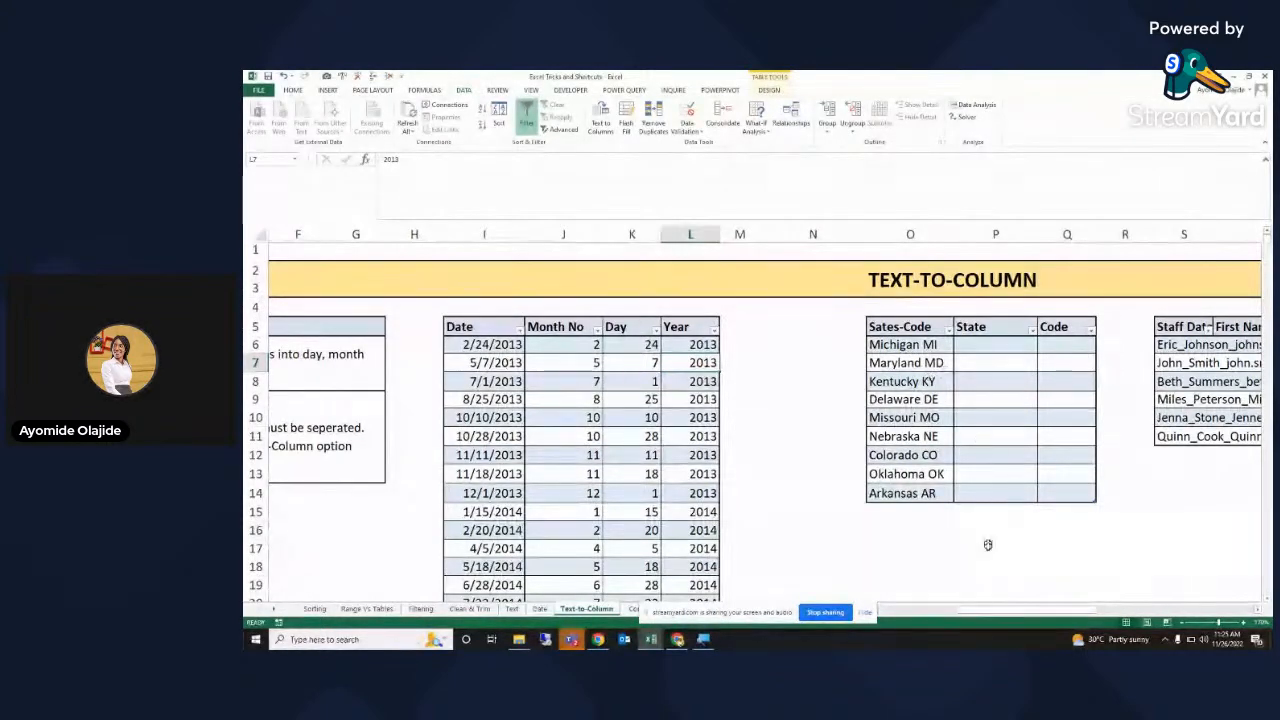
left_click_drag(975, 614, 1134, 612)
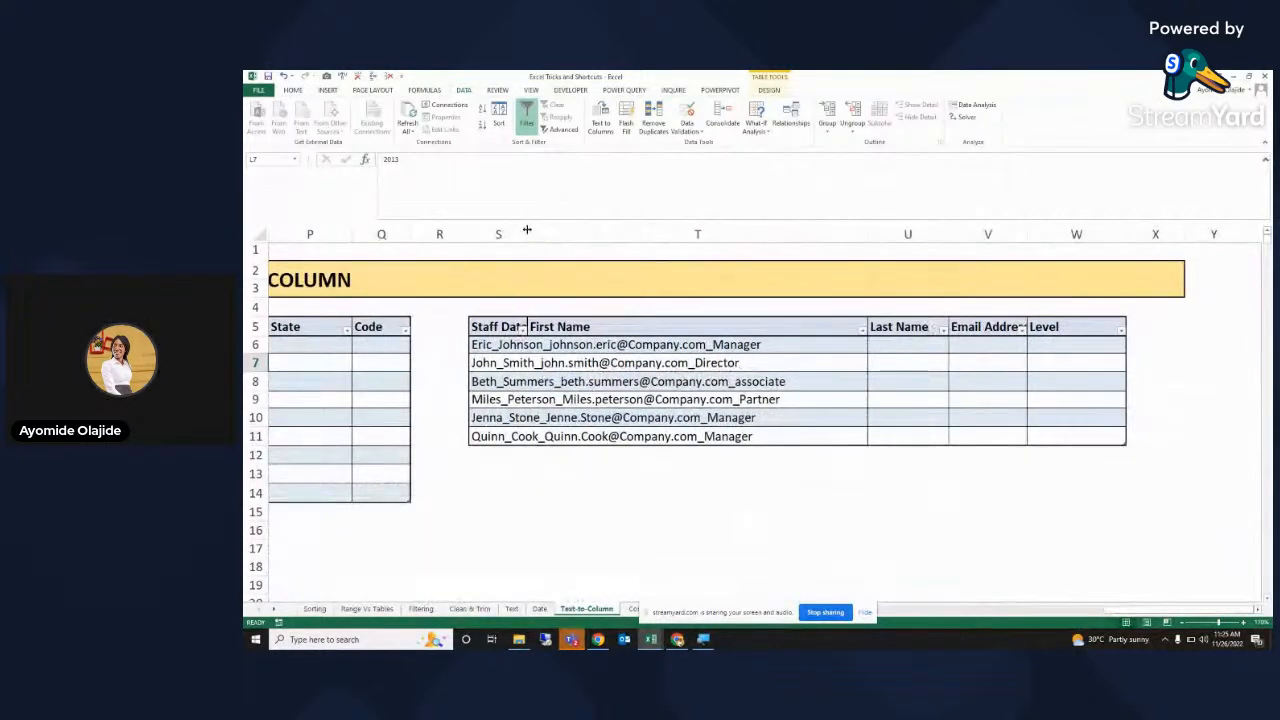
left_click_drag(527, 230, 820, 234)
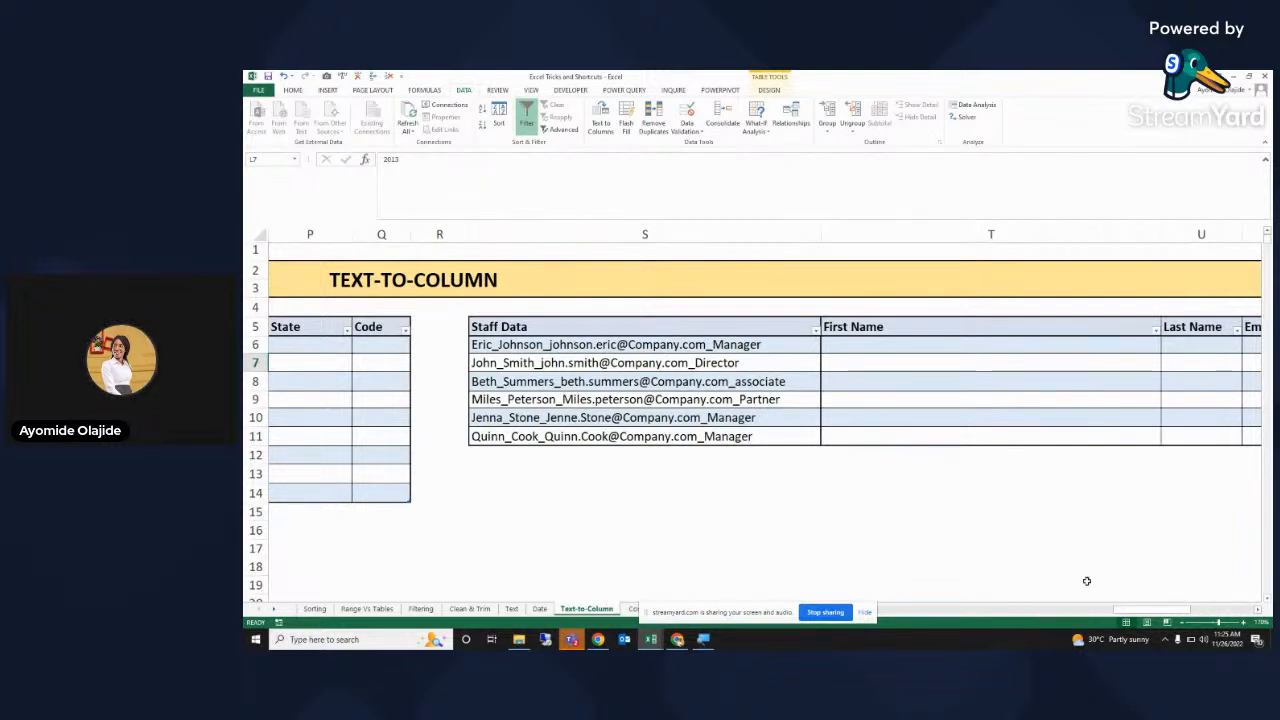
- Select the first Staff Data record and view the table's First Name, Last Name, Email Address and Level columns
left_click_drag(1115, 610, 1124, 614)
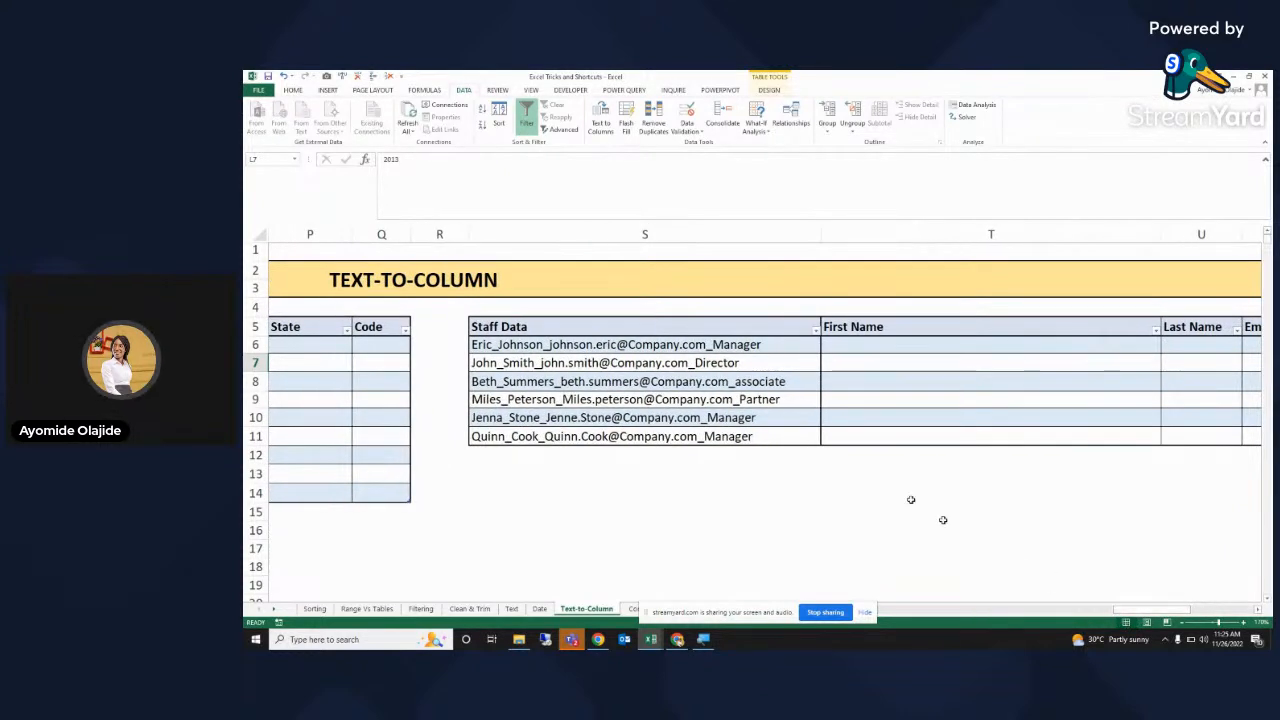
left_click(516, 345)
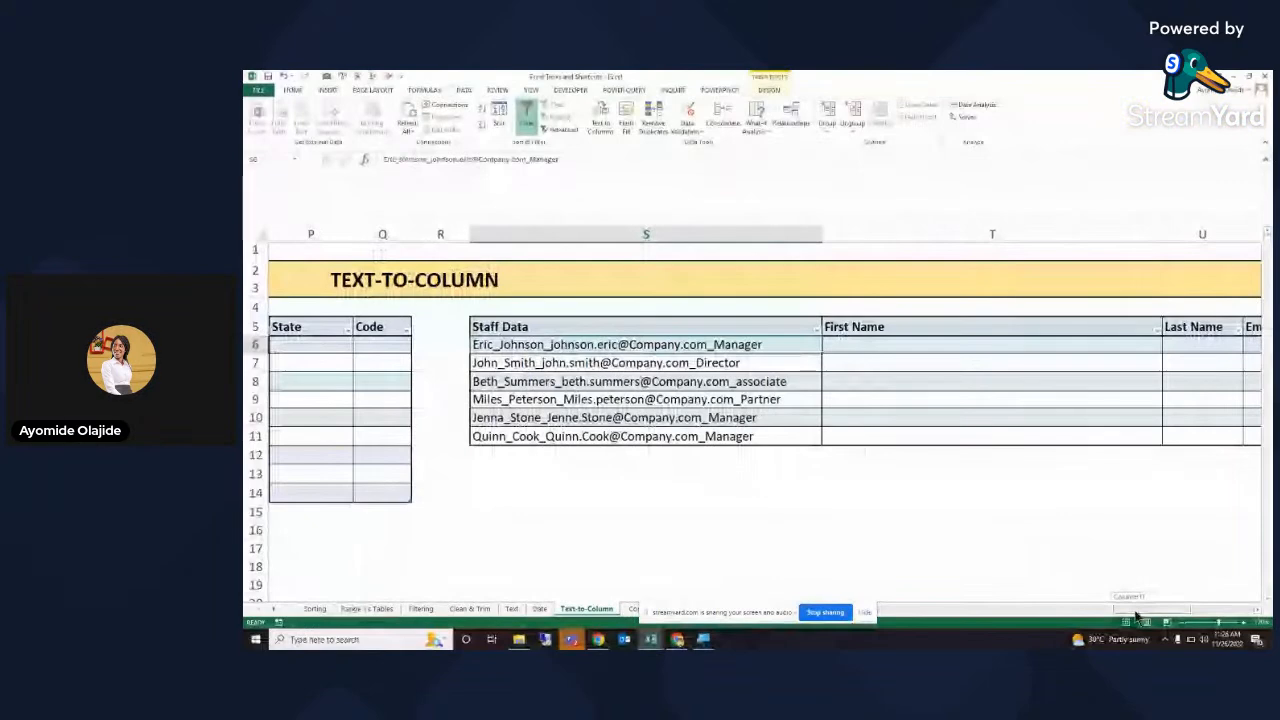
left_click_drag(1135, 612, 1194, 591)
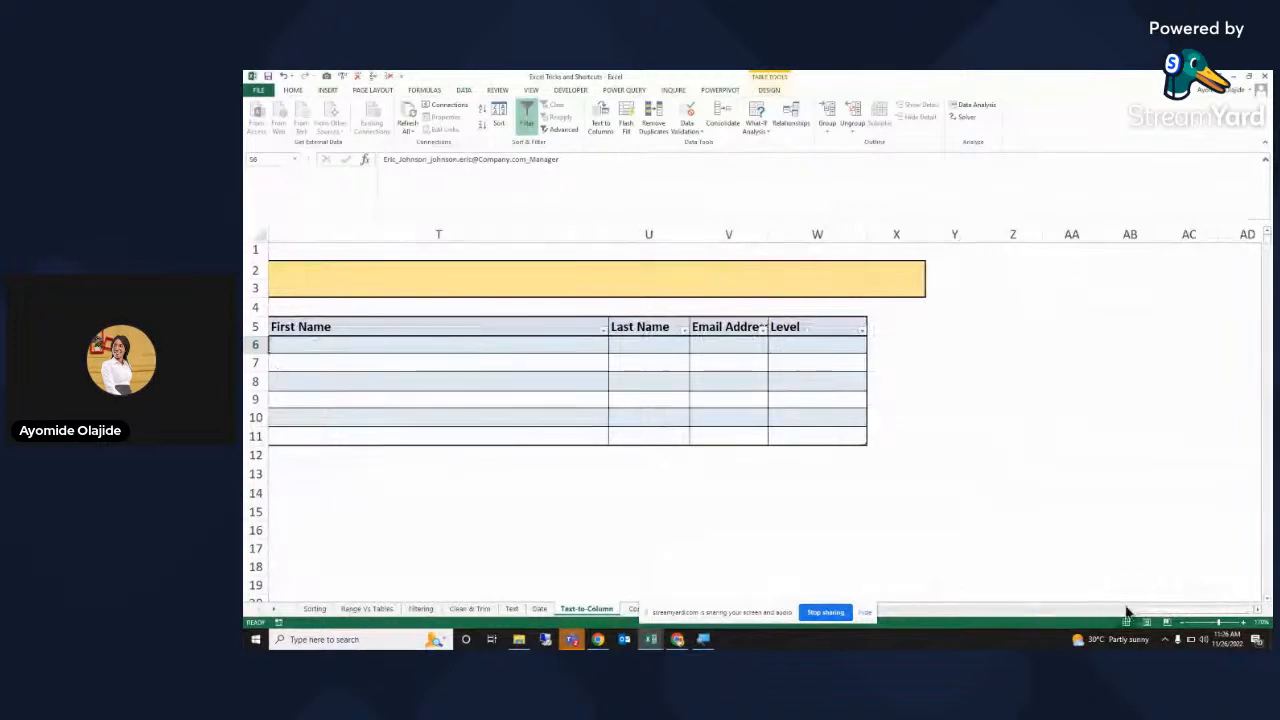
left_click_drag(1130, 611, 1105, 610)
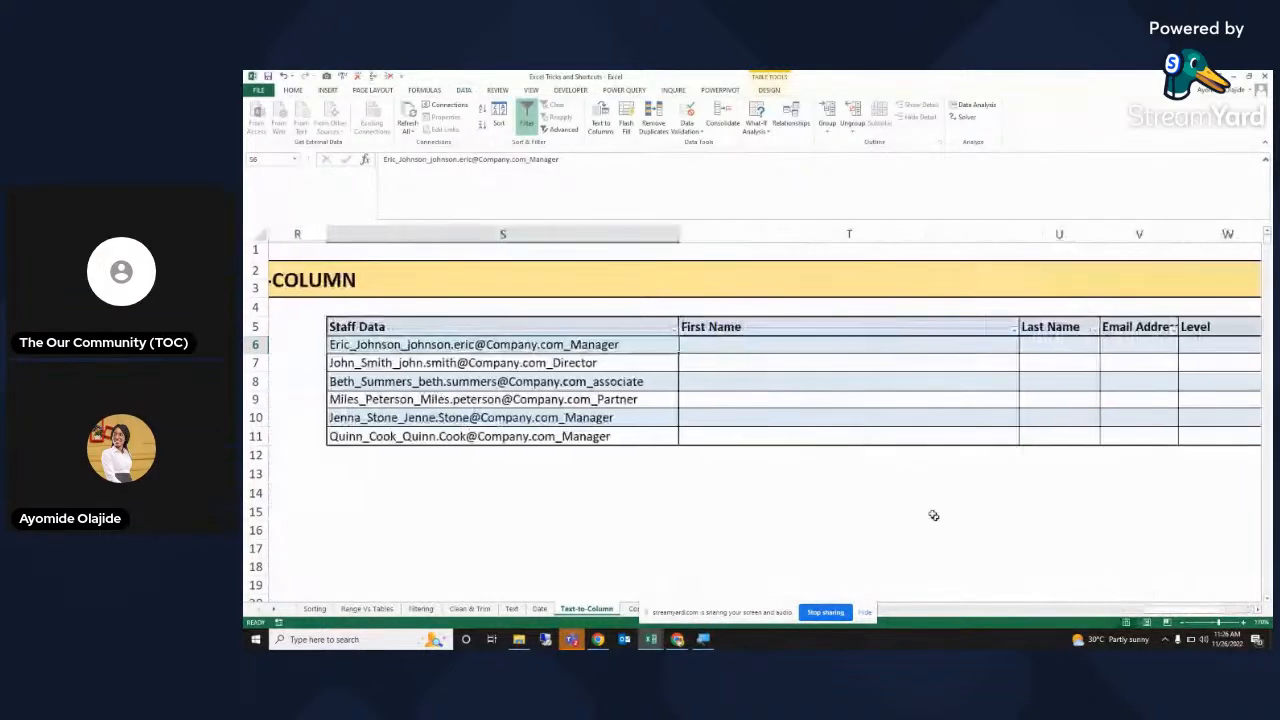
left_click(840, 454)
left_click(723, 470)
left_click(762, 532)
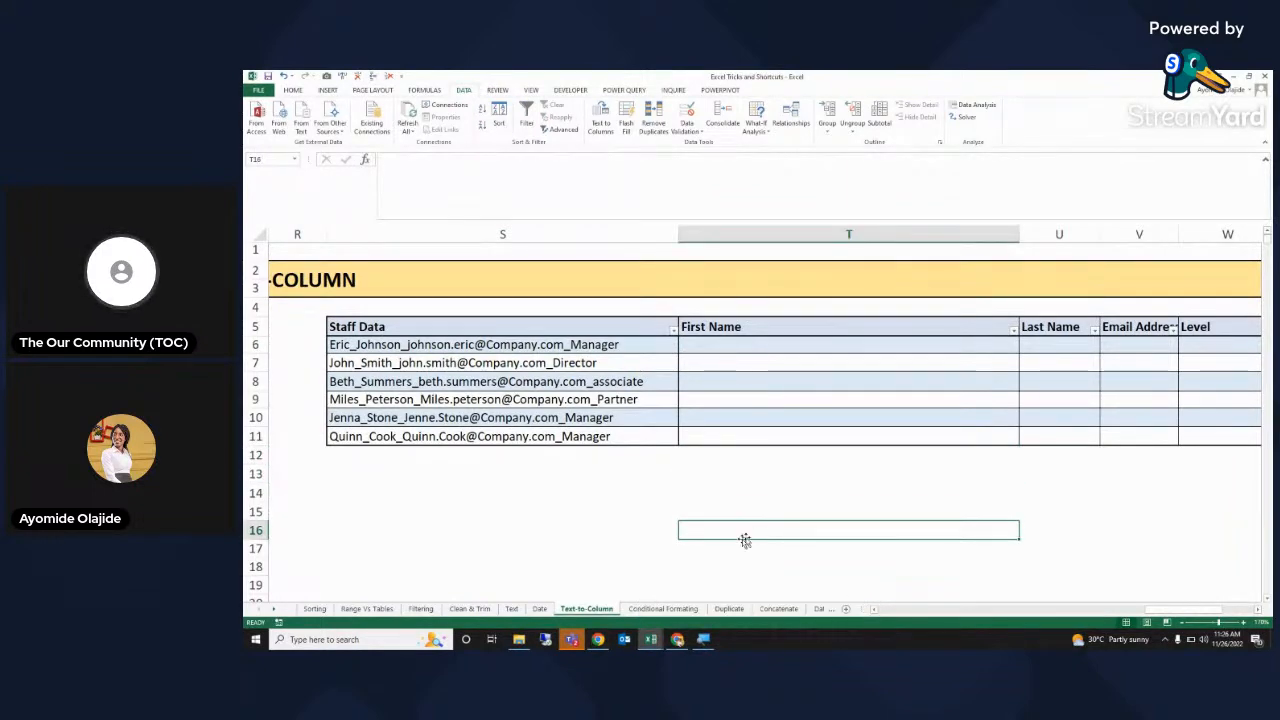
- Open the Conditional Formatting sheet and view its Questions list beside the sales table
left_click(660, 610)
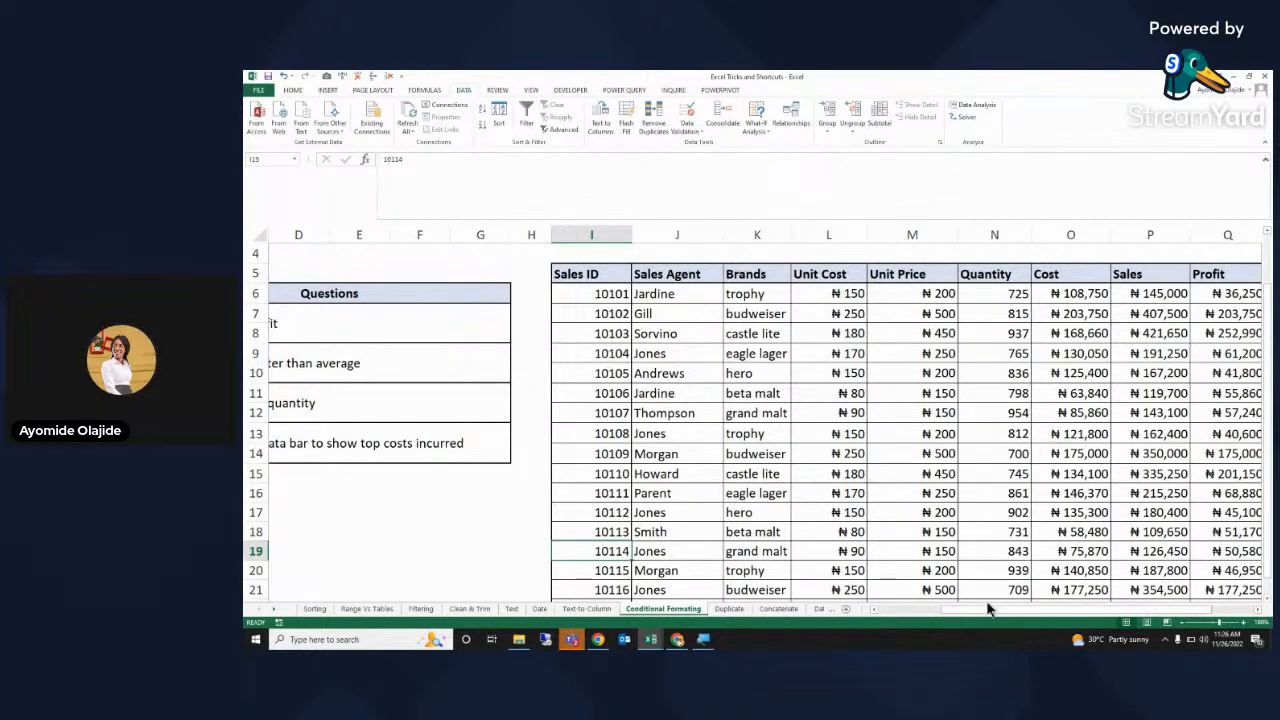
left_click_drag(980, 611, 897, 610)
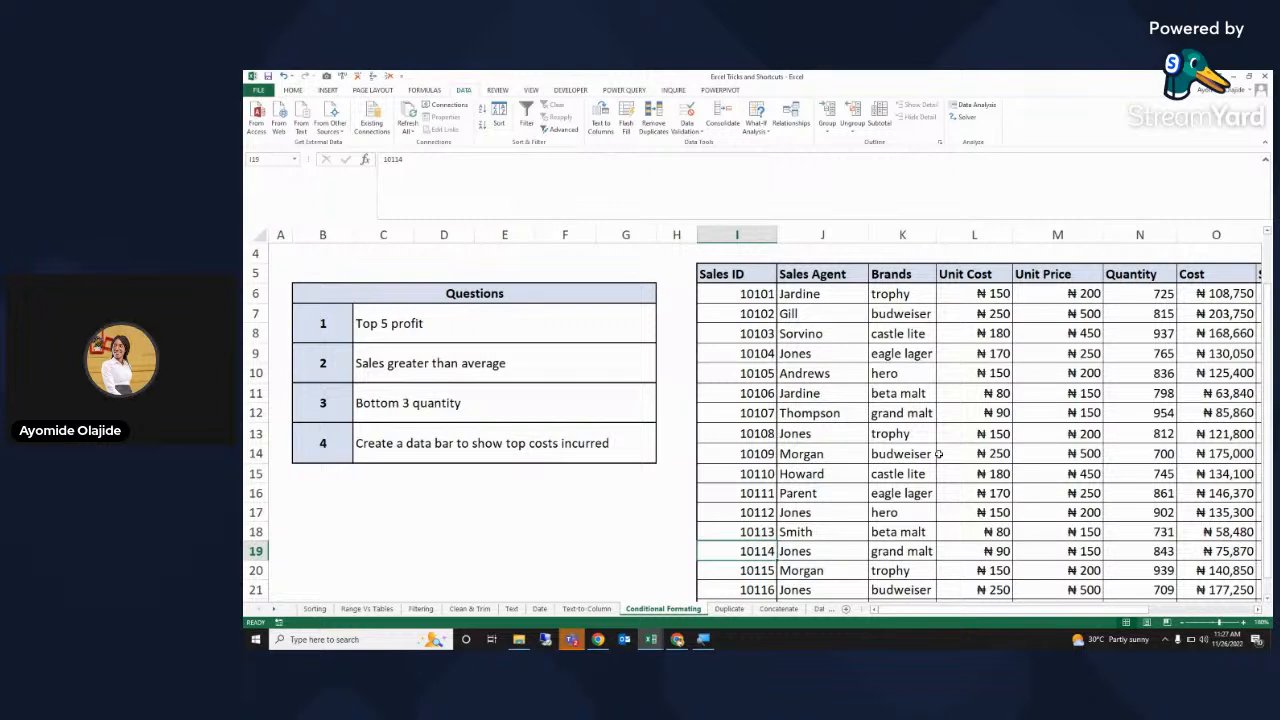
left_click(909, 336)
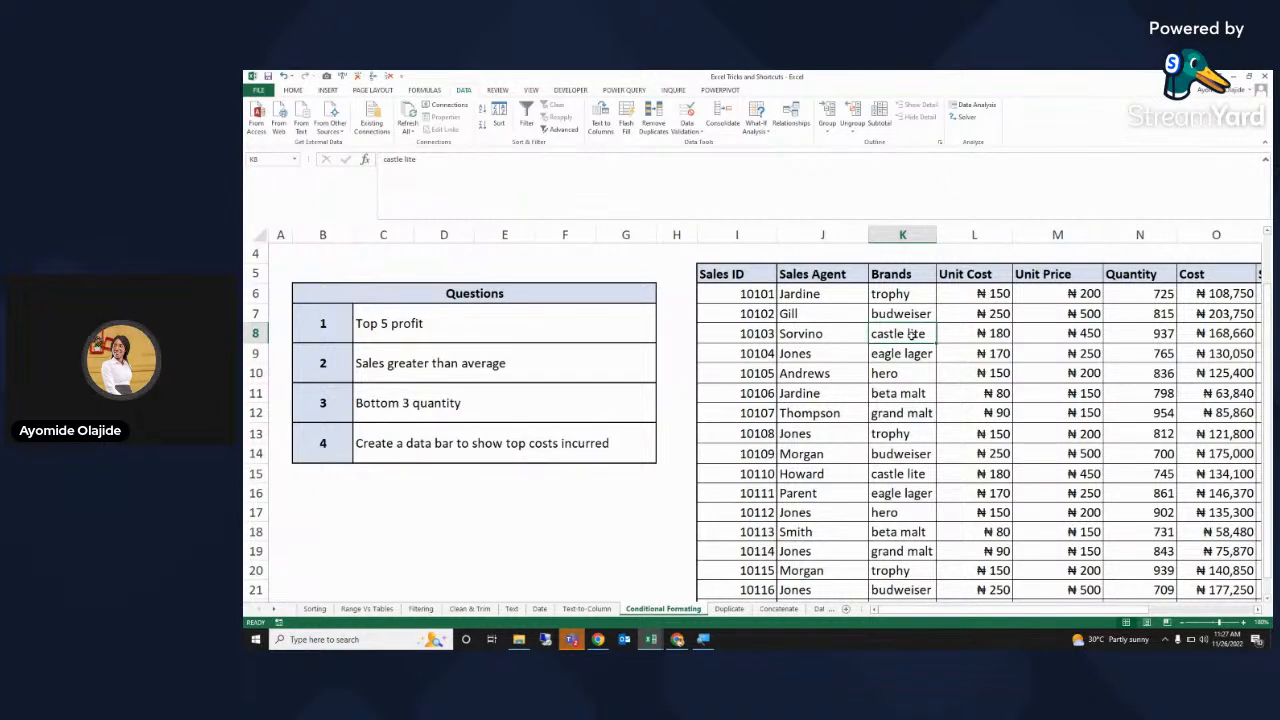
left_click(988, 390)
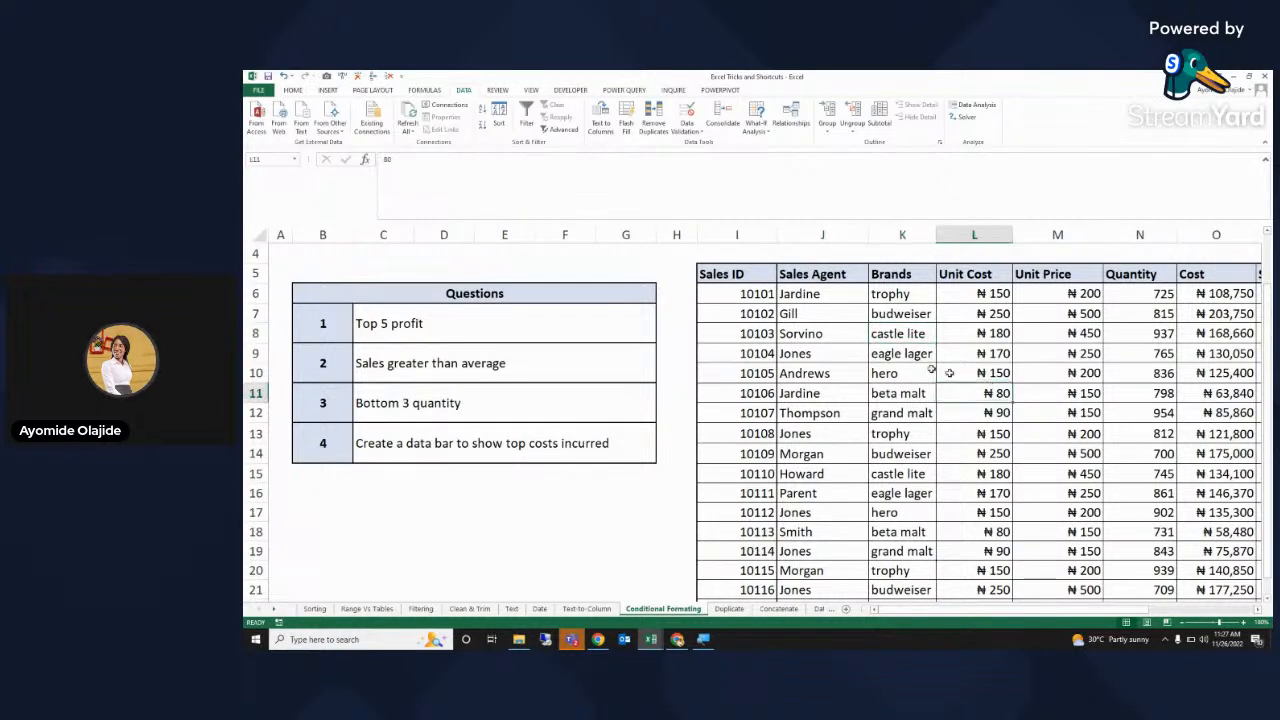
left_click(968, 368)
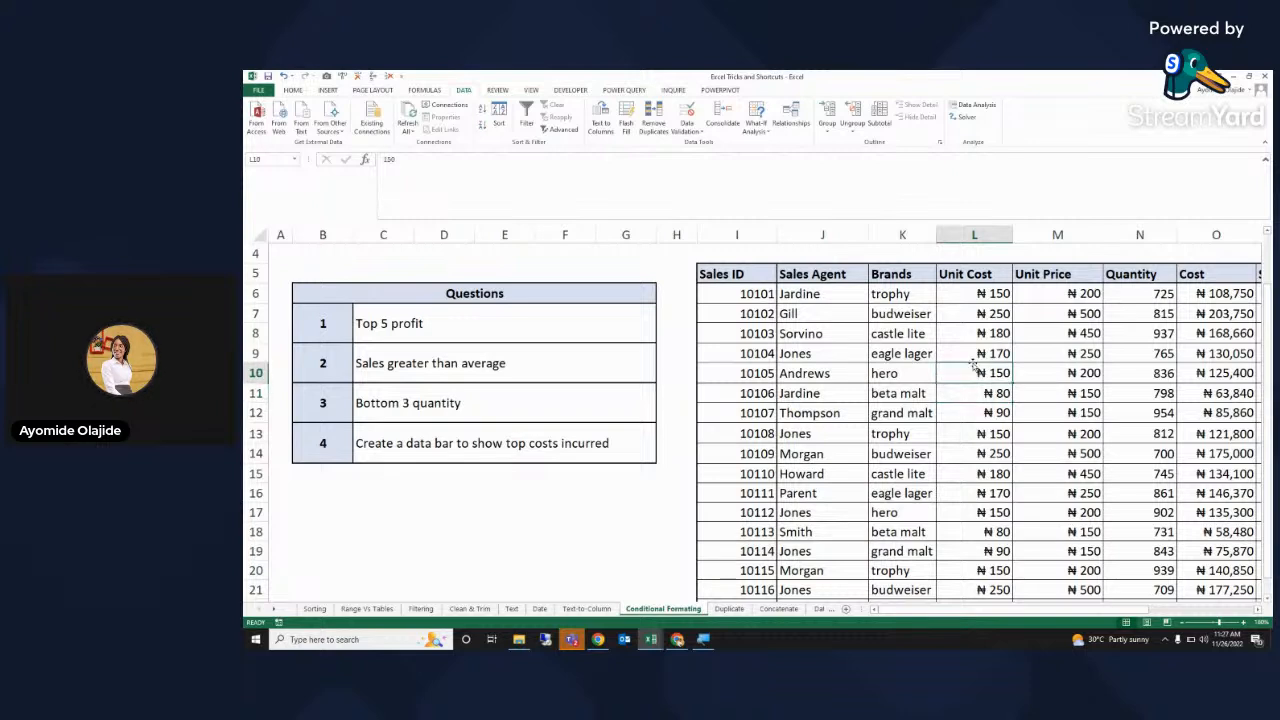
left_click(911, 409)
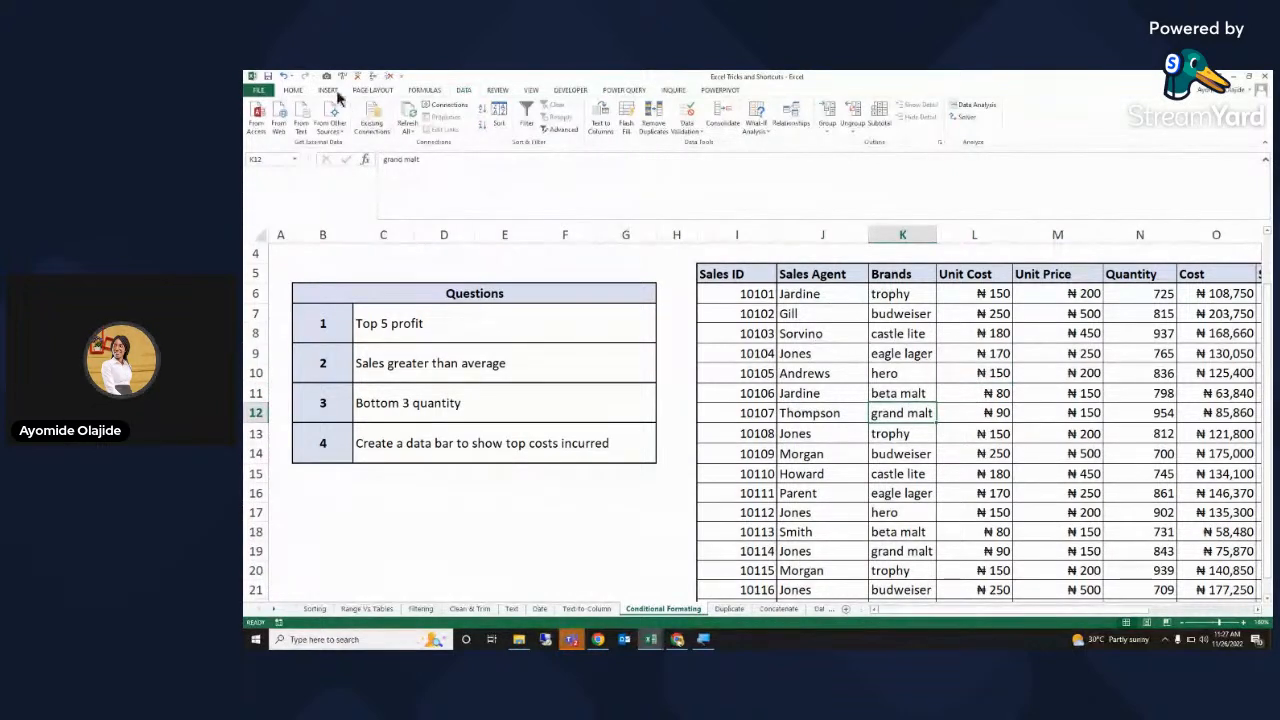
- Look through the Conditional Formatting options, including the comparisons offered by Highlight Cells Rules
left_click(292, 90)
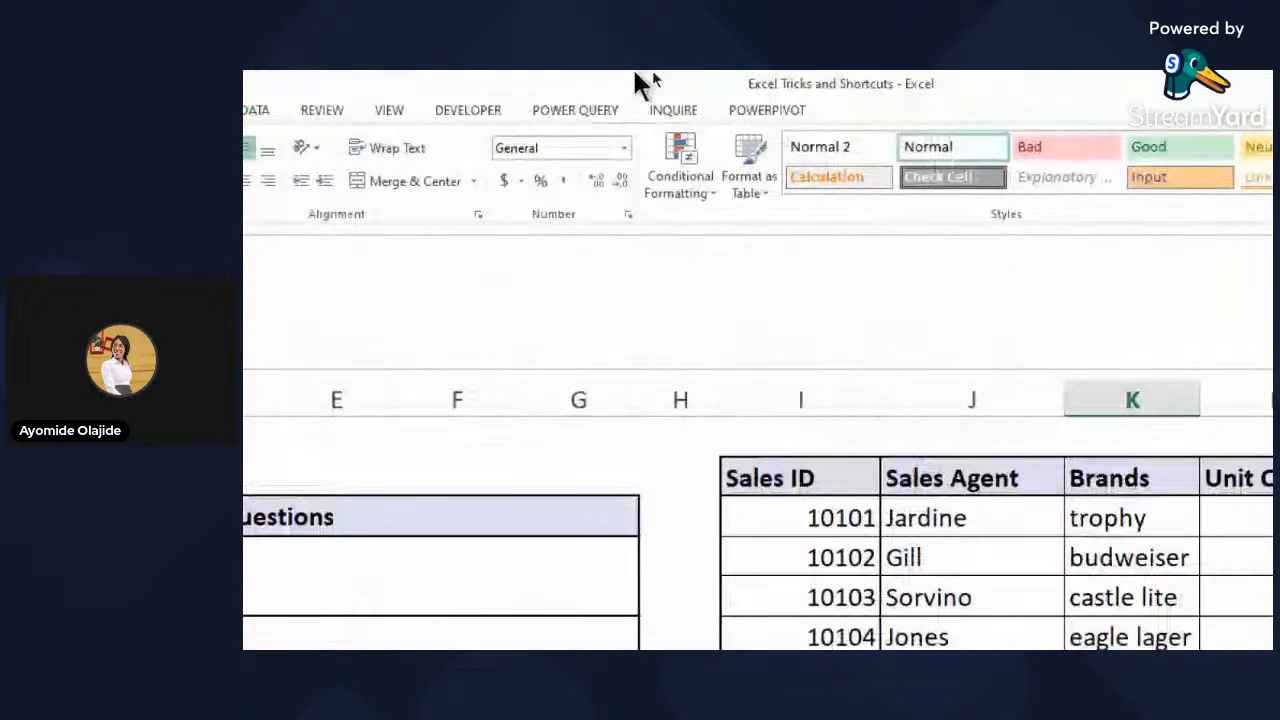
left_click(703, 189)
left_click(703, 189)
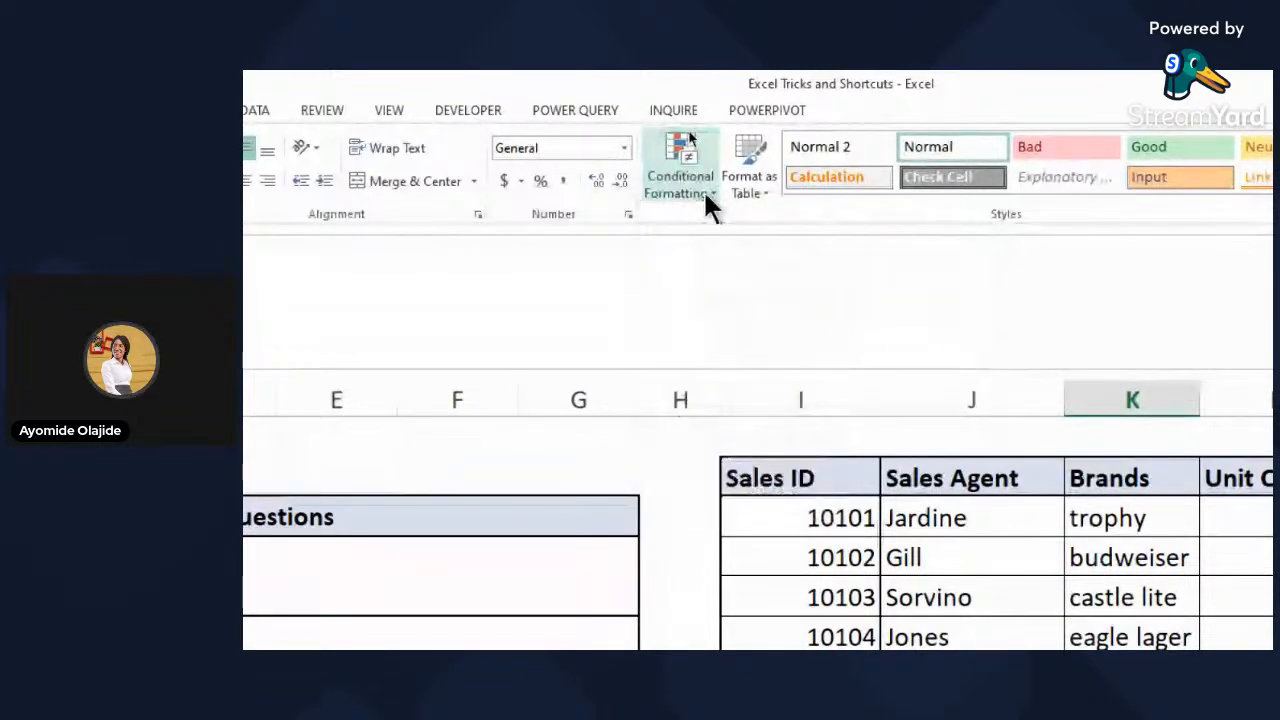
left_click(703, 189)
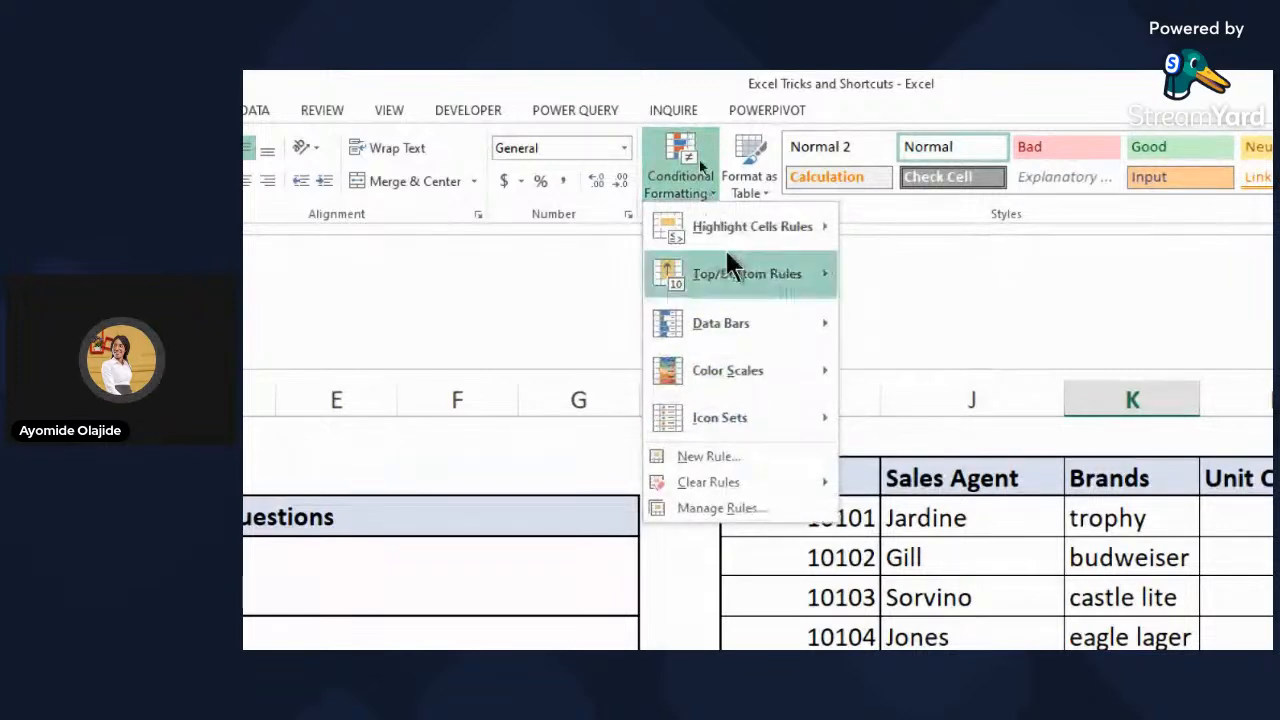
left_click(727, 232)
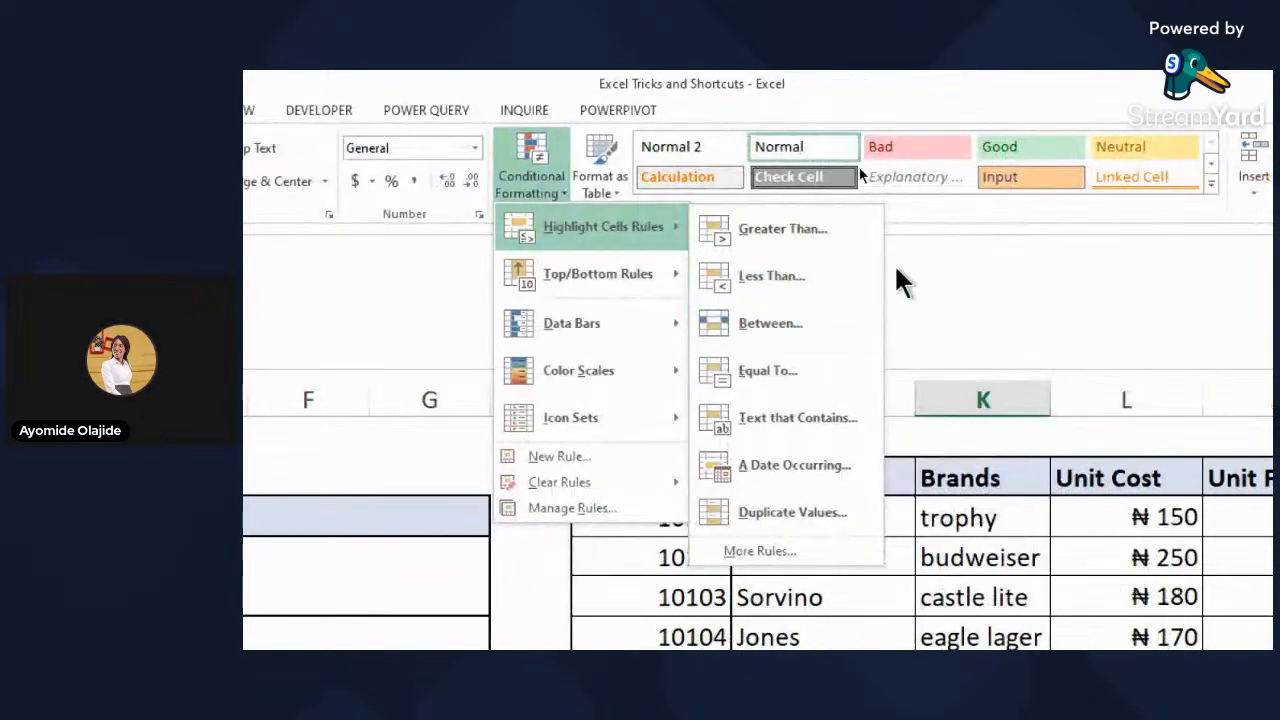
left_click(1071, 275)
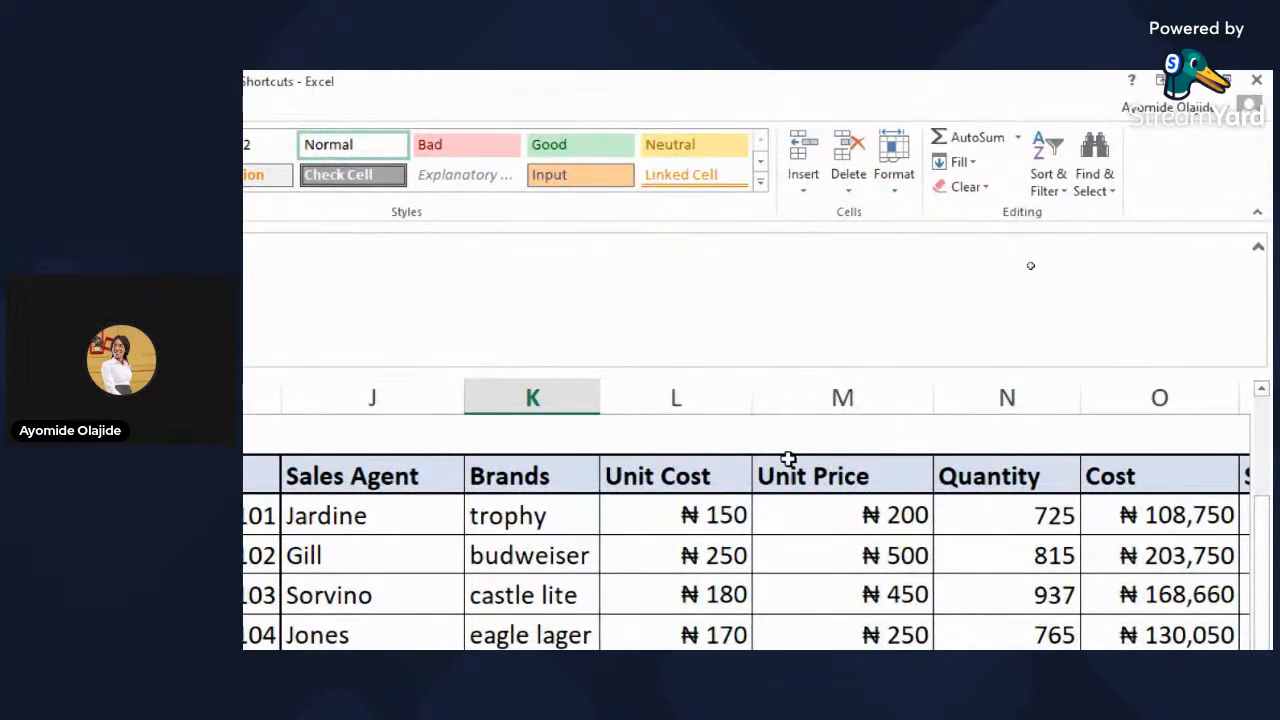
- Select all values in the Cost column and start a Greater Than highlight rule for them
left_click(842, 500)
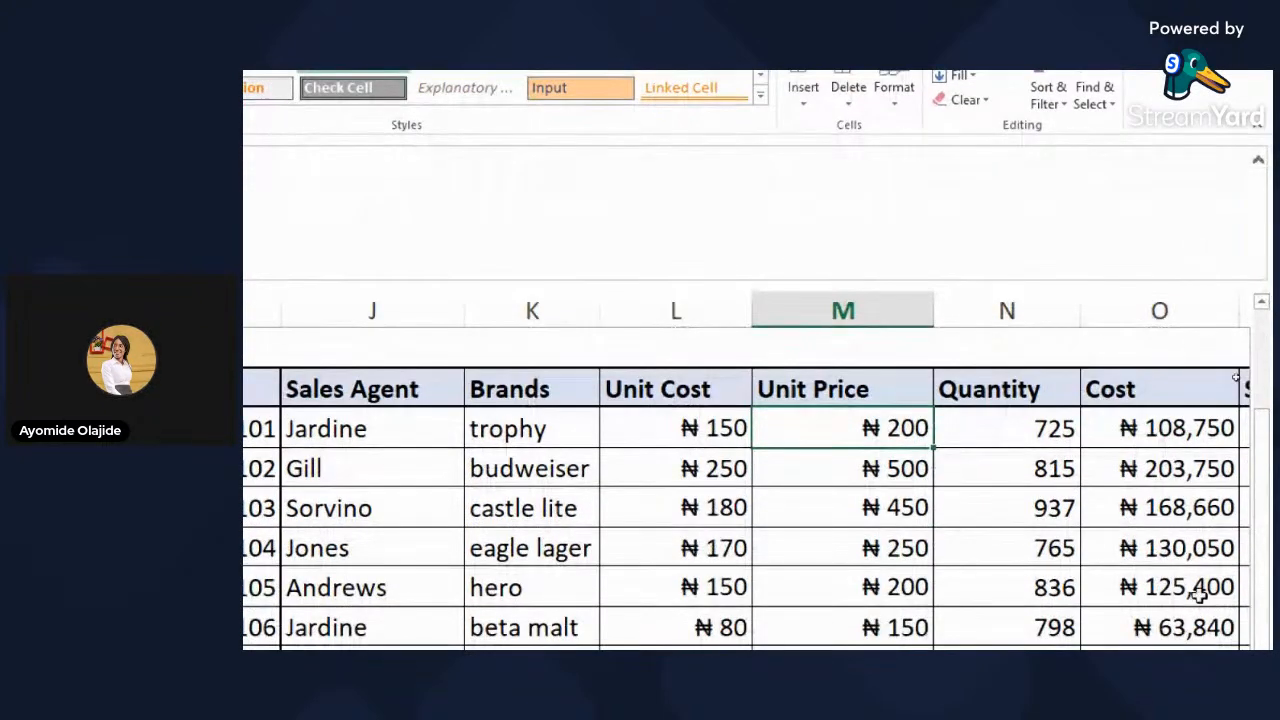
left_click(1113, 374)
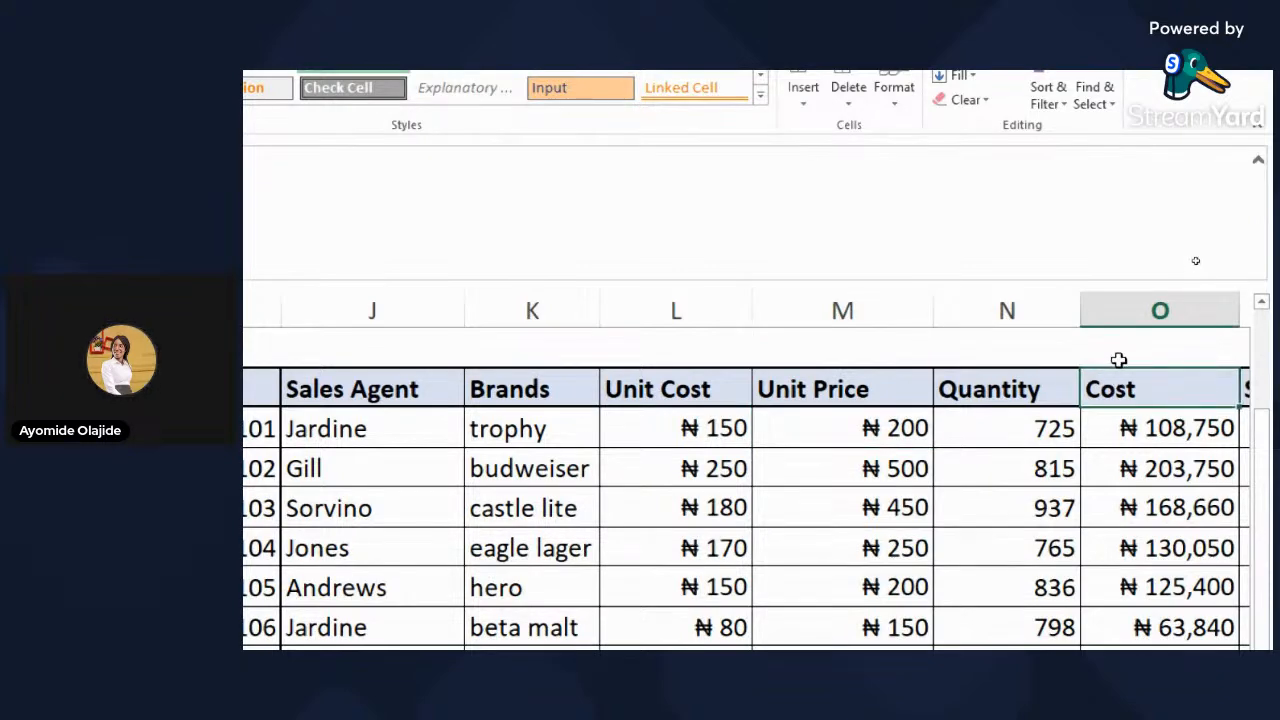
left_click(1143, 314)
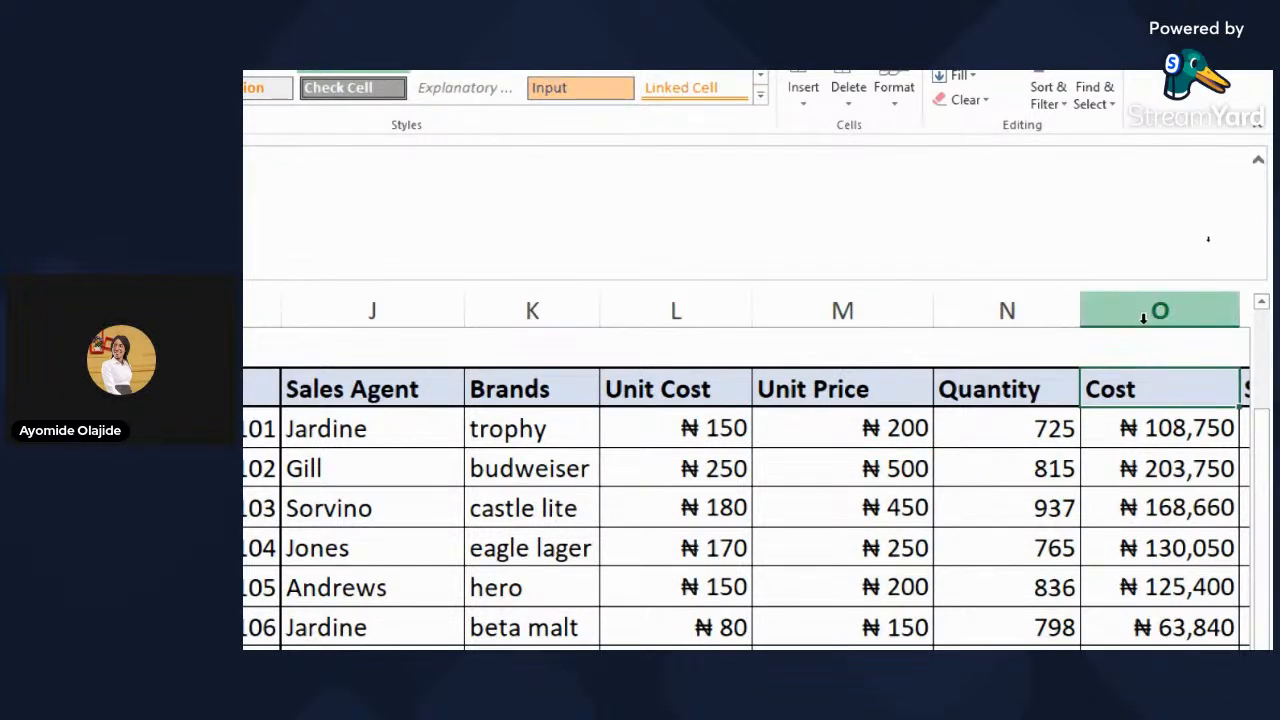
left_click(1148, 372)
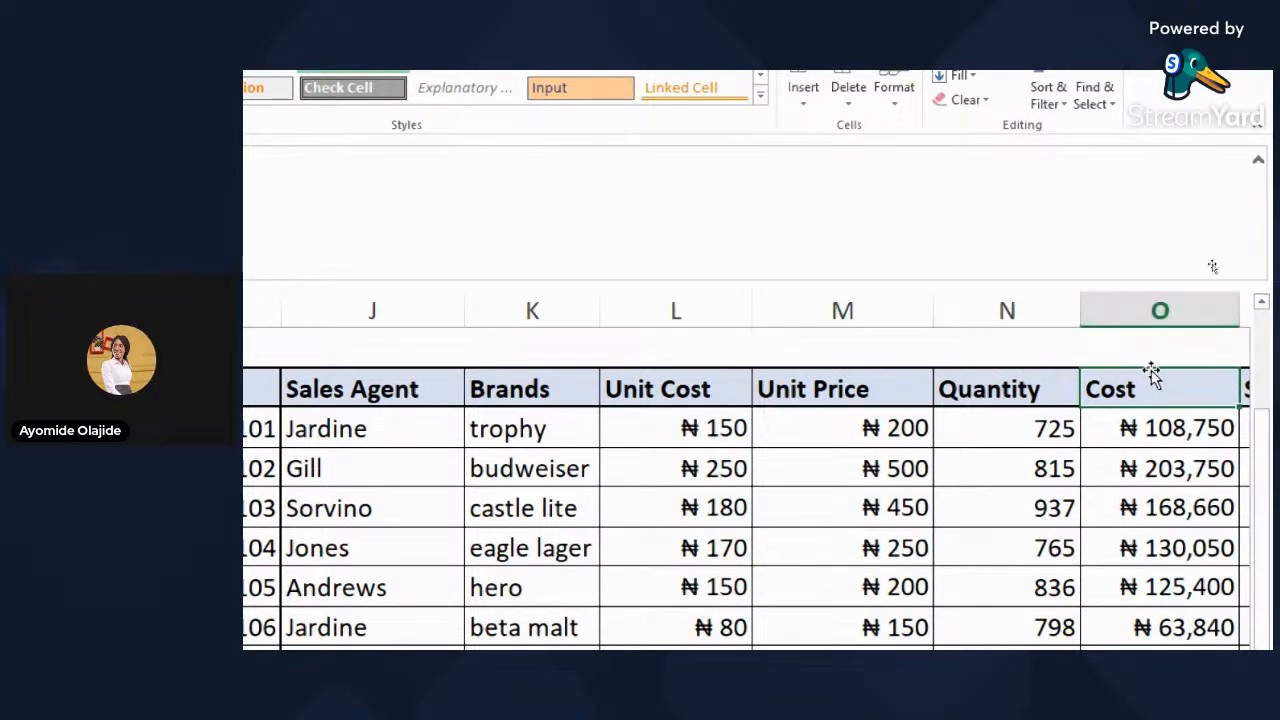
left_click(1141, 427)
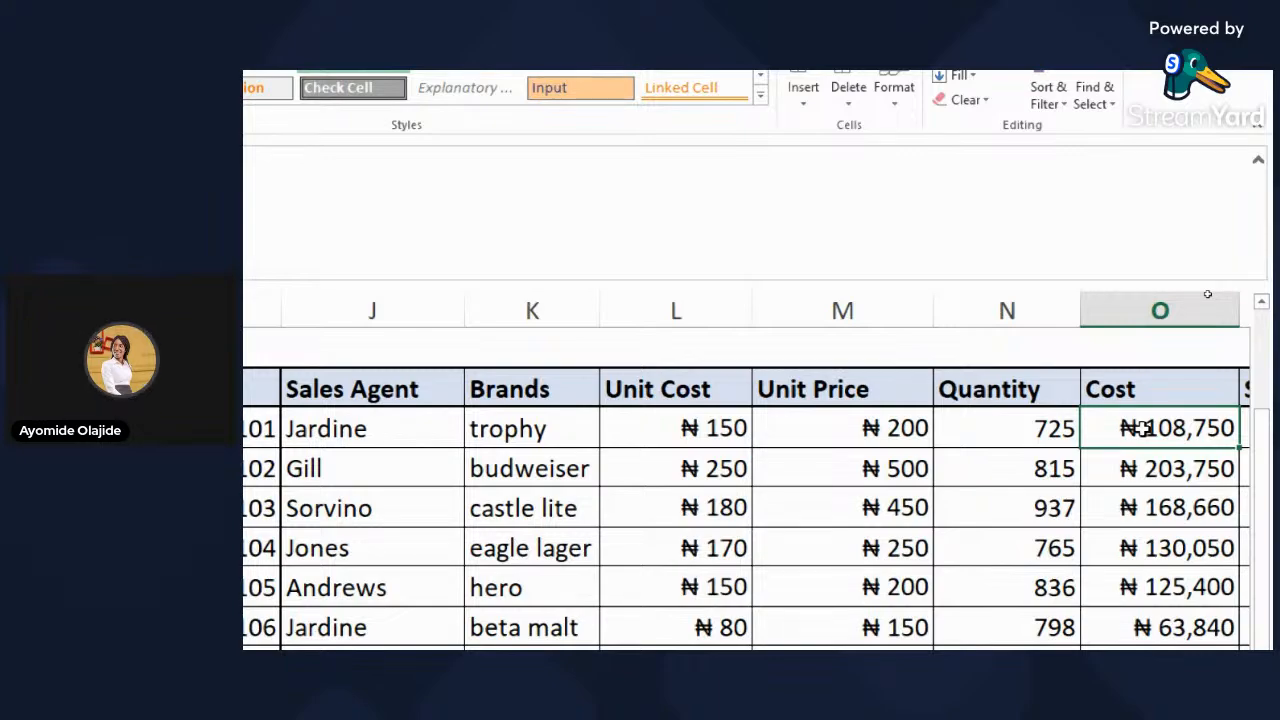
key("ctrl+shift+Down")
scroll(1141, 427, "up", 2)
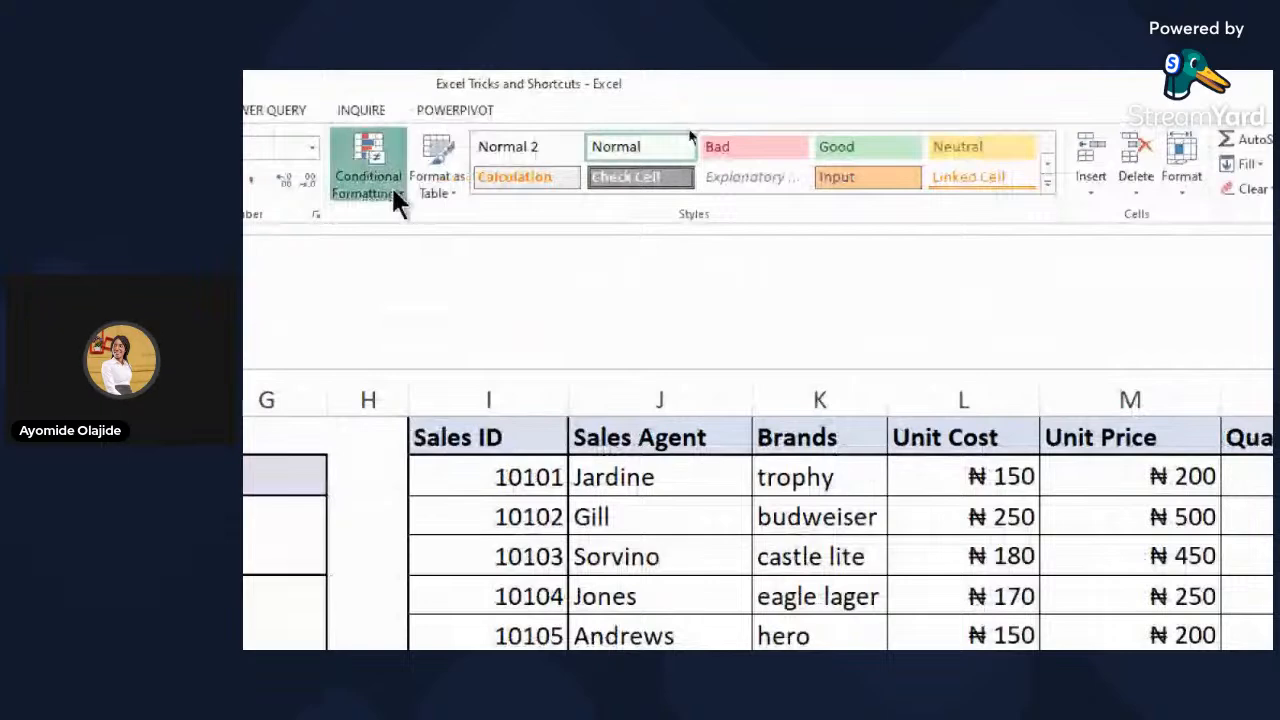
left_click(395, 195)
mouse_move(420, 226)
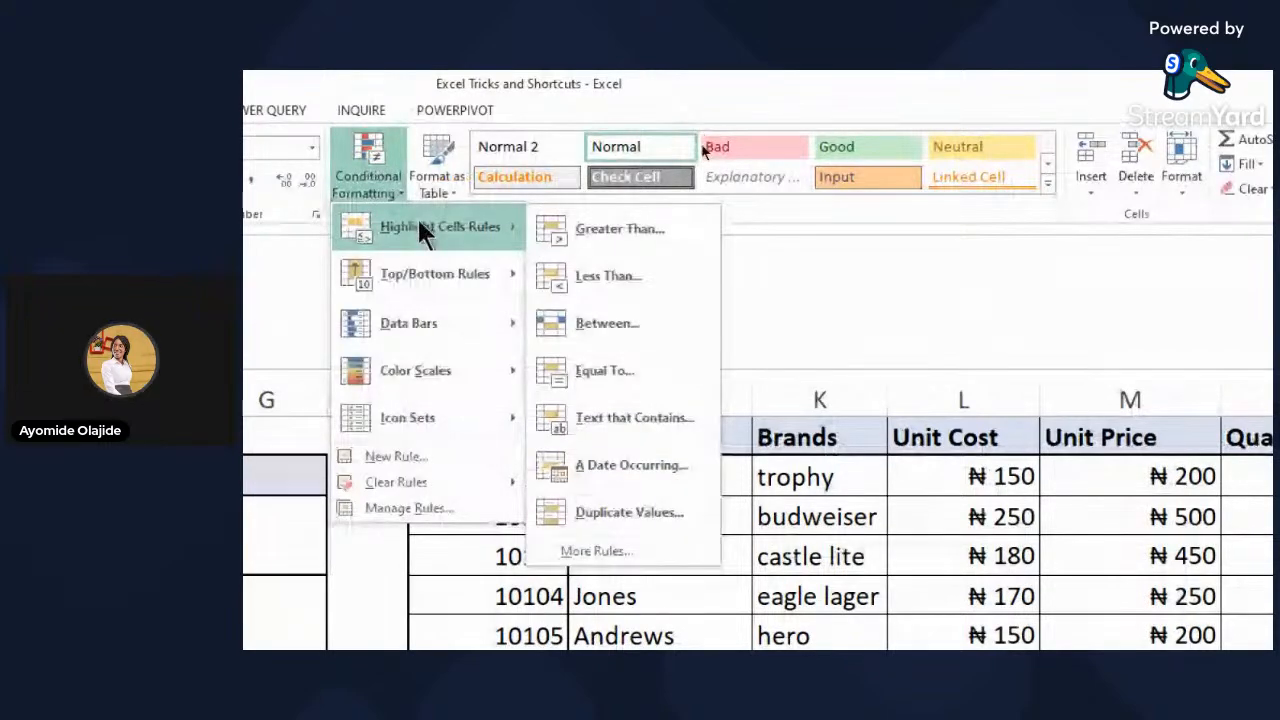
left_click(612, 230)
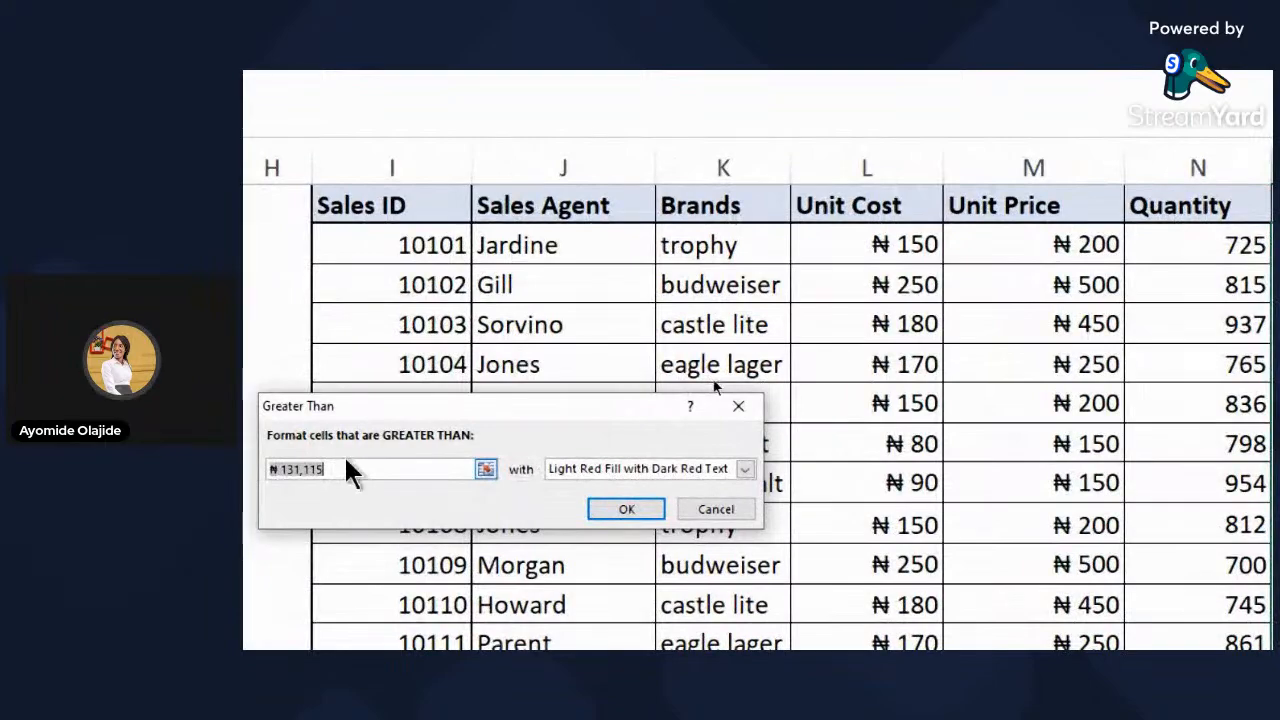
- Set the Greater Than rule to 200000 with Green Fill with Dark Green Text and apply it to the Cost values
type("20000")
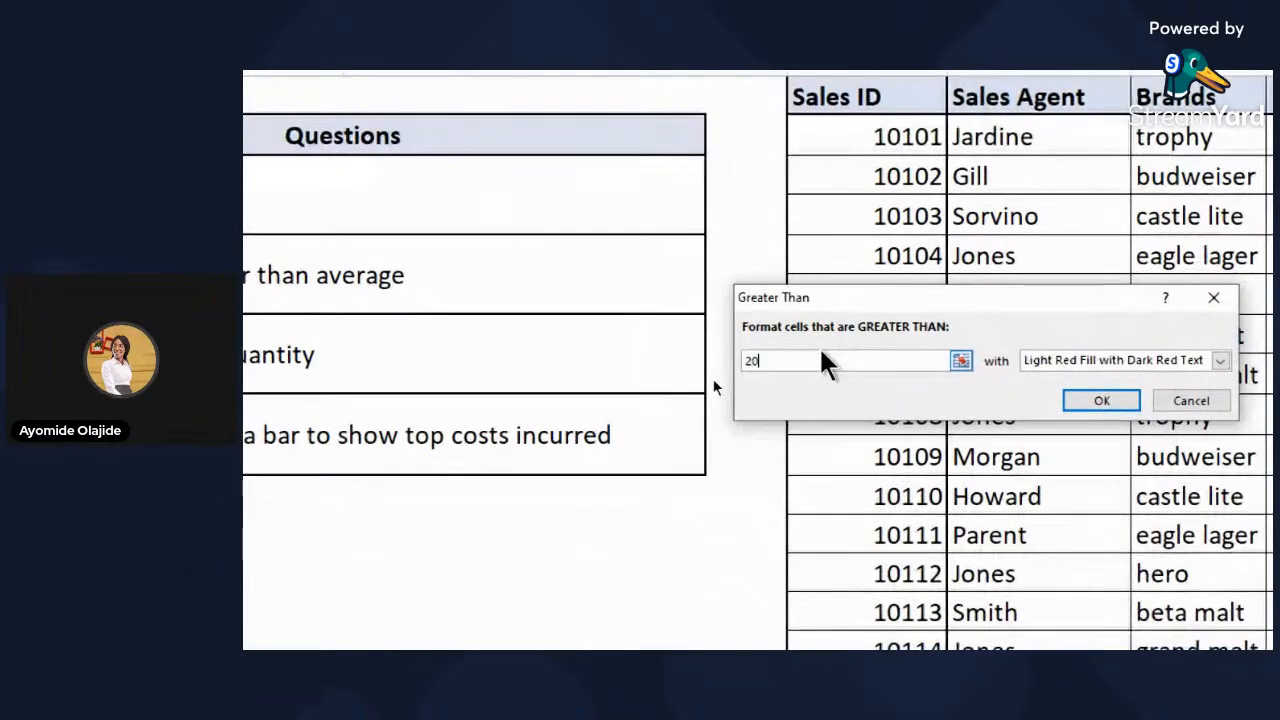
type("0")
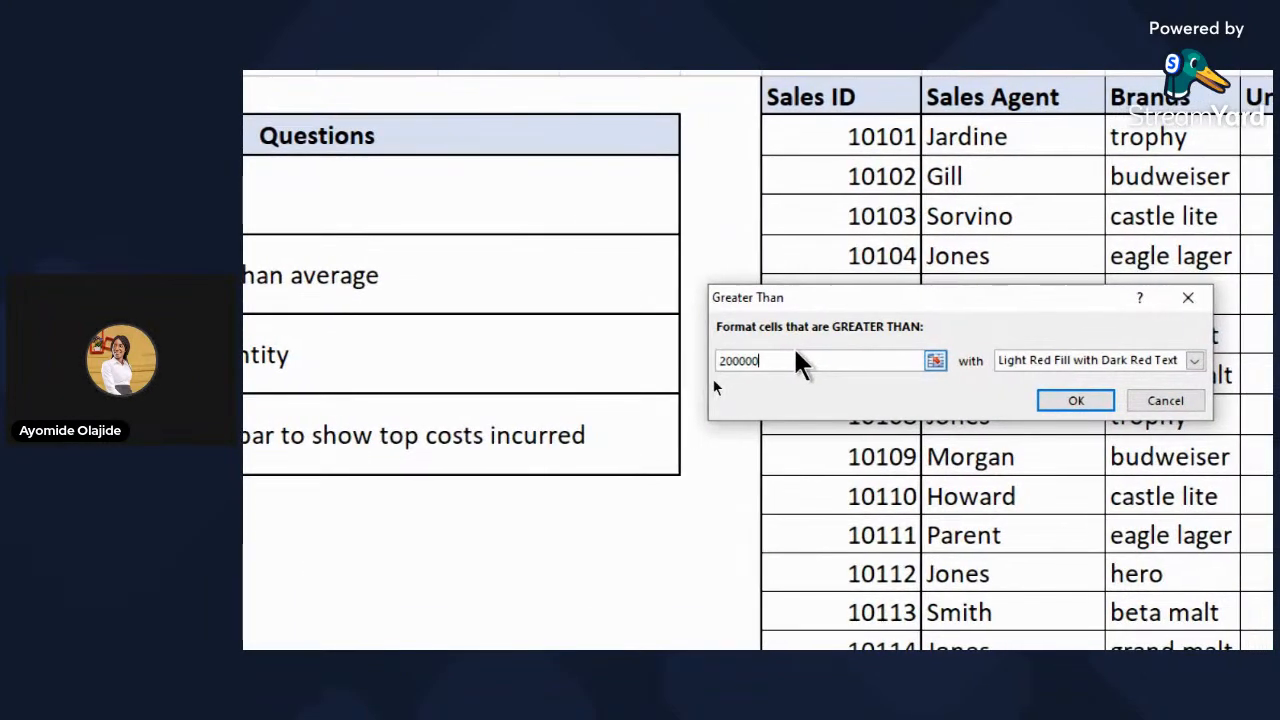
left_click(1195, 361)
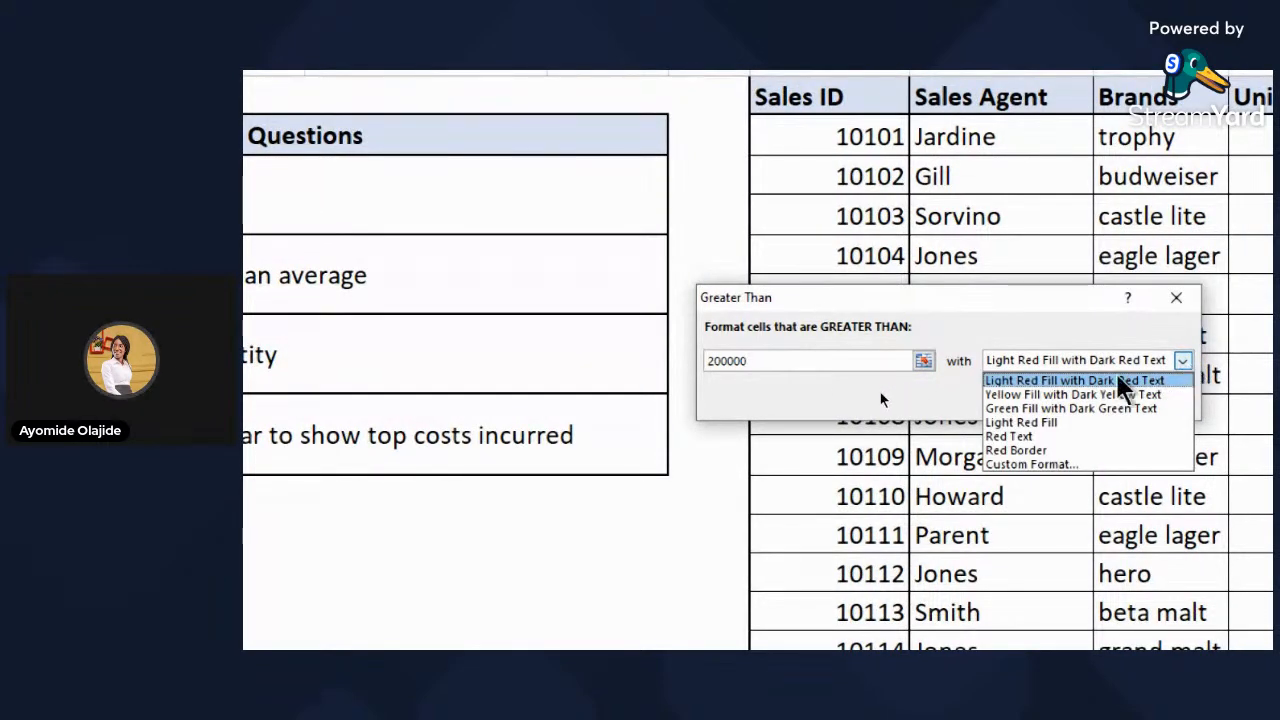
left_click(1041, 382)
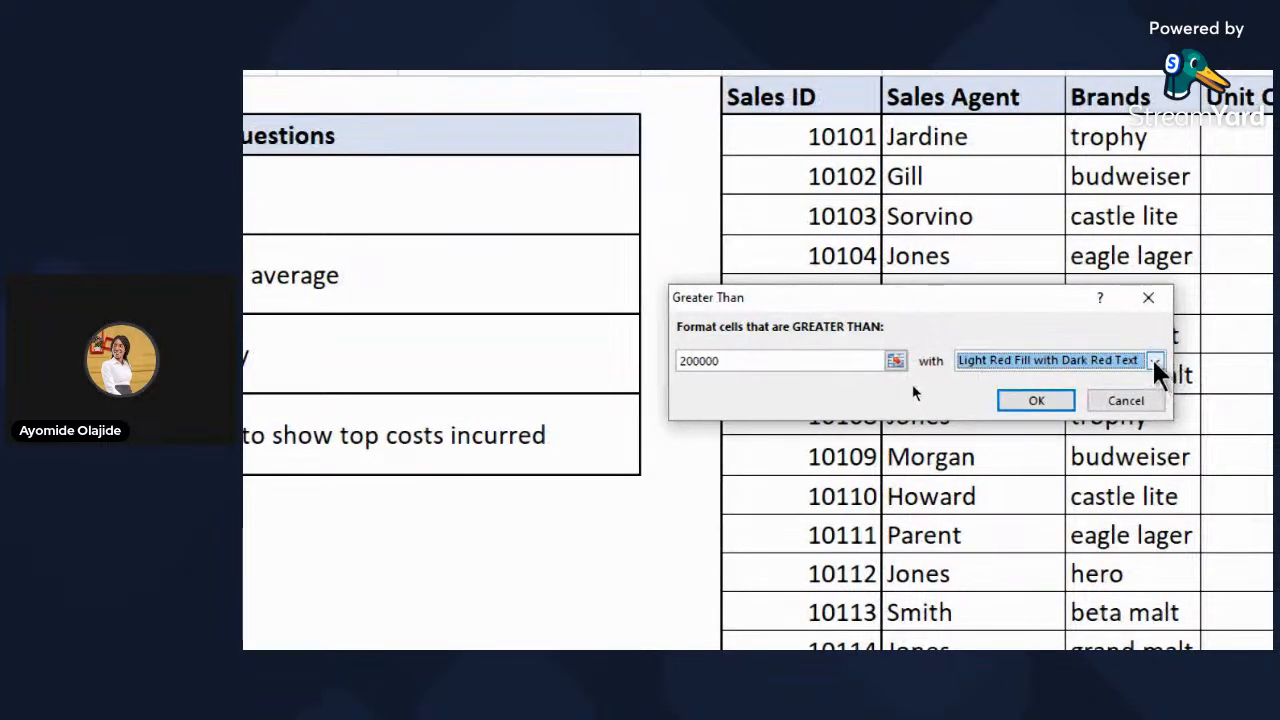
left_click(1155, 361)
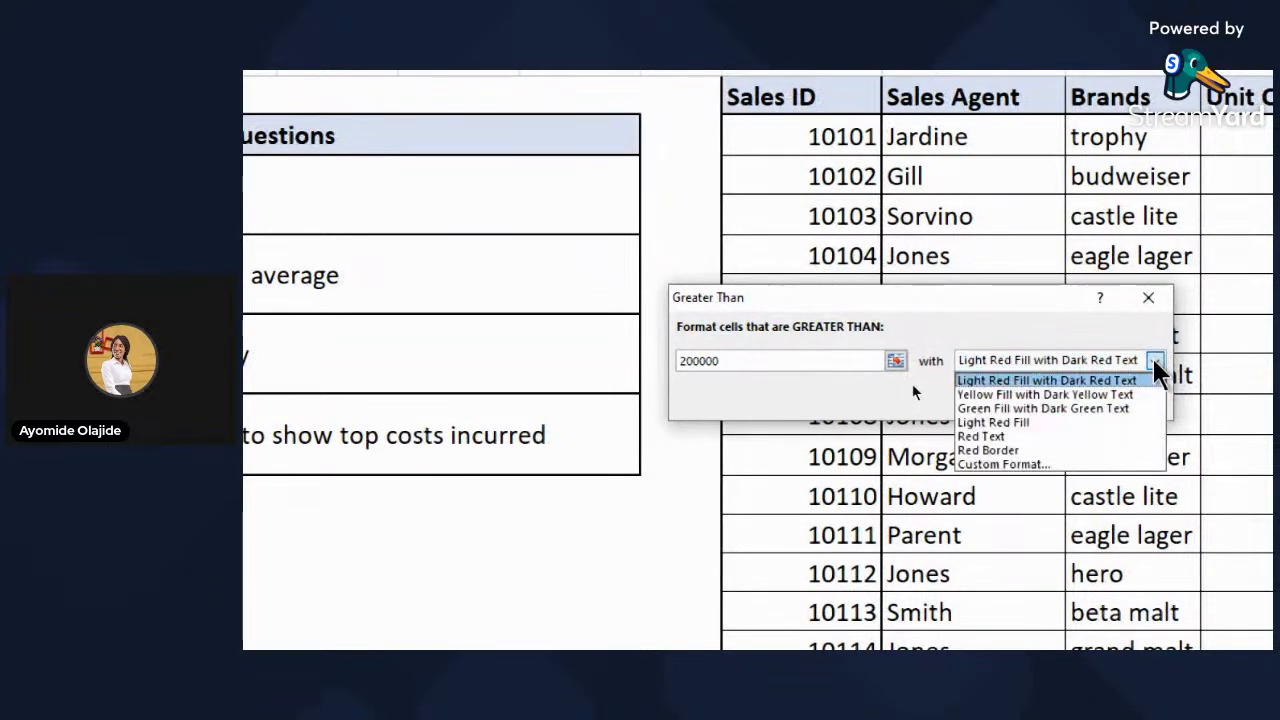
left_click(988, 408)
left_click(1013, 395)
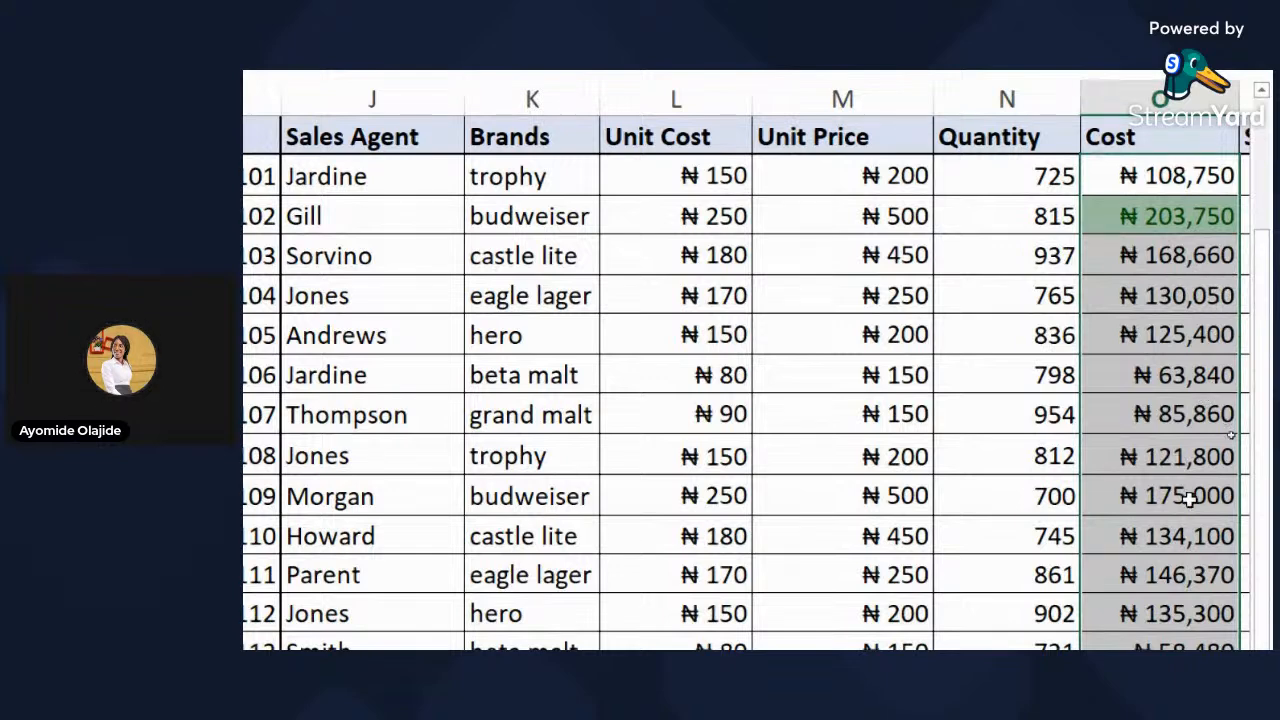
- Show the Cost, Sales and Profit columns together and select all values in the Cost column
left_click_drag(1267, 452, 1270, 550)
left_click_drag(1263, 266, 1270, 528)
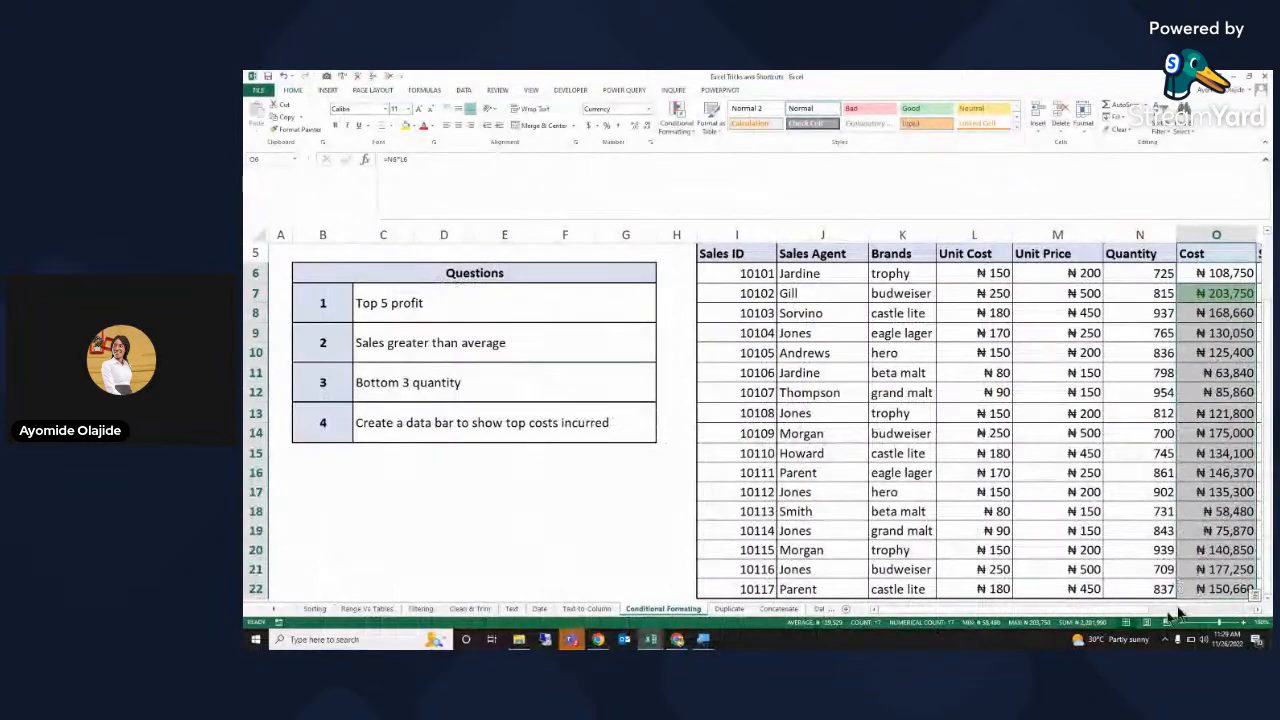
left_click_drag(1131, 611, 1188, 603)
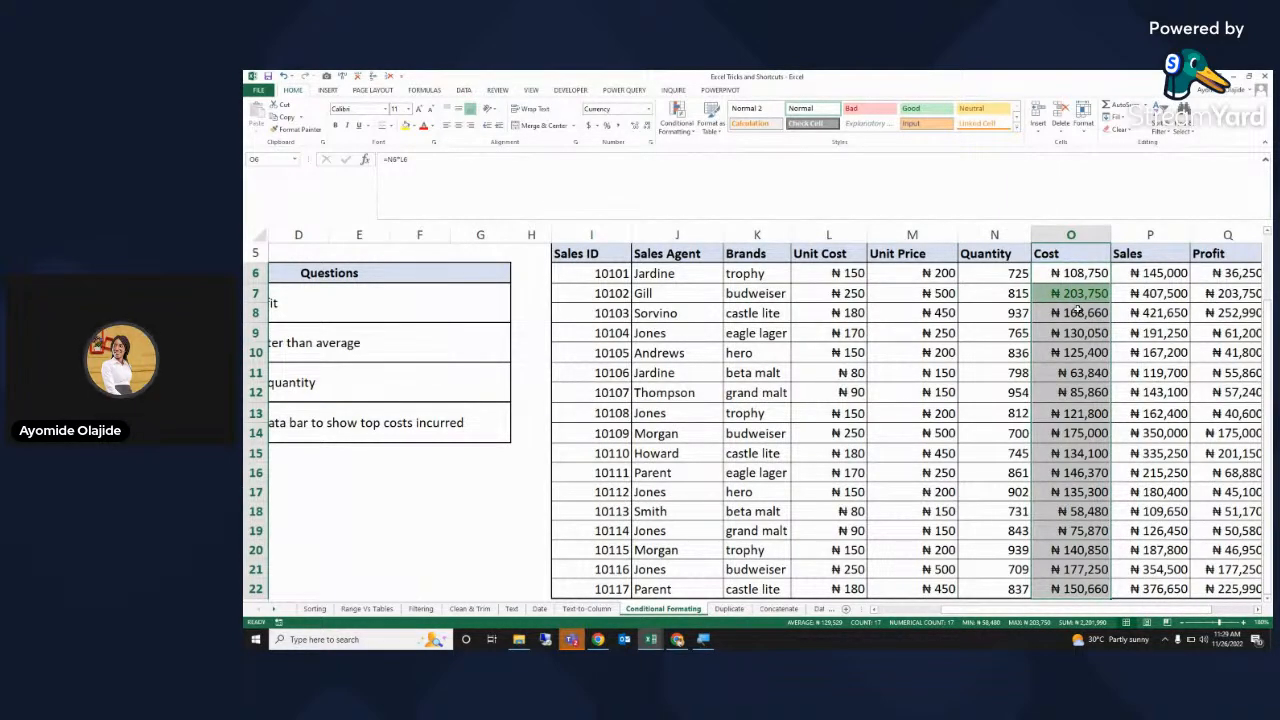
left_click(1078, 313)
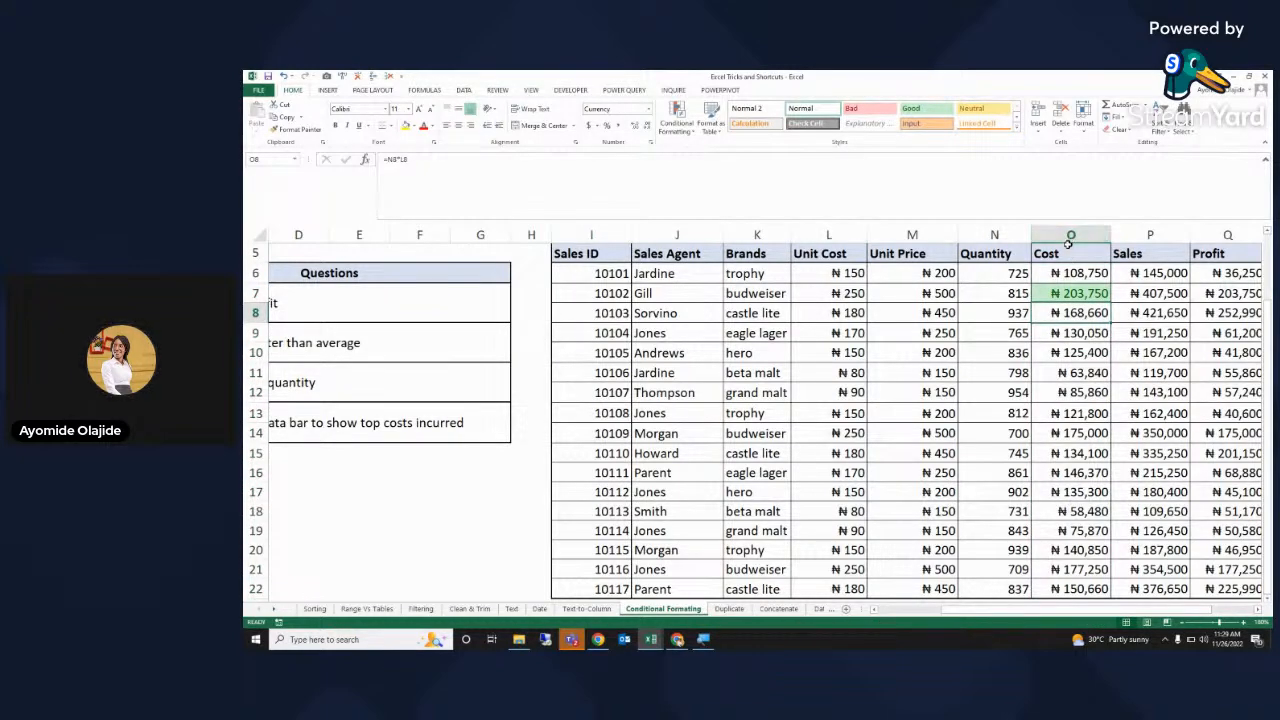
left_click(1069, 271)
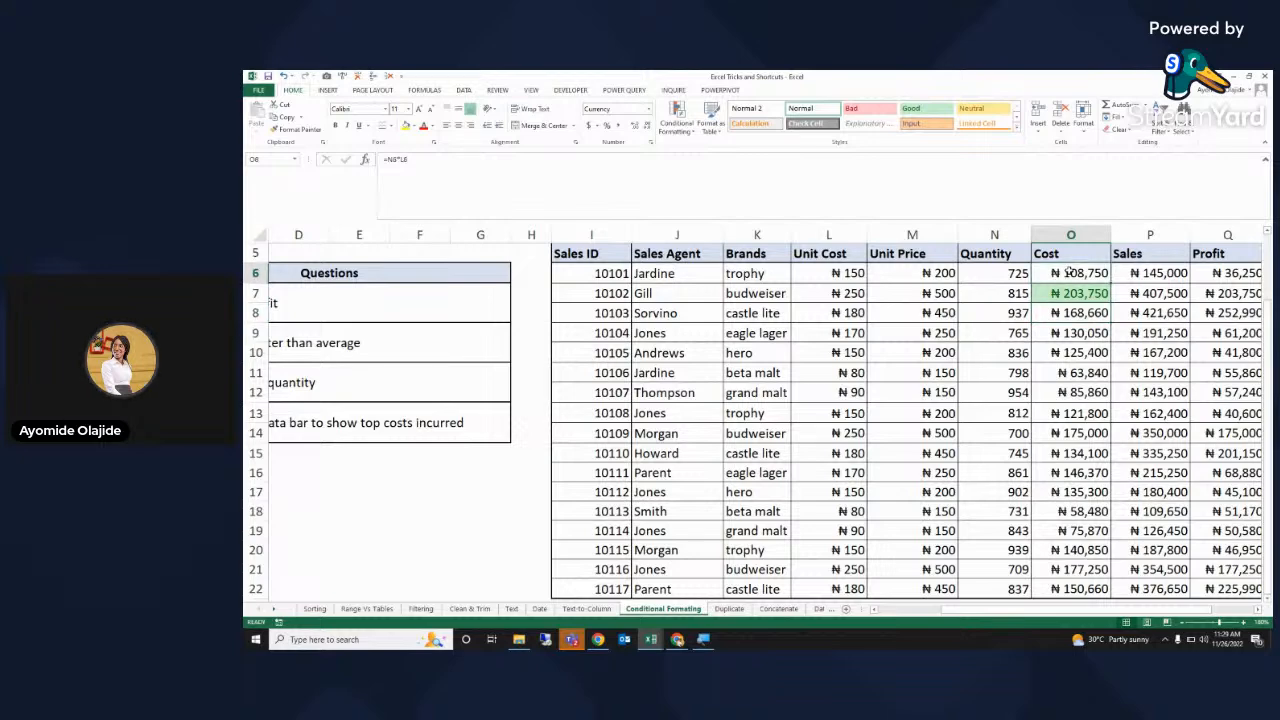
scroll(1085, 282, "up", 1)
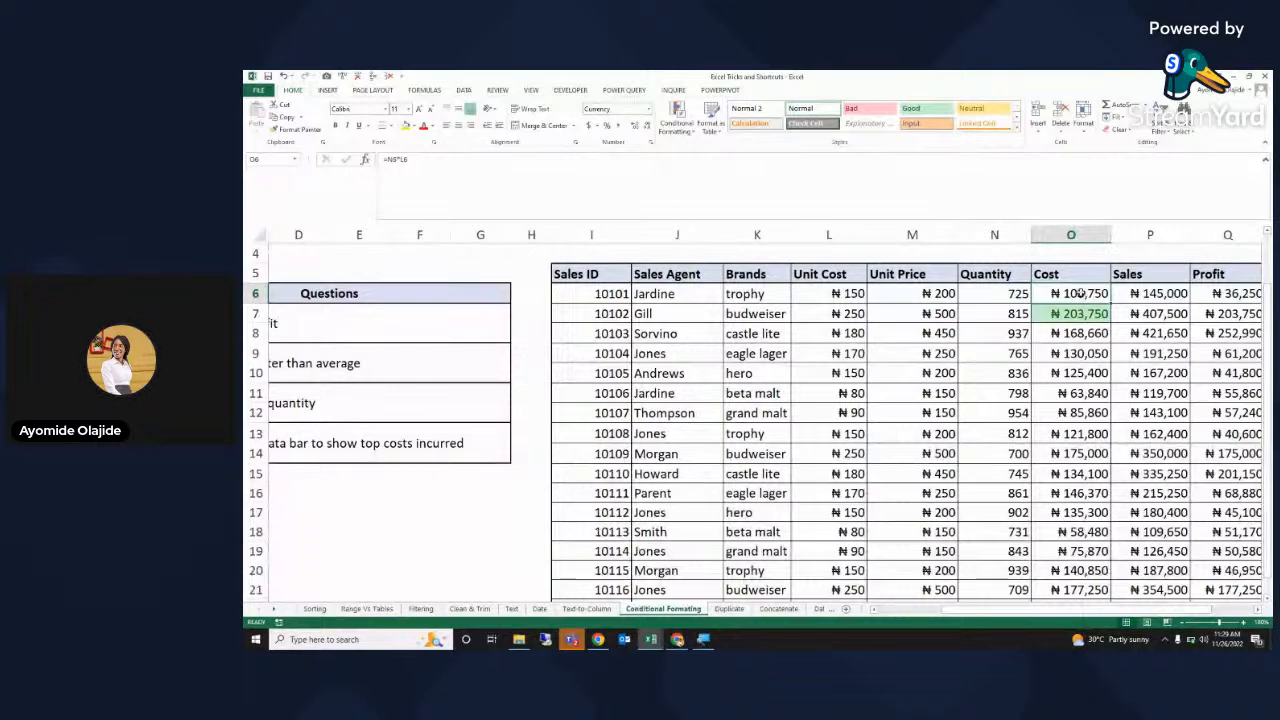
key("ctrl+shift+Down")
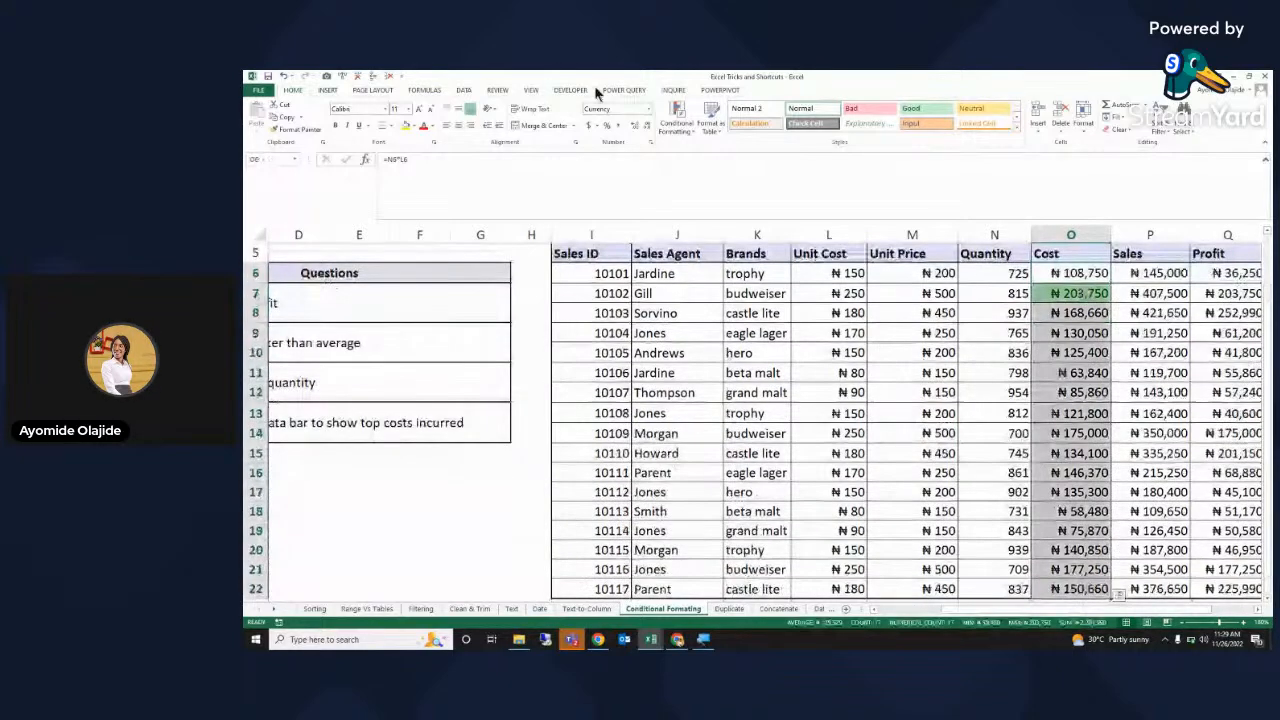
- View the Greater Than and Text That Contains rule settings for the Cost values and cancel both
left_click(678, 122)
mouse_move(710, 150)
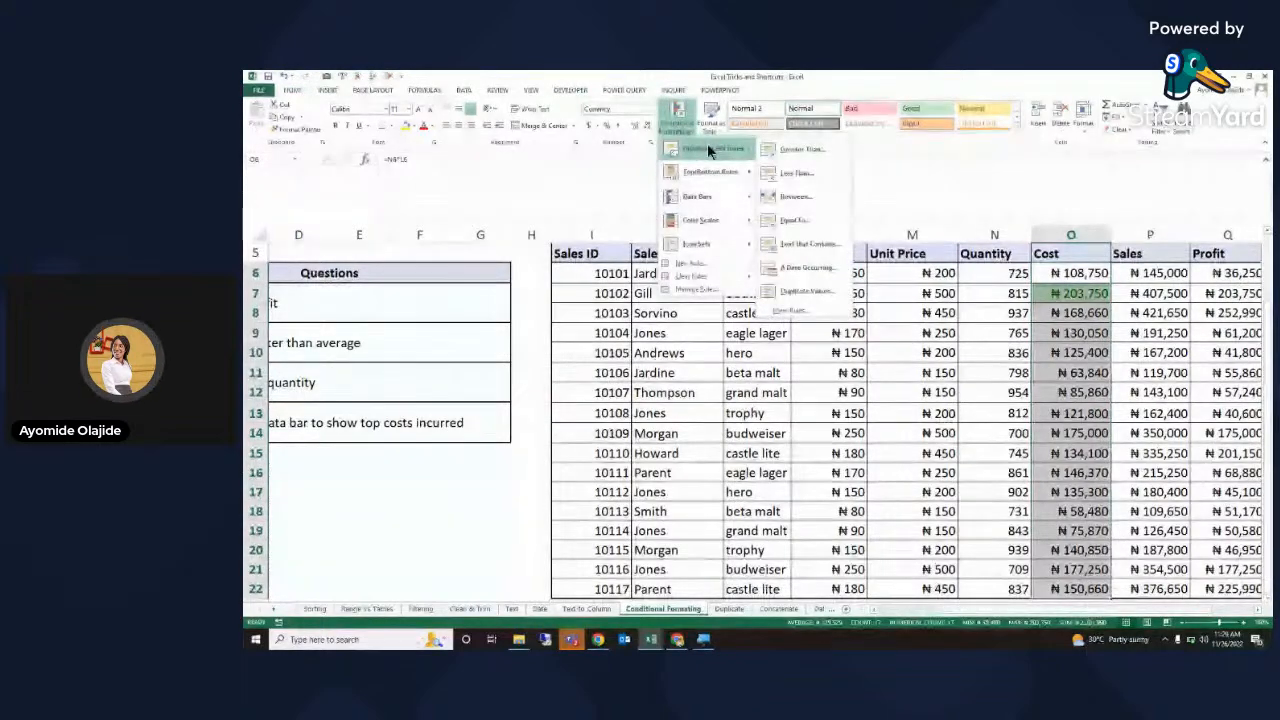
left_click(786, 150)
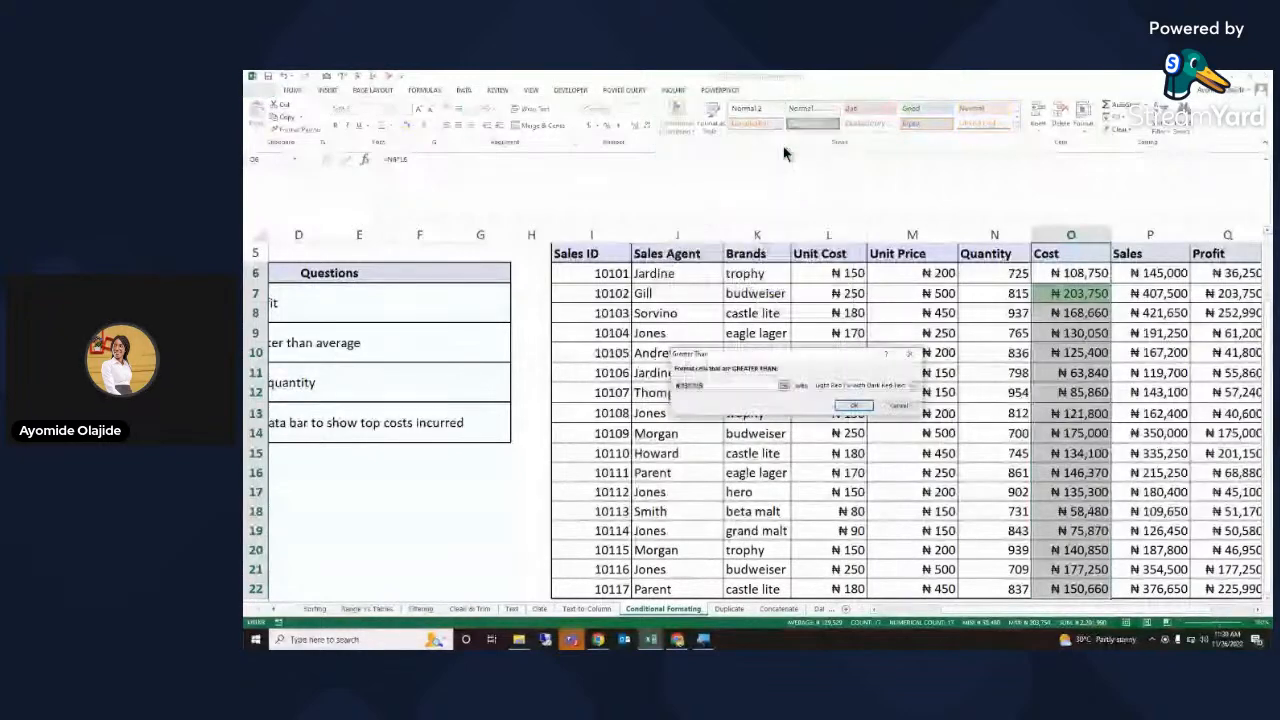
left_click(897, 405)
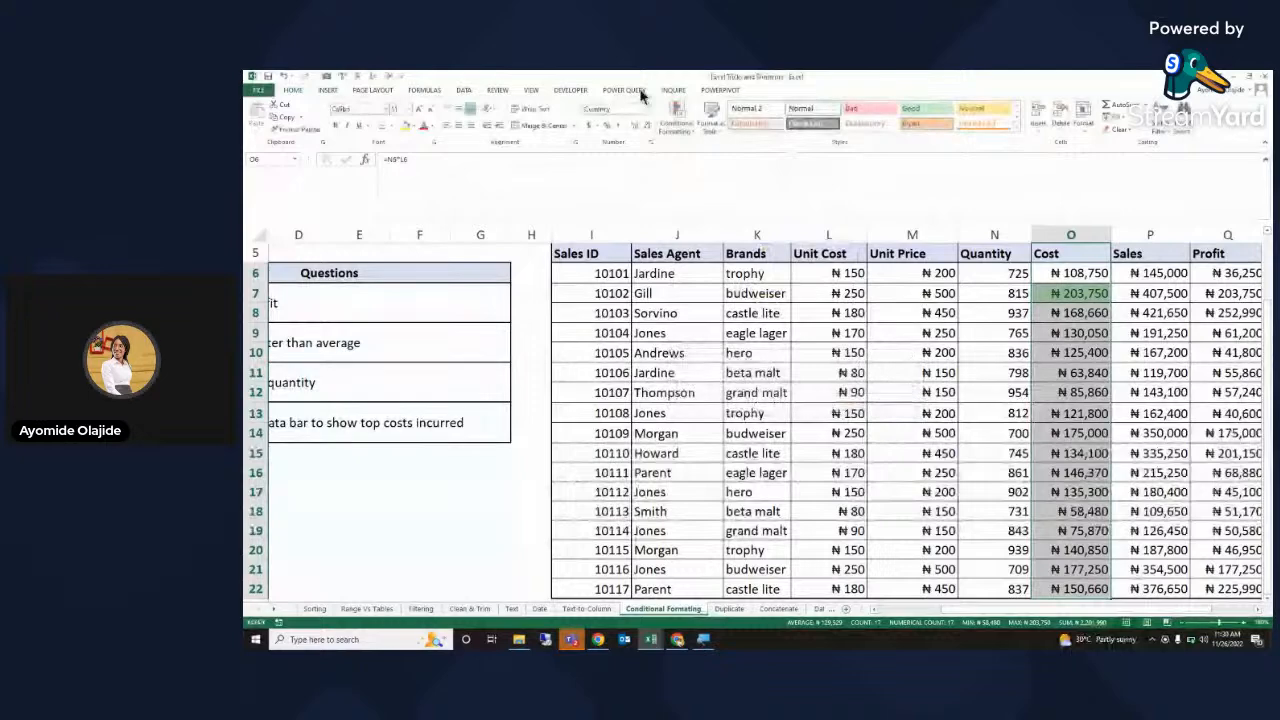
left_click(678, 118)
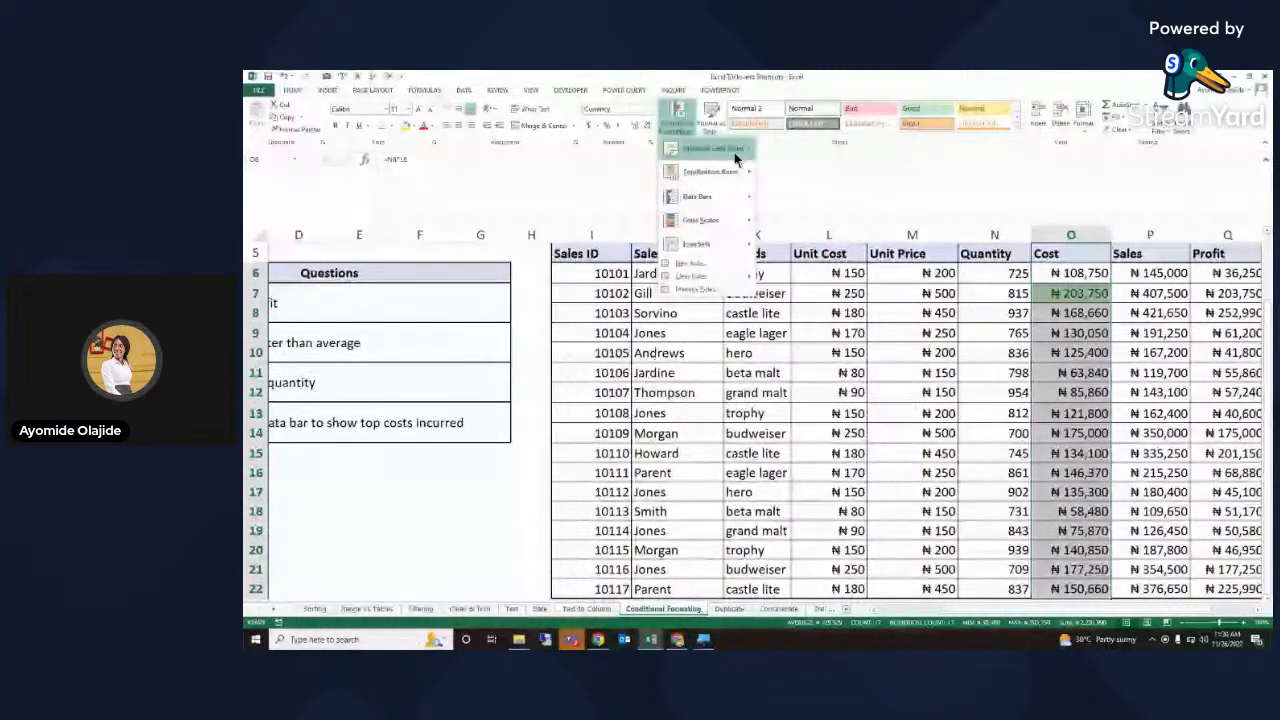
mouse_move(736, 152)
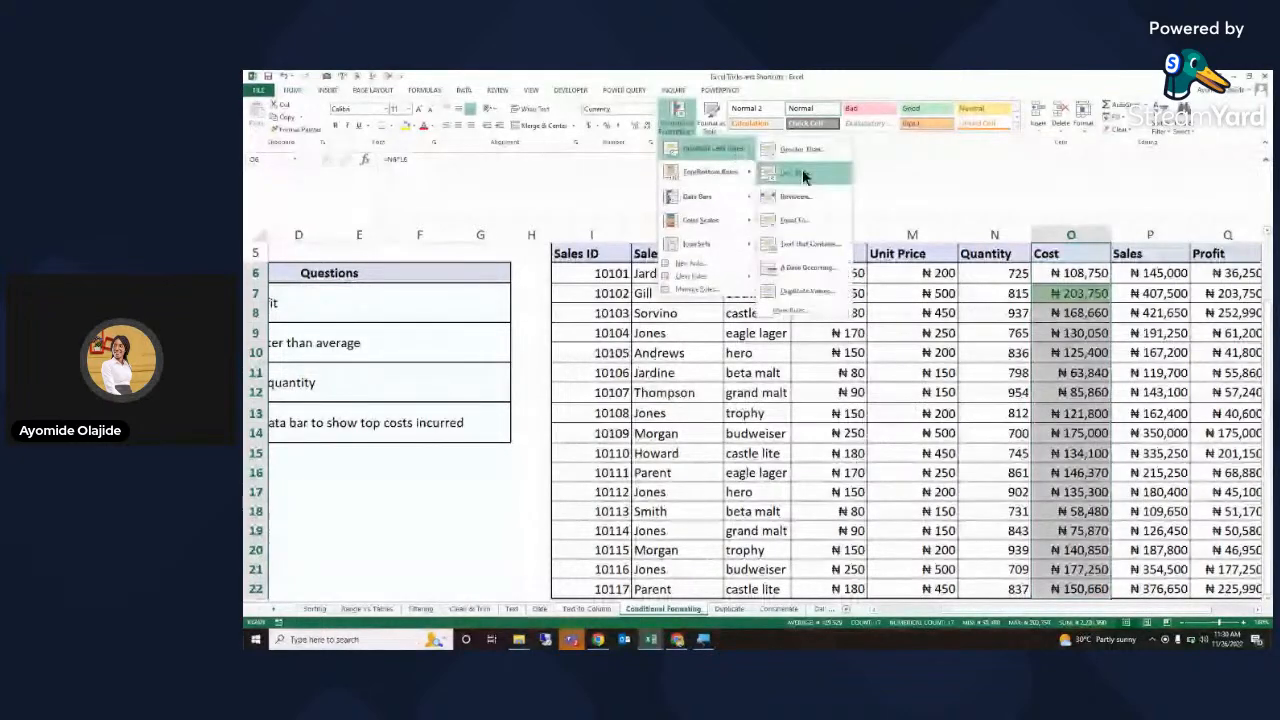
left_click(799, 250)
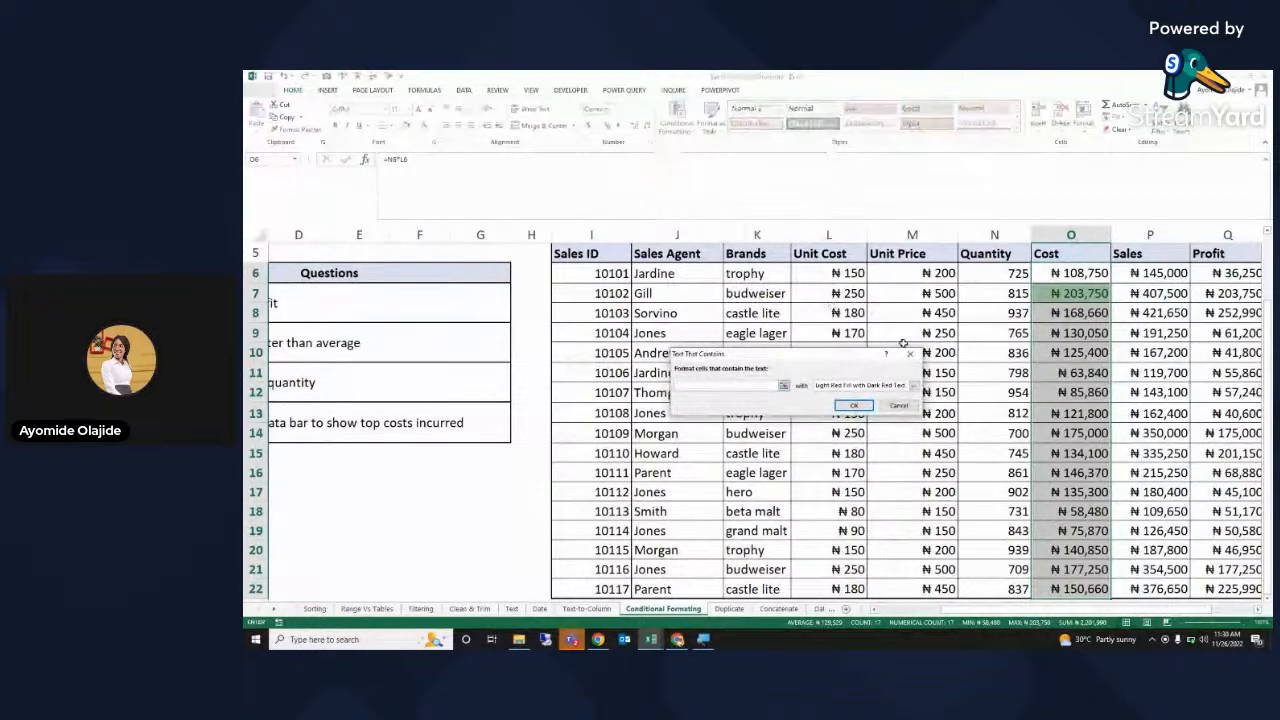
left_click(909, 354)
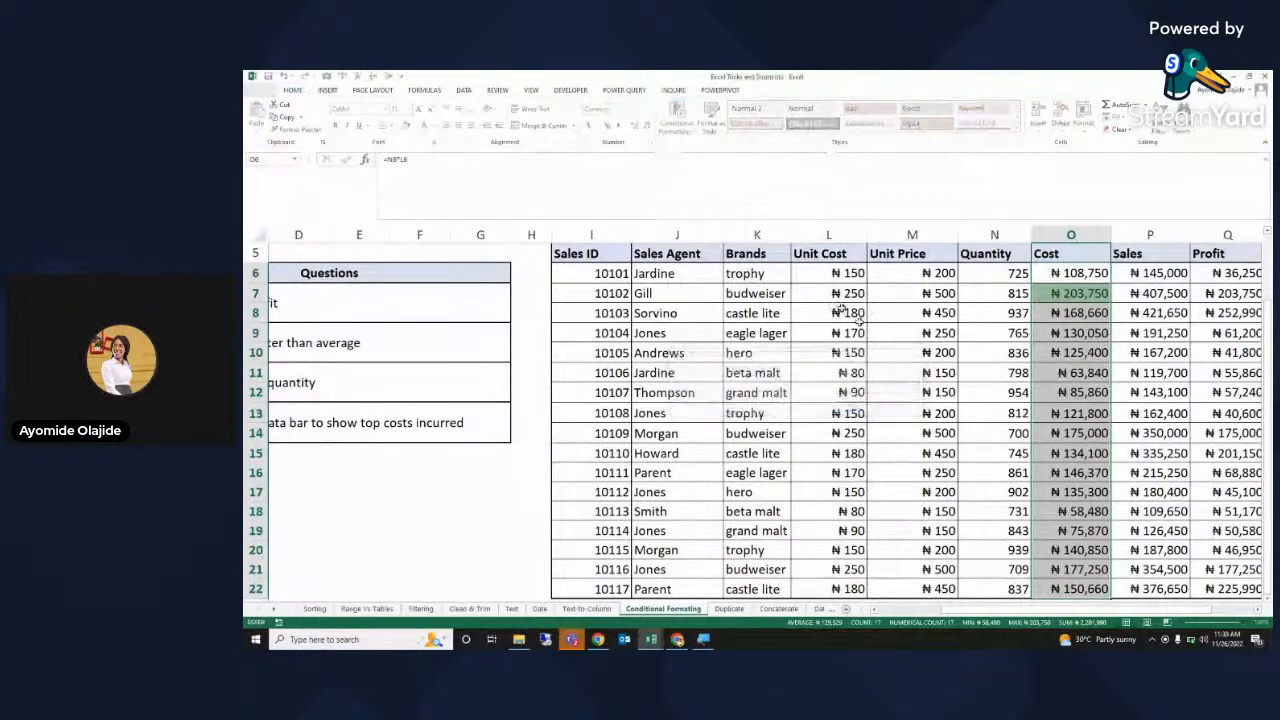
- Apply a Duplicate Values rule with Light Red Fill with Dark Red Text to the Cost values
left_click(677, 115)
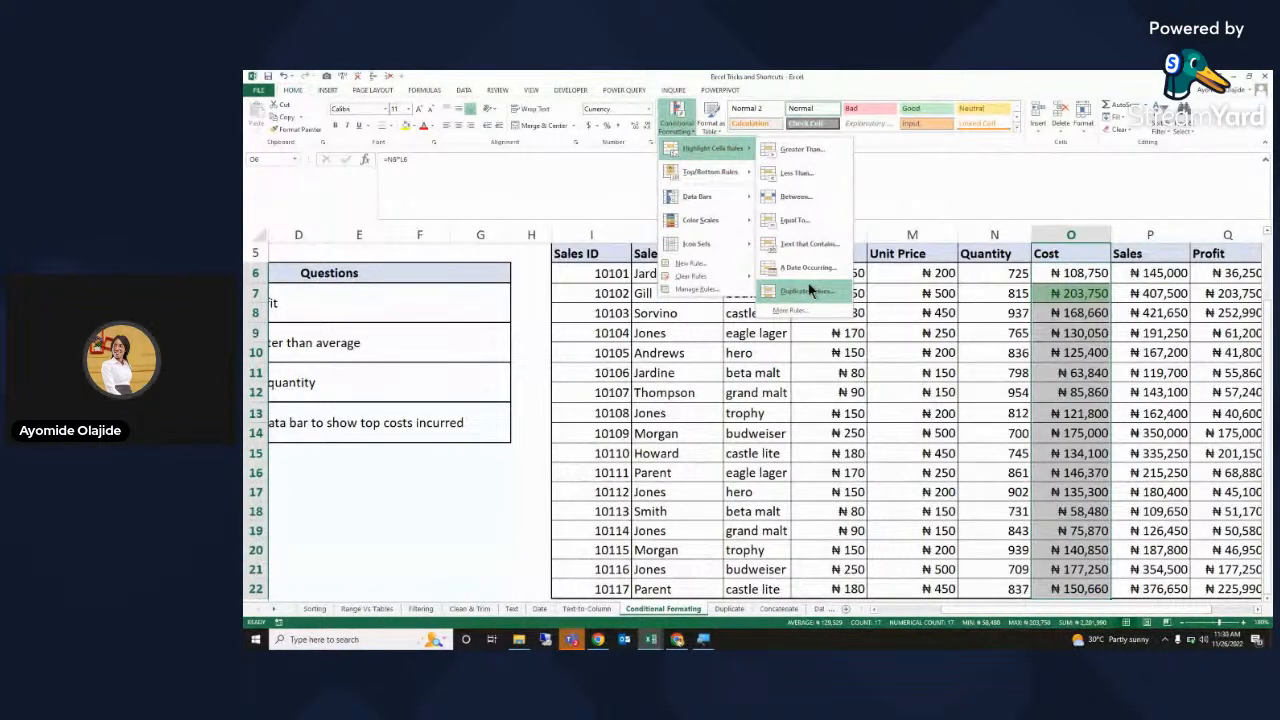
left_click(812, 290)
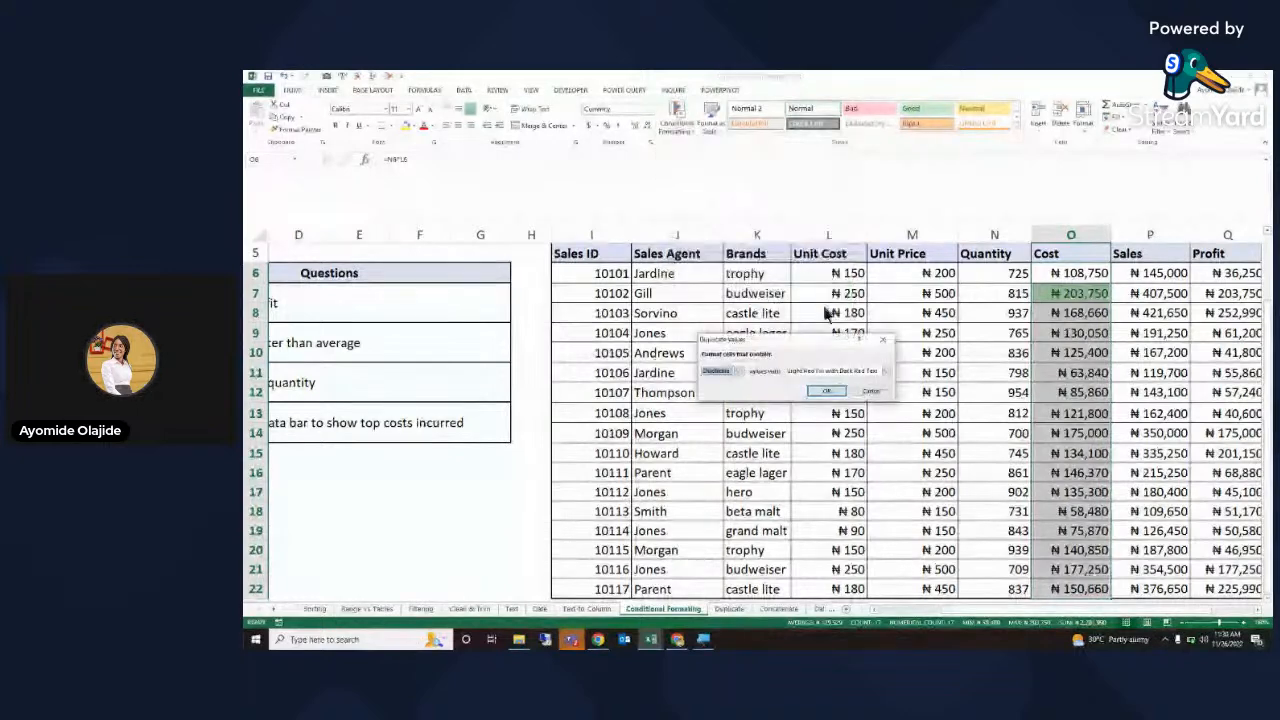
left_click(825, 391)
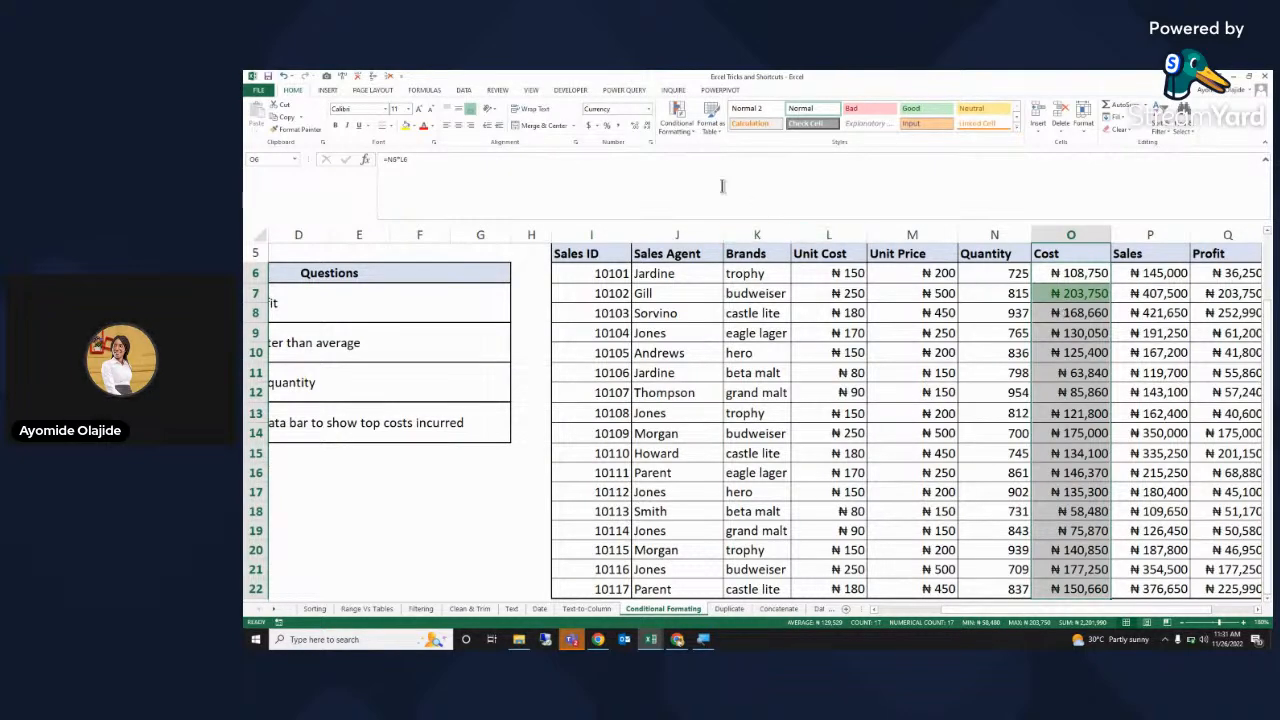
- Preview a Top Items rule for the top 5 Cost values with Light Red Fill with Dark Red Text and cancel it
left_click(679, 122)
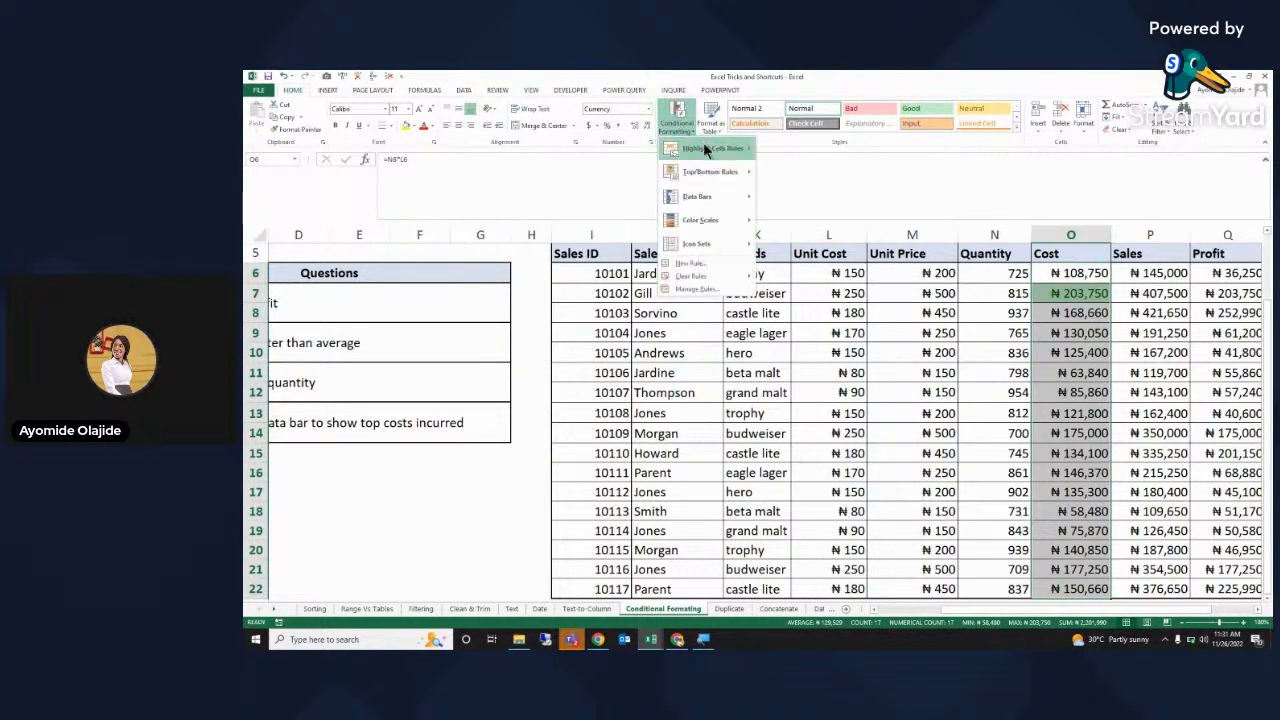
mouse_move(729, 175)
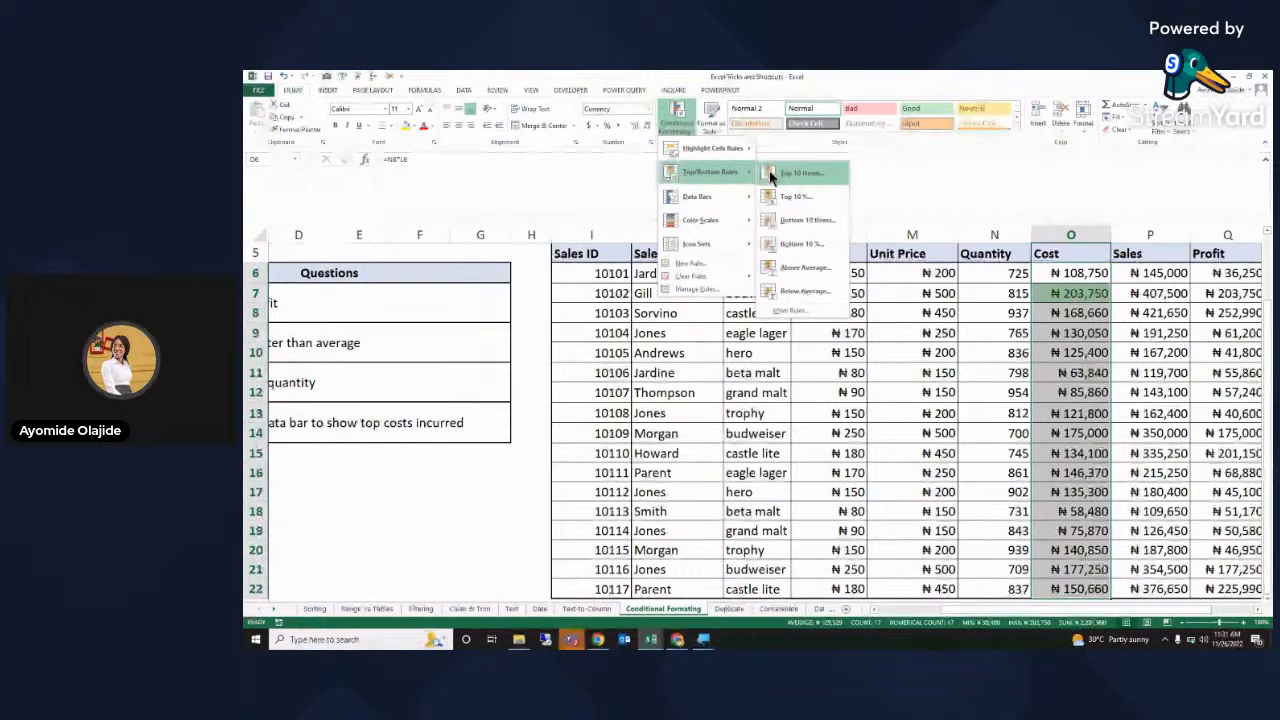
left_click(771, 174)
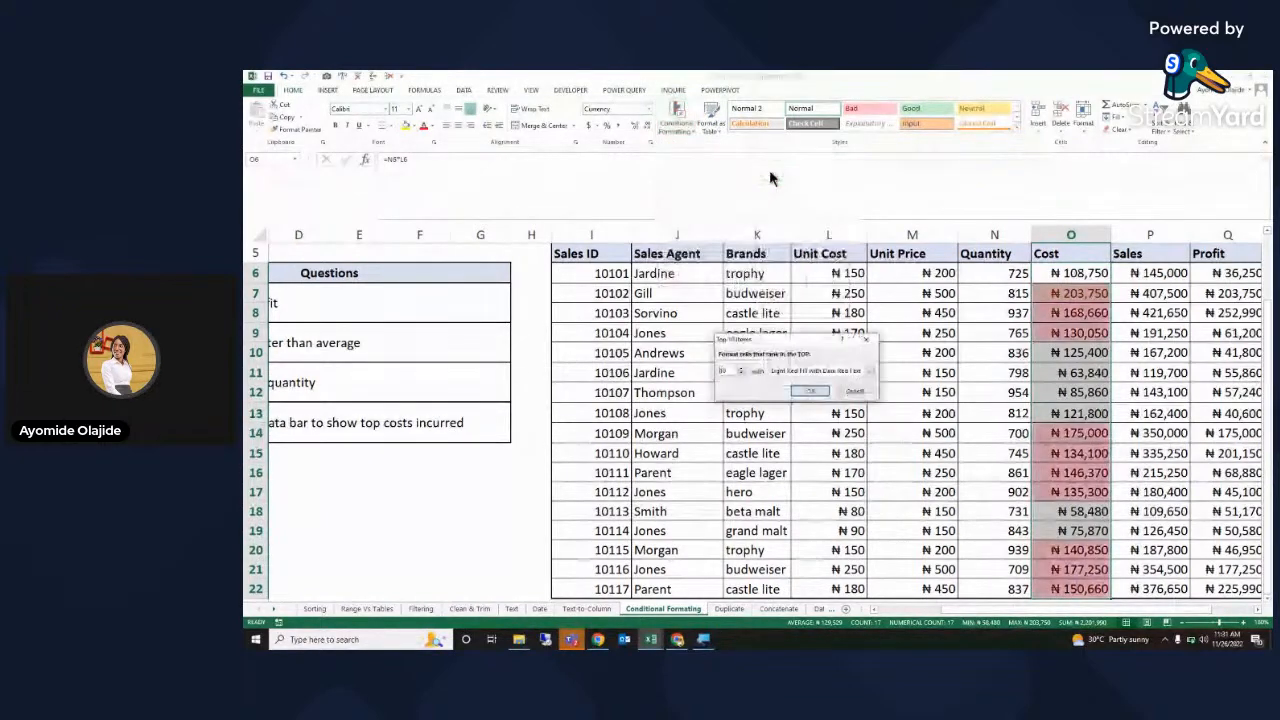
left_click(729, 371)
key("BackSpace")
key("BackSpace")
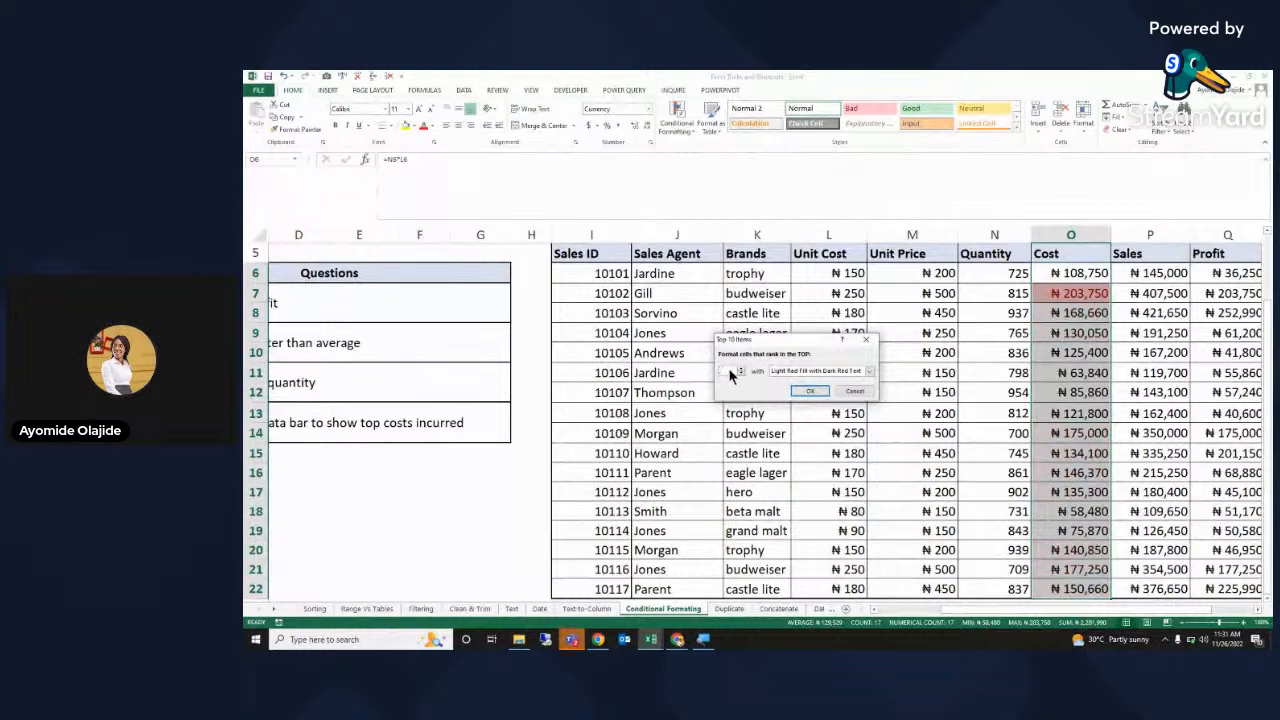
type("5")
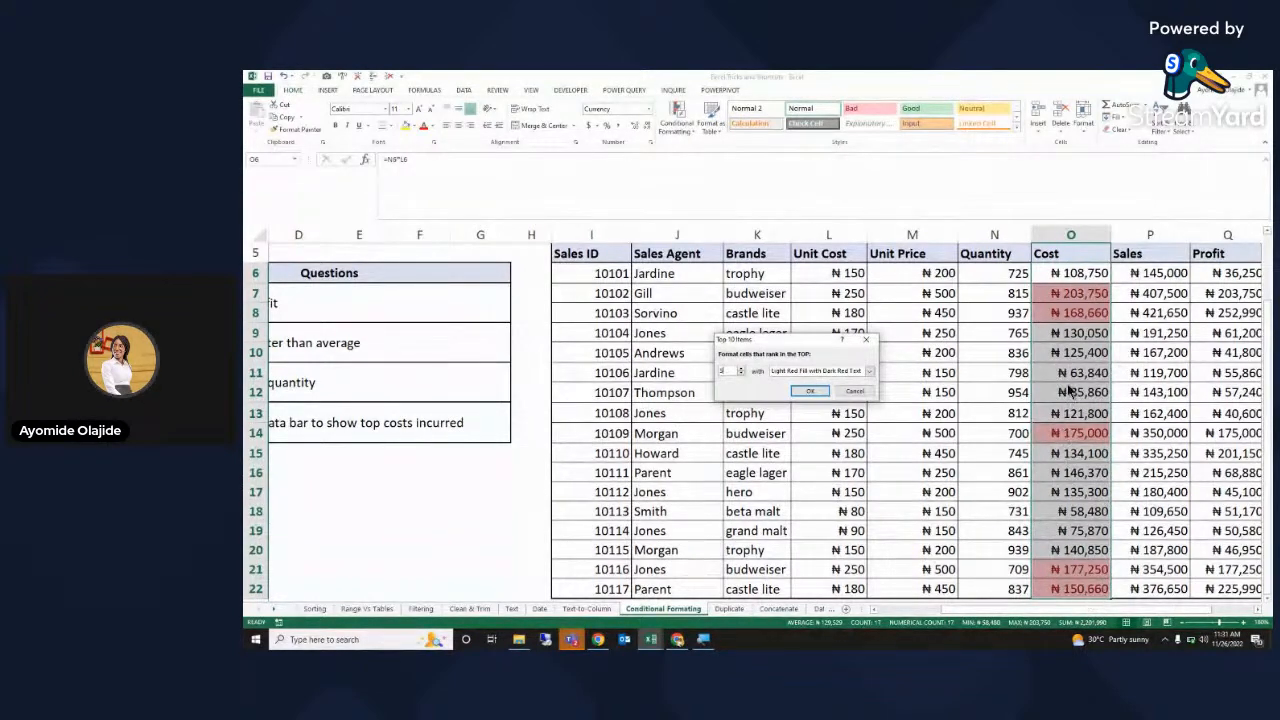
left_click(854, 391)
- Preview the Bottom 10 Items and Above Average rules on the Cost values, cancelling each one
left_click(689, 114)
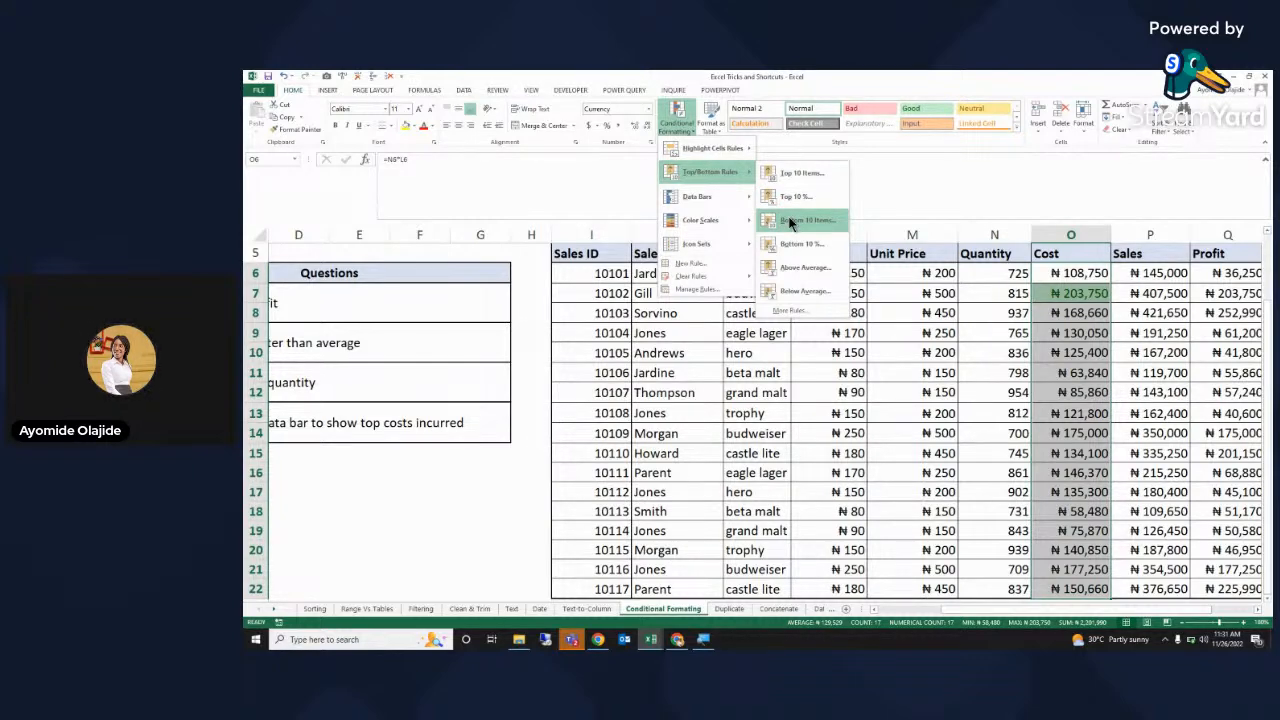
left_click(790, 222)
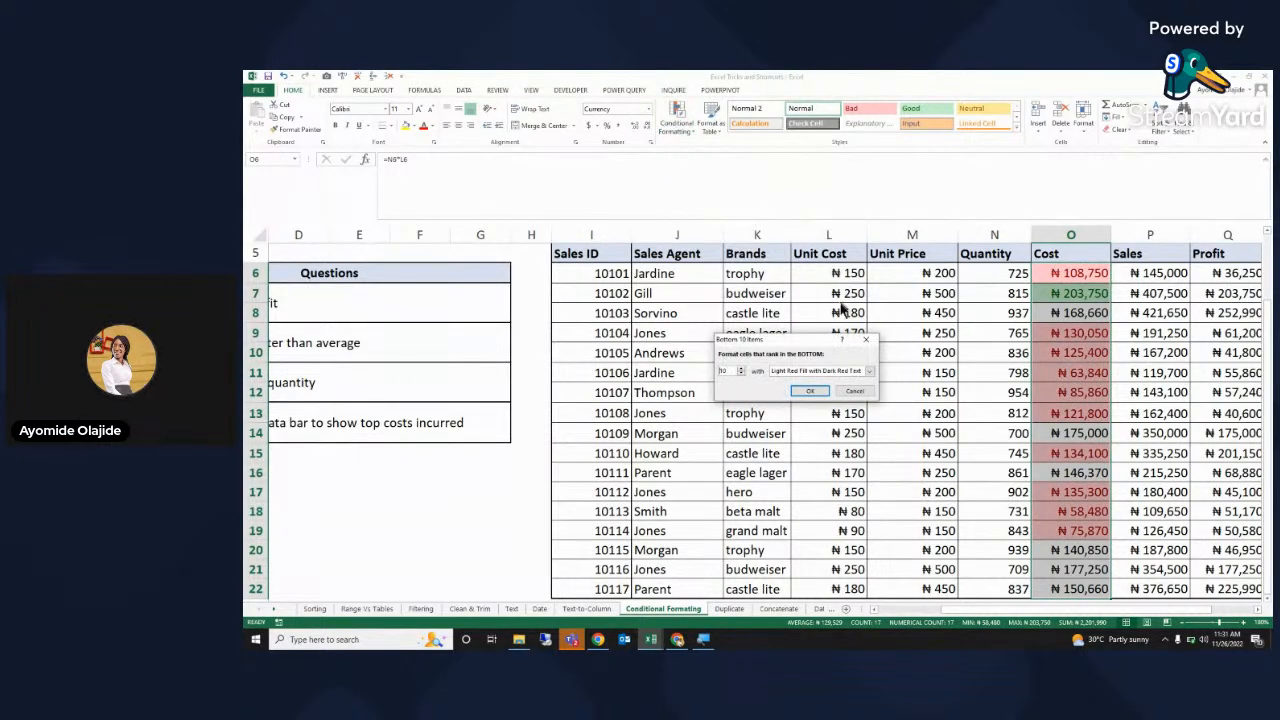
left_click(866, 339)
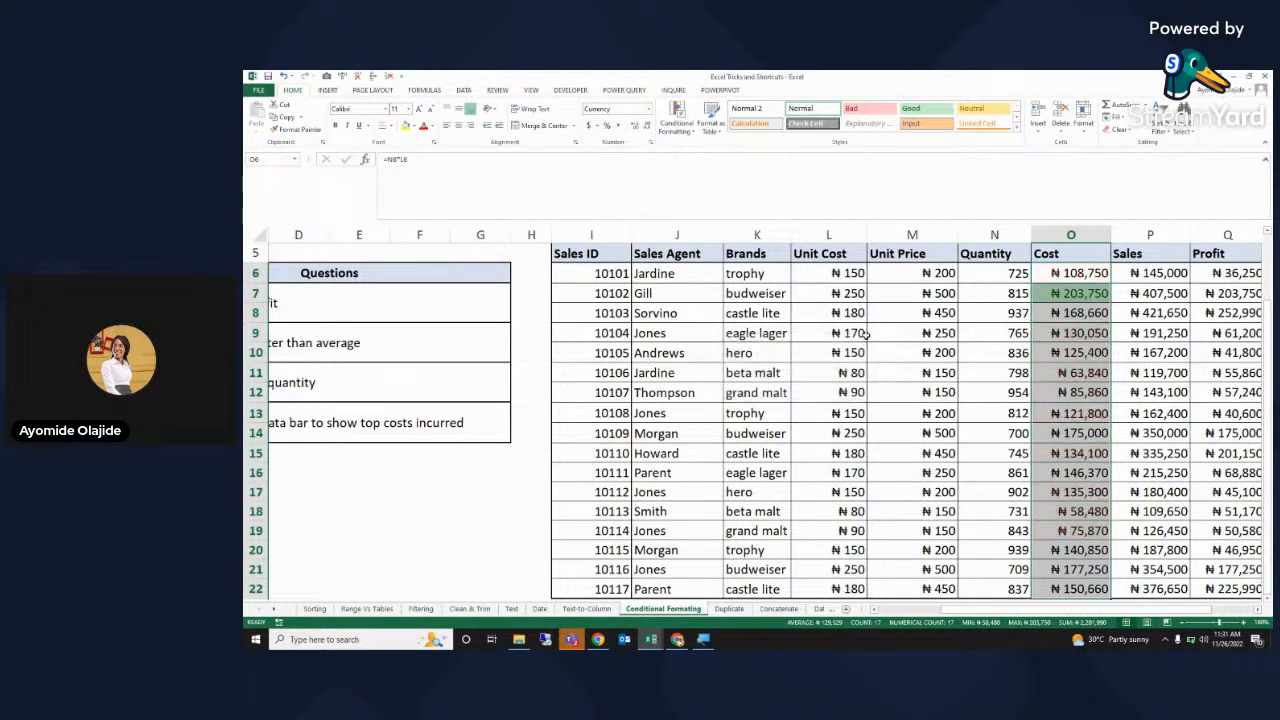
left_click(684, 129)
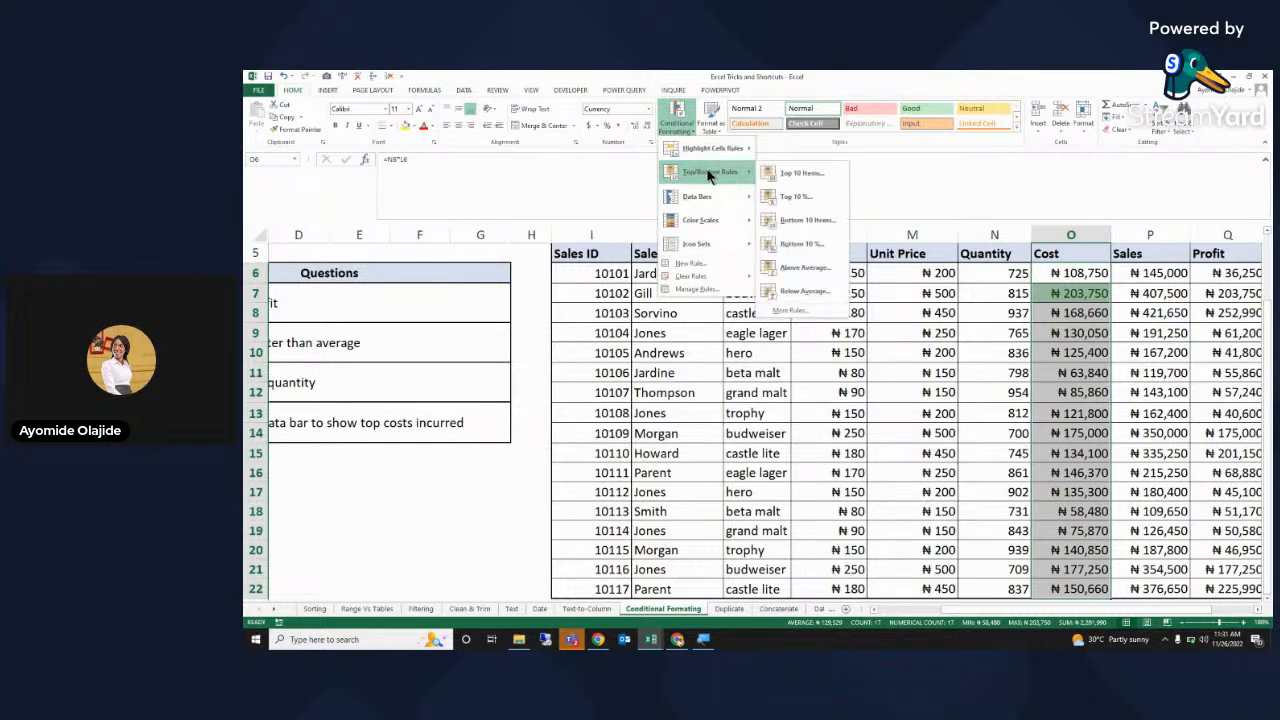
left_click(809, 267)
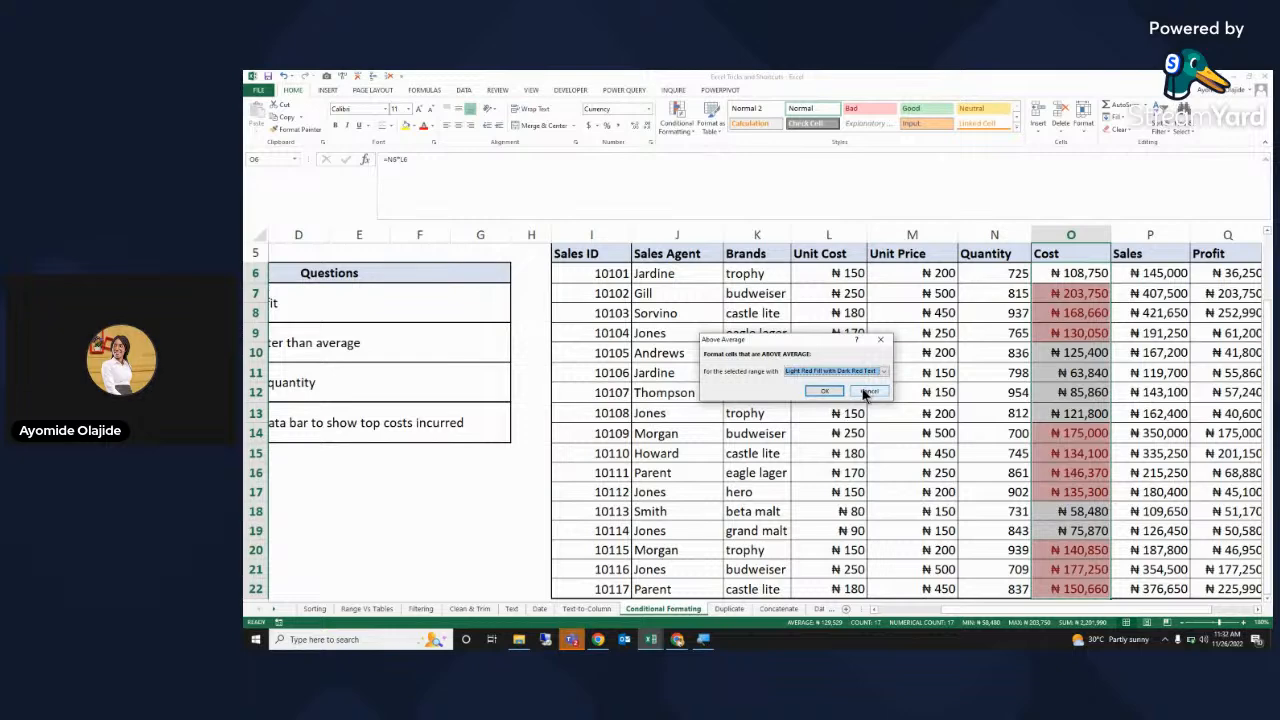
left_click(866, 391)
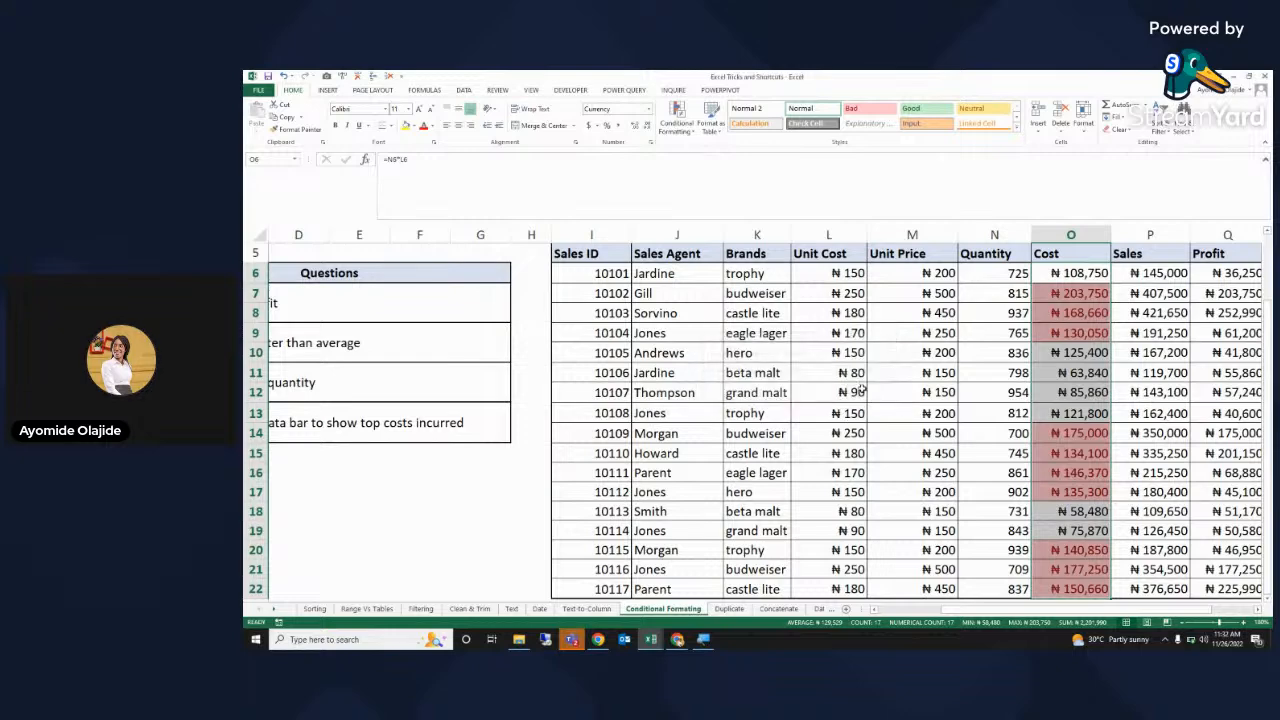
- Add solid-fill green data bars to the Cost values
left_click(677, 118)
mouse_move(736, 176)
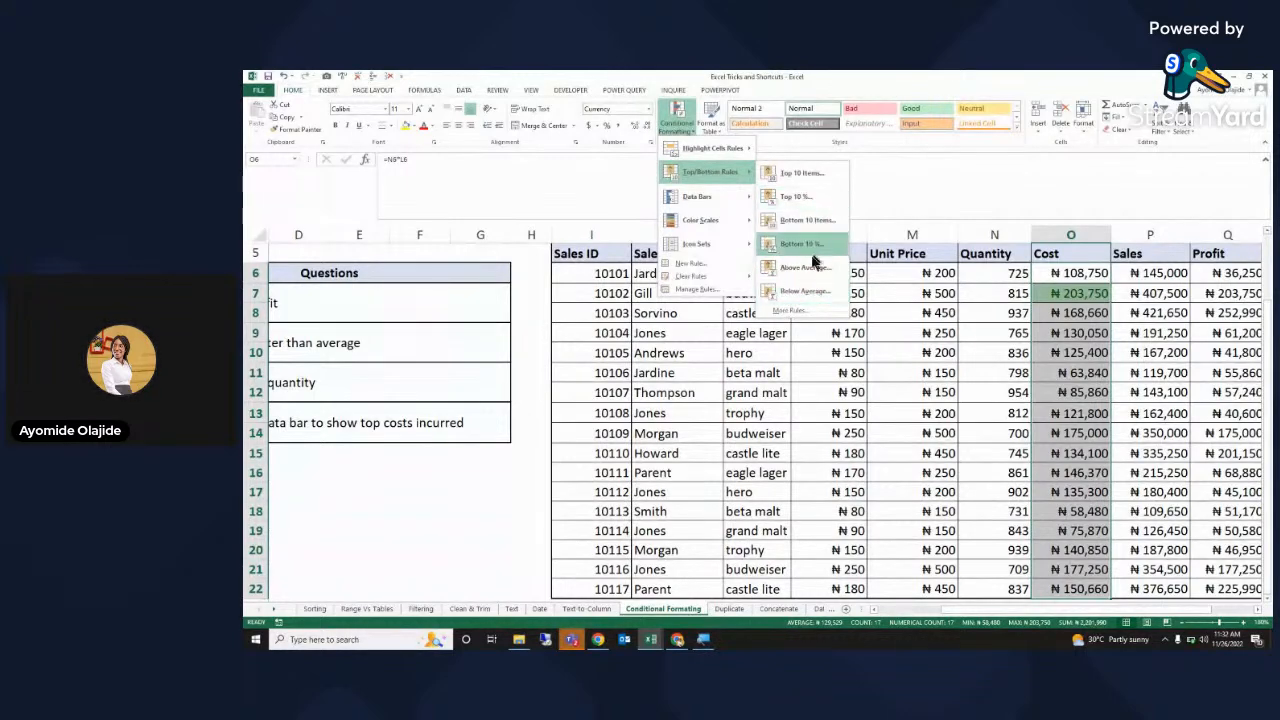
mouse_move(736, 202)
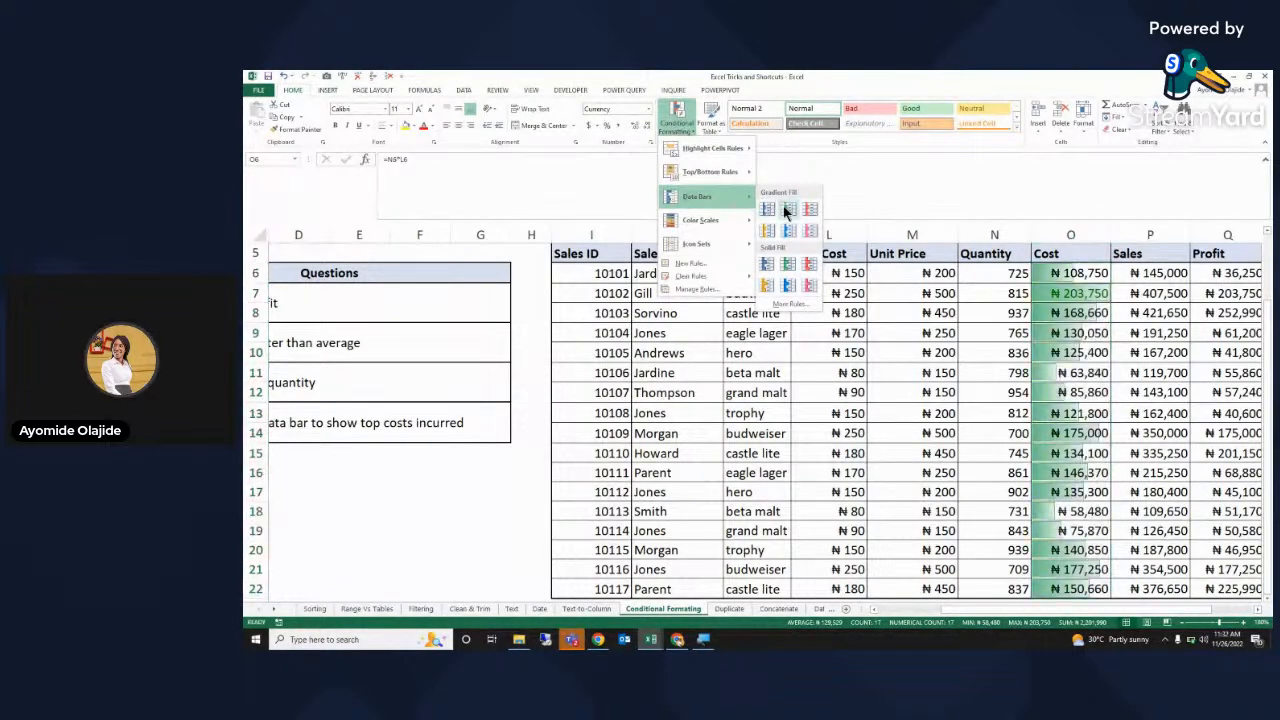
left_click(787, 263)
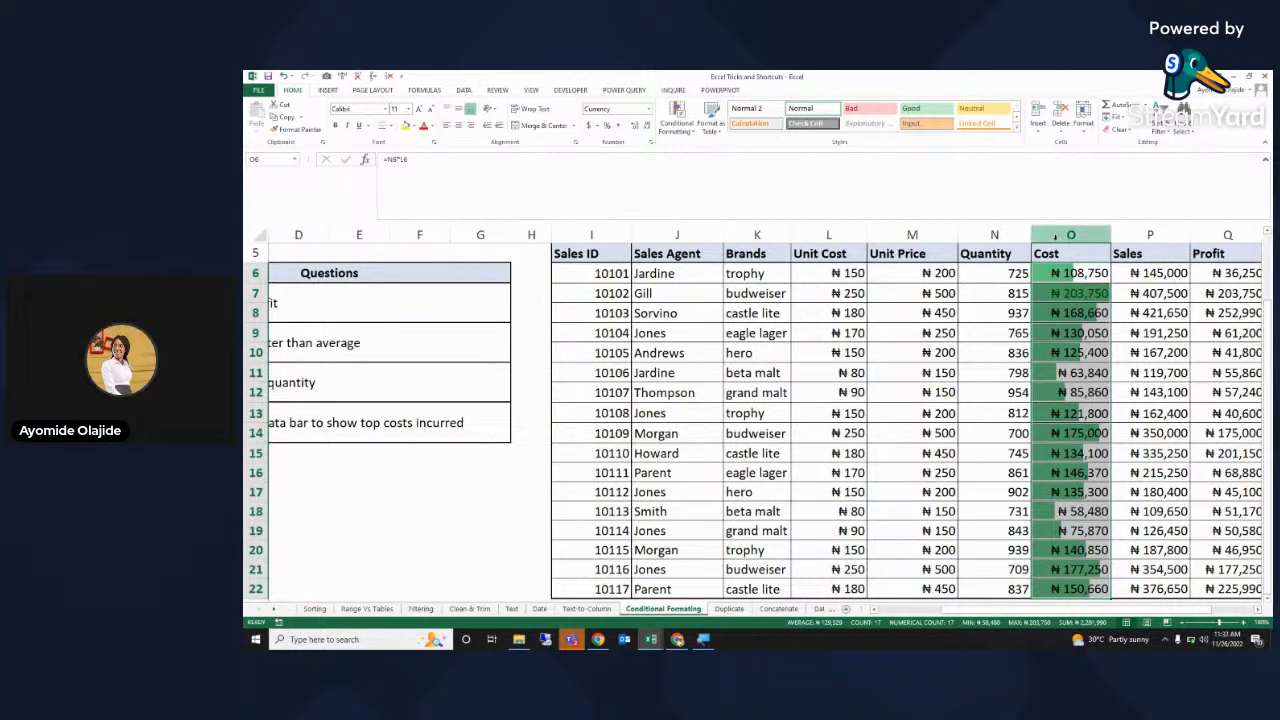
- Look through the Icon Sets and Color Scales, and clear the conditional formatting rules from the entire sheet
left_click(680, 120)
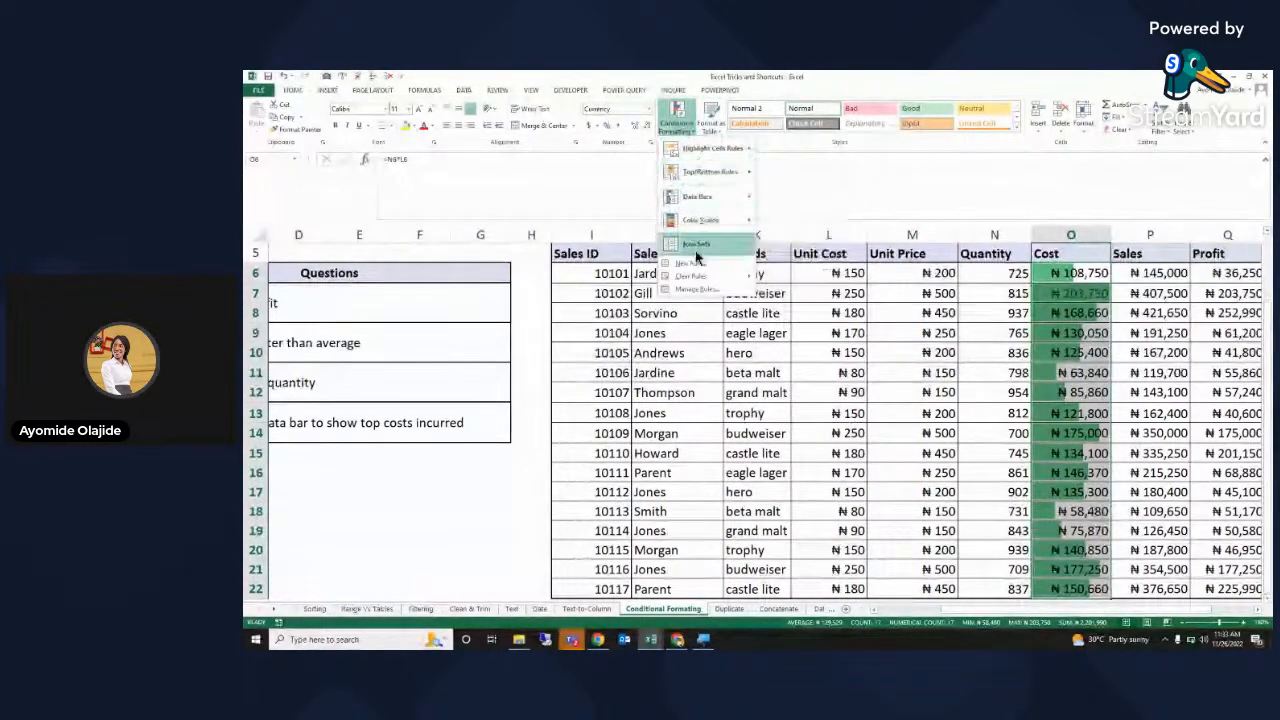
mouse_move(706, 251)
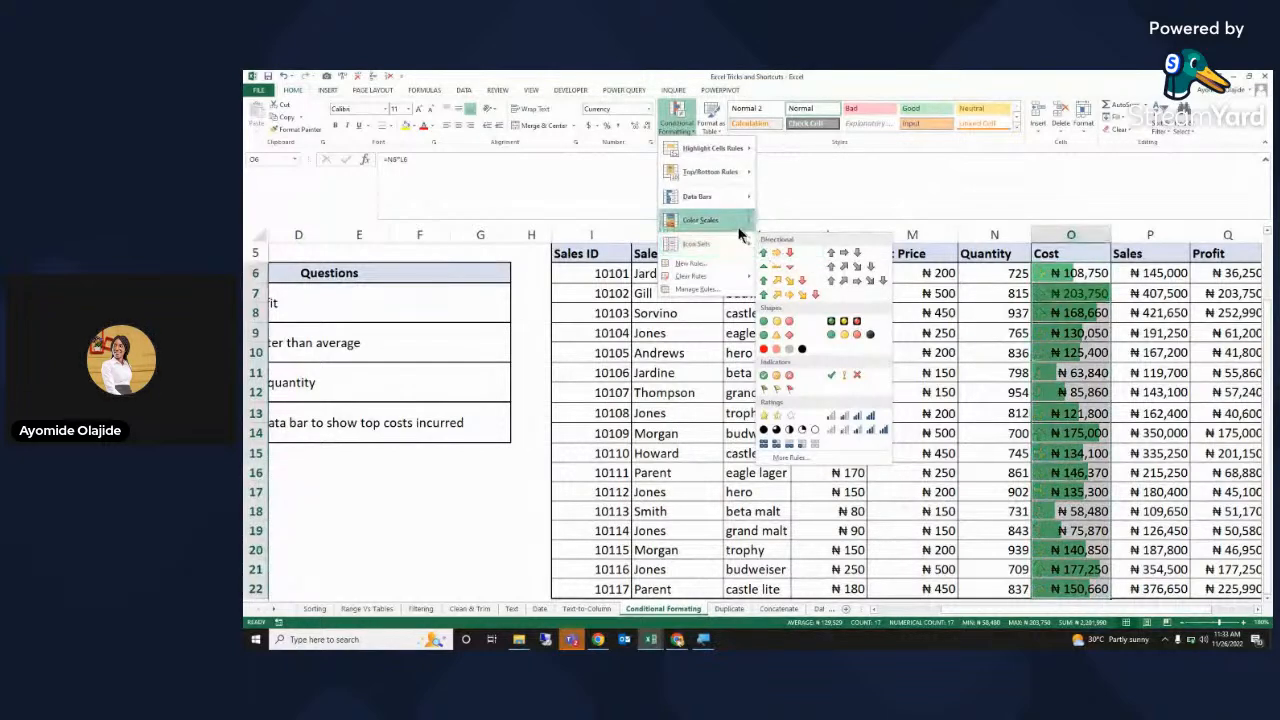
mouse_move(737, 225)
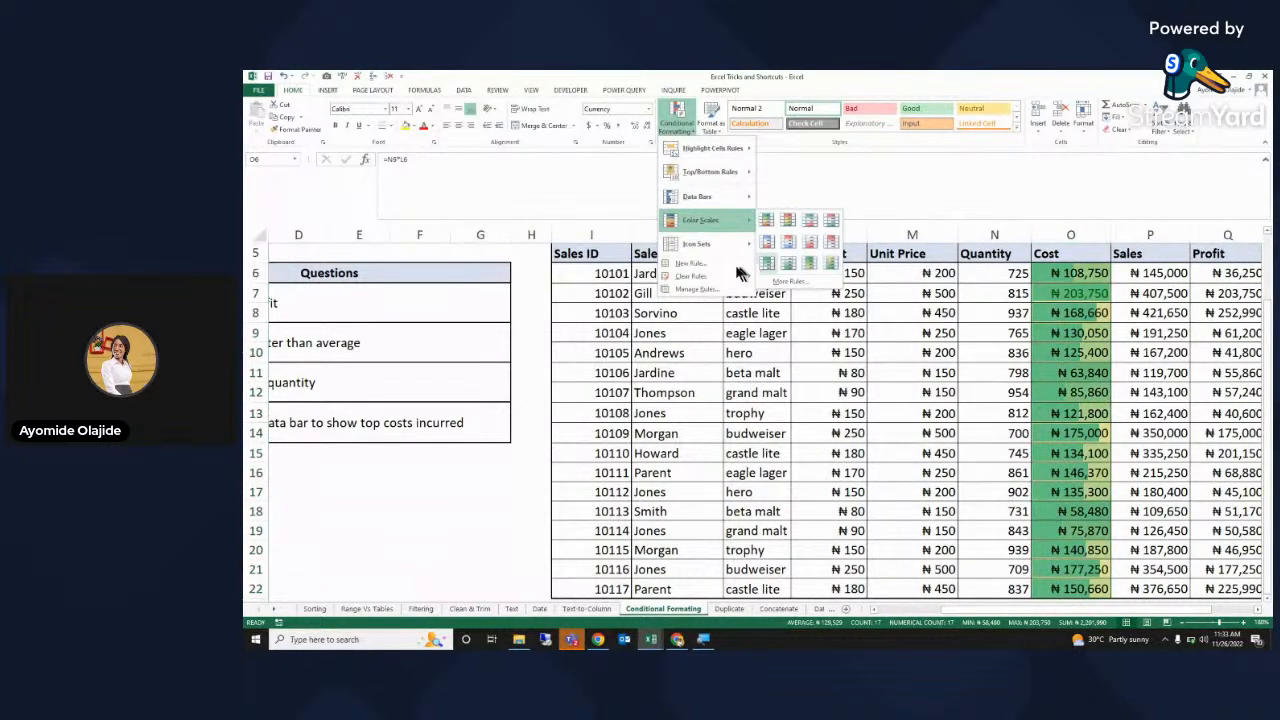
mouse_move(709, 275)
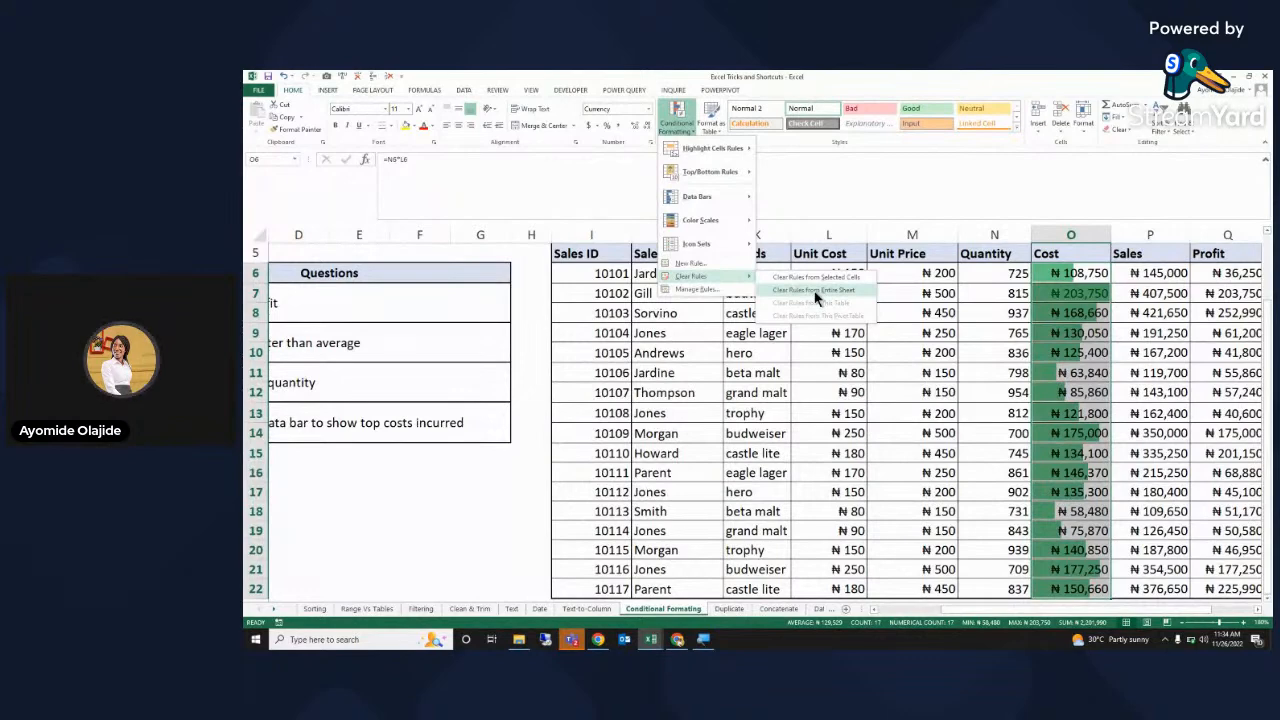
left_click(815, 292)
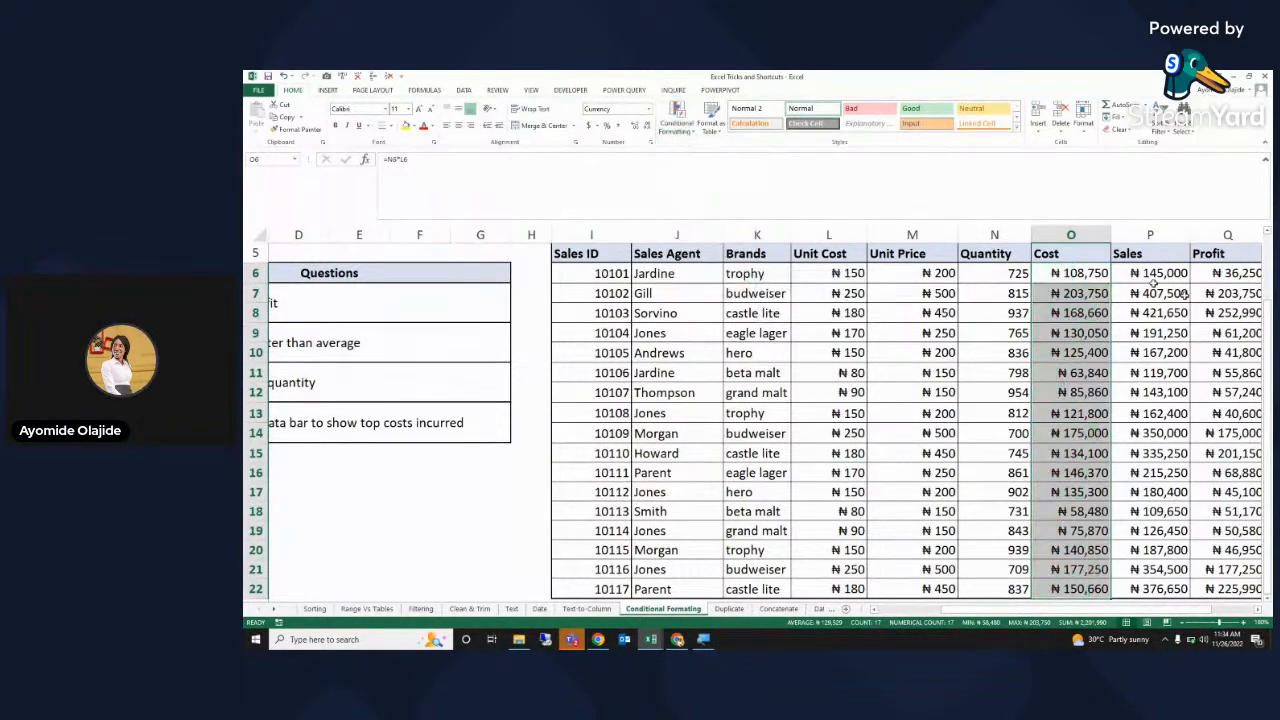
- Preview a color scale on the Cost values, look through the Icon Sets and Top/Bottom Rules without applying any, and review the sheet's questions
left_click(690, 125)
mouse_move(705, 220)
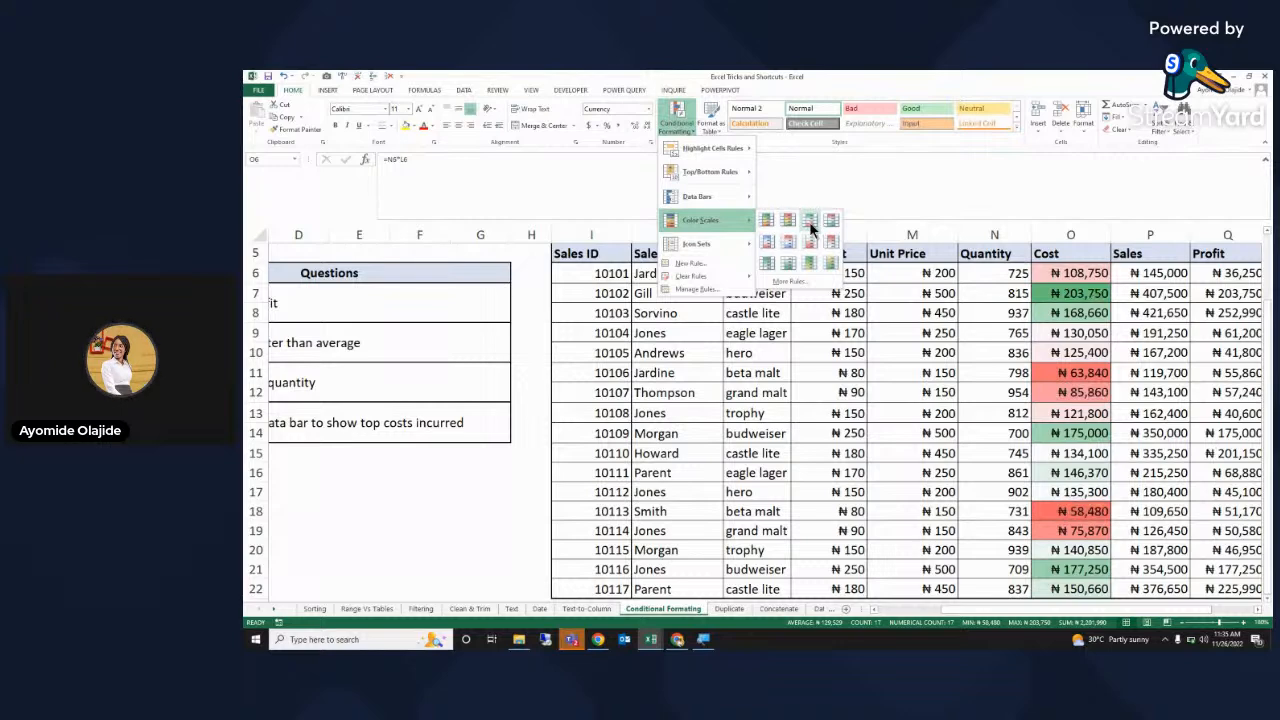
mouse_move(712, 258)
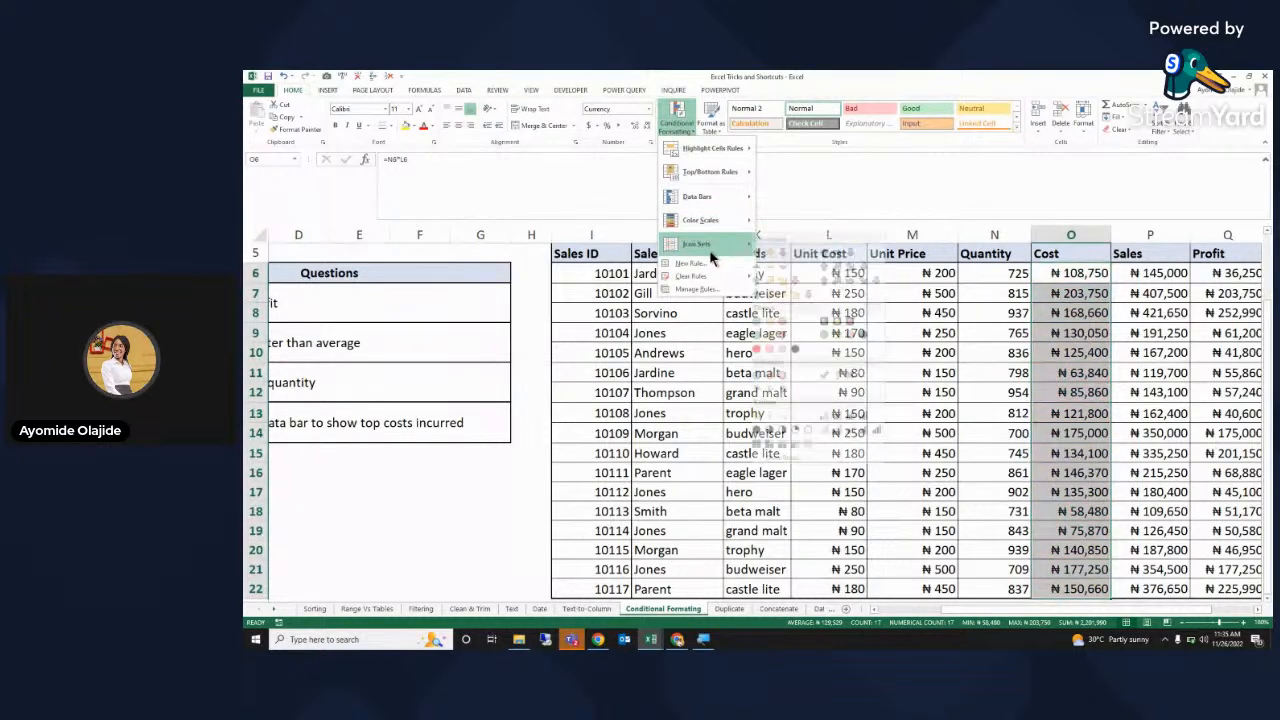
mouse_move(712, 175)
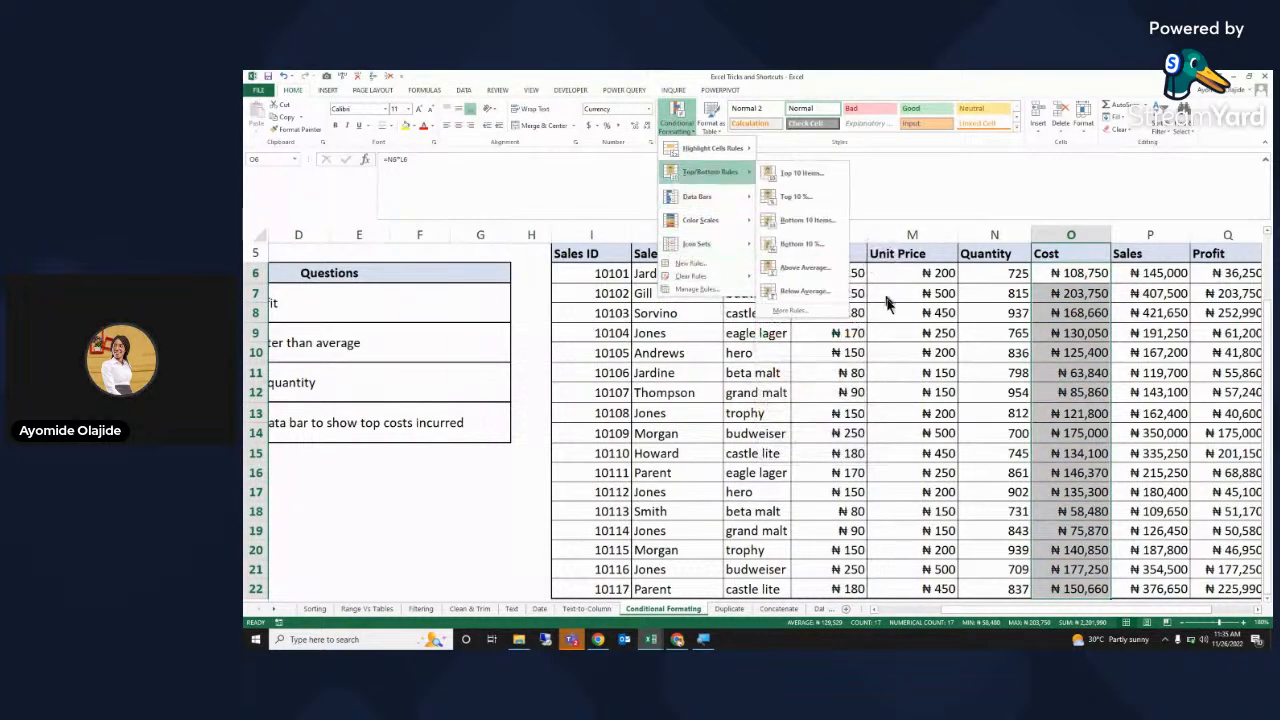
left_click(902, 325)
left_click_drag(958, 613, 913, 610)
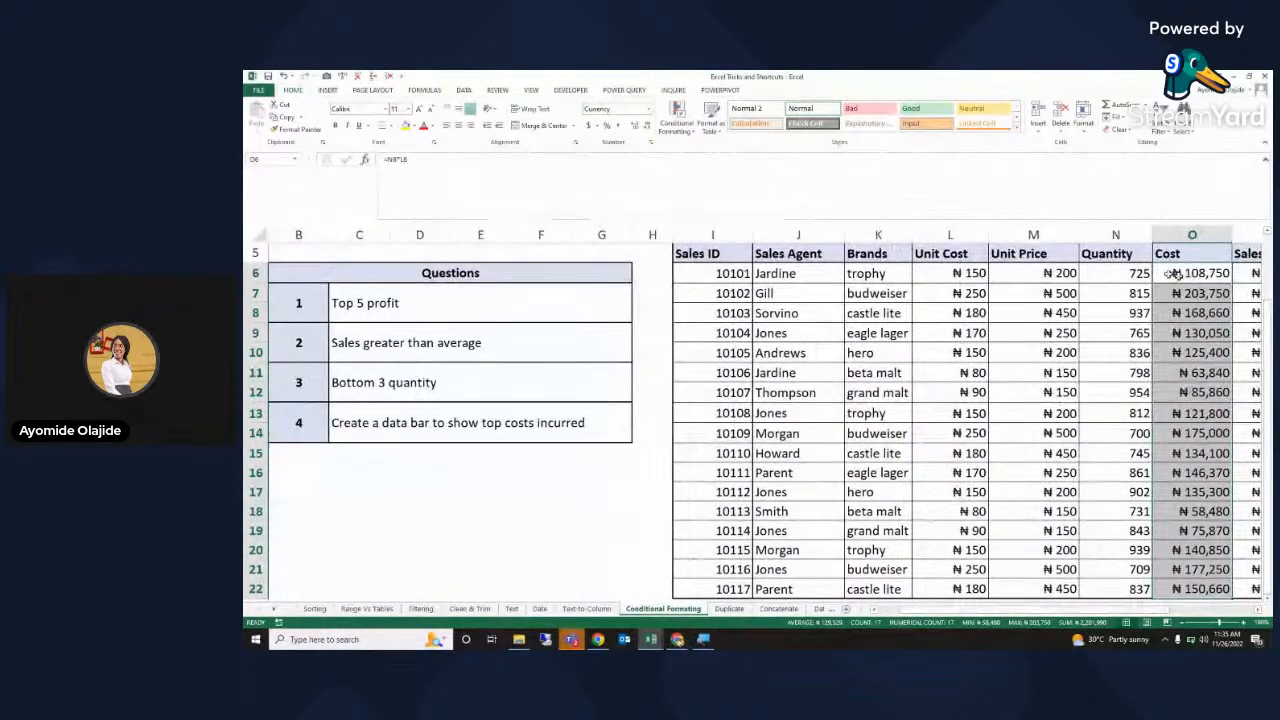
mouse_move(1073, 614)
left_mouse_down()
mouse_move(1103, 609)
mouse_move(1082, 615)
left_mouse_up()
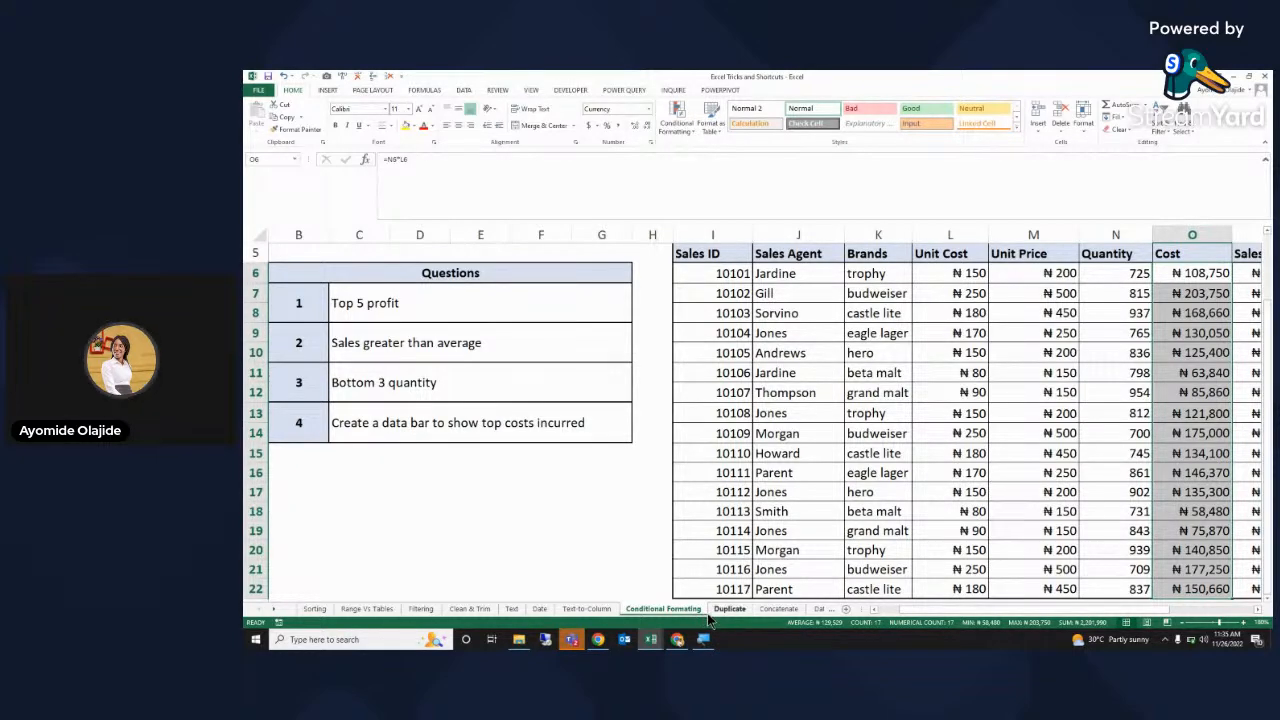
- Switch to the StreamYard studio in Google Chrome and mute the microphone
mouse_move(652, 641)
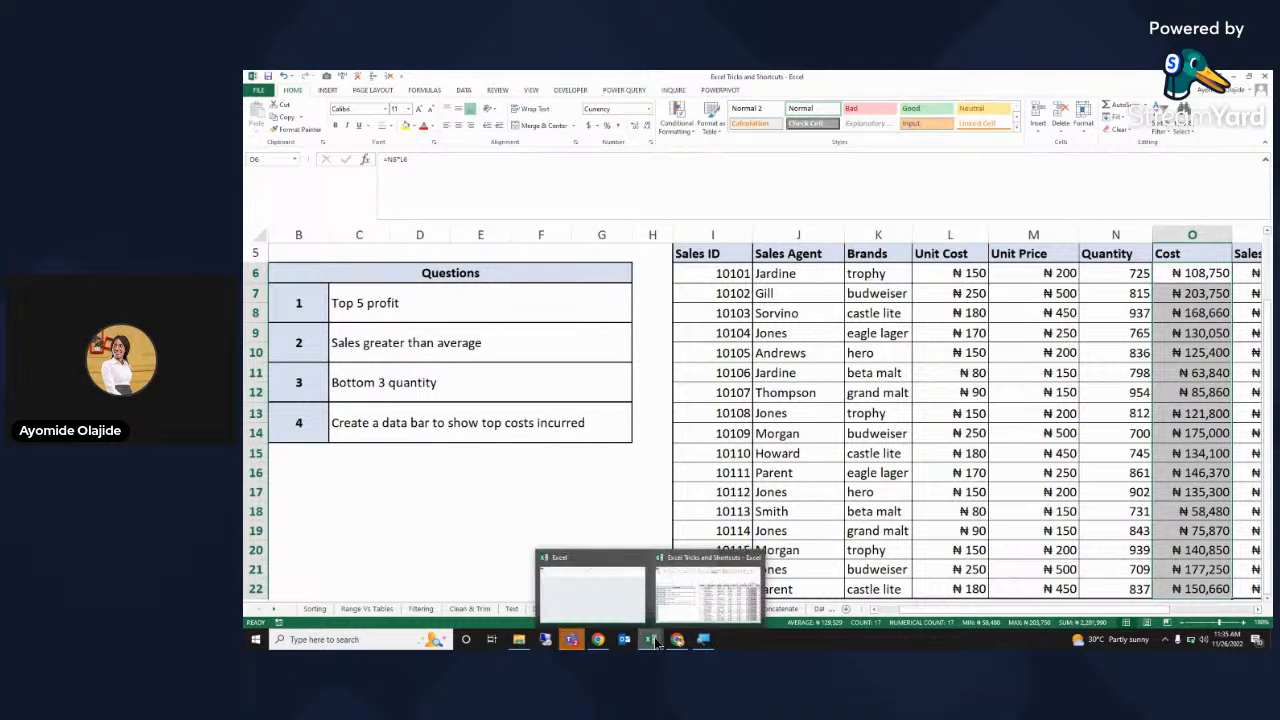
mouse_move(597, 641)
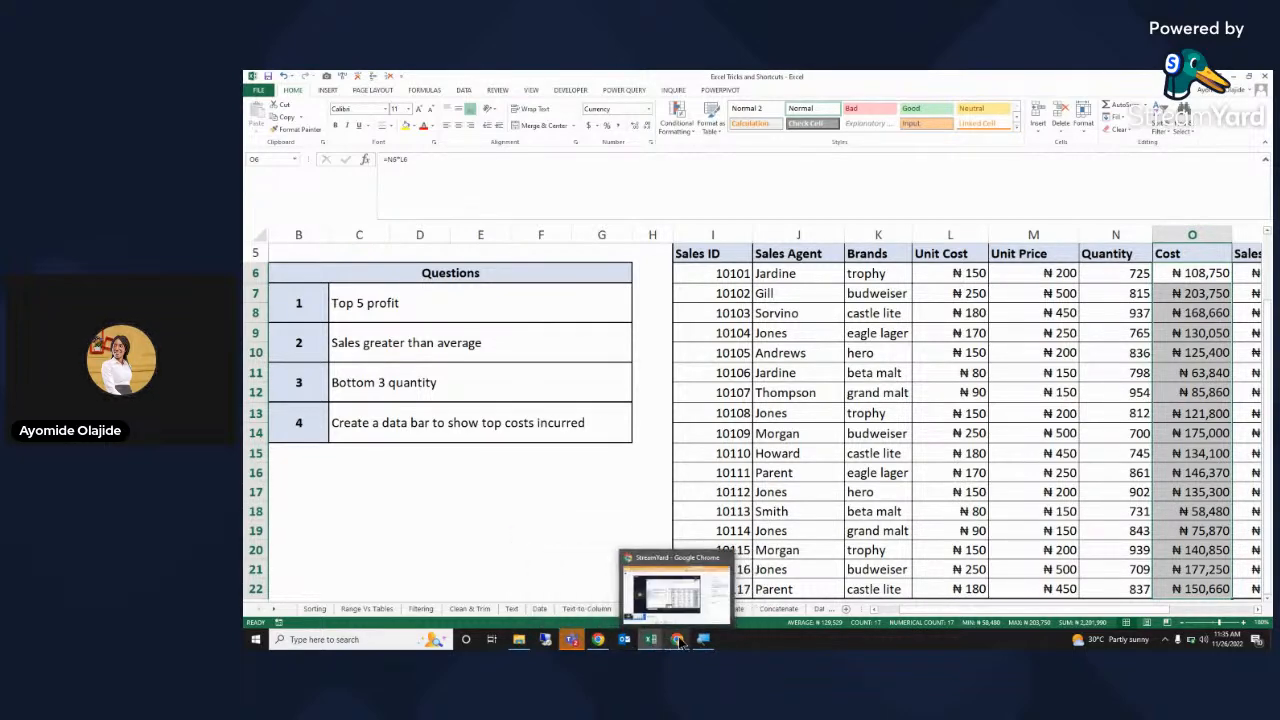
left_click(679, 641)
left_click(522, 610)
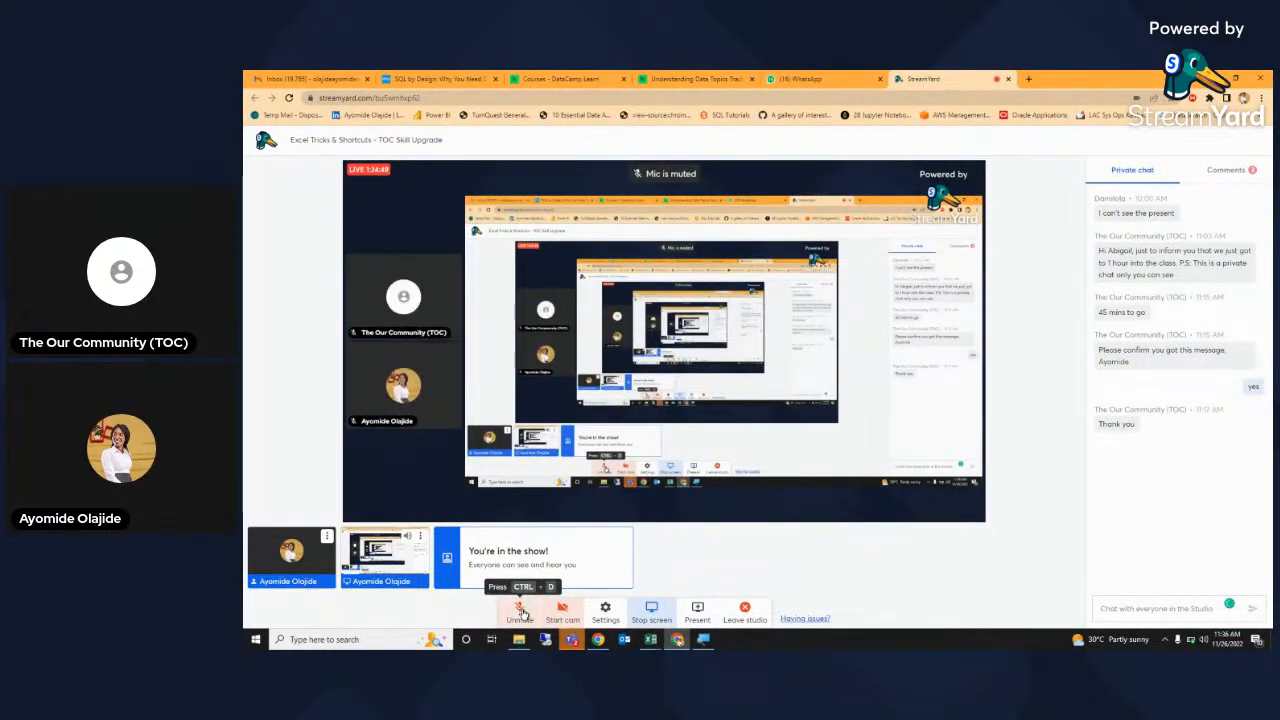
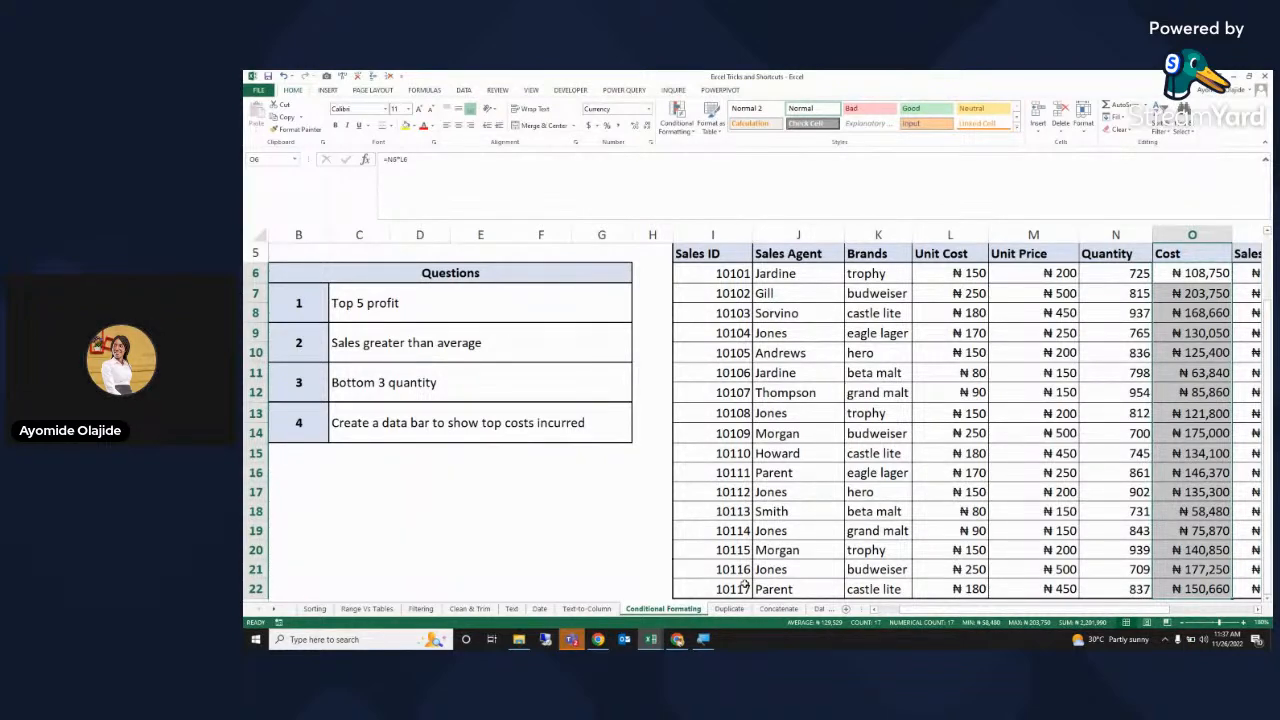
- Return to the Excel workbook's Duplicate sheet and show the Removing Duplicate table from its title
left_click(726, 610)
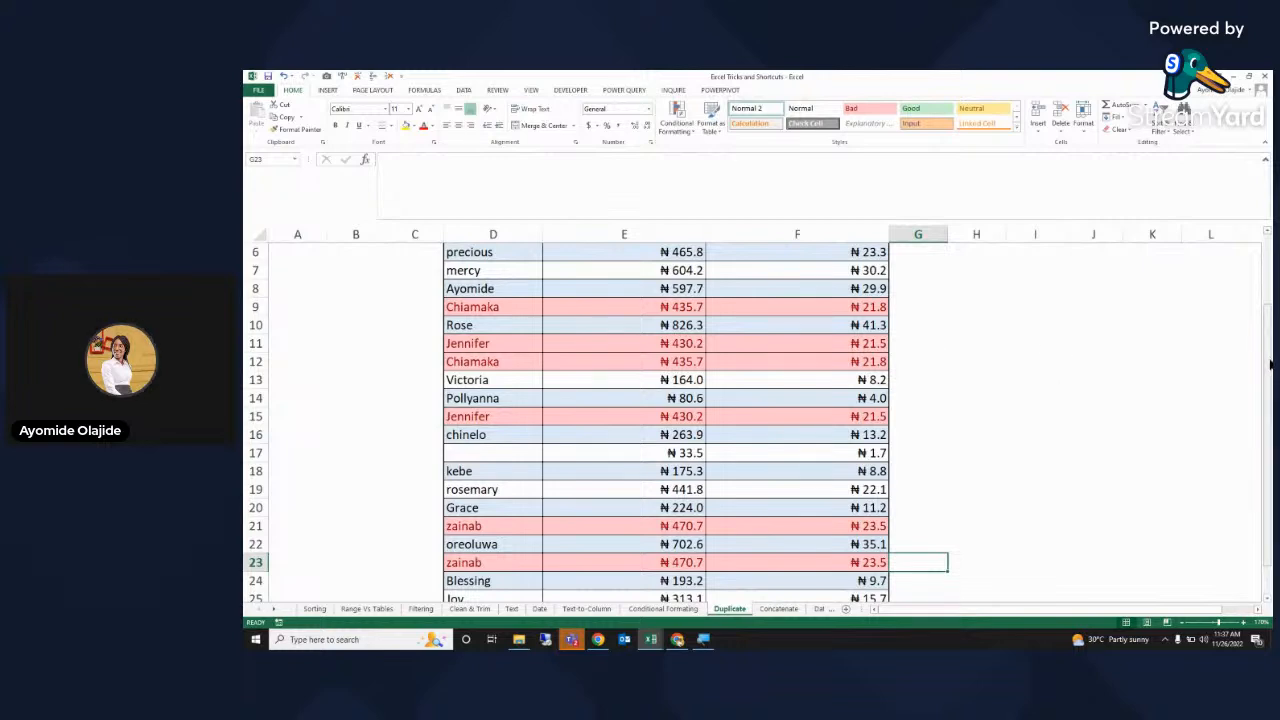
left_click_drag(1270, 365, 1268, 262)
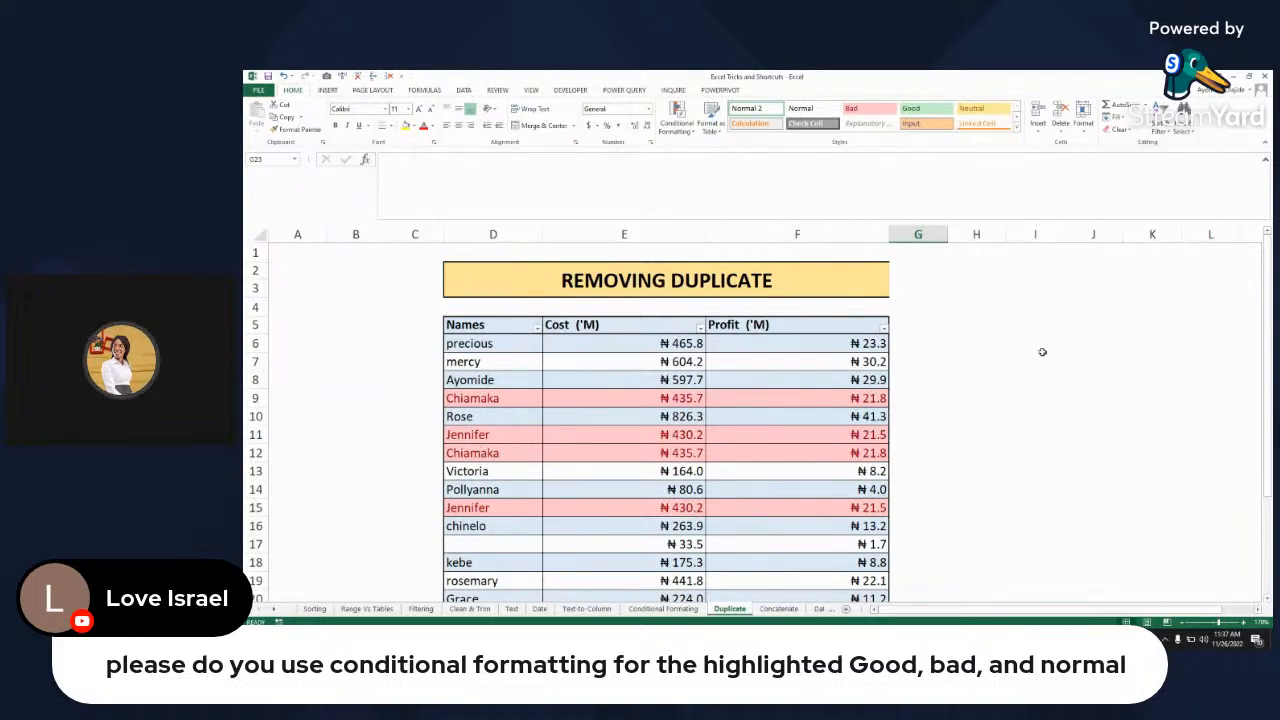
mouse_move(1267, 358)
left_mouse_down()
mouse_move(1267, 440)
mouse_move(1264, 346)
left_mouse_up()
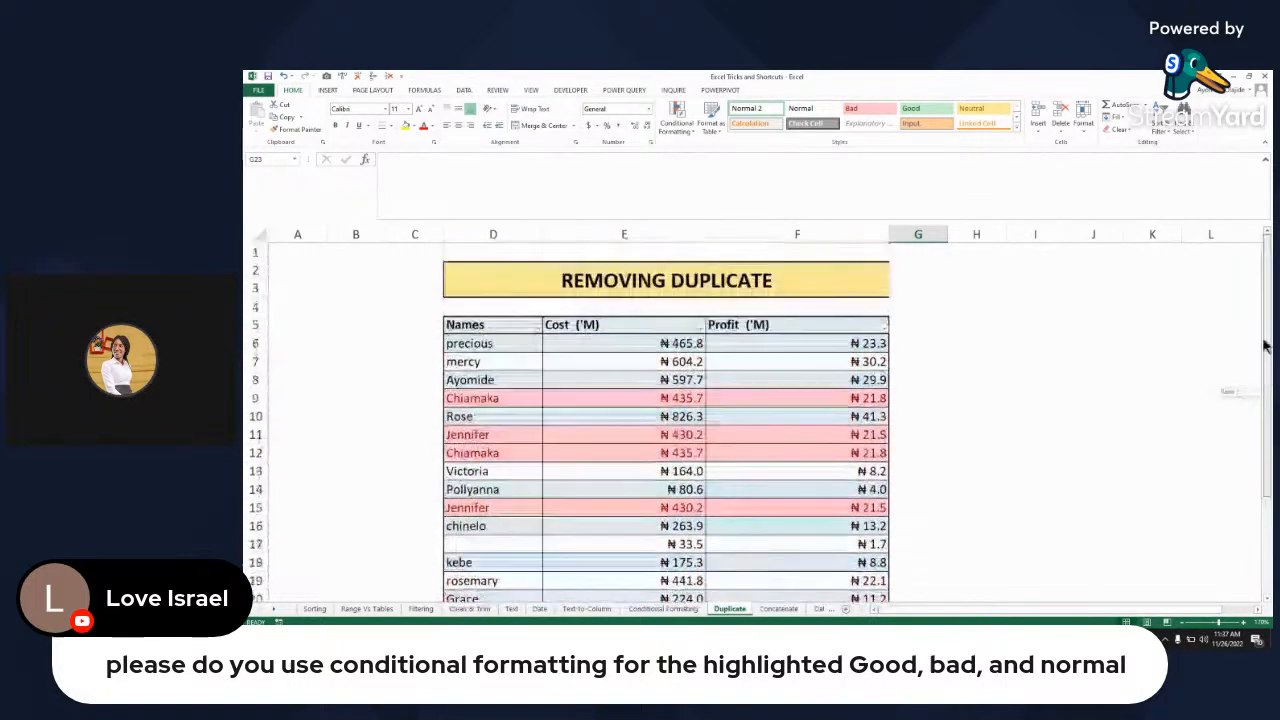
- Open Remove Duplicates for the names, cost and profit table and place the dialog clear of the data
left_click(660, 379)
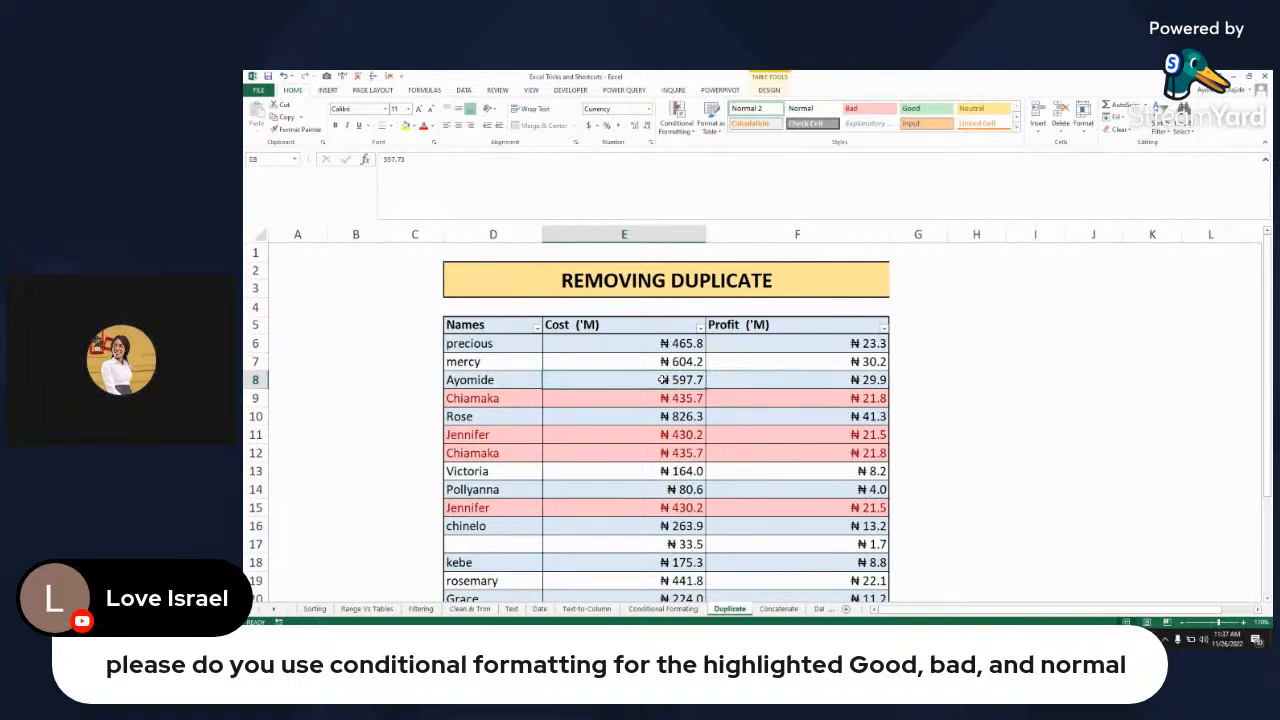
left_click(640, 396)
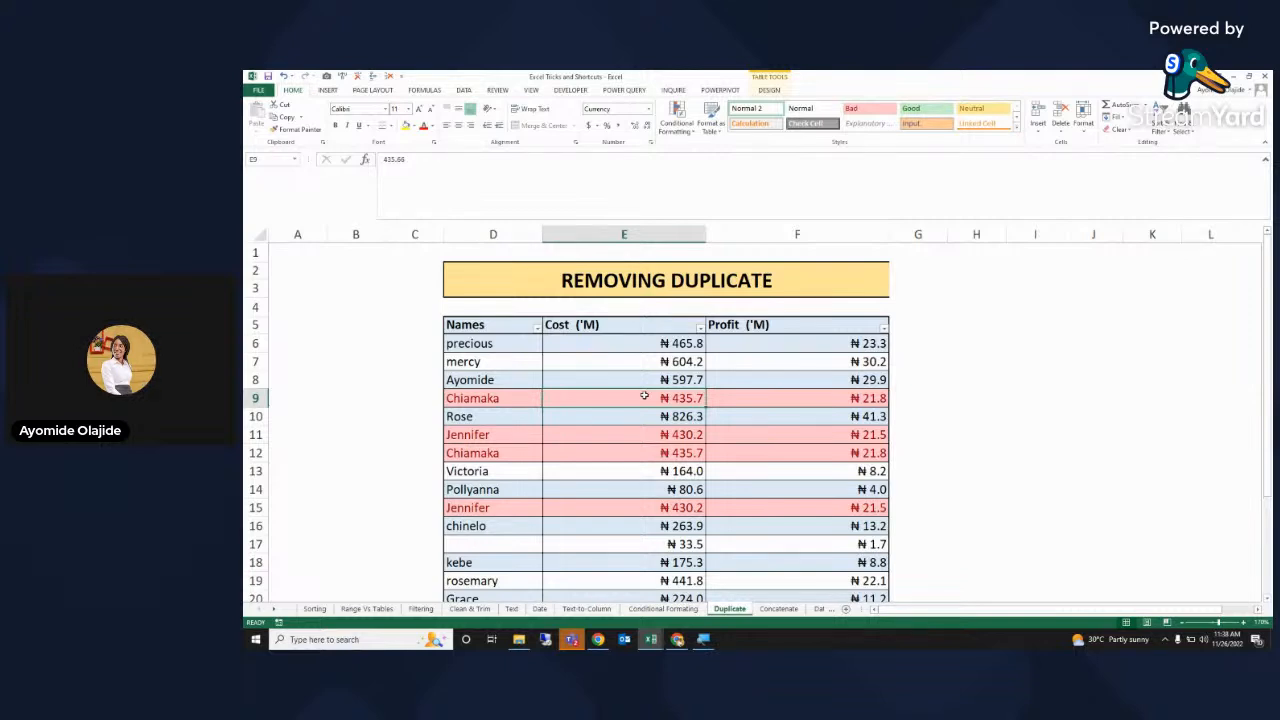
left_click(576, 428)
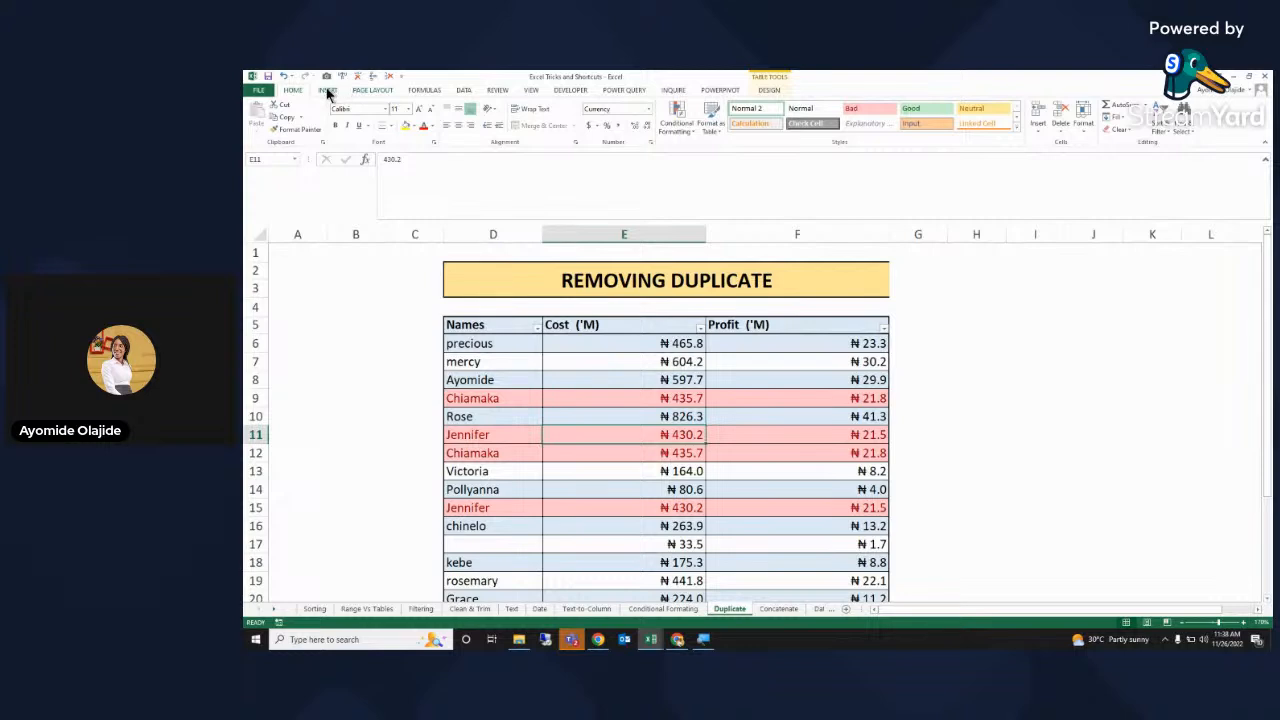
left_click(466, 91)
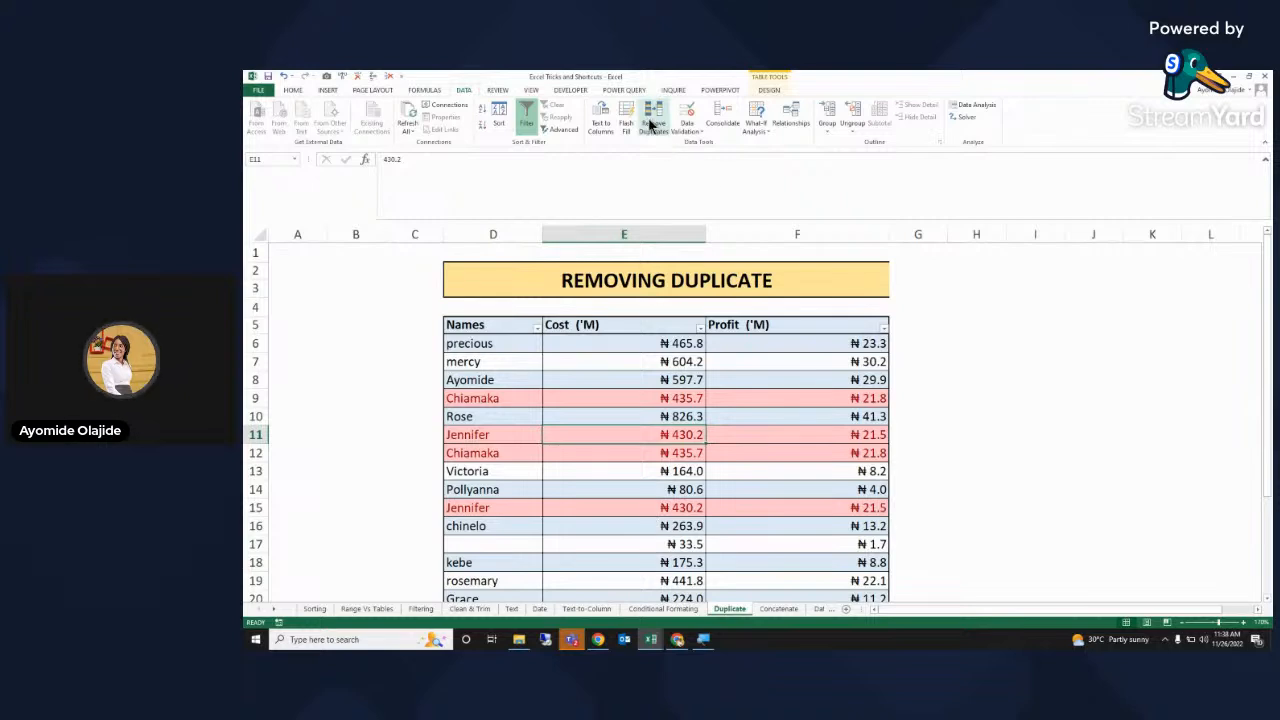
left_click(652, 120)
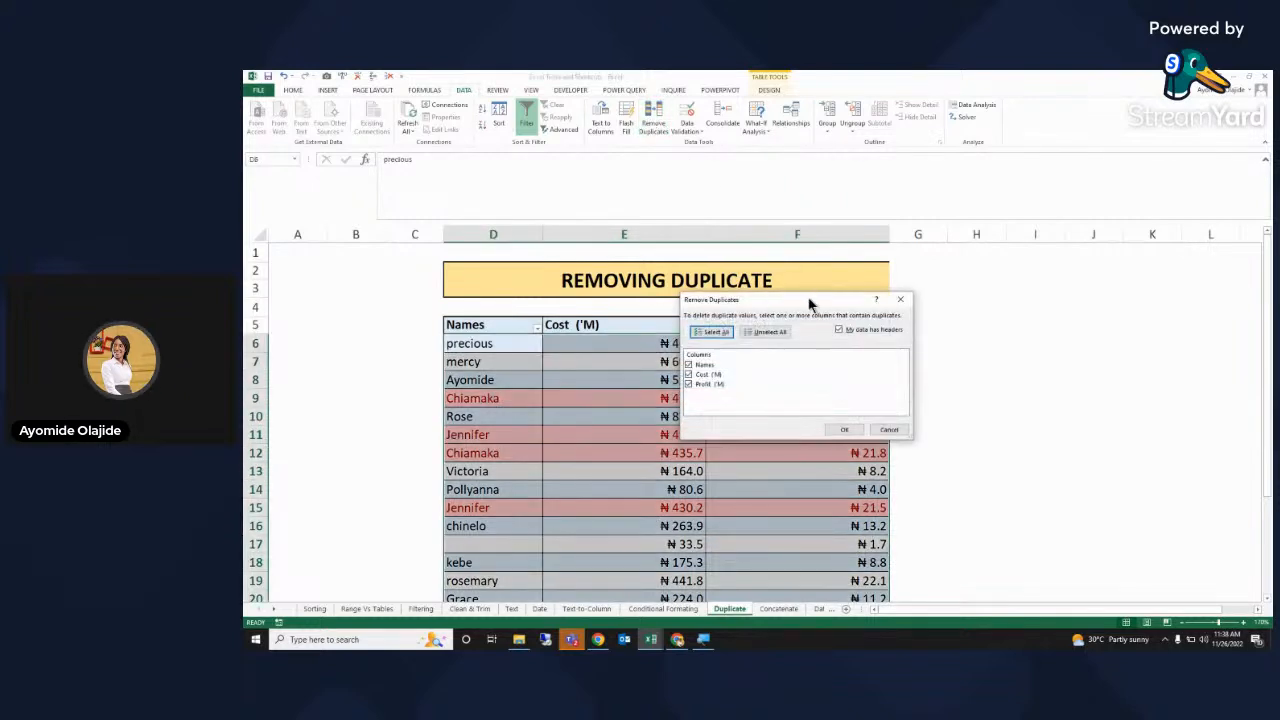
left_click_drag(807, 296, 714, 272)
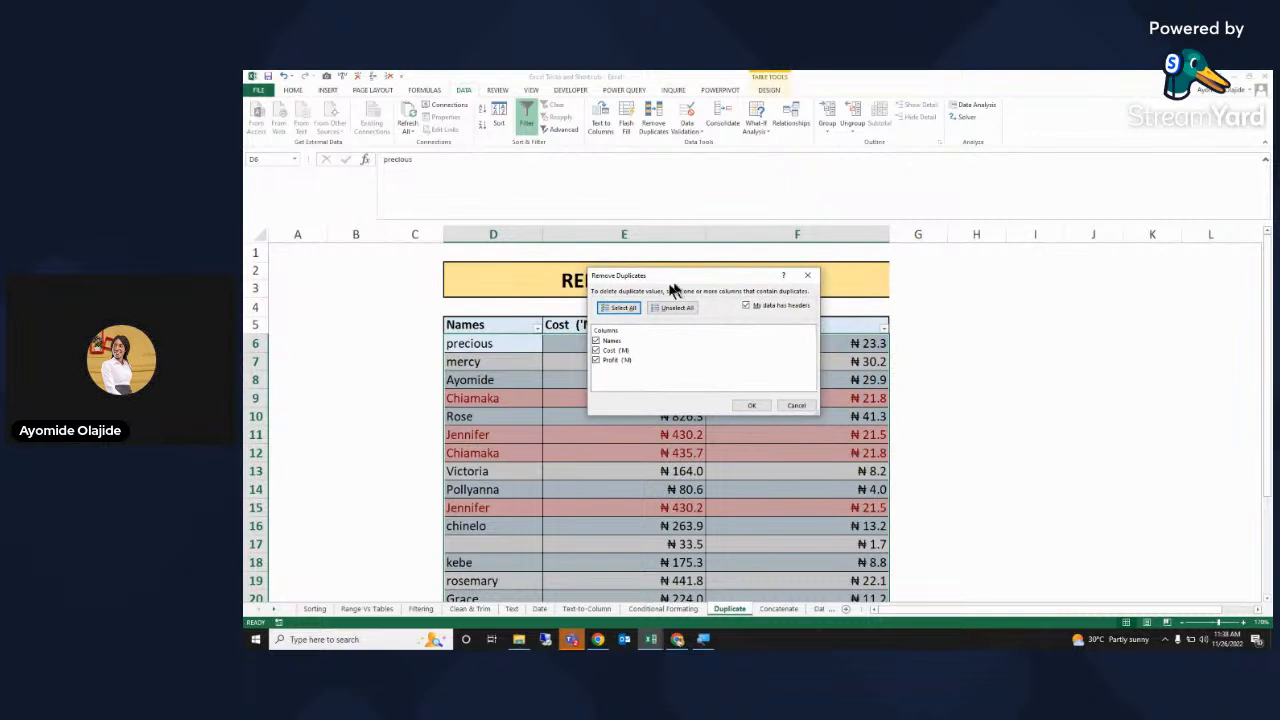
left_click_drag(707, 275, 959, 253)
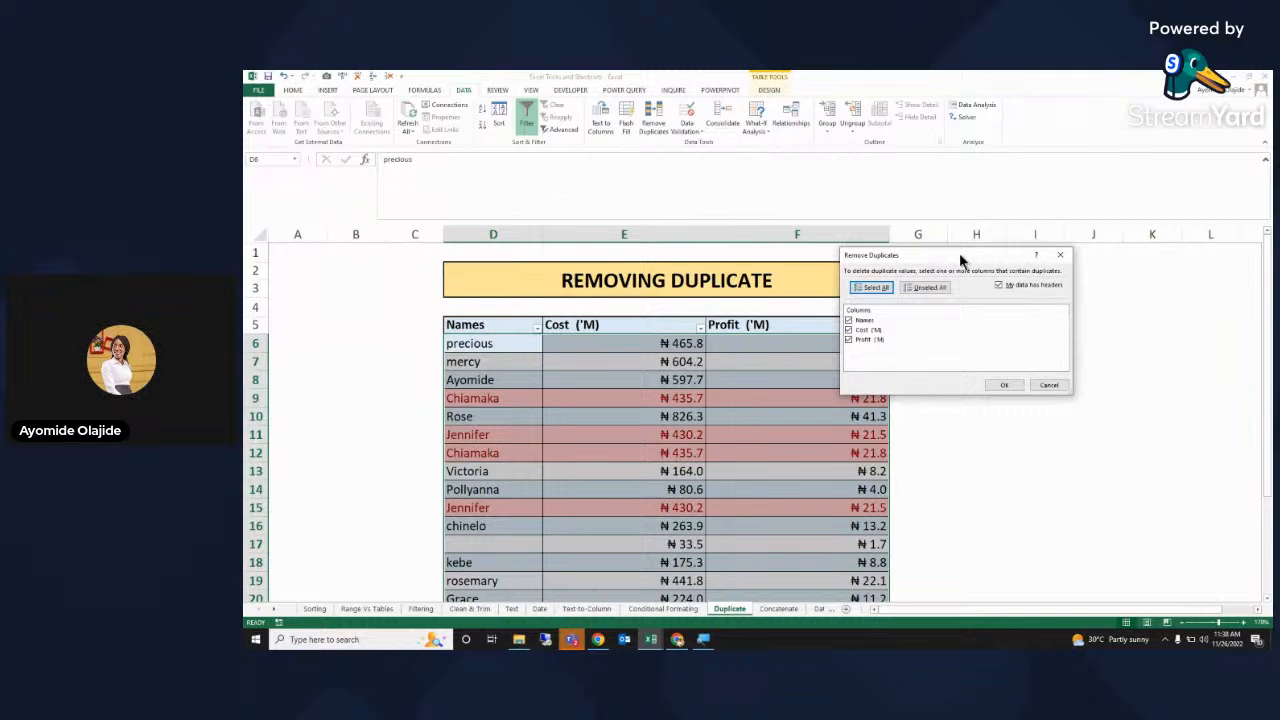
left_click_drag(959, 253, 1054, 244)
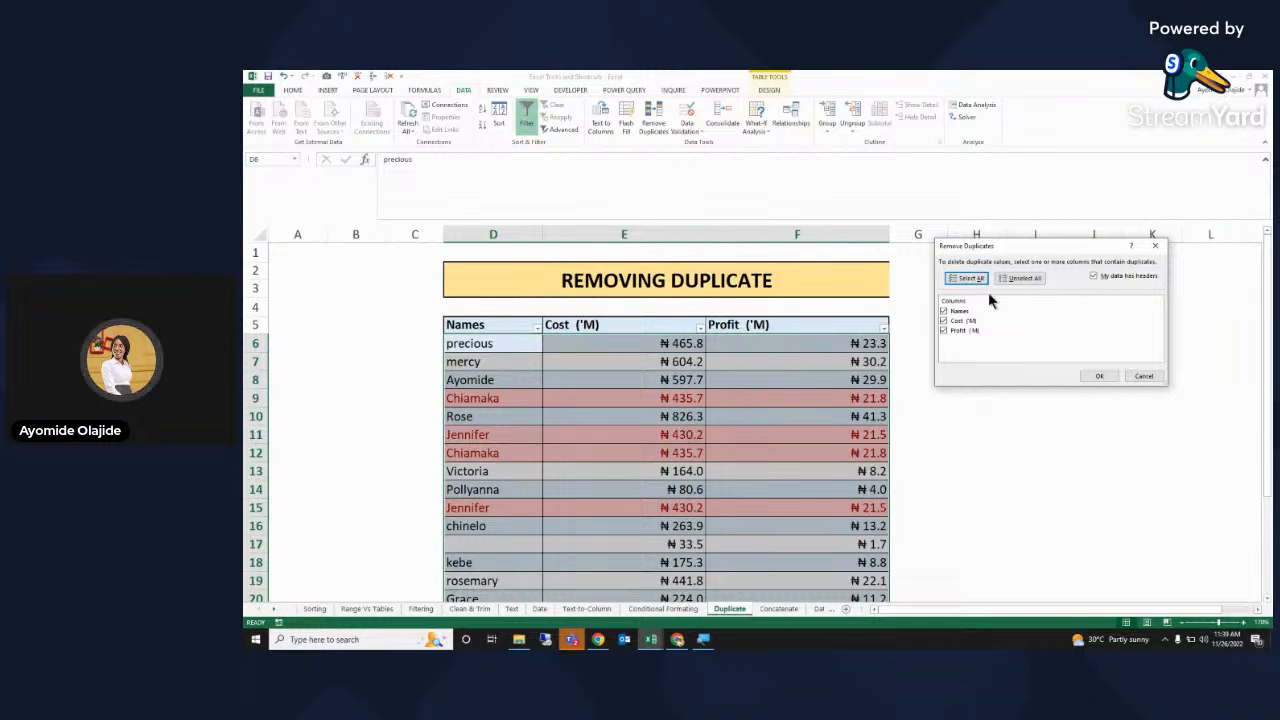
left_click_drag(953, 258, 888, 260)
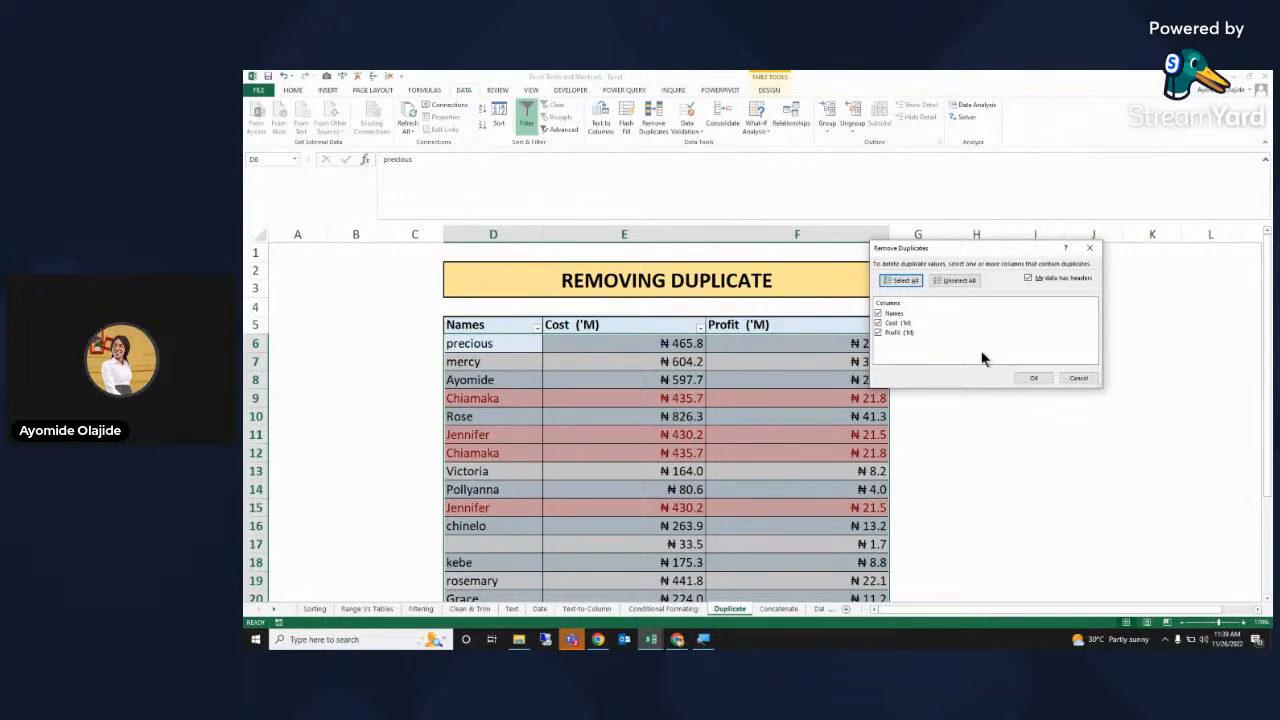
- Remove the duplicate rows, comparing the Names, Cost ('M) and Profit ('M) columns
left_click(951, 280)
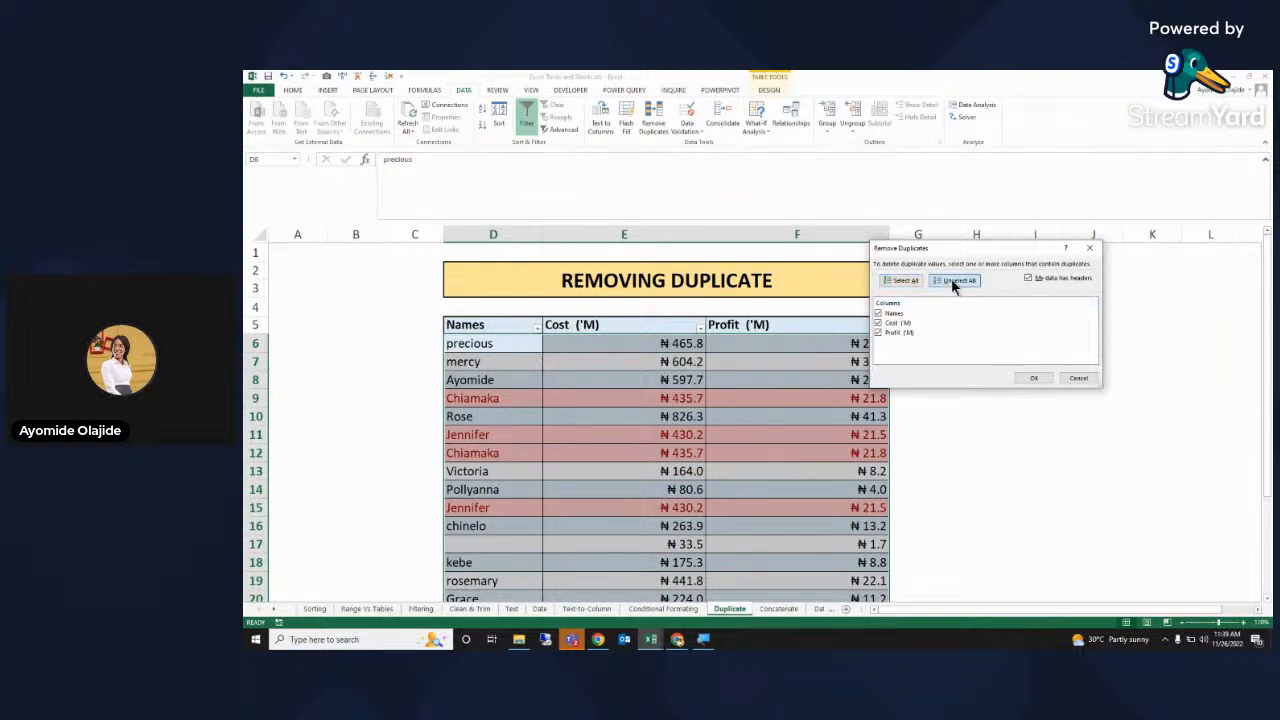
left_click(895, 314)
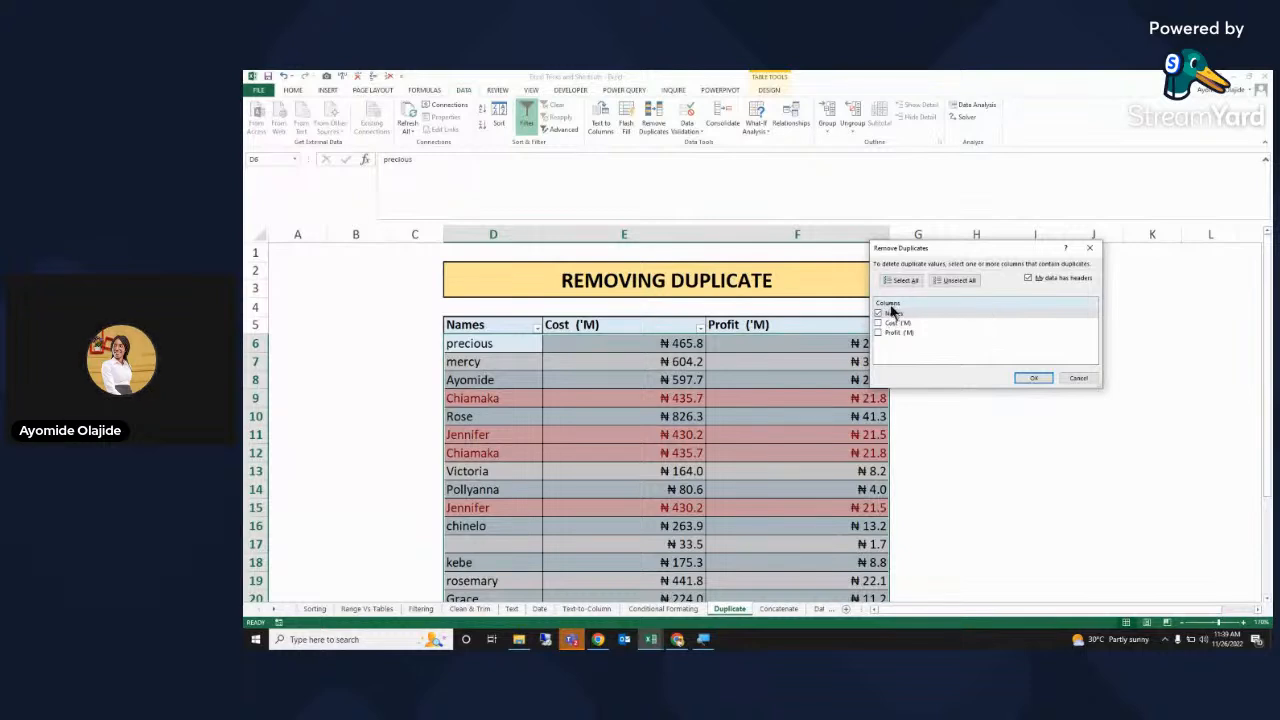
left_click(914, 281)
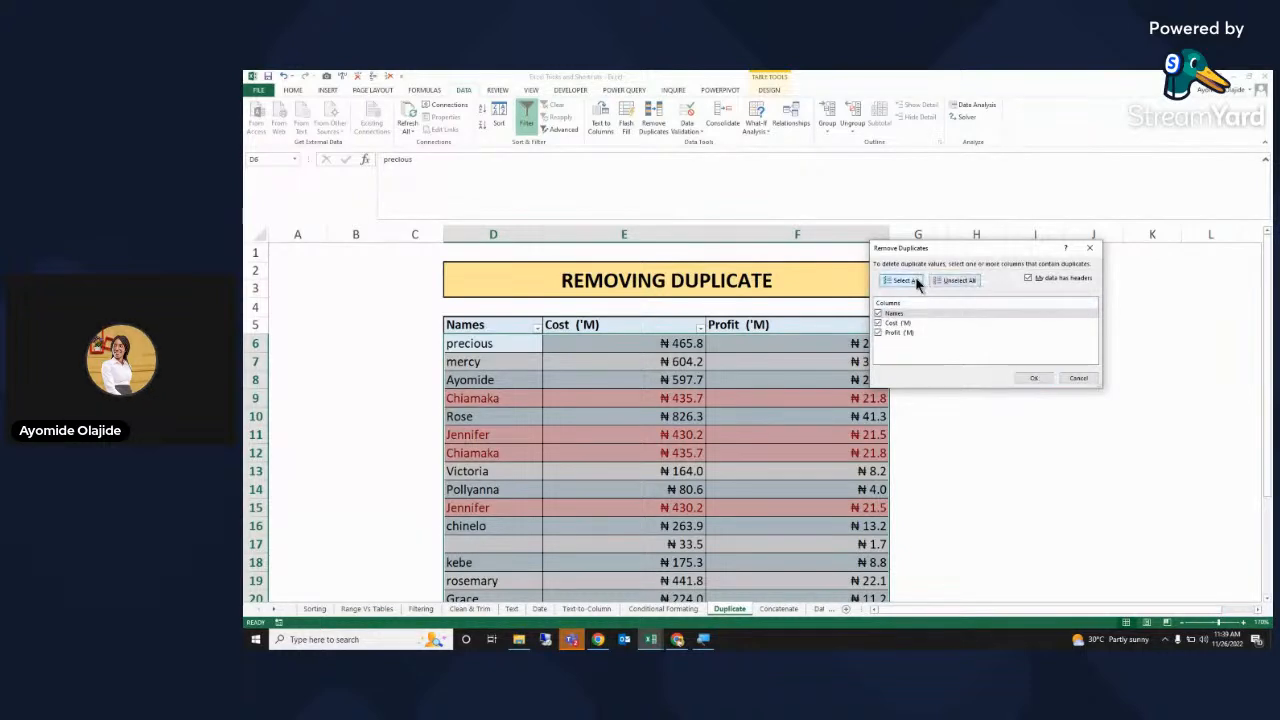
left_click(1027, 377)
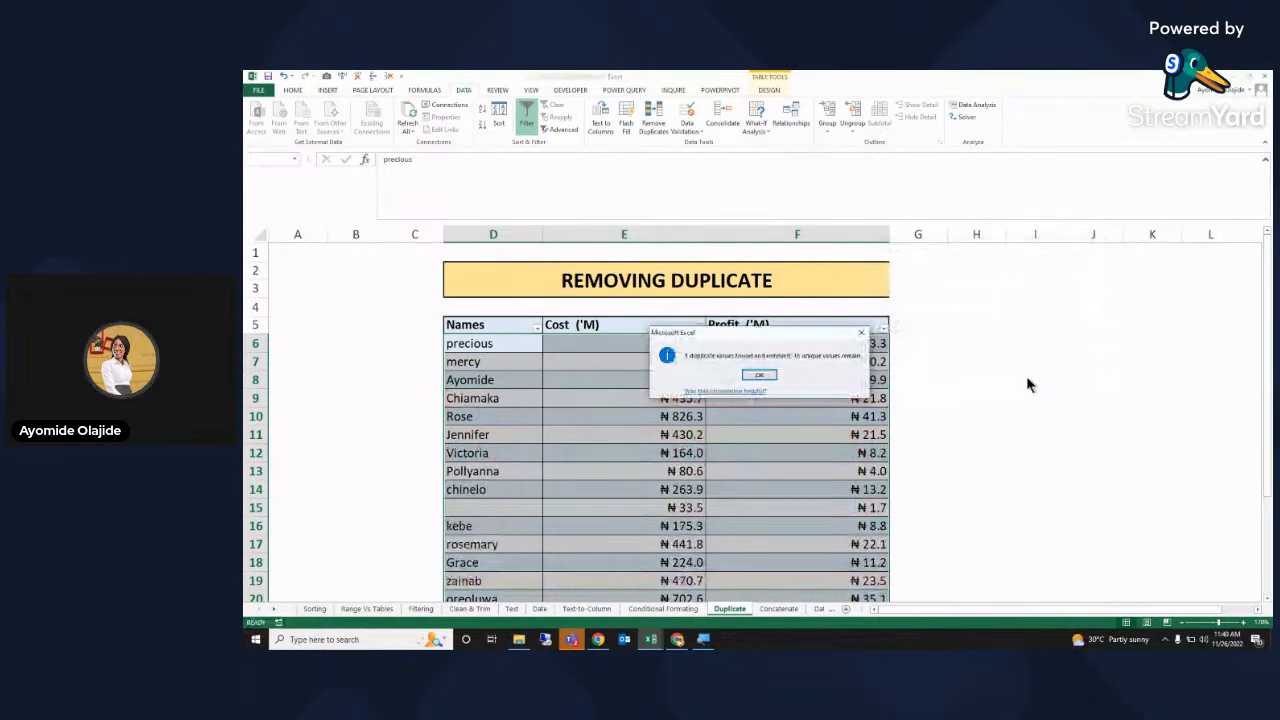
left_click(759, 375)
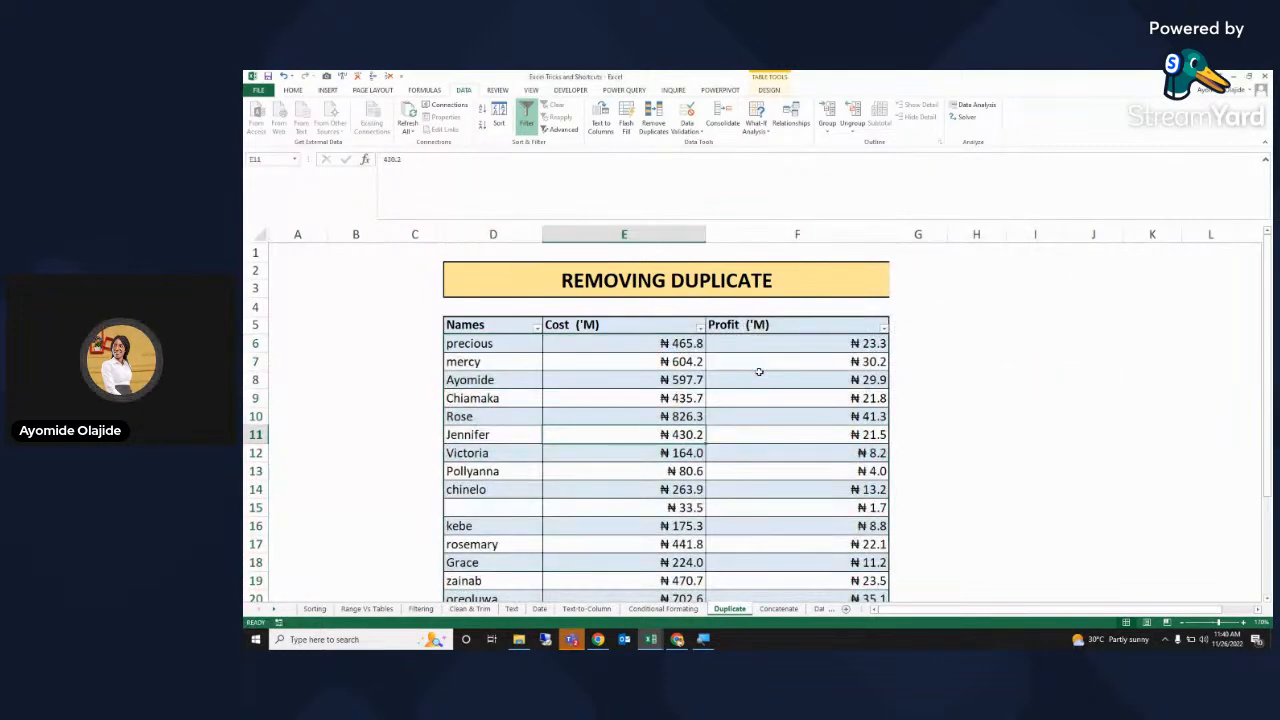
- Undo the duplicate removal and run Remove Duplicates again on all three columns of the table
key("ctrl+z")
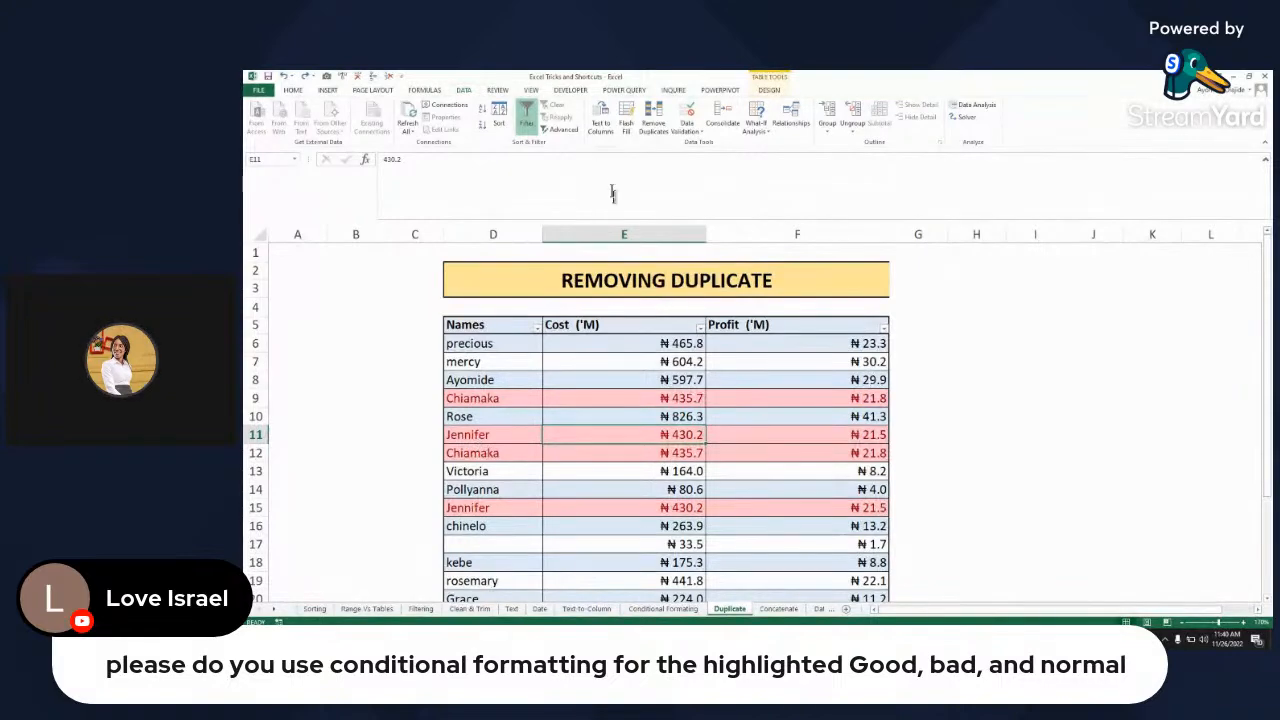
left_click(645, 121)
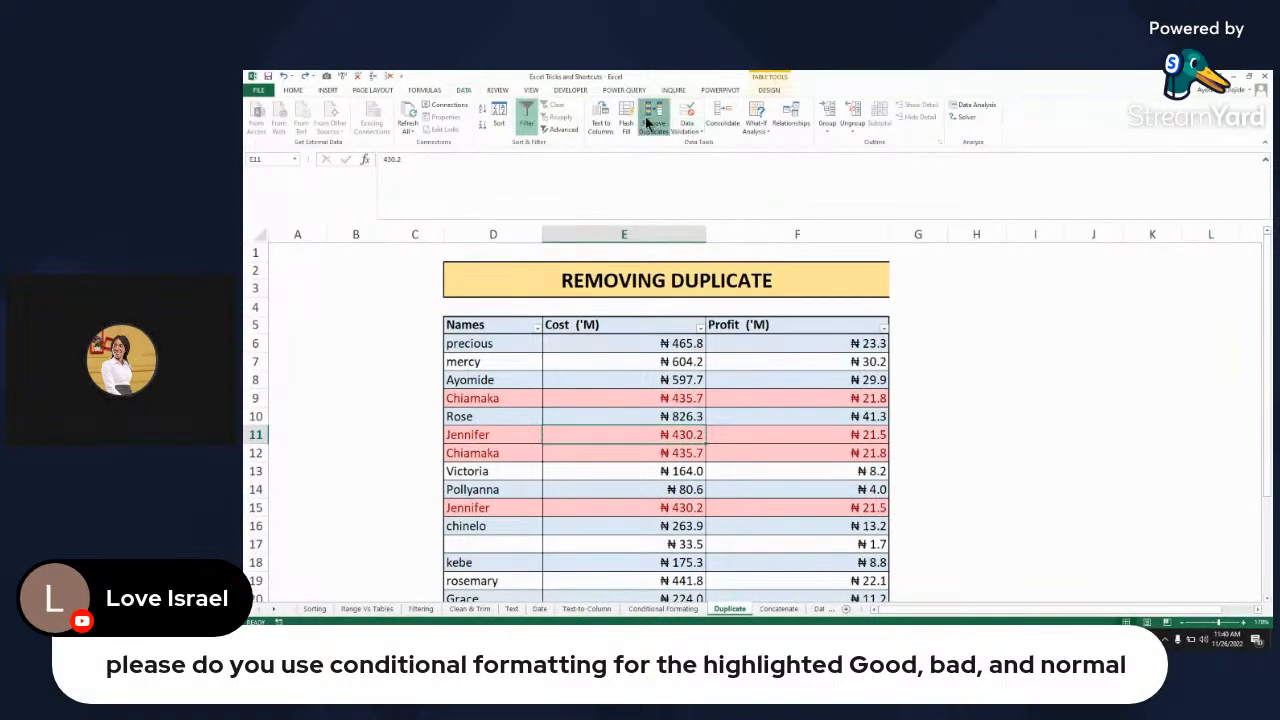
left_click(1035, 377)
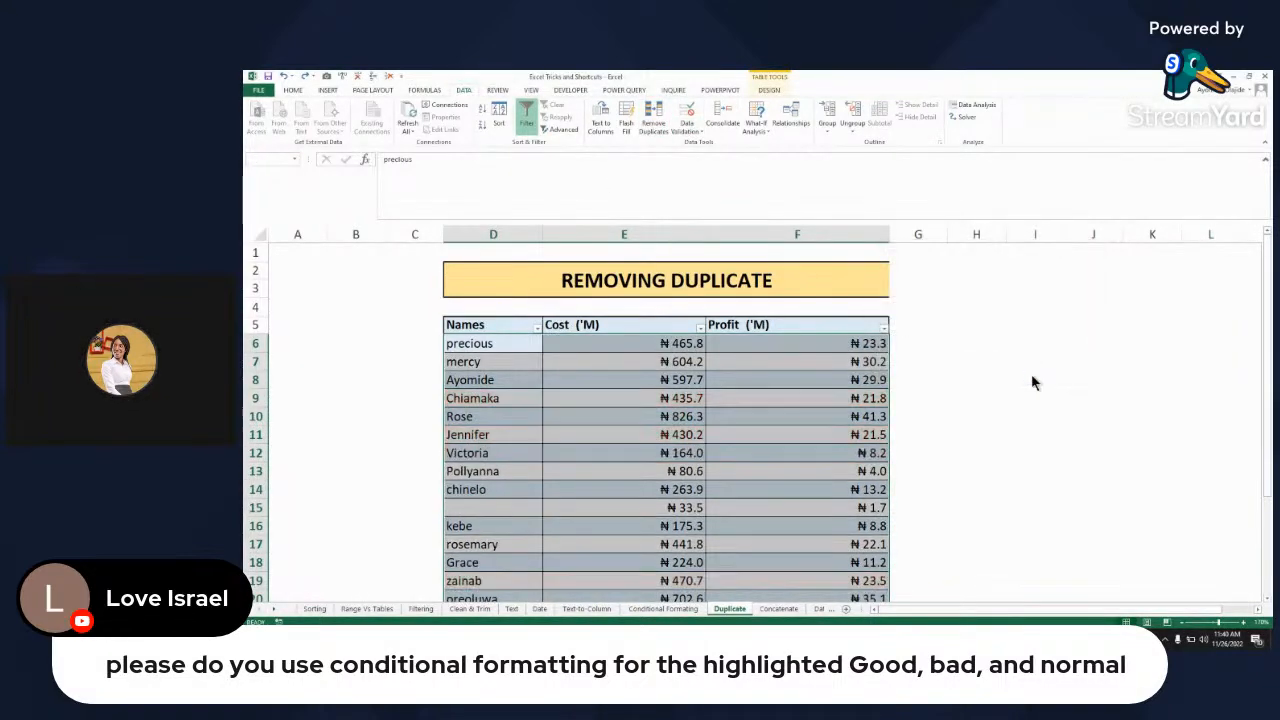
left_click(754, 377)
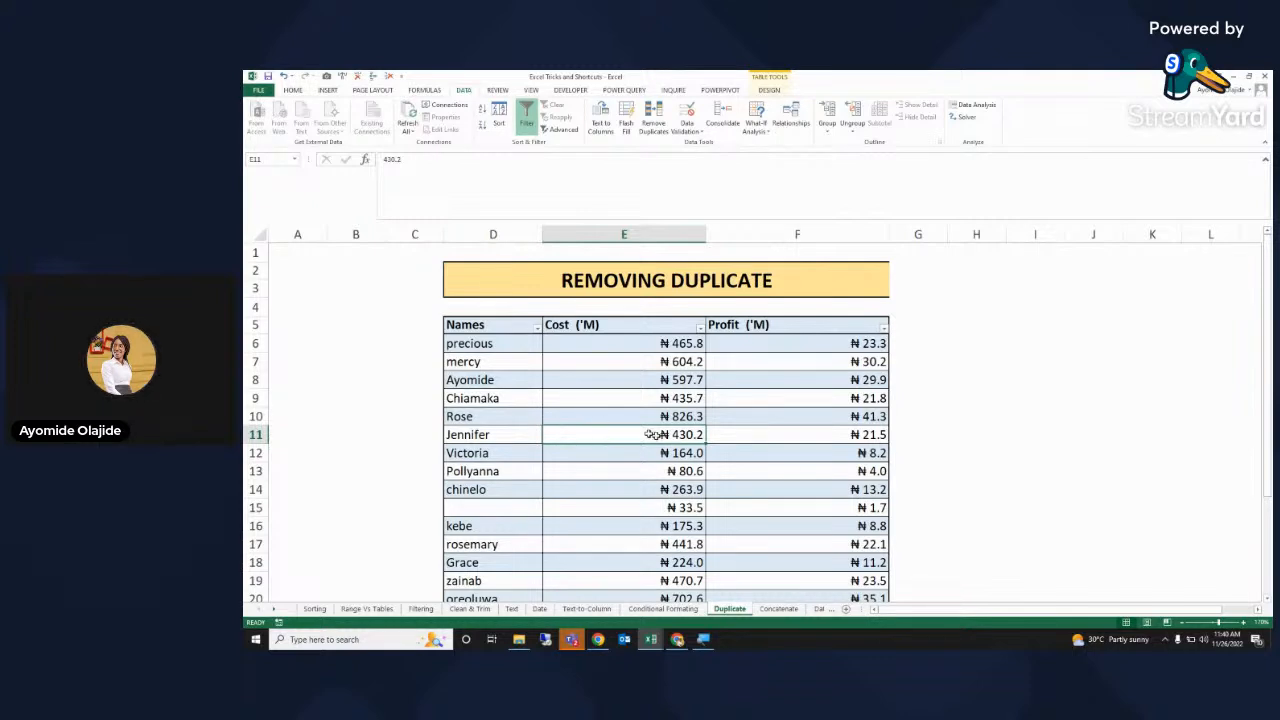
left_click(275, 609)
left_click(276, 609)
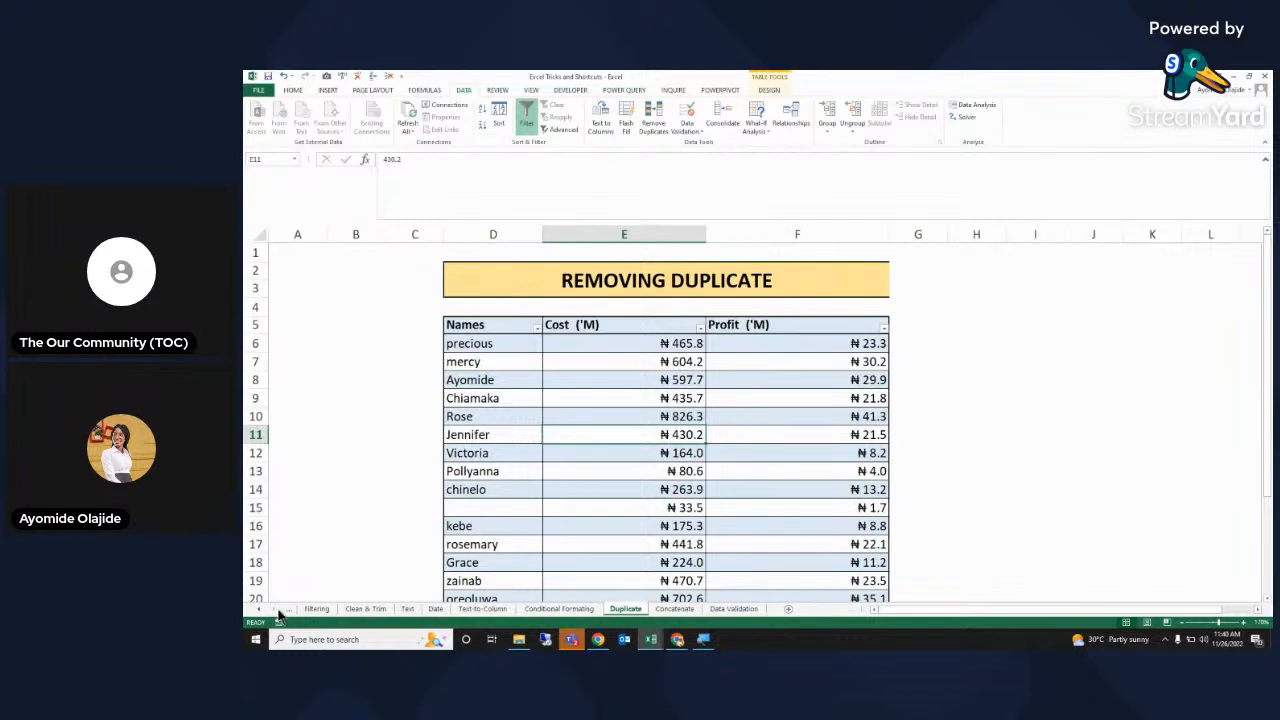
left_click(740, 434)
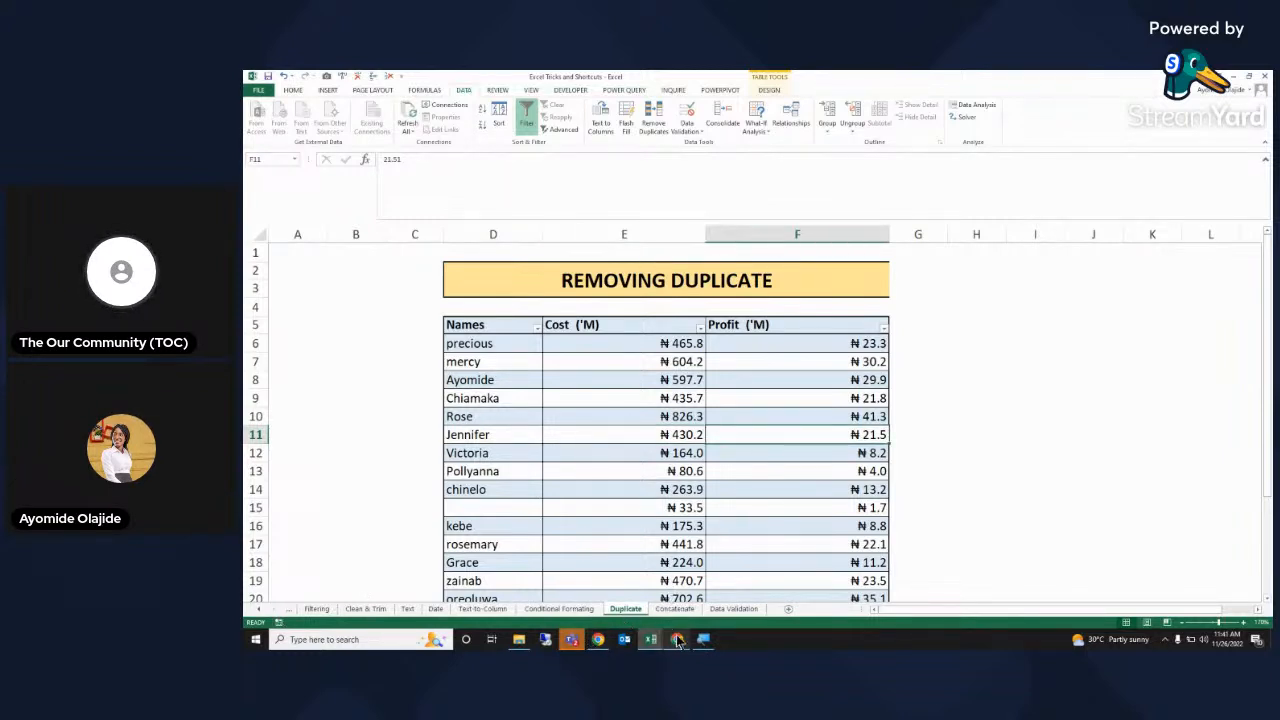
- Switch to StreamYard in Chrome to read the latest audience comments, and return to the Excel workbook
mouse_move(678, 641)
left_click(678, 605)
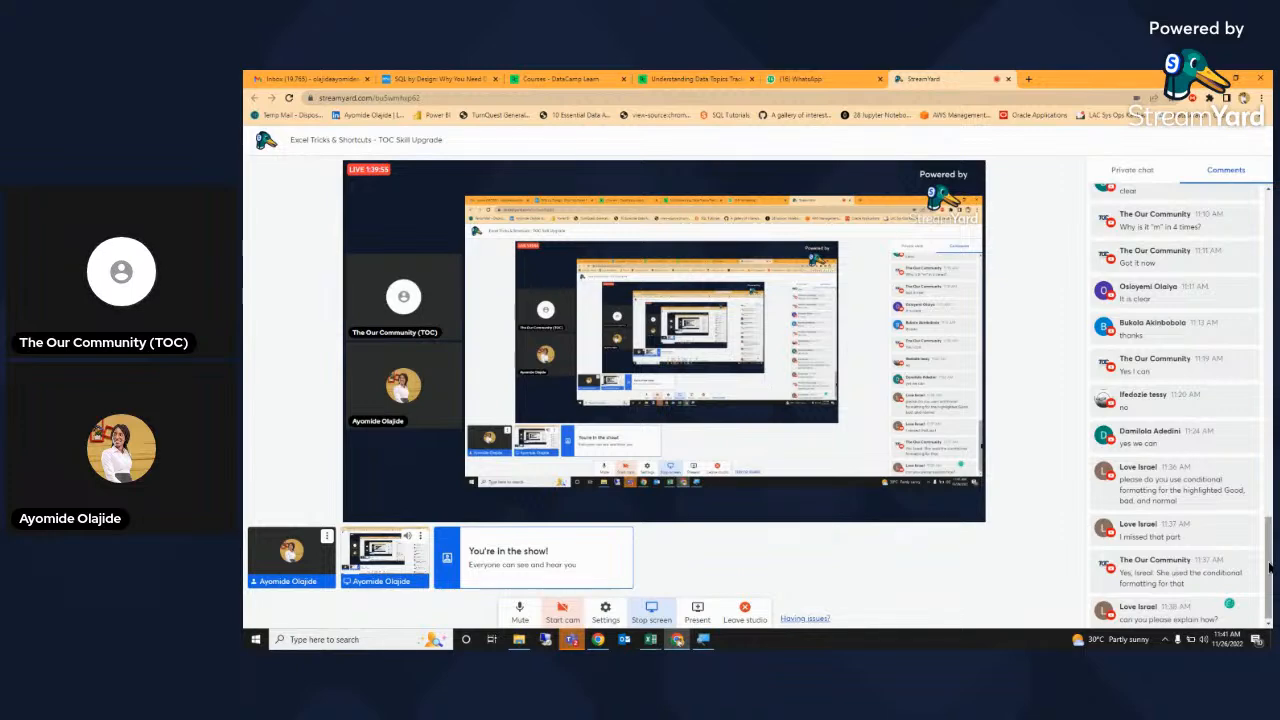
left_click_drag(1270, 568, 1270, 571)
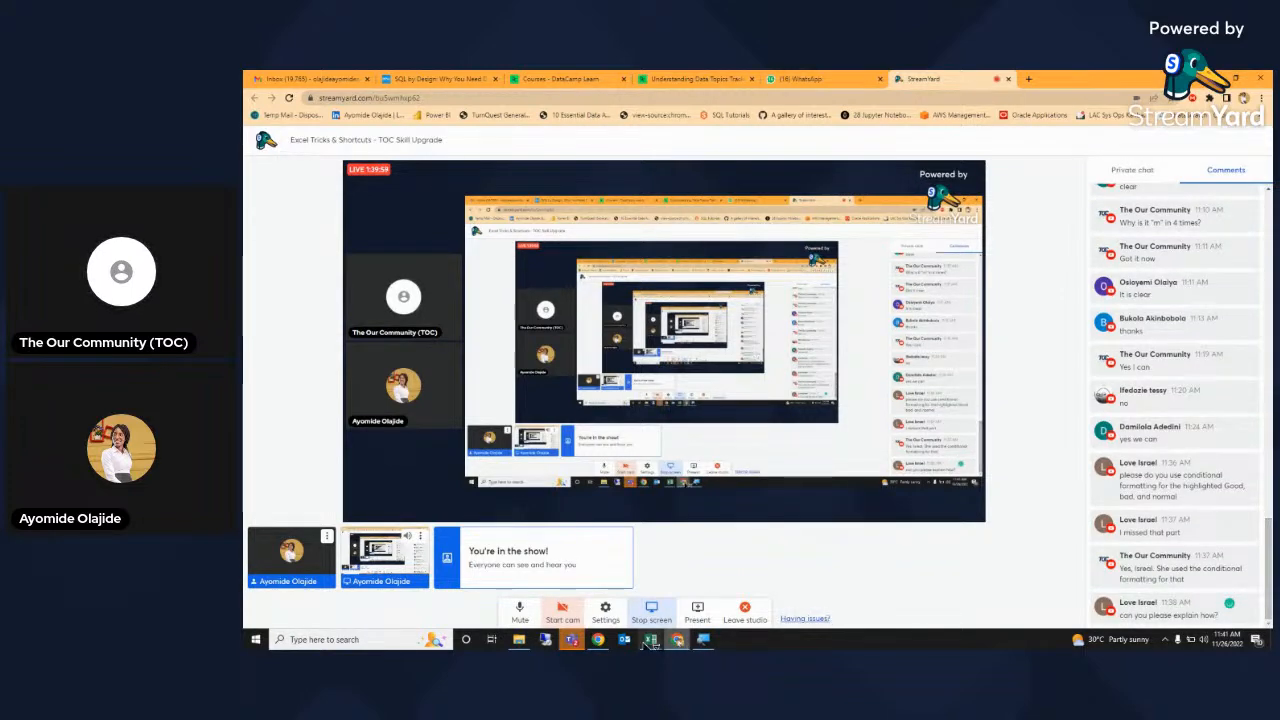
mouse_move(652, 643)
left_click(705, 590)
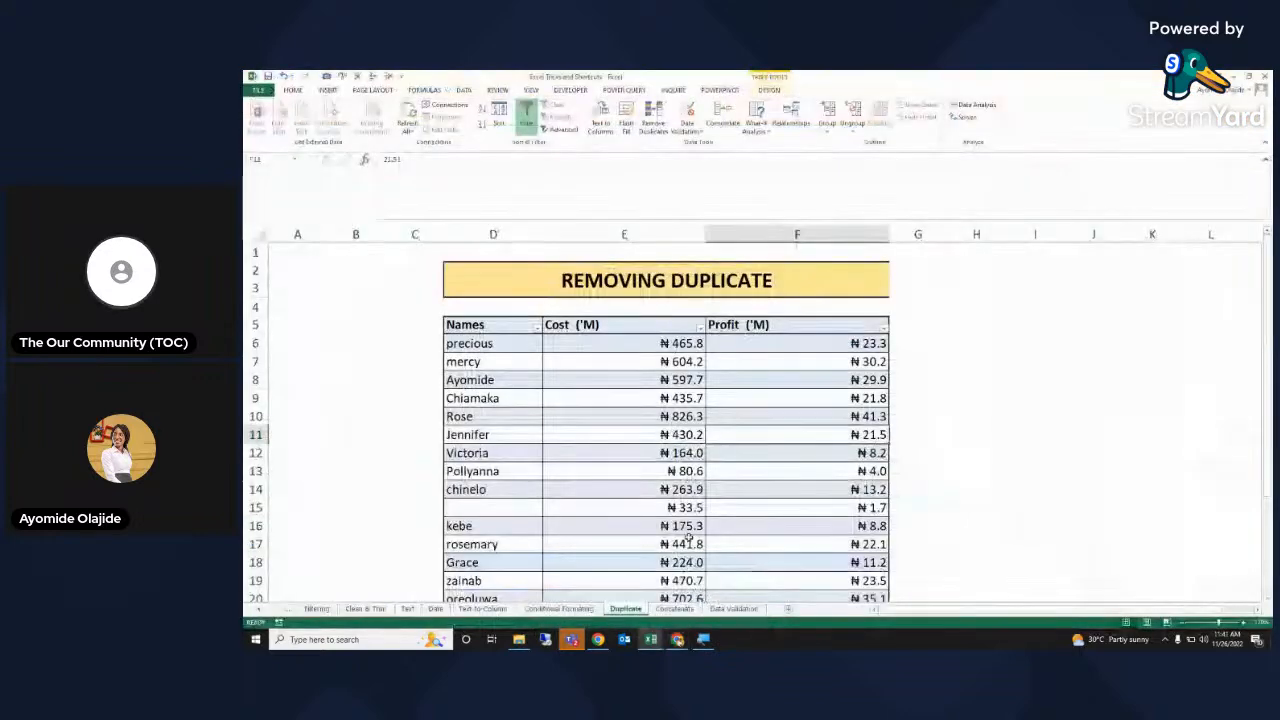
- Undo the last duplicate removal in the table on the Duplicate sheet
left_click(689, 521)
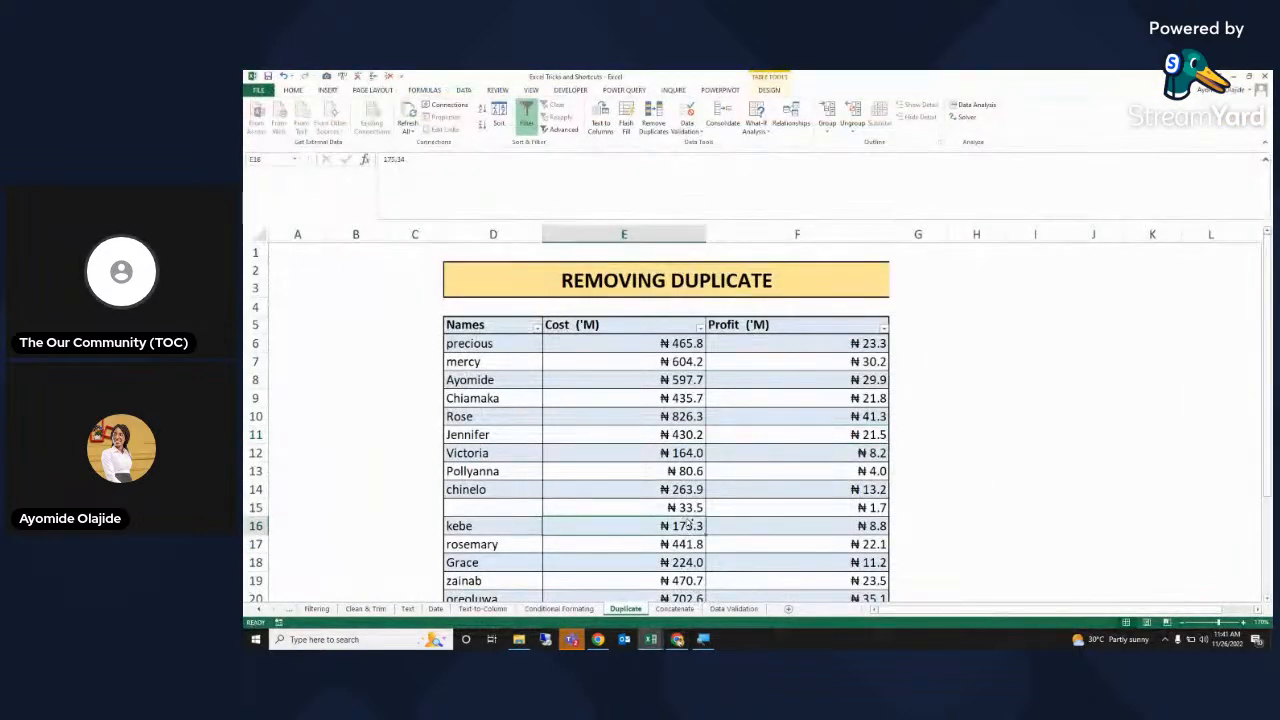
key("ctrl+z")
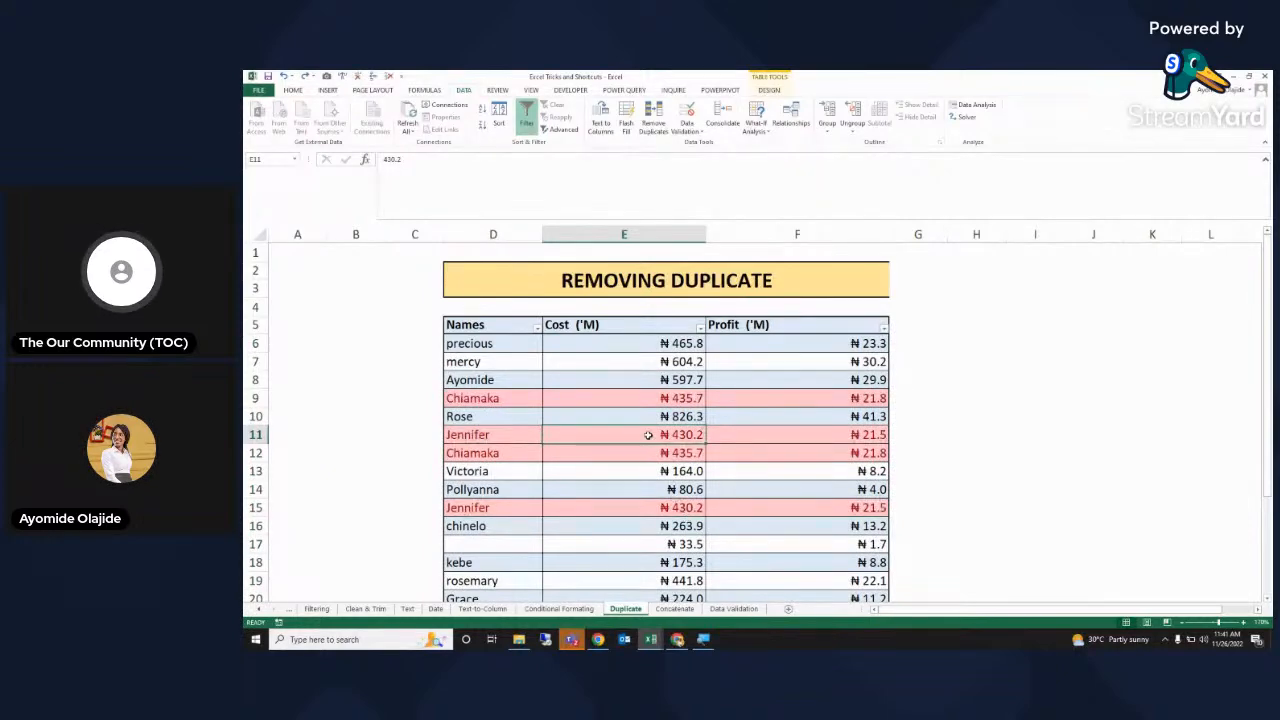
left_click(664, 380)
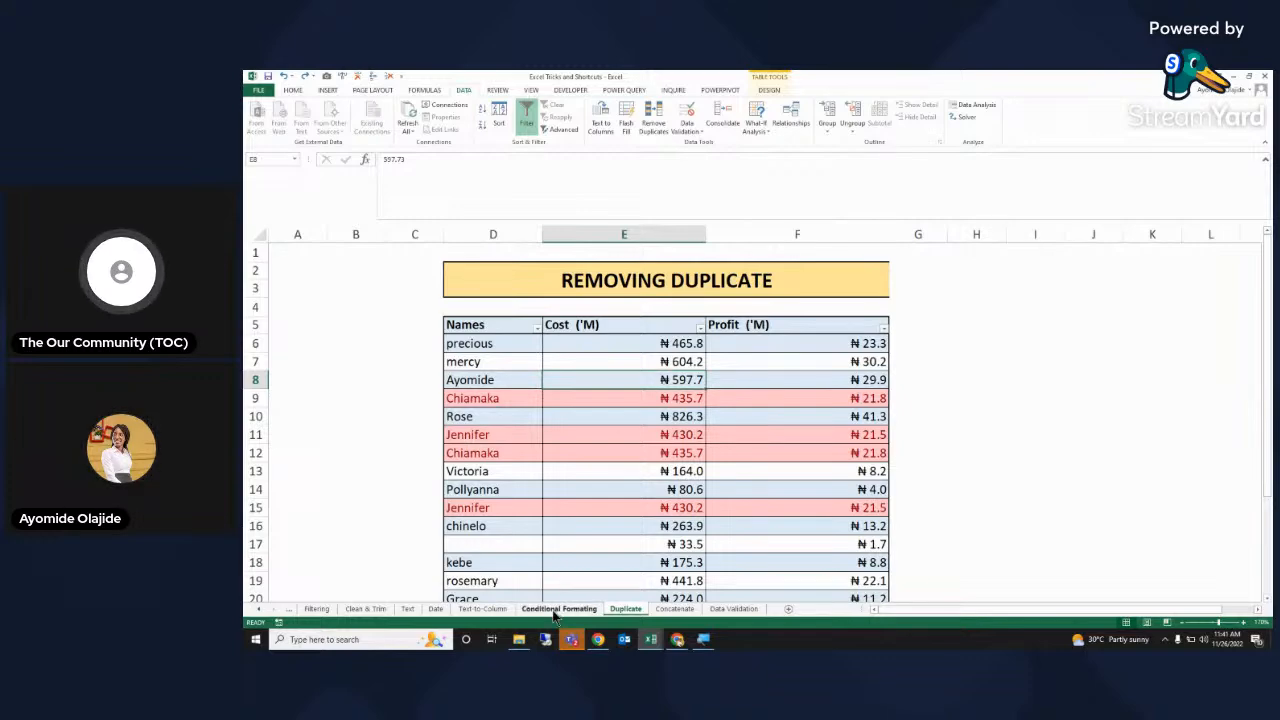
- Open the Conditional Formating sheet and look over the sales table's Quantity, Cost and Sales columns
left_click(557, 609)
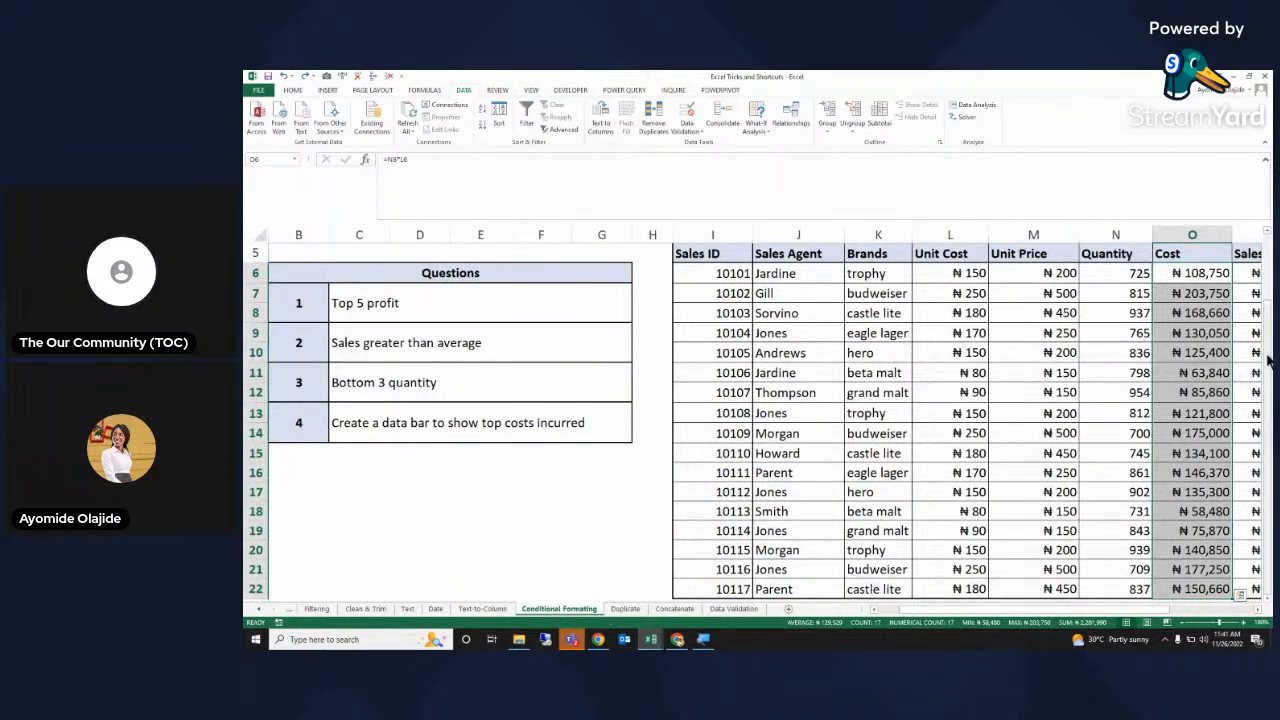
scroll(1267, 362, "up", 2)
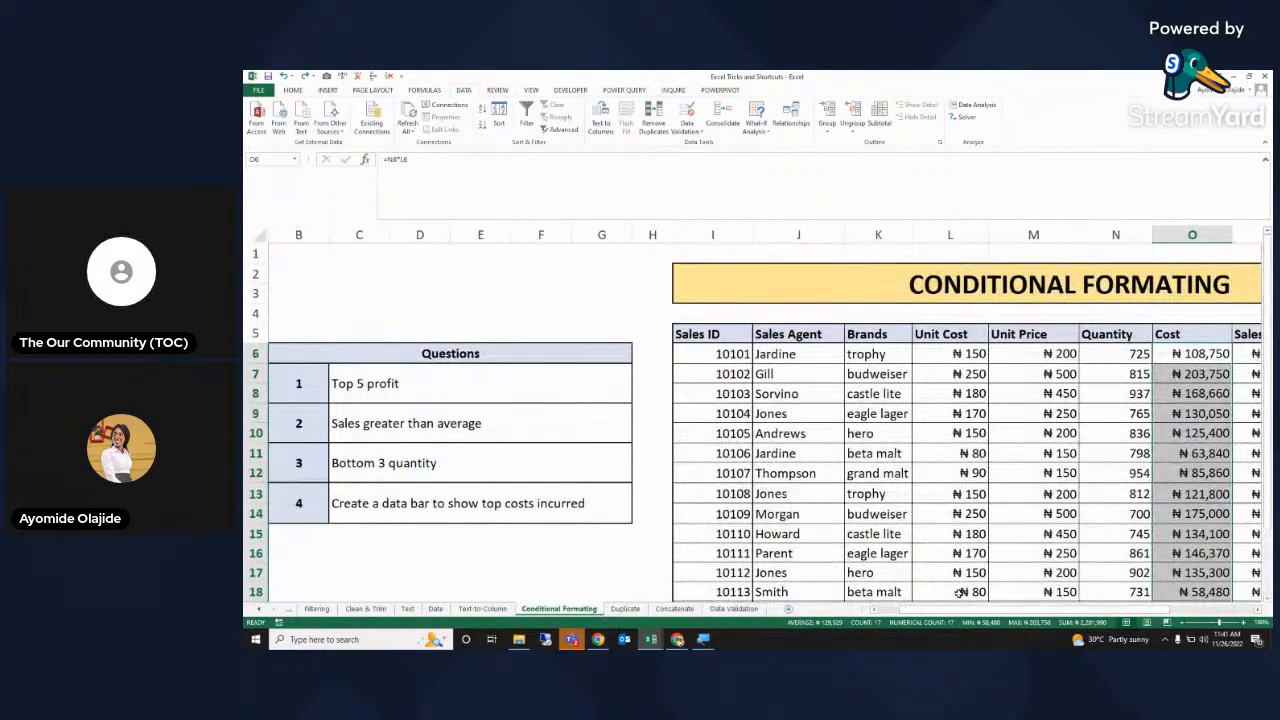
scroll(955, 618, "right", 2)
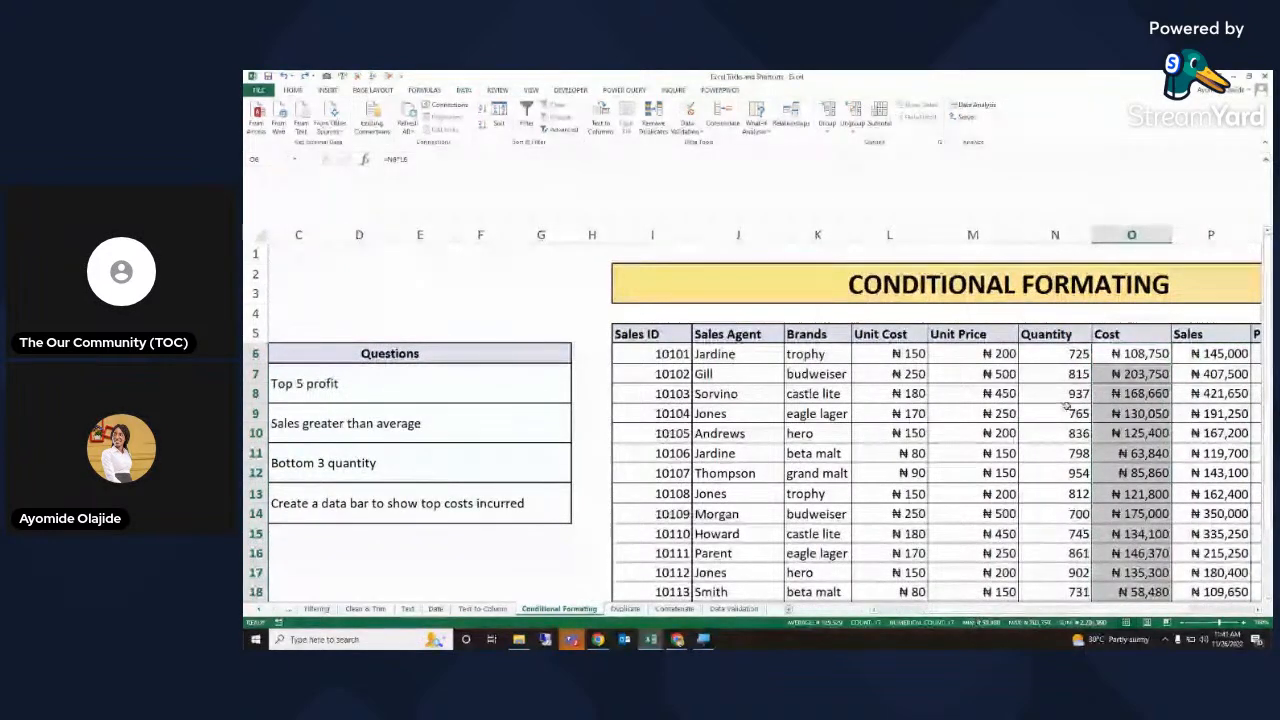
left_click(1110, 348)
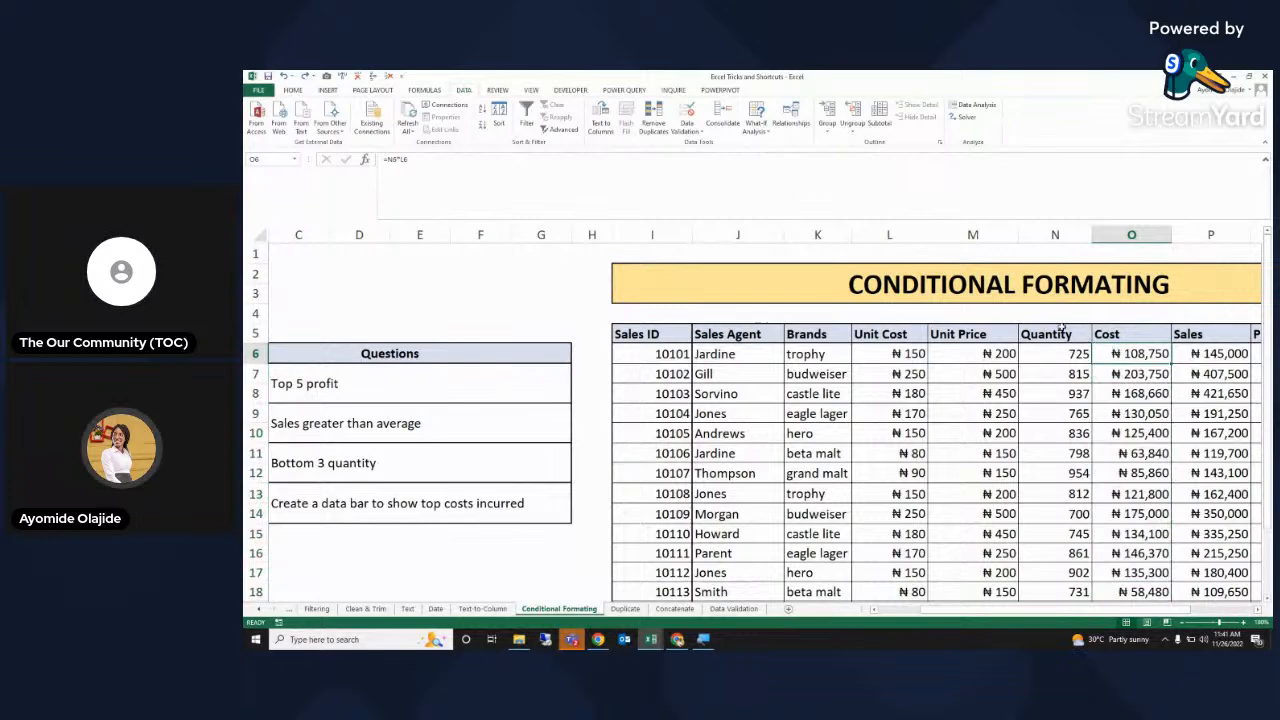
left_click(625, 608)
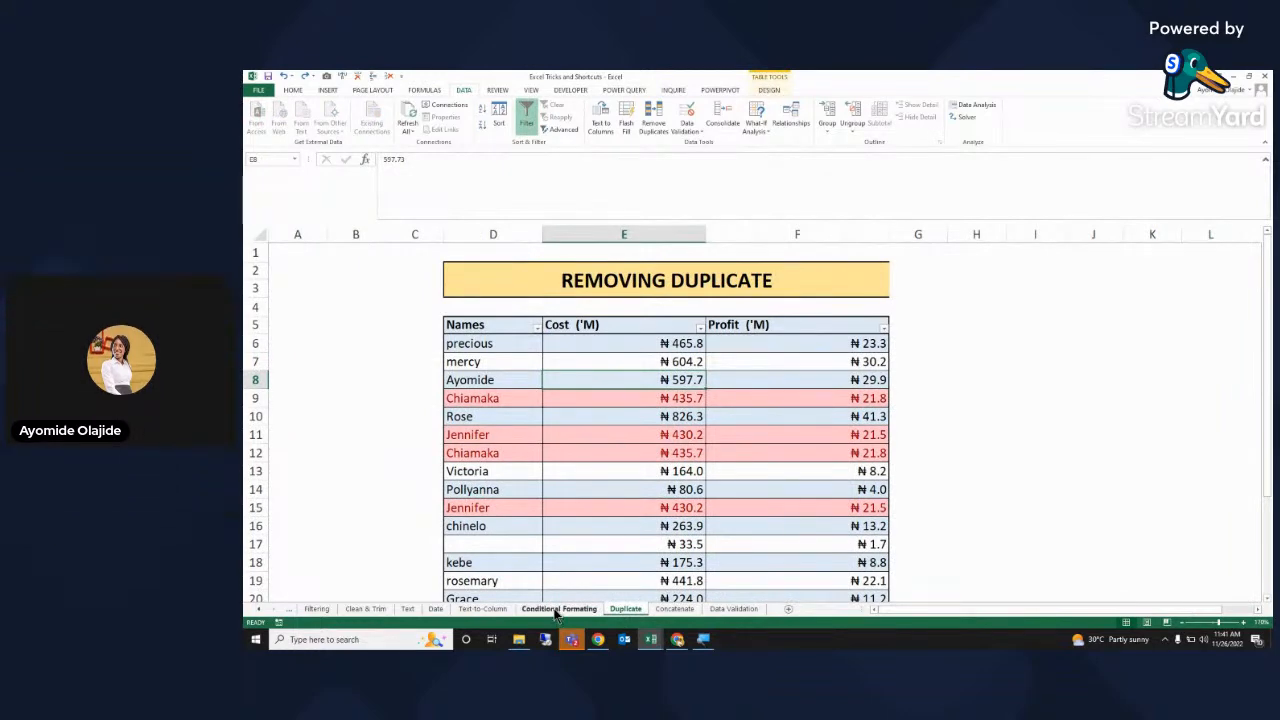
left_click(557, 609)
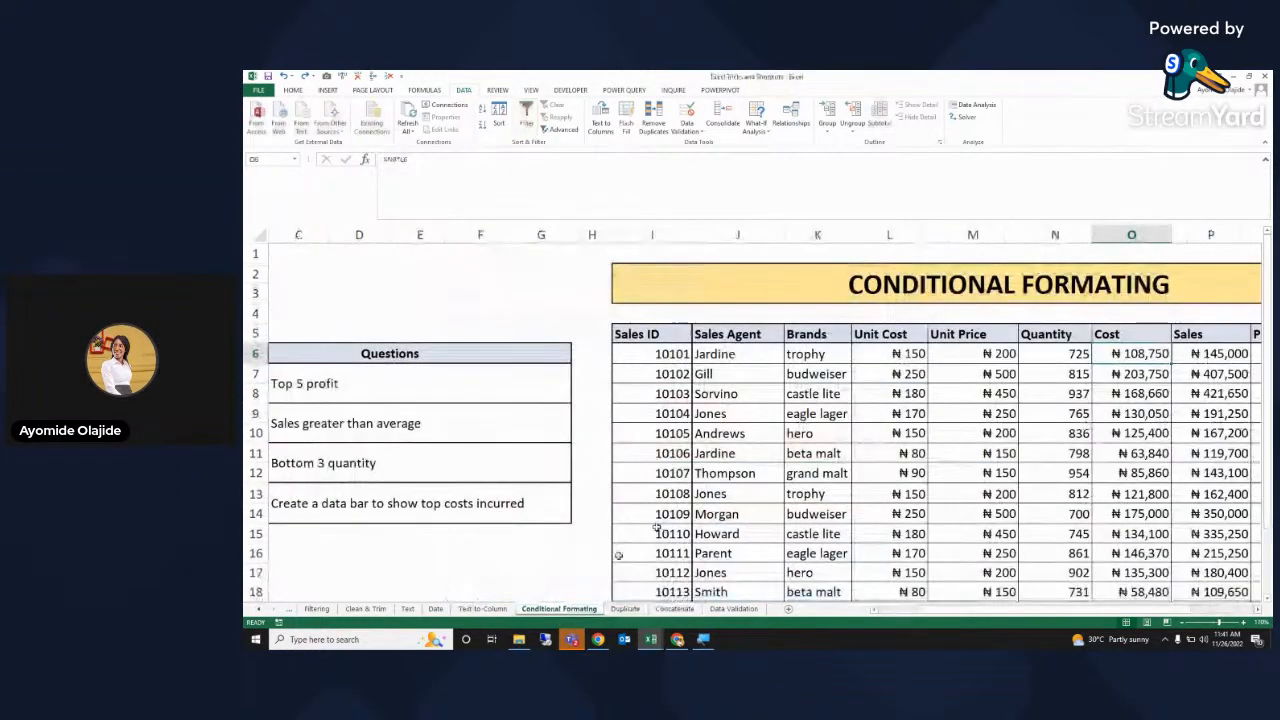
- Apply a green-yellow-red colour scale to the Unit Cost values, with green for the highest costs
left_click(883, 352)
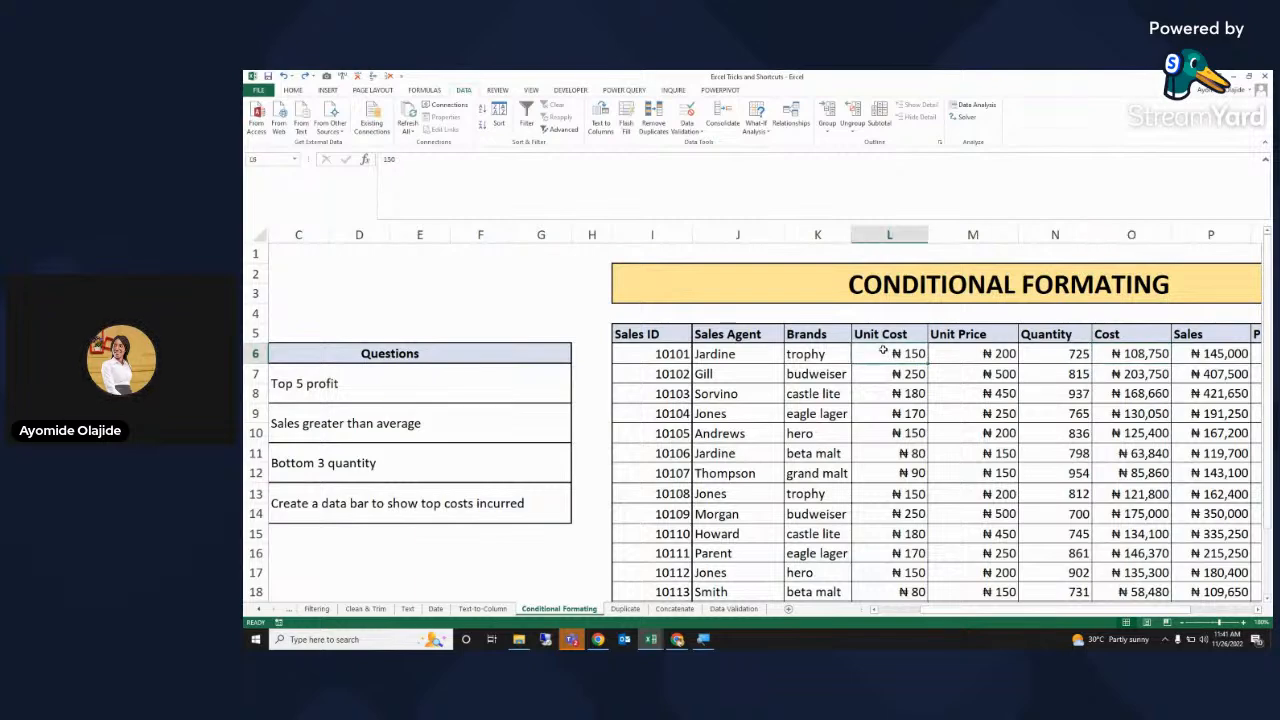
key("ctrl+shift+Down")
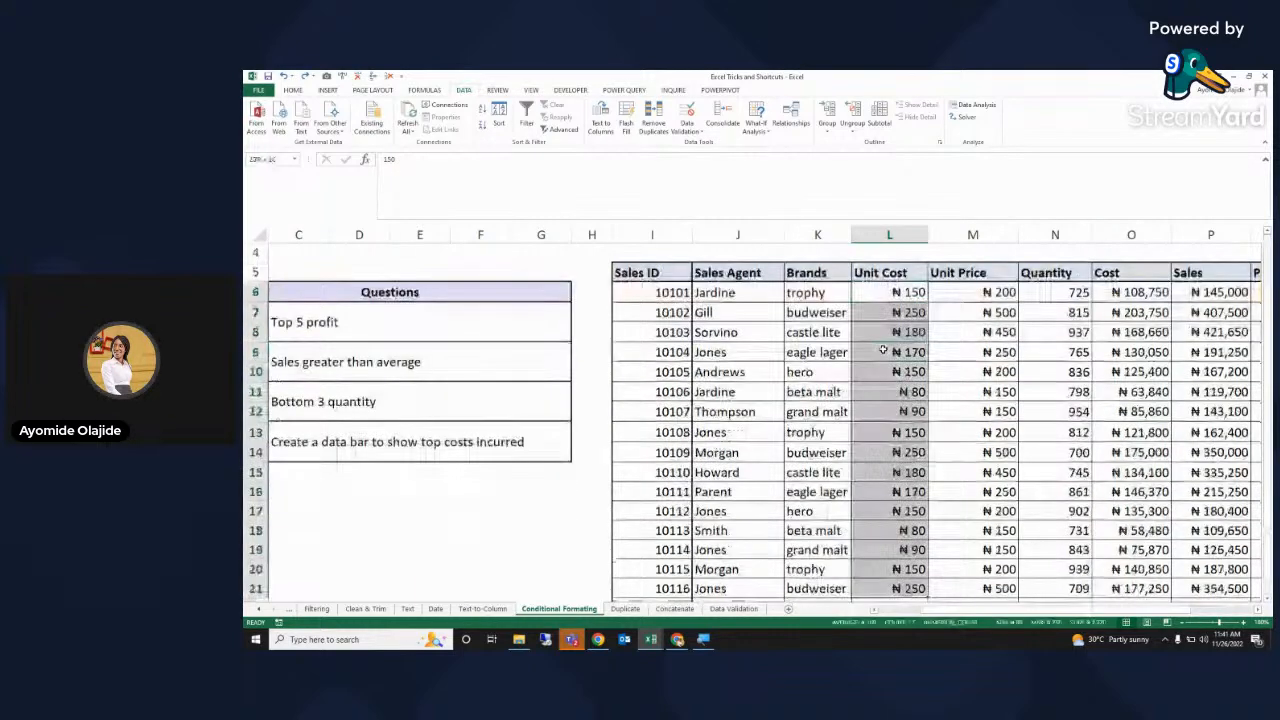
left_click(294, 90)
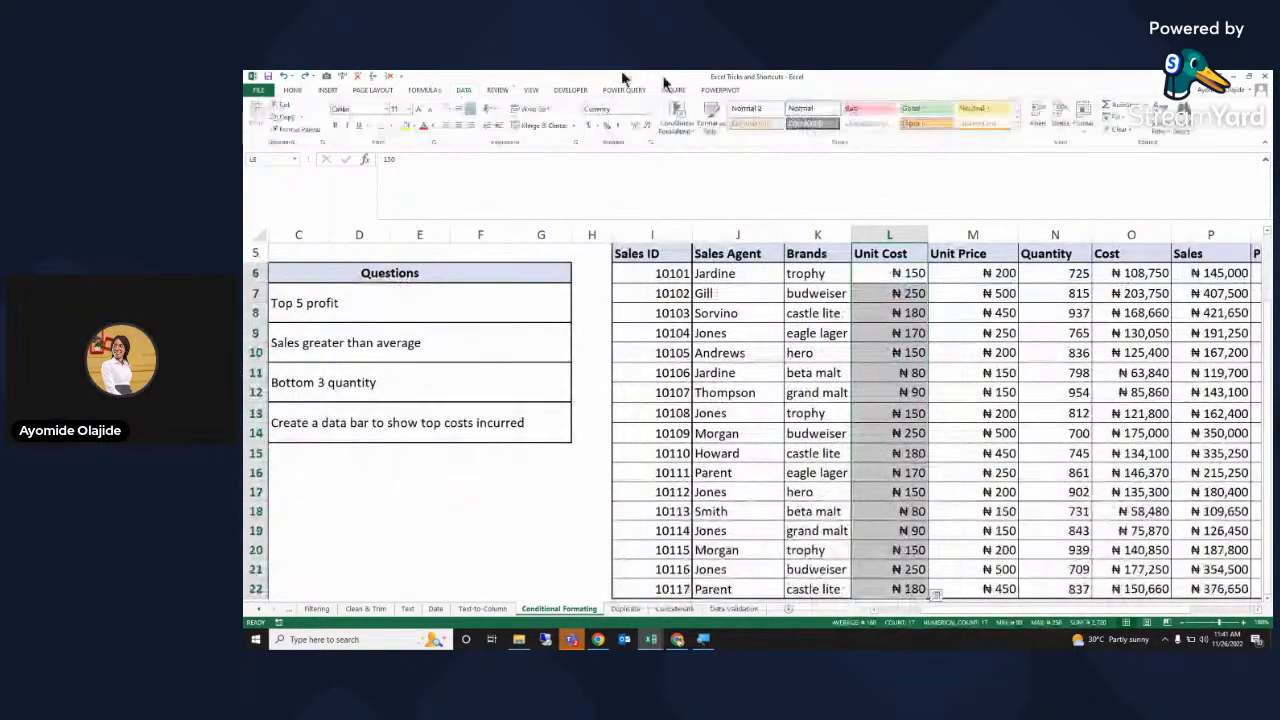
left_click(680, 130)
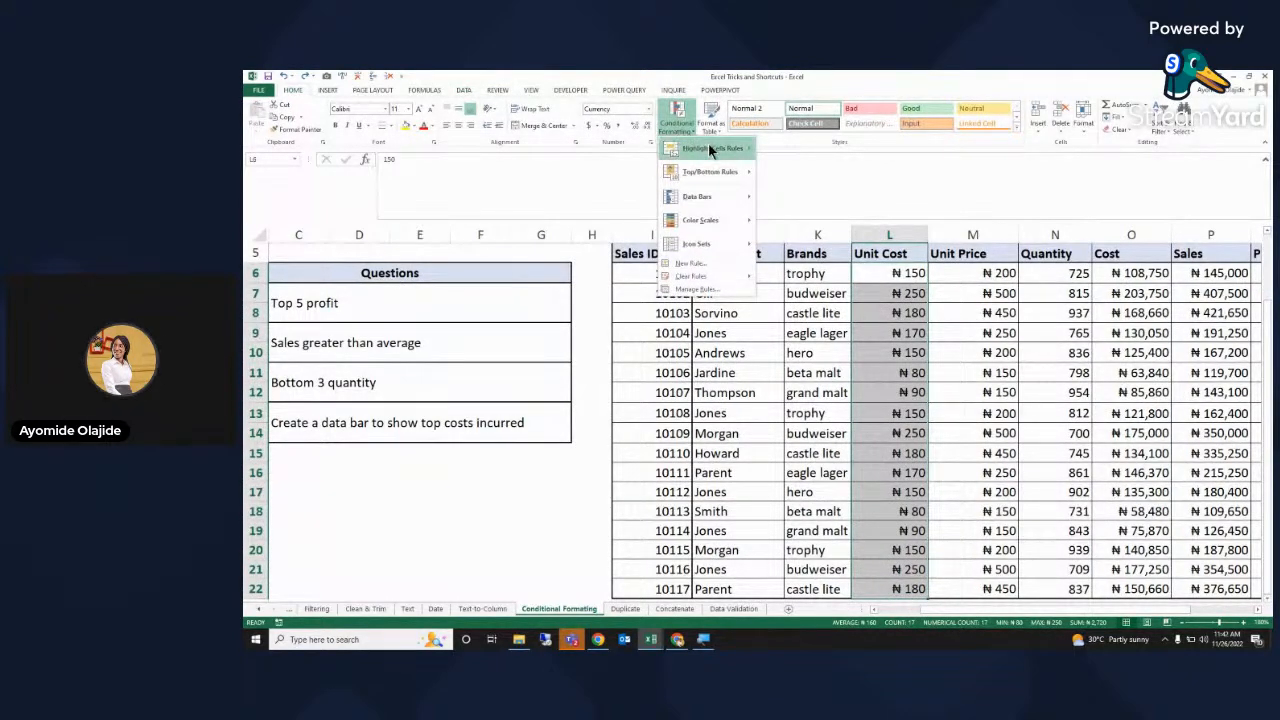
mouse_move(707, 146)
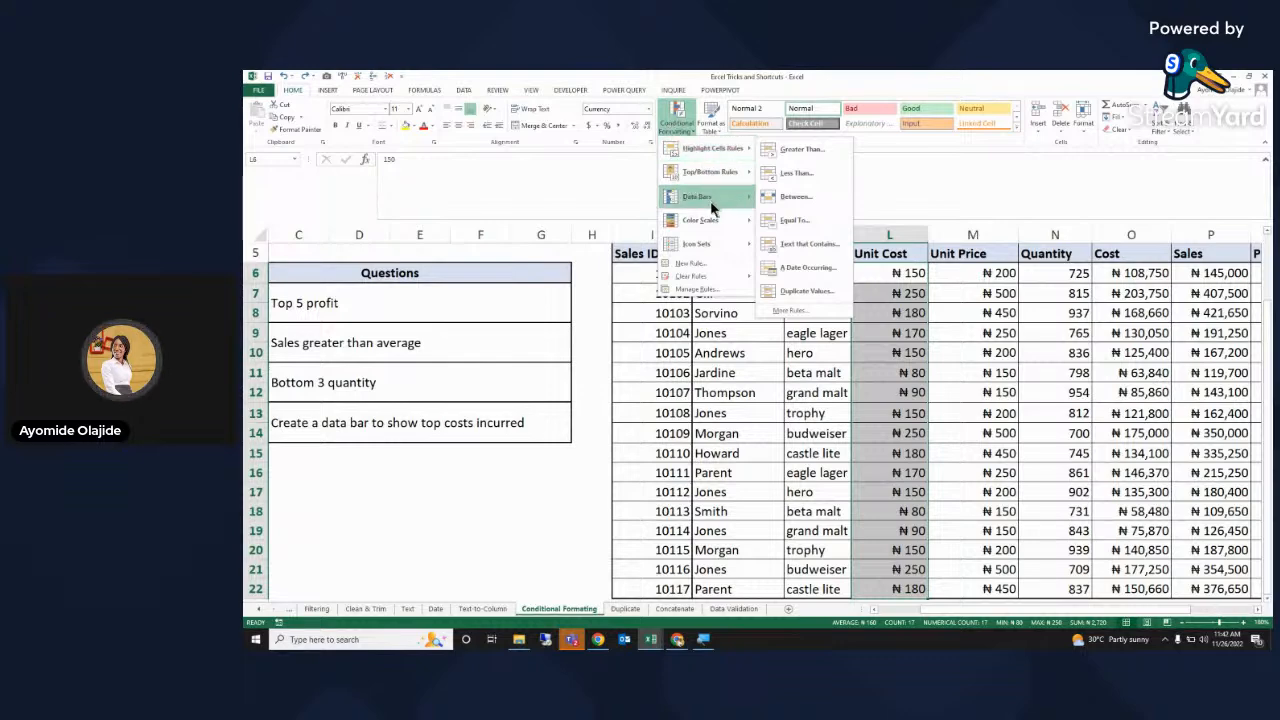
mouse_move(723, 225)
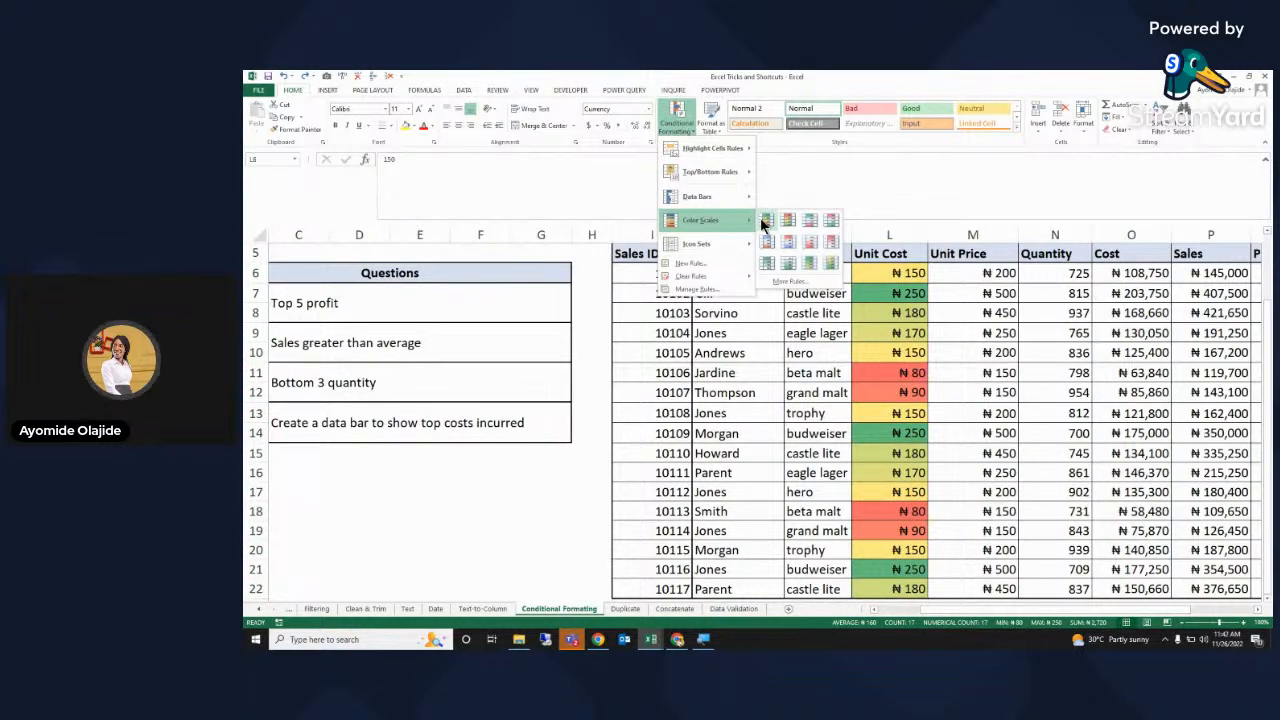
left_click(763, 222)
left_click(969, 321)
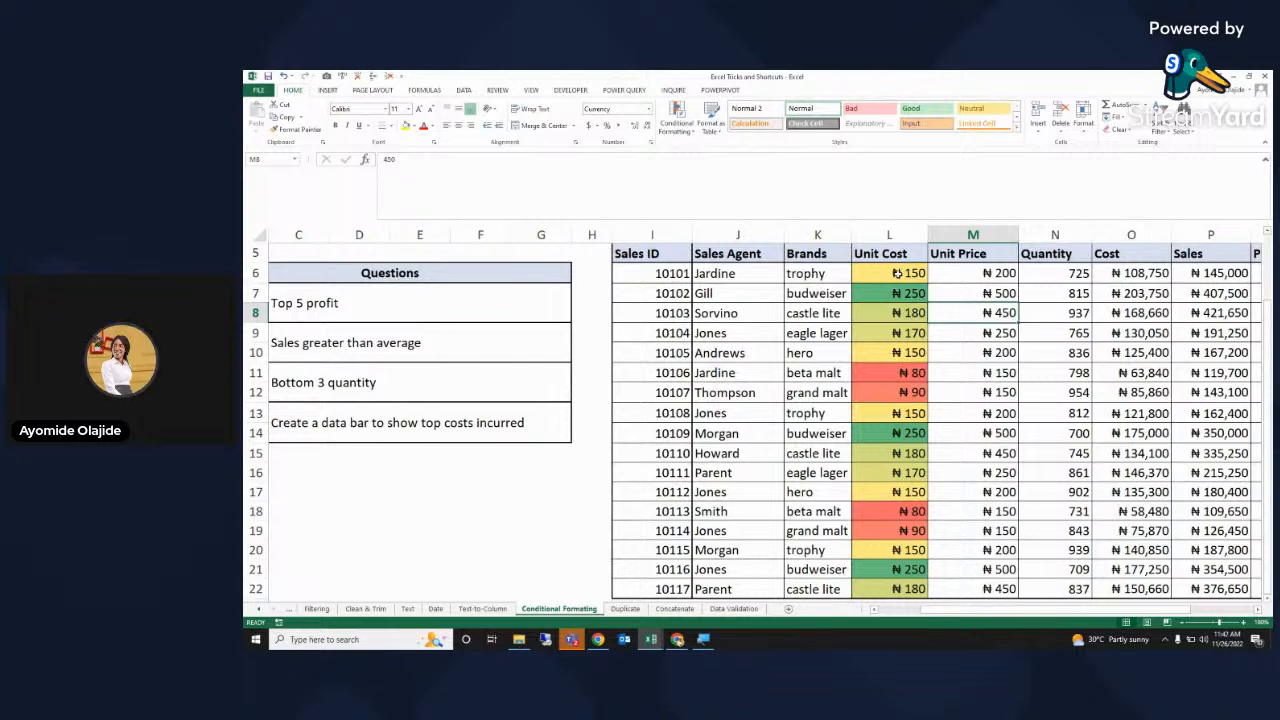
- Add solid green data bars to all Unit Price values in the sales table
left_click(953, 268)
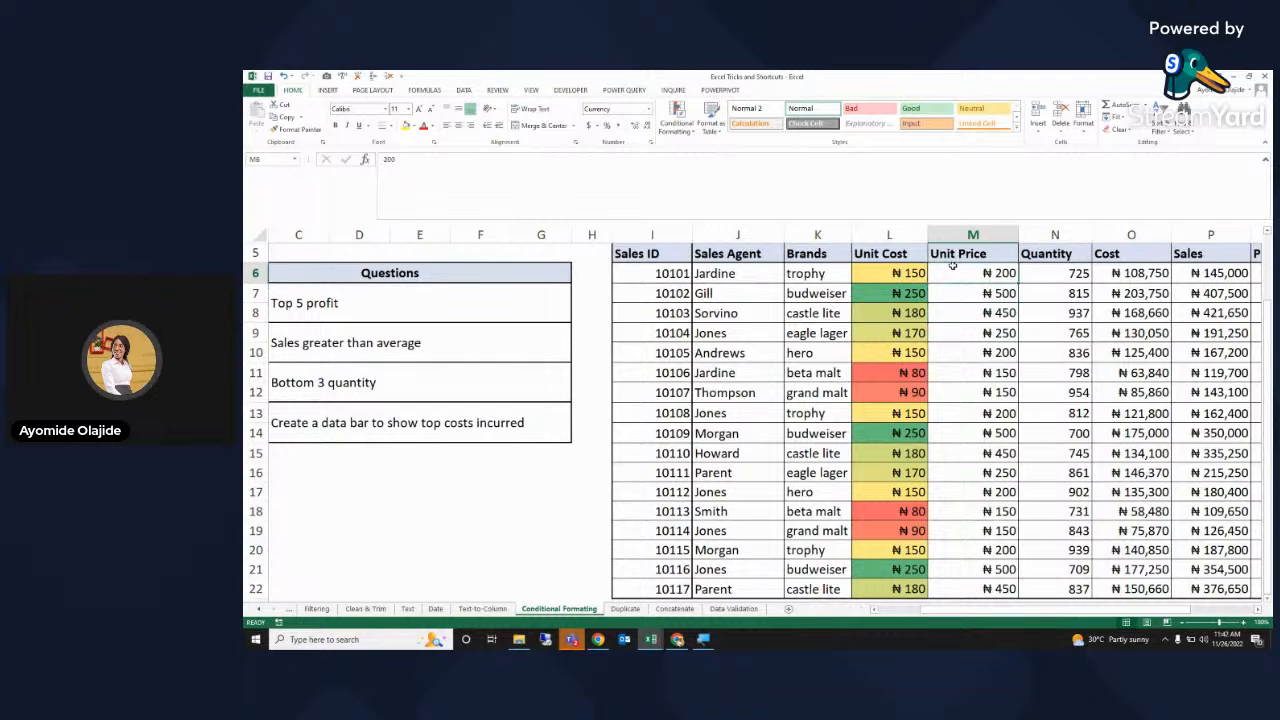
key("ctrl+shift+Down")
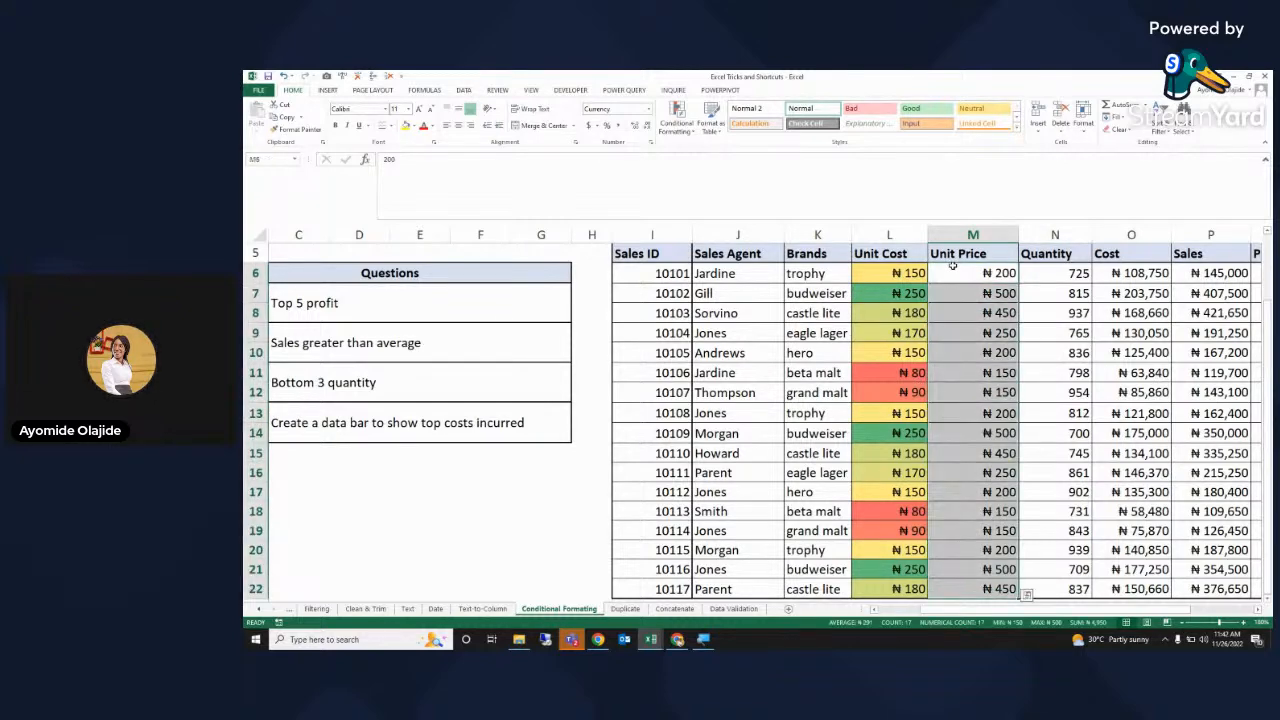
left_click(674, 120)
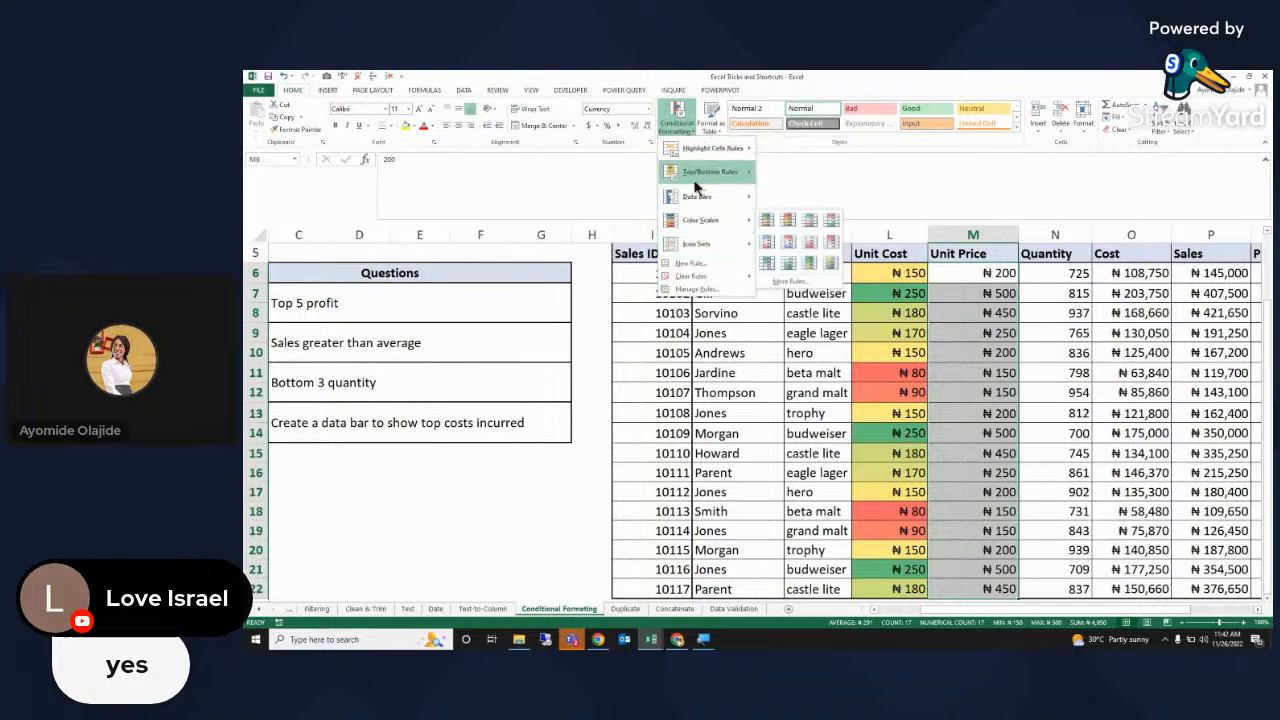
mouse_move(697, 199)
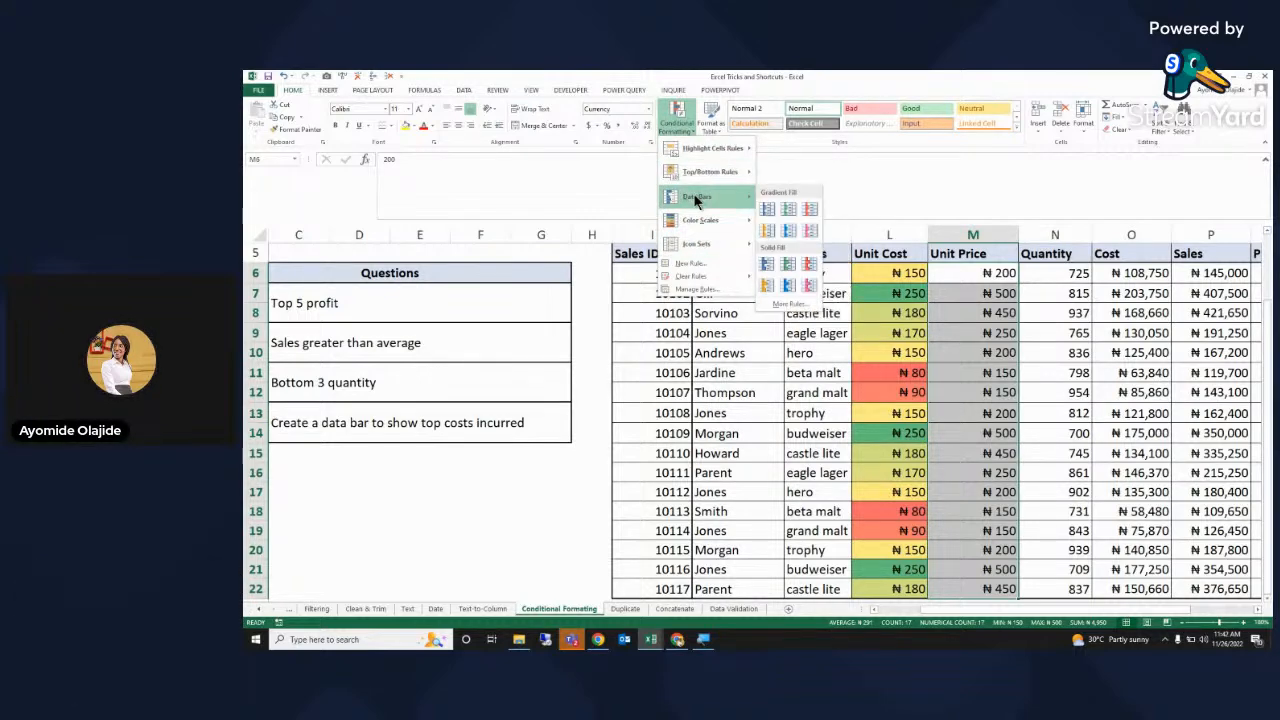
left_click(788, 263)
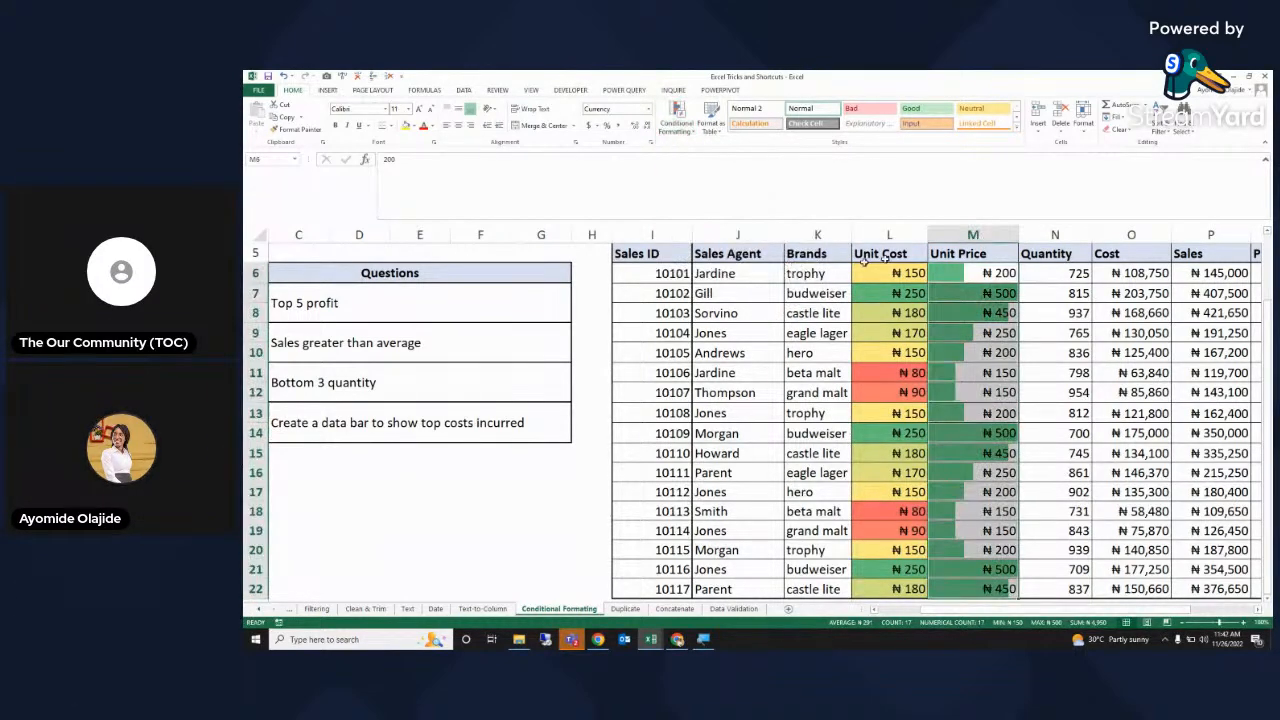
left_click(1041, 272)
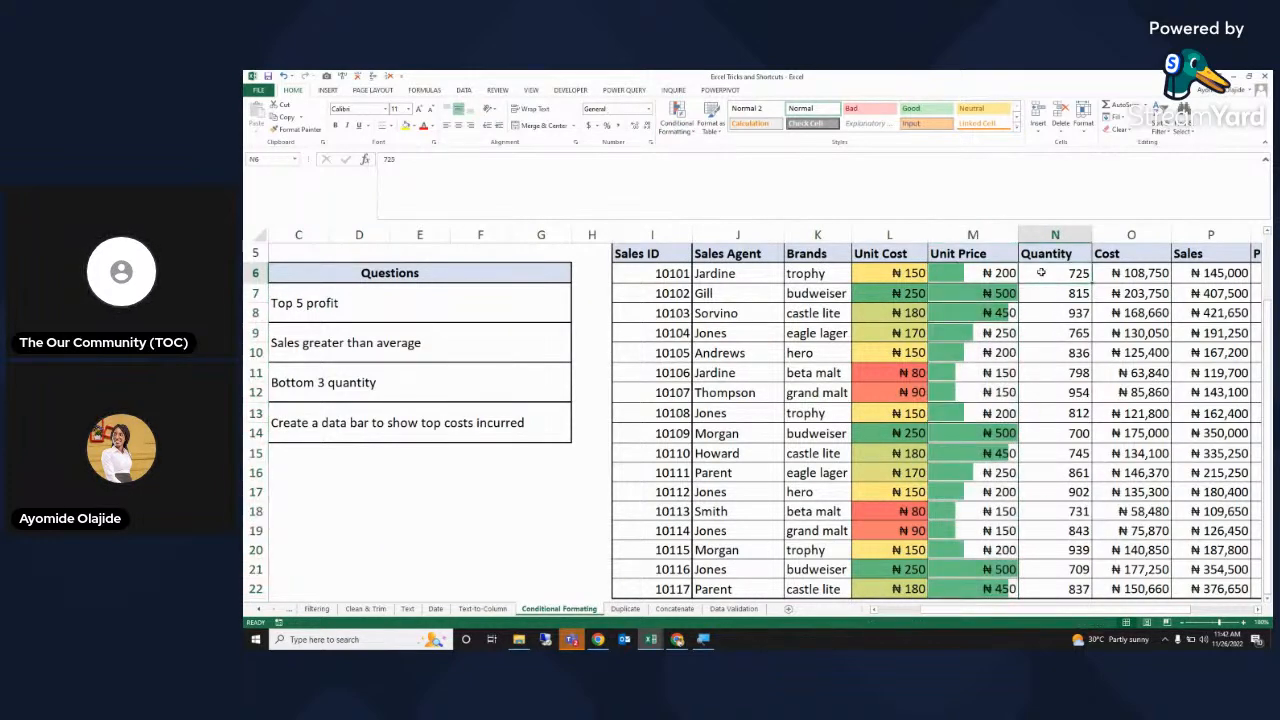
- Clear the conditional formatting rules from the entire Duplicate sheet
left_click(626, 610)
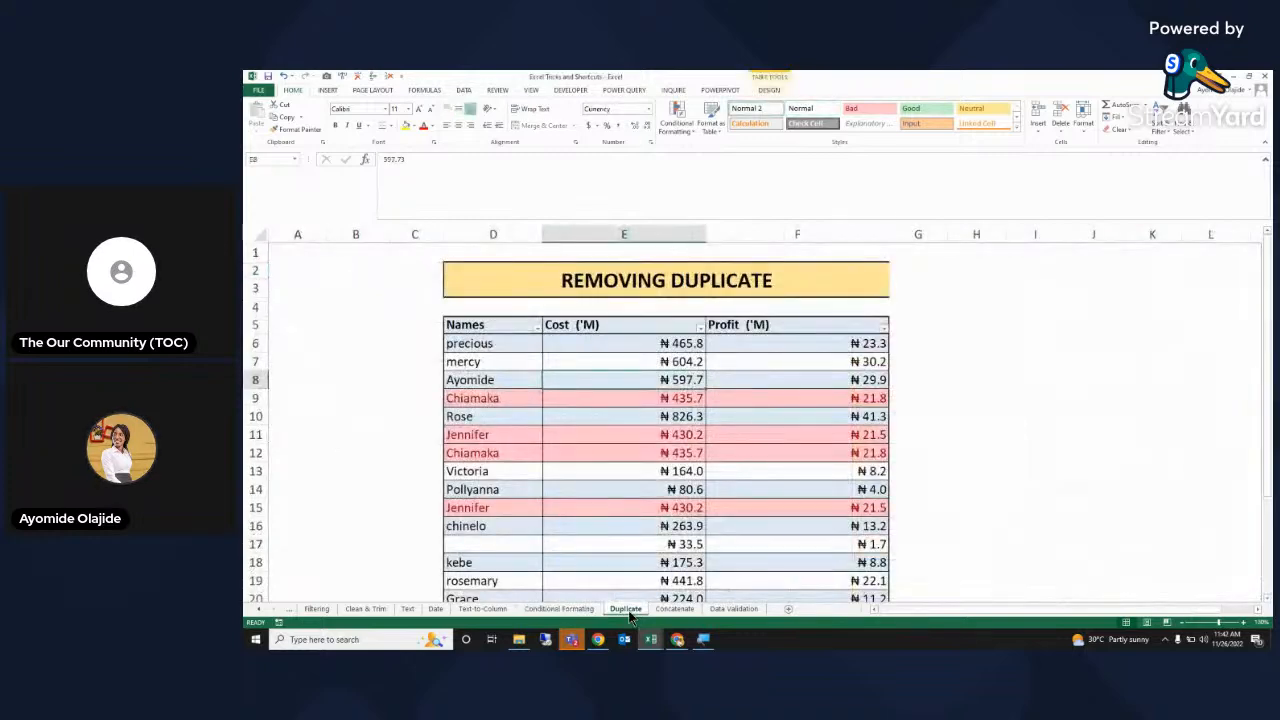
left_click(625, 398)
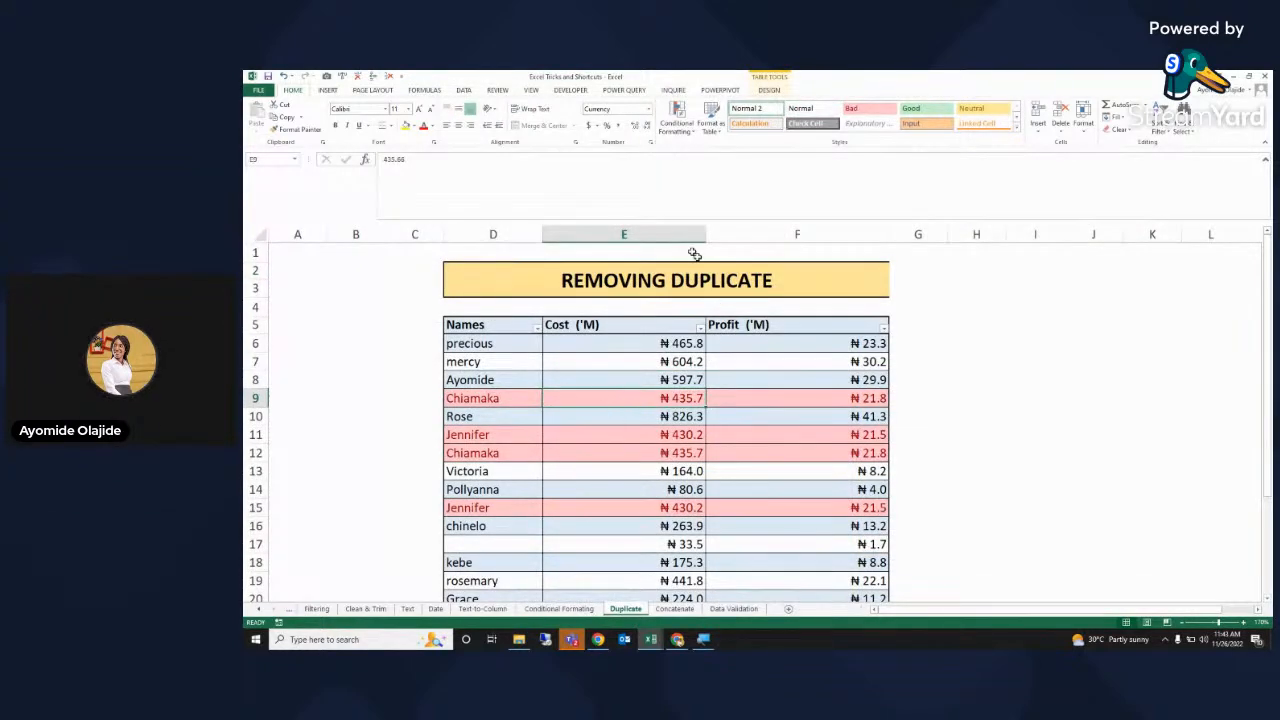
left_click(588, 373)
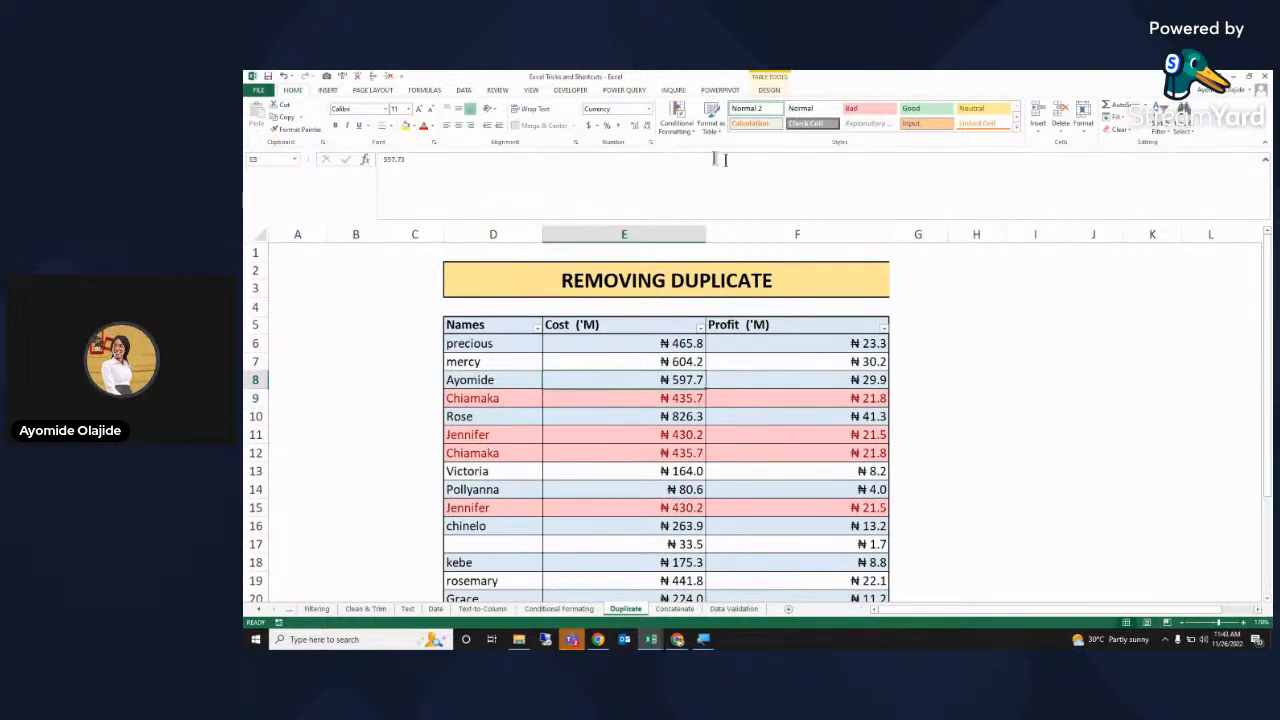
left_click(688, 134)
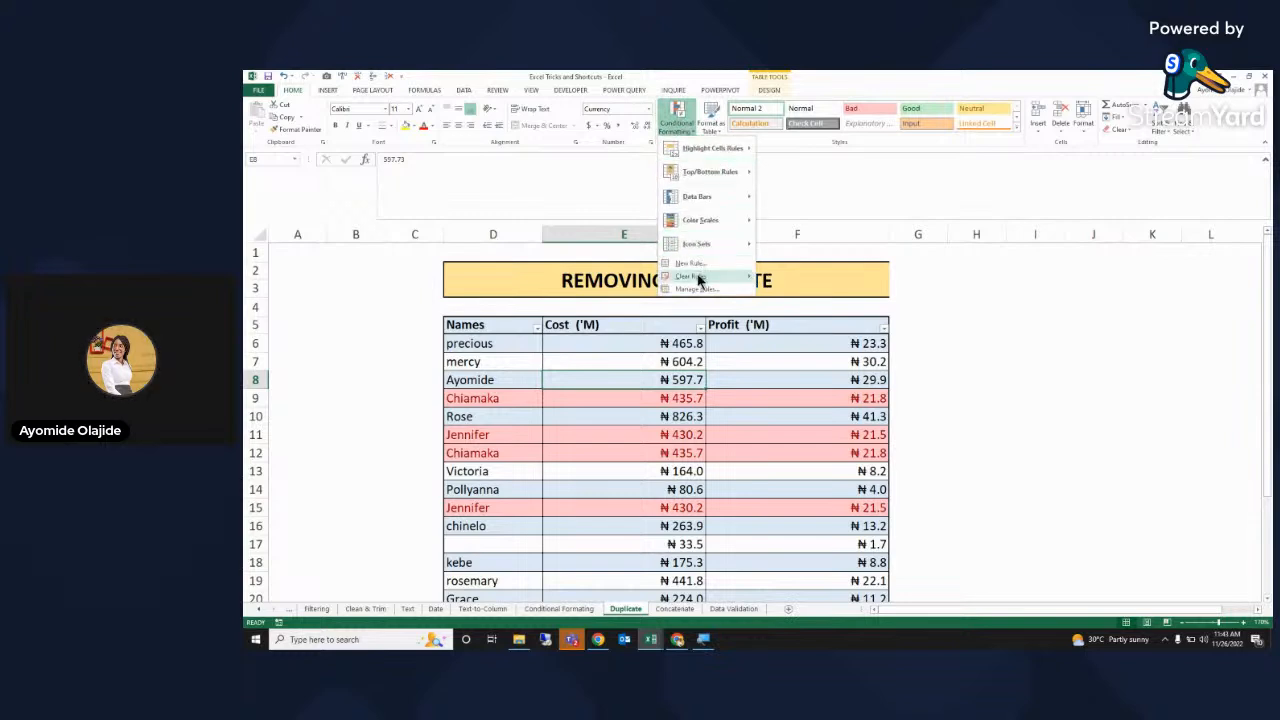
mouse_move(698, 279)
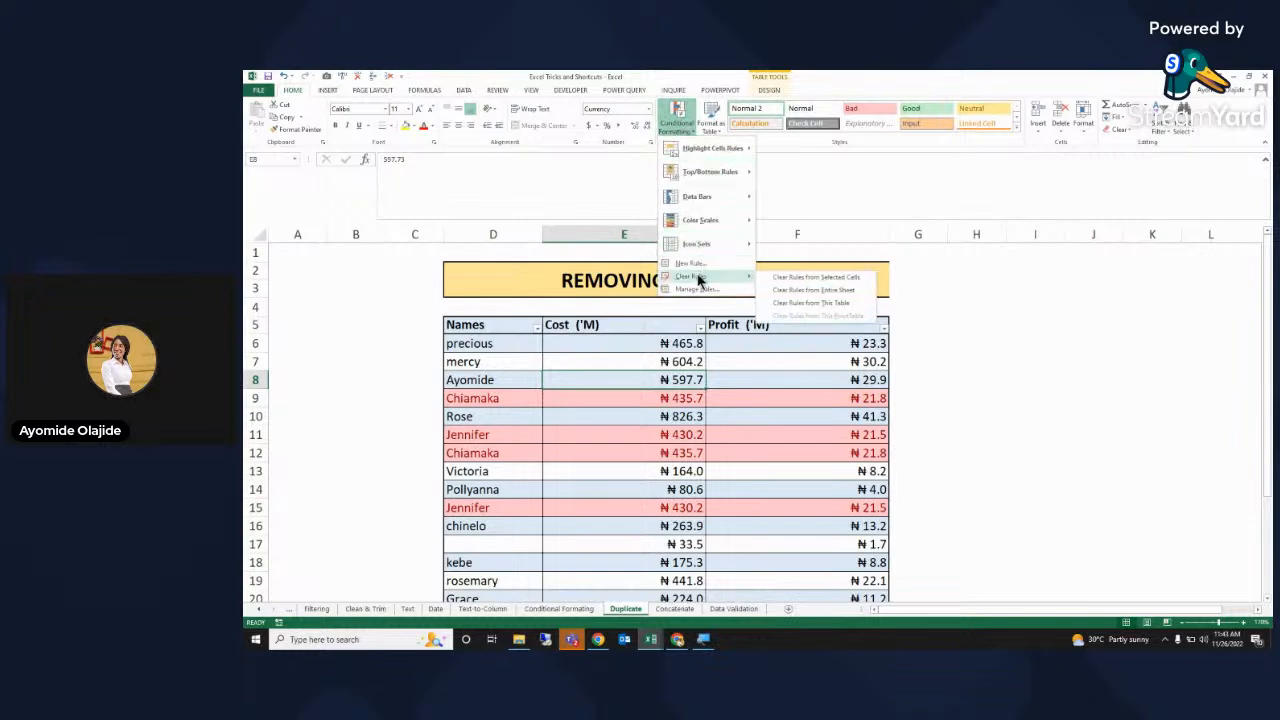
left_click(814, 291)
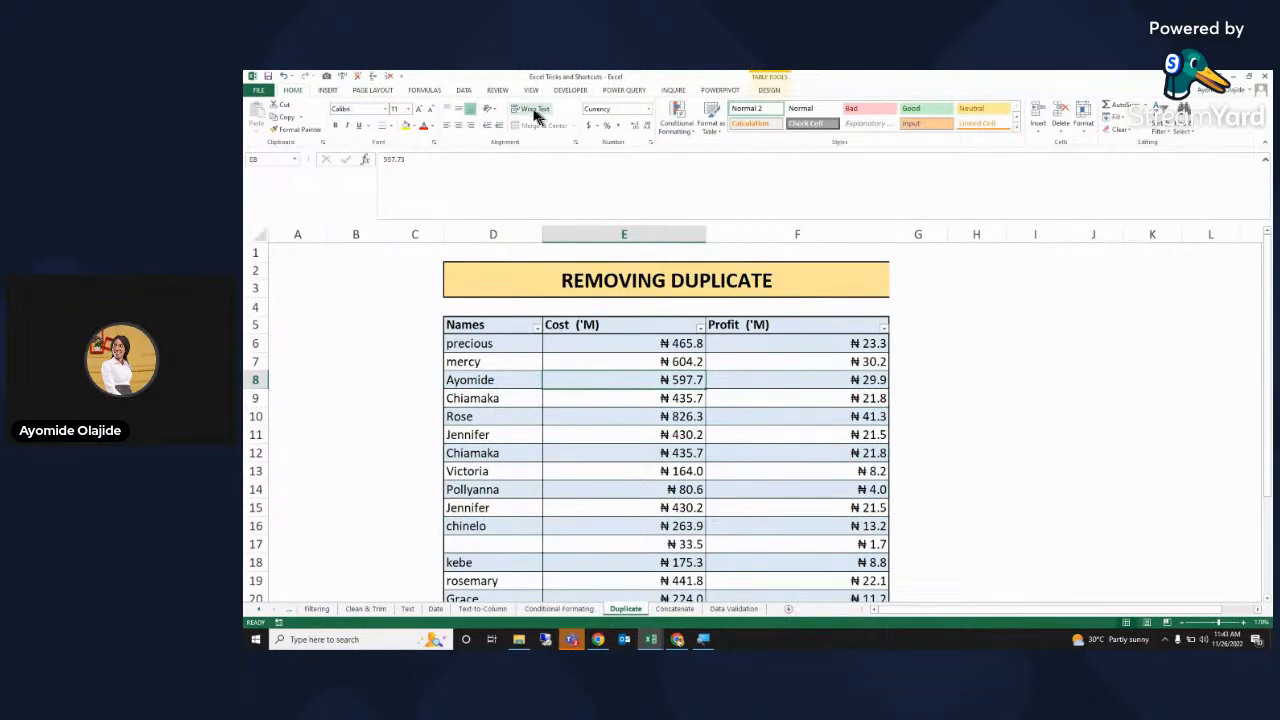
- Try to highlight duplicate values with Light Red Fill with Dark Red Text while only cell E8 is selected
left_click(464, 91)
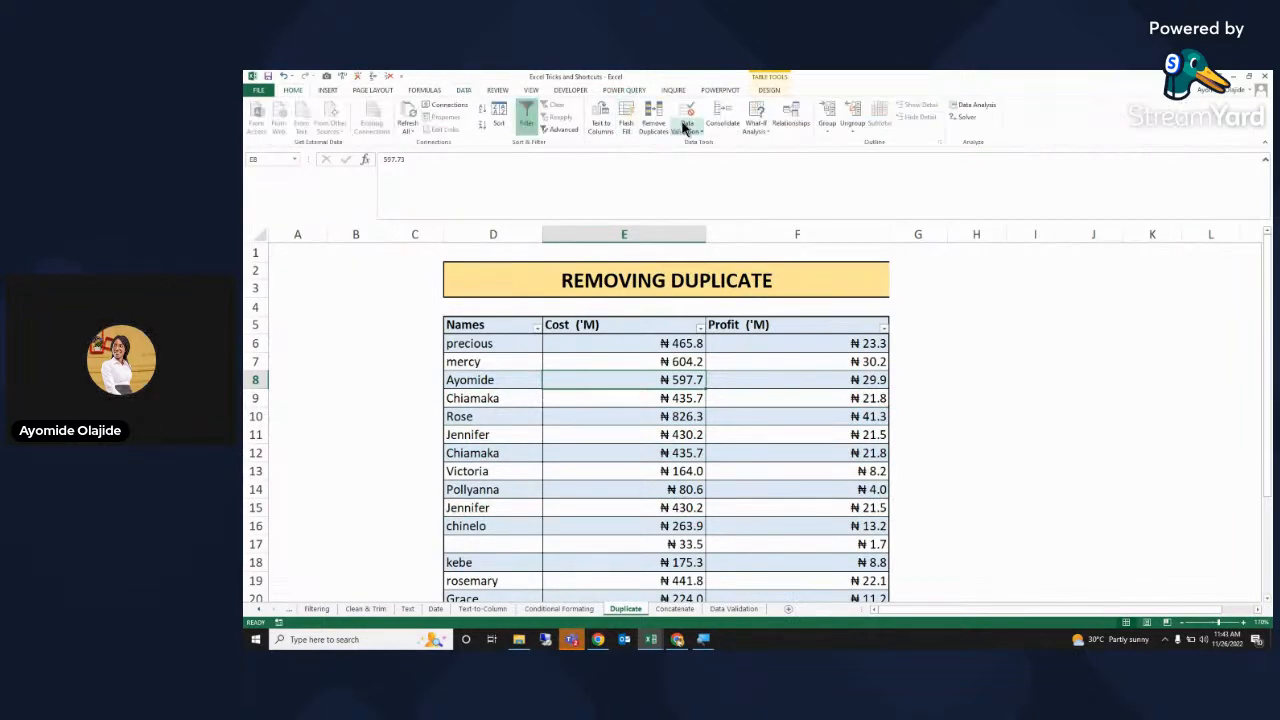
left_click(292, 90)
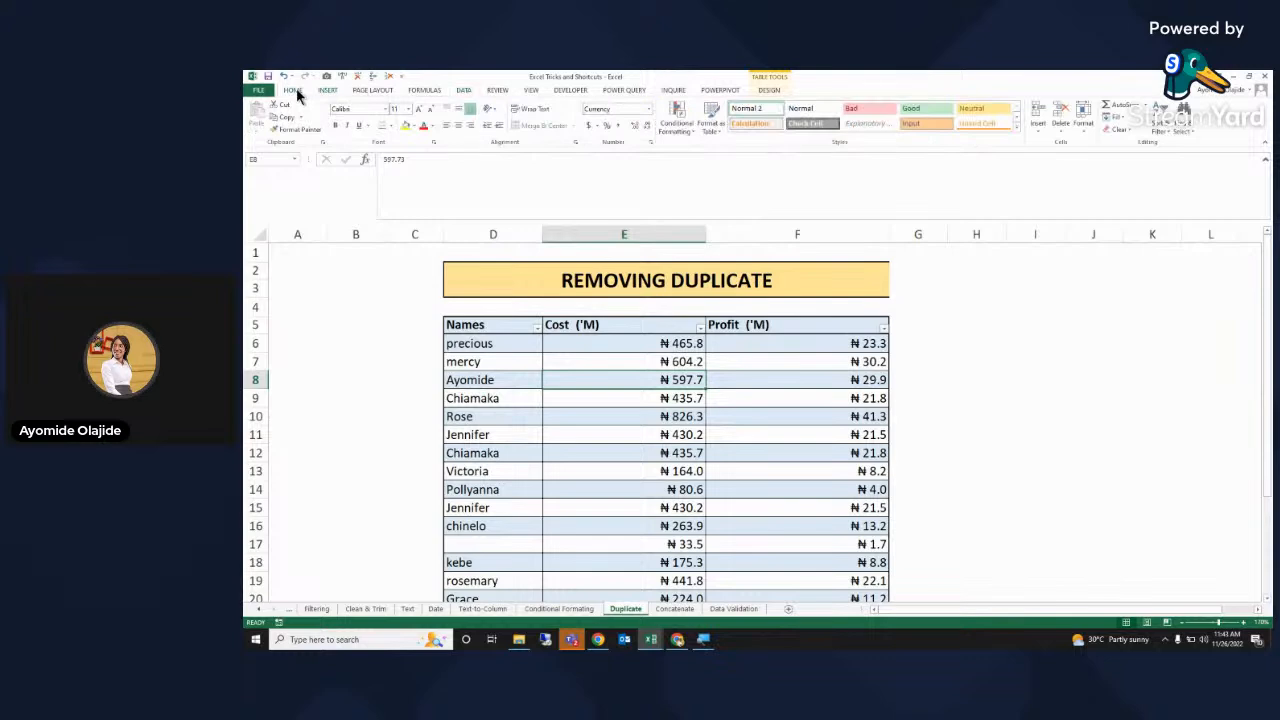
left_click(681, 122)
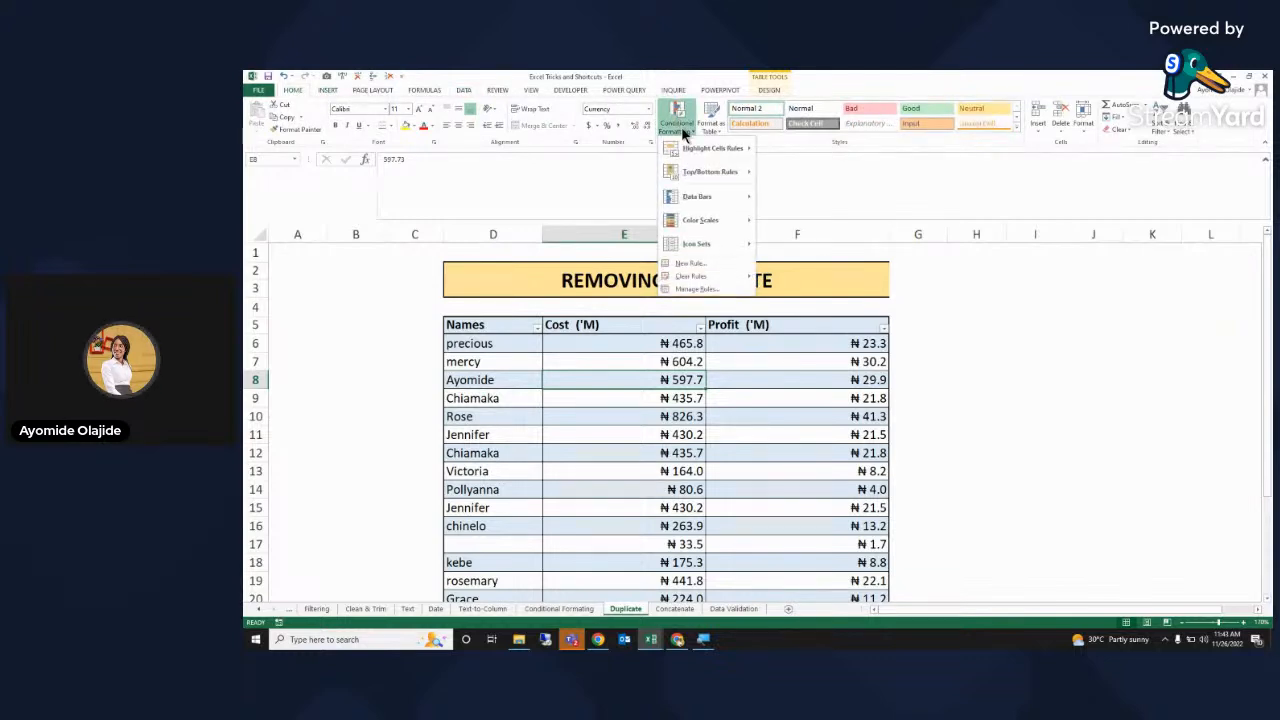
mouse_move(709, 208)
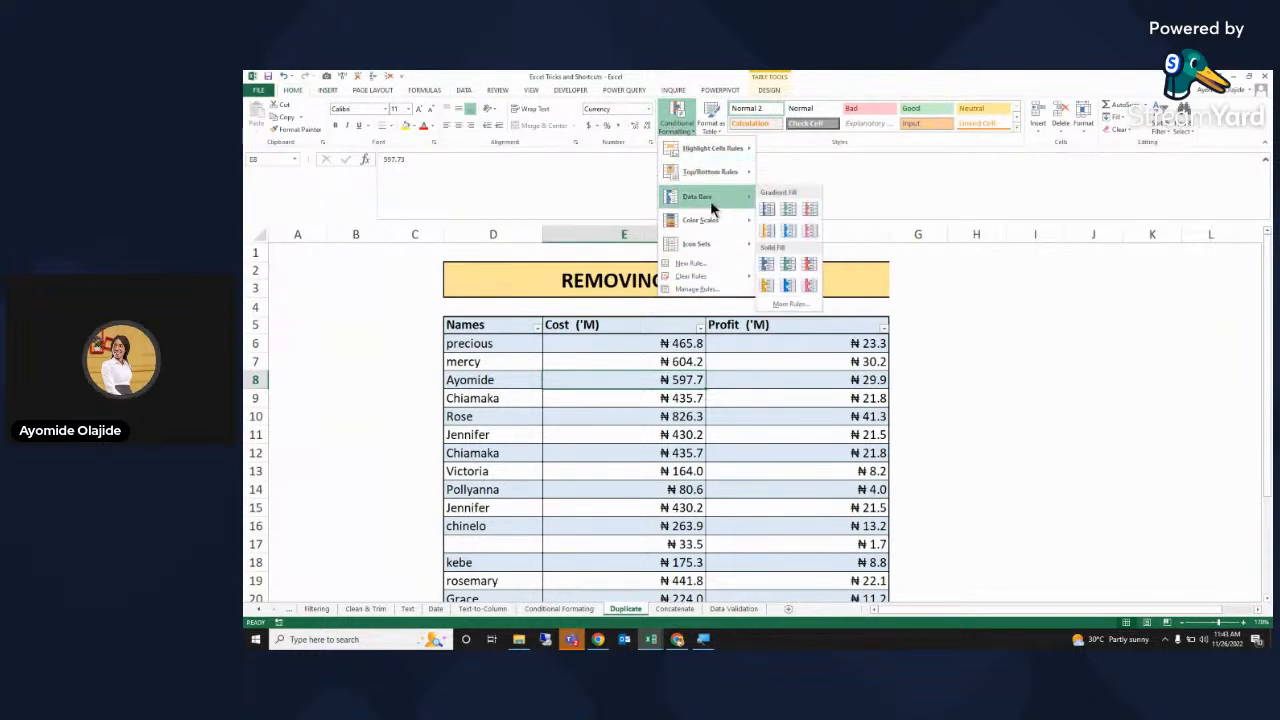
mouse_move(722, 160)
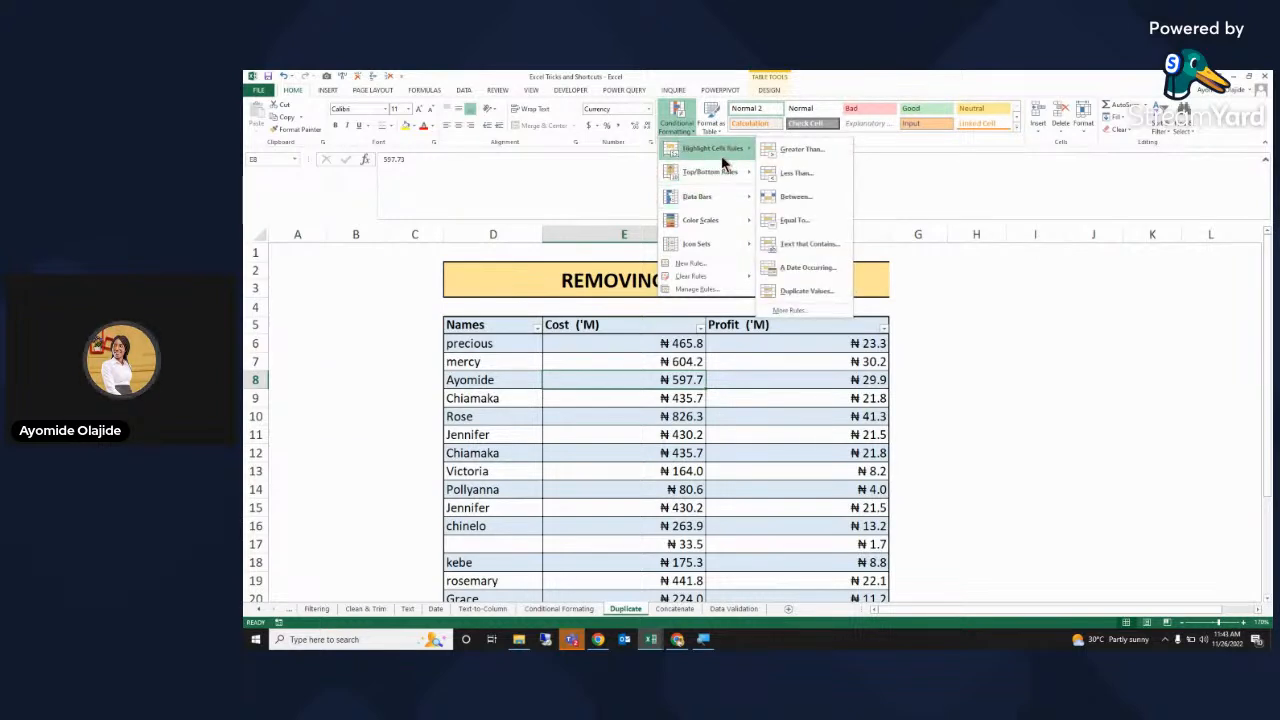
left_click(815, 293)
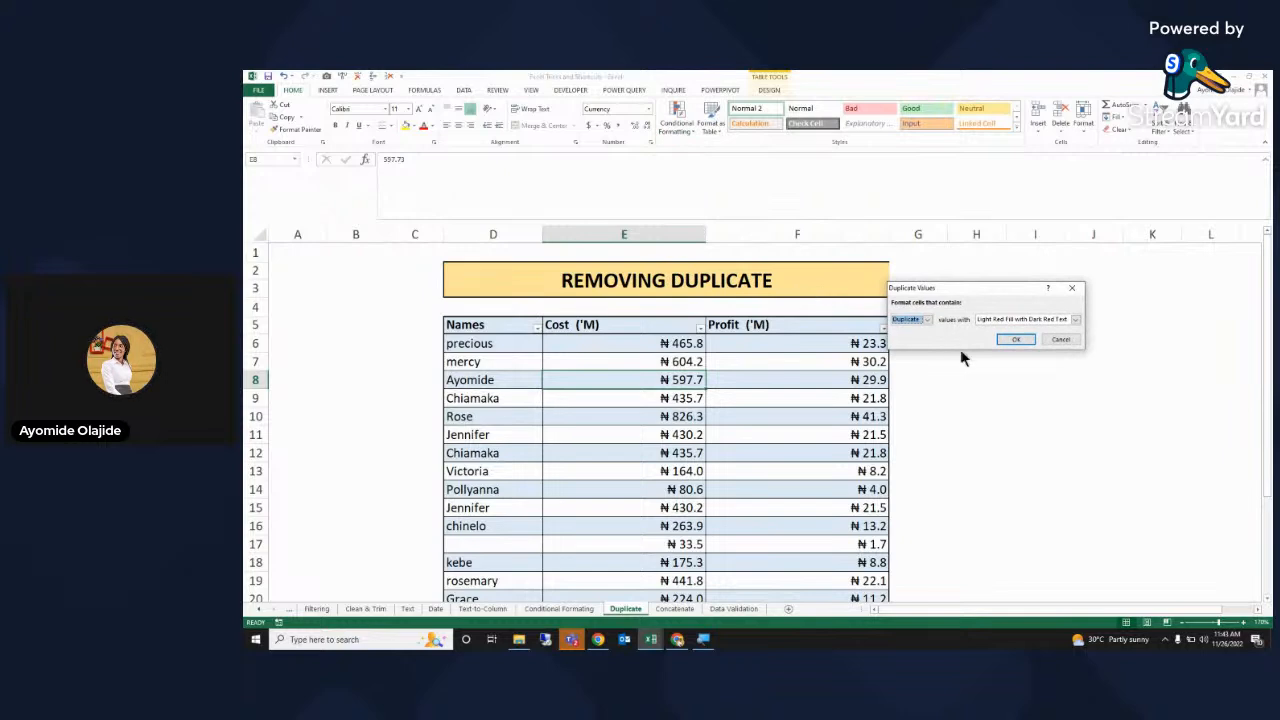
left_click(1013, 340)
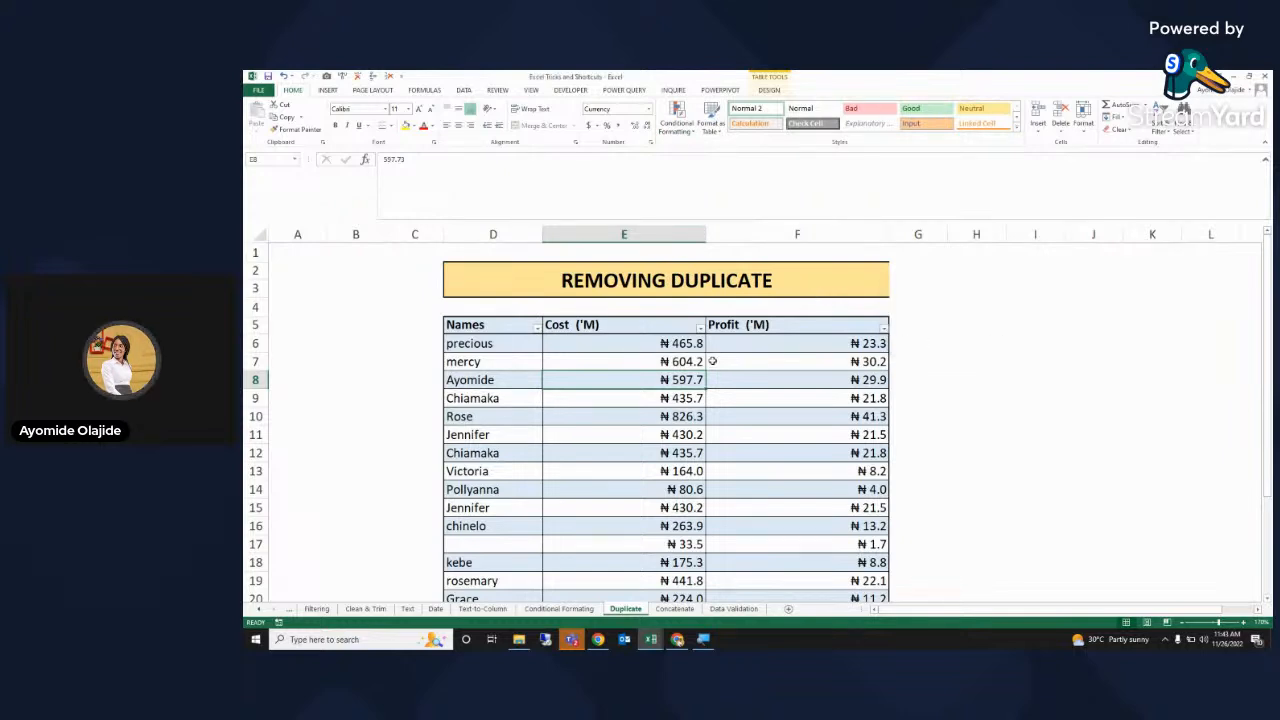
- Highlight duplicate values in all data rows of the Names, Cost and Profit table with Light Red Fill with Dark Red Text
left_click(487, 326)
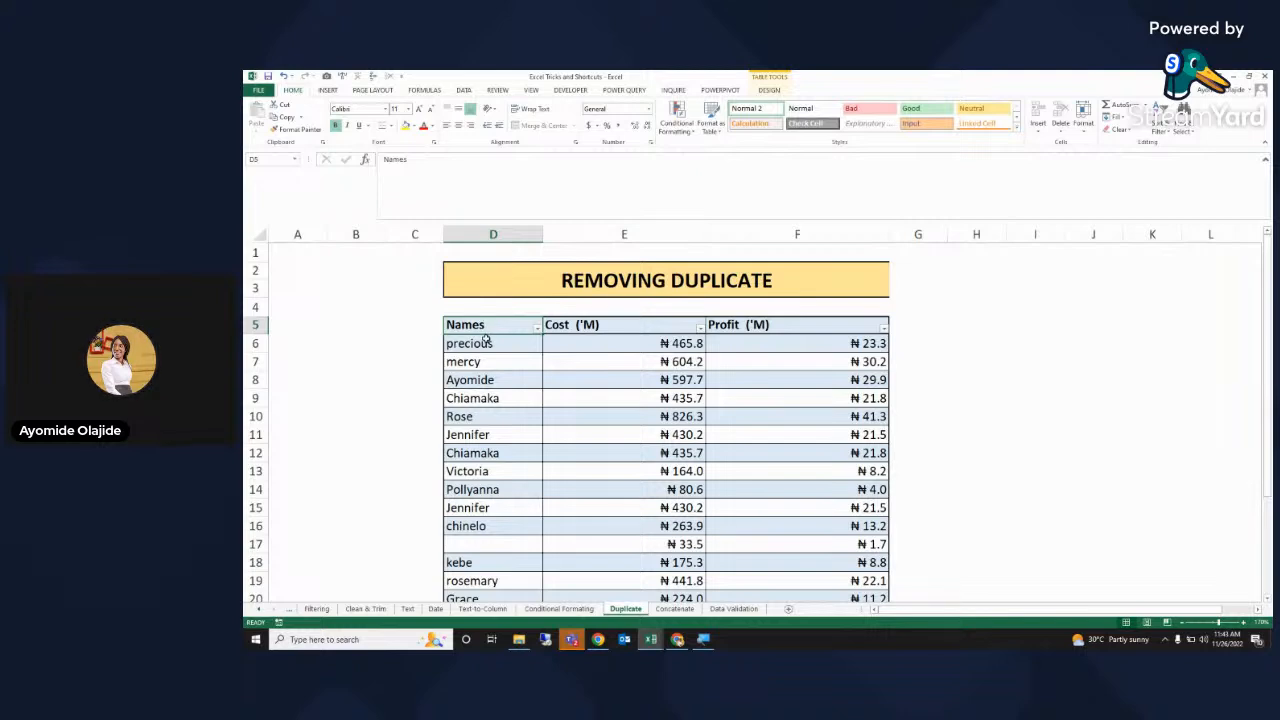
left_click(486, 341)
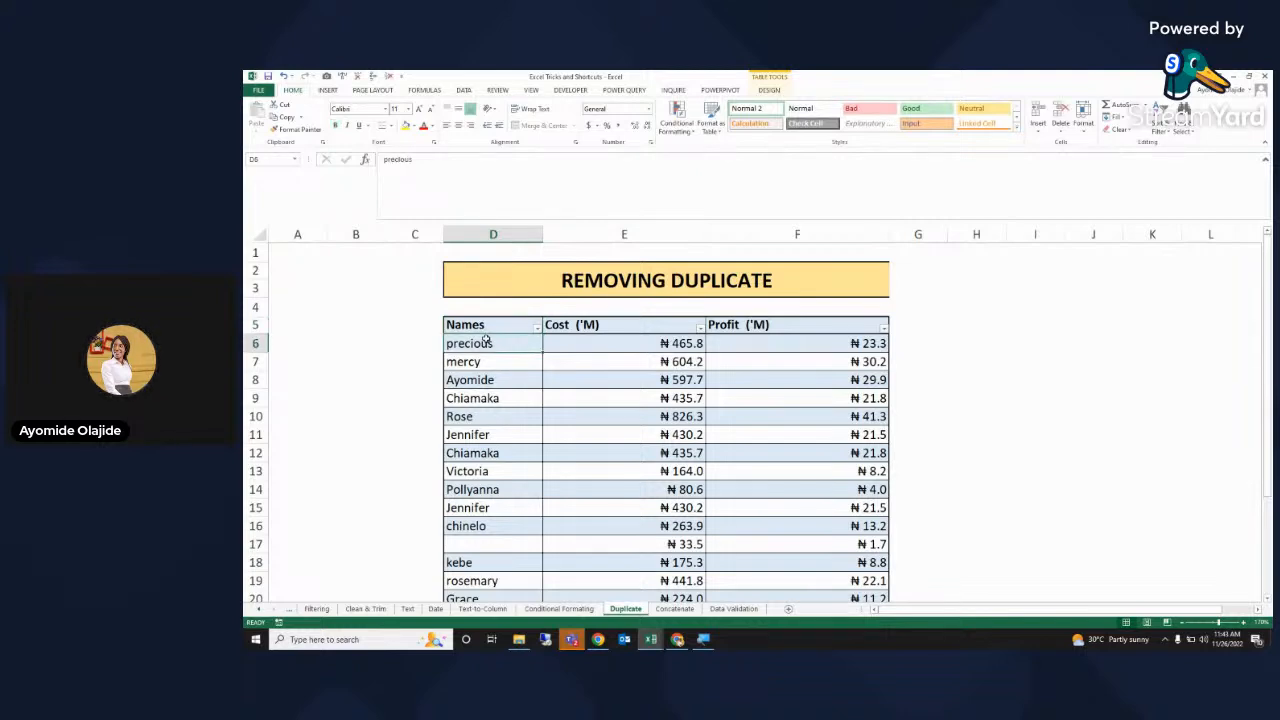
key("shift+Right")
key("shift+Right")
key("ctrl+shift+Down")
key("shift+Down")
key("shift+Down")
key("ctrl+shift+Down")
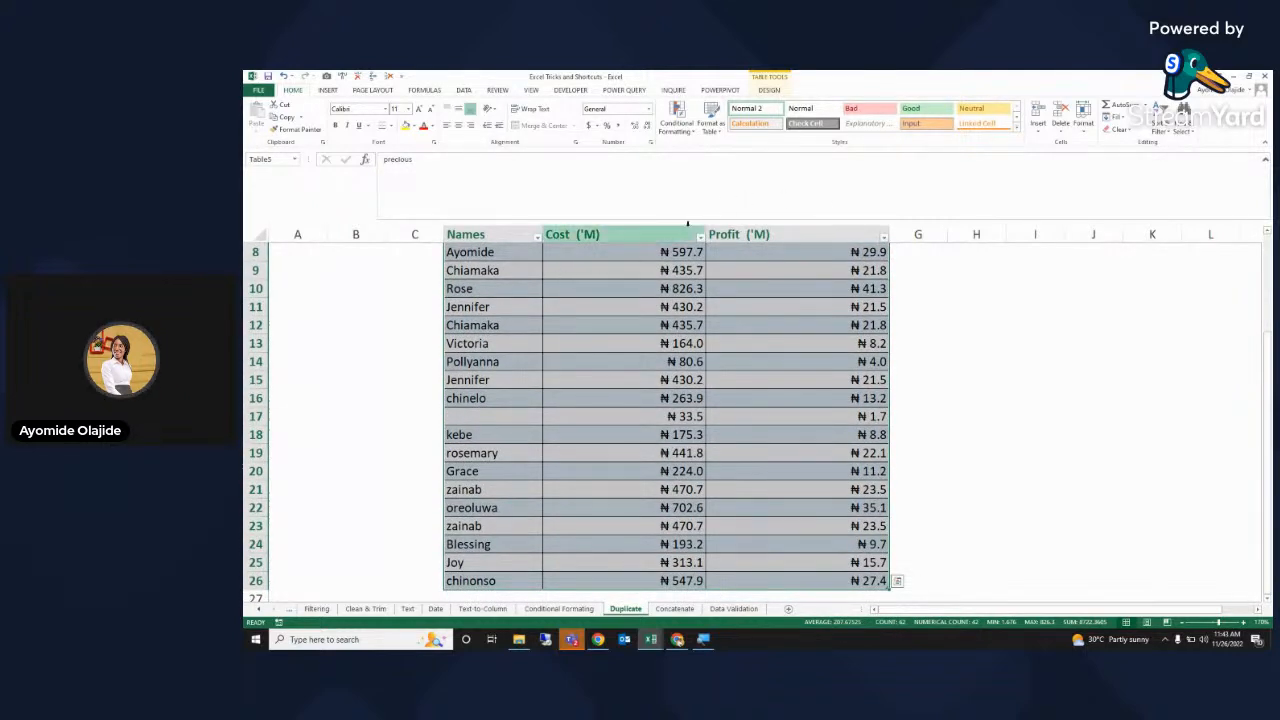
left_click(686, 131)
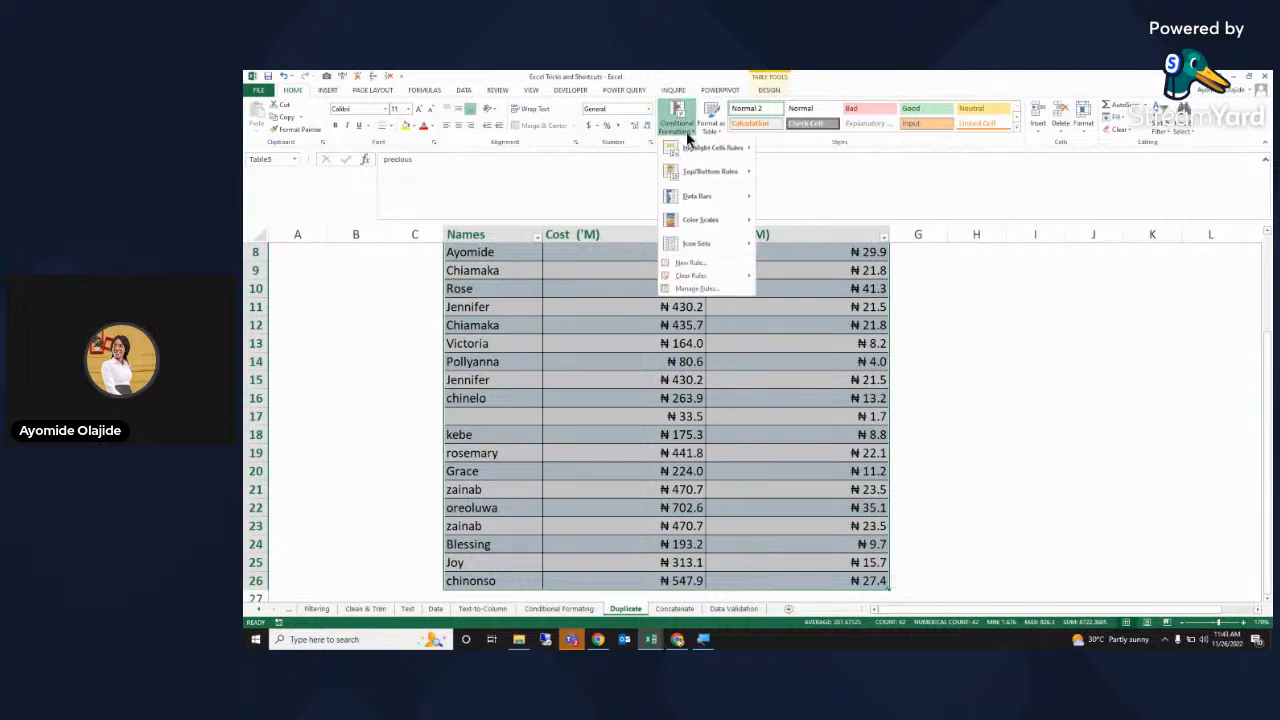
mouse_move(705, 148)
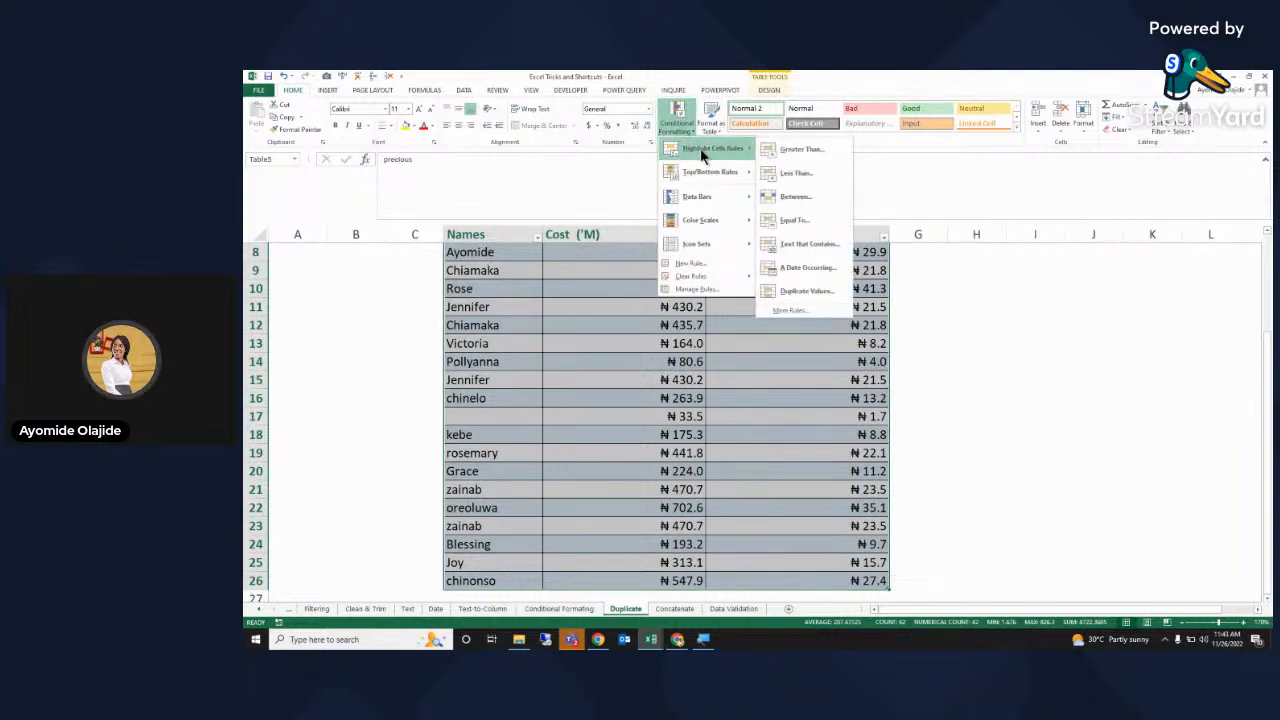
left_click(811, 292)
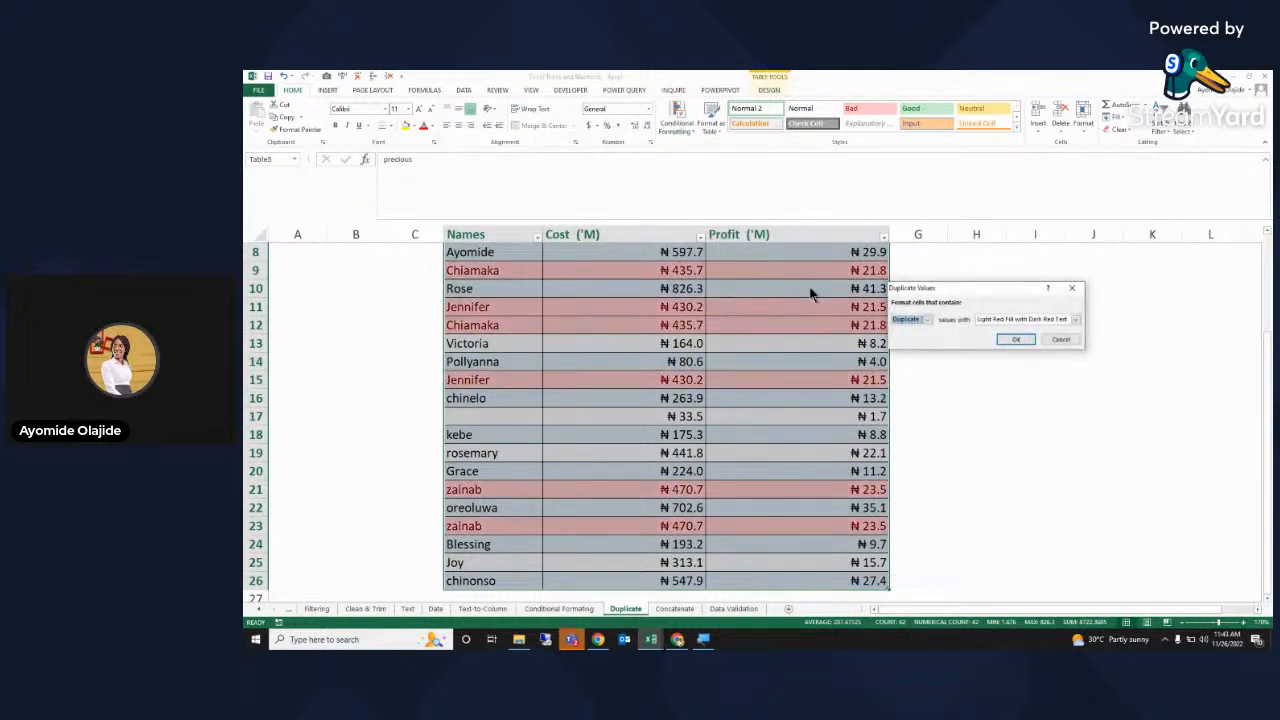
left_click(1008, 337)
scroll(1268, 380, "up", 3)
left_click(753, 355)
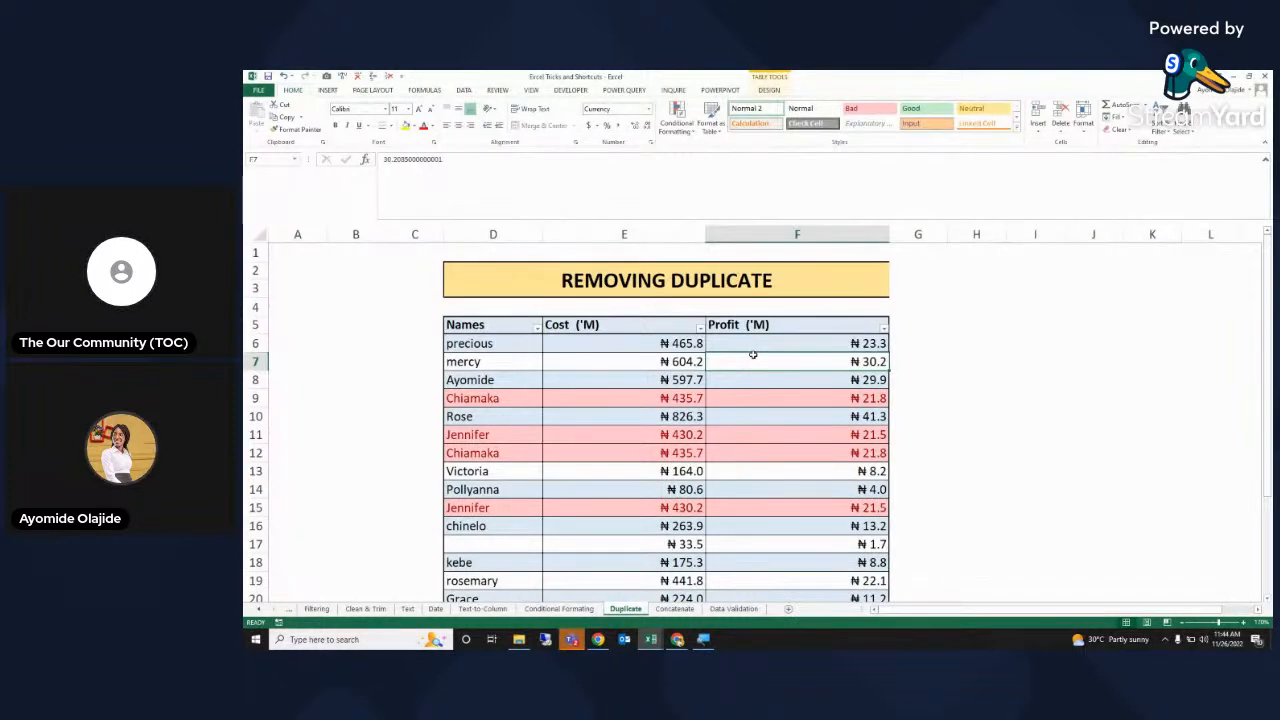
- On the Concatenate sheet, begin a CONCATENATE formula in the first Result cell with that row's Week value as its first text
left_click(656, 612)
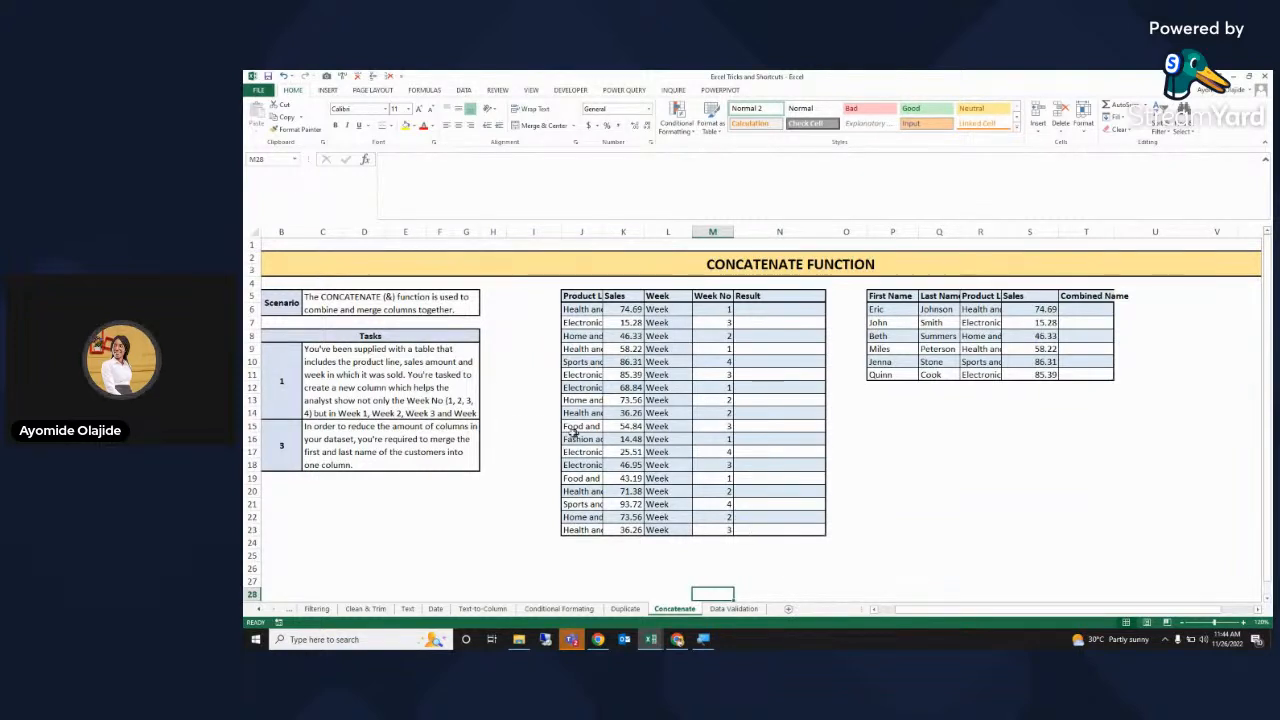
left_click(339, 357)
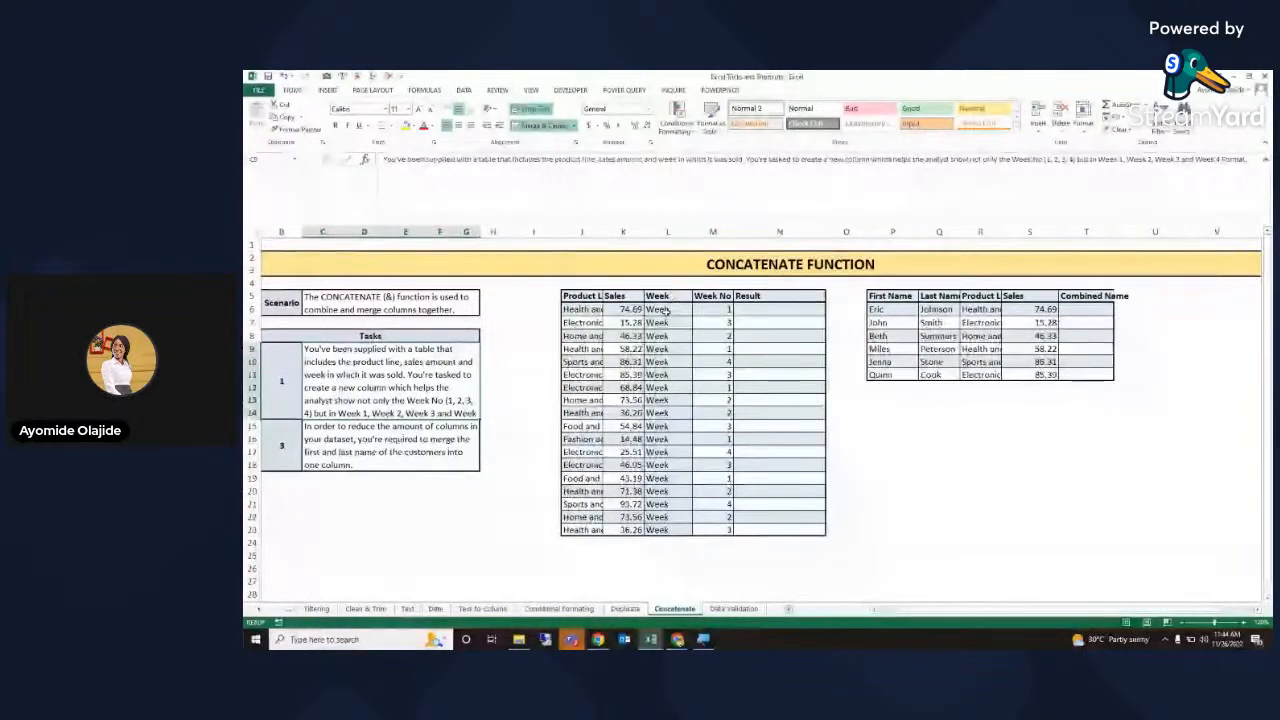
left_click(778, 311)
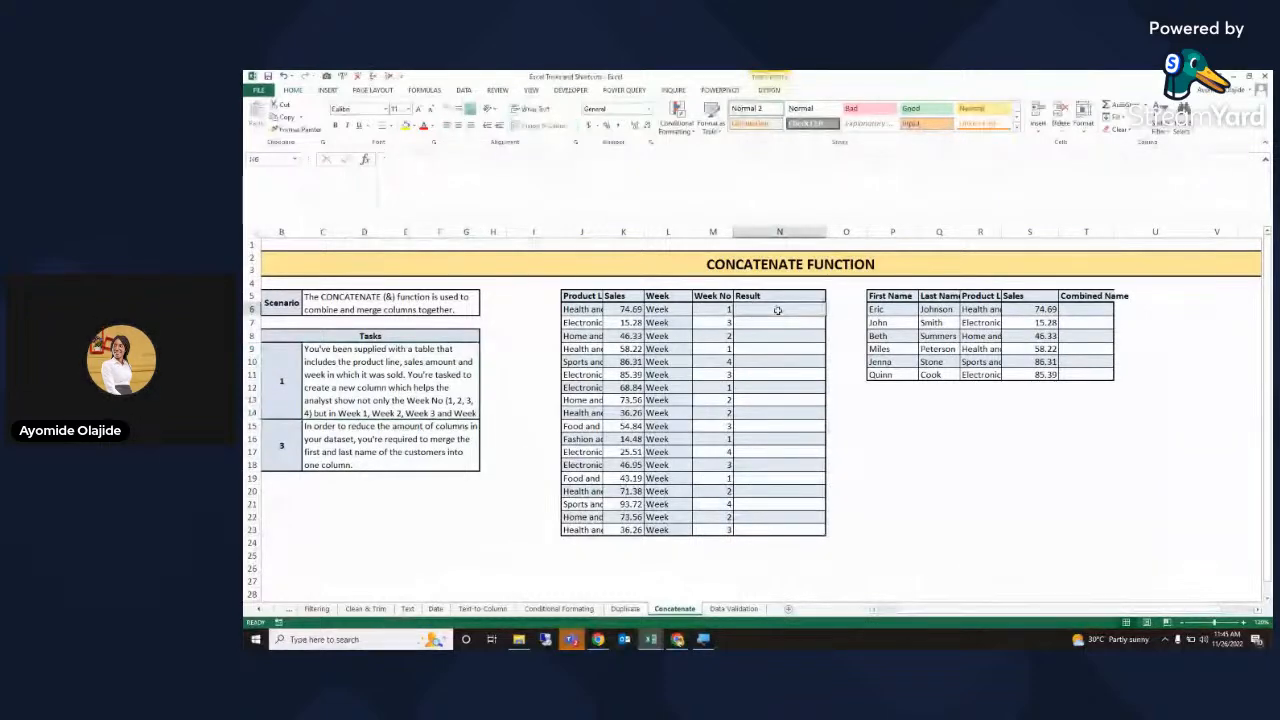
type("=")
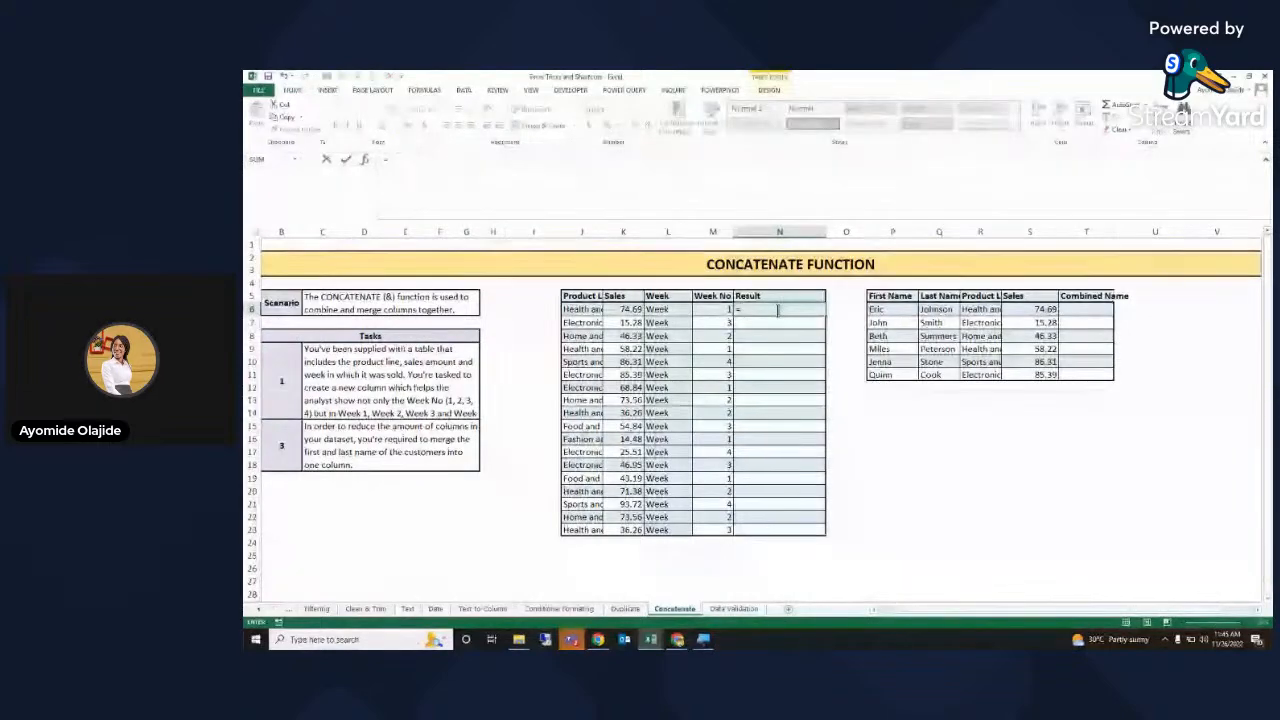
type("con")
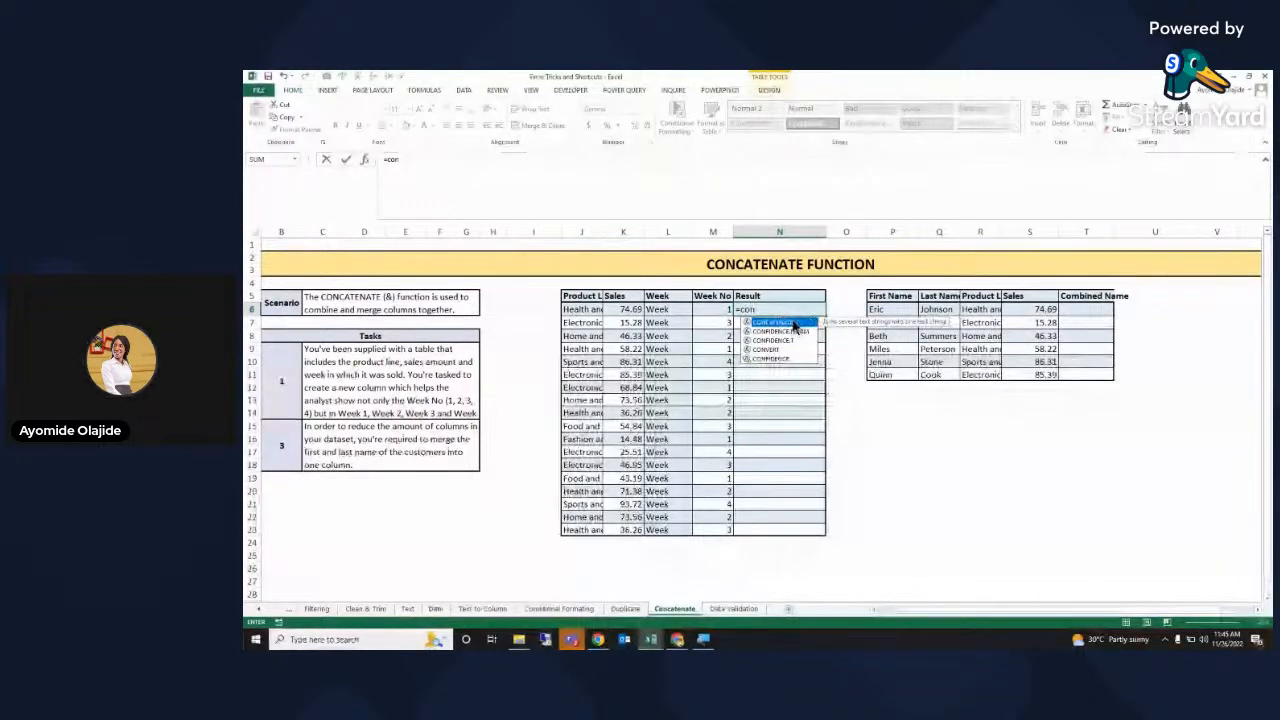
key("super+plus")
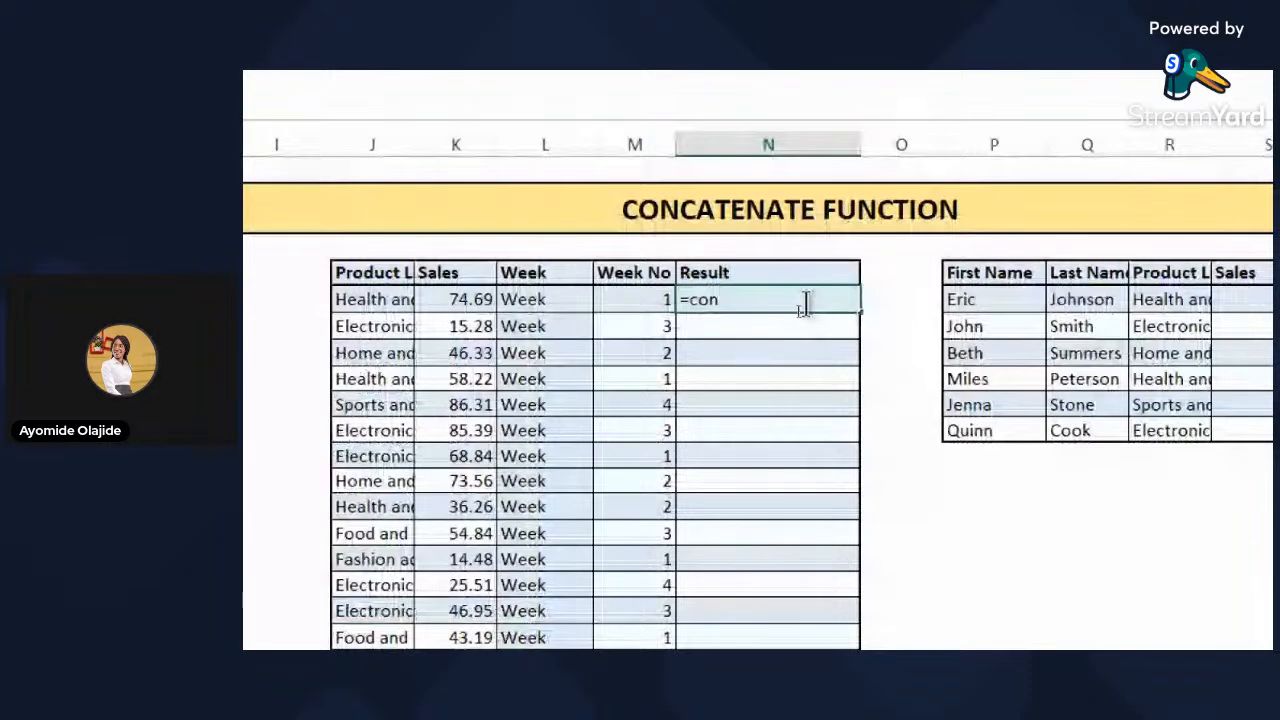
type("c")
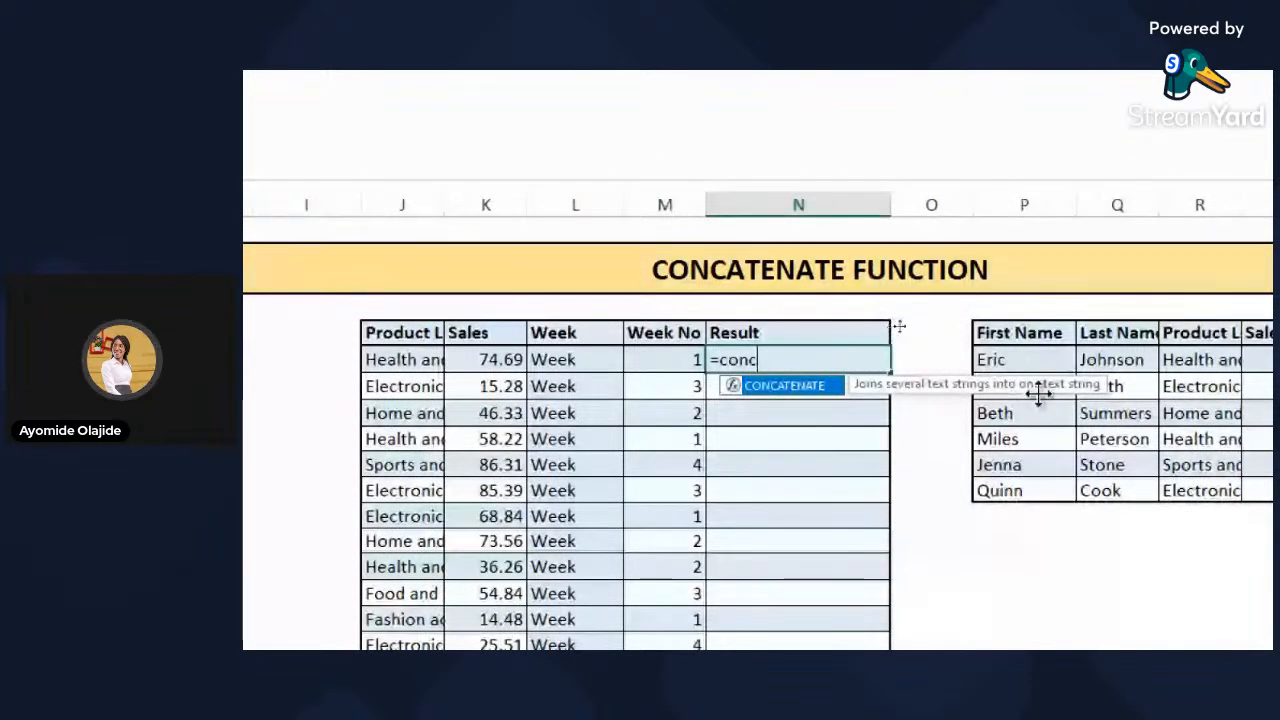
double_click(795, 390)
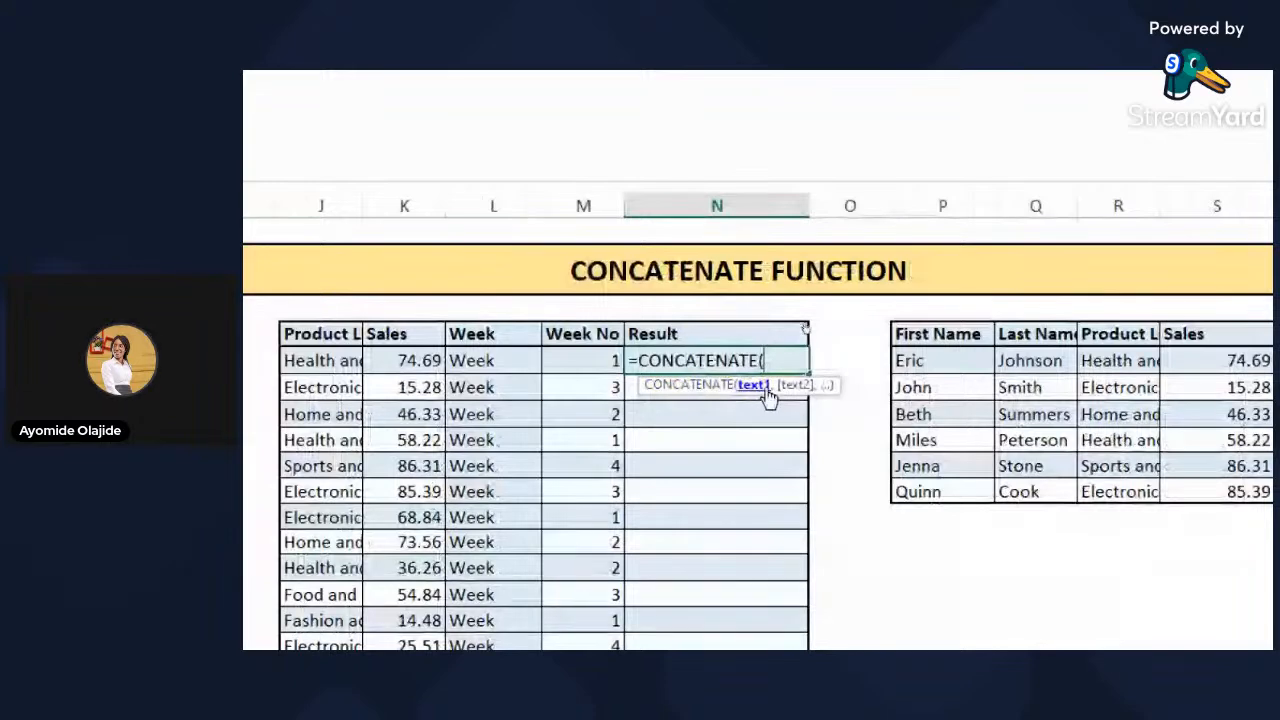
left_click(466, 361)
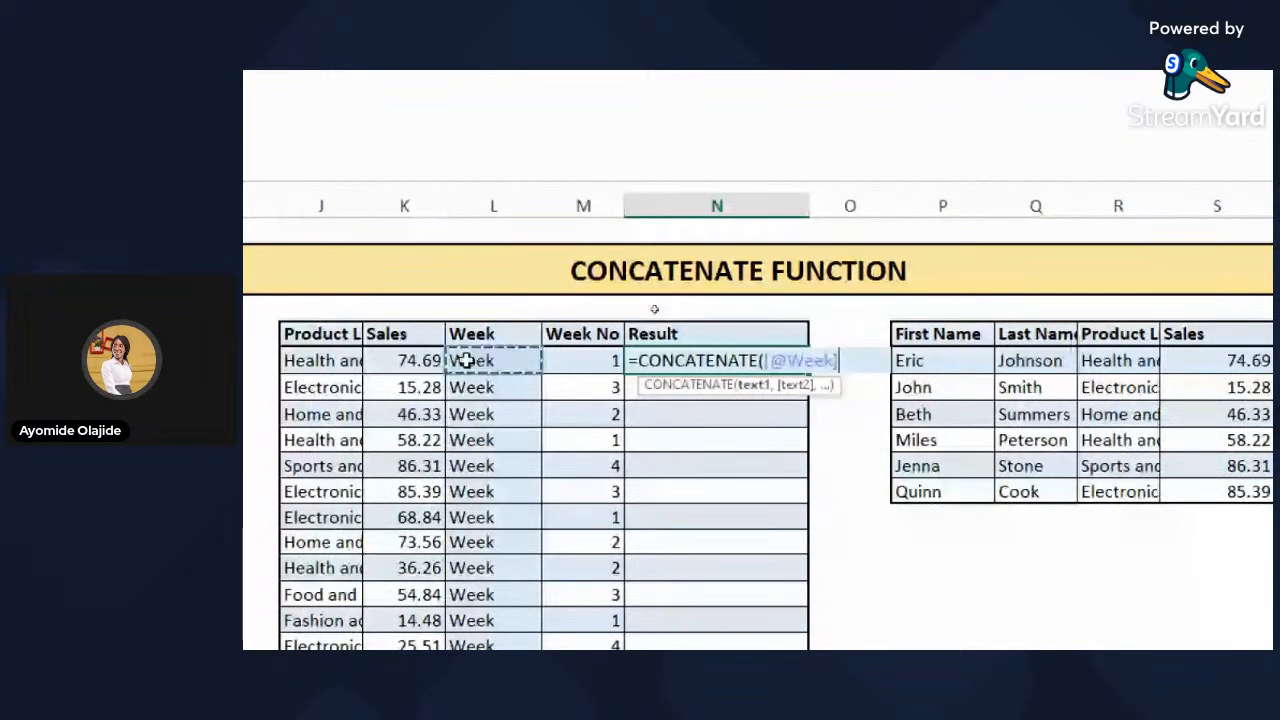
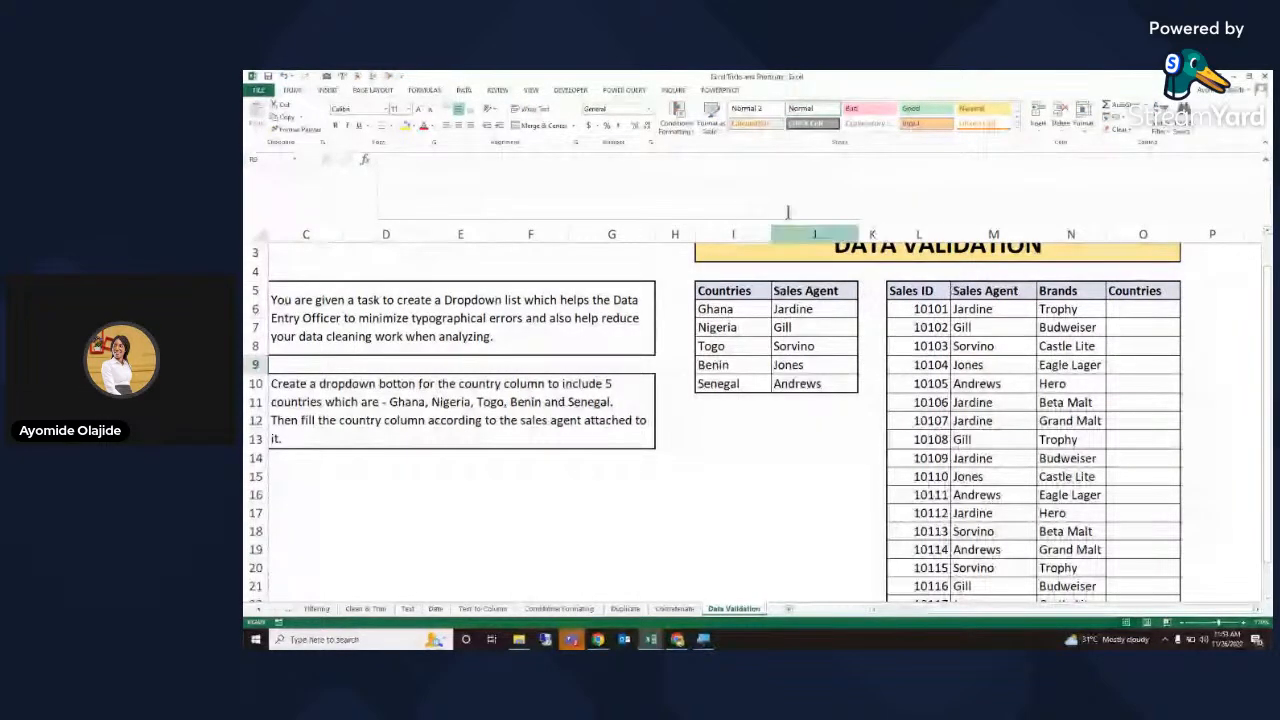
- Examine the commands offered under Data Validation
left_click(468, 90)
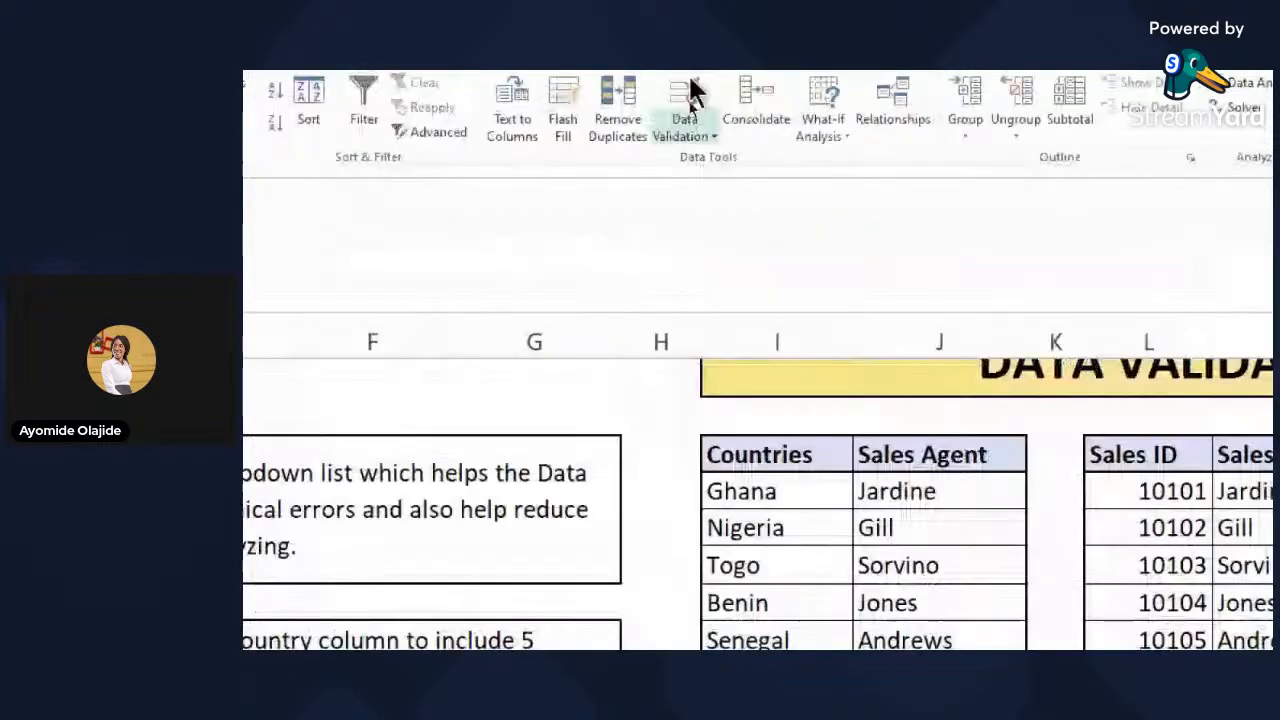
left_click(693, 134)
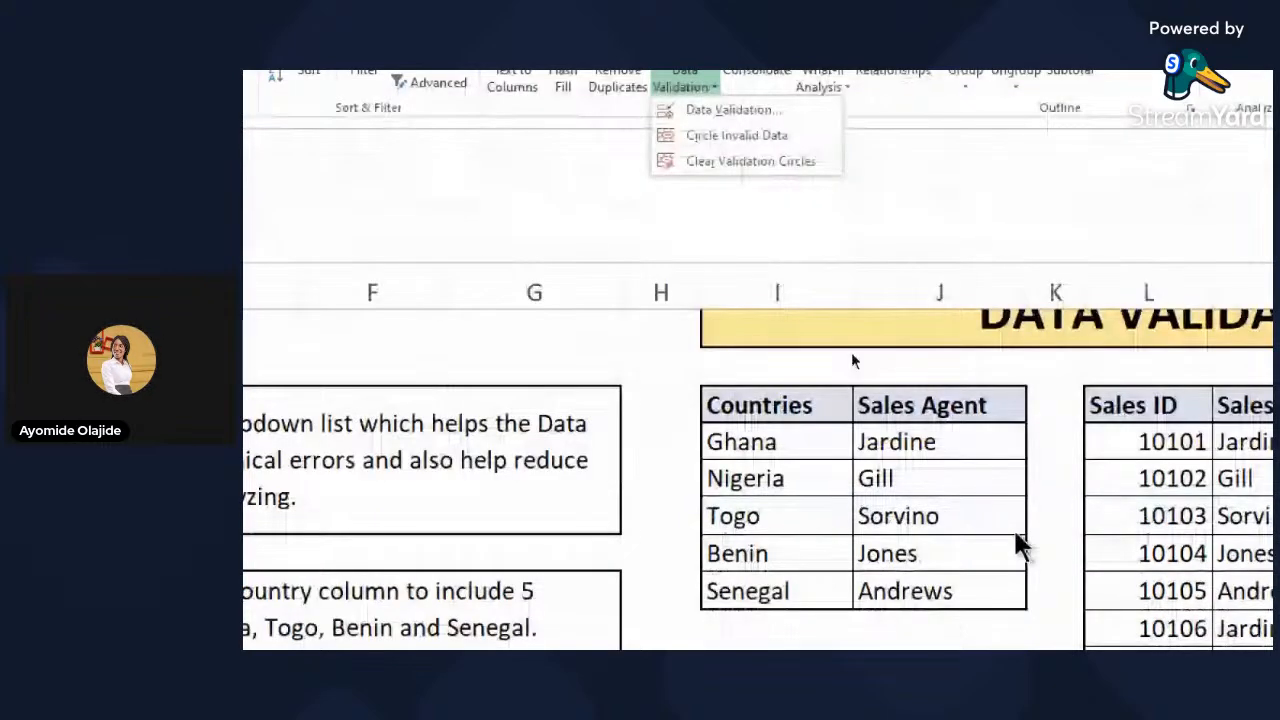
left_click(1016, 533)
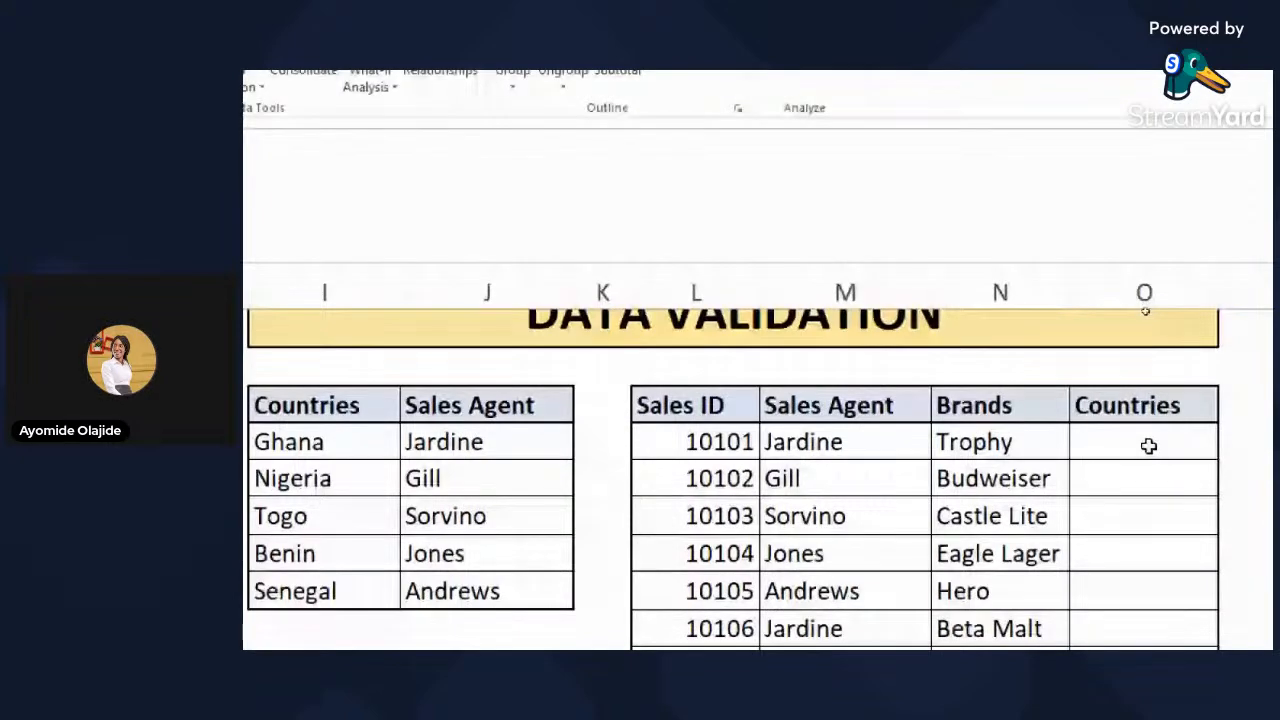
- Open the data validation settings for the empty Countries cells O6 to O23 of the sales table
left_click(1118, 440)
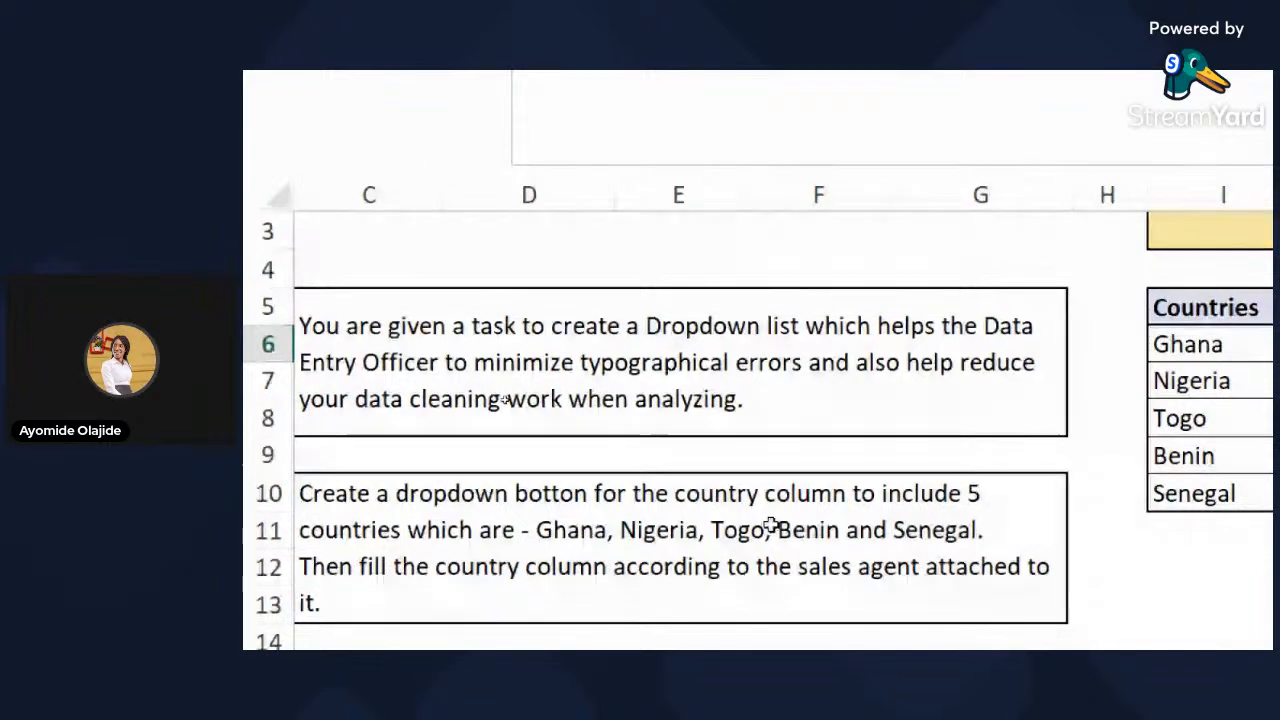
left_click(323, 566)
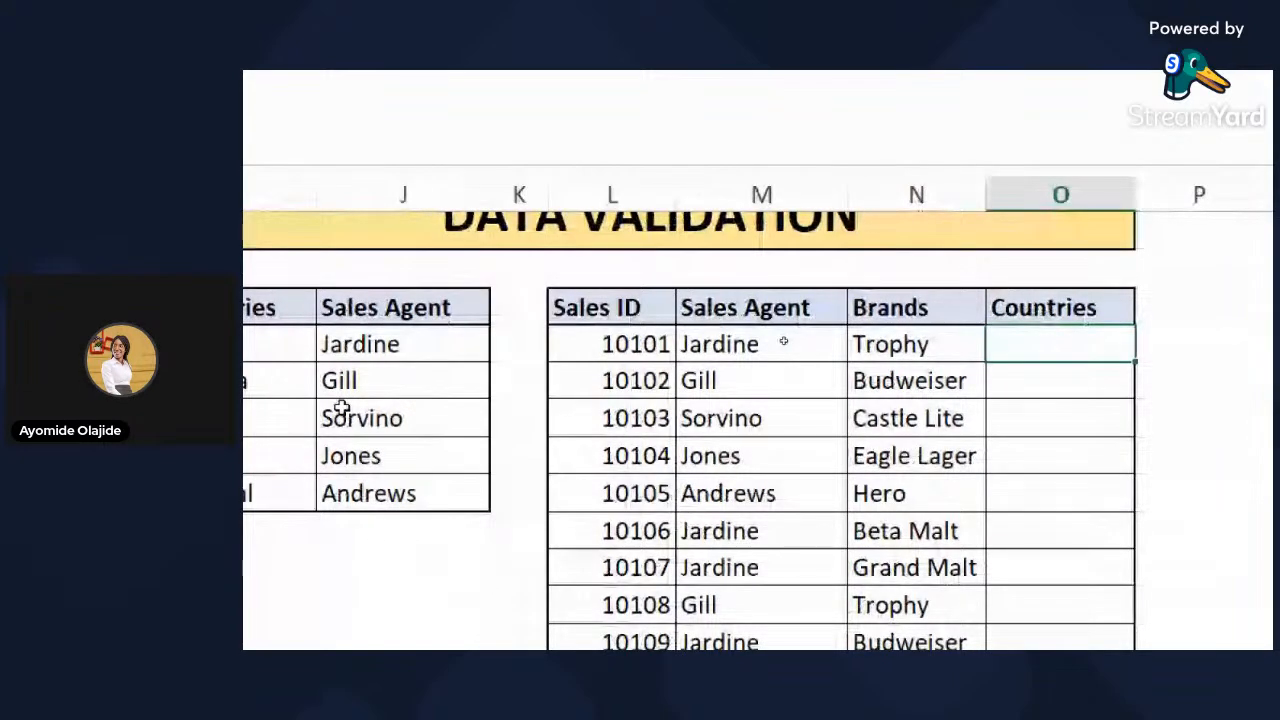
scroll(587, 342, "left", 3)
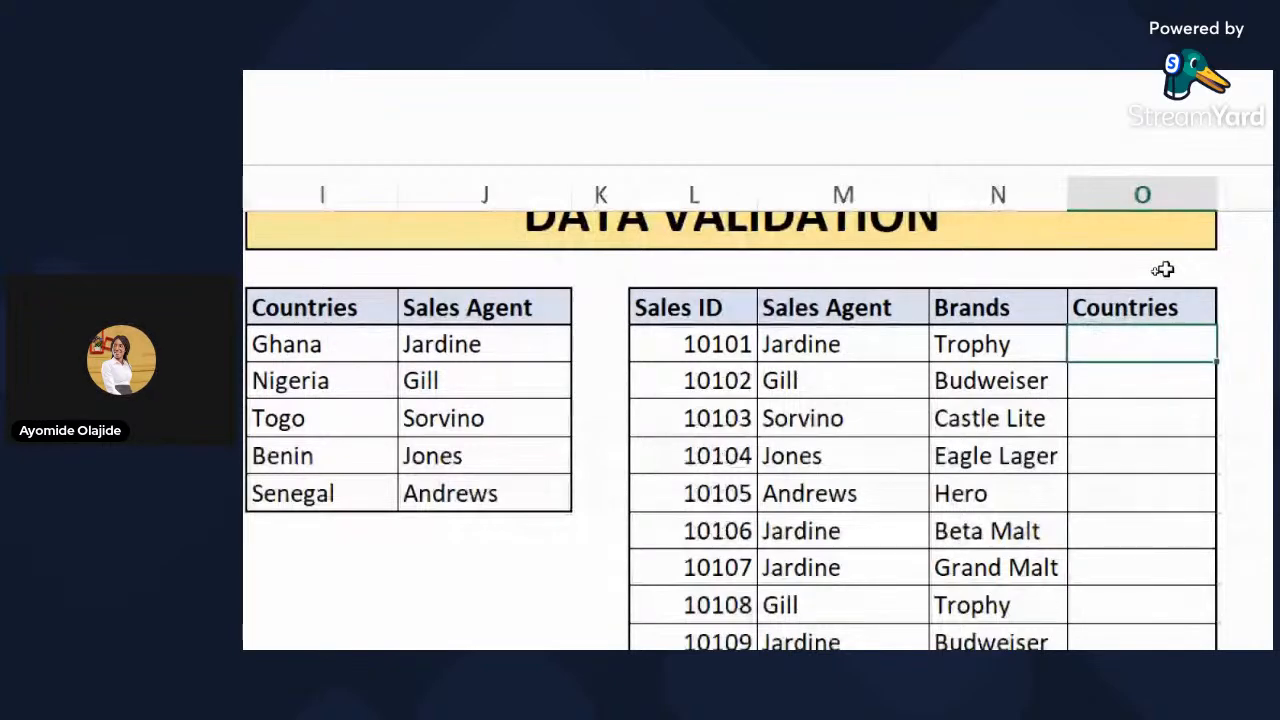
key("super")
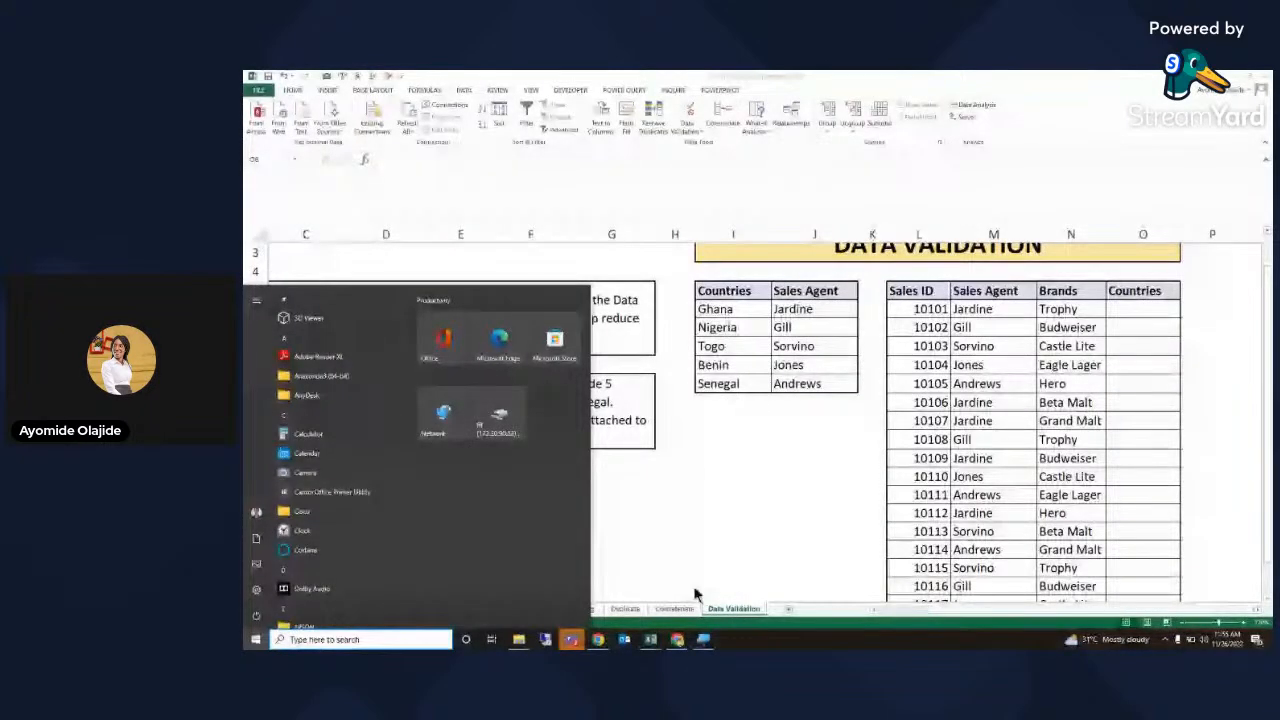
left_click(1244, 623)
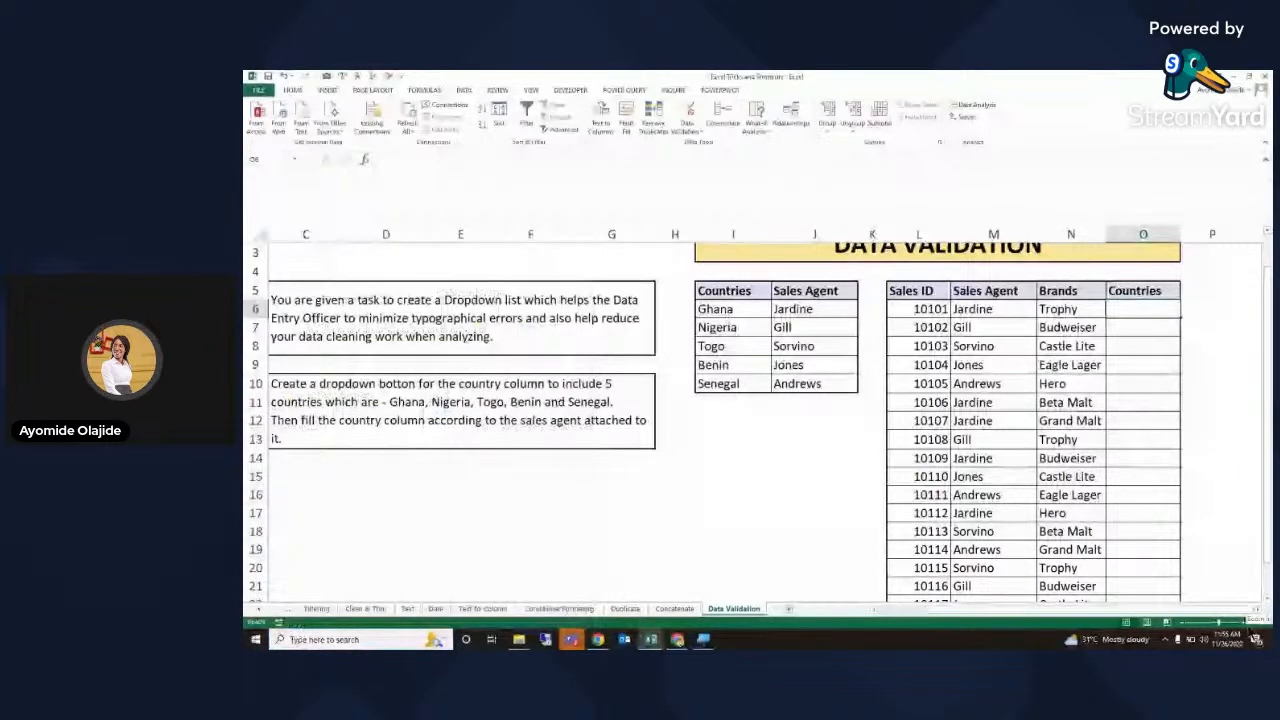
left_click(1245, 623)
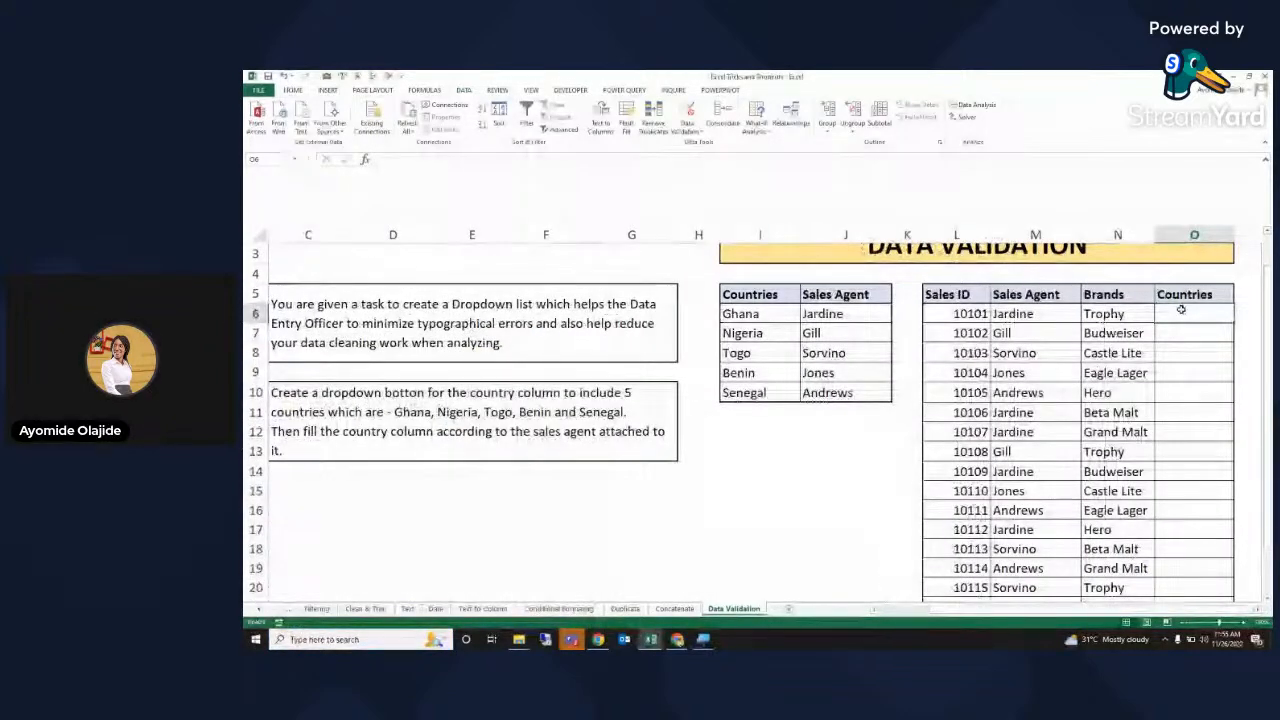
key("shift+Down")
key("shift+Down")
key("shift+Down")
key("shift+Down")
key("shift+Down")
key("shift+Down")
key("shift+Down")
key("shift+Down")
key("shift+Down")
key("shift+Down")
key("shift+Down")
key("shift+Down")
key("shift+Down")
key("shift+Down")
key("shift+Down")
key("shift+Down")
key("shift+Down")
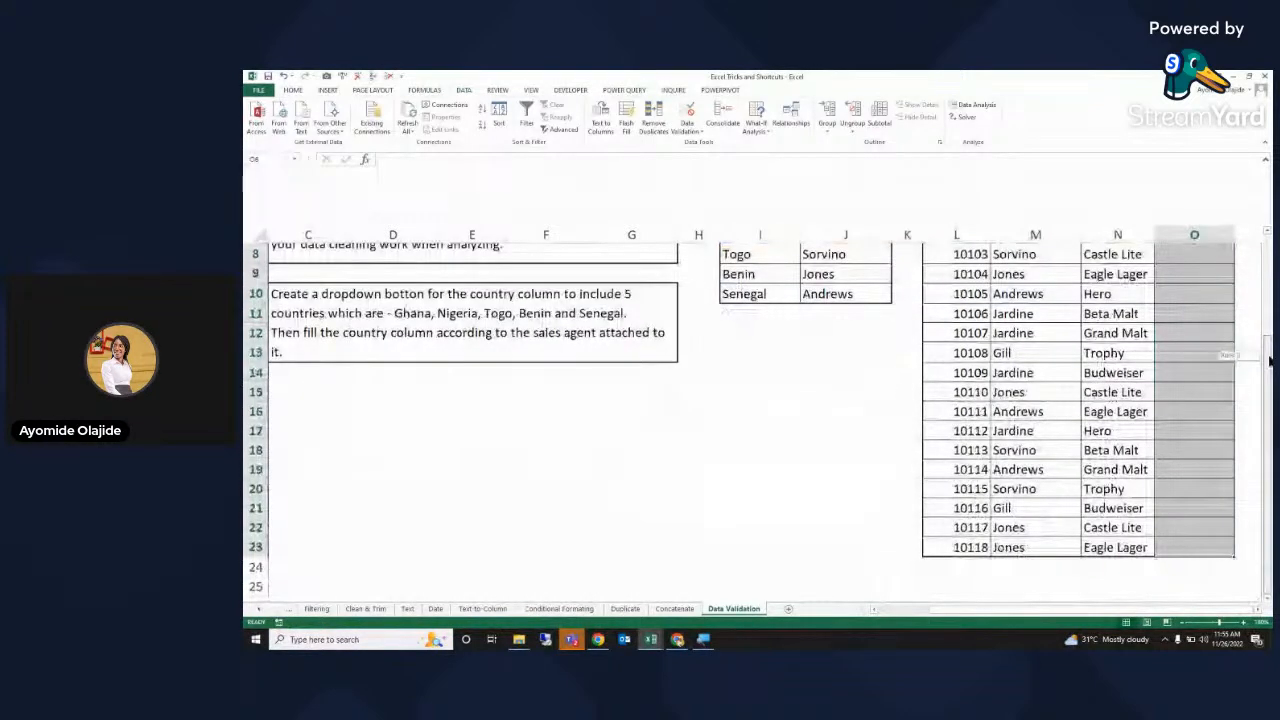
scroll(1268, 360, "up", 1)
scroll(1252, 302, "up", 1)
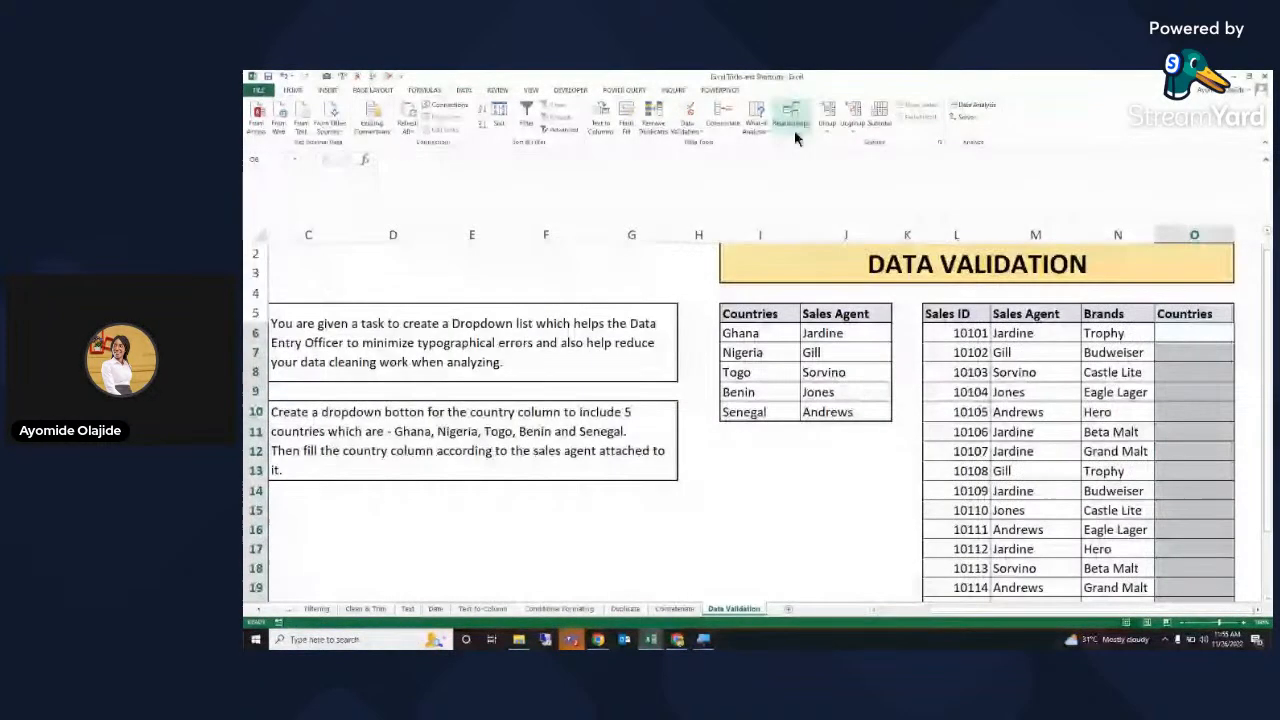
left_click(678, 136)
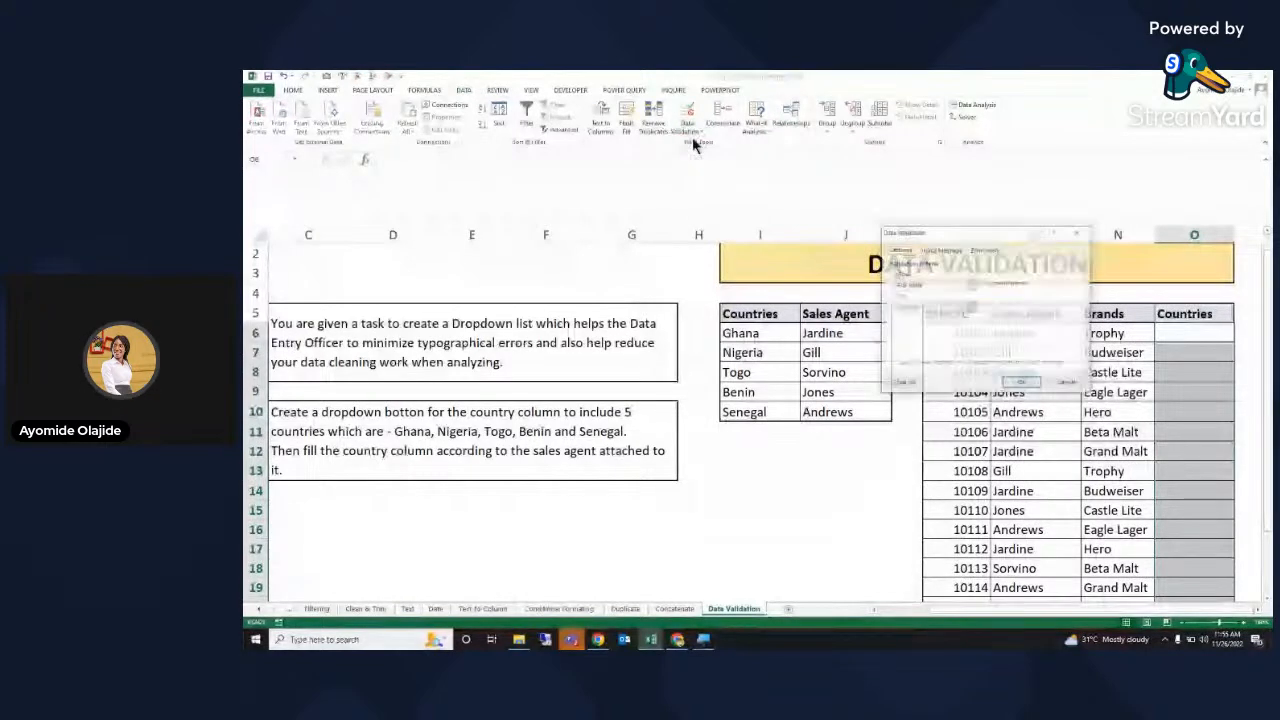
left_click_drag(1008, 232, 850, 232)
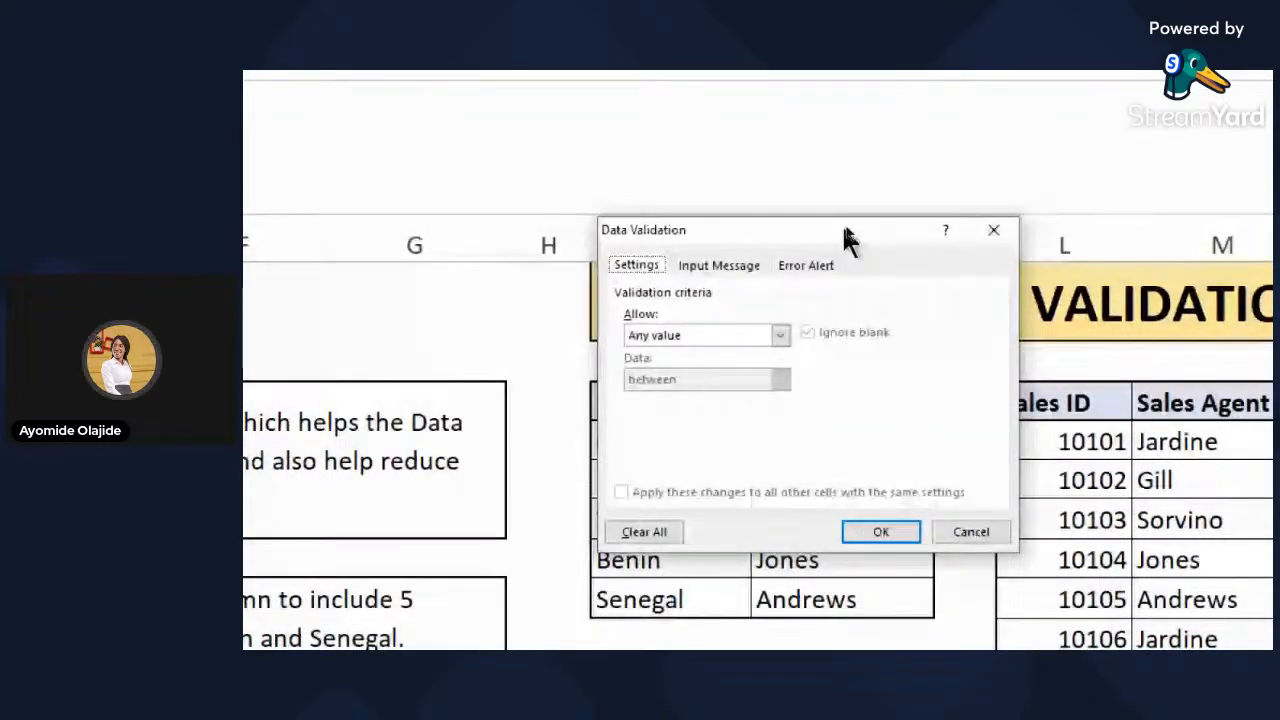
- Try the Whole number validation criterion and inspect its comparison operators
left_click(780, 338)
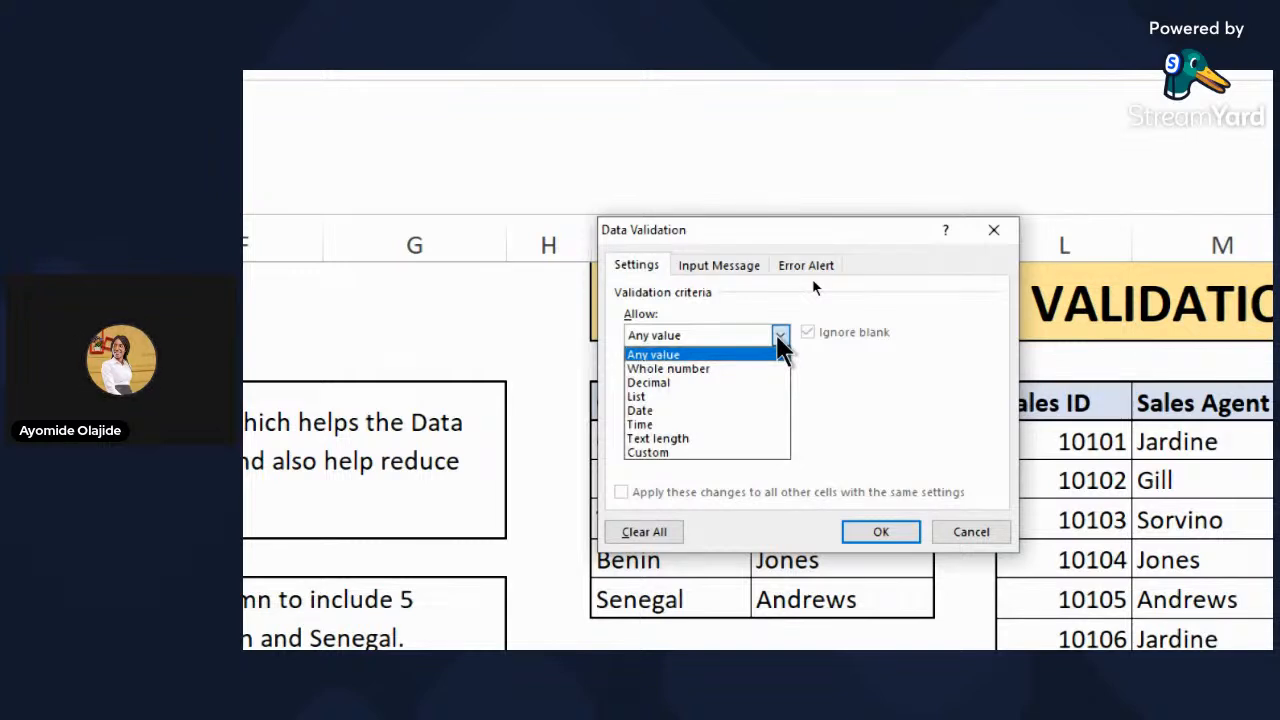
left_click(685, 370)
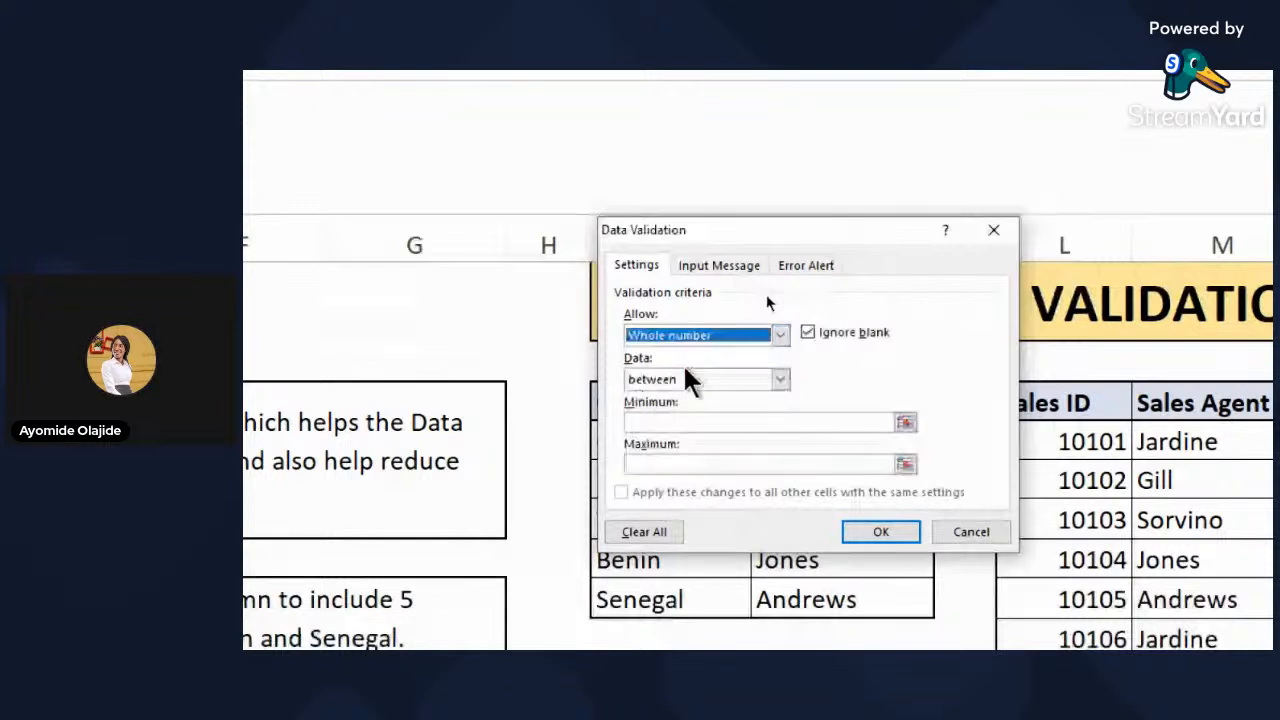
left_click(781, 381)
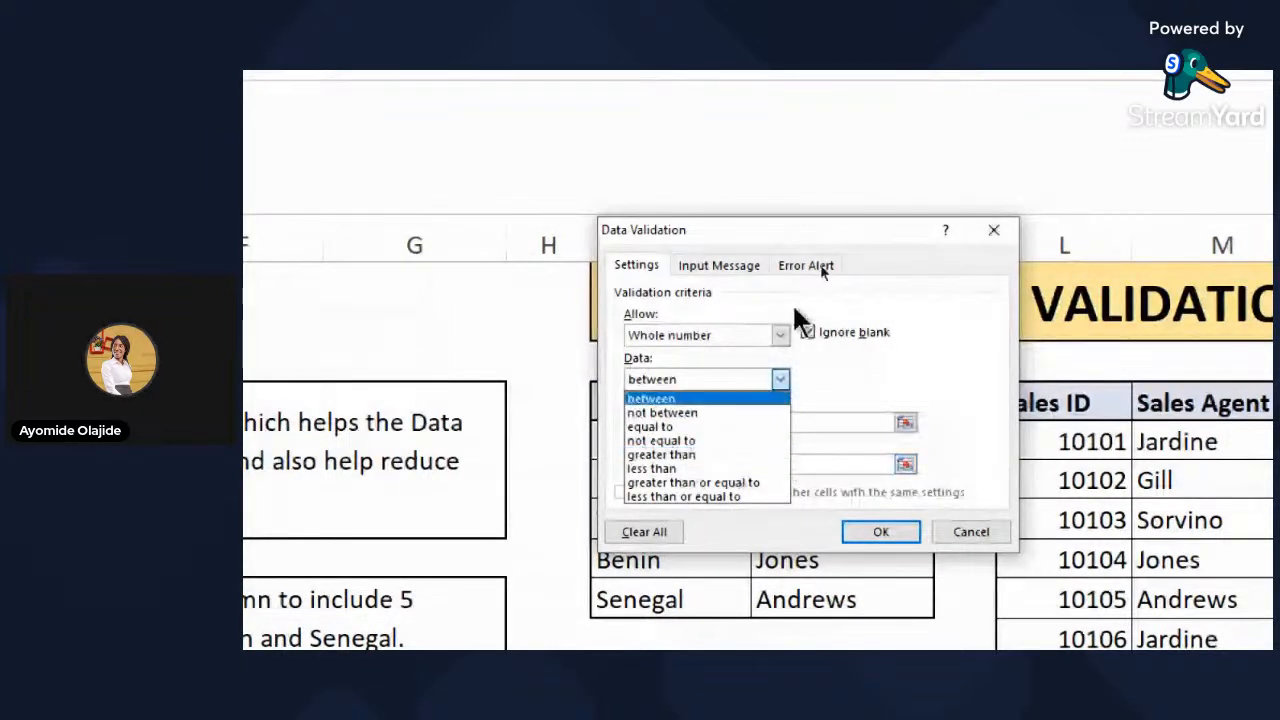
- Set the validation criterion of the selected Countries cells to List
left_click(785, 337)
left_click(782, 336)
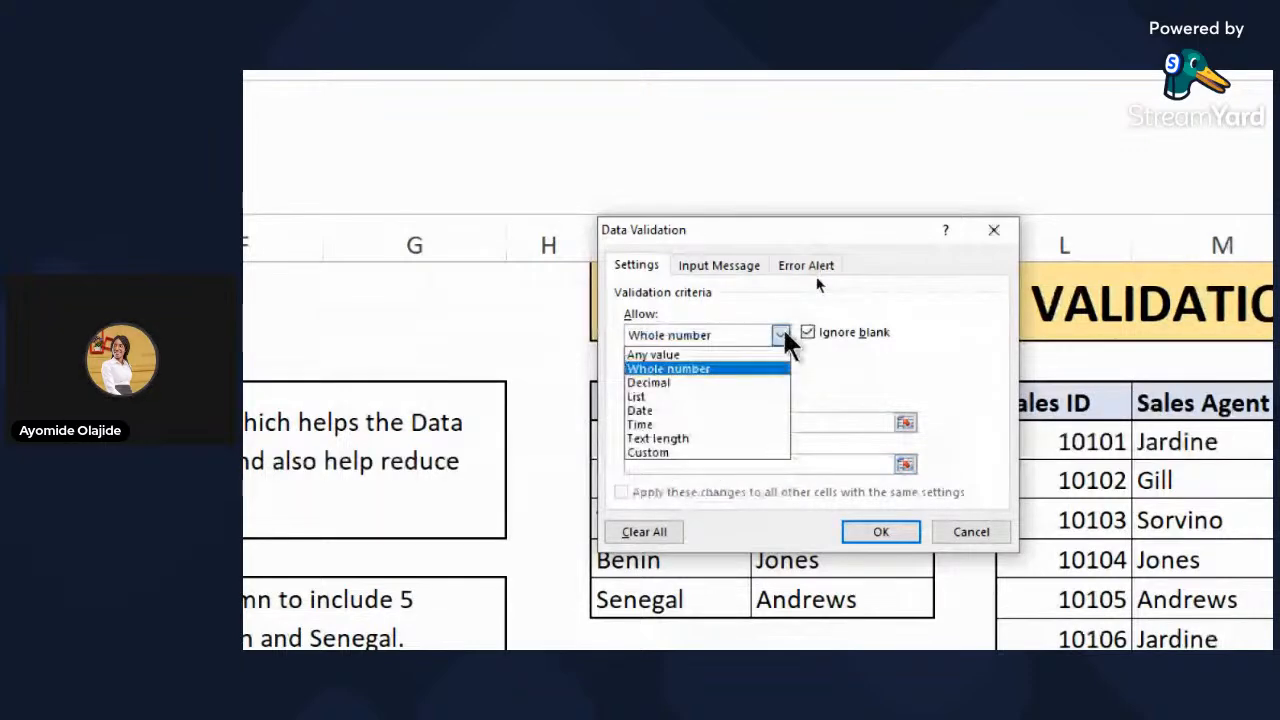
left_click(661, 398)
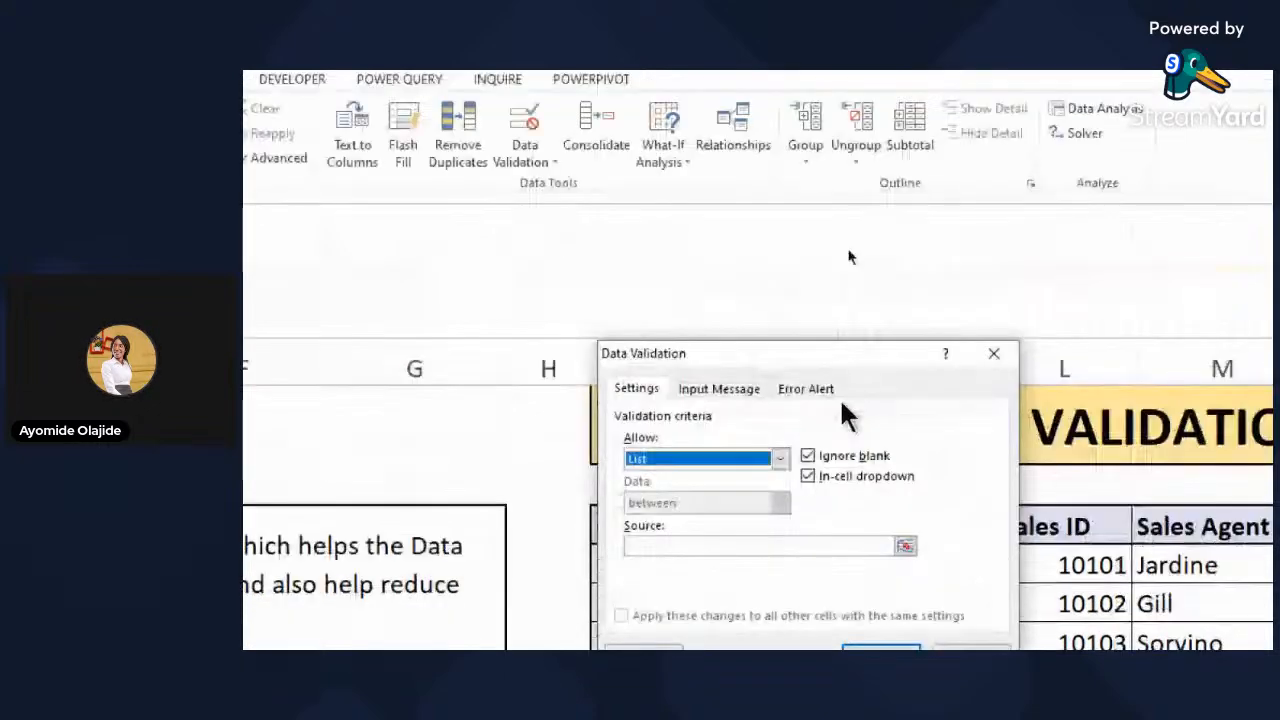
- Use the country names in cells I6 to I10 as the list source for the selected Countries cells and apply the validation
left_click_drag(878, 233, 1090, 76)
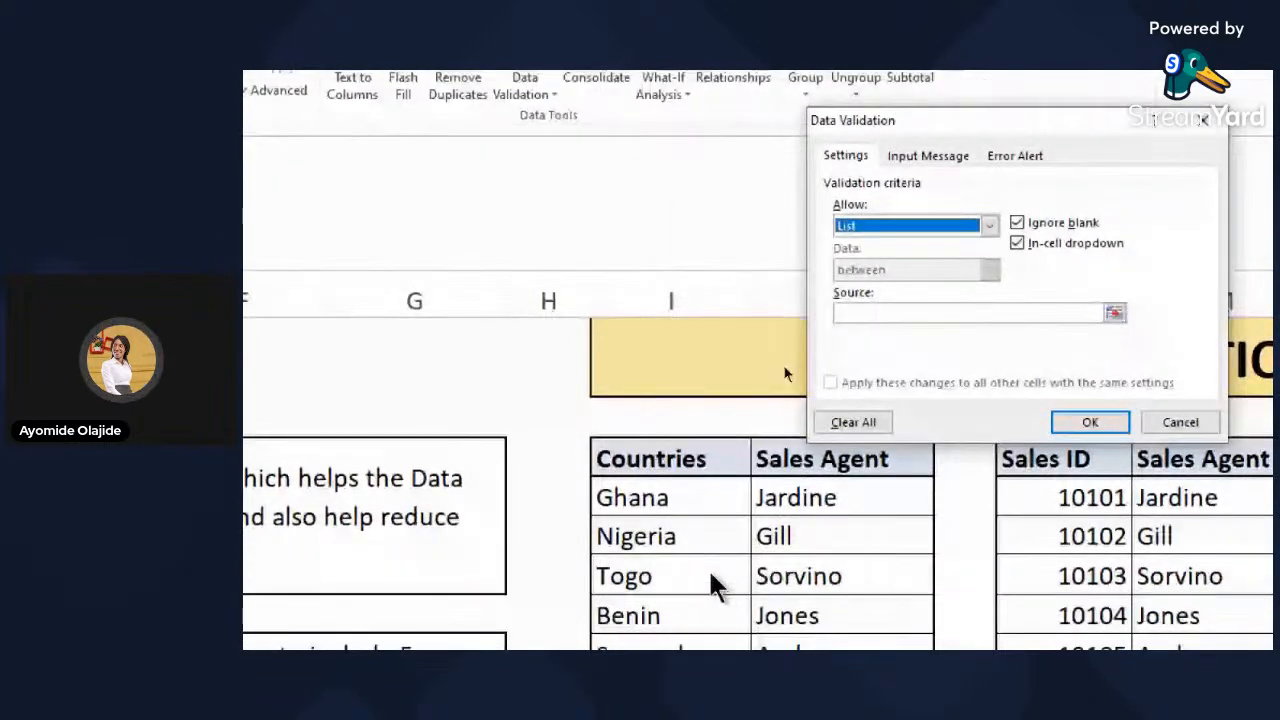
left_click(1114, 313)
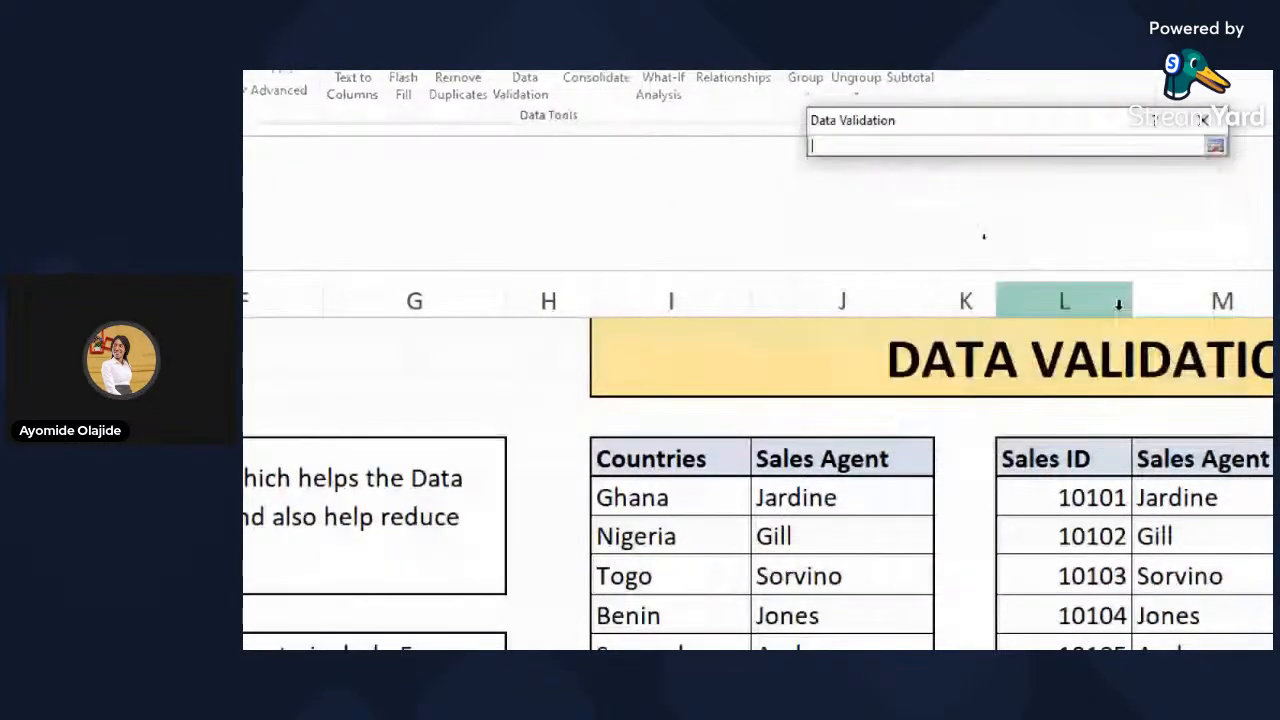
left_click(643, 492)
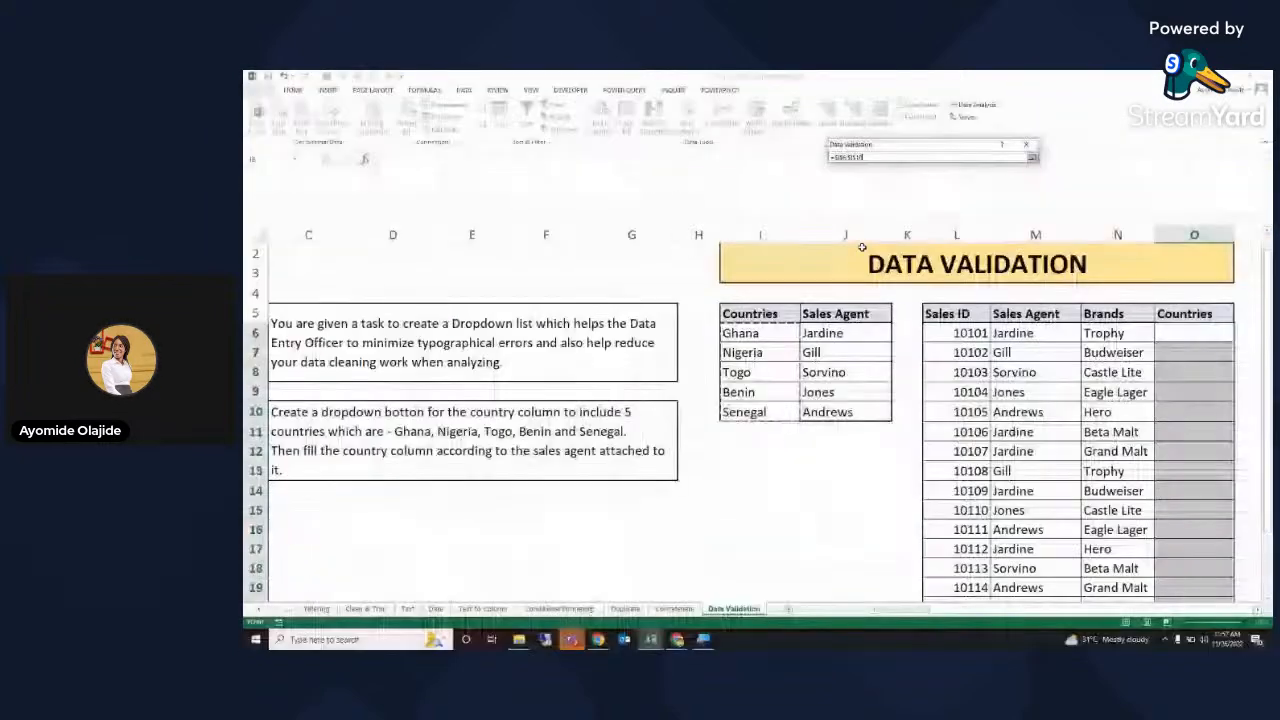
left_click(1033, 157)
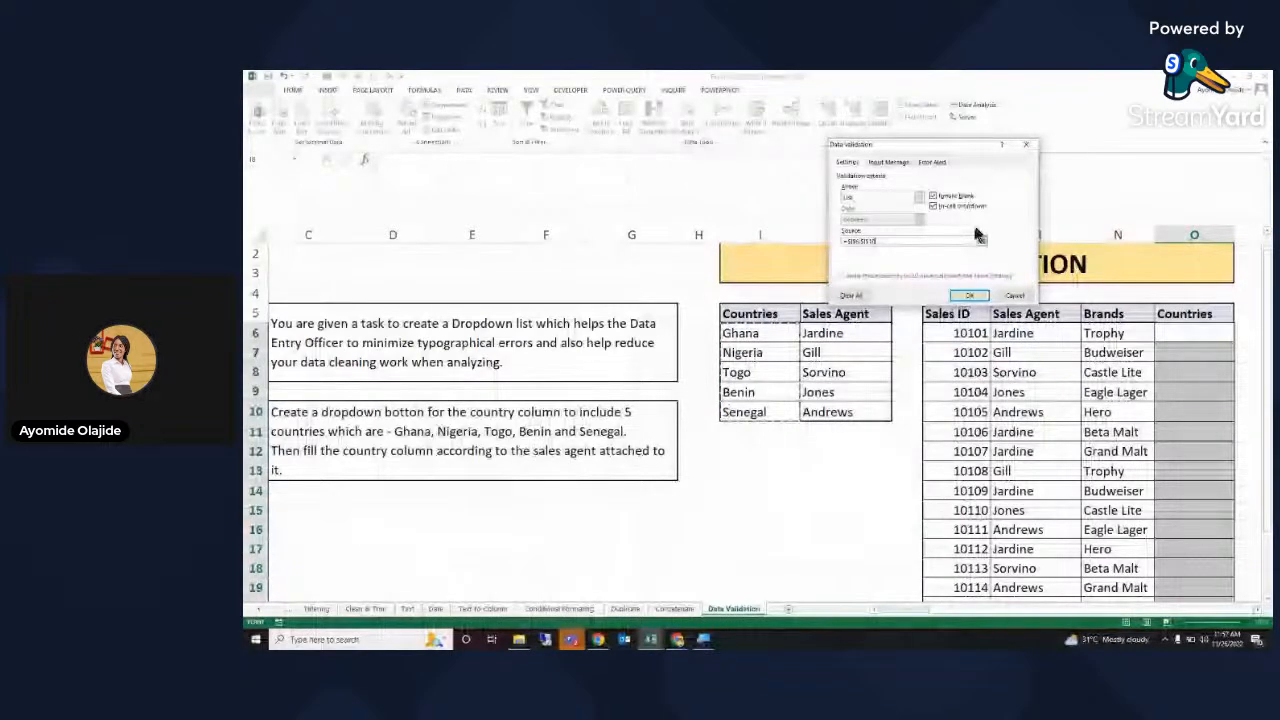
left_click(968, 298)
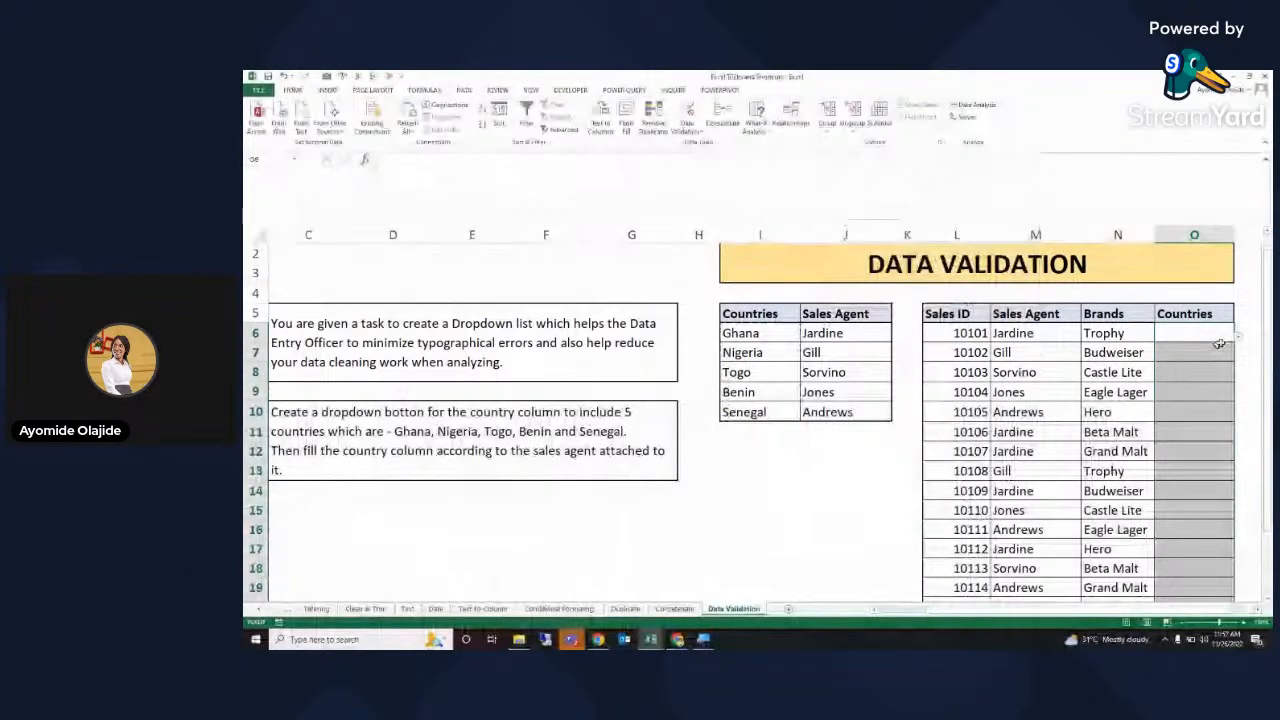
- Check the options offered by the dropdown in the first Countries cell, O6
left_click(1258, 610)
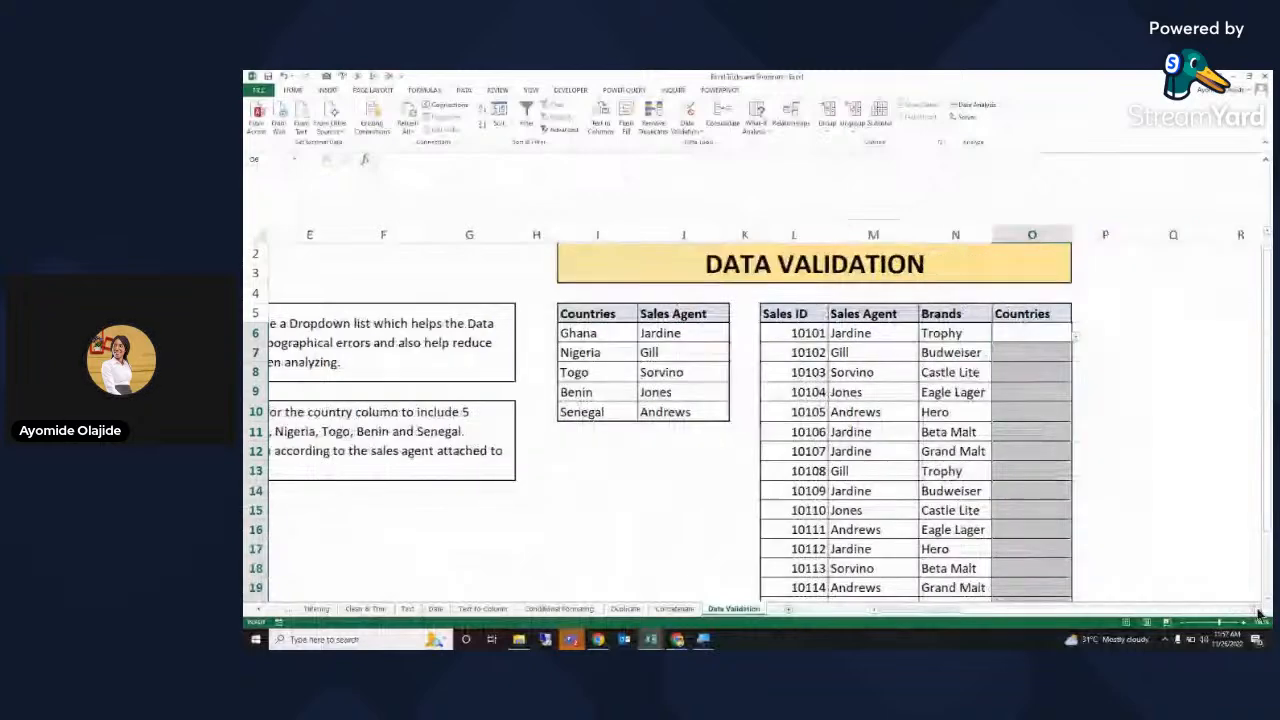
left_click(1067, 340)
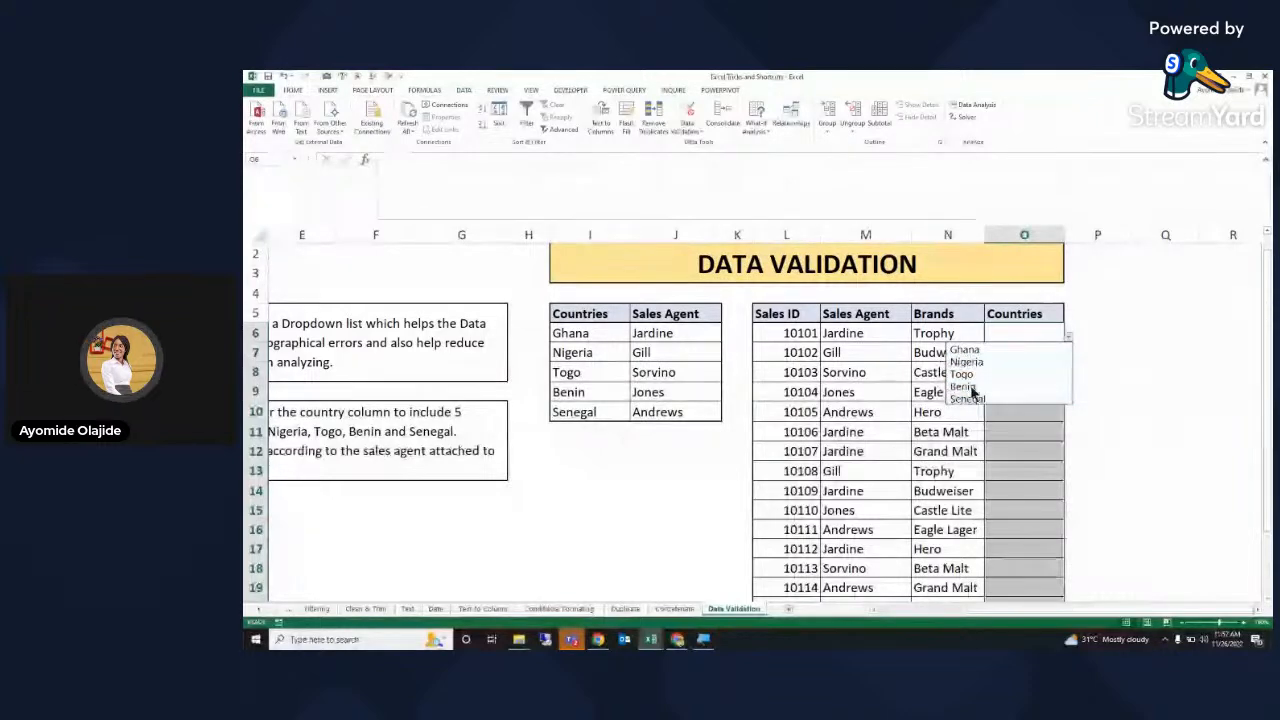
left_click(1080, 315)
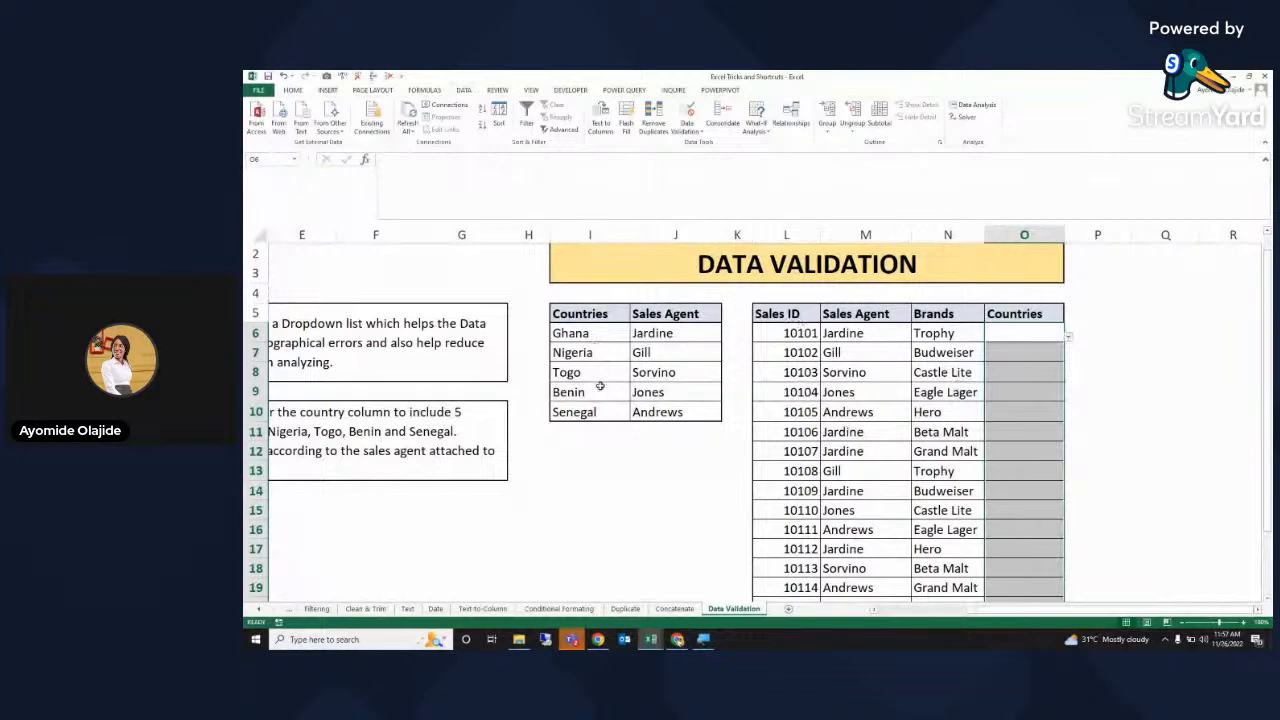
- Select the empty Countries cells O6 to O23 of the sales table
left_click(1015, 328)
key("shift+Down")
key("shift+Down")
key("shift+Down")
key("shift+Down")
key("shift+Down")
key("shift+Down")
key("shift+Down")
key("shift+Down")
key("shift+Down")
key("shift+Down")
key("shift+Down")
key("shift+Down")
key("shift+Down")
key("shift+Down")
key("shift+Down")
key("shift+Down")
key("shift+Down")
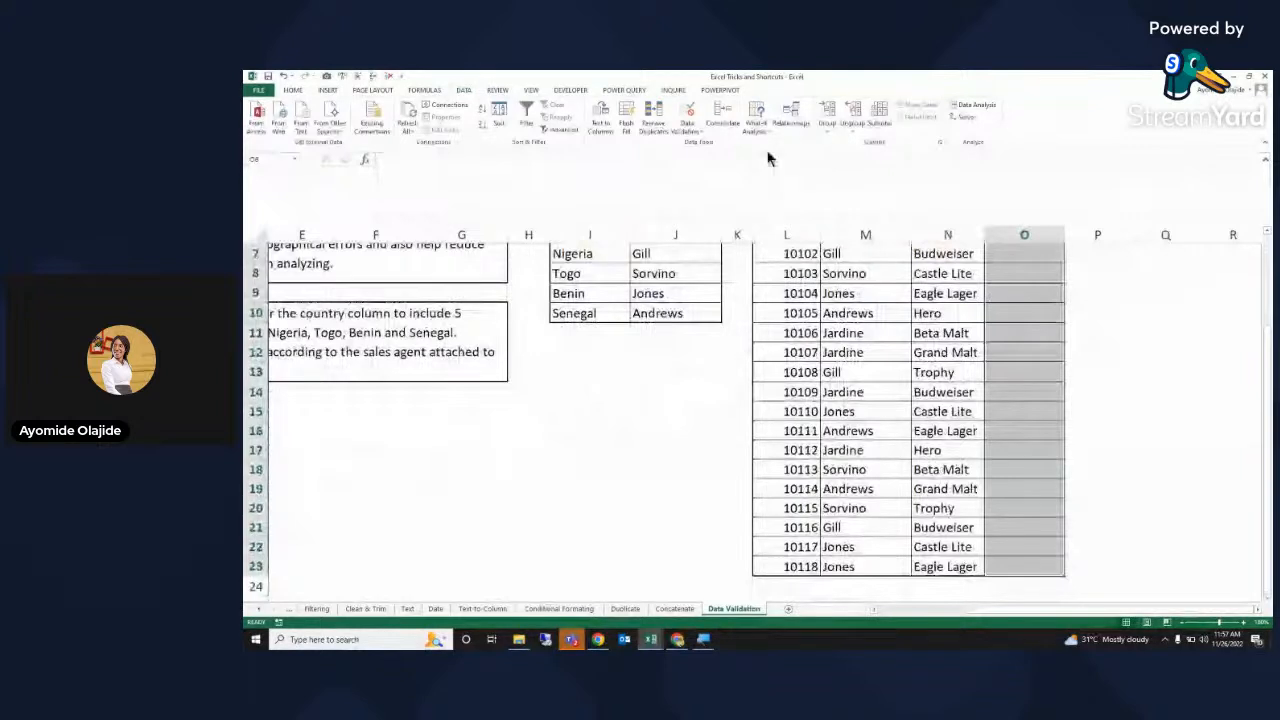
- Switch to the StreamYard studio in the browser to check audience comments, muting and unmuting the microphone
key("alt+Tab")
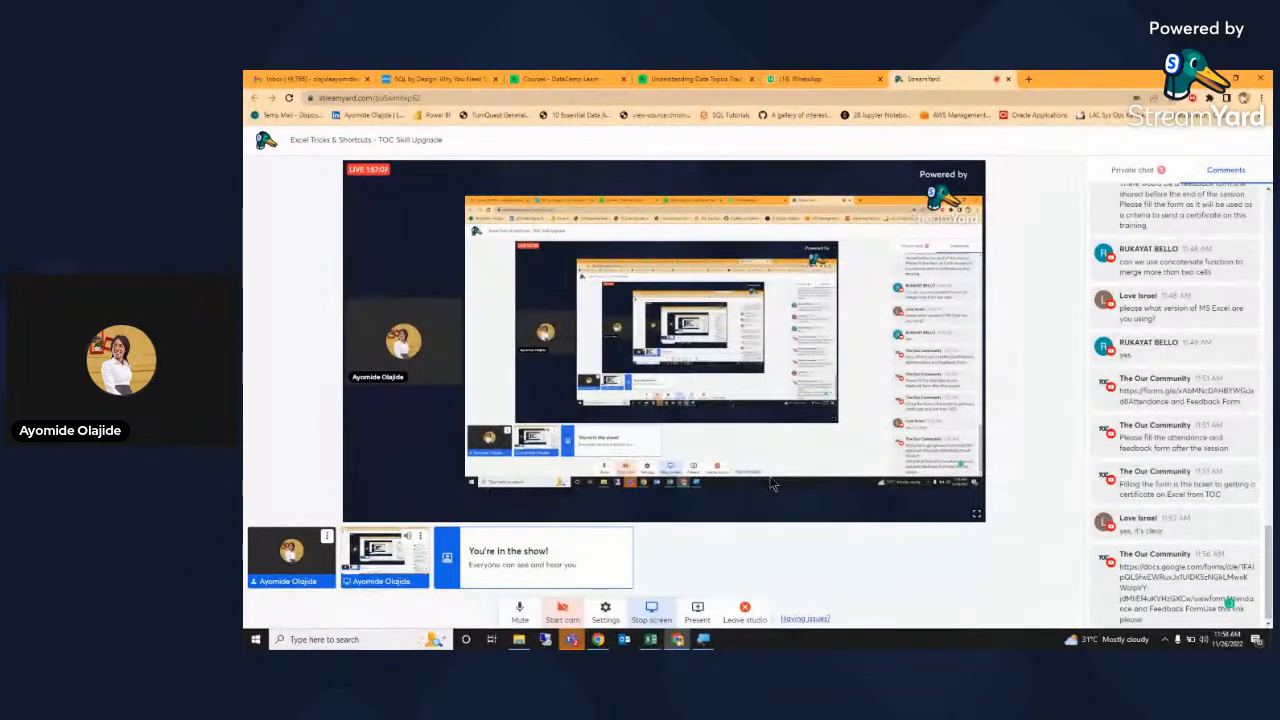
left_click(527, 616)
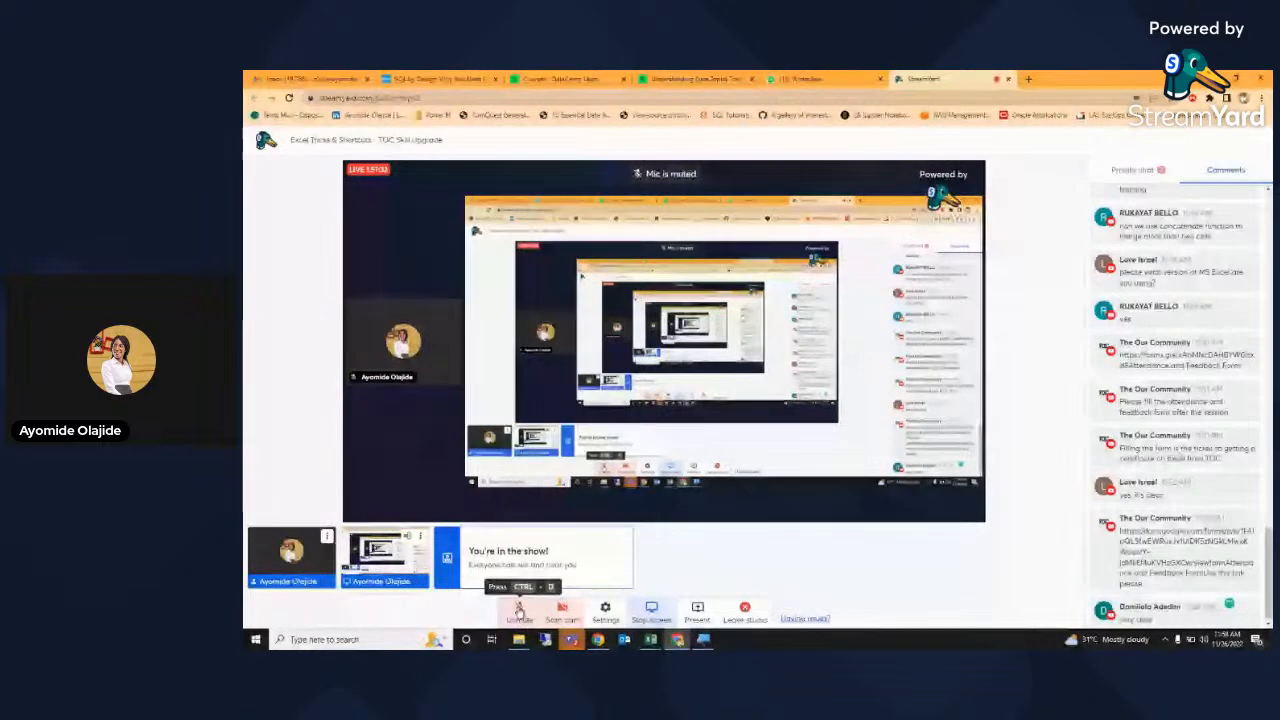
left_click(518, 610)
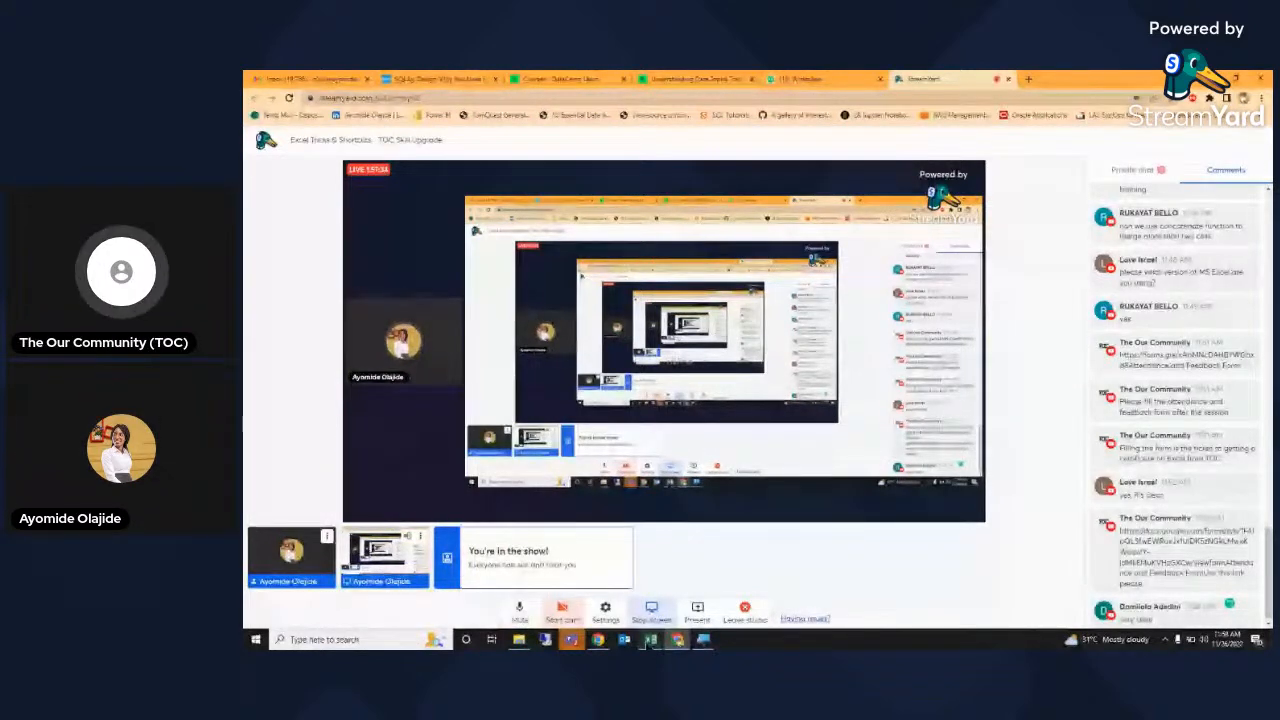
- Return to the Excel workbook and review the source range in the Countries cells' list validation, leaving the settings without changes
left_click(650, 639)
left_click(680, 614)
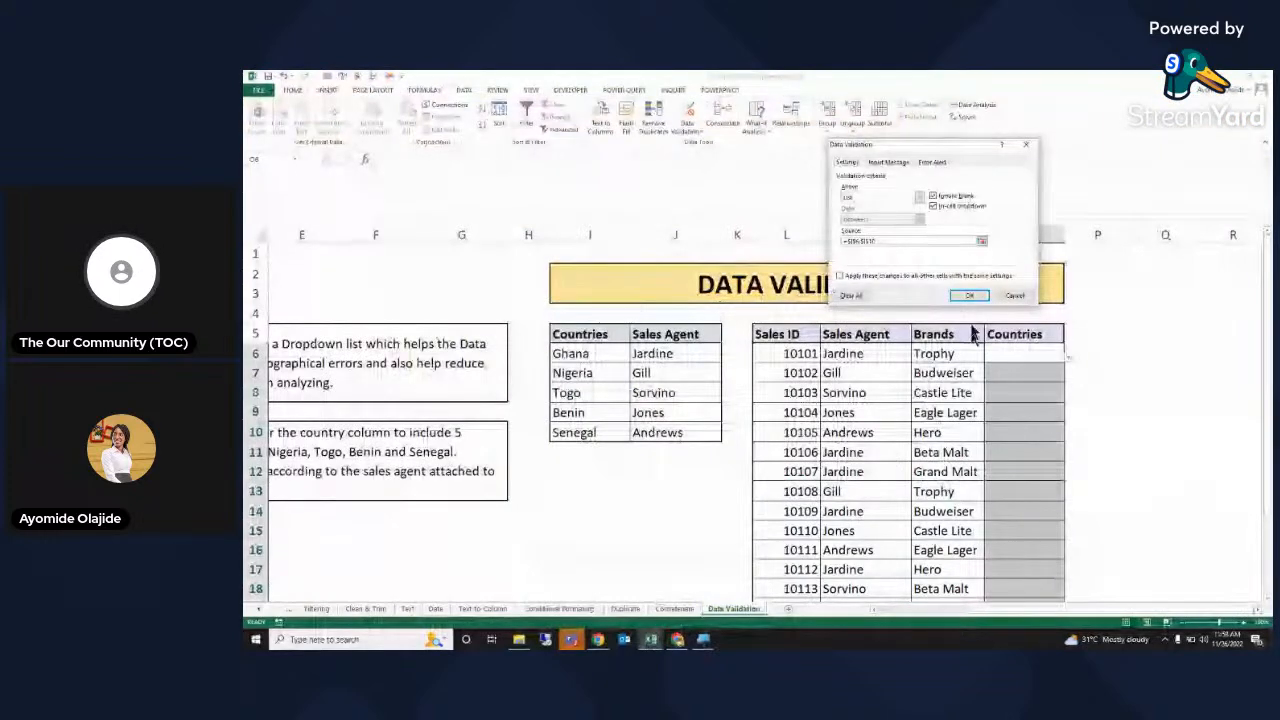
left_click(981, 242)
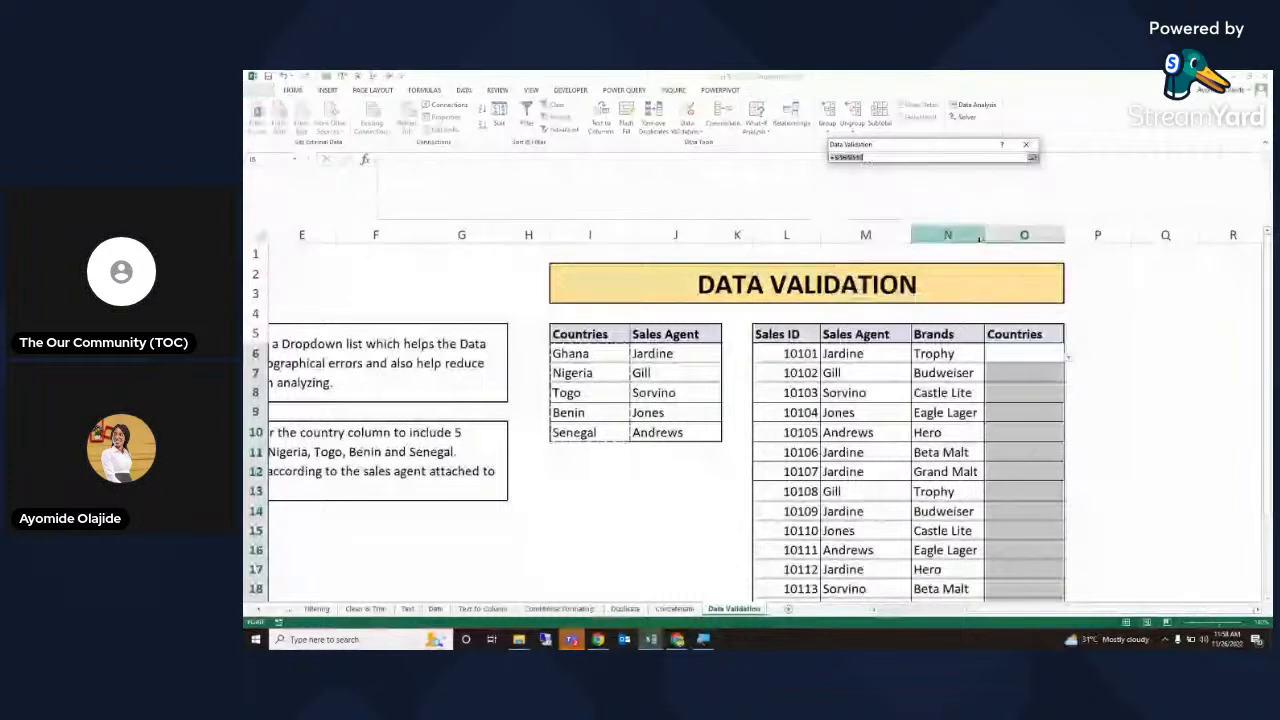
left_click(1032, 157)
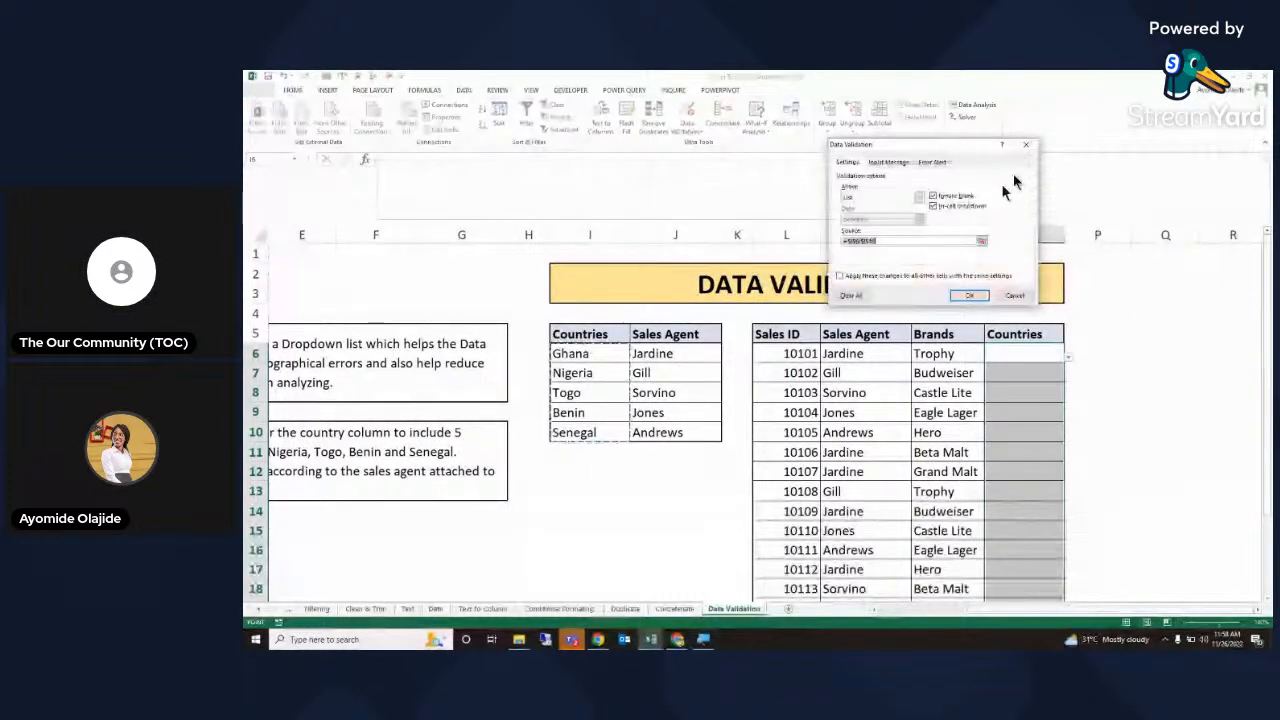
left_click(982, 242)
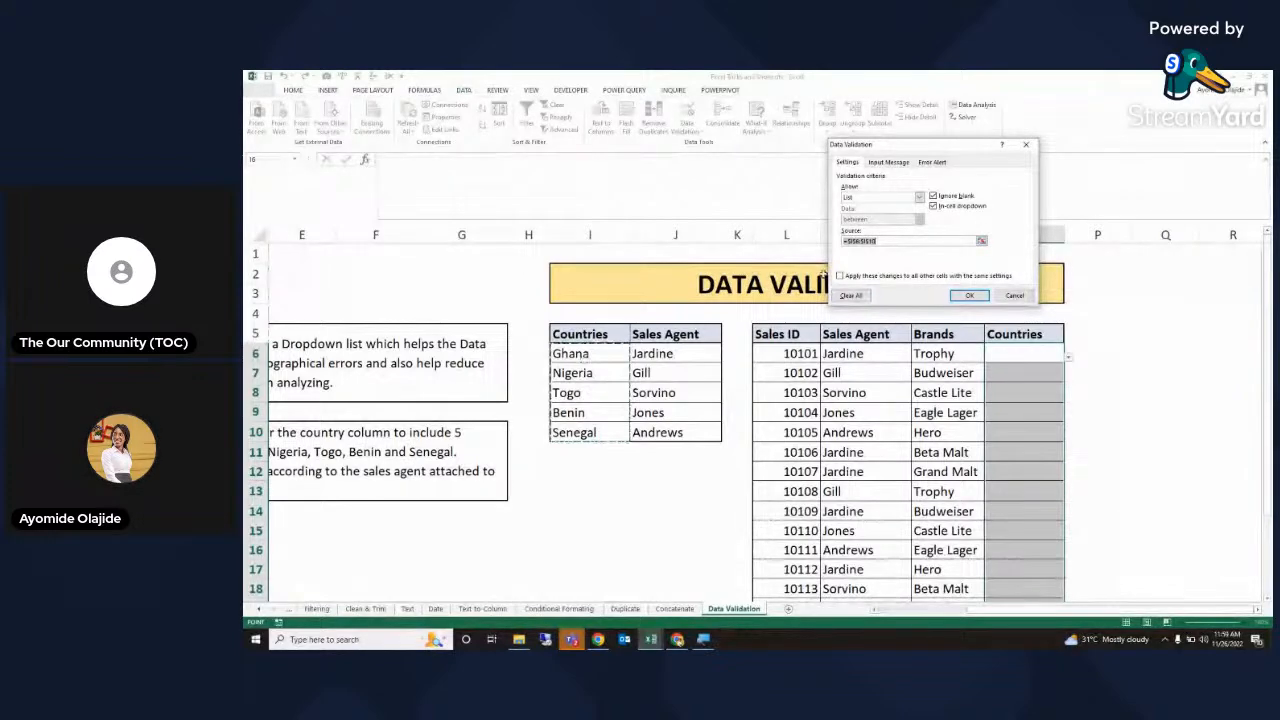
left_click(1013, 296)
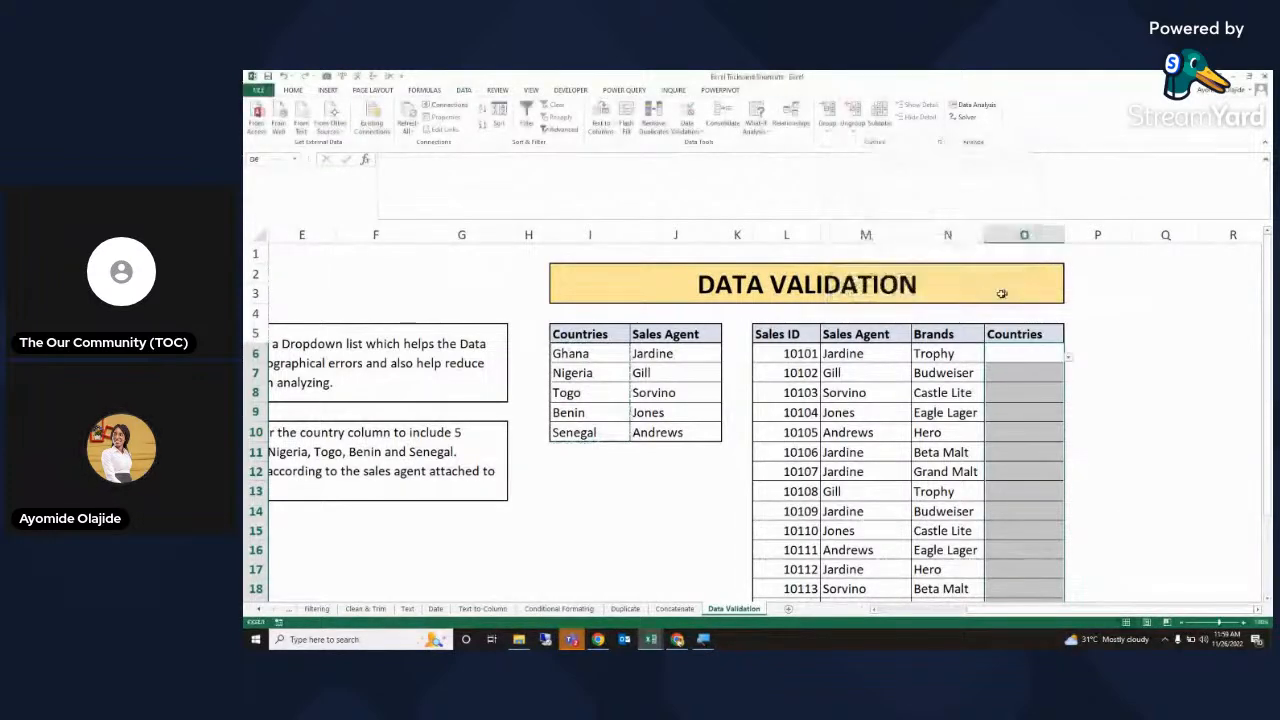
- Clear Nigeria from cell I7 of the country table and check how the dropdown options in the Countries column respond
left_click(1068, 364)
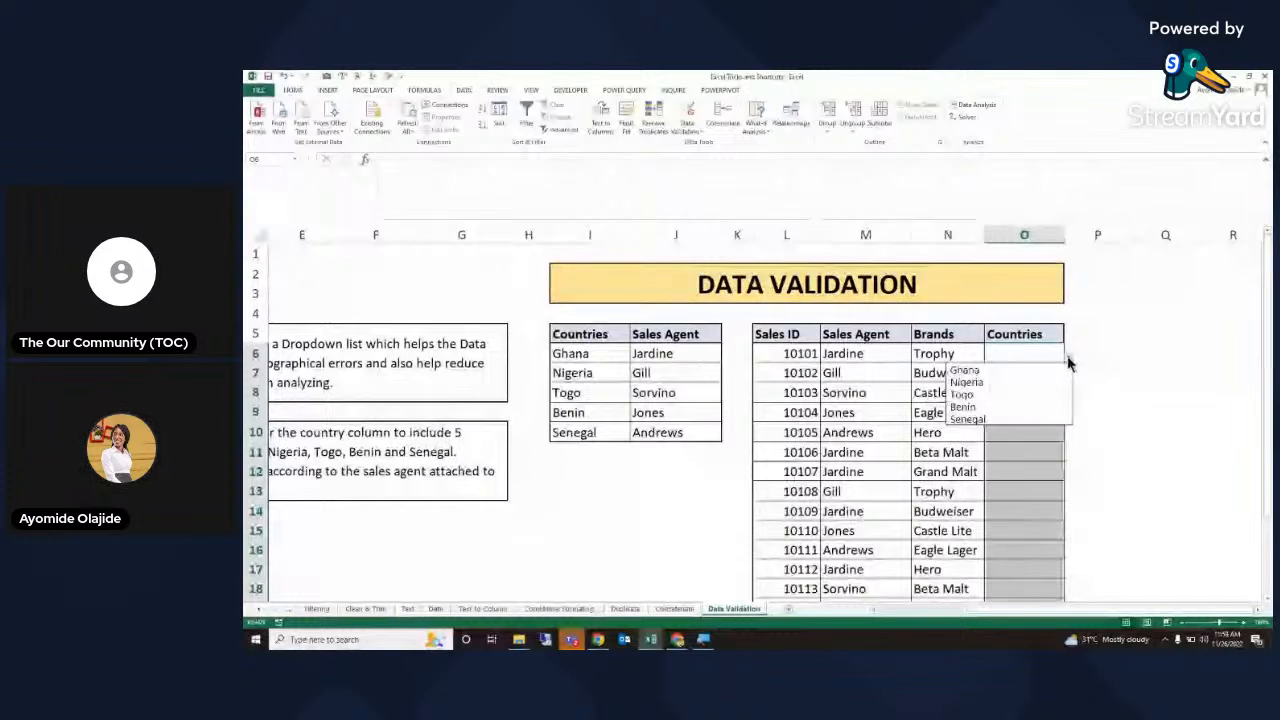
left_click(578, 376)
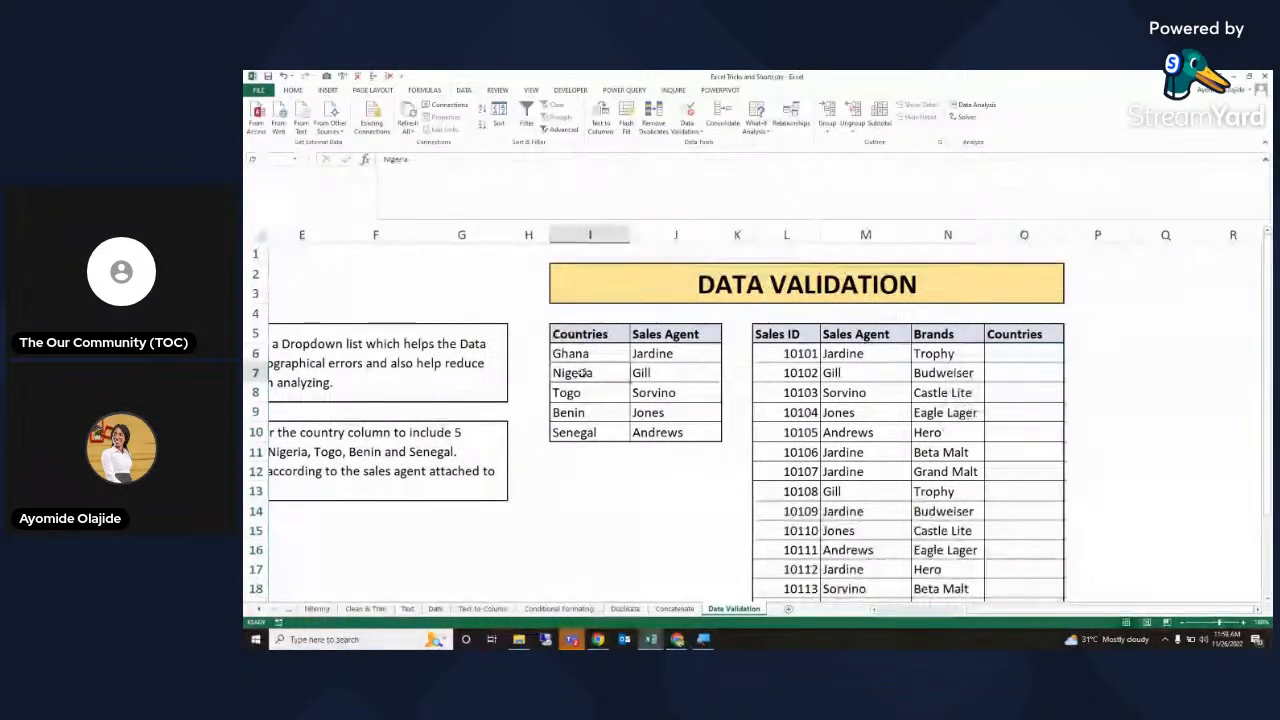
left_click_drag(584, 372, 1057, 378)
left_click(1065, 374)
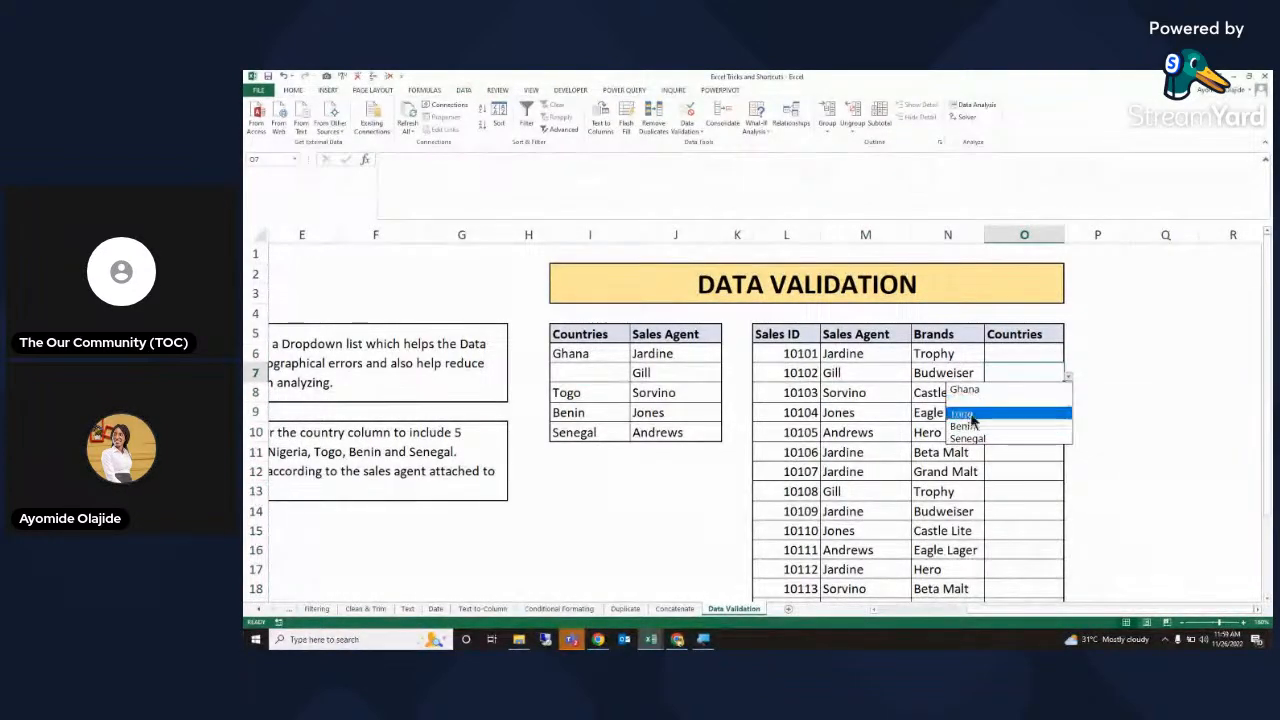
- Replace the list source of Countries cells O6 to O23 with the typed entries Ghana, Nigera, Togo, Benin, Senegal
left_click(1001, 355)
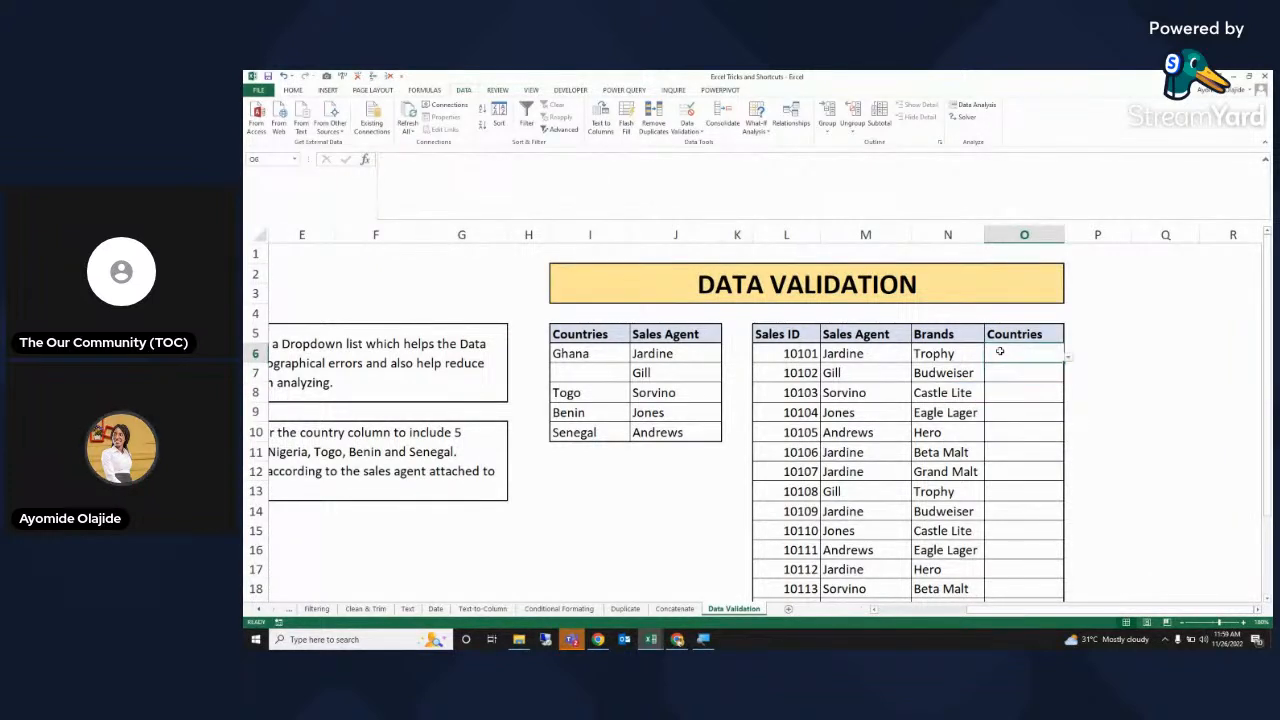
key("shift+Down")
key("shift+Down")
key("shift+Down")
key("shift+Down")
key("shift+Down")
key("shift+Down")
key("shift+Down")
key("shift+Down")
key("shift+Down")
key("shift+Down")
key("shift+Down")
key("shift+Down")
key("shift+Down")
key("shift+Down")
key("shift+Down")
key("shift+Down")
key("shift+Down")
key("shift+Down")
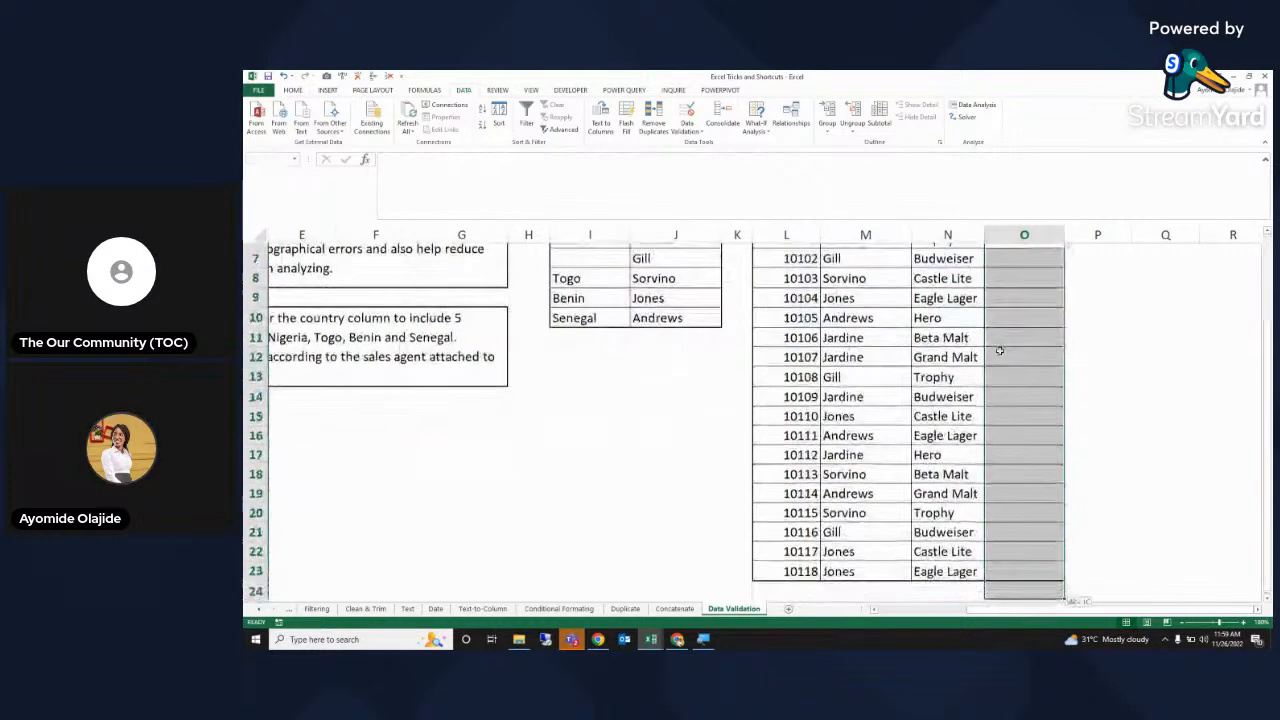
key("shift+Up")
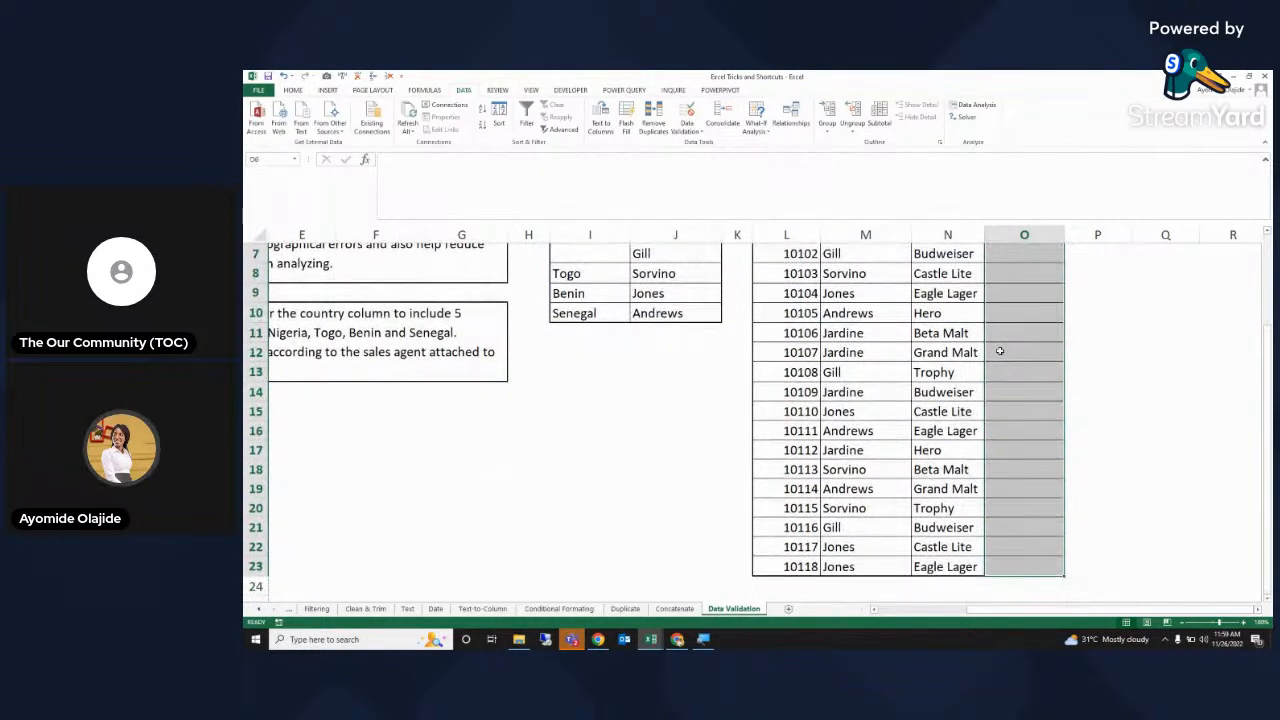
left_click(681, 135)
left_click(705, 142)
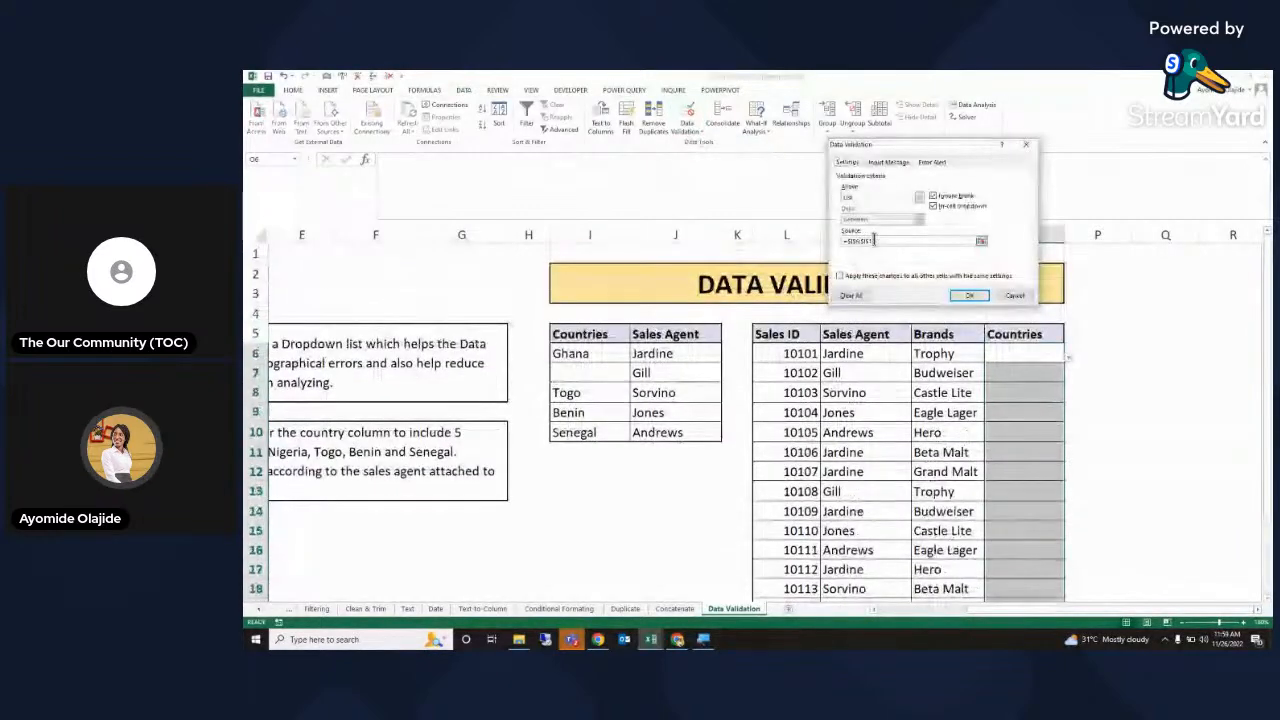
left_click_drag(890, 241, 834, 239)
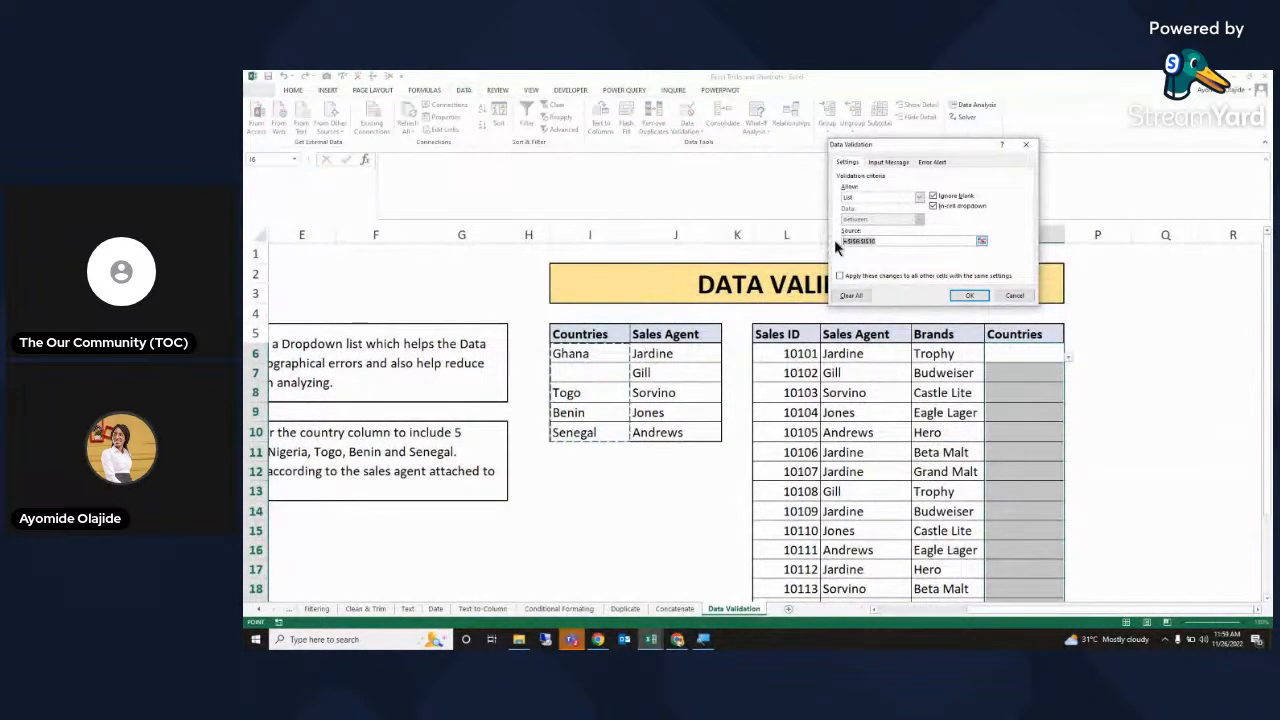
type("=i")
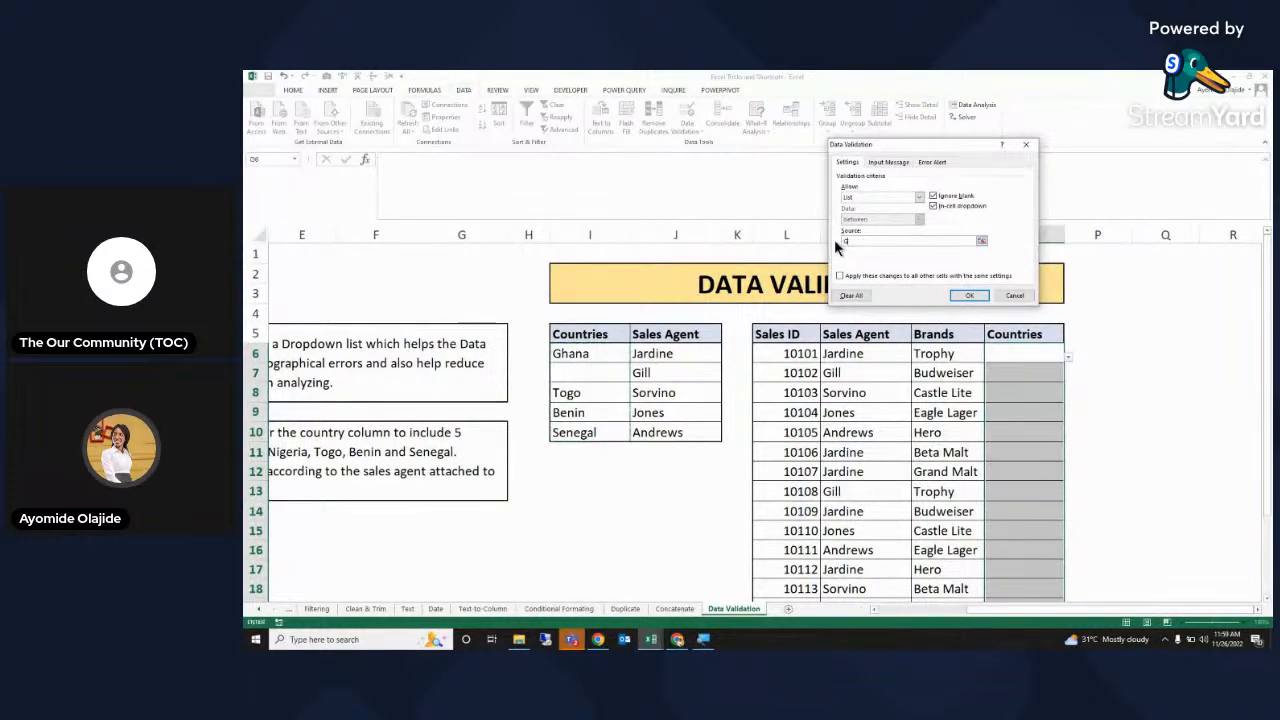
type("na")
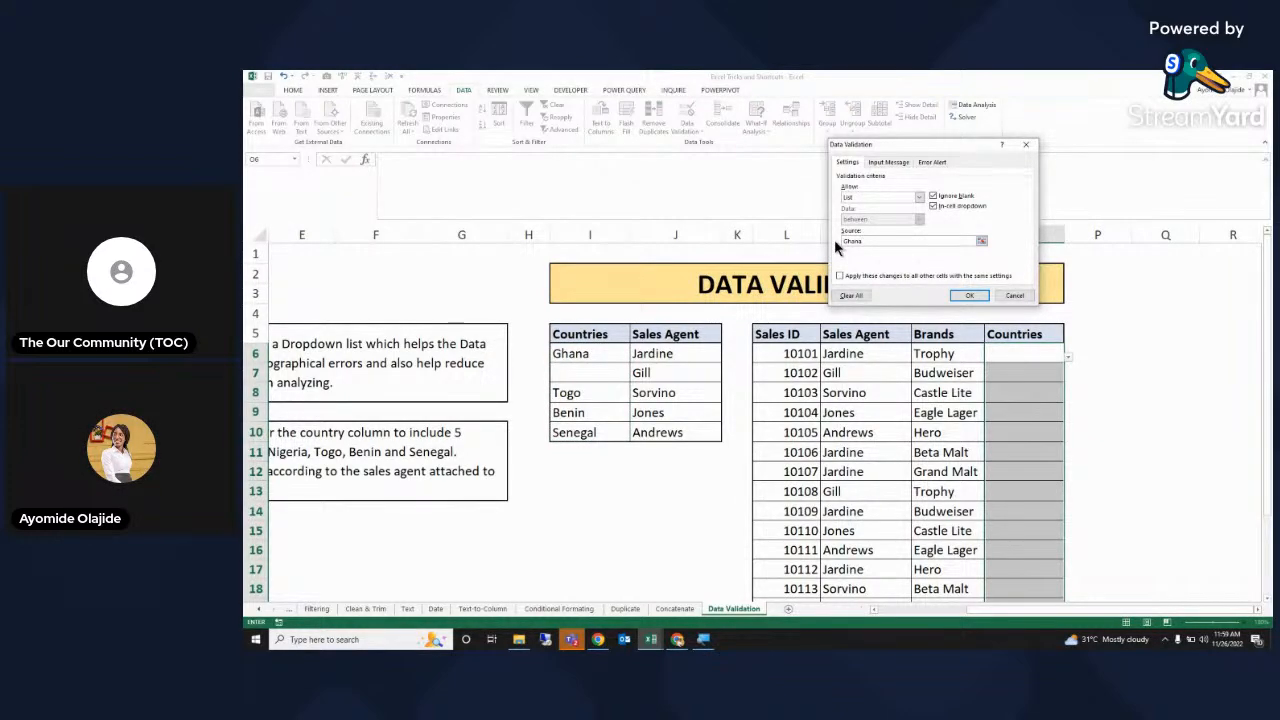
type(", Nigeria, To")
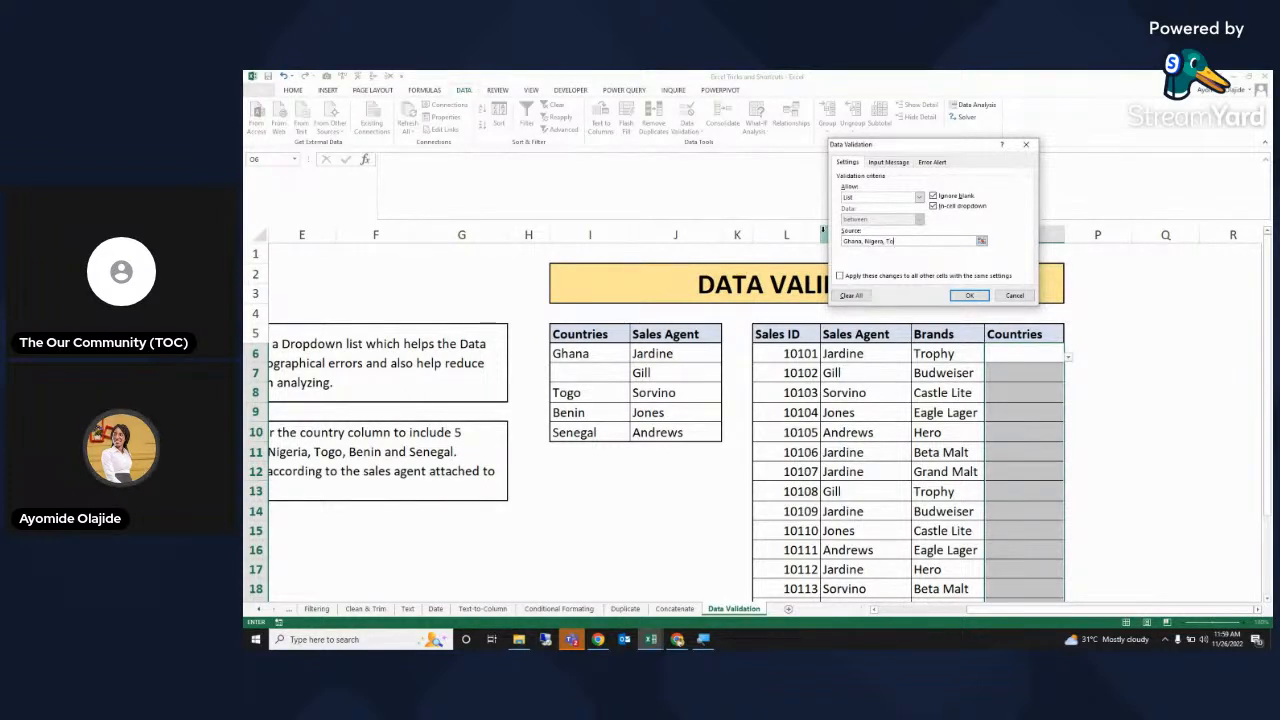
type("go, Benin, Se")
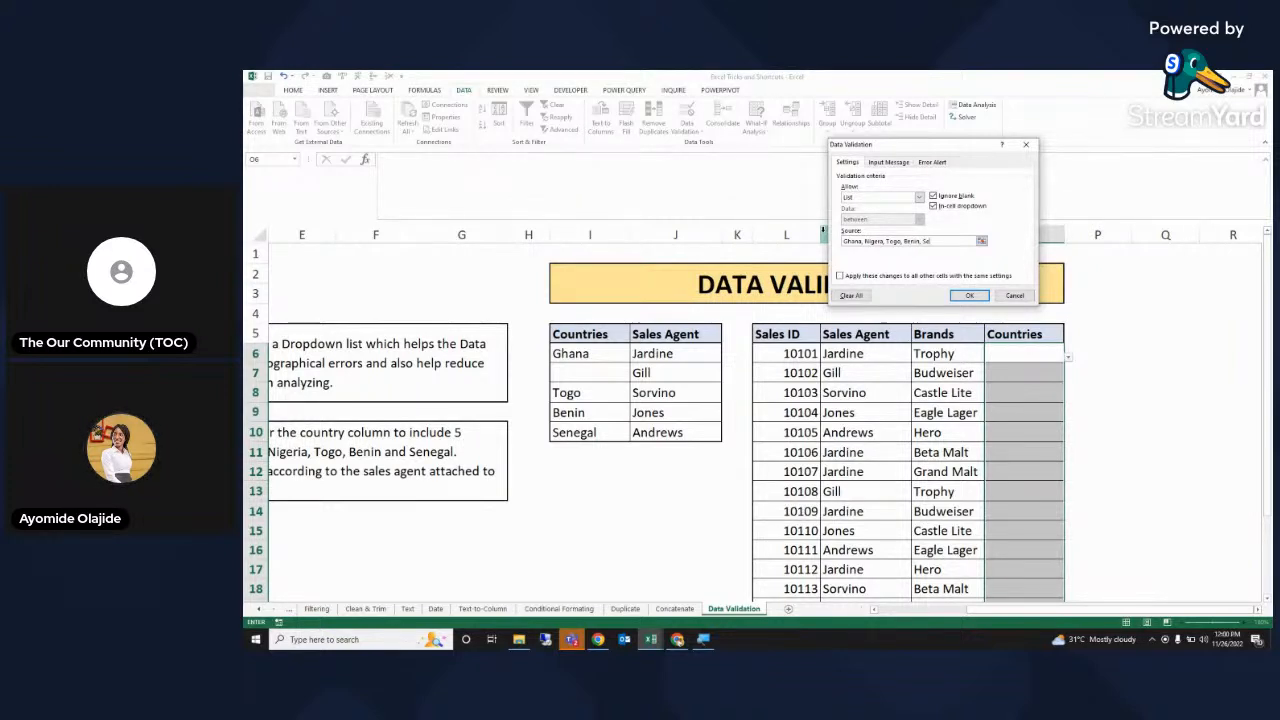
type("negal")
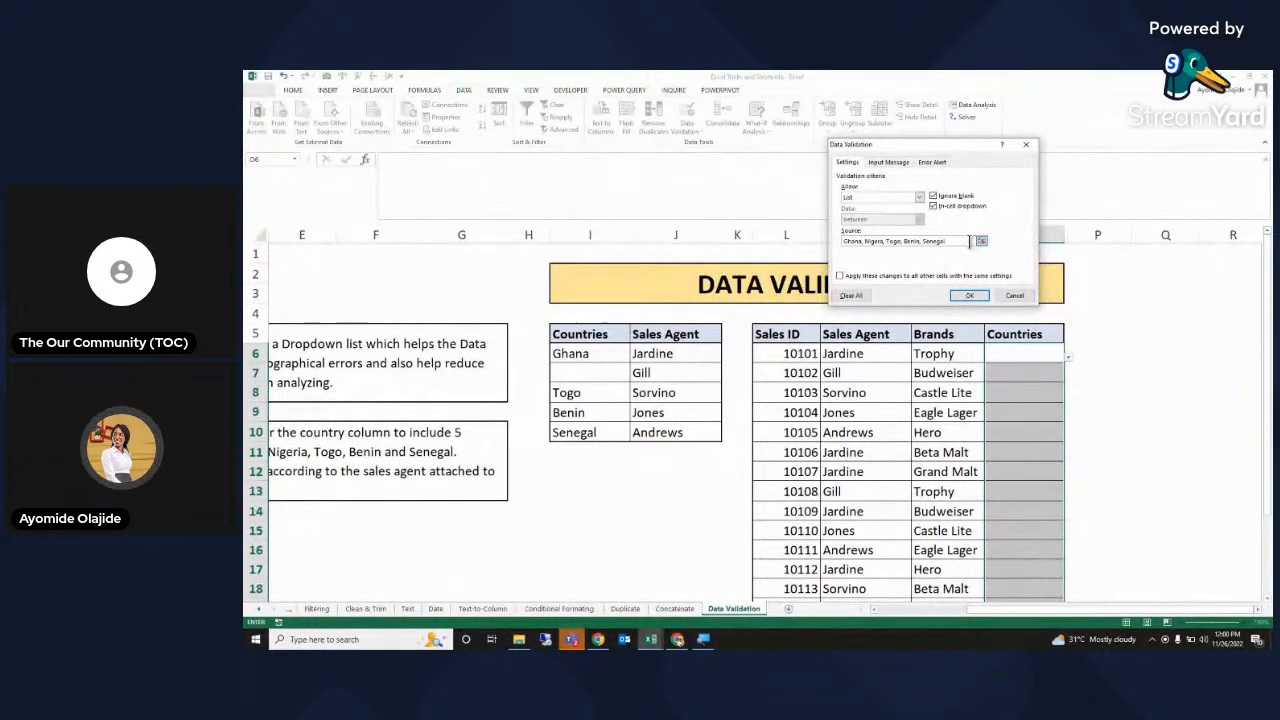
left_click(969, 294)
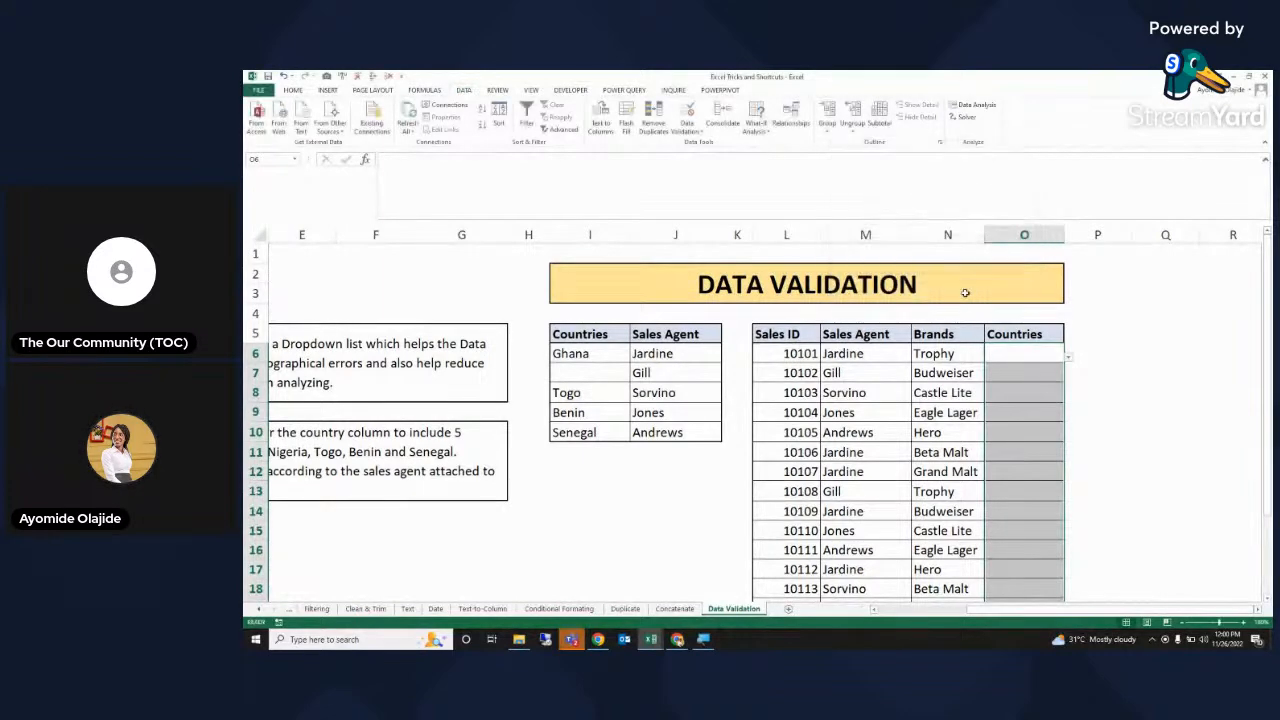
- Choose Ghana from the dropdown in cell O6 and check the options offered in cell O7
left_click(1067, 356)
left_click(998, 378)
left_click(1020, 372)
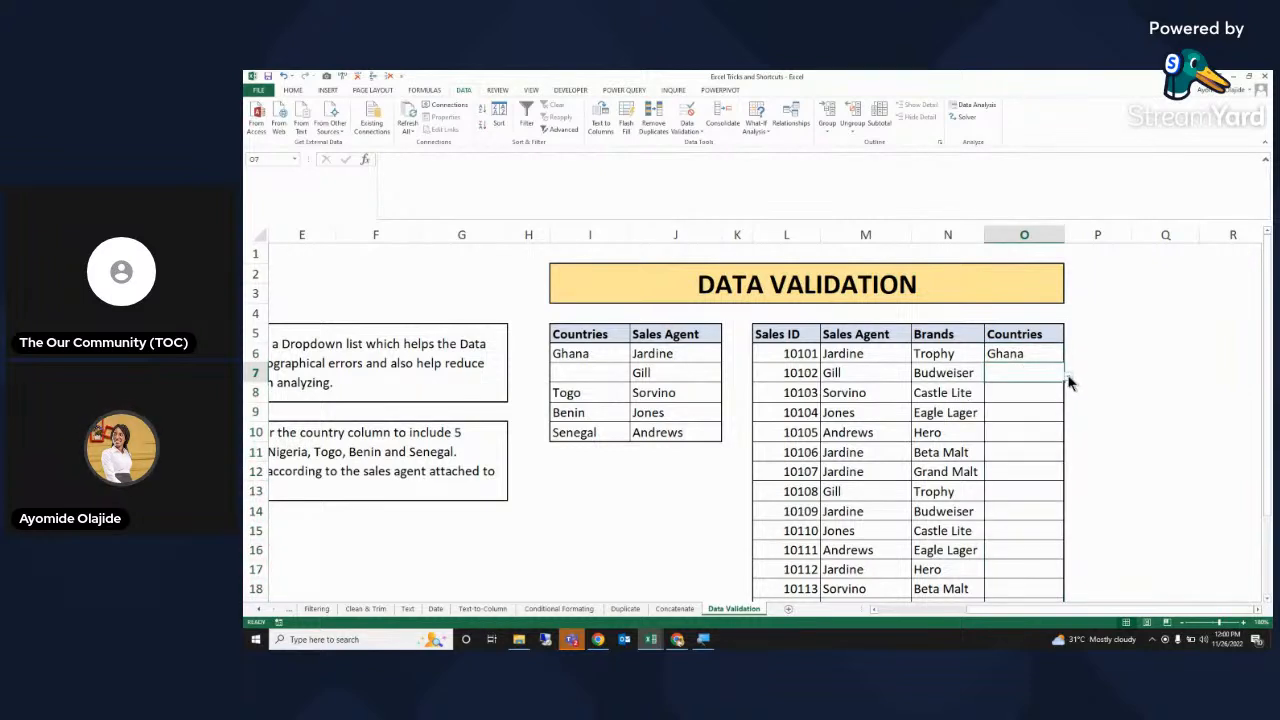
left_click(1068, 377)
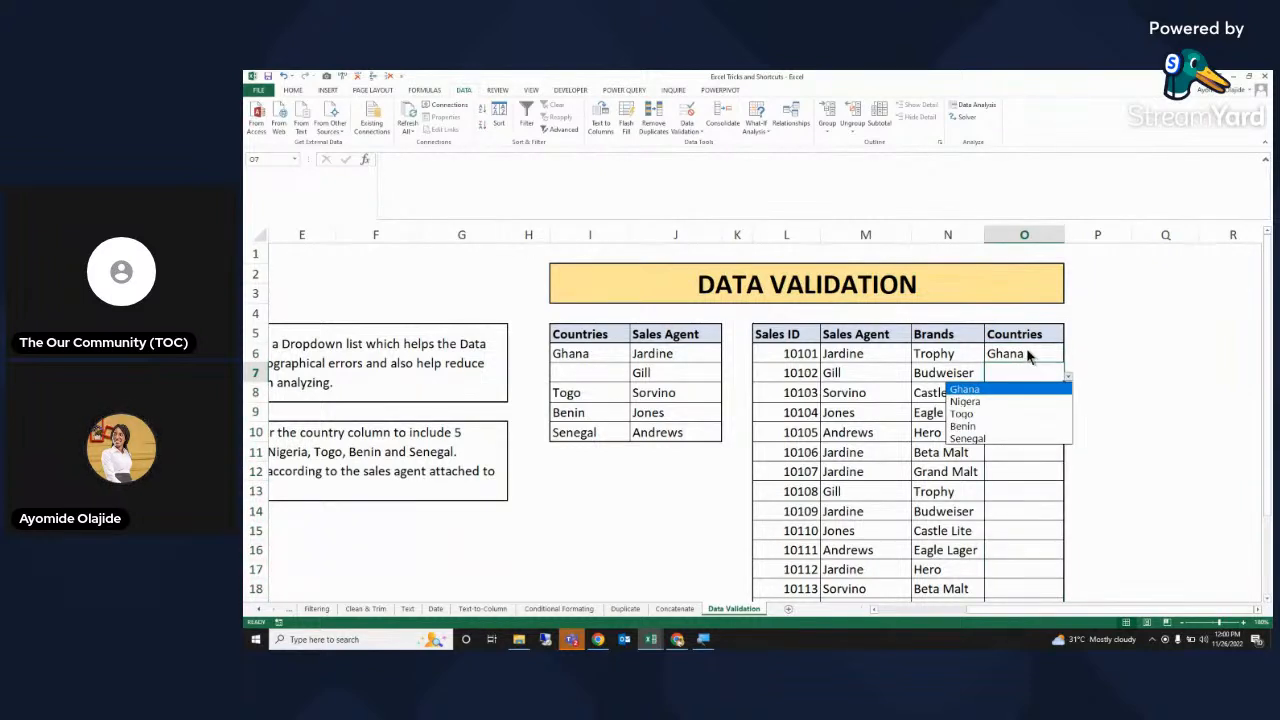
- Open the validation settings of Countries cells O6 to O23, switch the criteria to Date and look through its comparison conditions
left_click(1027, 352)
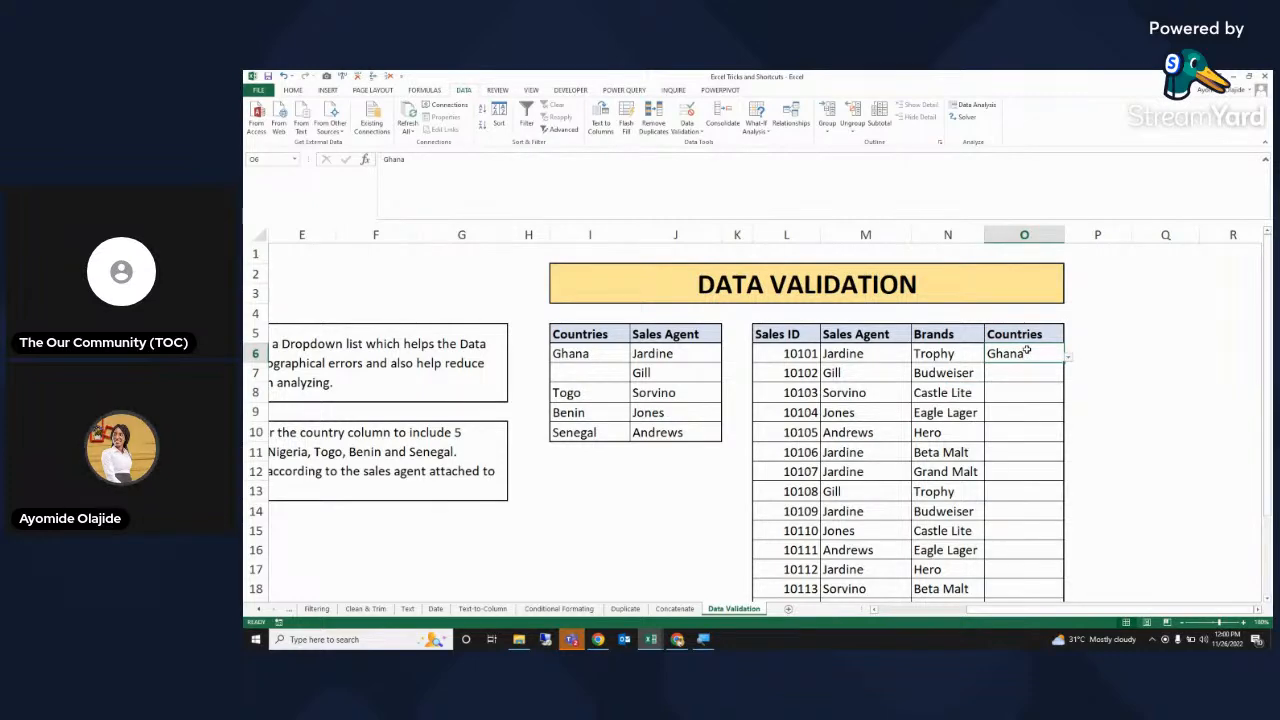
key("shift+Down")
key("shift+Down")
key("shift+Down")
key("shift+Down")
key("shift+Down")
key("shift+Down")
key("shift+Down")
key("shift+Down")
key("shift+Down")
key("shift+Down")
key("shift+Down")
key("shift+Down")
key("shift+Down")
key("shift+Down")
key("shift+Down")
key("shift+Down")
key("shift+Down")
key("shift+Down")
key("shift+Down")
key("shift+Down")
key("shift+Up")
key("shift+Up")
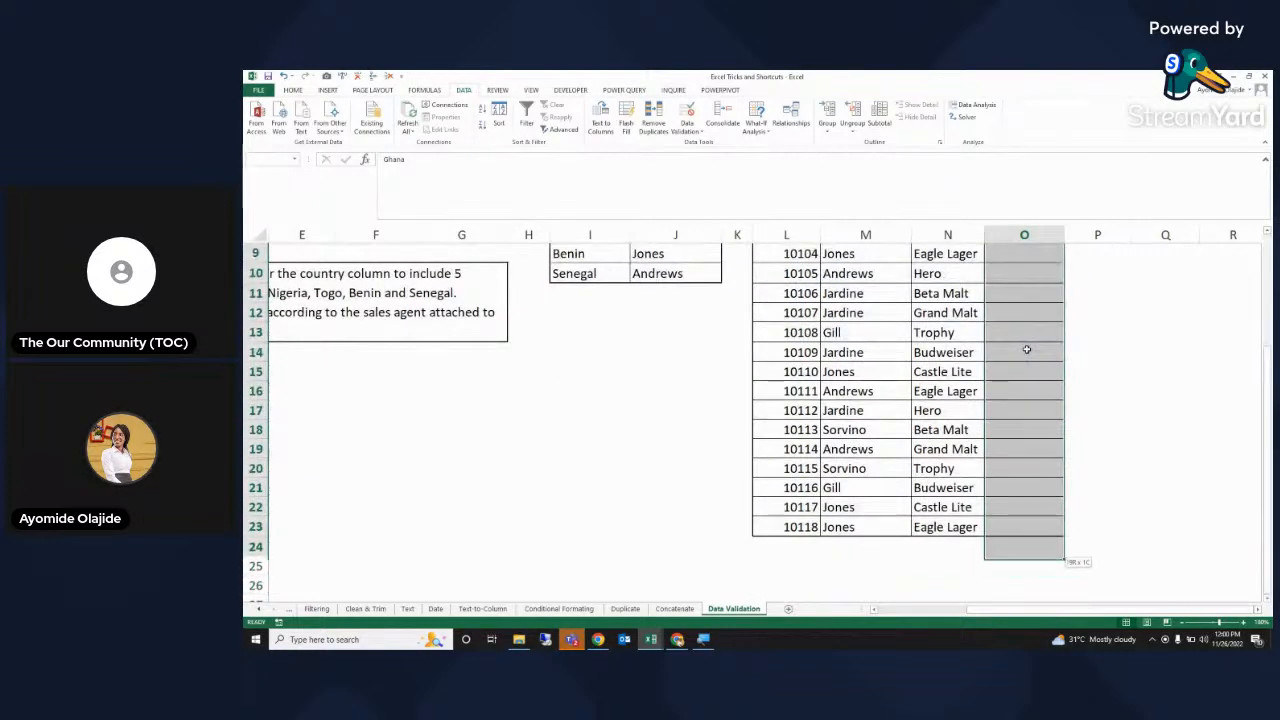
key("shift+Up")
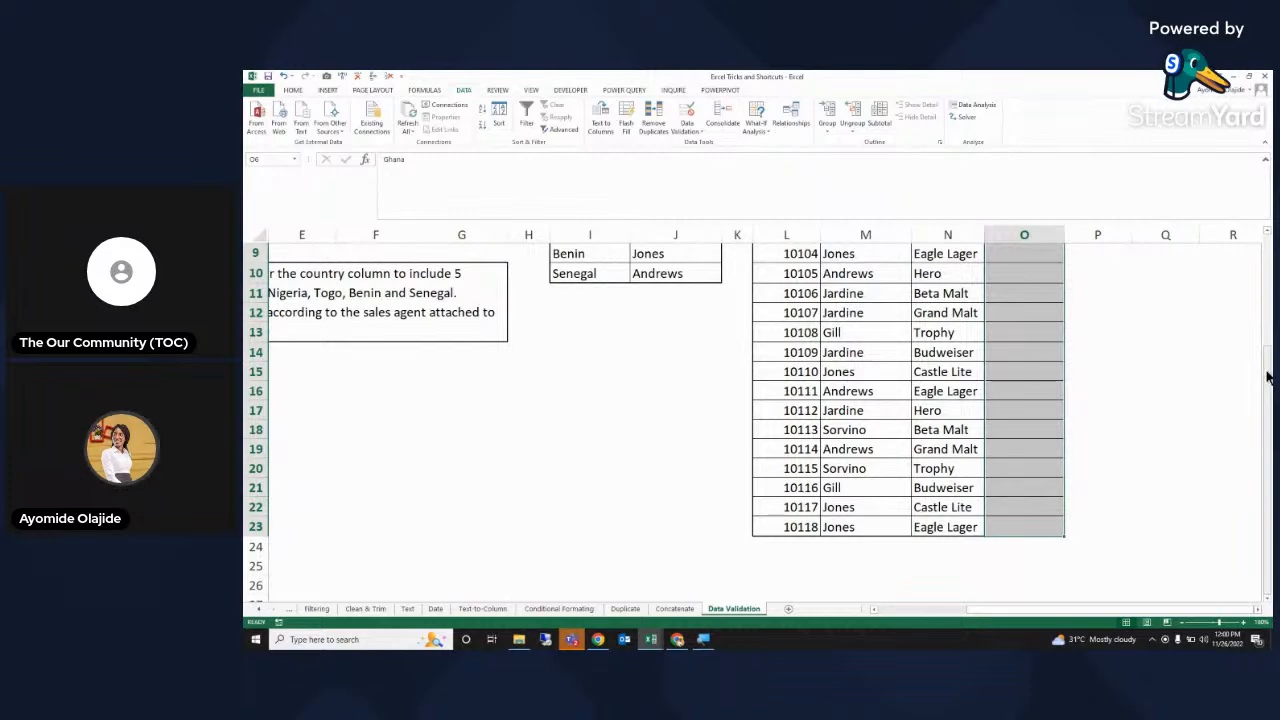
scroll(1267, 377, "up", 3)
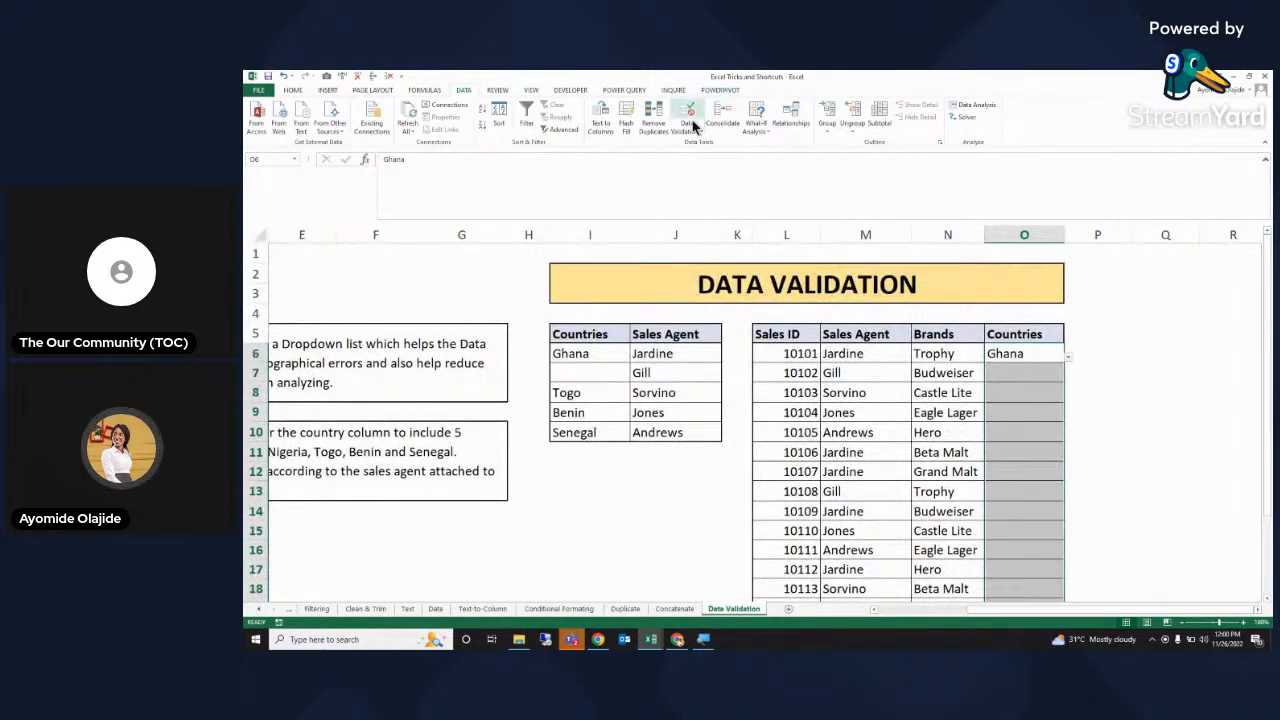
left_click(692, 129)
left_click(705, 140)
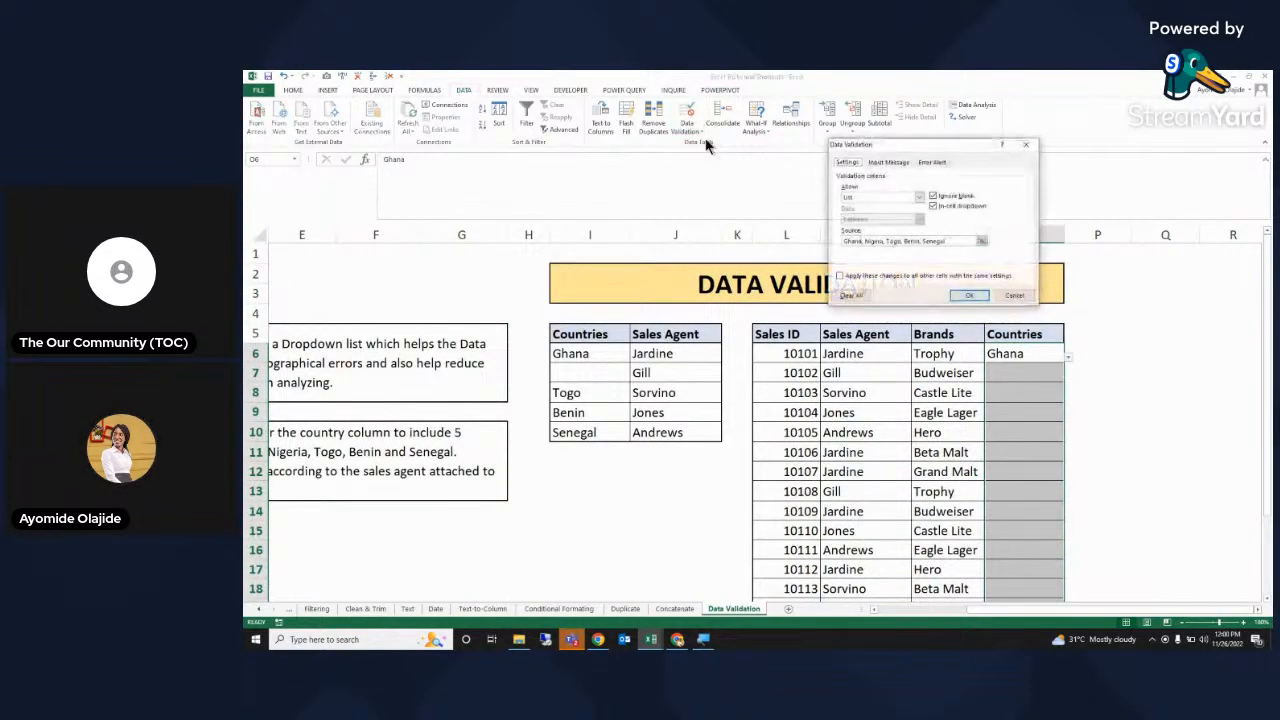
left_click(919, 198)
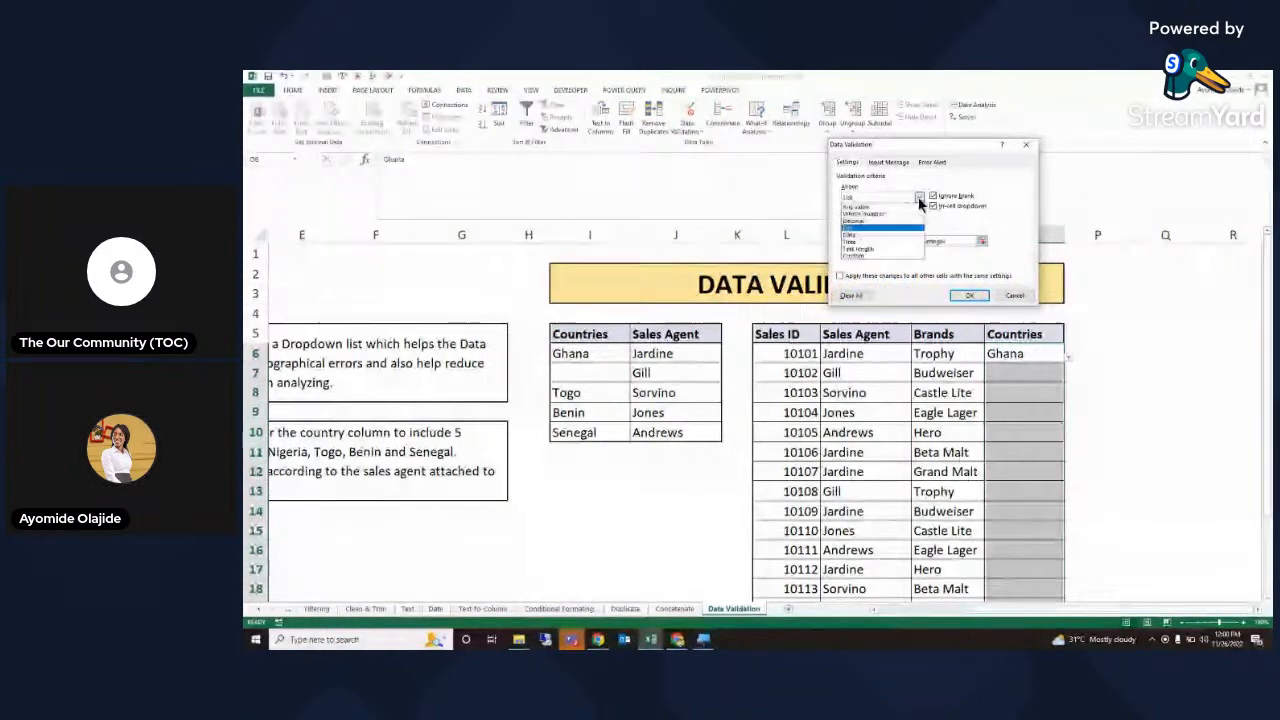
left_click(880, 234)
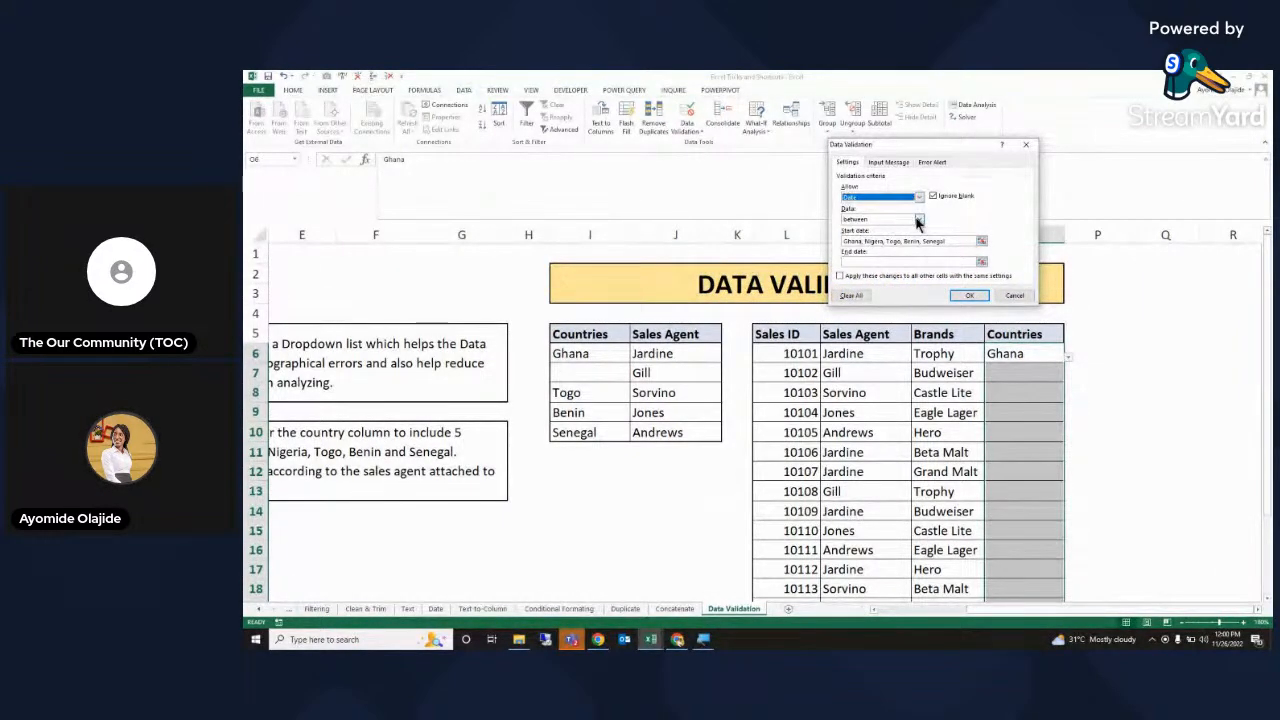
left_click(918, 220)
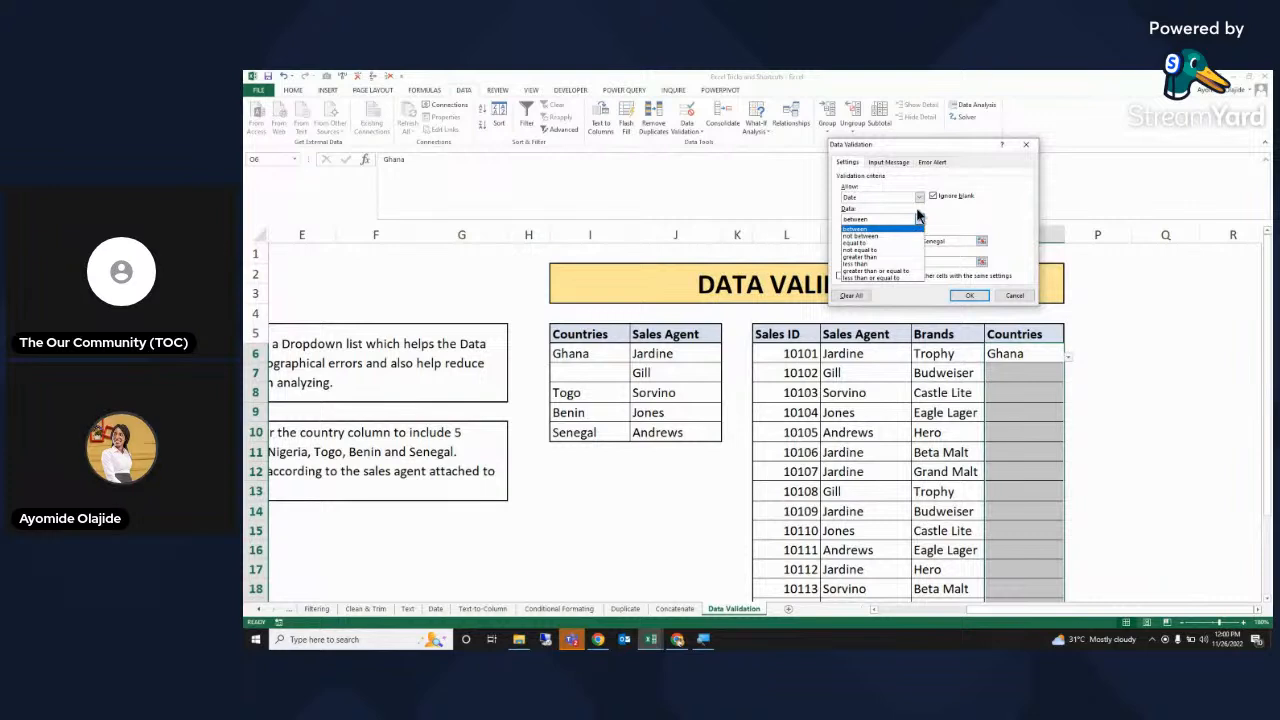
left_click(918, 199)
- Switch the validation criteria to Text length and look through the comparison conditions it offers
left_click(920, 199)
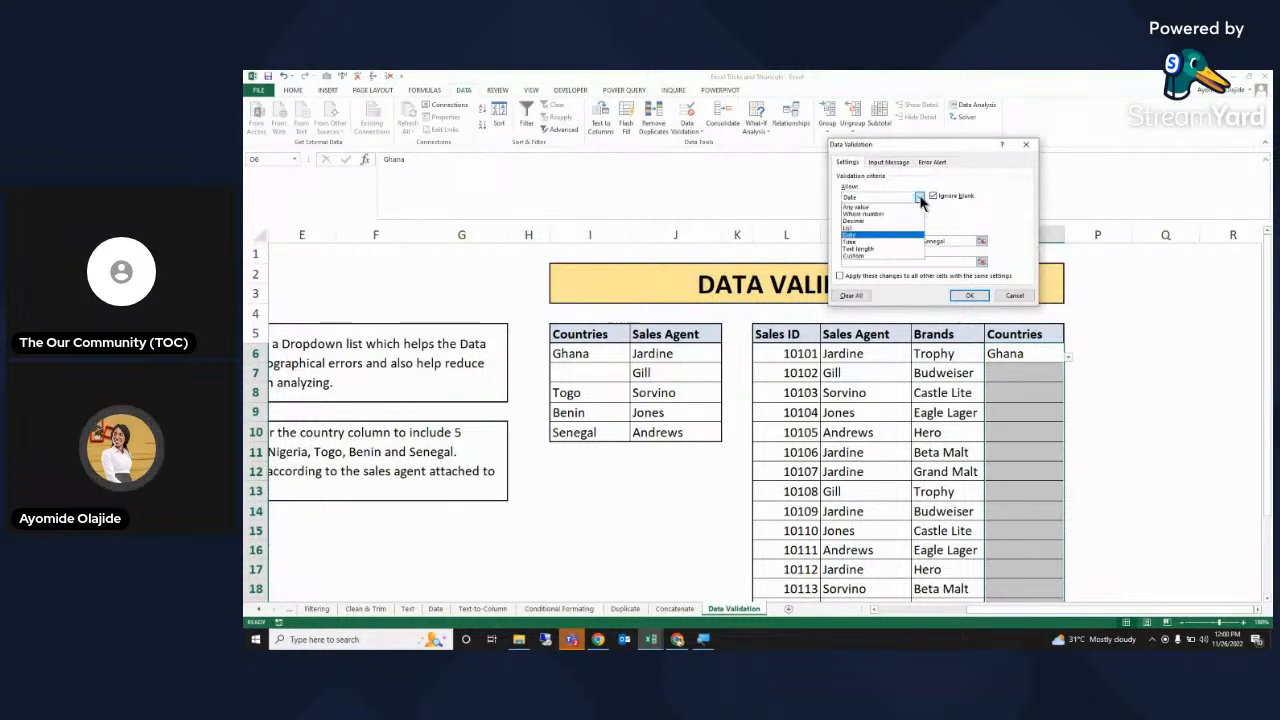
left_click(876, 250)
left_click(918, 221)
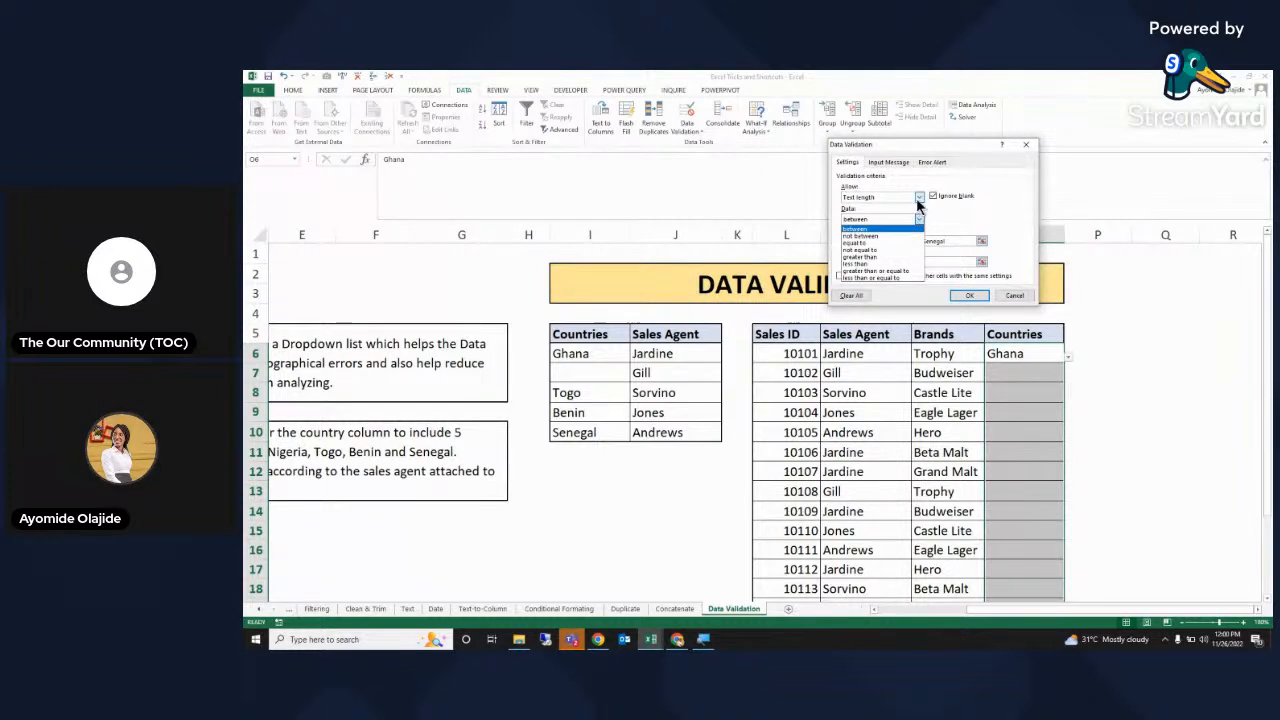
left_click(918, 202)
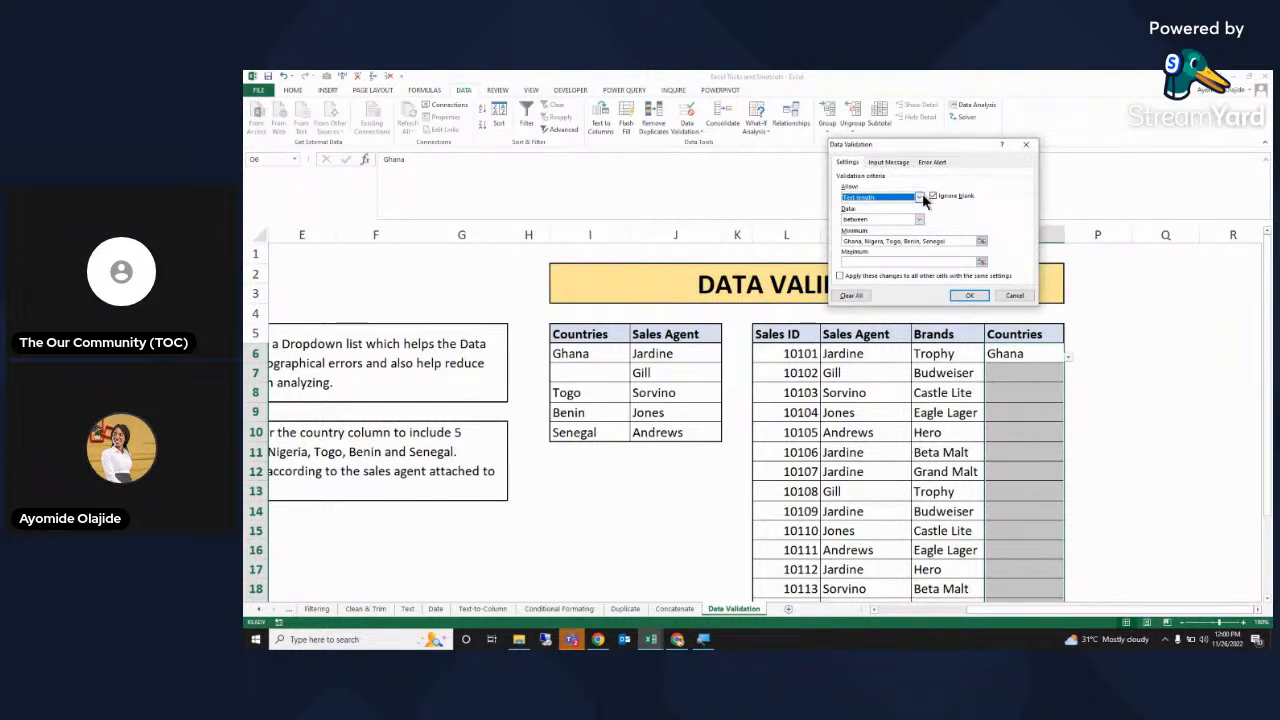
- Return the validation criteria to List and toggle the in-cell dropdown option
left_click(920, 198)
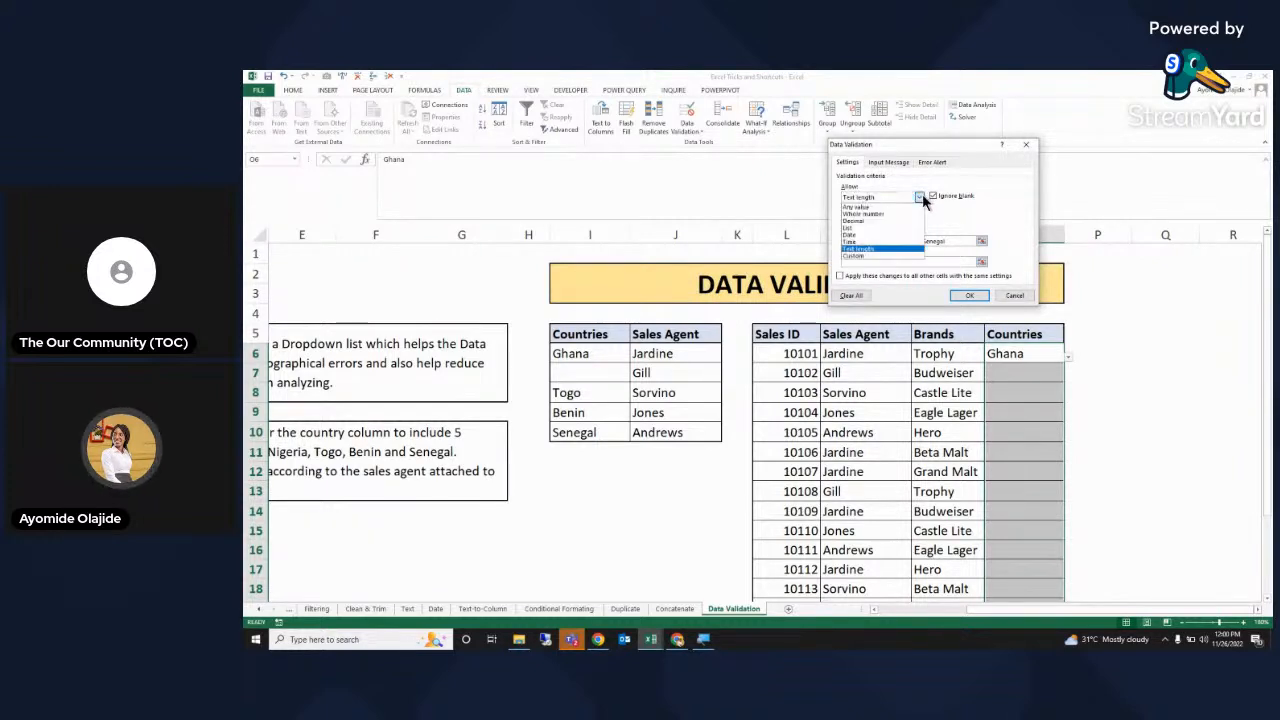
left_click(860, 228)
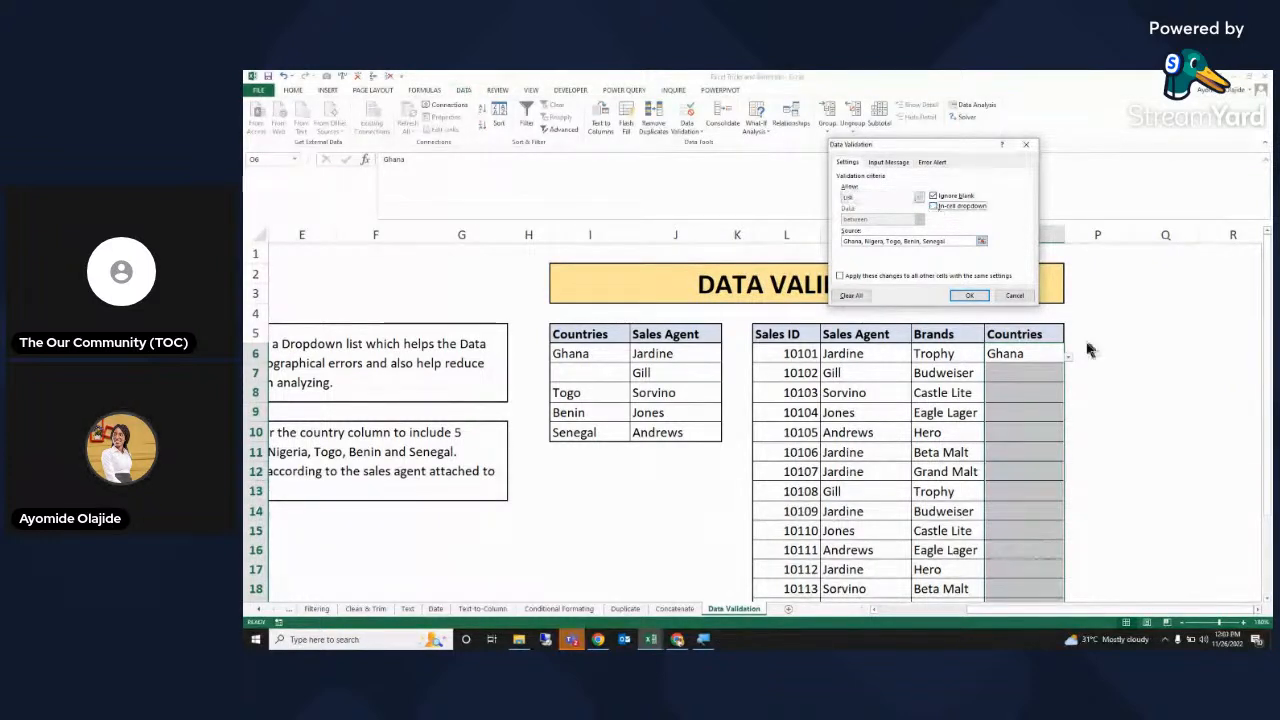
left_click(933, 206)
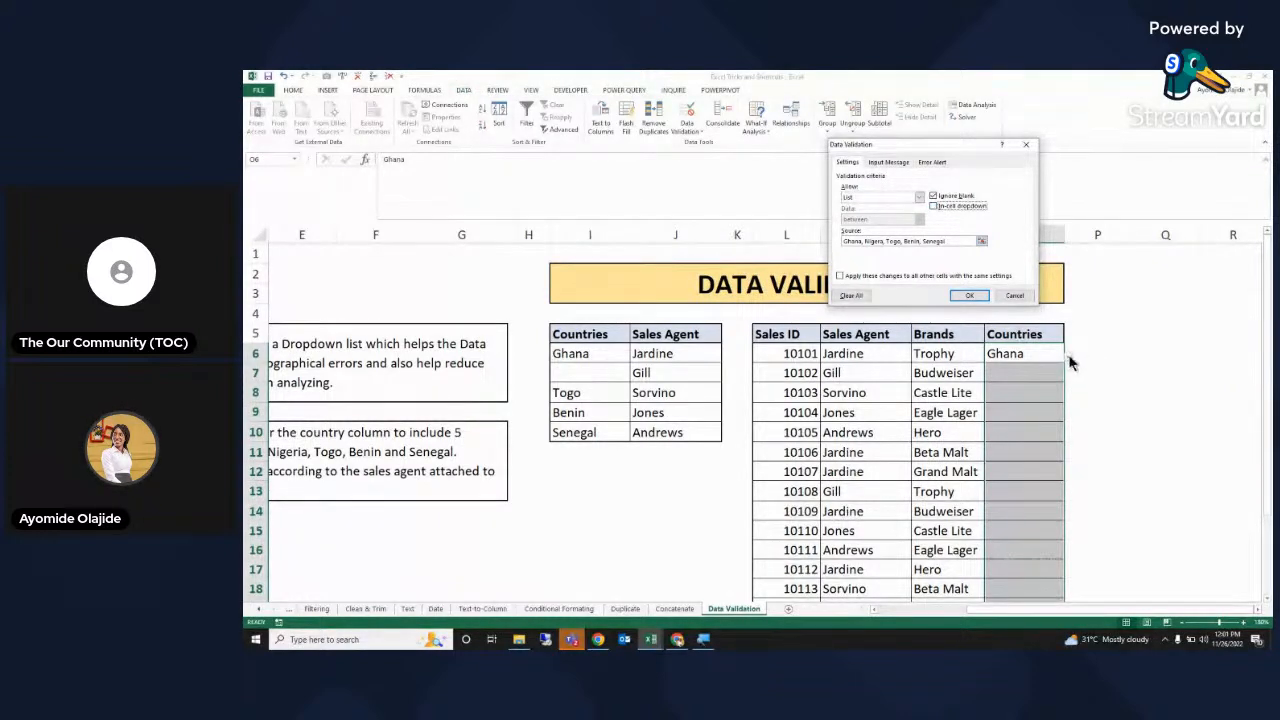
left_click(932, 205)
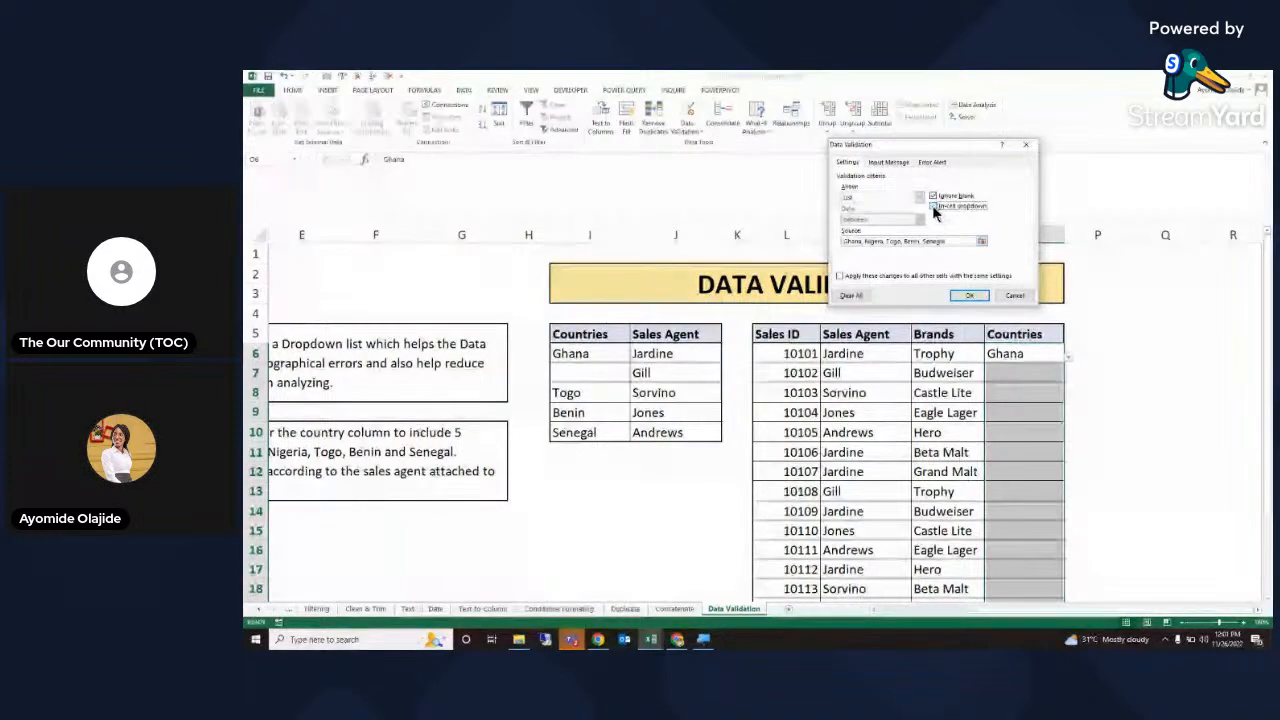
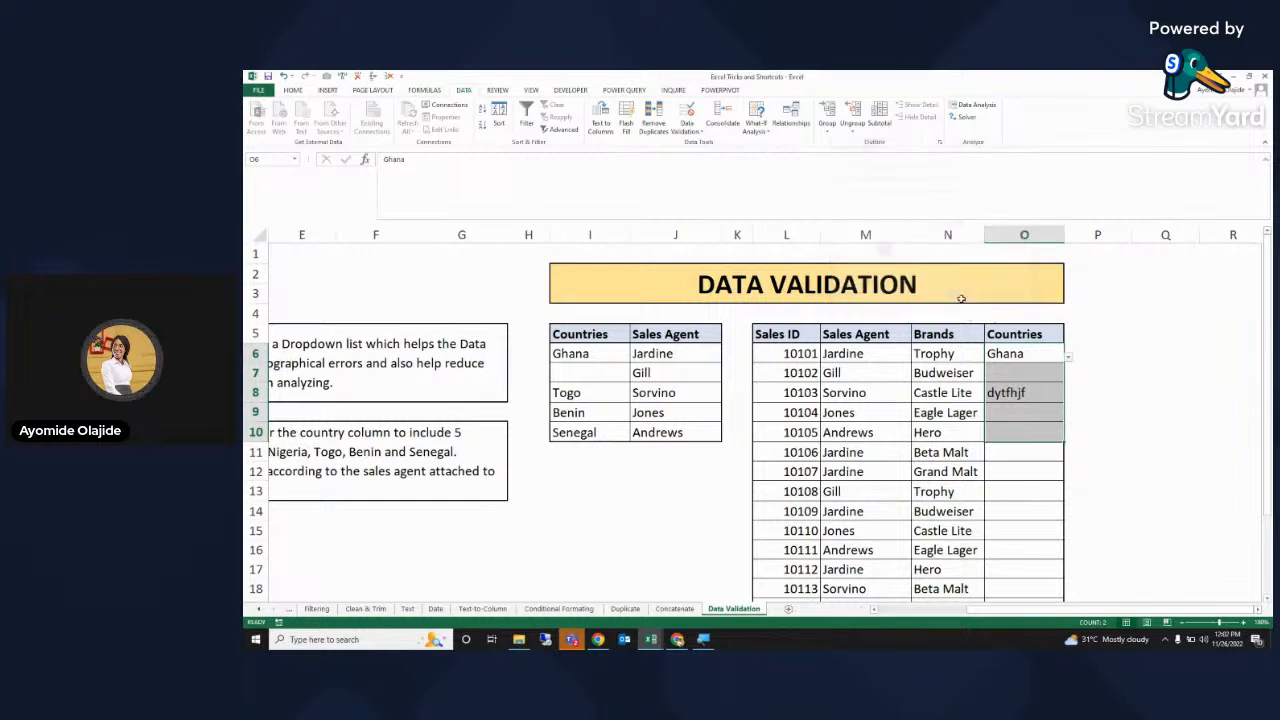
- Enter the invalid value ghgh in Countries cell O12 and accept it despite the validation warning
key("Down")
left_click(1038, 476)
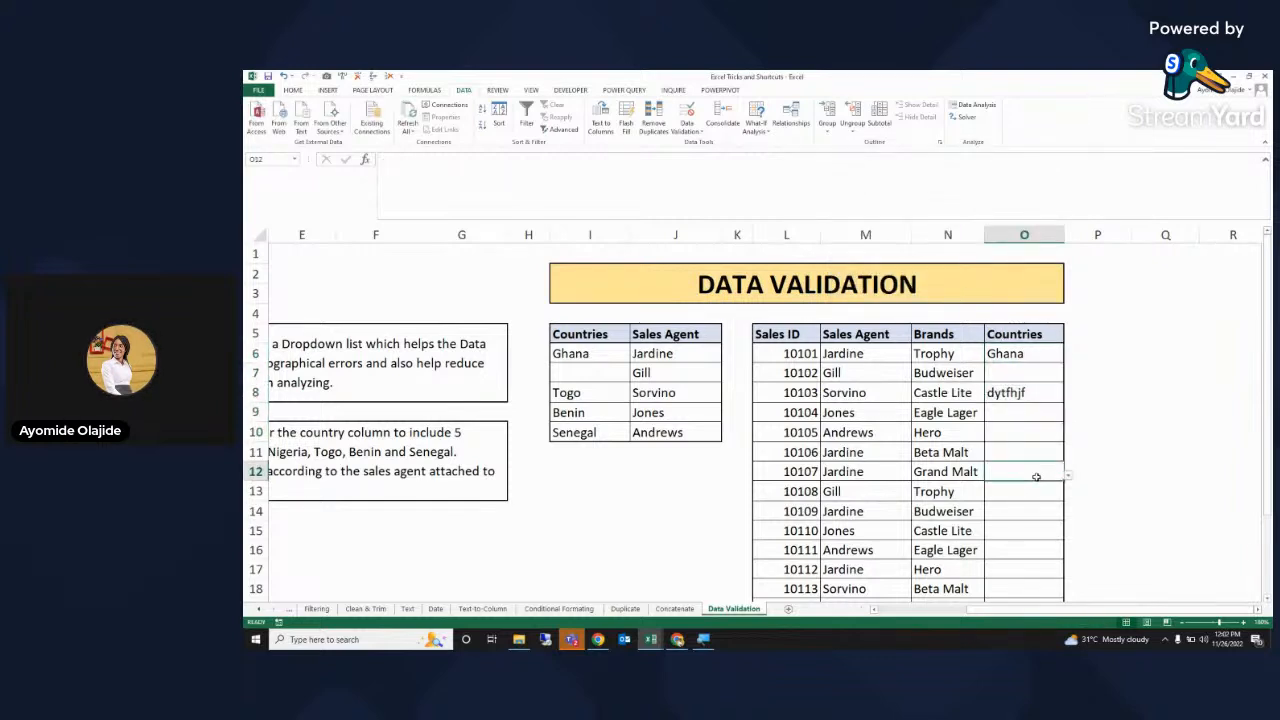
type("ghgh")
key("Return")
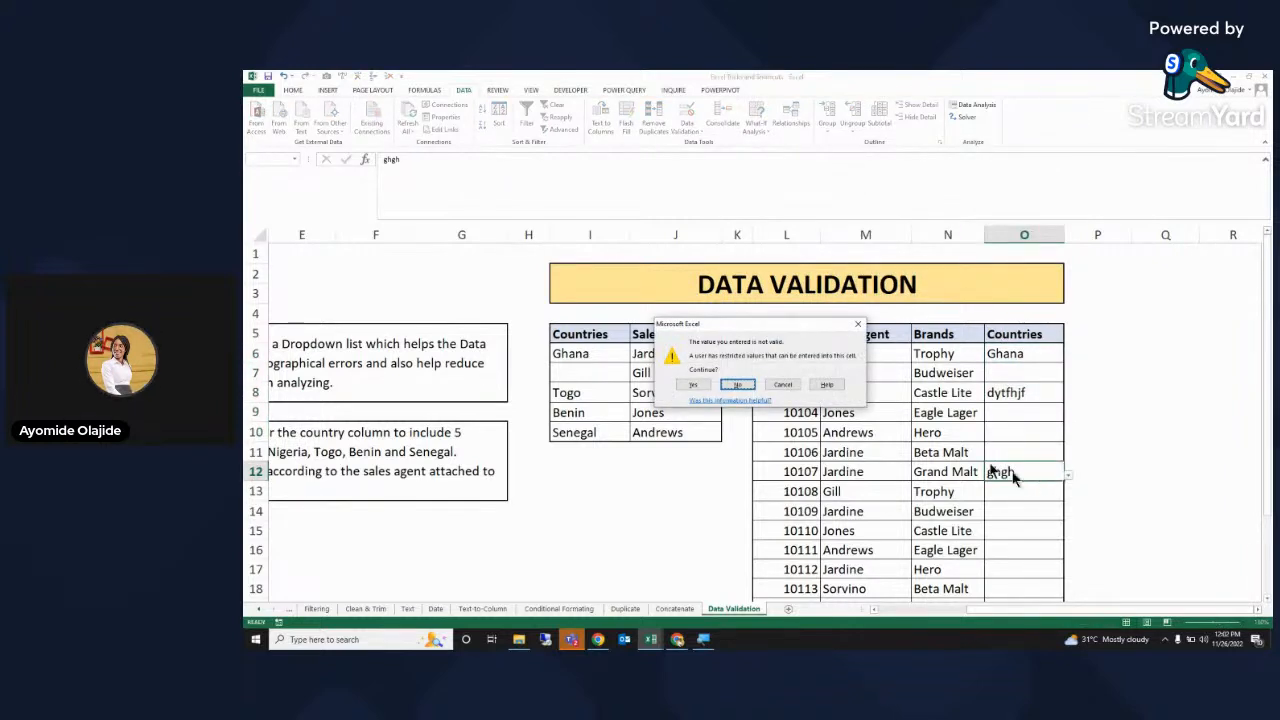
left_click(696, 386)
left_click(1013, 353)
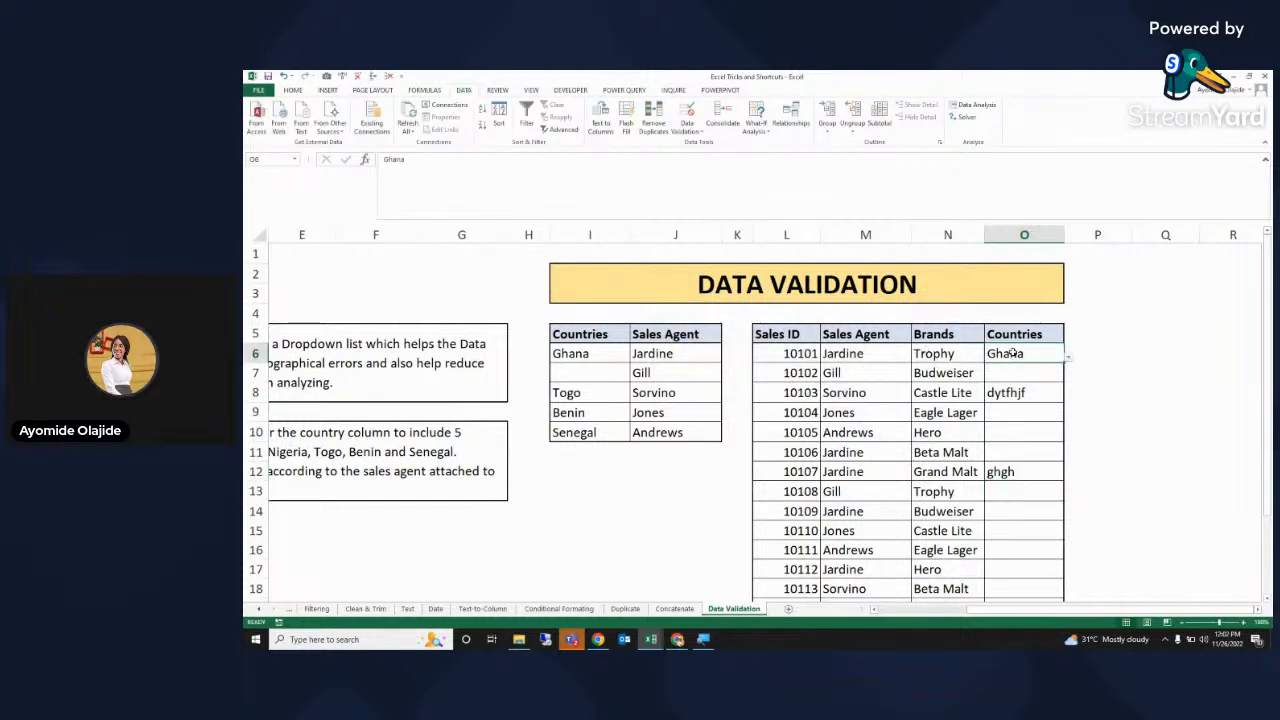
key("shift+Down")
key("shift+Down")
key("shift+Down")
key("shift+Down")
key("shift+Down")
key("shift+Down")
key("shift+Down")
key("shift+Down")
key("shift+Down")
key("shift+Down")
key("shift+Down")
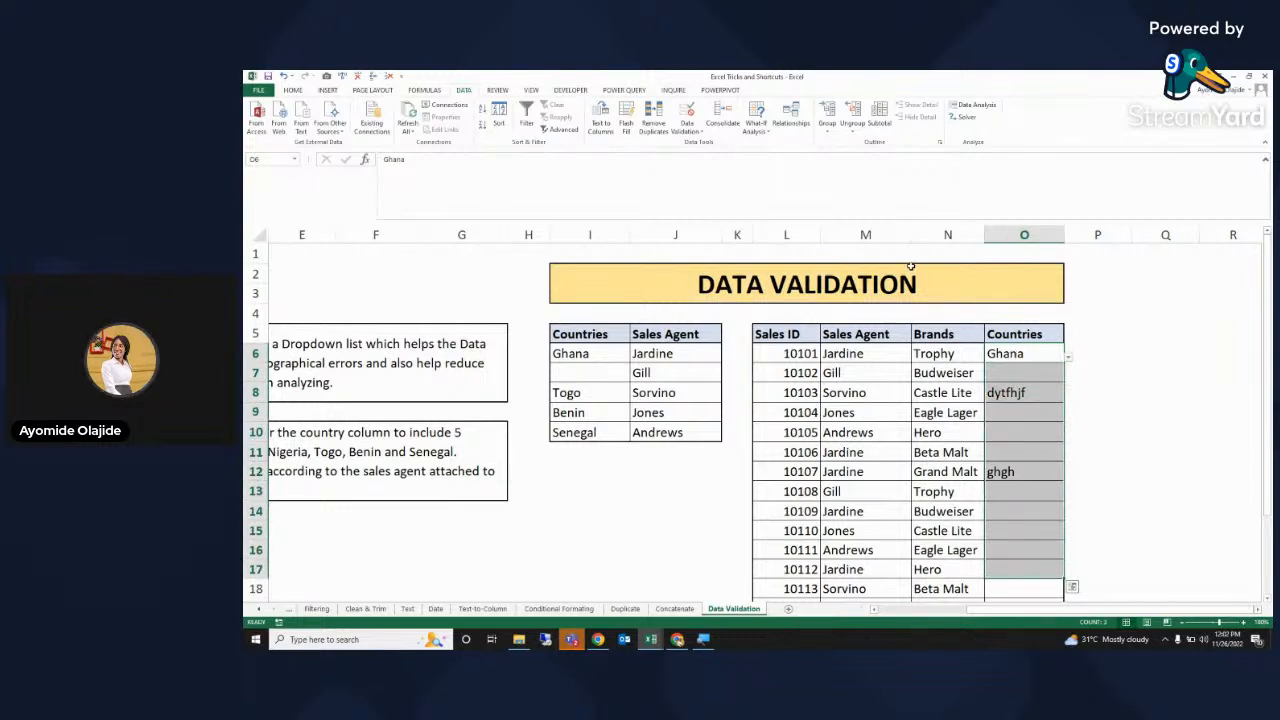
left_click(688, 132)
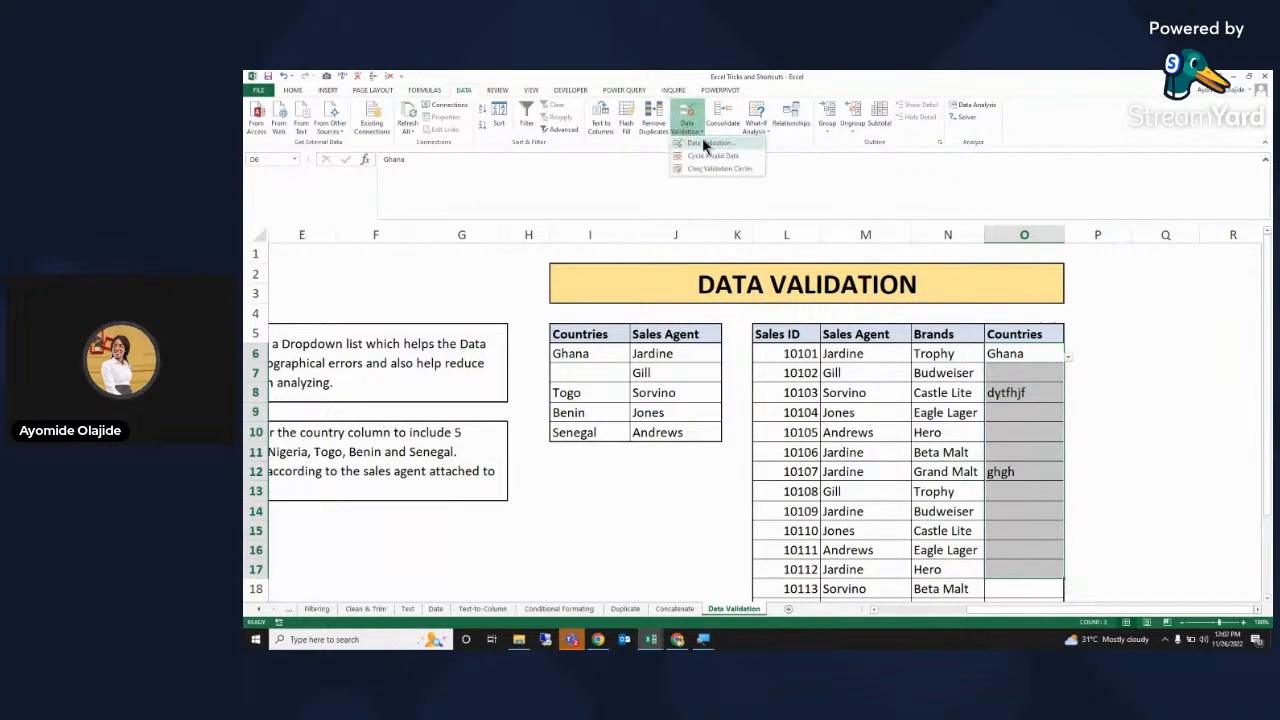
left_click(703, 142)
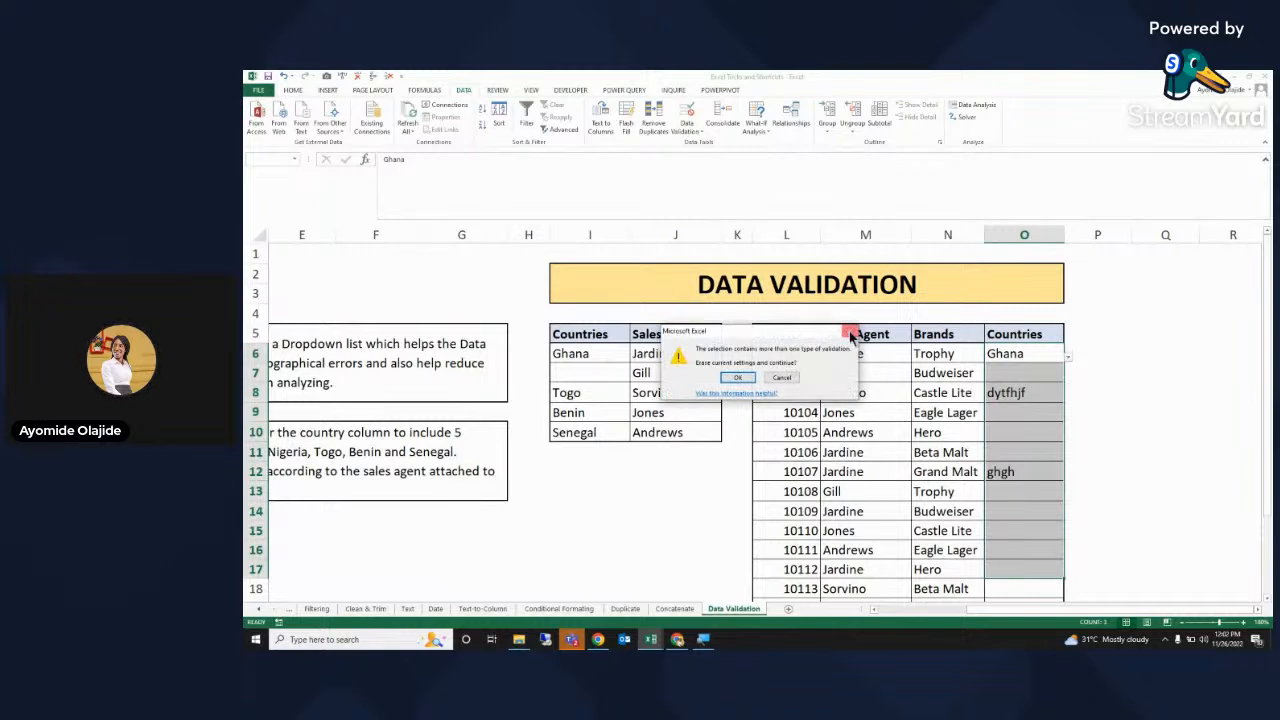
left_click(849, 332)
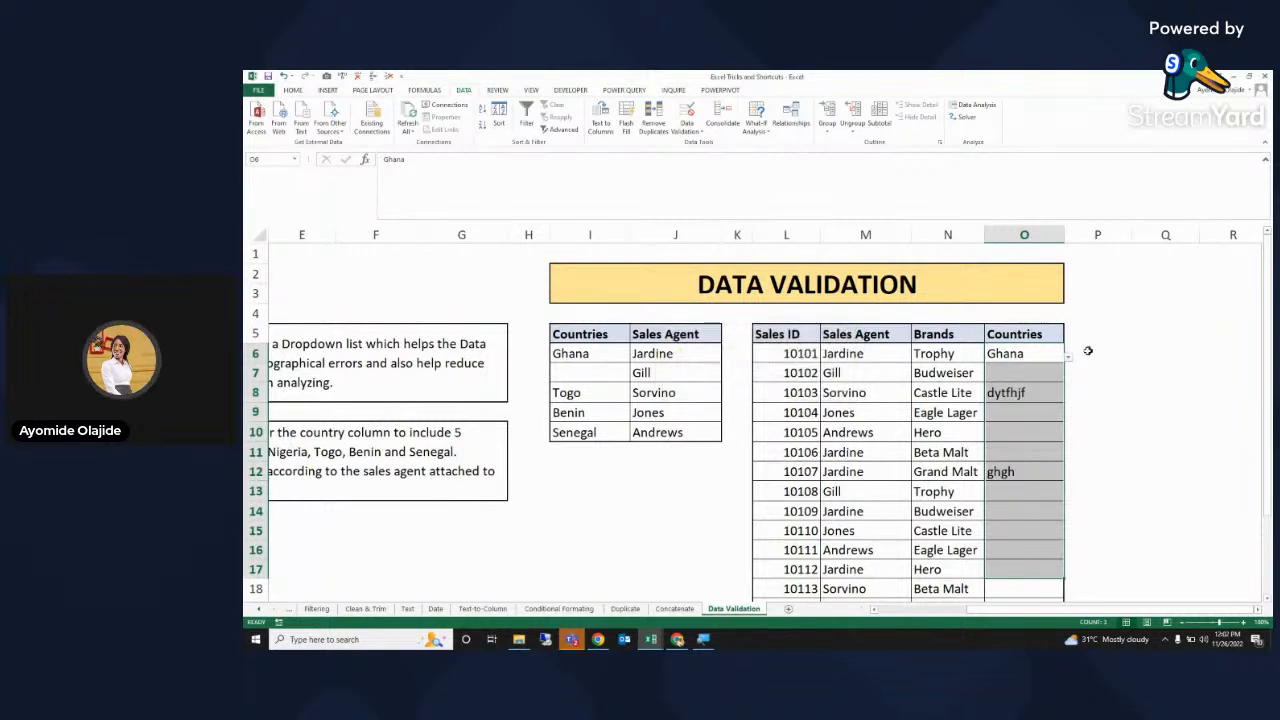
- Erase the mixed validation settings of Countries cells O6 to O23 and continue to their data validation settings
left_click(1036, 354)
key("shift+Down")
key("shift+Down")
key("shift+Down")
key("shift+Down")
key("shift+Down")
key("shift+Down")
key("shift+Down")
key("shift+Down")
key("shift+Down")
key("shift+Down")
key("shift+Down")
key("shift+Down")
key("shift+Down")
key("shift+Down")
key("shift+Down")
key("shift+Down")
key("shift+Down")
key("shift+Down")
key("shift+Down")
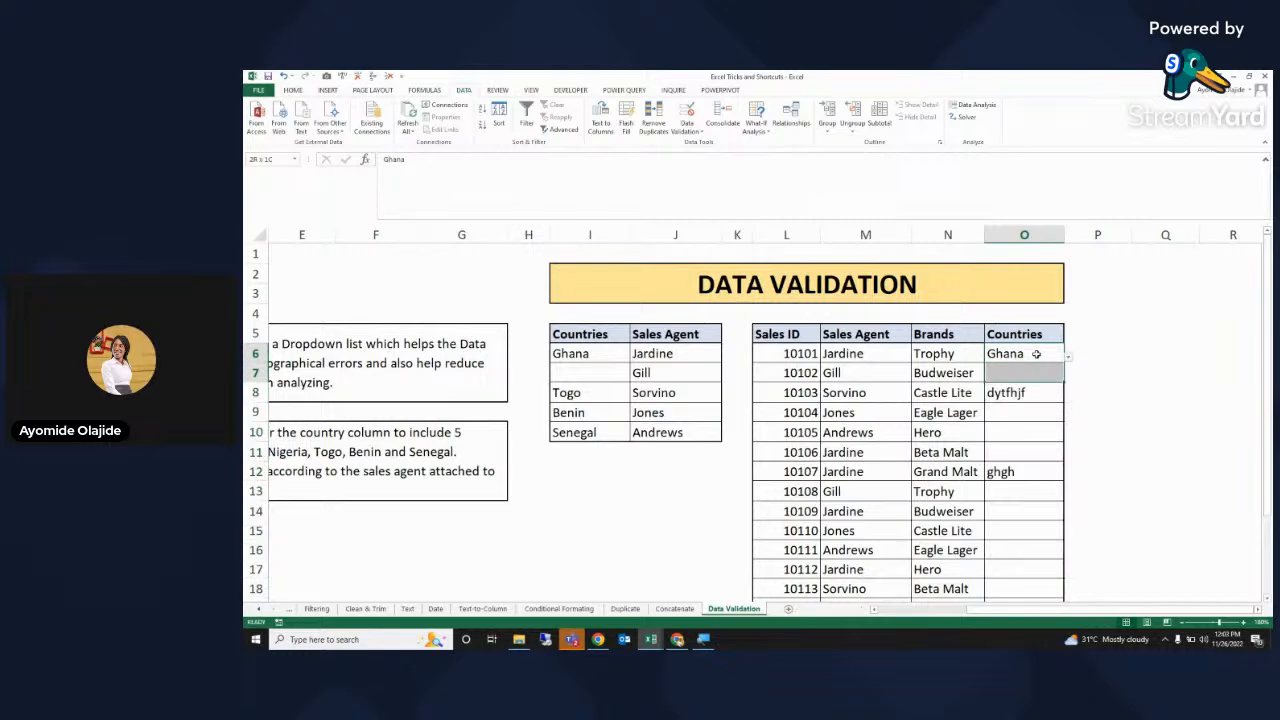
key("shift+Up")
key("shift+Up")
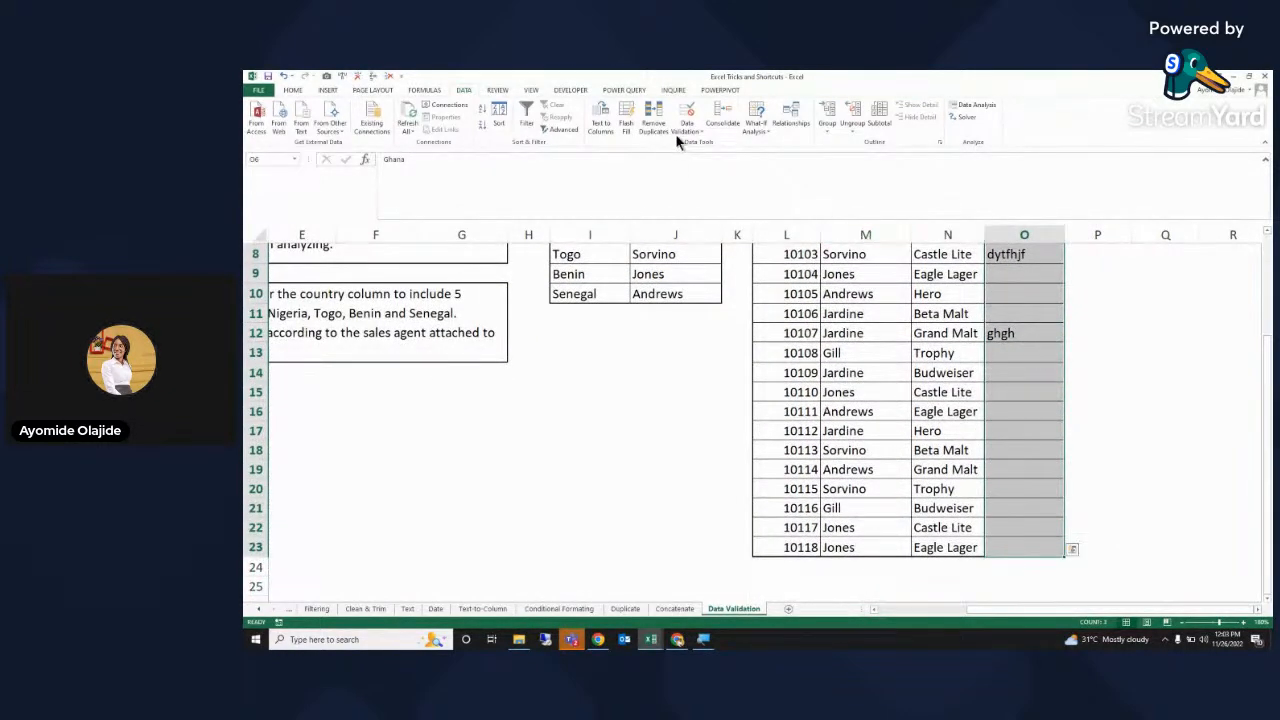
left_click(700, 143)
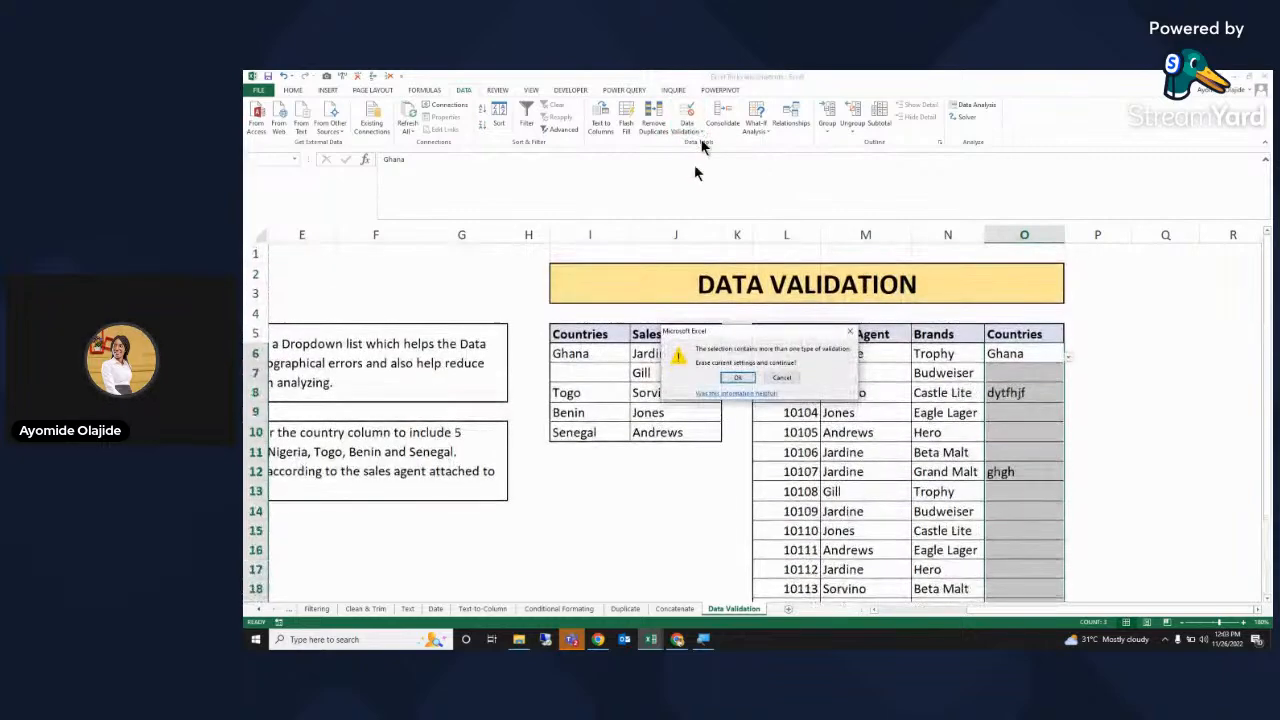
left_click(746, 380)
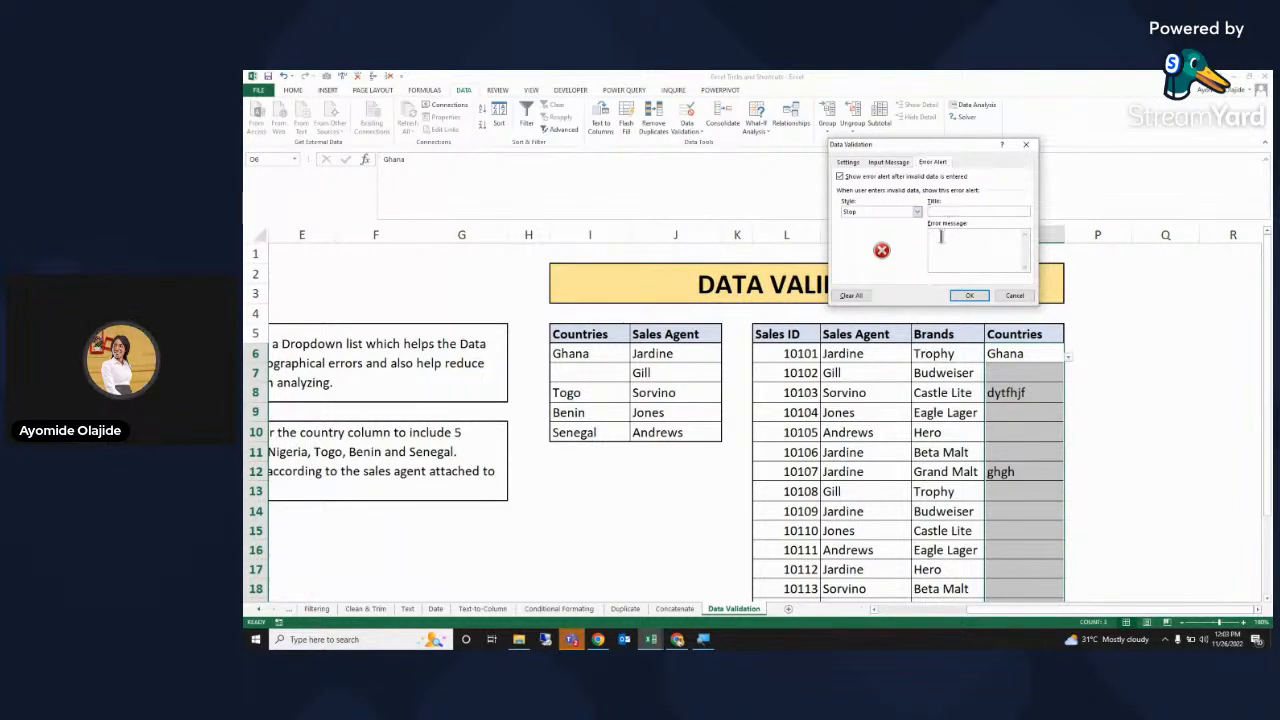
- Set the error alert message to "Put the correct Country" and apply the validation settings
left_click(940, 236)
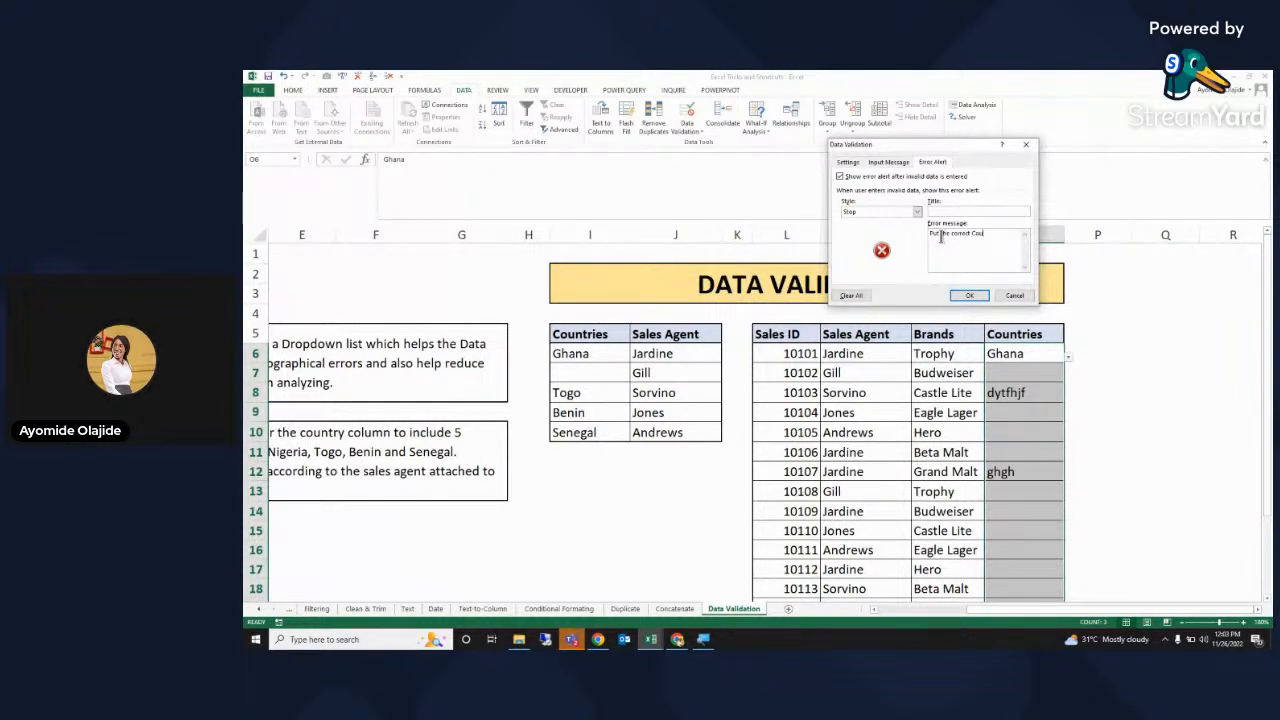
type("ntry")
left_click(969, 295)
- Test the error alert by replacing the entry in Countries cell O8 with ff
left_click(1008, 387)
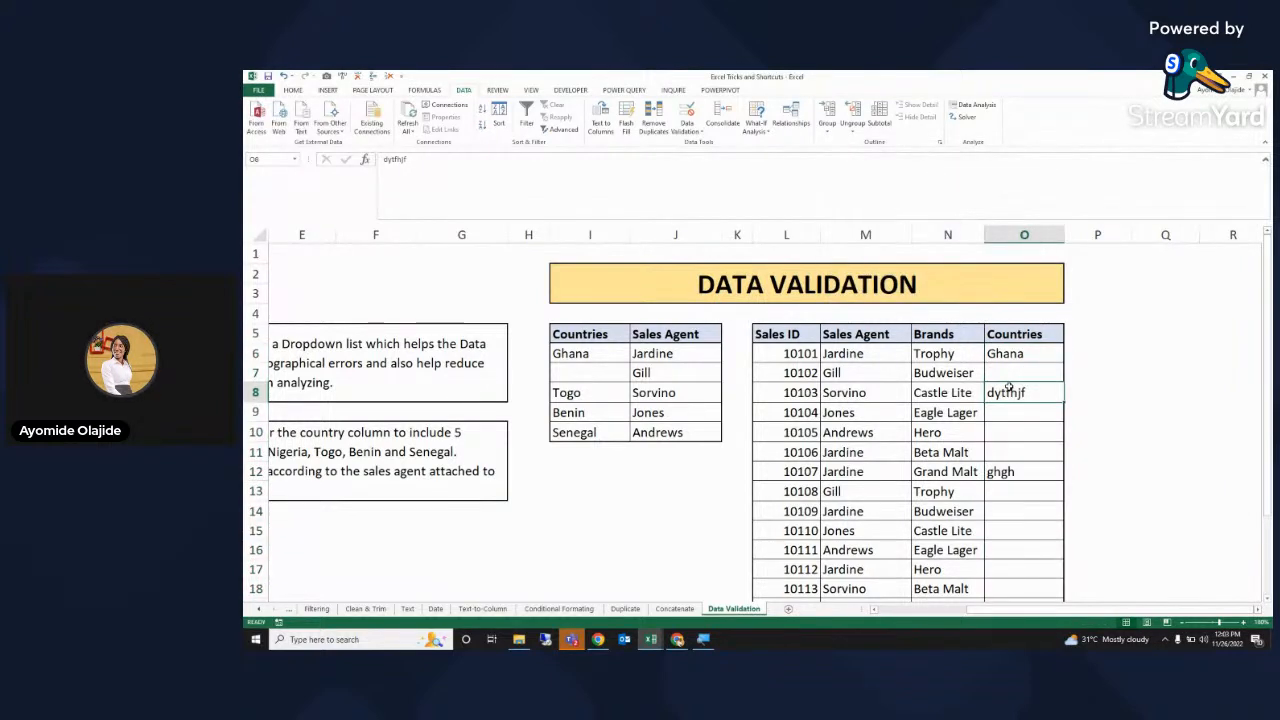
type("ff")
key("Return")
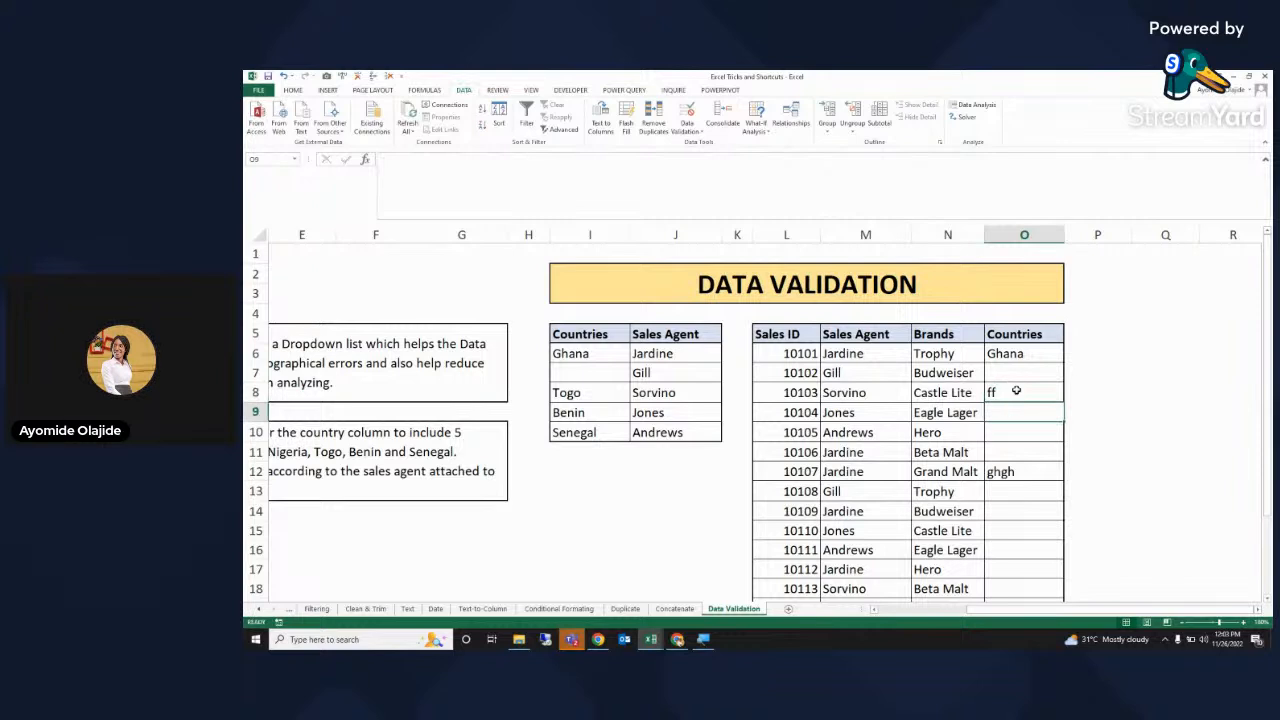
- Set the data validation of Countries cells O6 to O23 to allow a list
left_click(1007, 352)
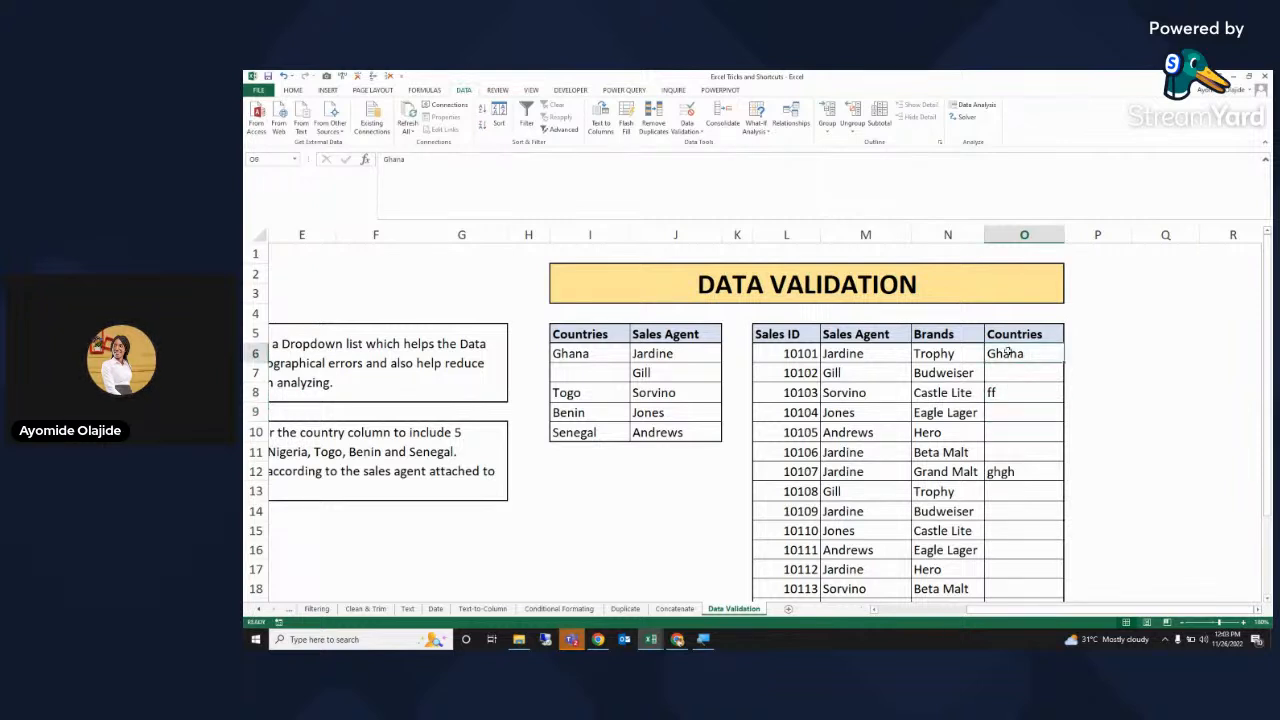
key("ctrl+shift+Down")
key("ctrl+shift+Down")
key("ctrl+shift+Down")
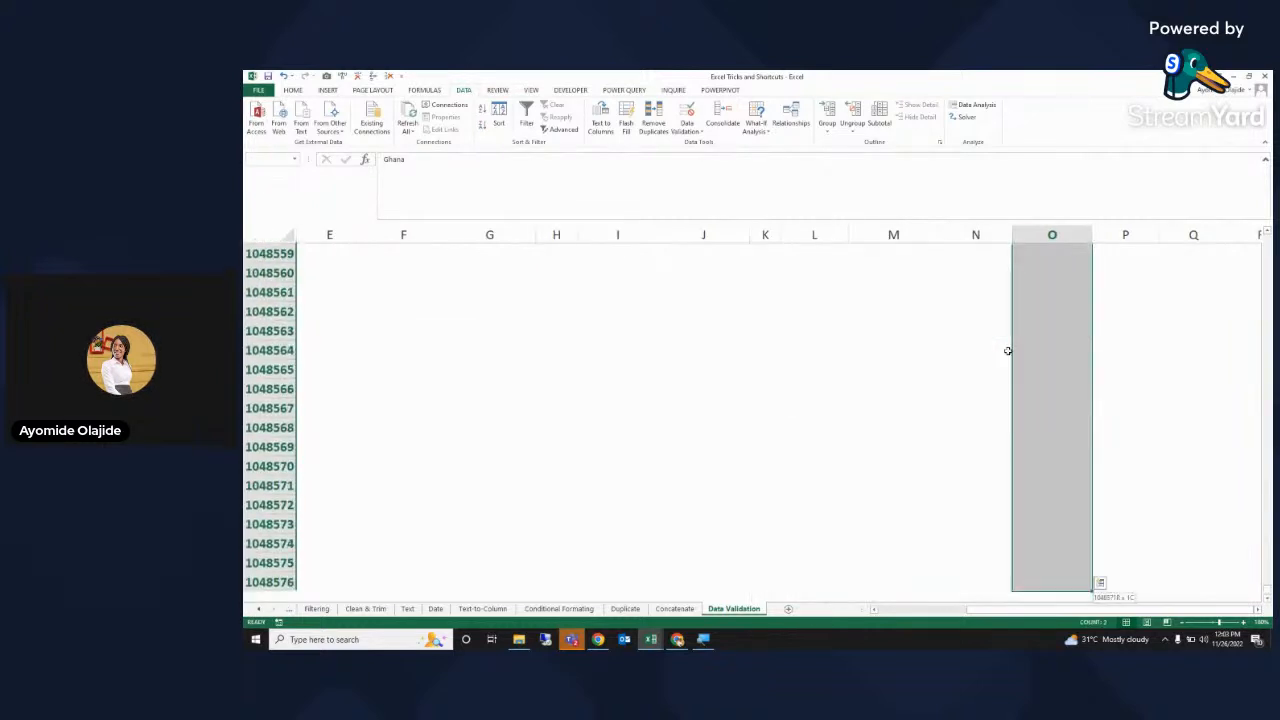
key("ctrl+shift+Up")
key("shift+Down")
key("shift+Down")
key("shift+Down")
key("shift+Down")
key("shift+Down")
key("shift+Down")
key("shift+Down")
key("shift+Down")
key("shift+Down")
key("shift+Down")
key("shift+Down")
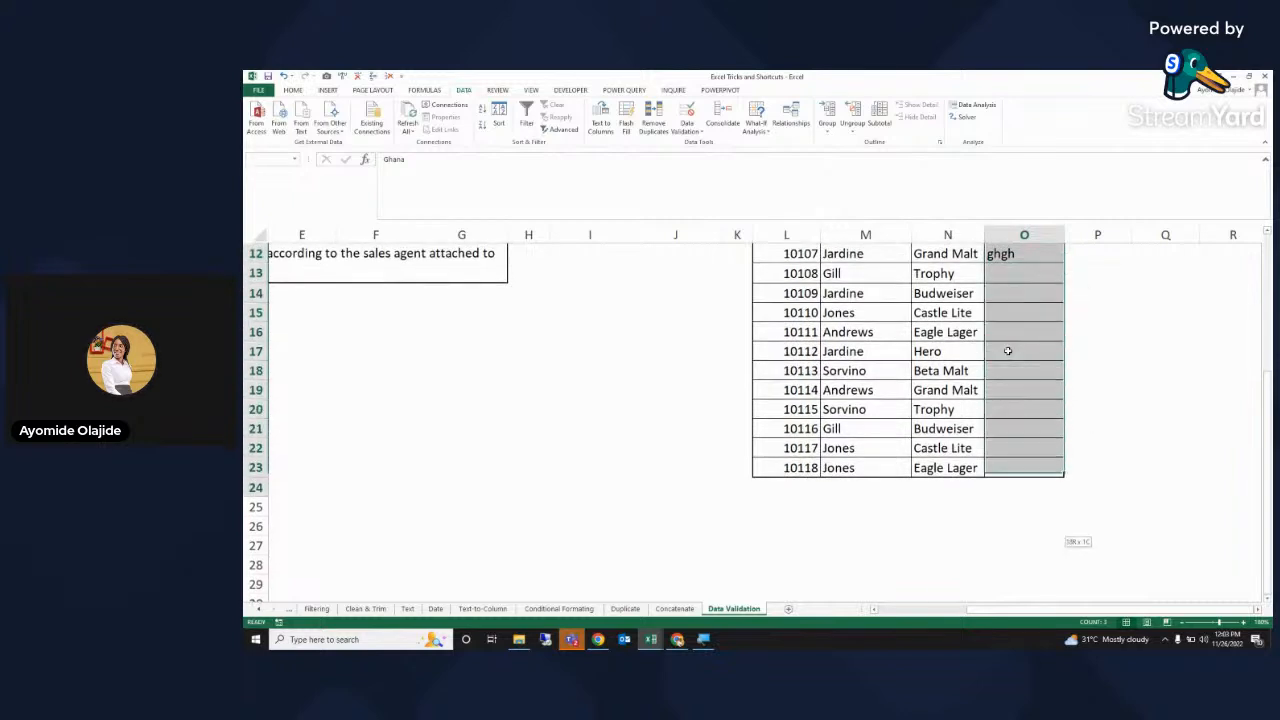
key("shift+Down")
key("shift+Down")
key("shift+Down")
key("shift+Down")
key("shift+Down")
key("shift+Up")
key("shift+Up")
key("shift+Up")
key("shift+Up")
key("shift+Up")
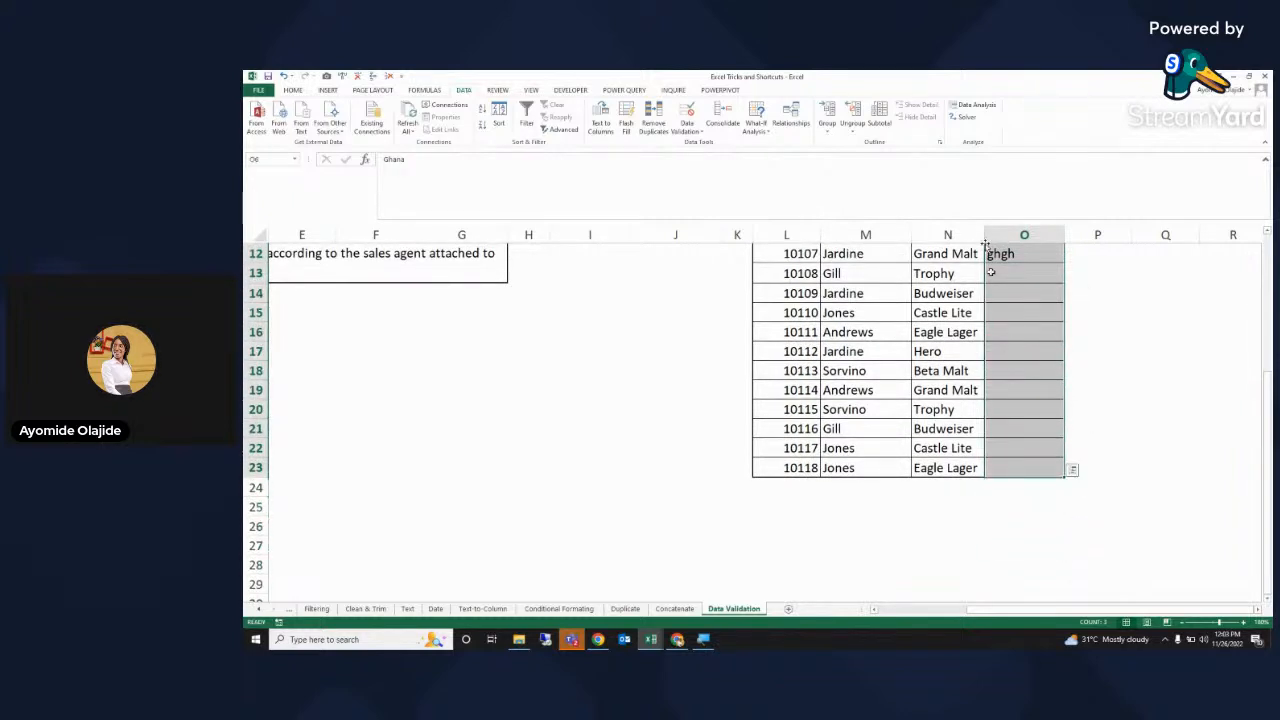
left_click(695, 133)
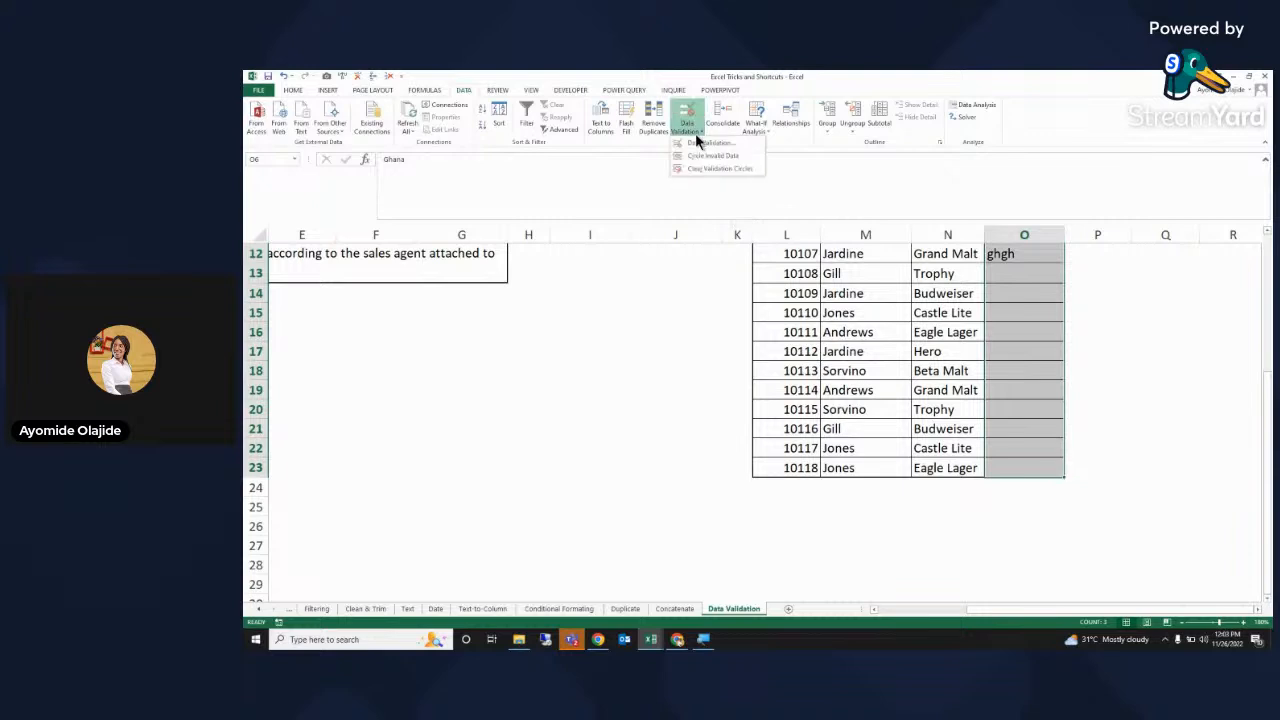
left_click(707, 143)
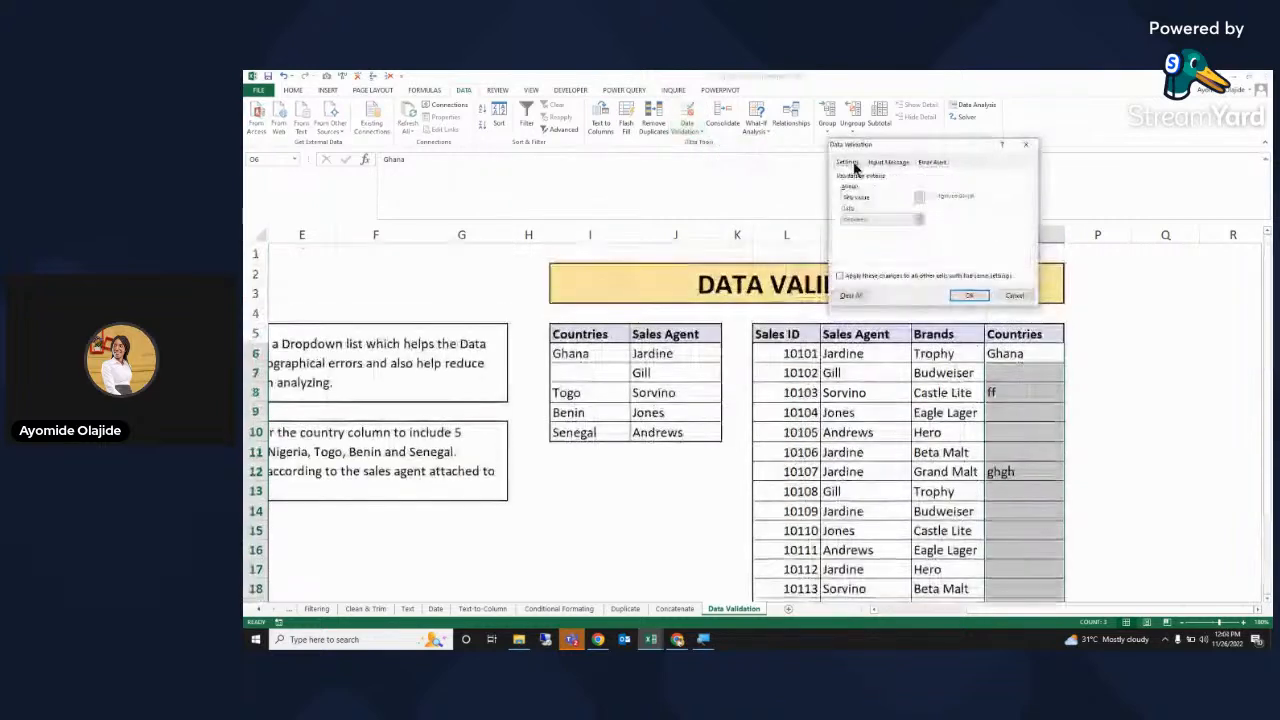
left_click(919, 197)
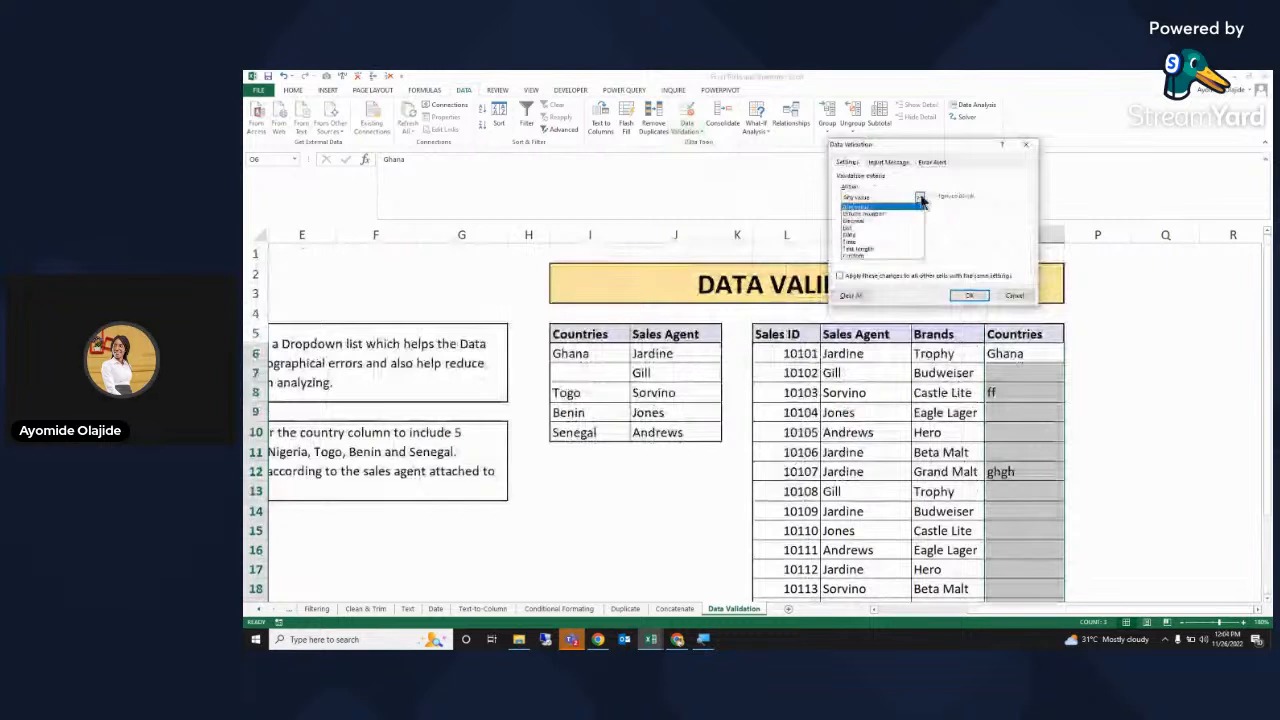
left_click(869, 230)
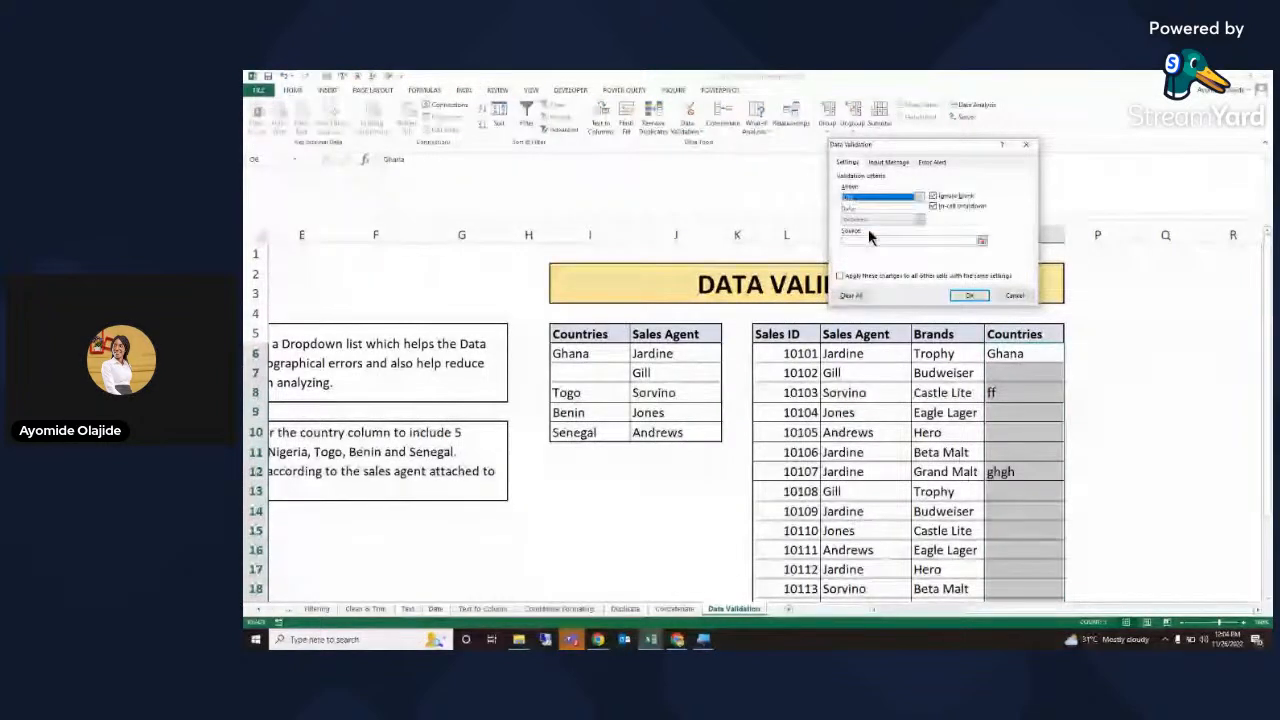
- Use the countries in I6 to I10 as the list source, check the error alert message, and apply the validation
left_click(981, 240)
left_click(603, 355)
key("ctrl+shift+Down")
key("ctrl+shift+Down")
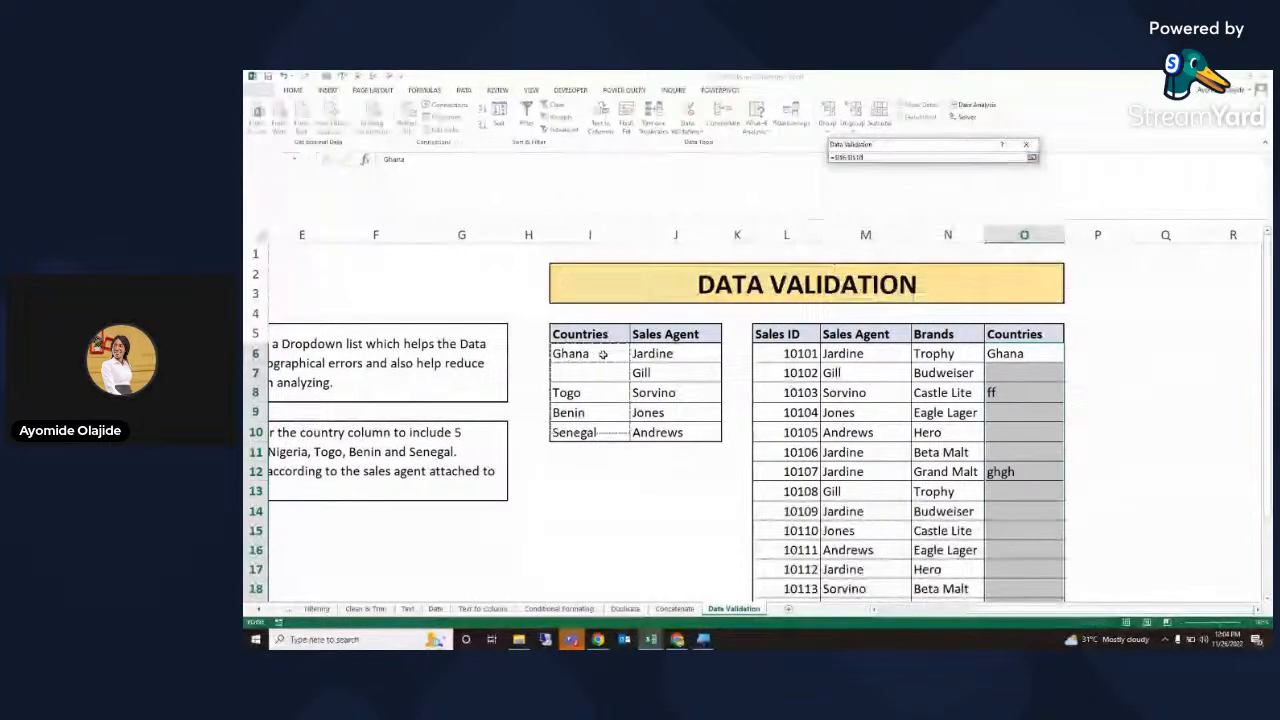
left_click(1032, 157)
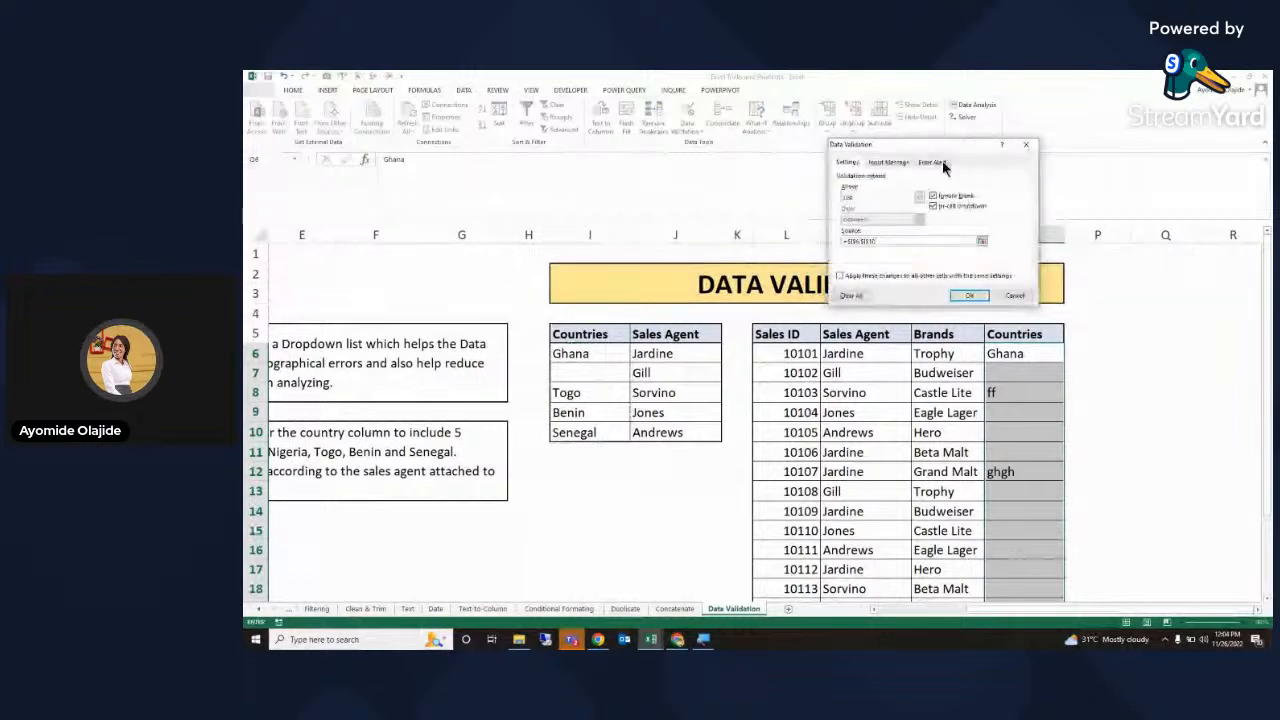
left_click(942, 161)
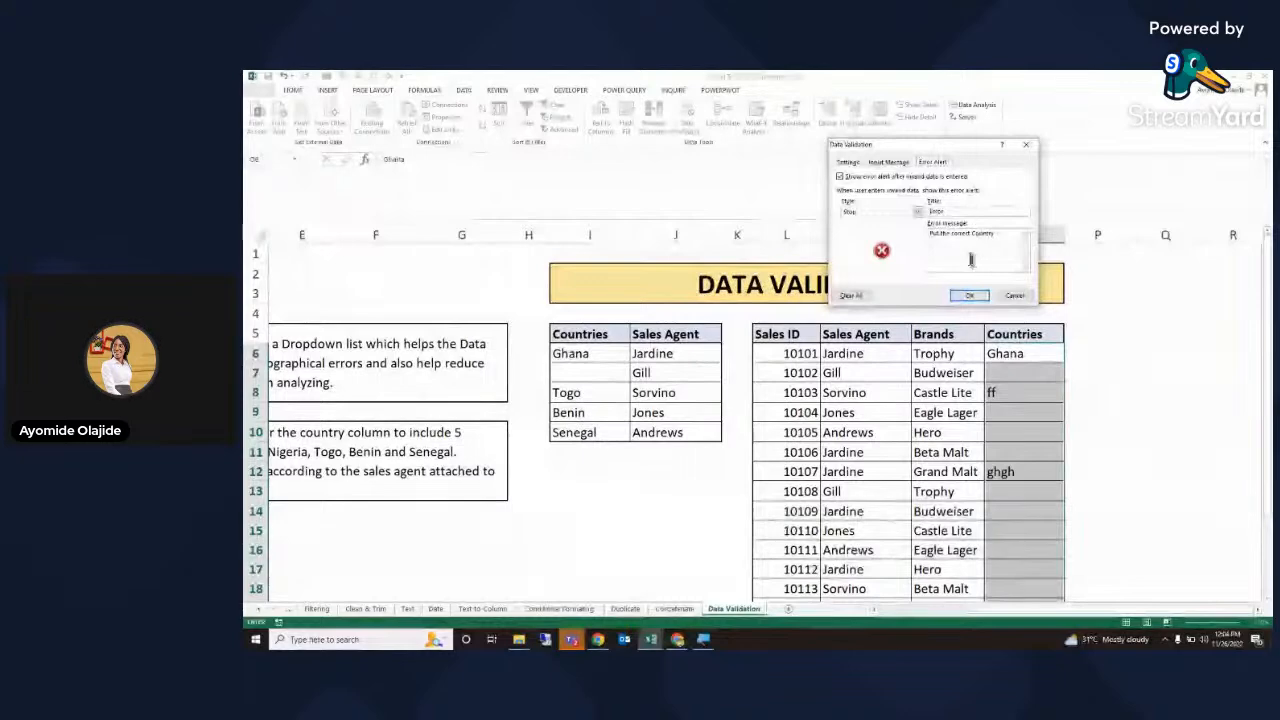
left_click(967, 296)
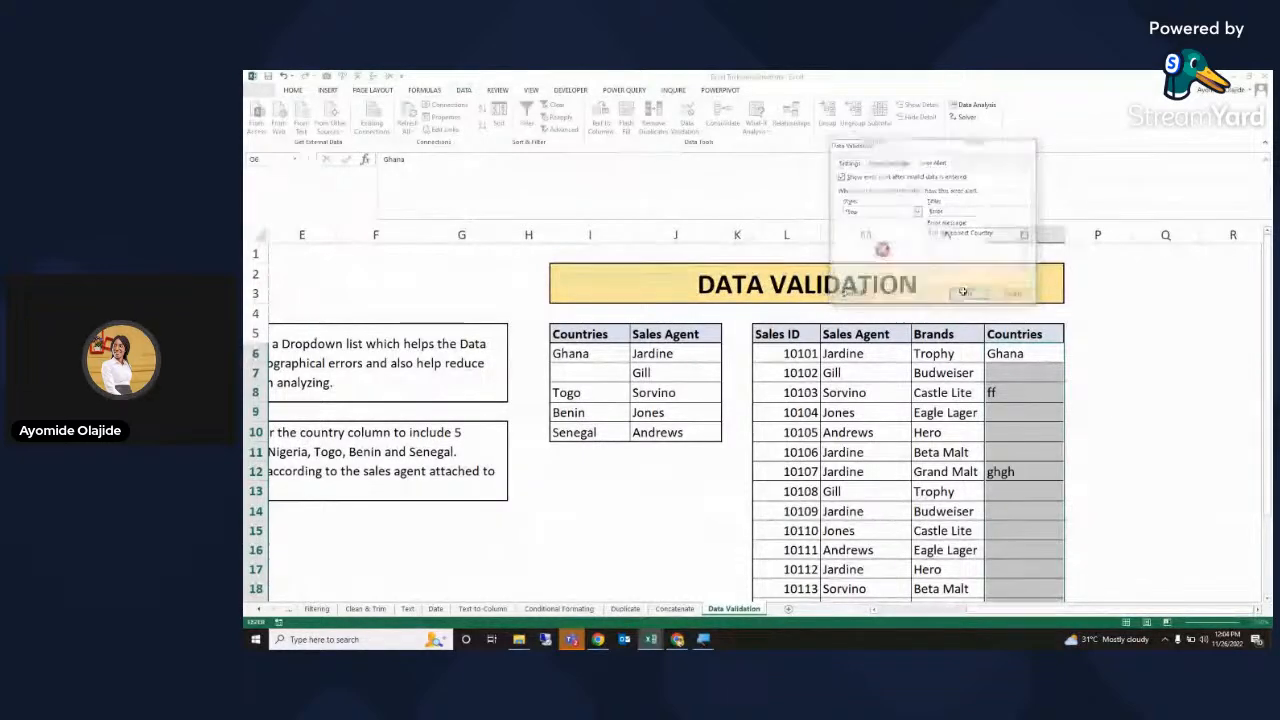
- Test the error alert by resubmitting the entry ff in Countries cell O8, and cancel the entry
left_click(1023, 394)
double_click(1023, 394)
key("Return")
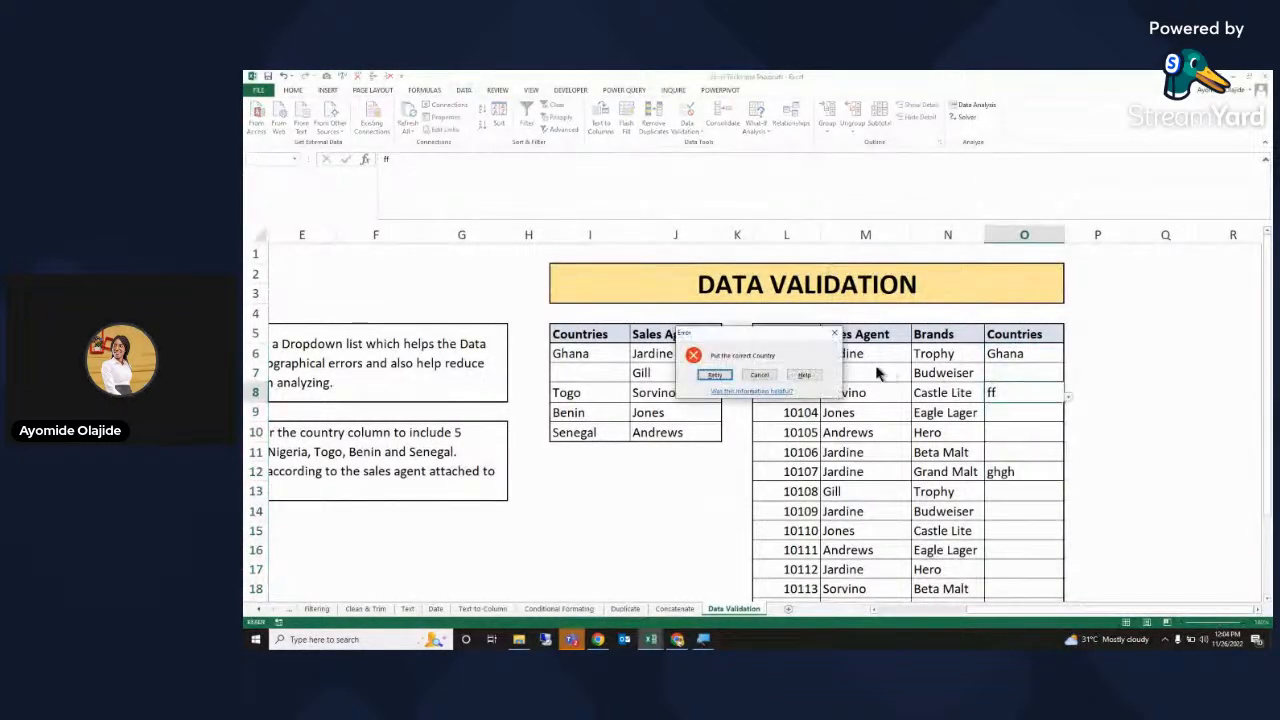
left_click(758, 374)
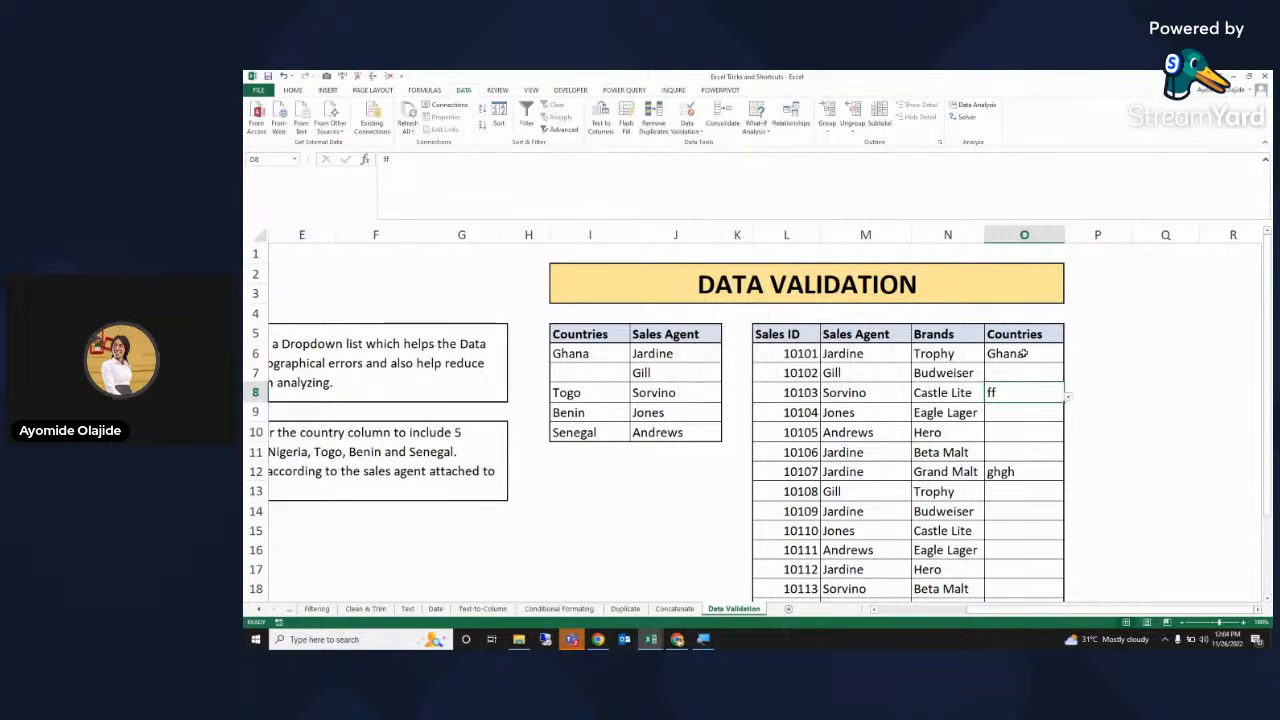
- Add the input message "Country" to the validation of Countries cells O6 to O23 and check it on cell O9
left_click(1023, 354)
key("shift+Down")
key("shift+Down")
key("shift+Down")
key("shift+Down")
key("shift+Down")
key("shift+Down")
key("shift+Down")
key("shift+Down")
key("shift+Down")
key("shift+Down")
key("shift+Down")
key("shift+Down")
key("shift+Down")
key("shift+Down")
key("shift+Down")
key("shift+Down")
key("shift+Down")
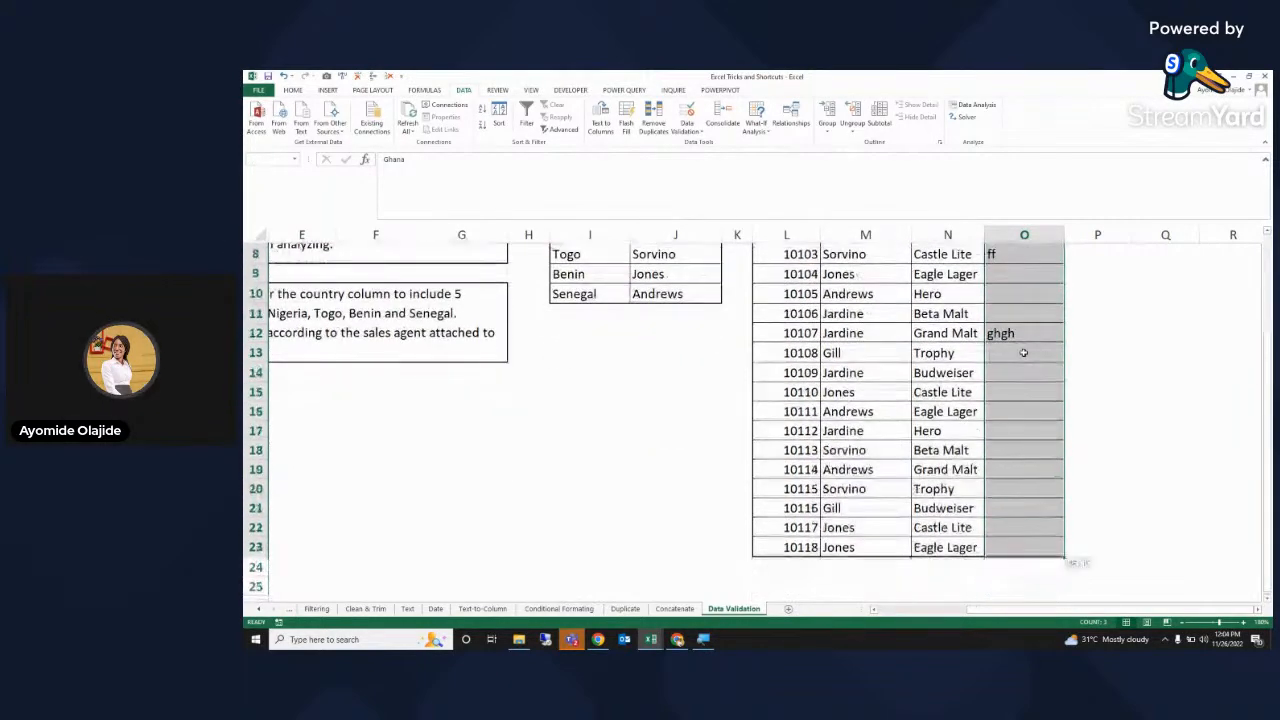
left_click(681, 130)
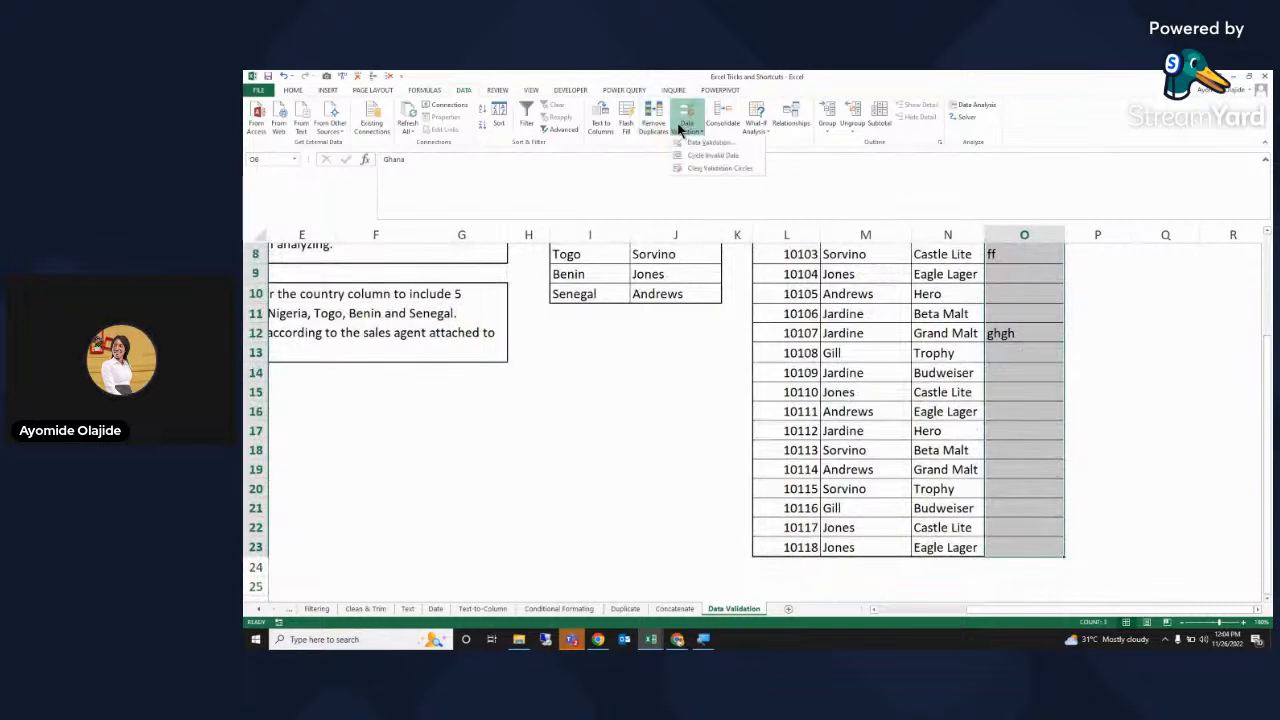
left_click(702, 144)
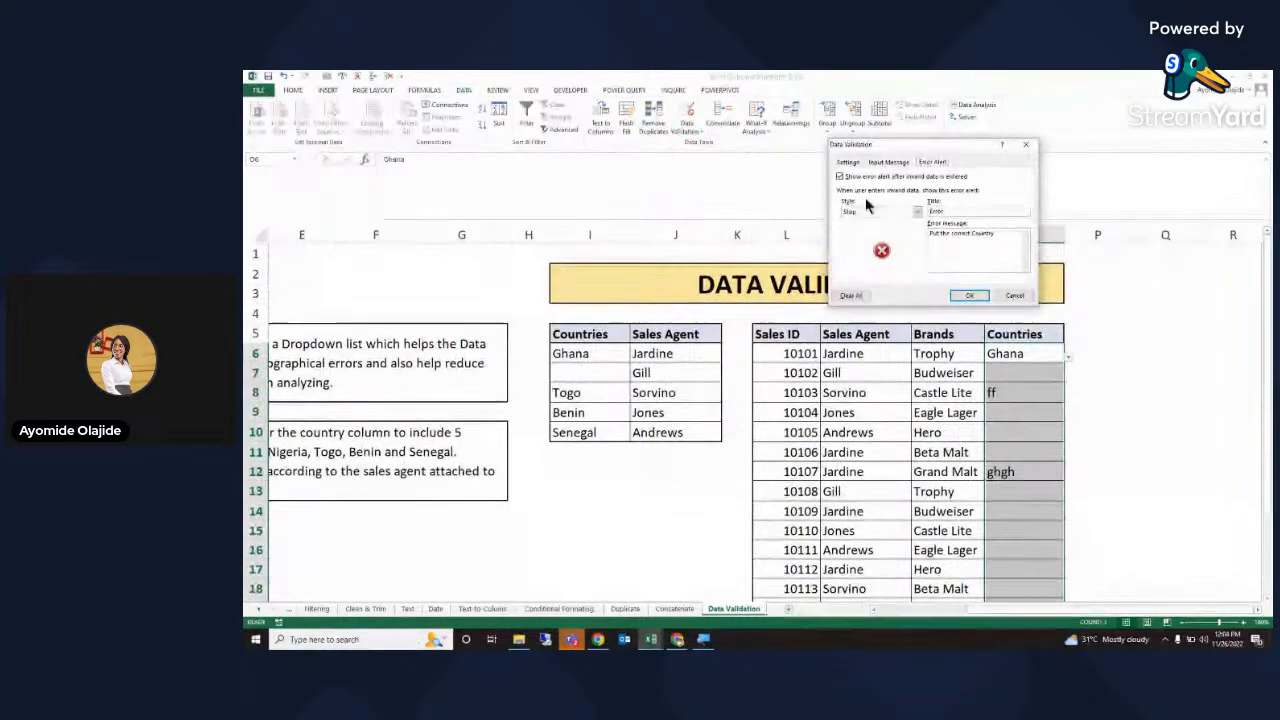
left_click(889, 162)
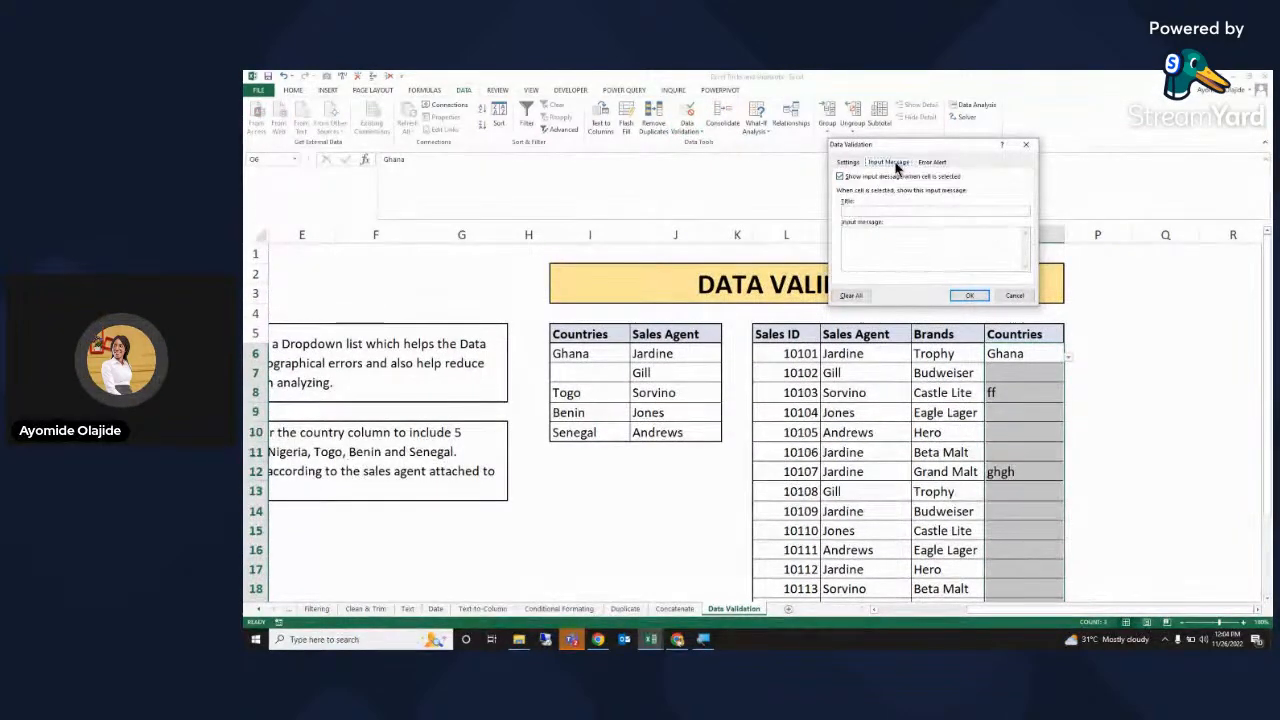
left_click(877, 229)
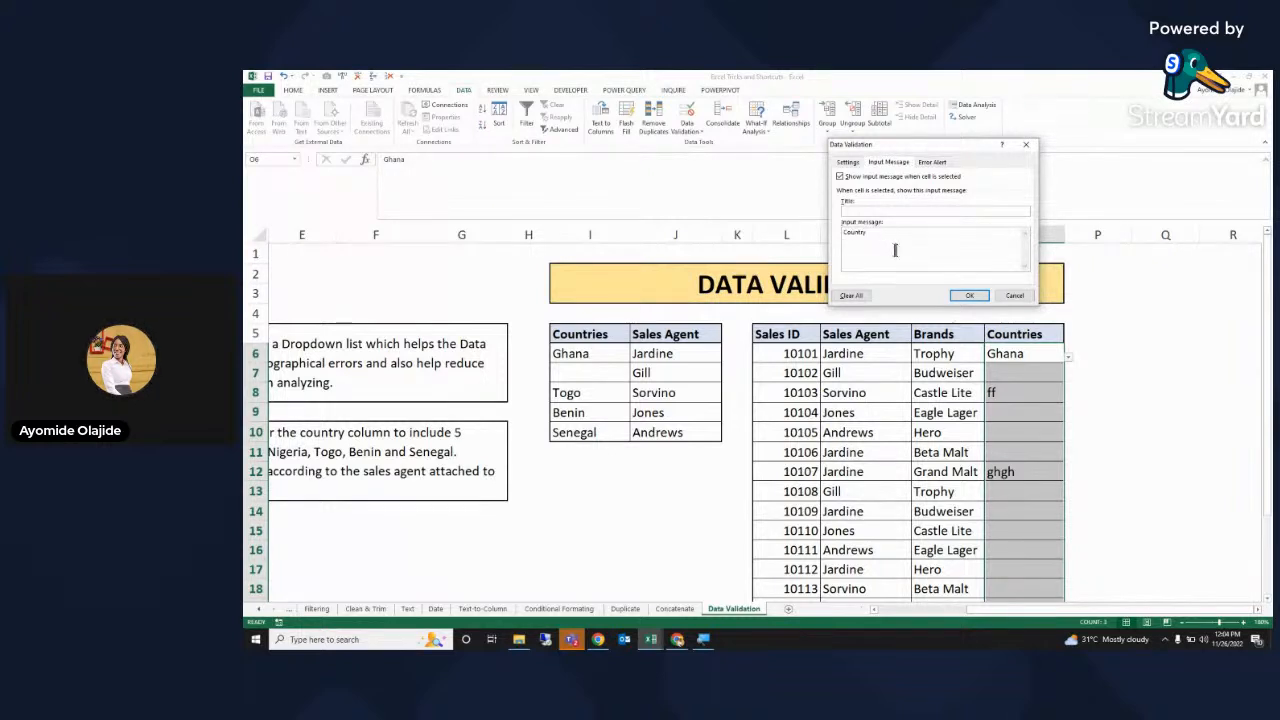
left_click(969, 295)
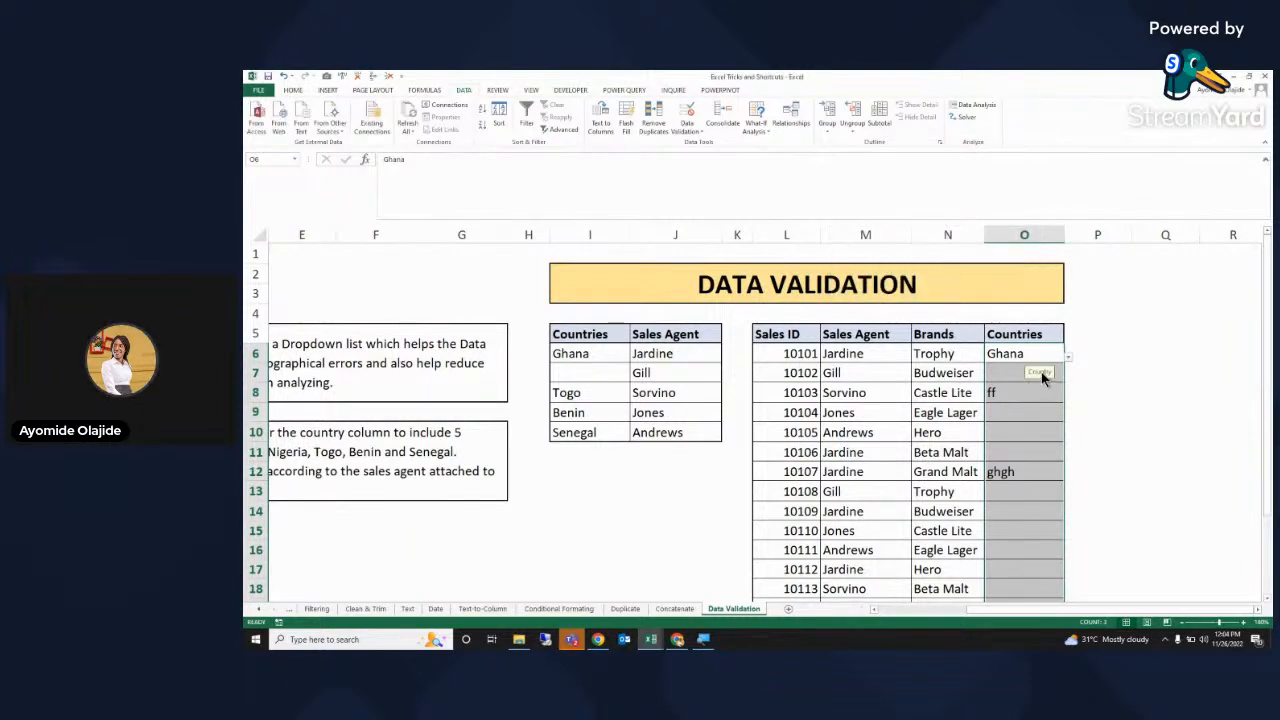
left_click(1041, 372)
left_click(1025, 416)
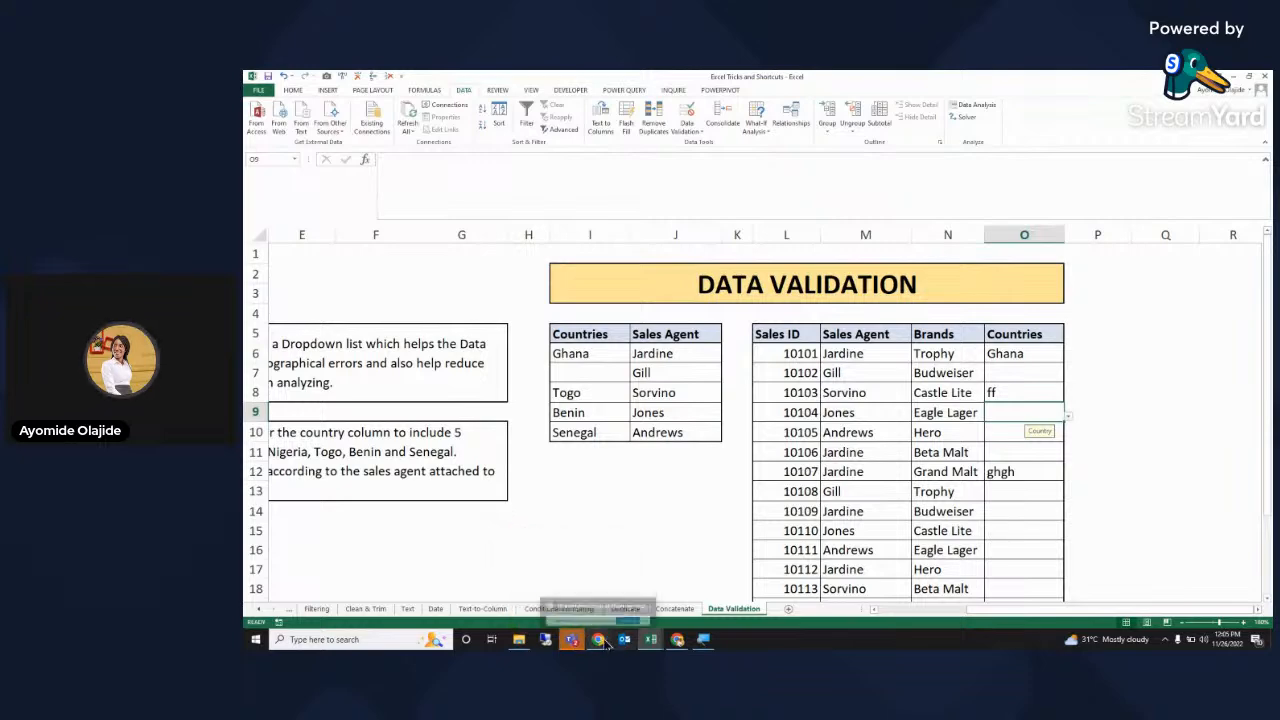
- Switch to the StreamYard studio in Chrome and review the private chat and the audience comments
mouse_move(598, 643)
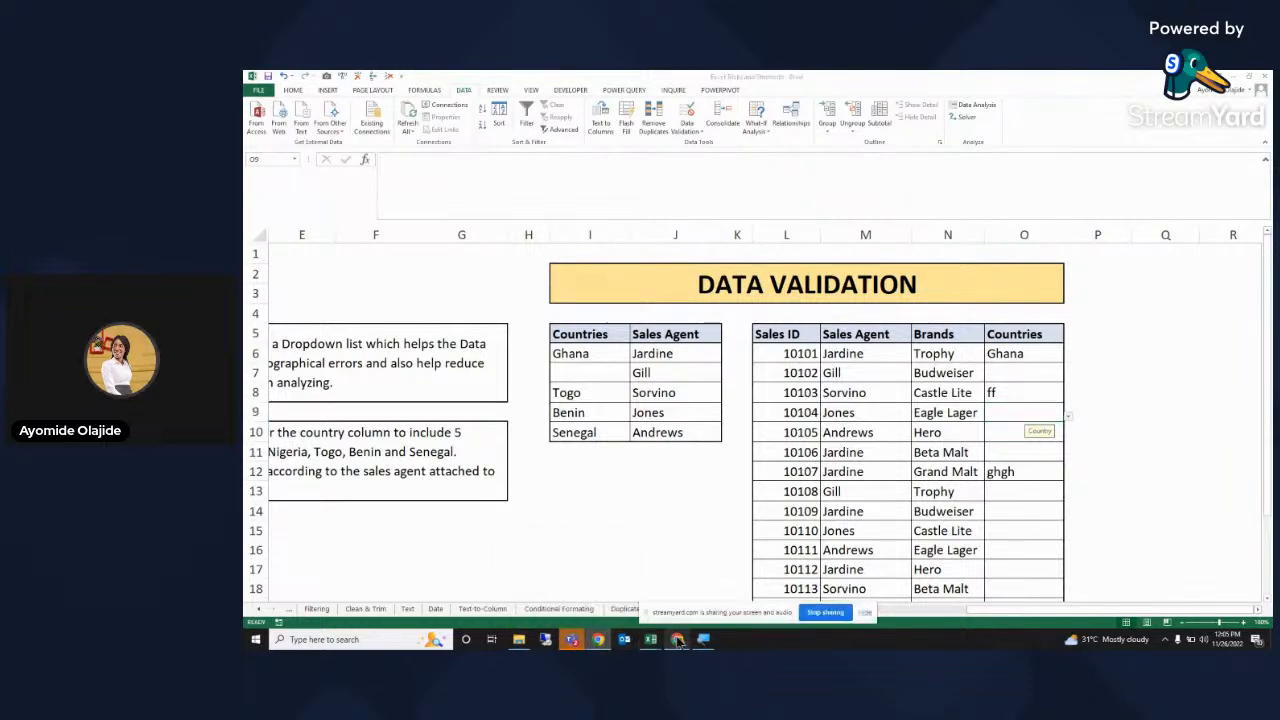
left_click(677, 640)
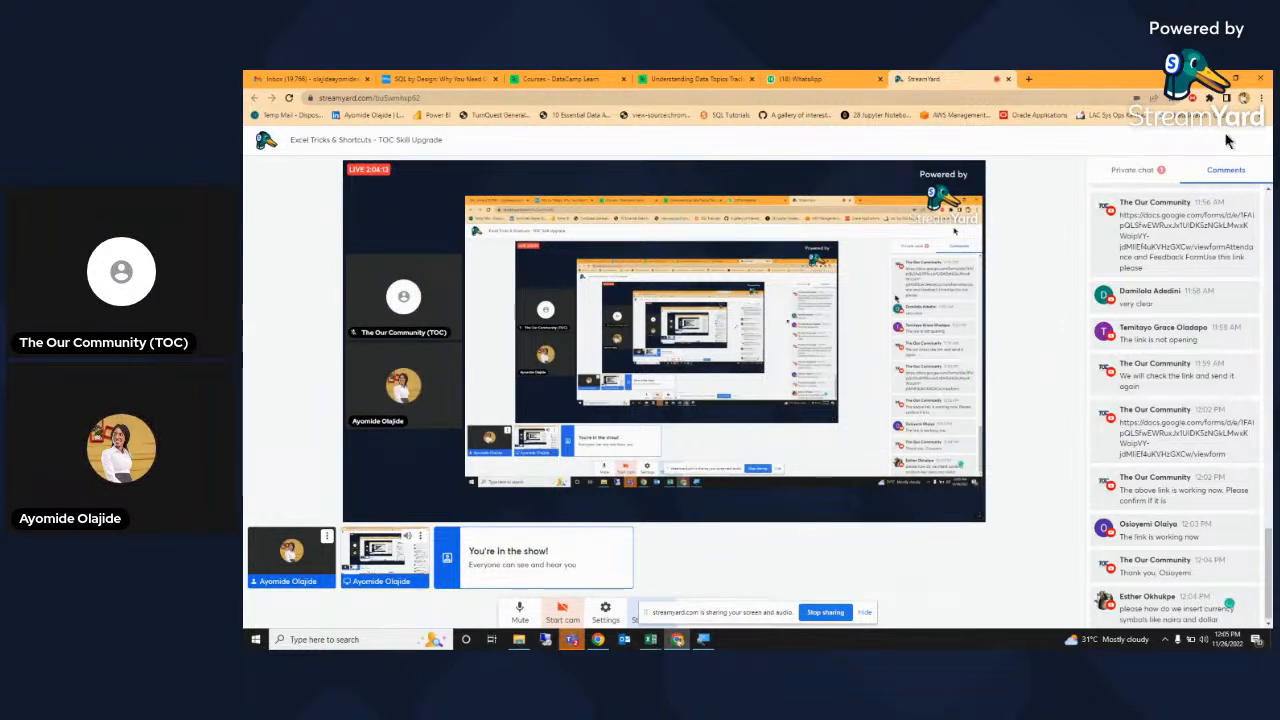
left_click(1161, 174)
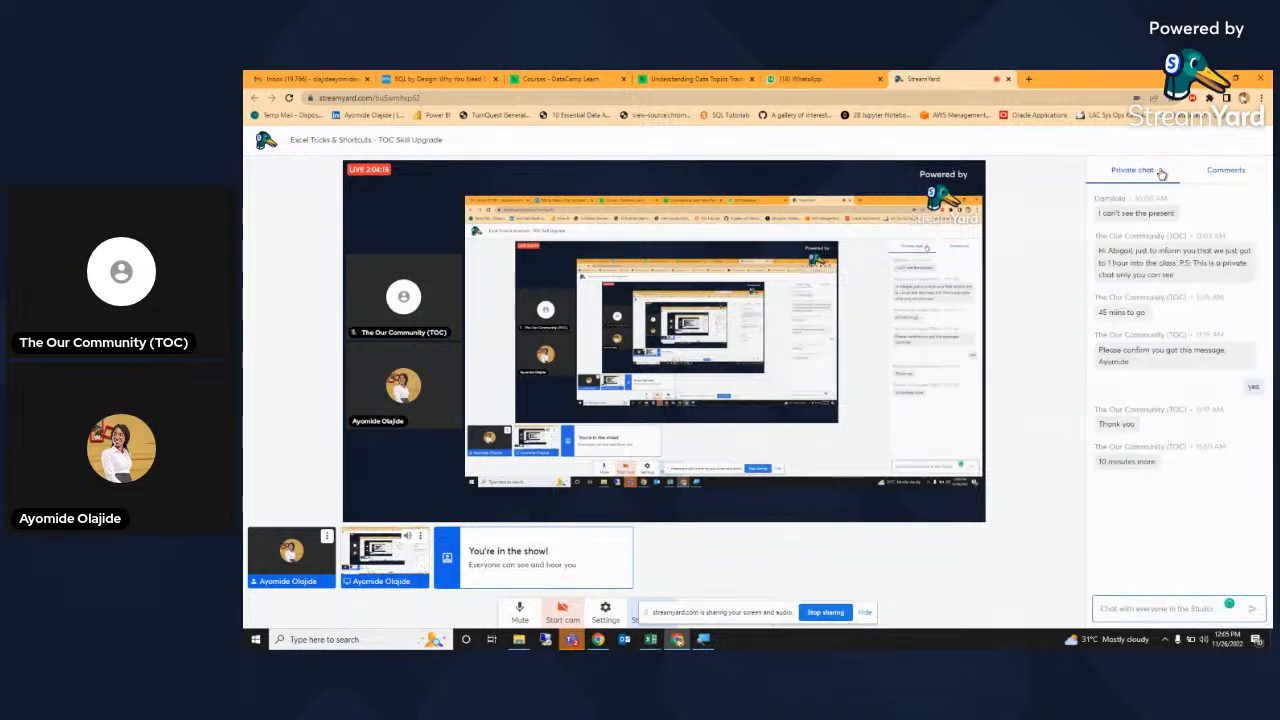
left_click(1218, 173)
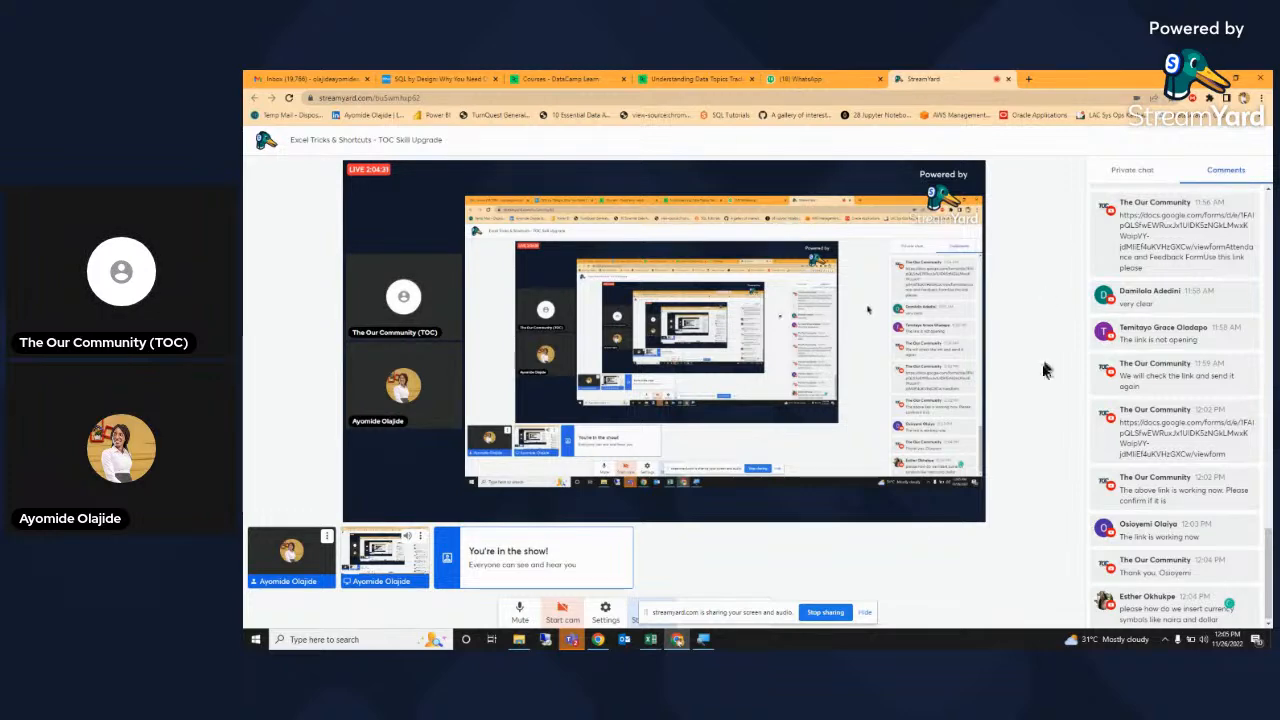
- Switch back to the Excel workbook, view the Conditional Formating sheet, and add a blank worksheet
mouse_move(650, 639)
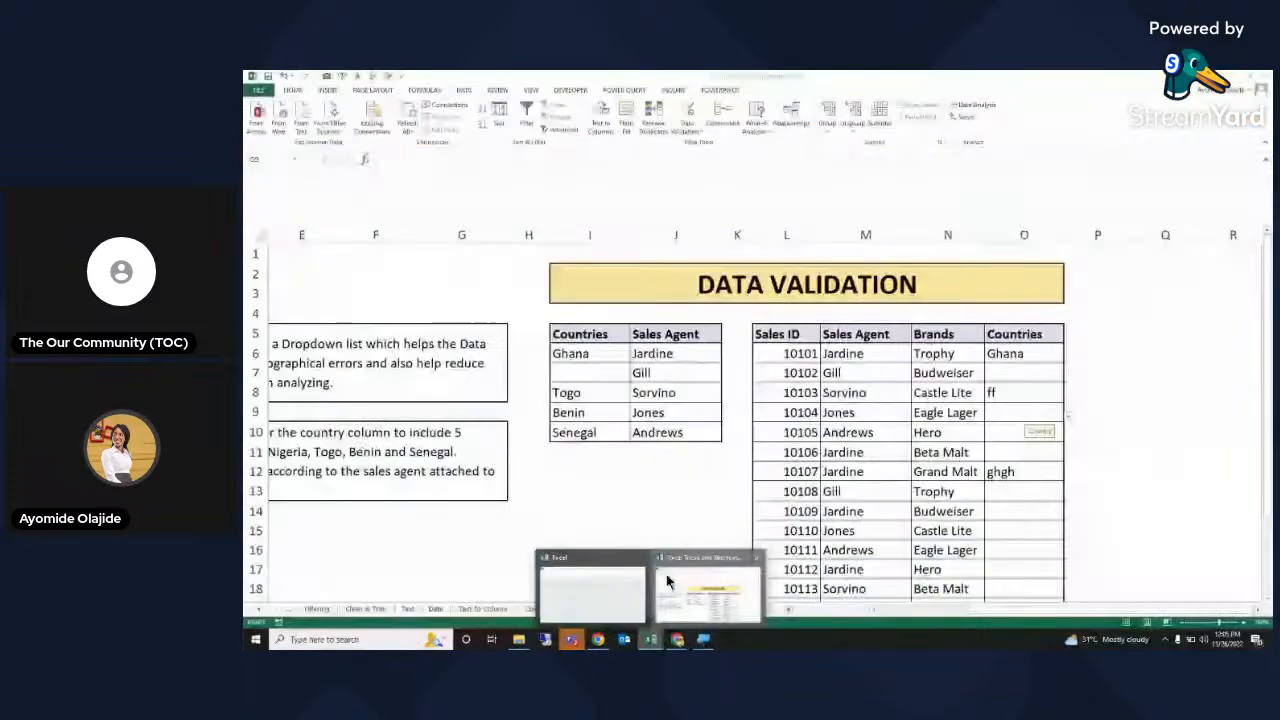
left_click(666, 585)
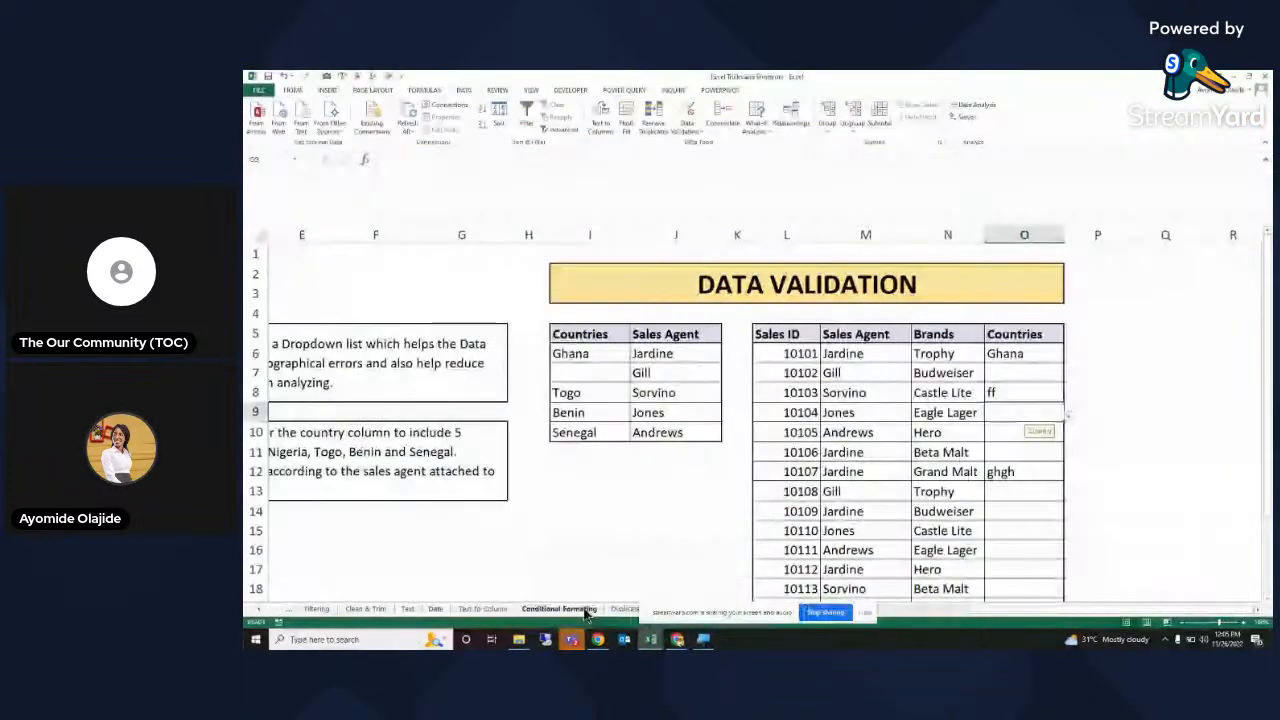
left_click(587, 612)
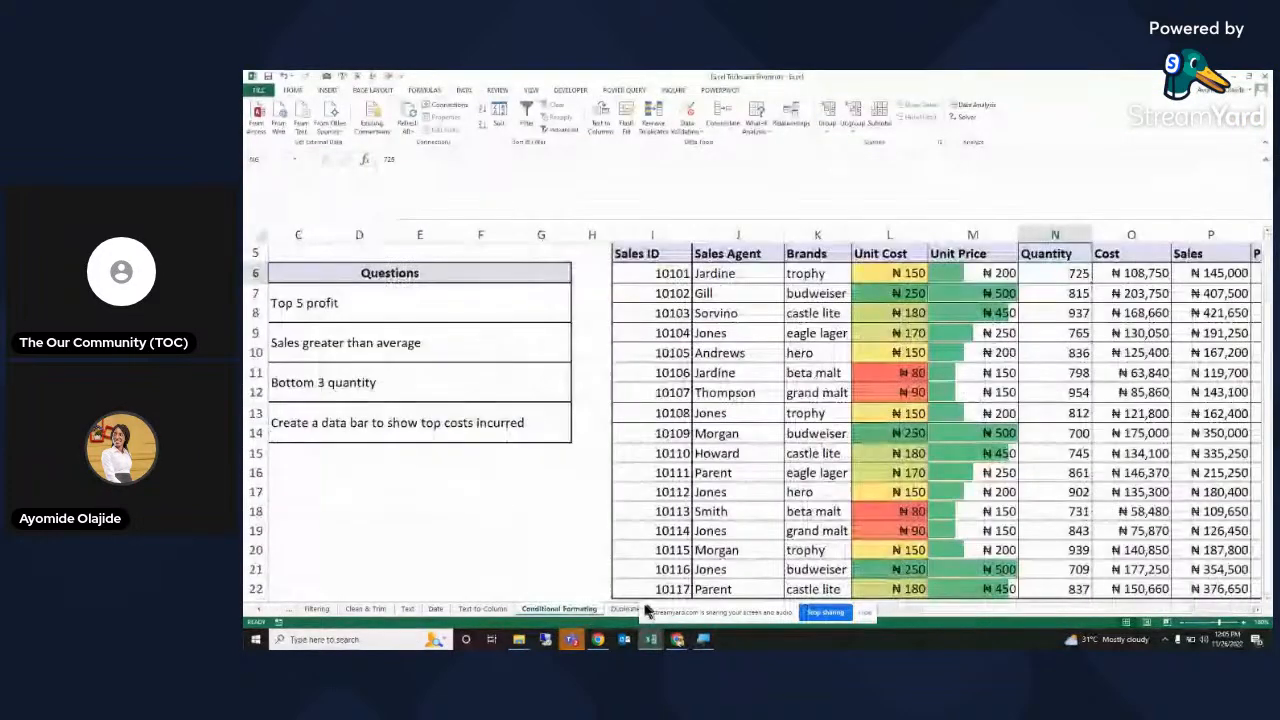
left_click(258, 618)
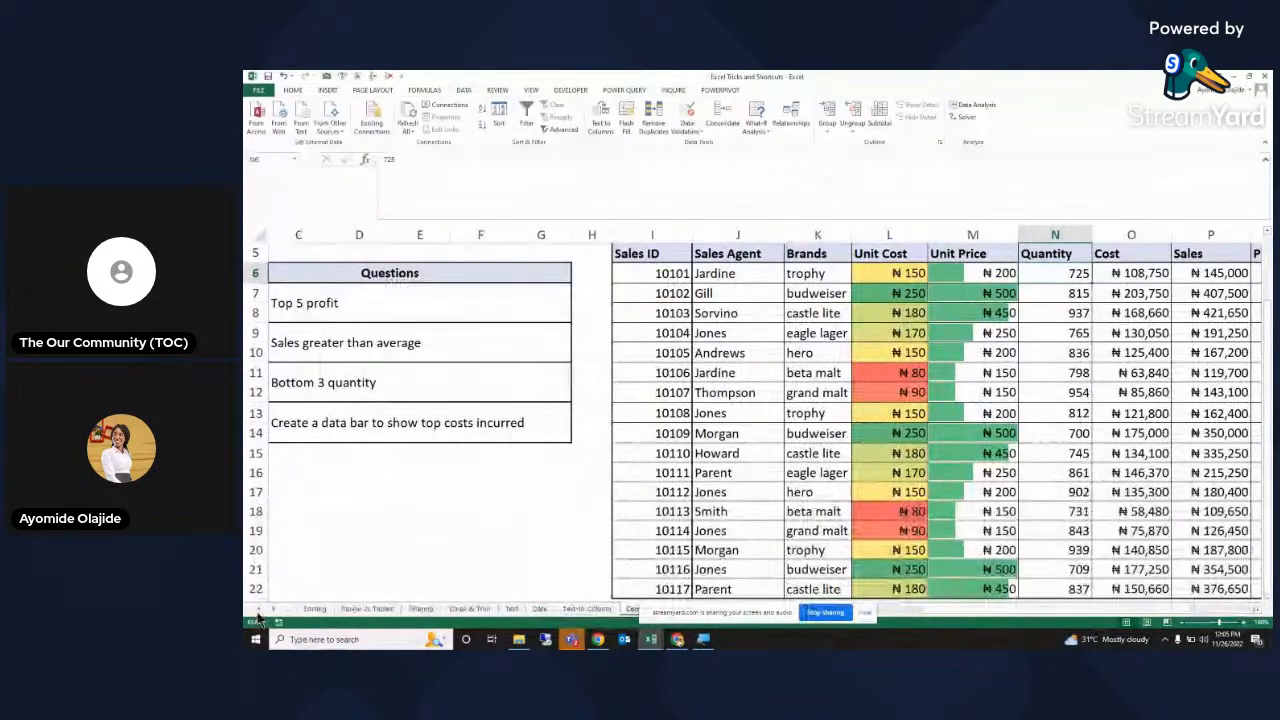
left_click(864, 613)
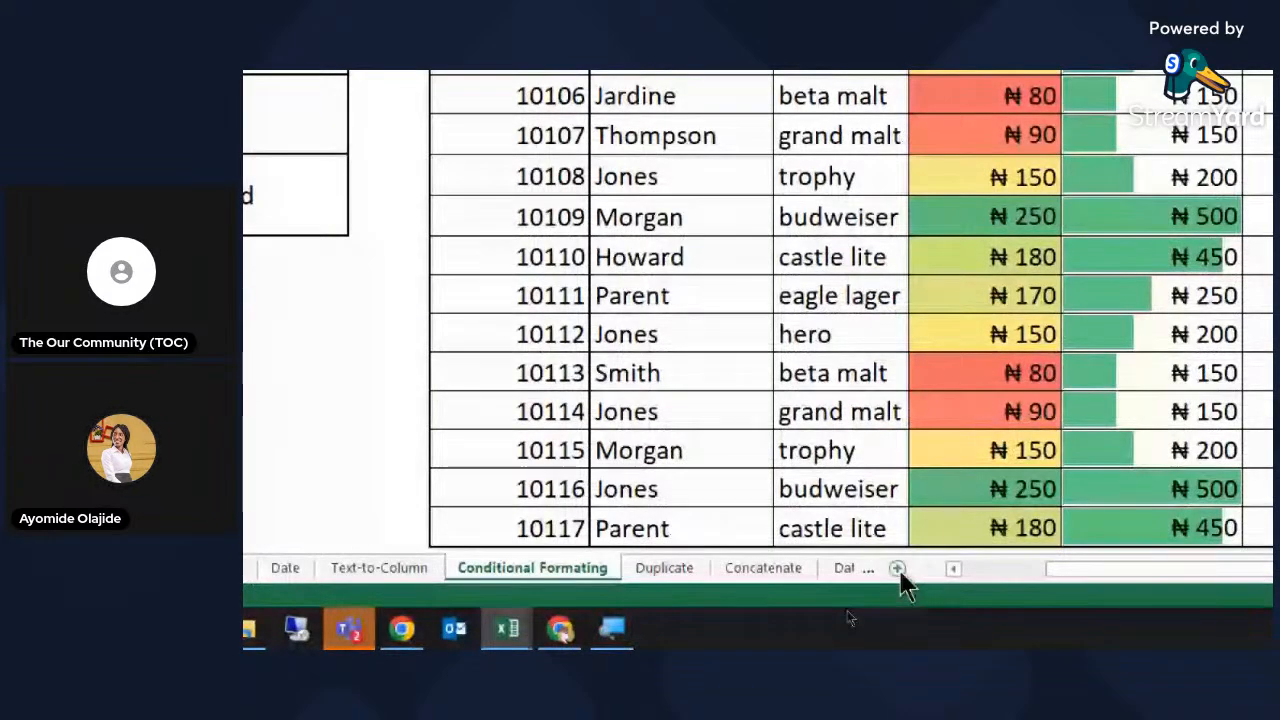
left_click(897, 568)
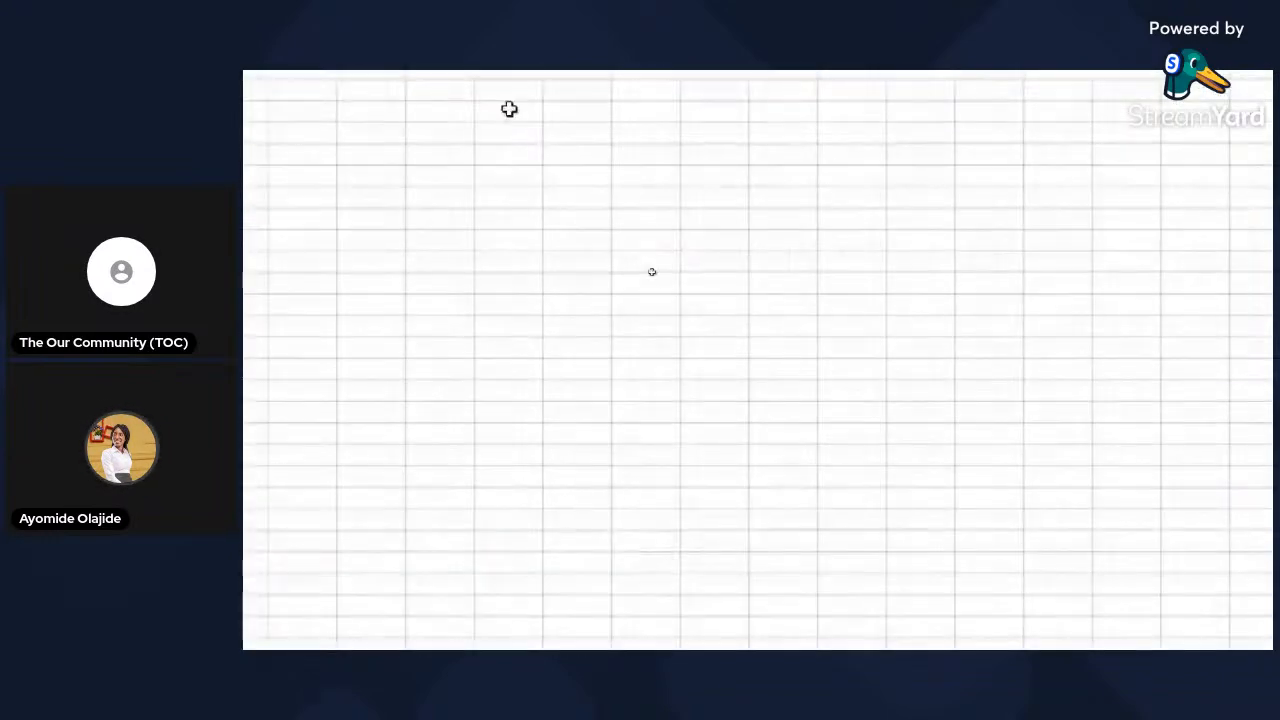
- Enter the sample value 100 in cell D4 of the blank worksheet
left_click(526, 245)
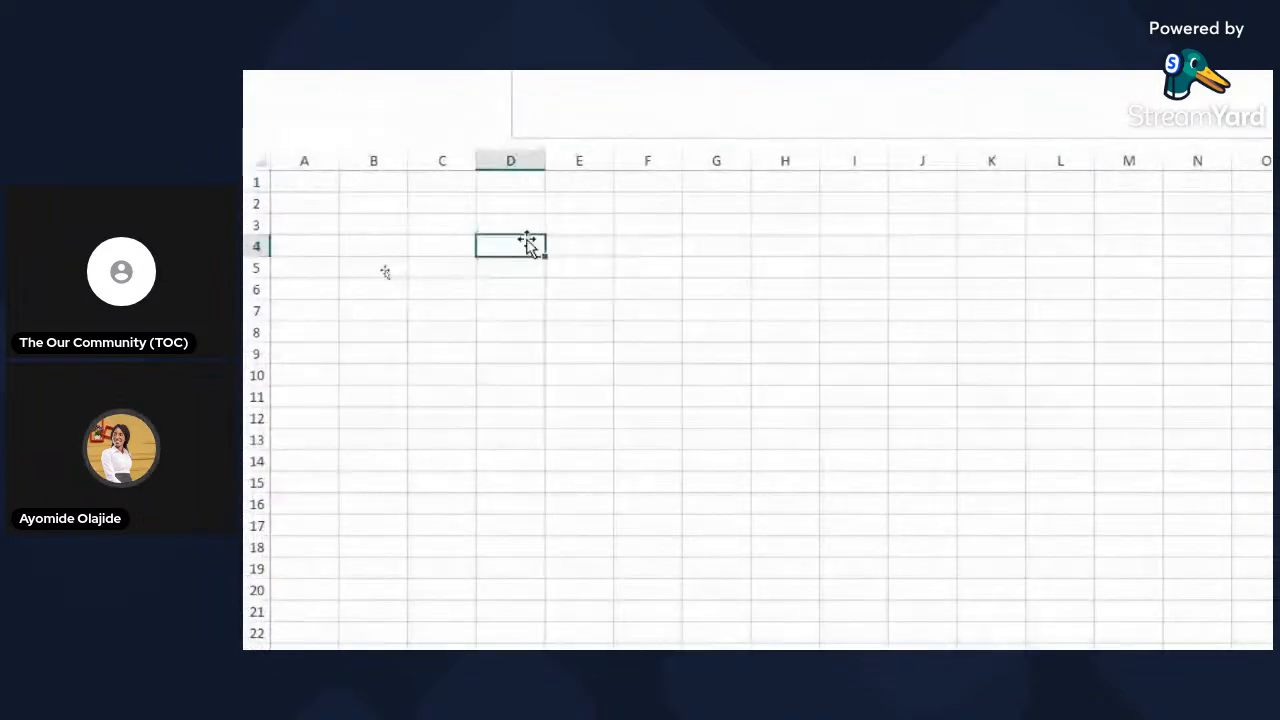
type("100")
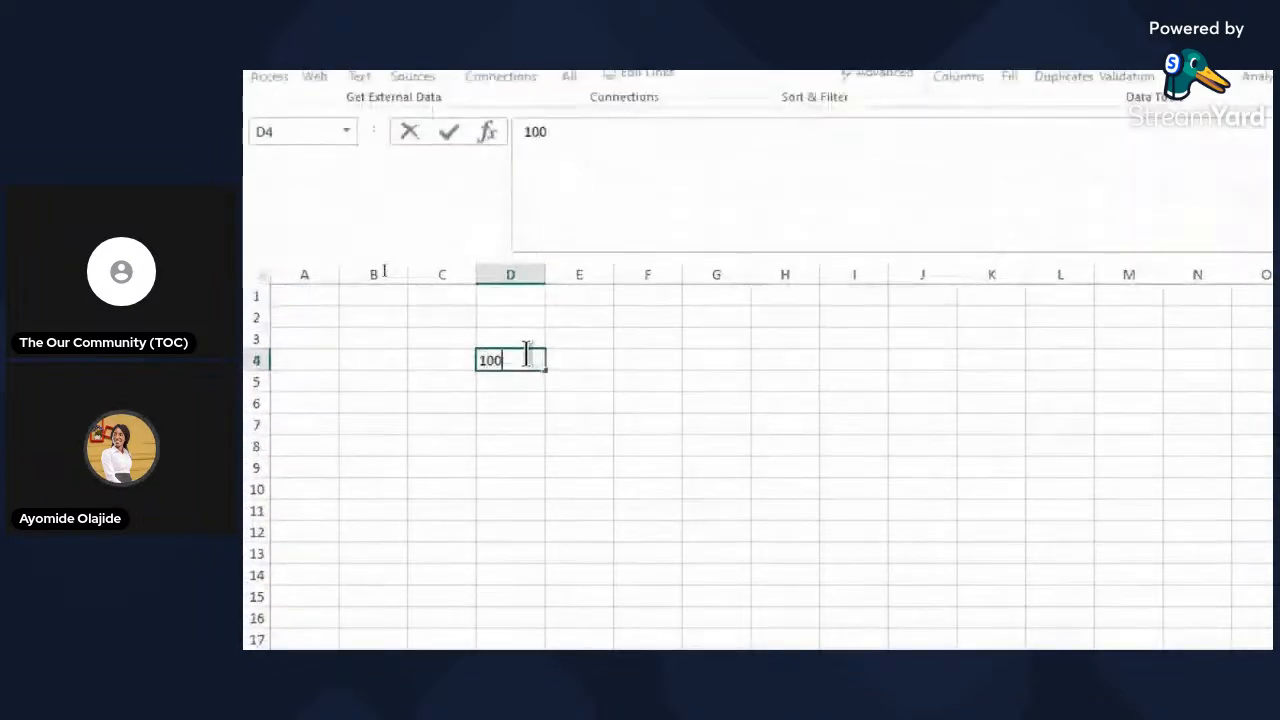
key("Return")
- Apply the Currency number format to the sample value in cell D4
left_click(521, 359)
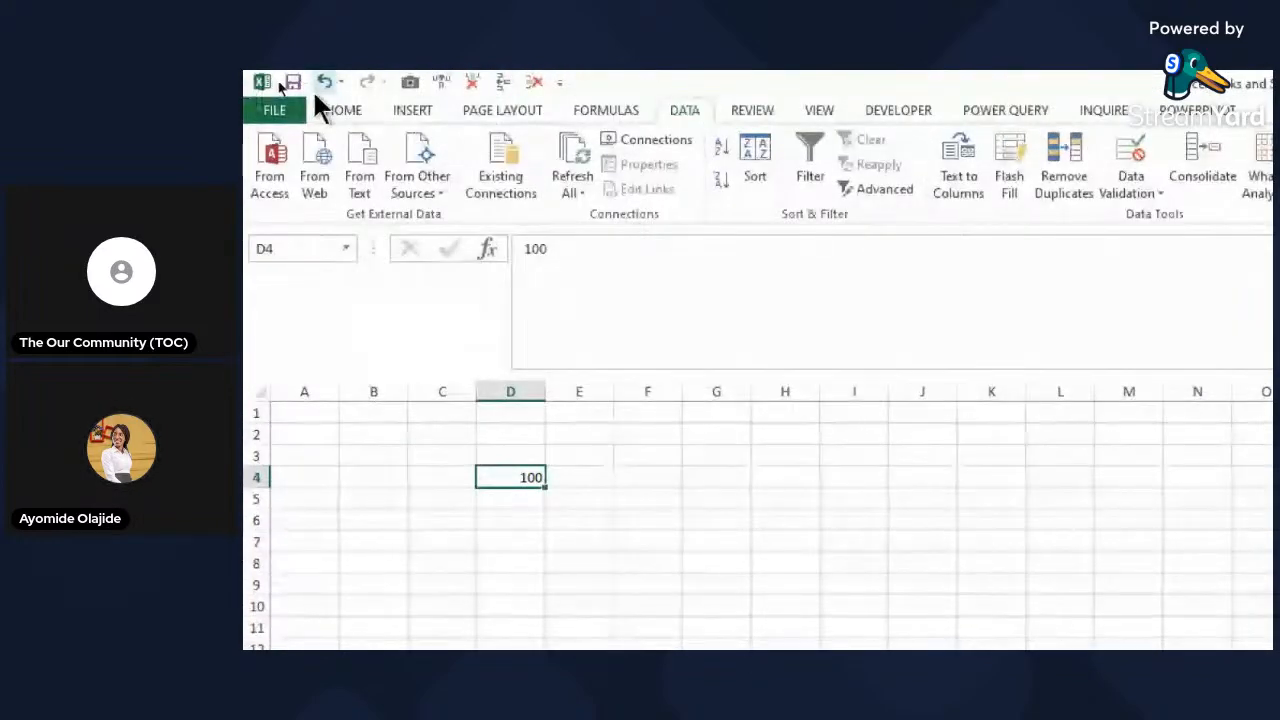
left_click(343, 115)
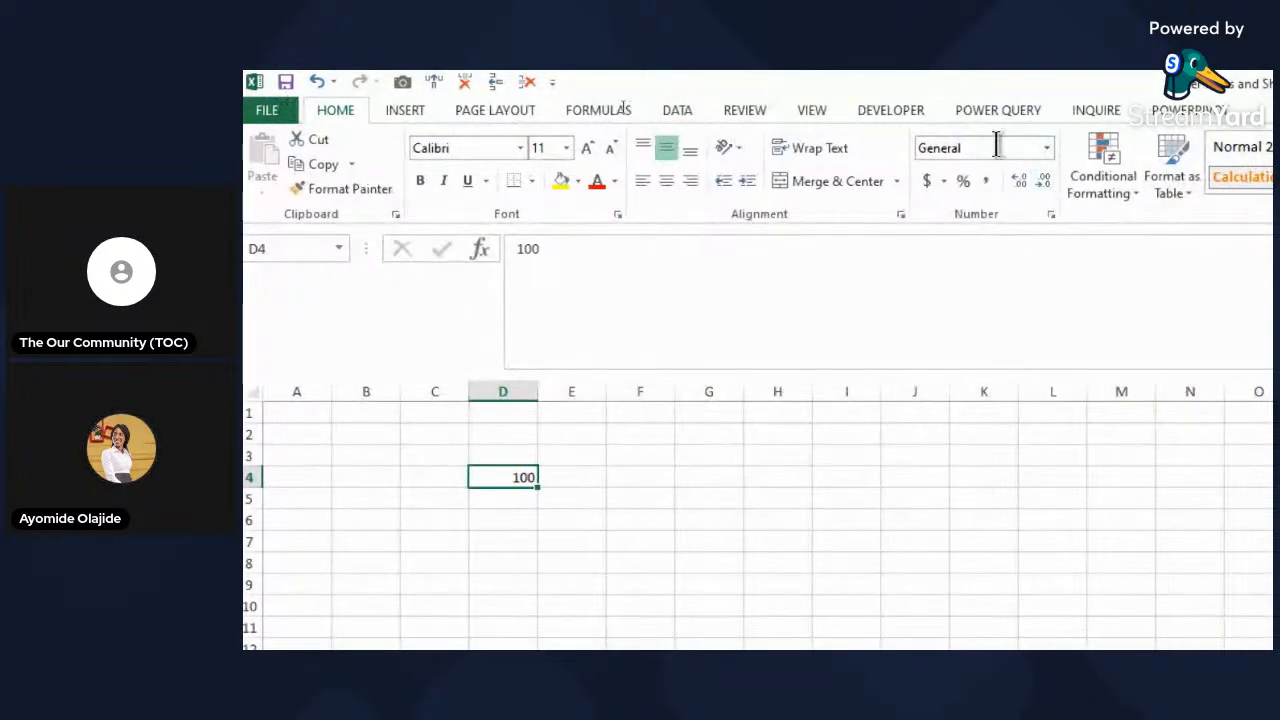
left_click(1047, 150)
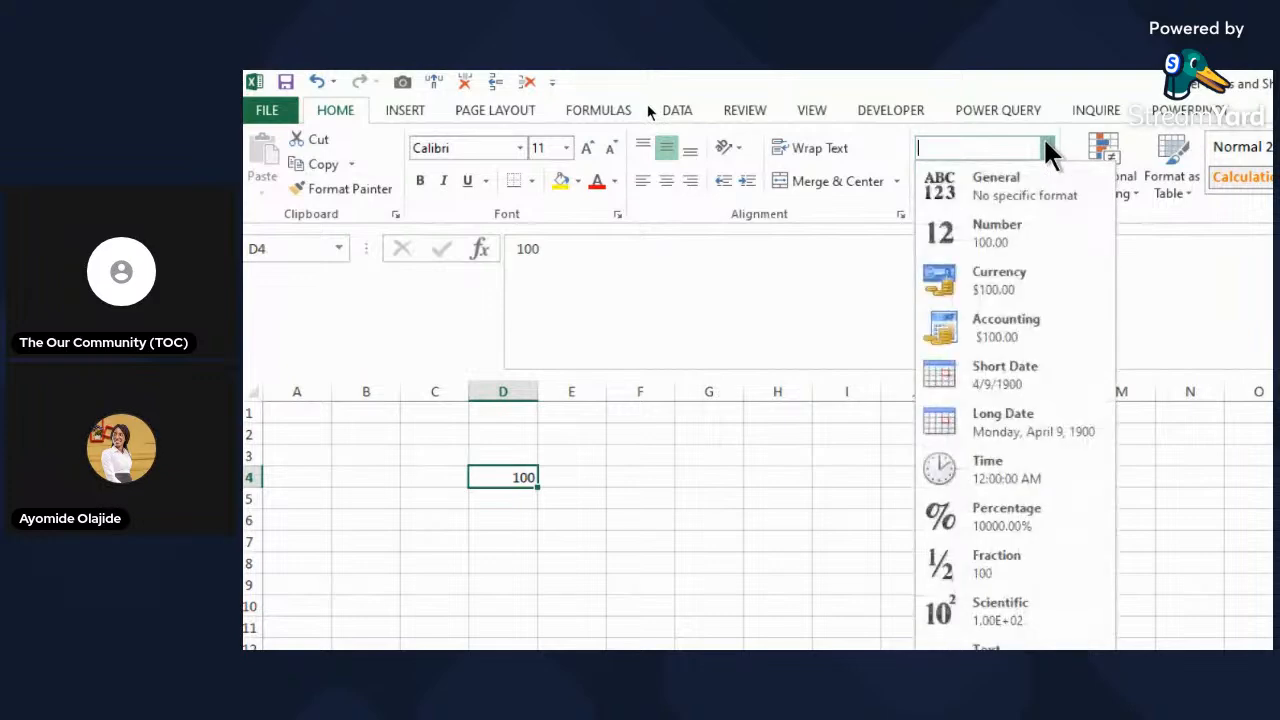
left_click(1047, 150)
left_click(1047, 150)
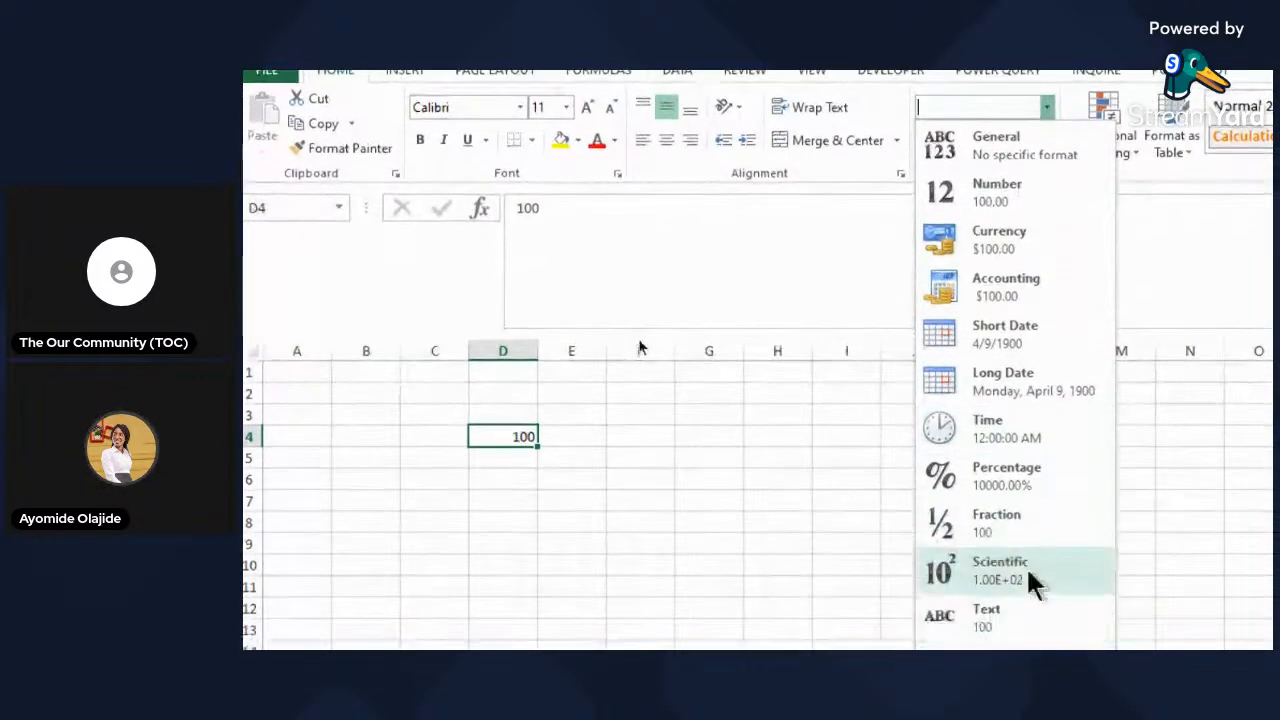
left_click(1008, 248)
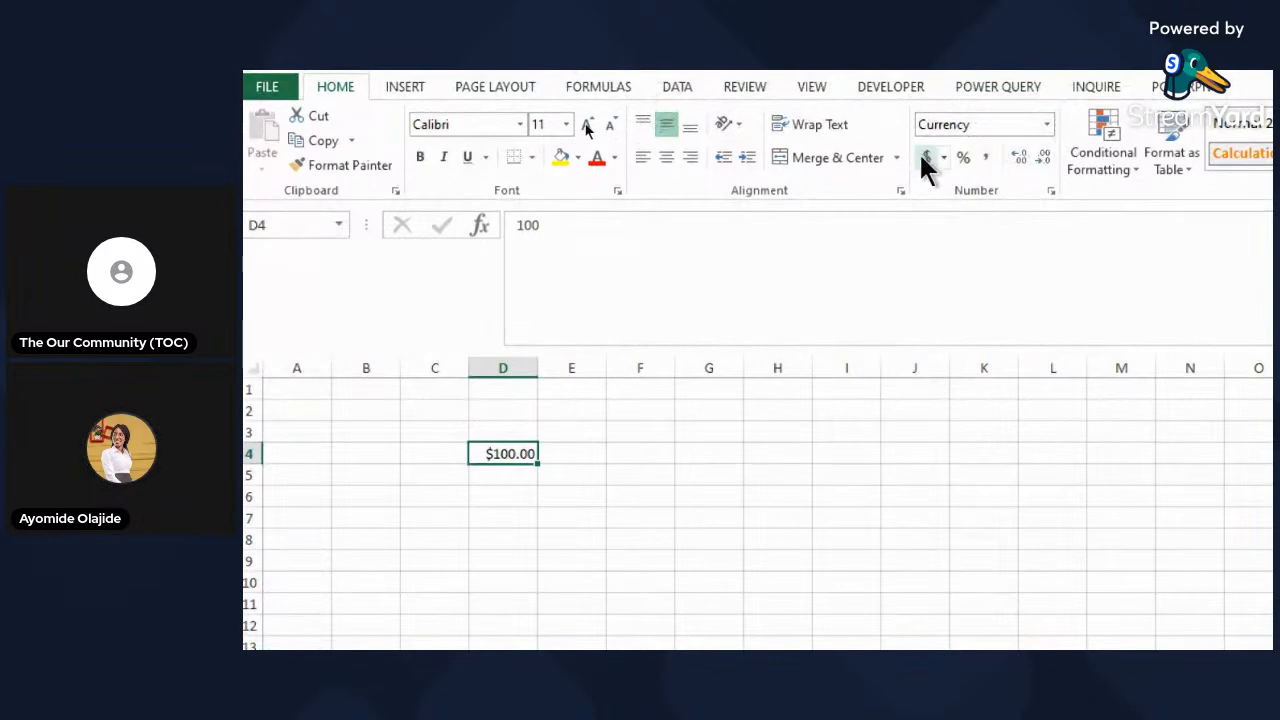
- Change the currency symbol of cell D4 to ₦ Igbo in the detailed number format settings
left_click(1046, 124)
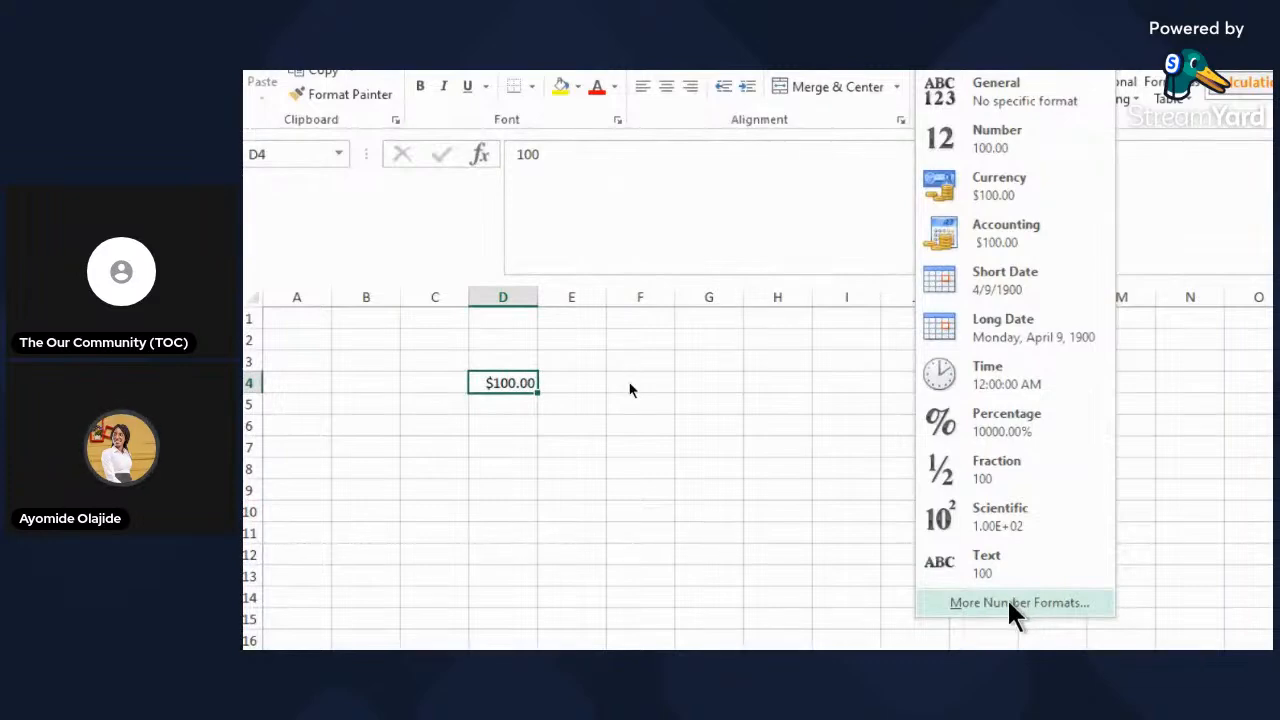
left_click(1007, 598)
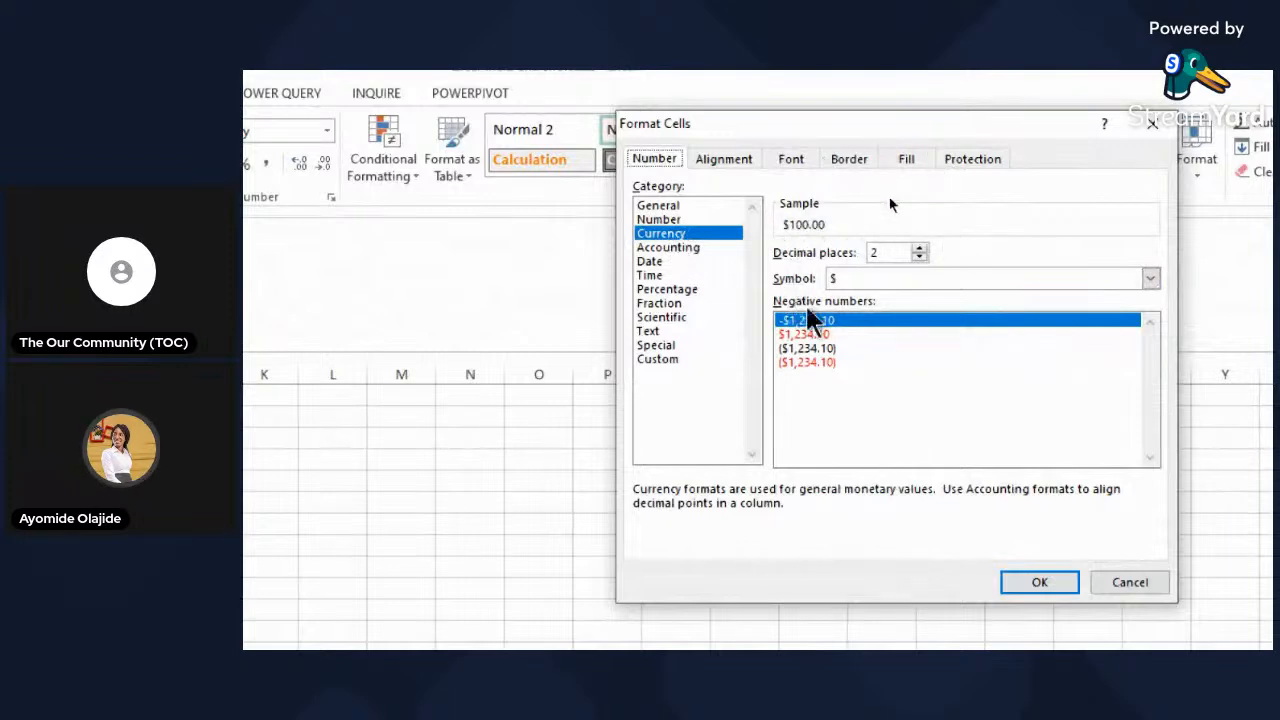
left_click(1150, 279)
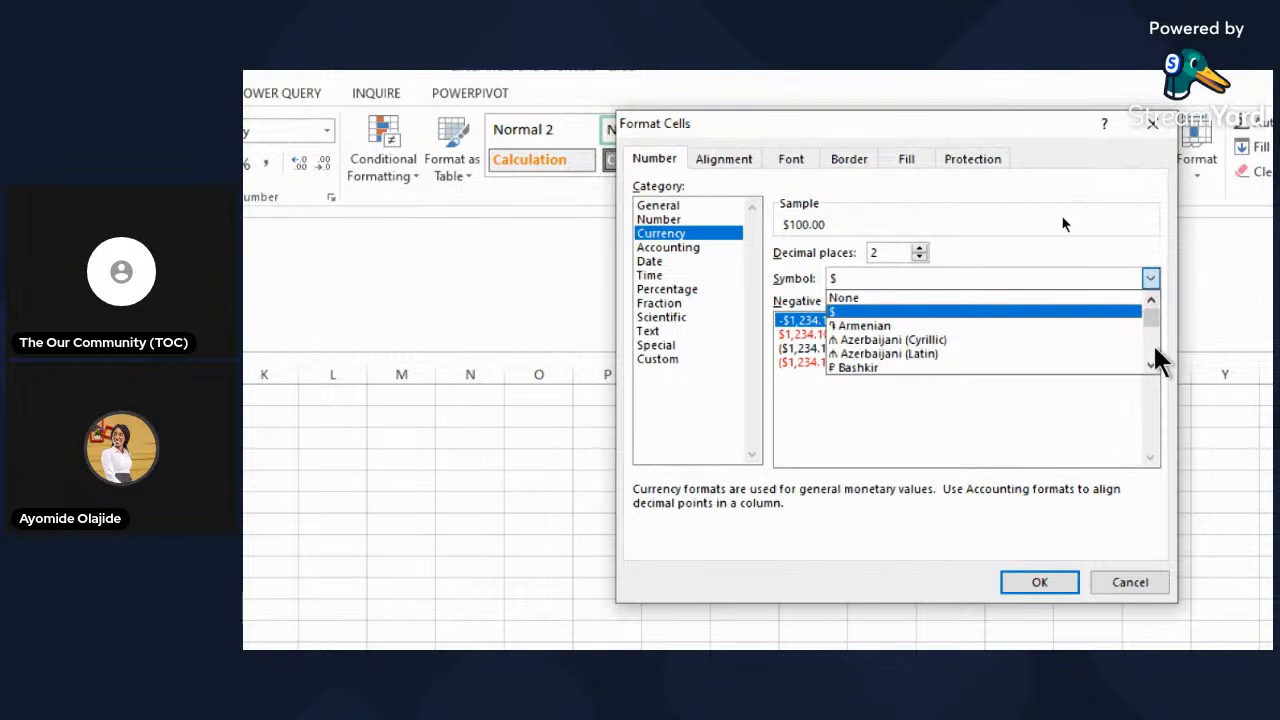
left_click_drag(1151, 364, 1152, 364)
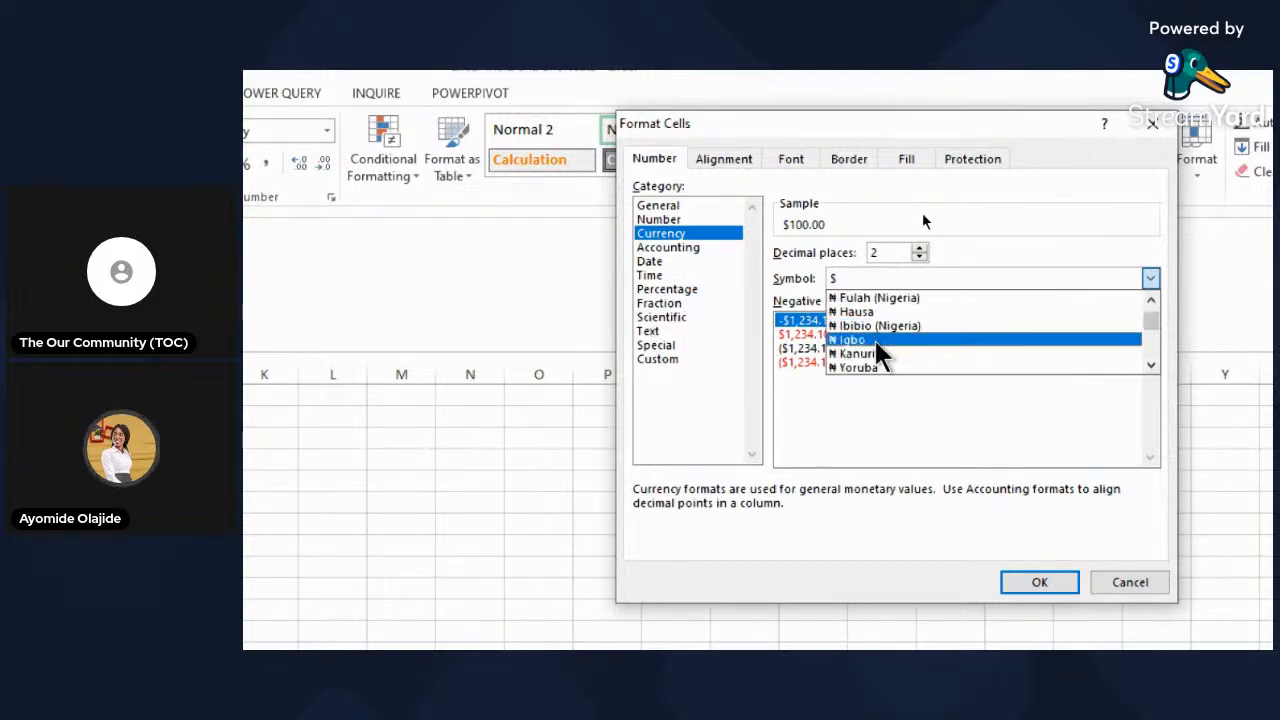
left_click(862, 339)
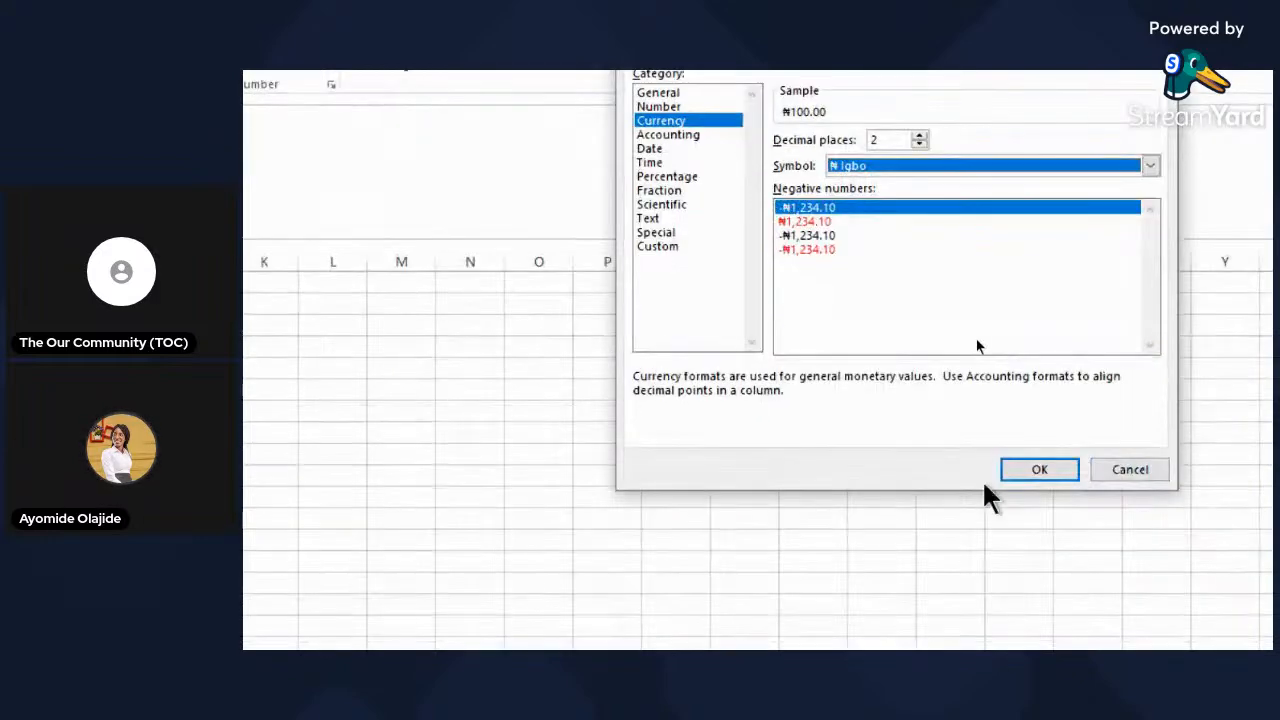
left_click(1018, 584)
left_click(1036, 470)
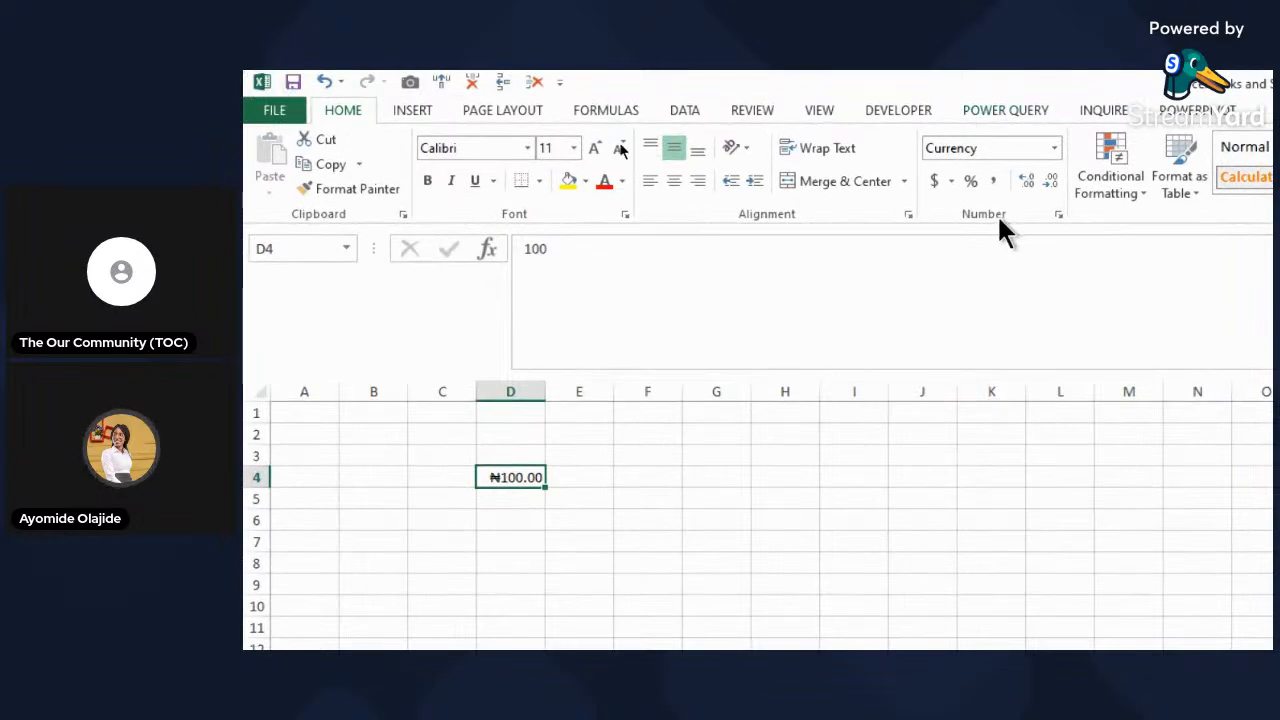
- Examine the accounting formats and their list of currency symbols for cell D4 without applying any
left_click(951, 180)
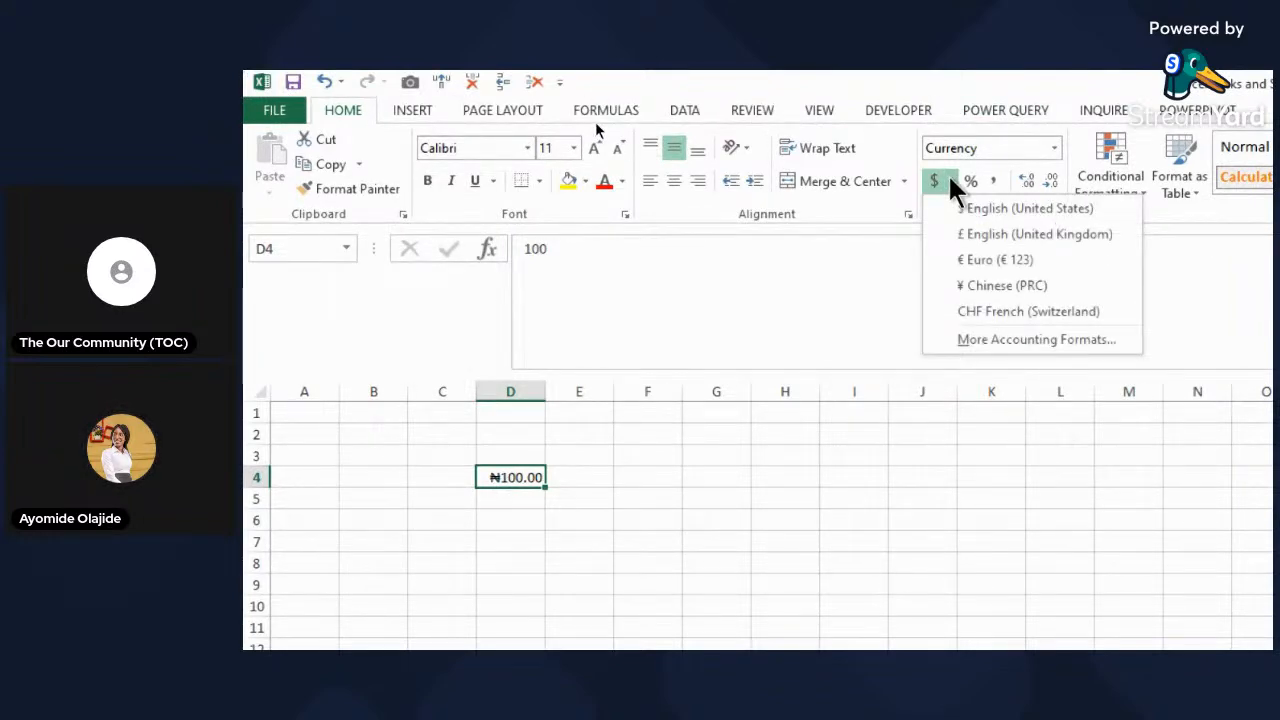
left_click(1009, 338)
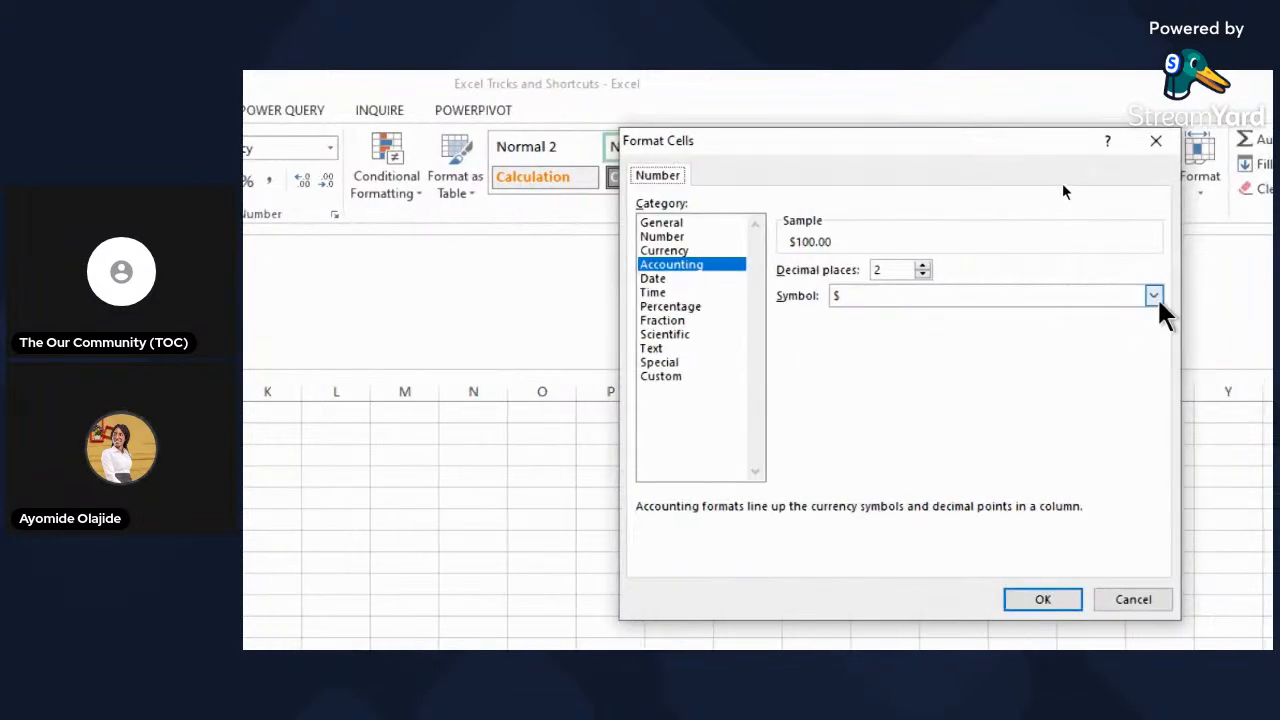
left_click(1156, 295)
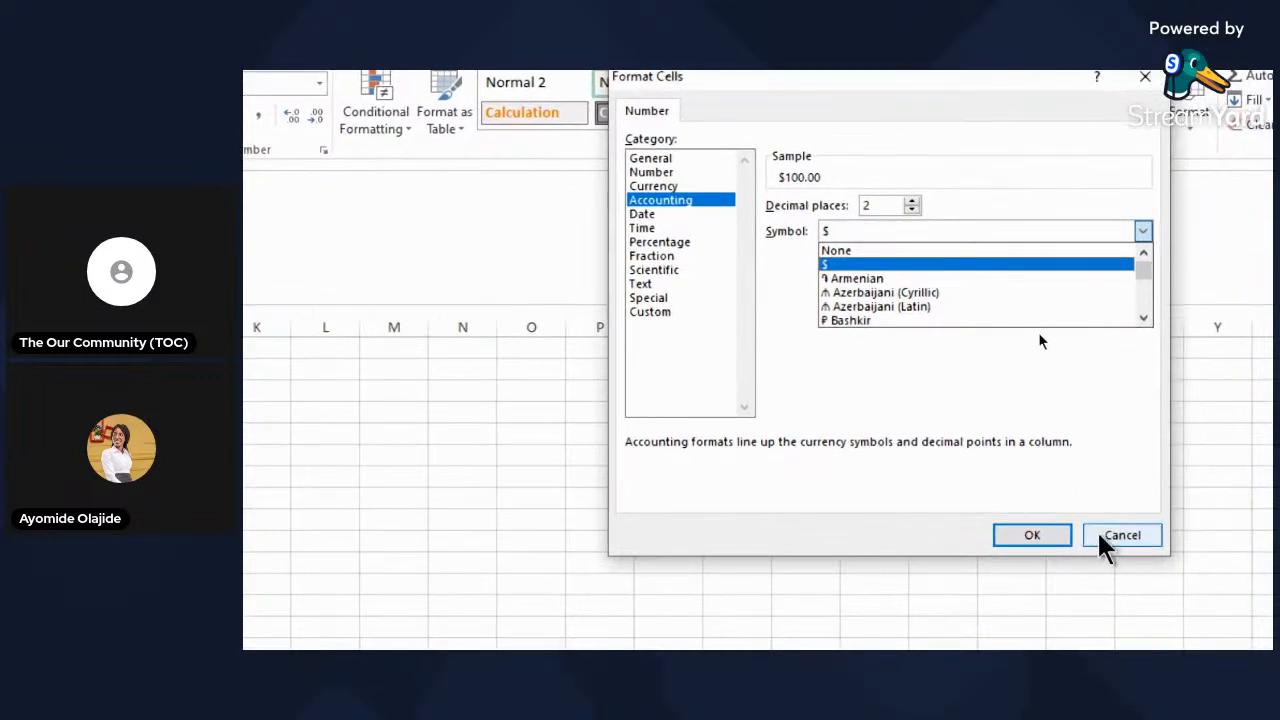
left_click(1103, 533)
left_click(1103, 533)
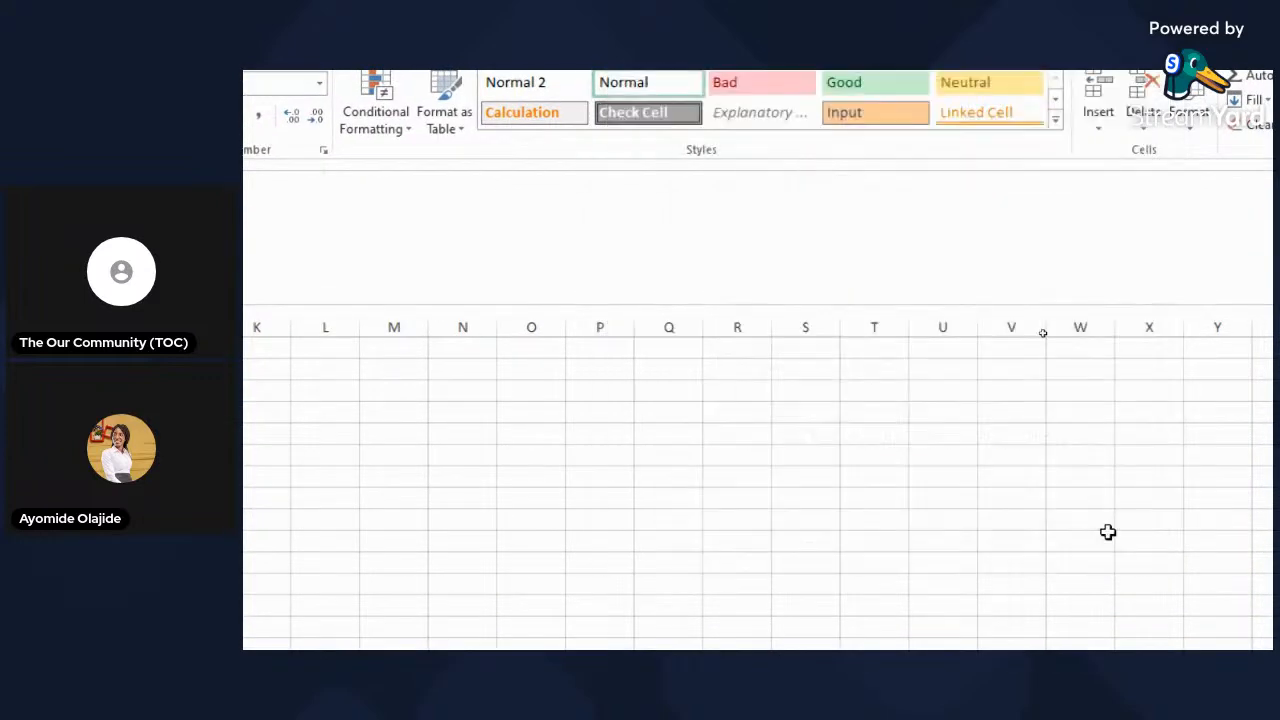
left_click(752, 525)
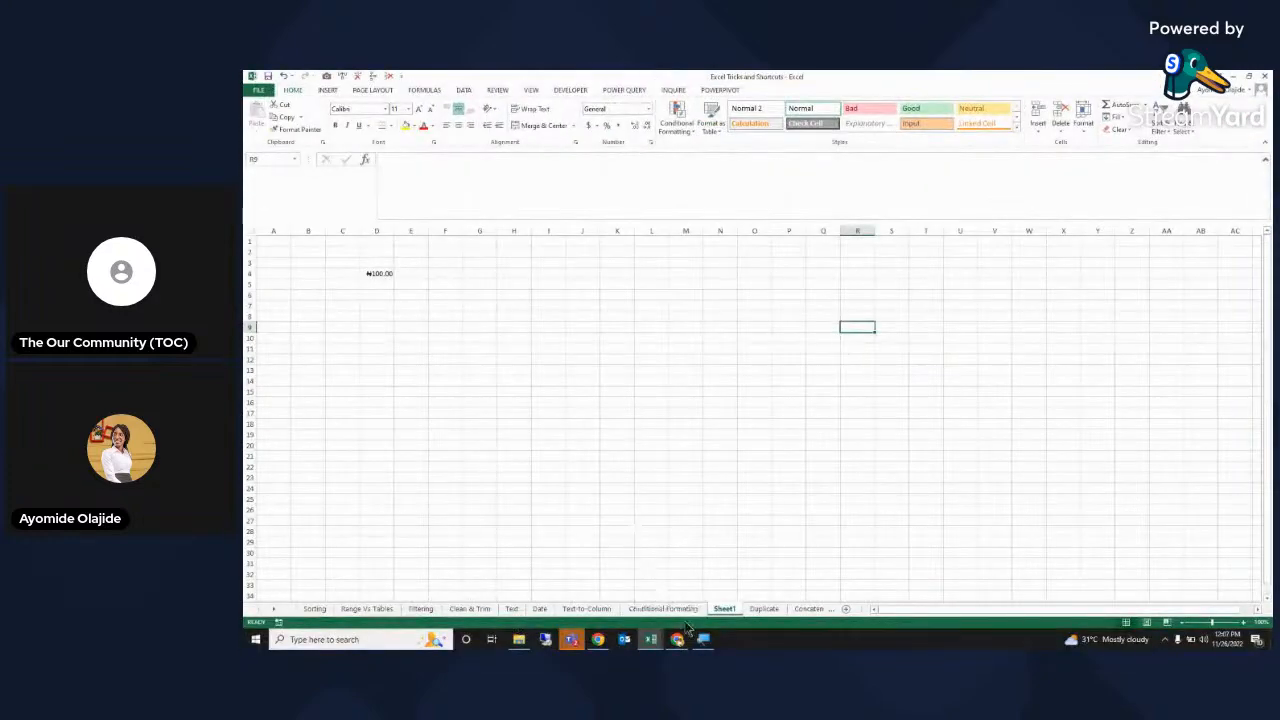
- Switch to the StreamYard studio in Chrome, leave the microphone muted after the closing remarks, and stop sharing the screen
mouse_move(677, 642)
left_click(686, 607)
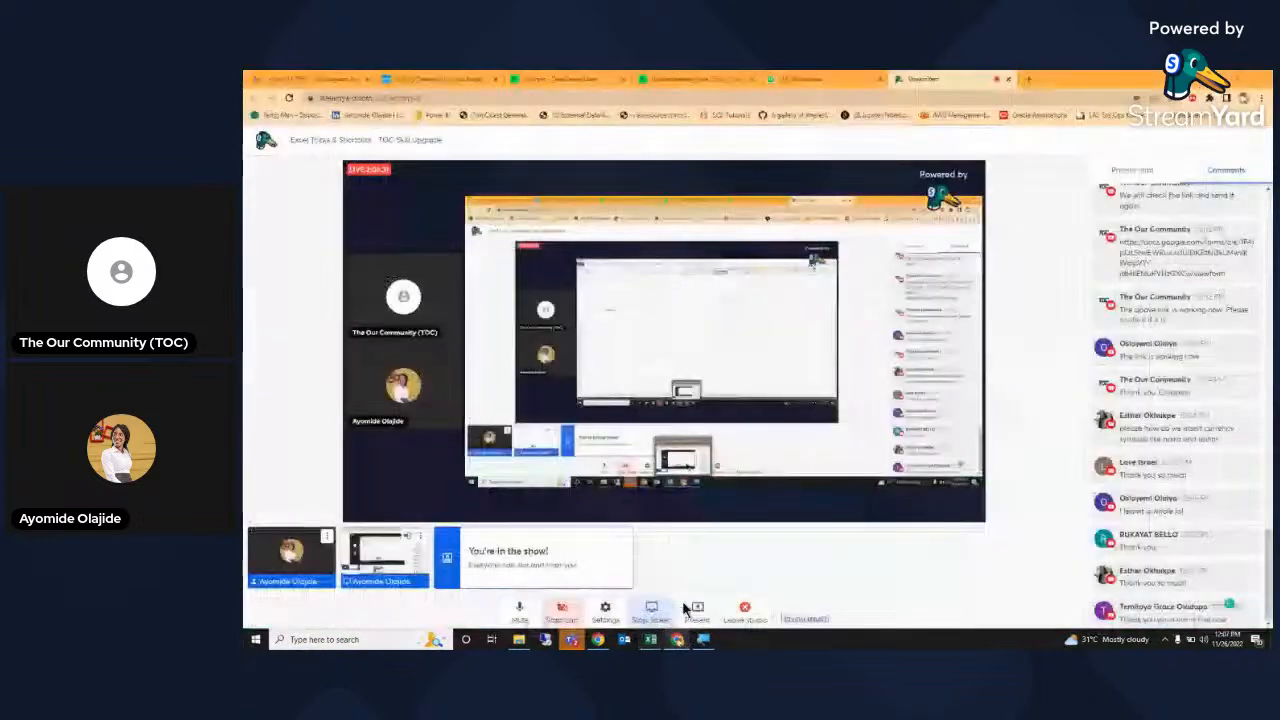
left_click(521, 611)
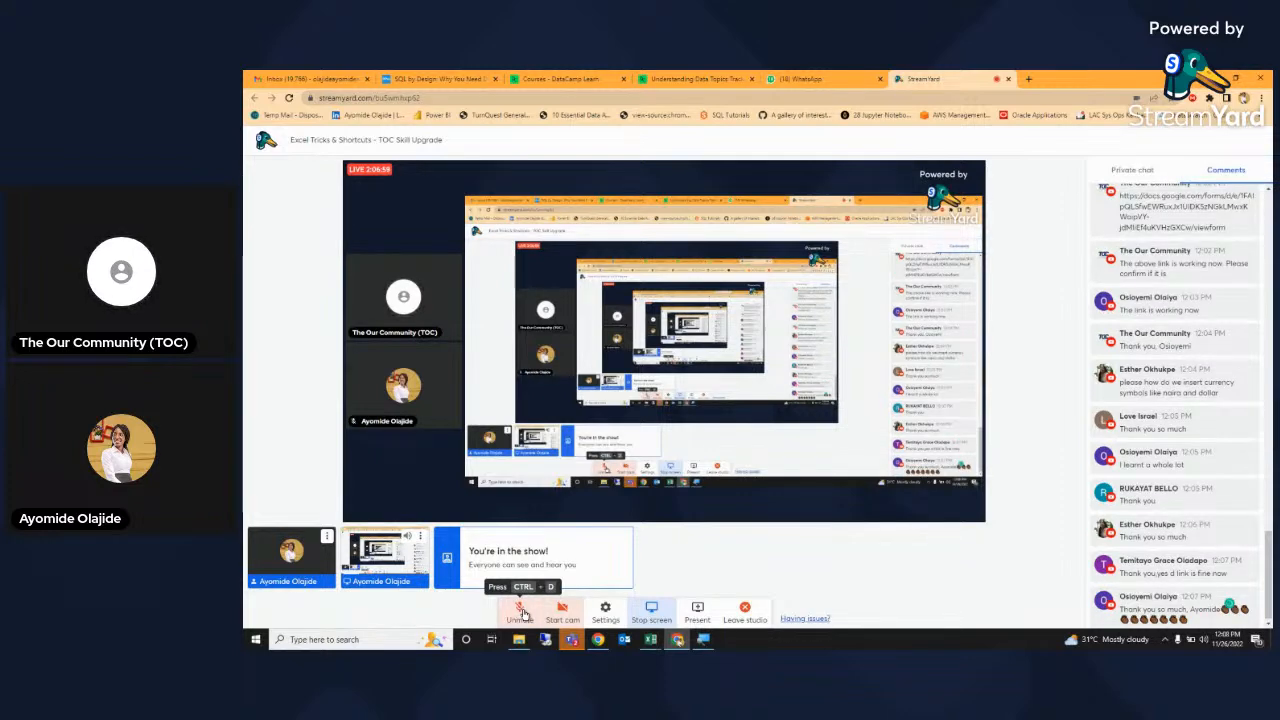
left_click(521, 611)
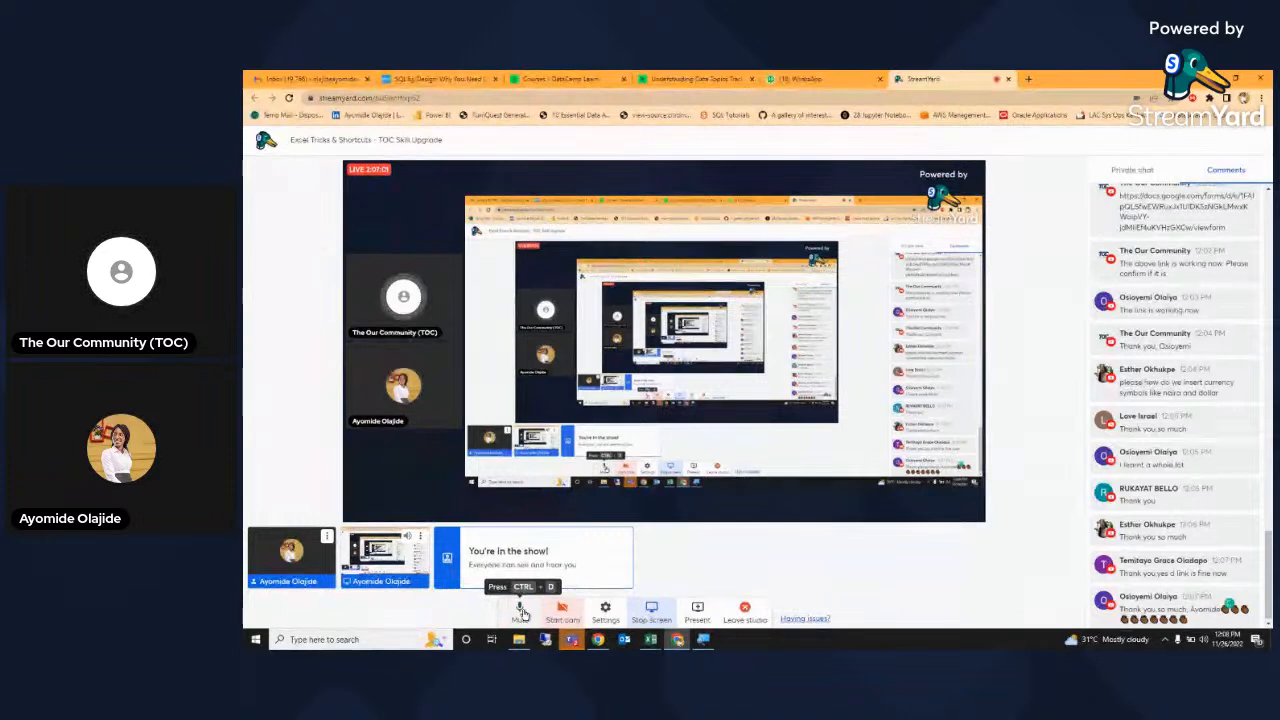
left_click(521, 611)
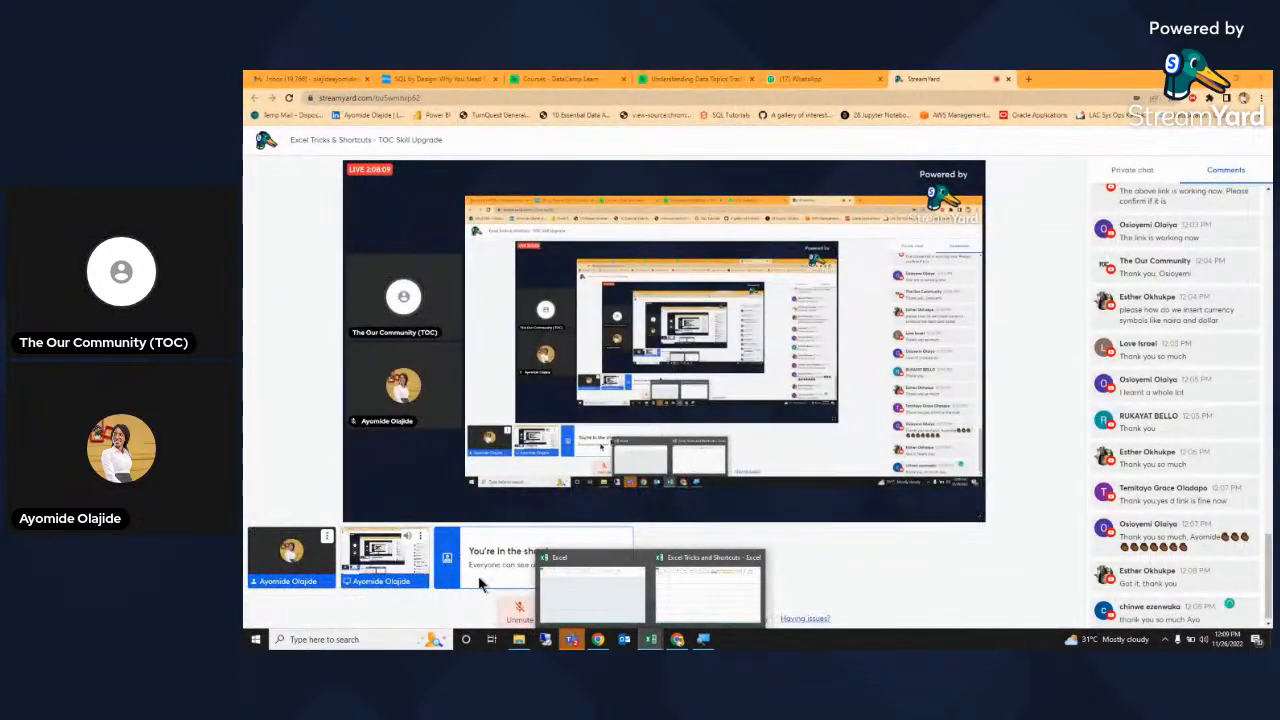
left_click(655, 600)
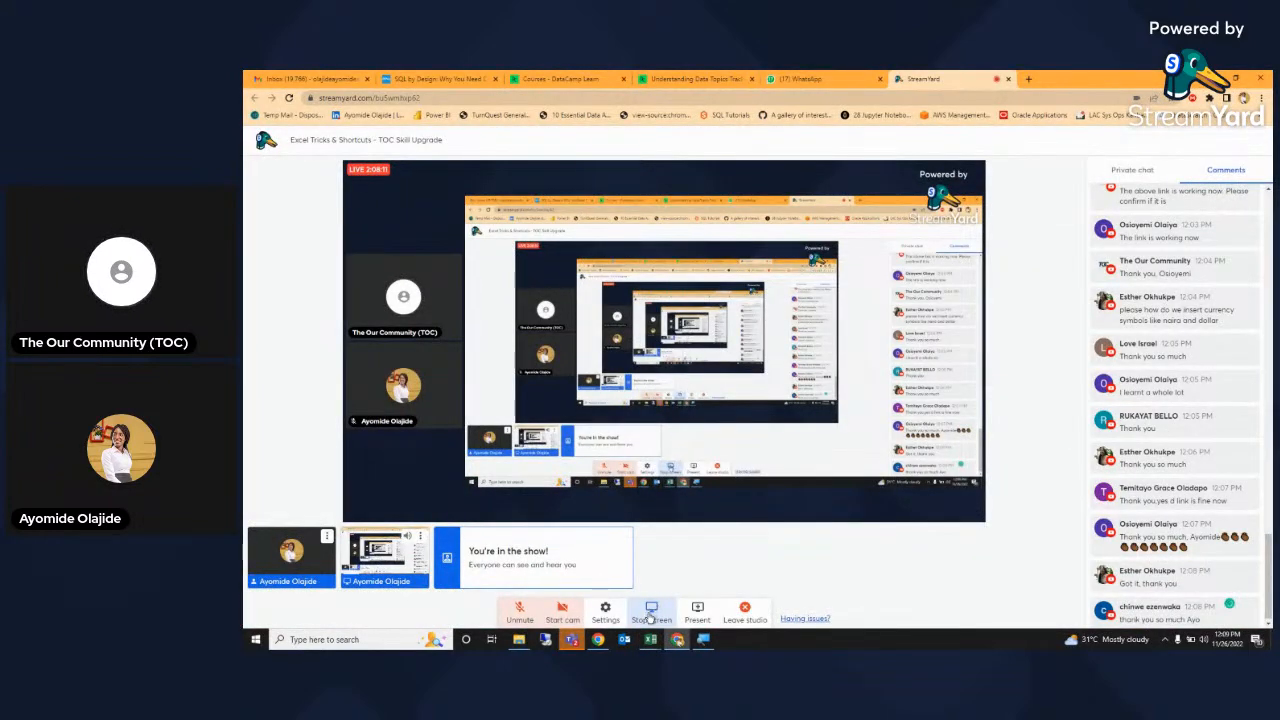